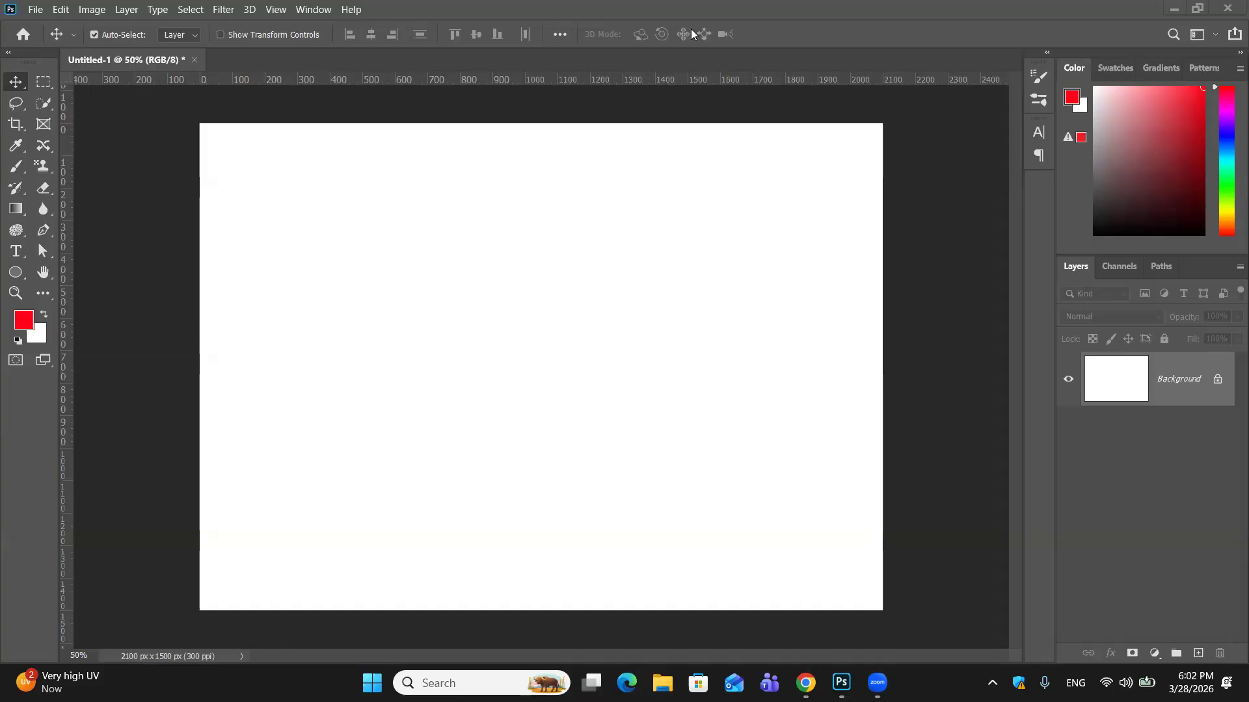
click(44, 232)
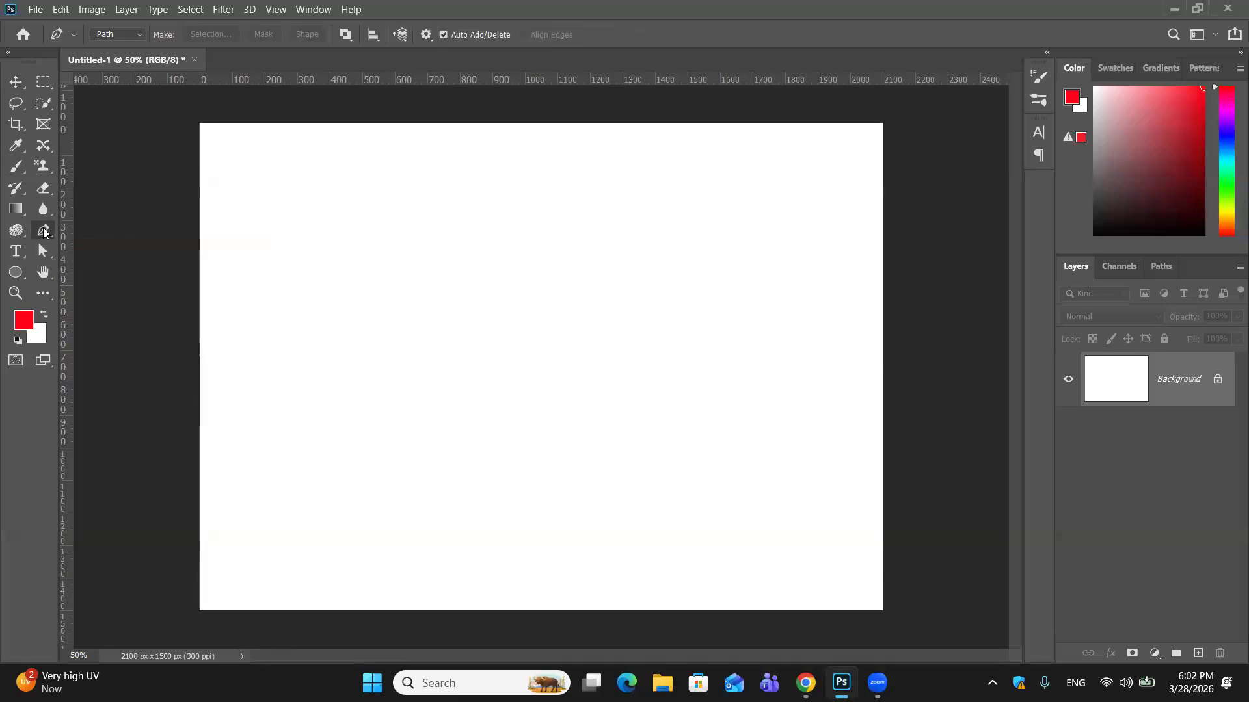
click(140, 37)
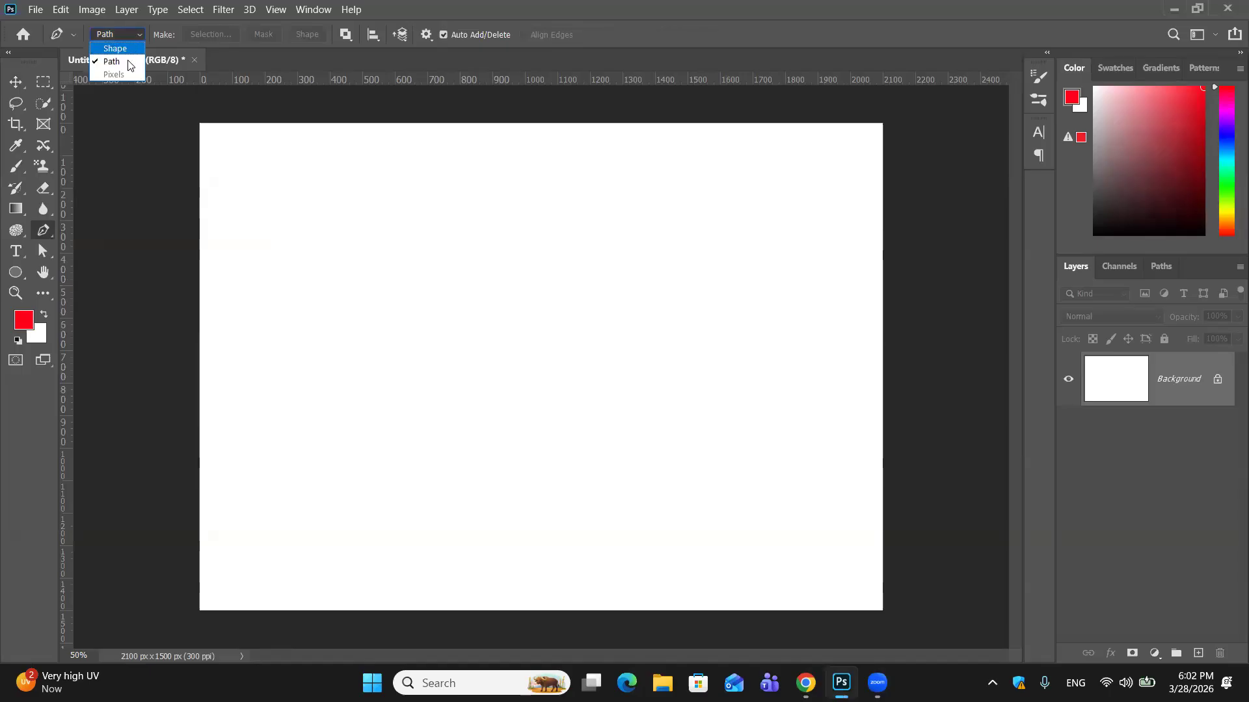
click(108, 64)
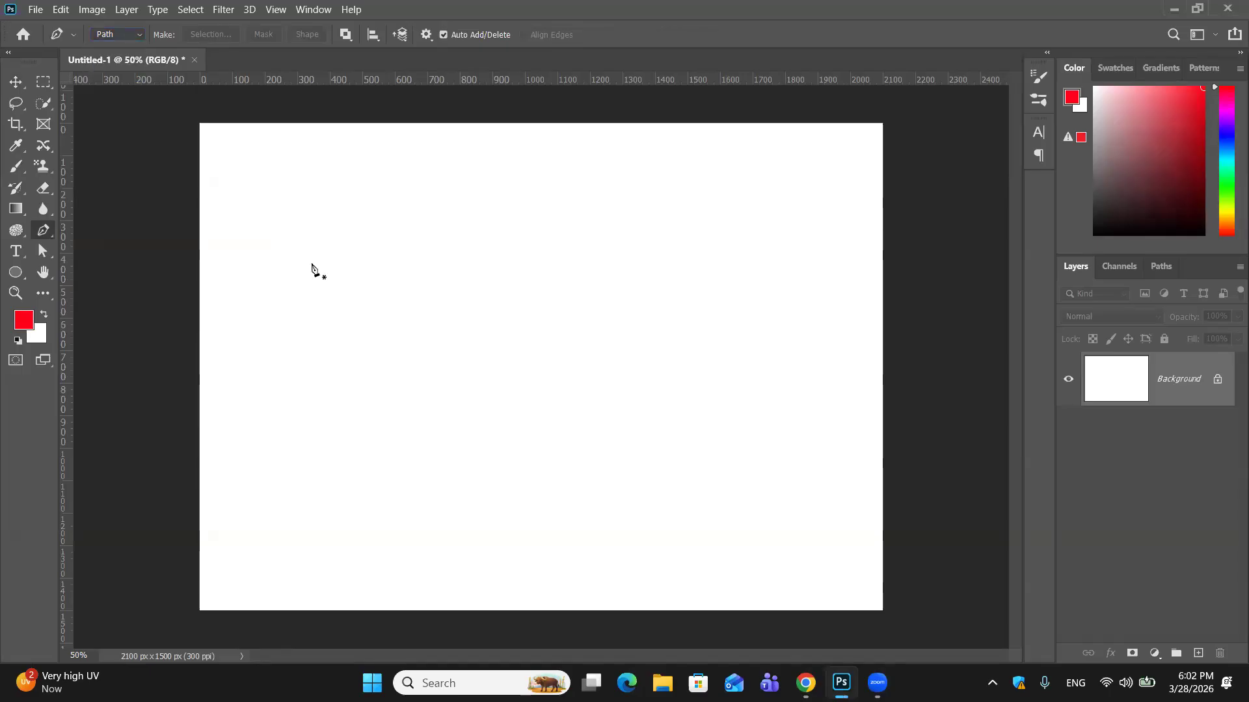
click(338, 437)
drag(560, 251, 737, 227)
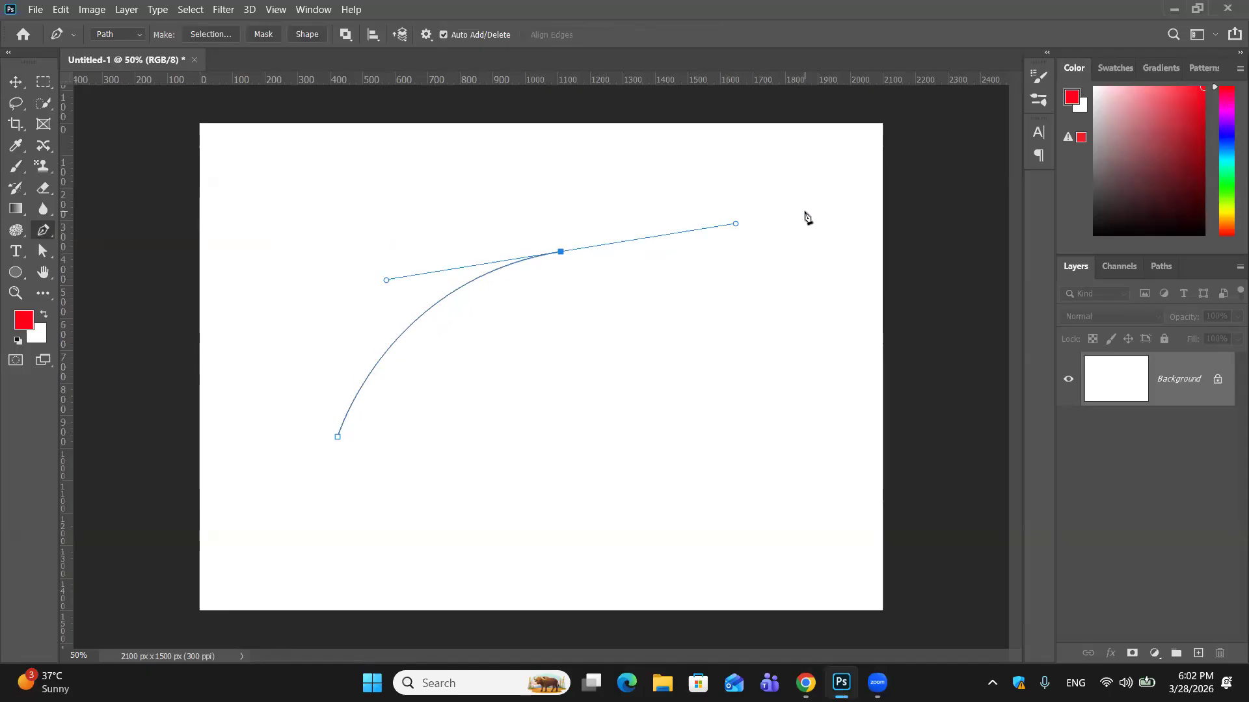
key(ctrl+z)
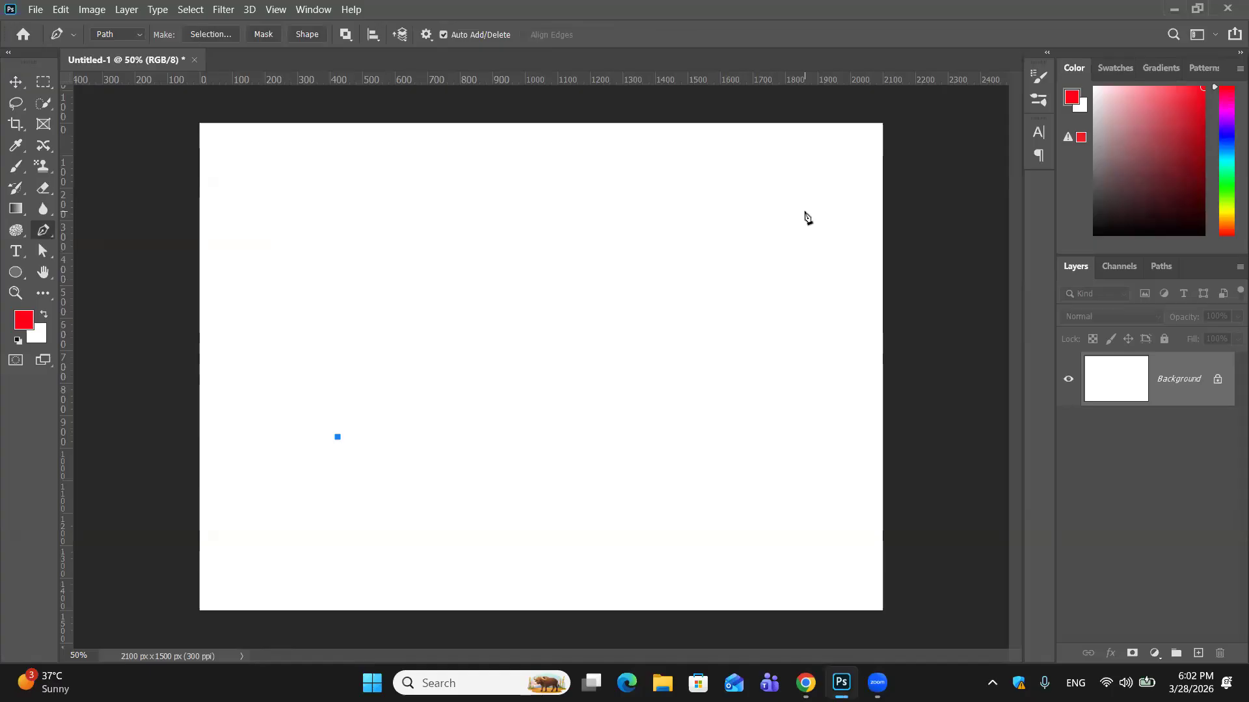
key(ctrl+z)
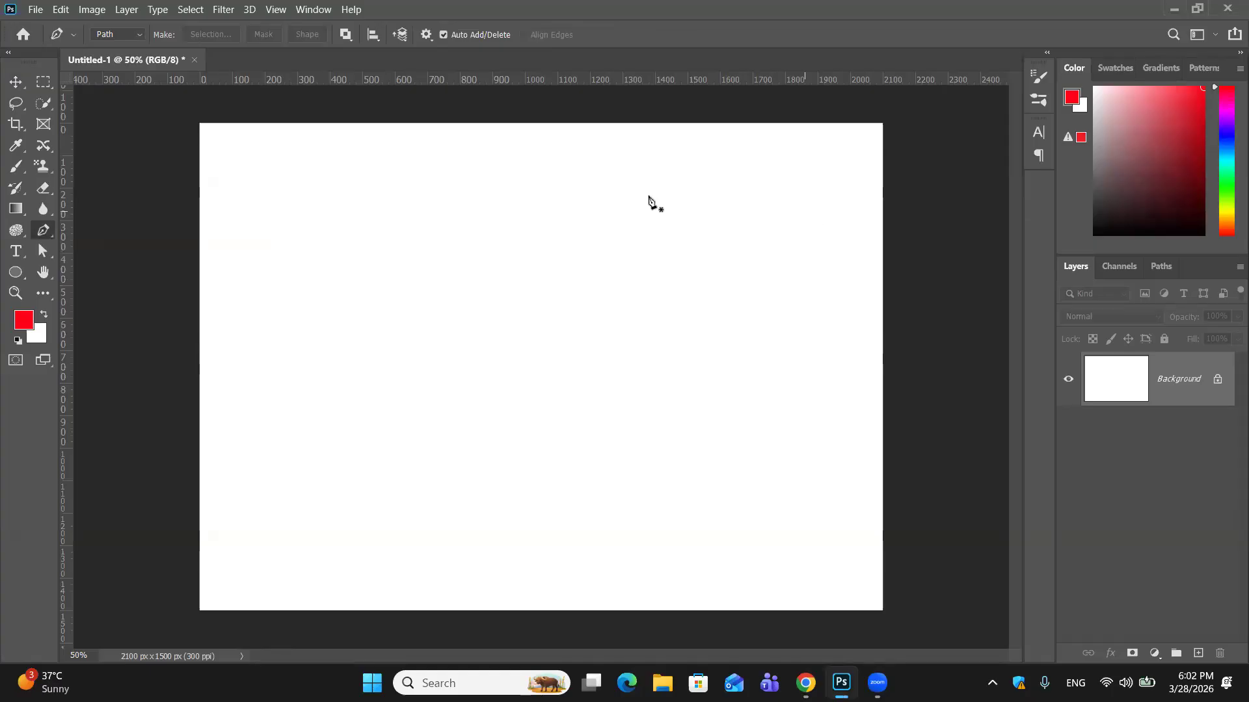
Enlarge the Brush tool's tip to 25 px and add a new empty layer above the background.
click(17, 172)
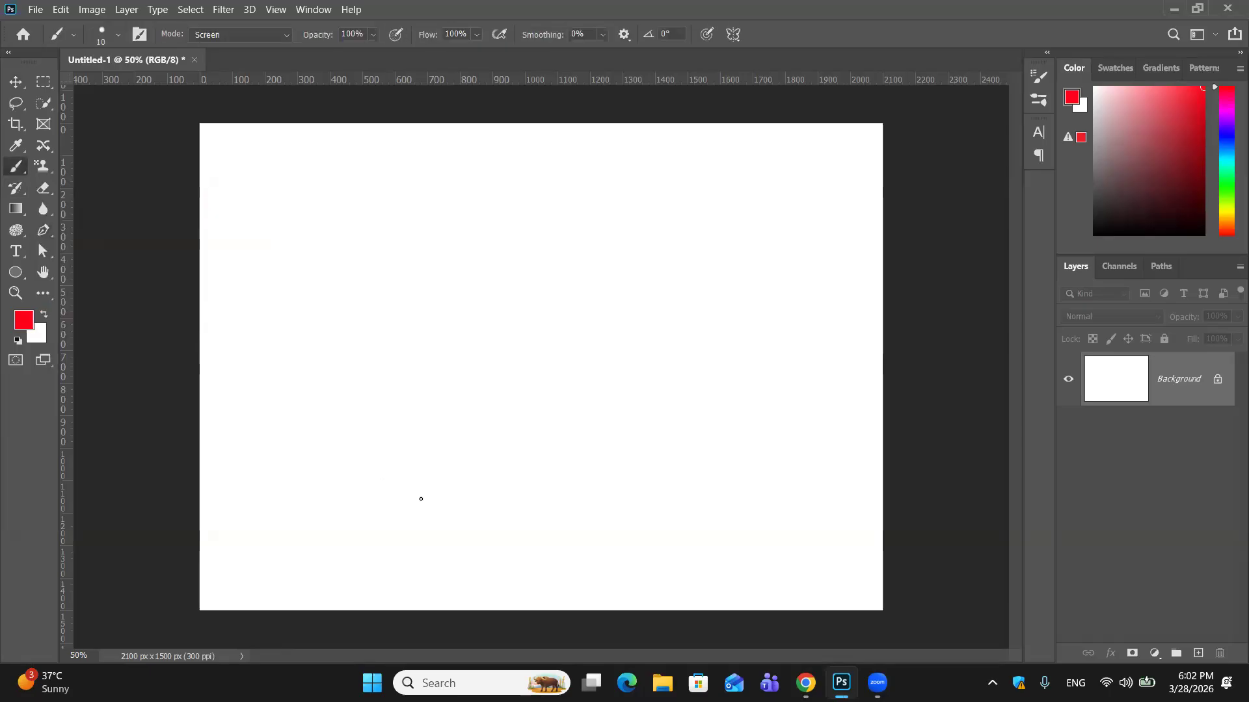
key(bracketright)
key(bracketright)
key(bracketright)
click(1198, 653)
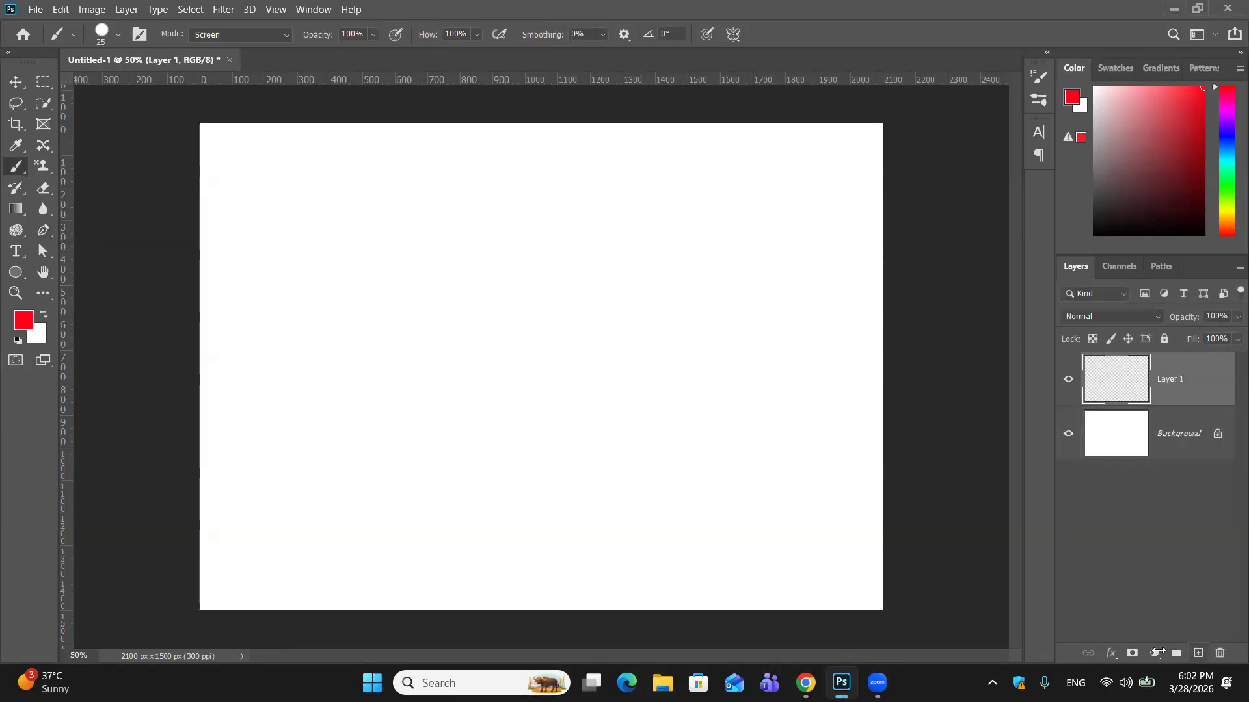
Paint four freehand curved red strokes across the canvas on the new layer with the 25 px brush.
click(307, 493)
mouse_move(319, 462)
mouse_down()
mouse_move(478, 409)
mouse_move(738, 355)
mouse_move(660, 279)
mouse_up()
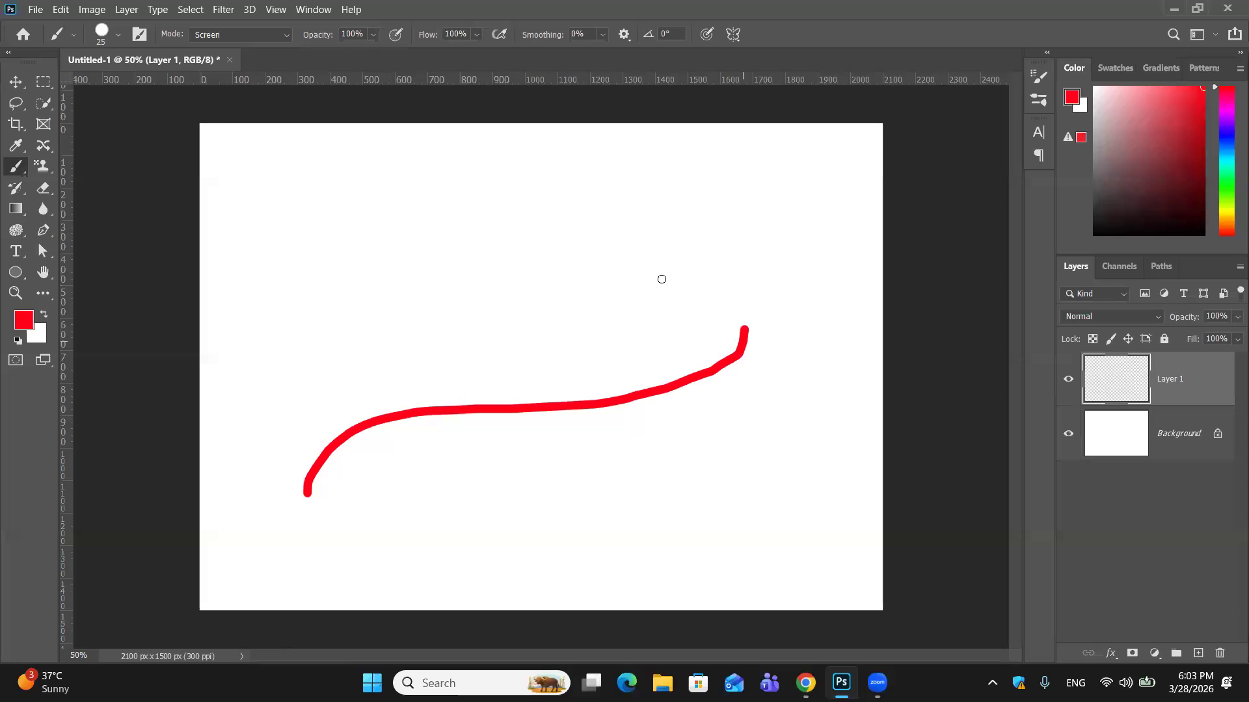
mouse_move(618, 154)
mouse_down()
mouse_move(606, 182)
mouse_move(485, 185)
mouse_move(353, 253)
mouse_move(346, 286)
mouse_up()
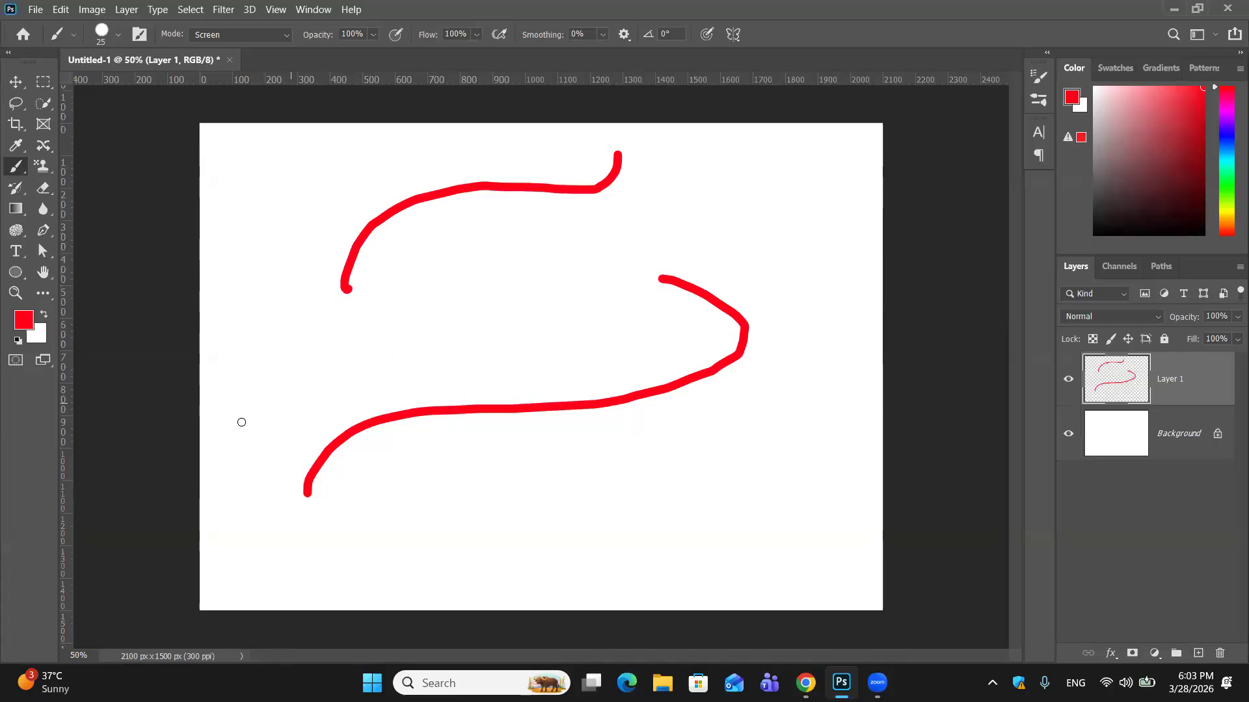
mouse_move(275, 430)
mouse_down()
mouse_move(297, 378)
mouse_move(483, 339)
mouse_move(549, 288)
mouse_move(548, 261)
mouse_up()
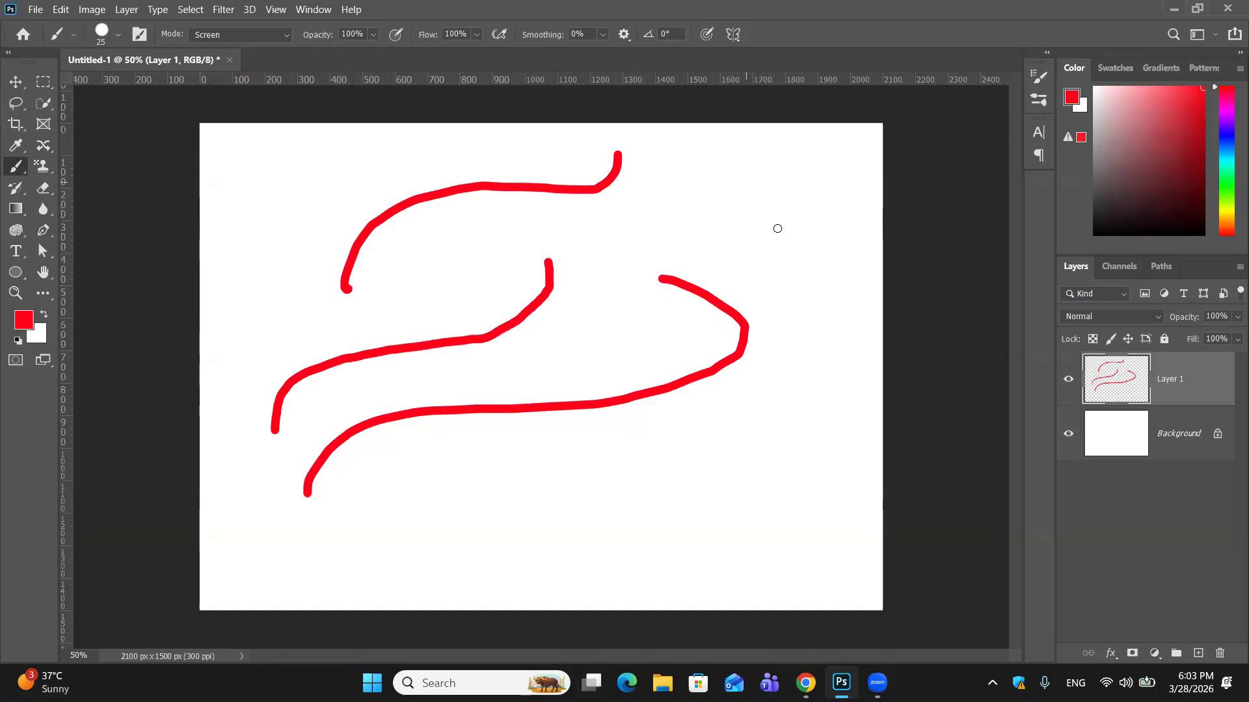
drag(750, 180, 486, 586)
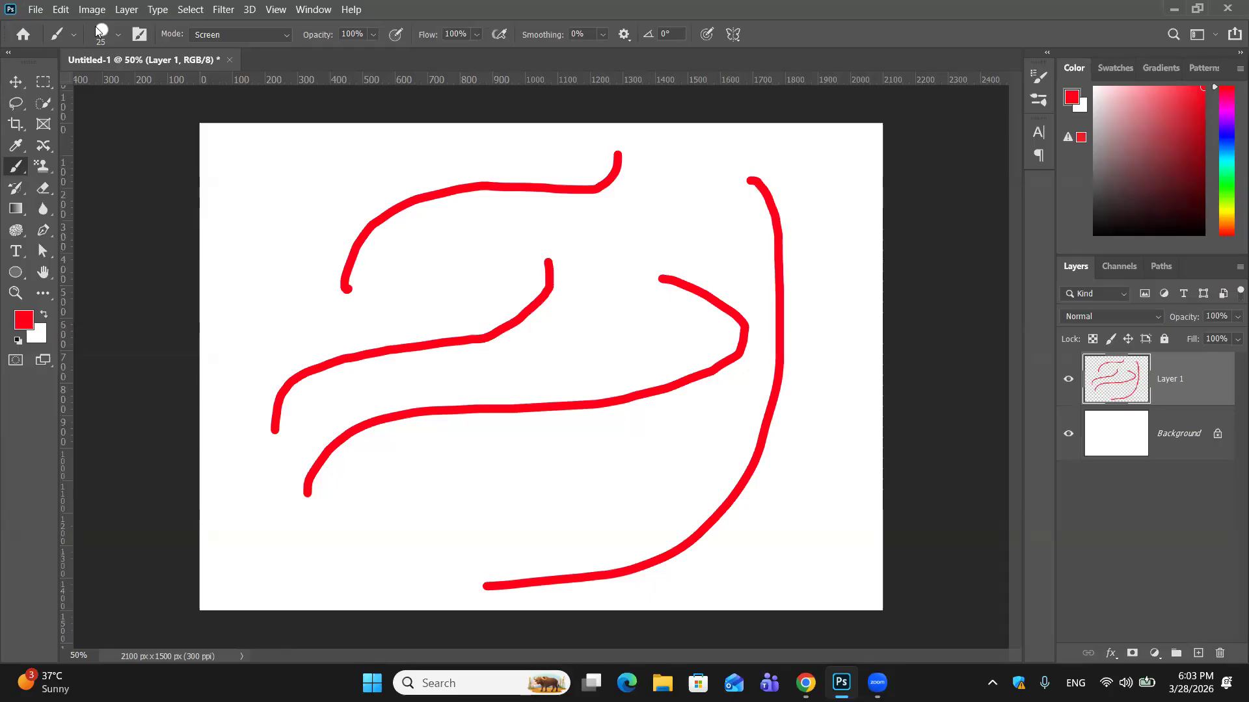
Examine the soft and hard round presets among the General Brushes, and close the brush preset list.
click(96, 28)
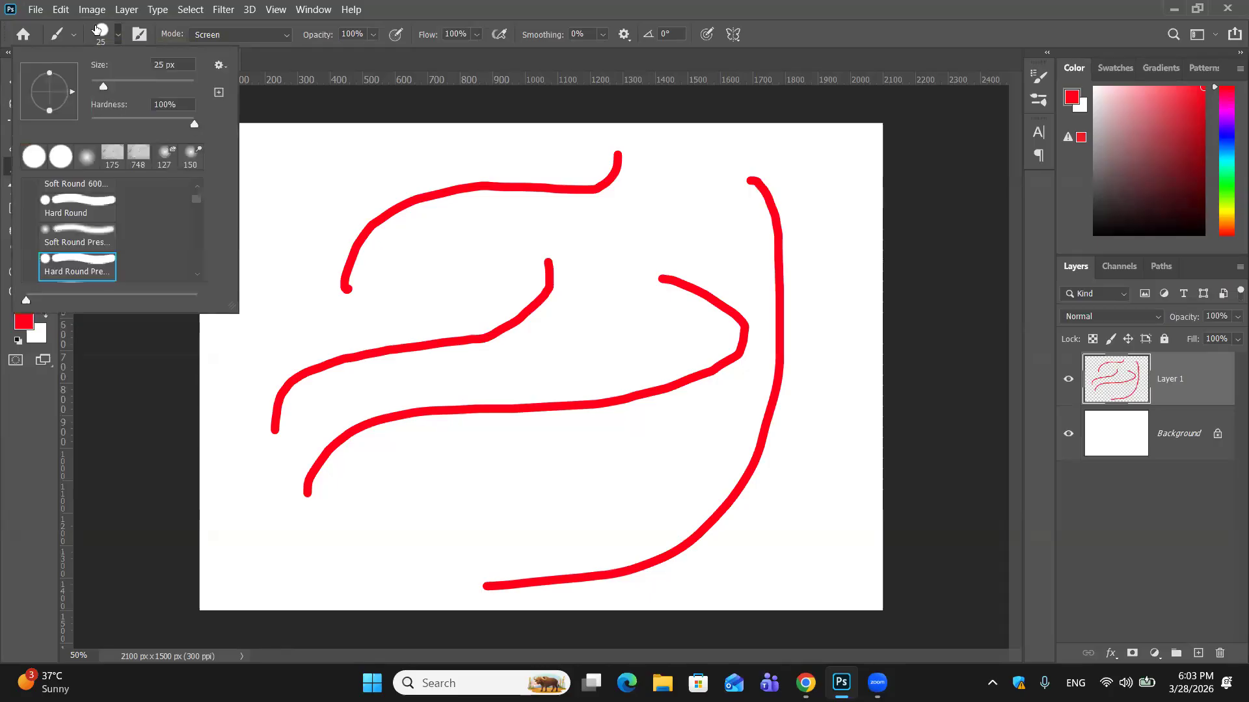
scroll(82, 204, up, 1)
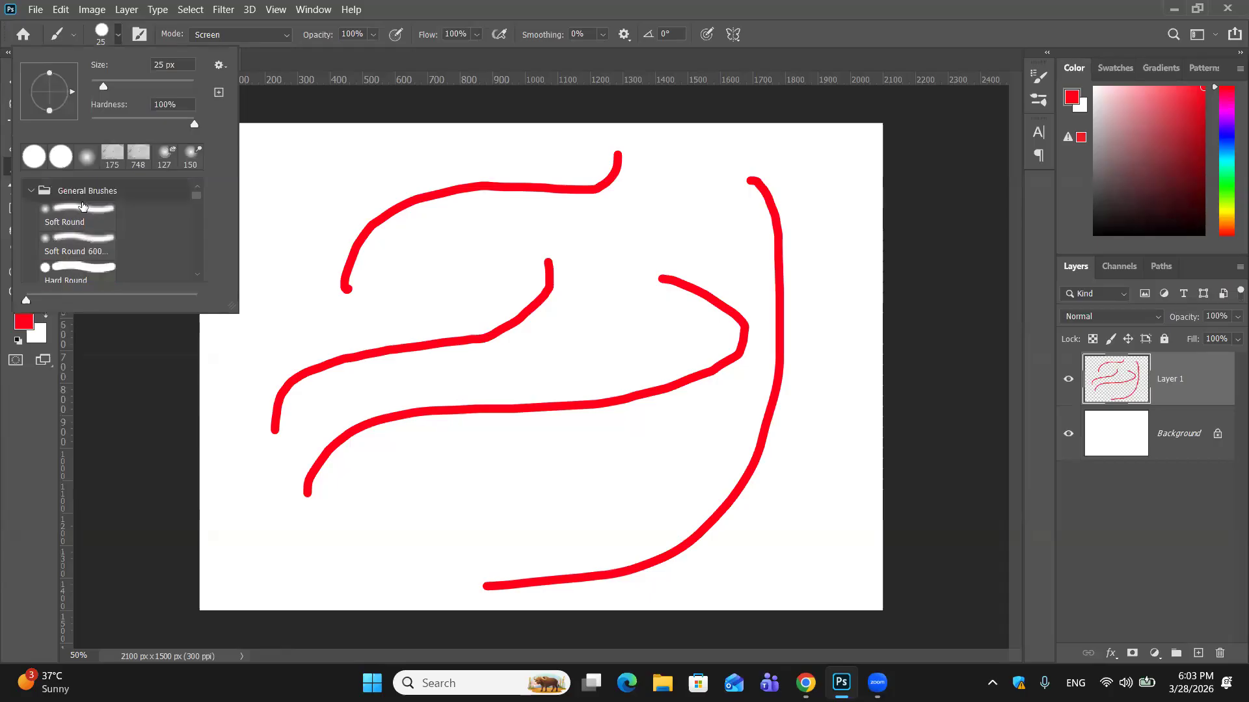
scroll(83, 215, up, 1)
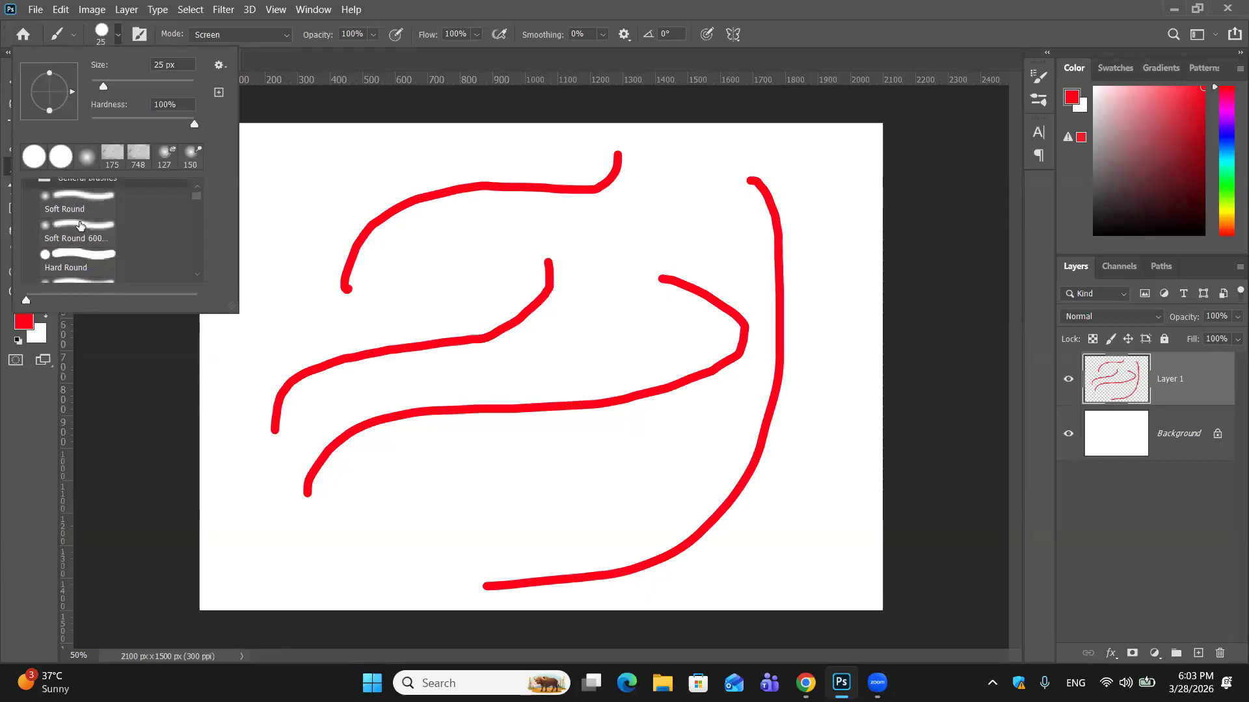
scroll(79, 242, down, 1)
scroll(79, 243, down, 1)
scroll(79, 243, down, 1)
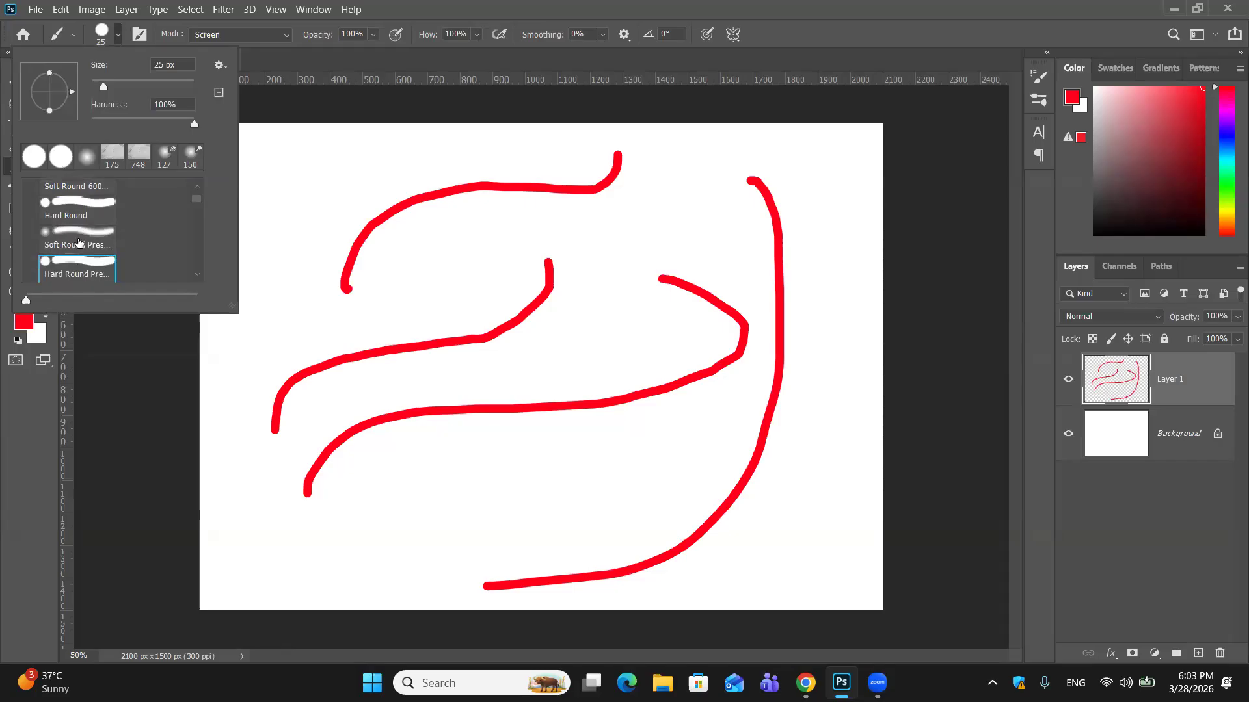
scroll(78, 243, down, 1)
scroll(80, 243, down, 5)
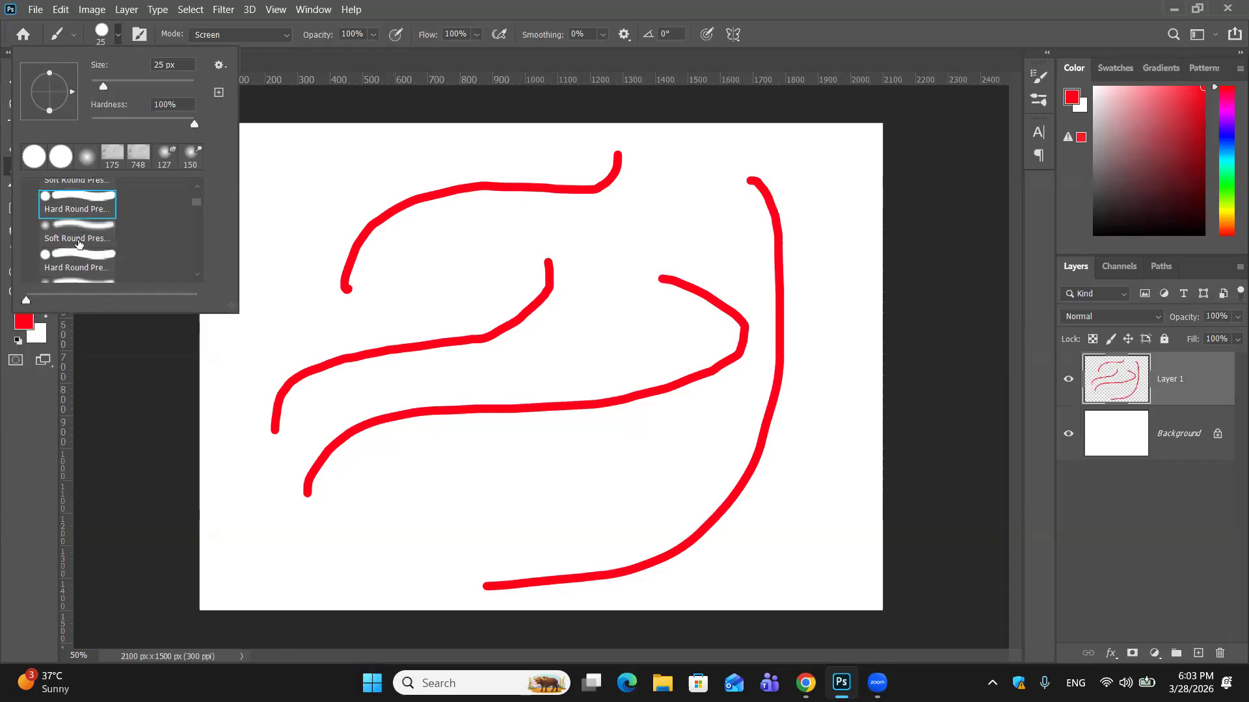
scroll(80, 243, up, 8)
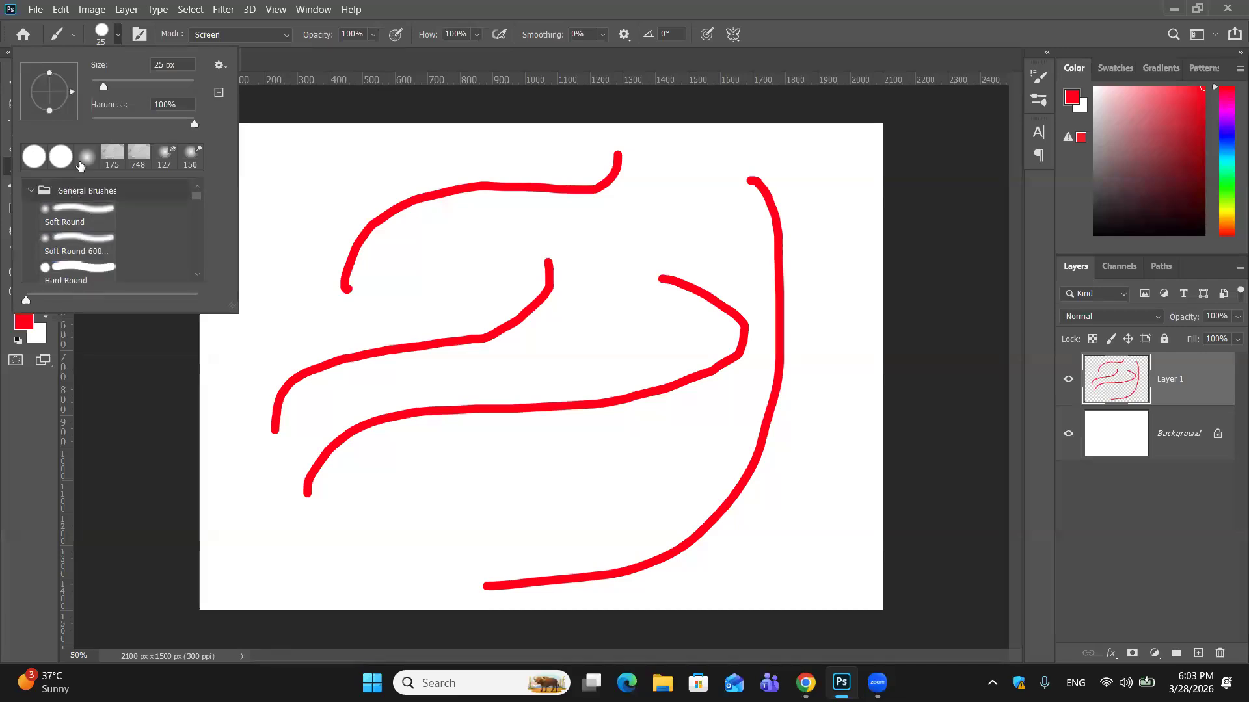
scroll(91, 208, down, 6)
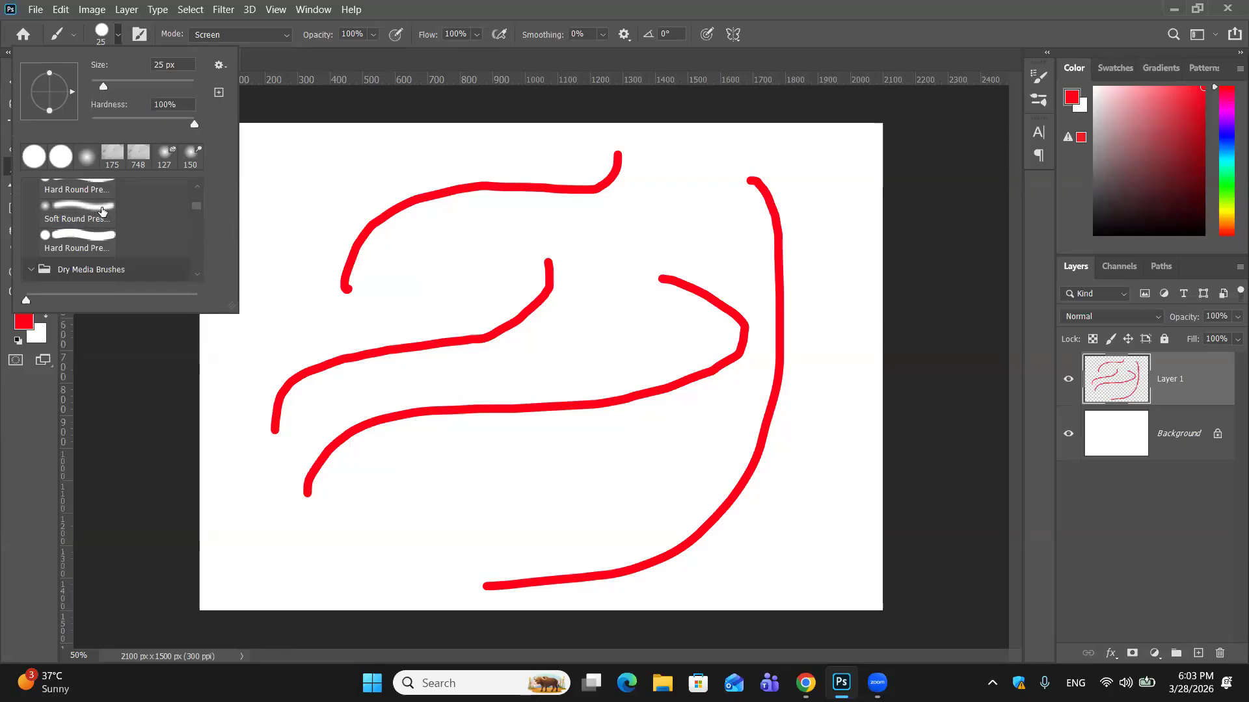
scroll(102, 210, up, 2)
scroll(102, 198, up, 4)
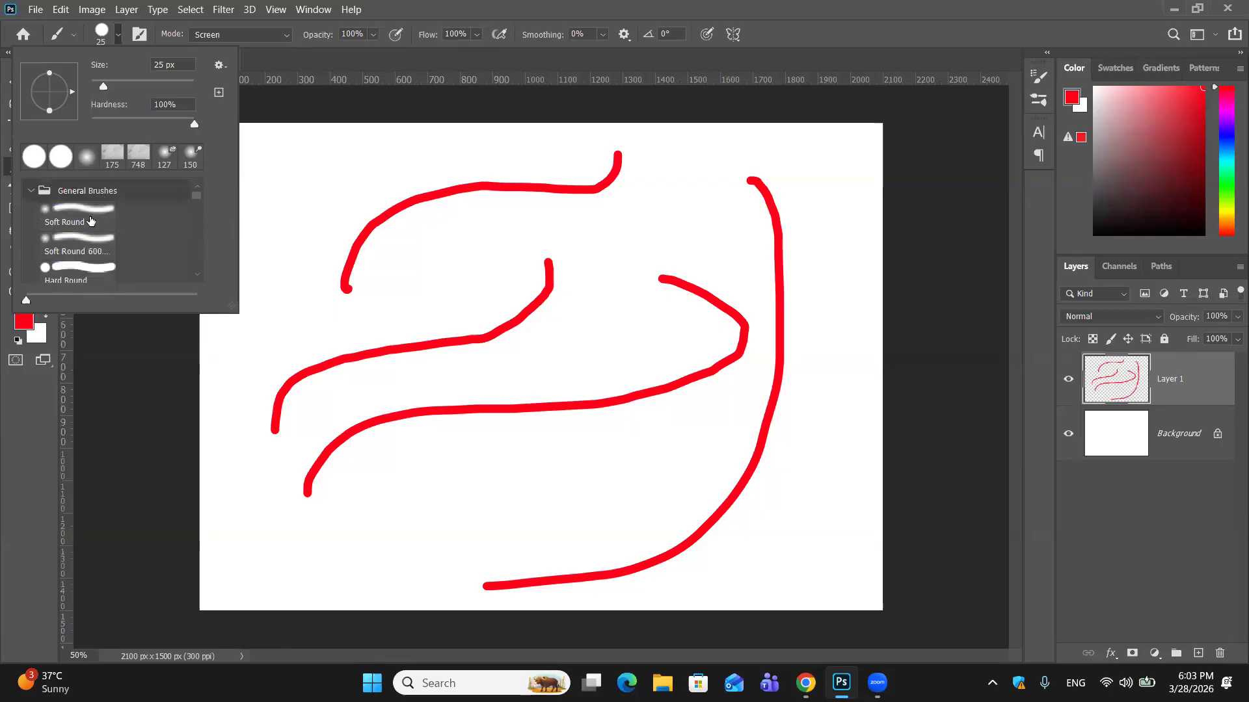
scroll(94, 222, down, 1)
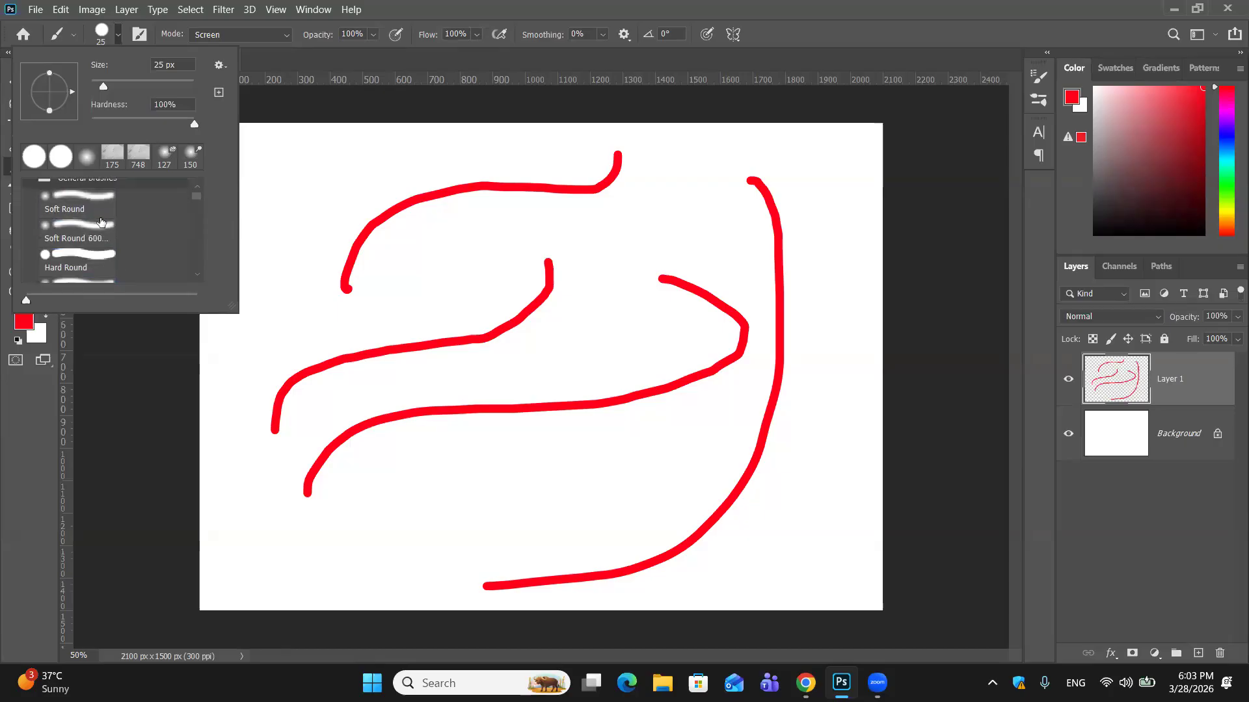
scroll(101, 223, down, 1)
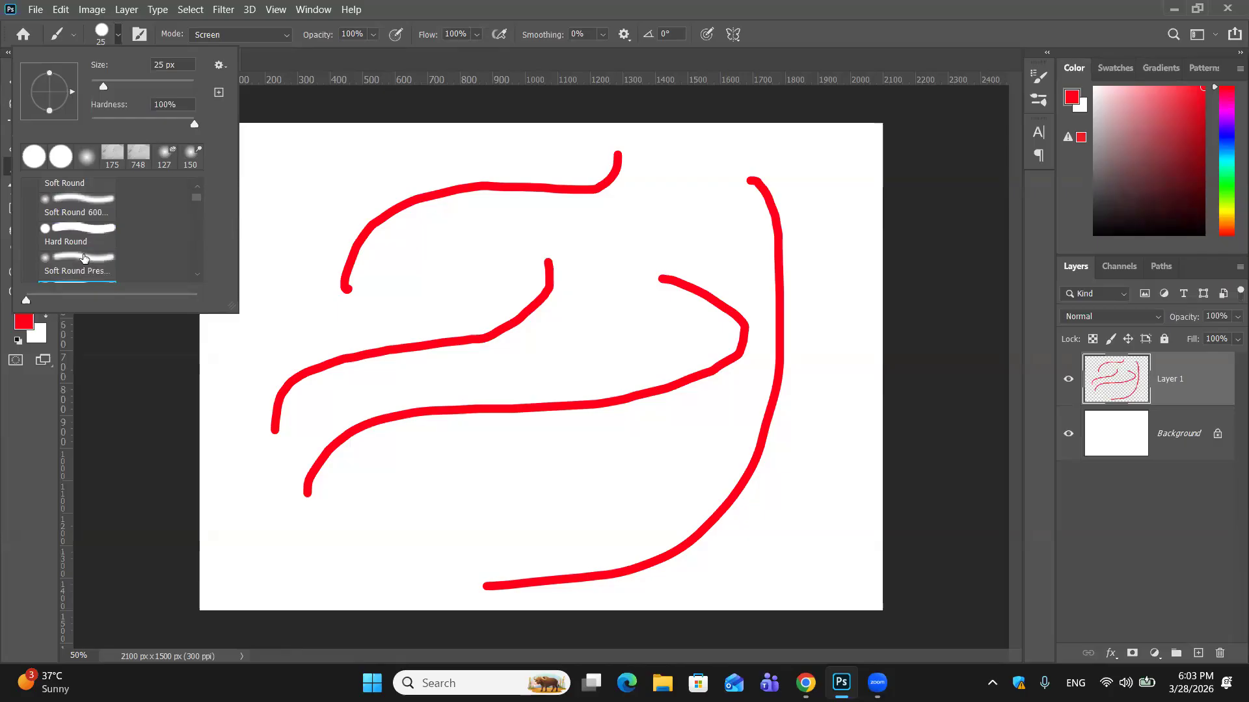
scroll(84, 258, down, 1)
scroll(87, 253, down, 1)
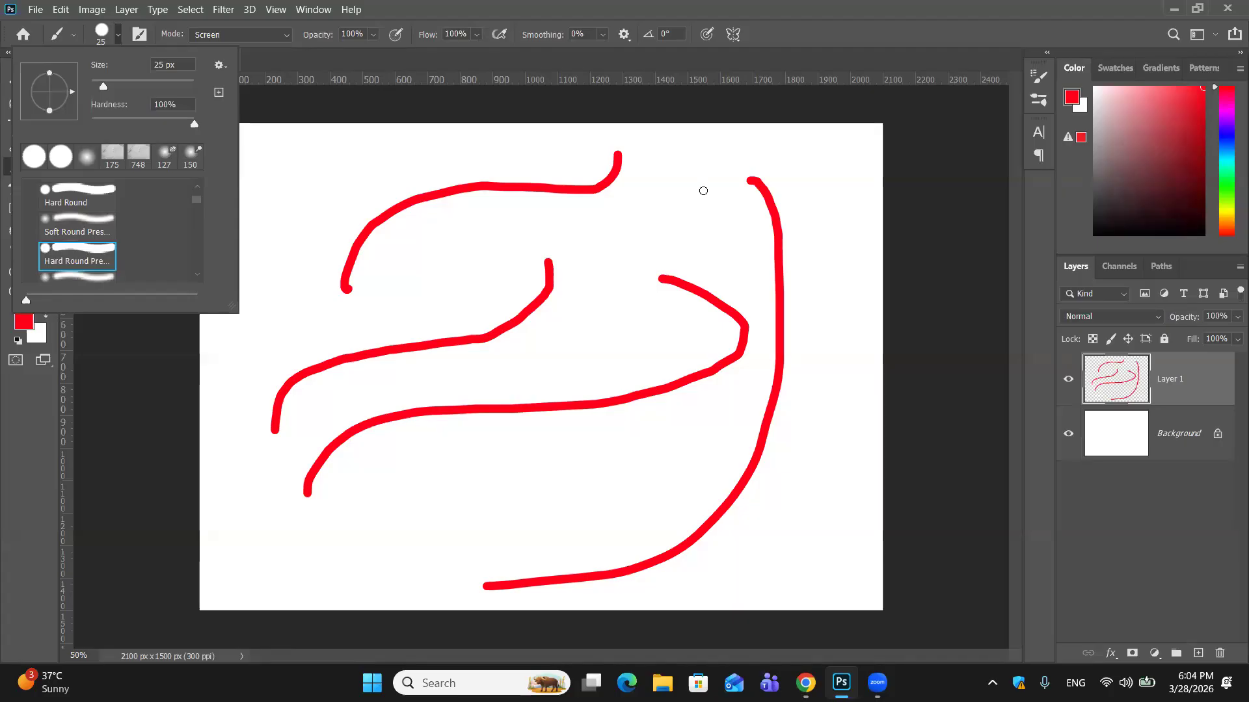
scroll(144, 229, up, 2)
scroll(145, 229, down, 2)
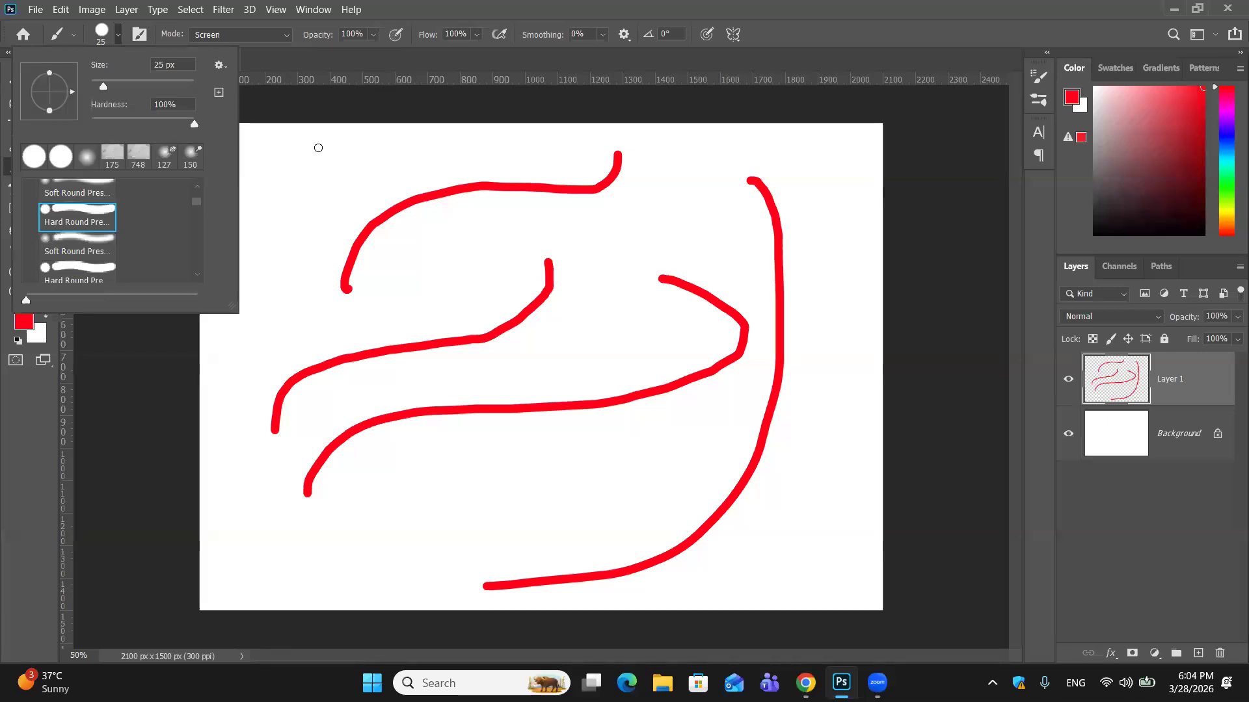
click(316, 161)
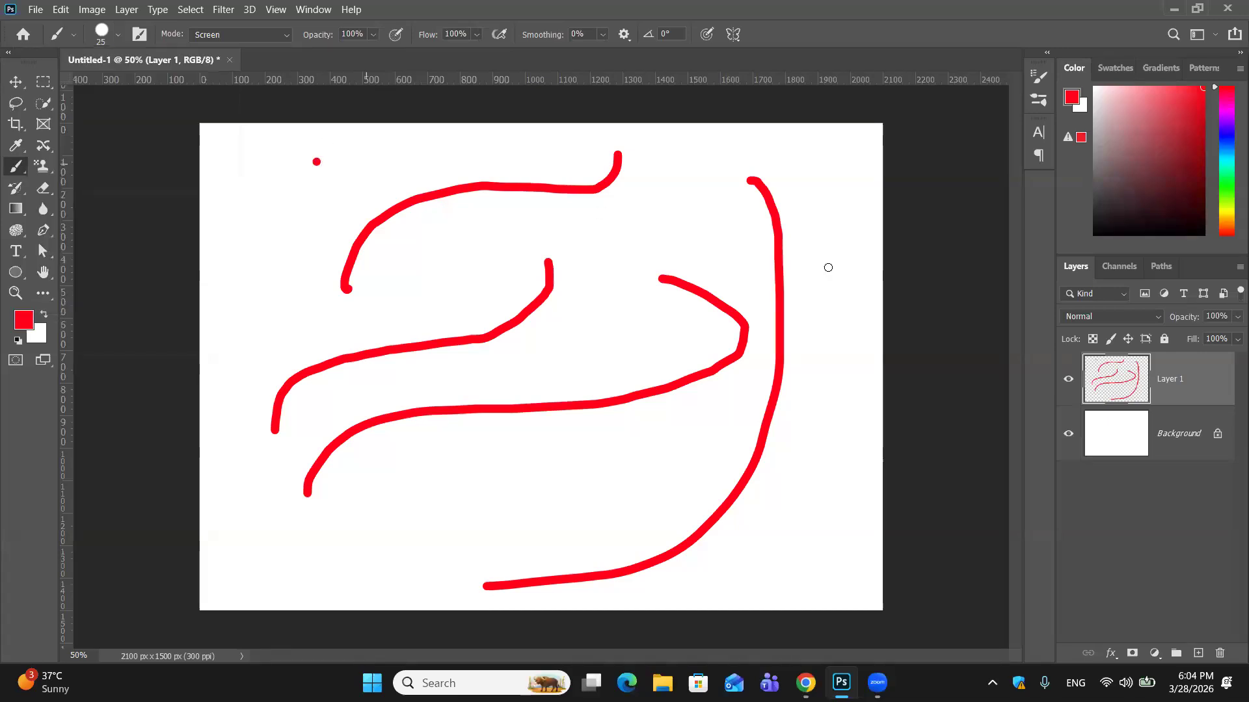
Delete the layer holding the red brush strokes and add a new empty layer in its place.
mouse_move(1190, 400)
mouse_down()
mouse_move(1197, 656)
mouse_move(1224, 663)
mouse_move(1150, 663)
mouse_move(1219, 655)
mouse_move(1219, 299)
mouse_move(1208, 433)
mouse_move(1220, 653)
mouse_up()
click(1199, 655)
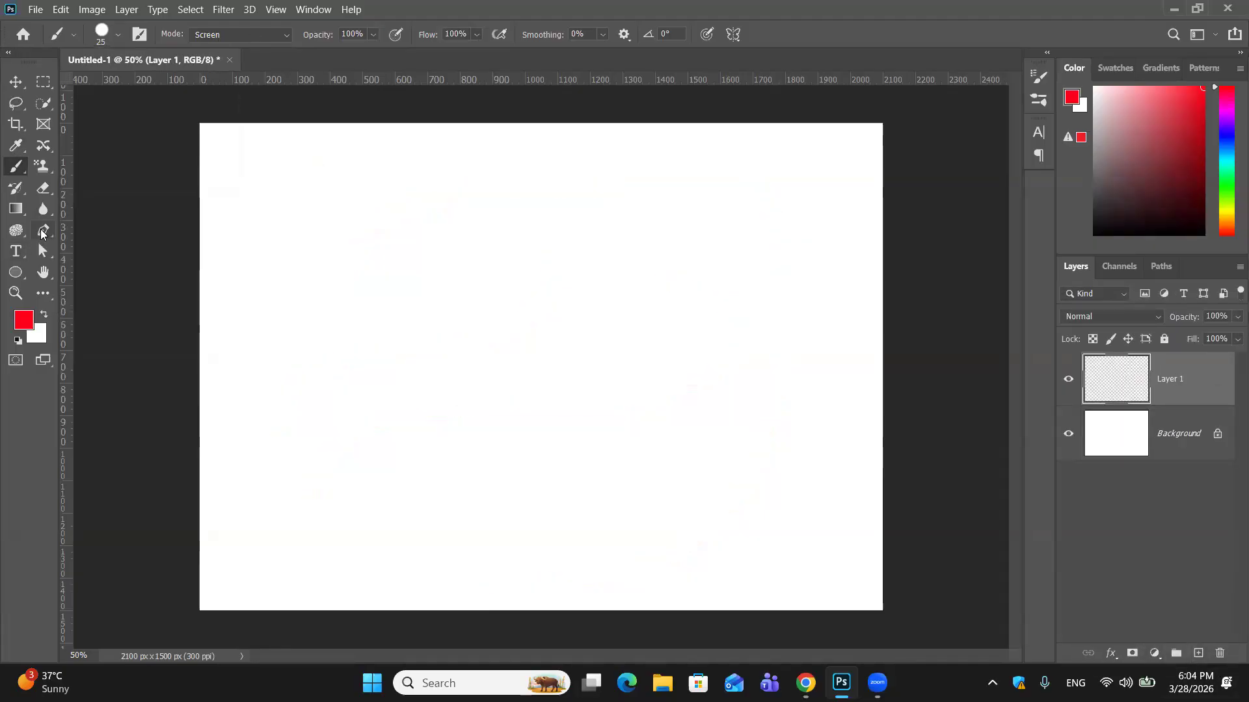
Draw an open three-point curved path with the Pen tool, rising from the canvas's lower left to its upper right.
click(41, 232)
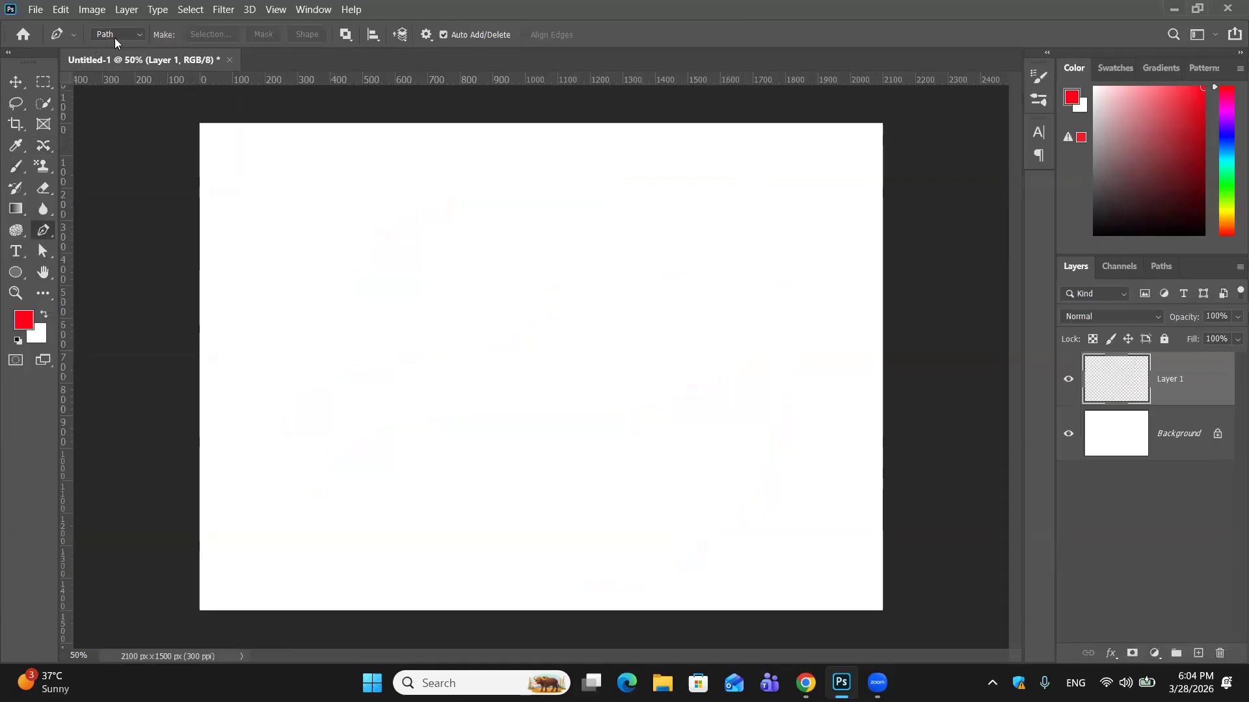
click(299, 460)
drag(567, 325, 864, 168)
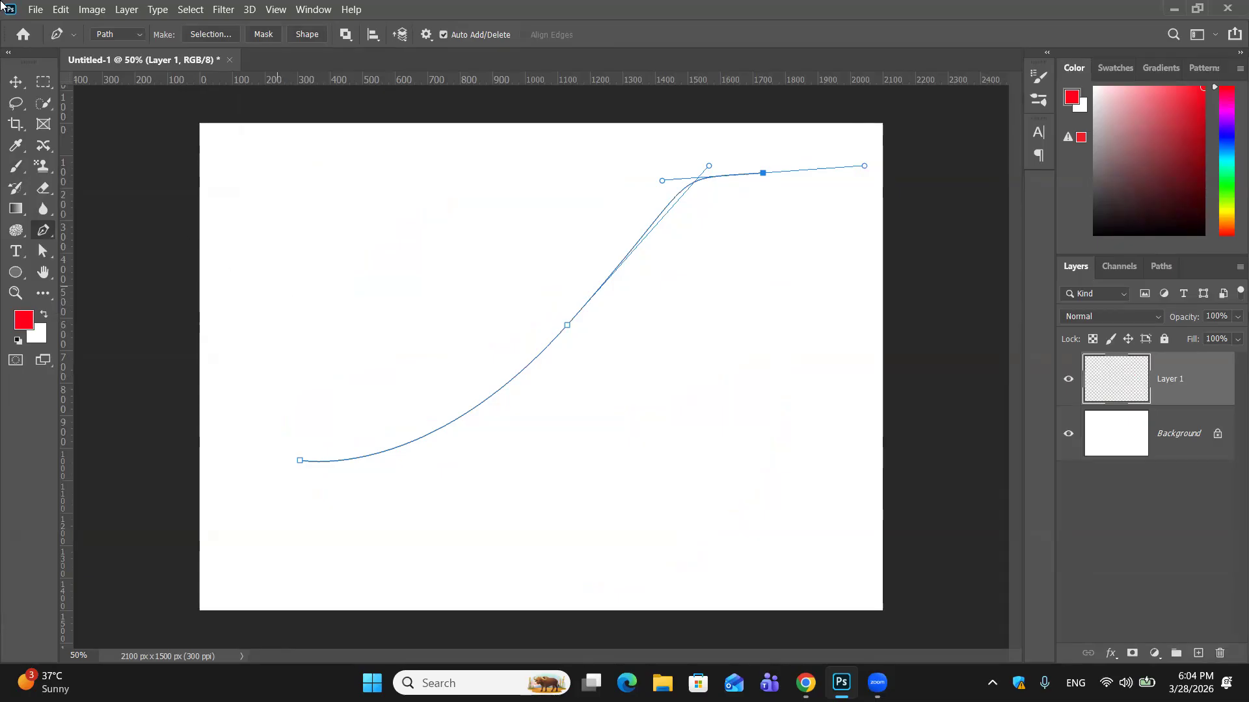
Stroke the curved path with the Brush tool, with Simulate Pressure turned off.
right_click(592, 272)
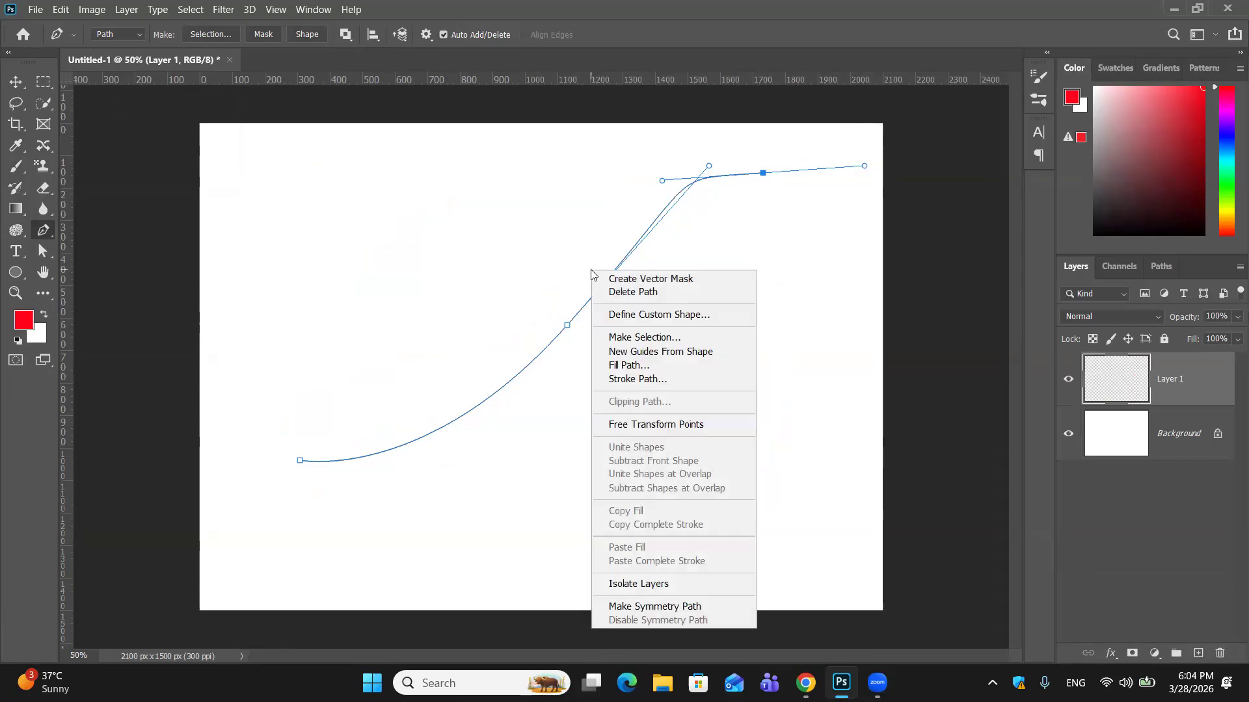
click(609, 380)
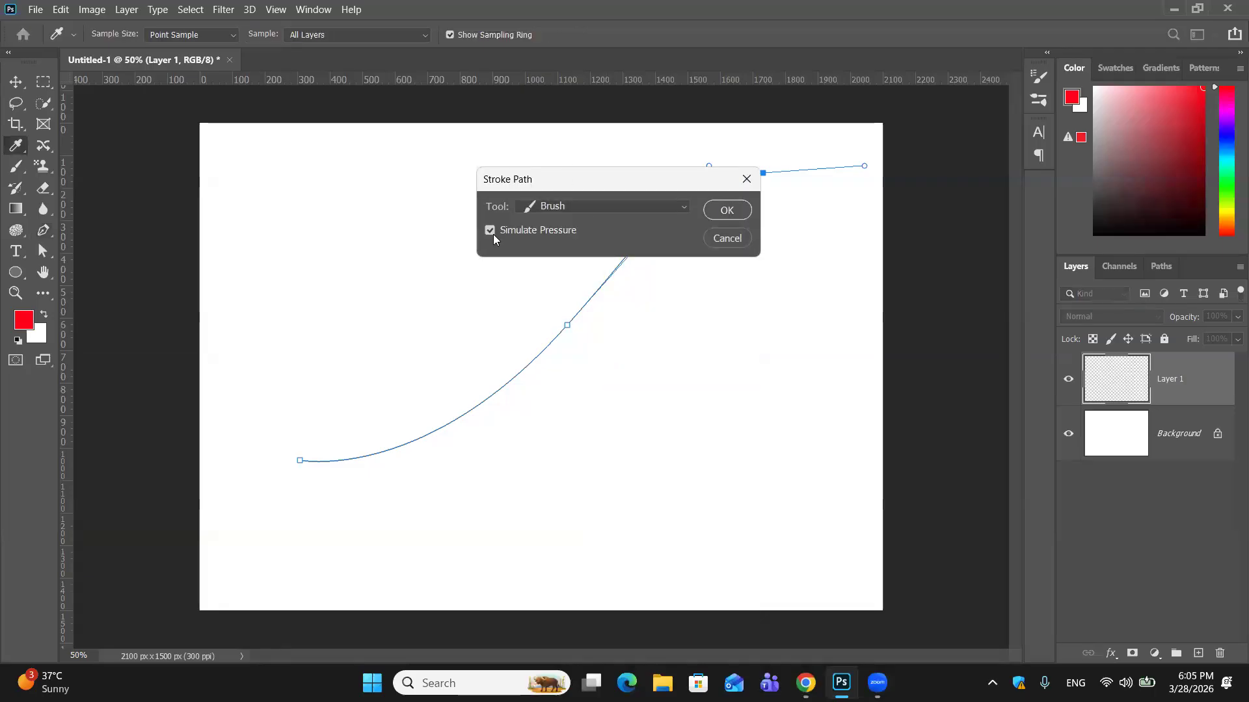
click(677, 207)
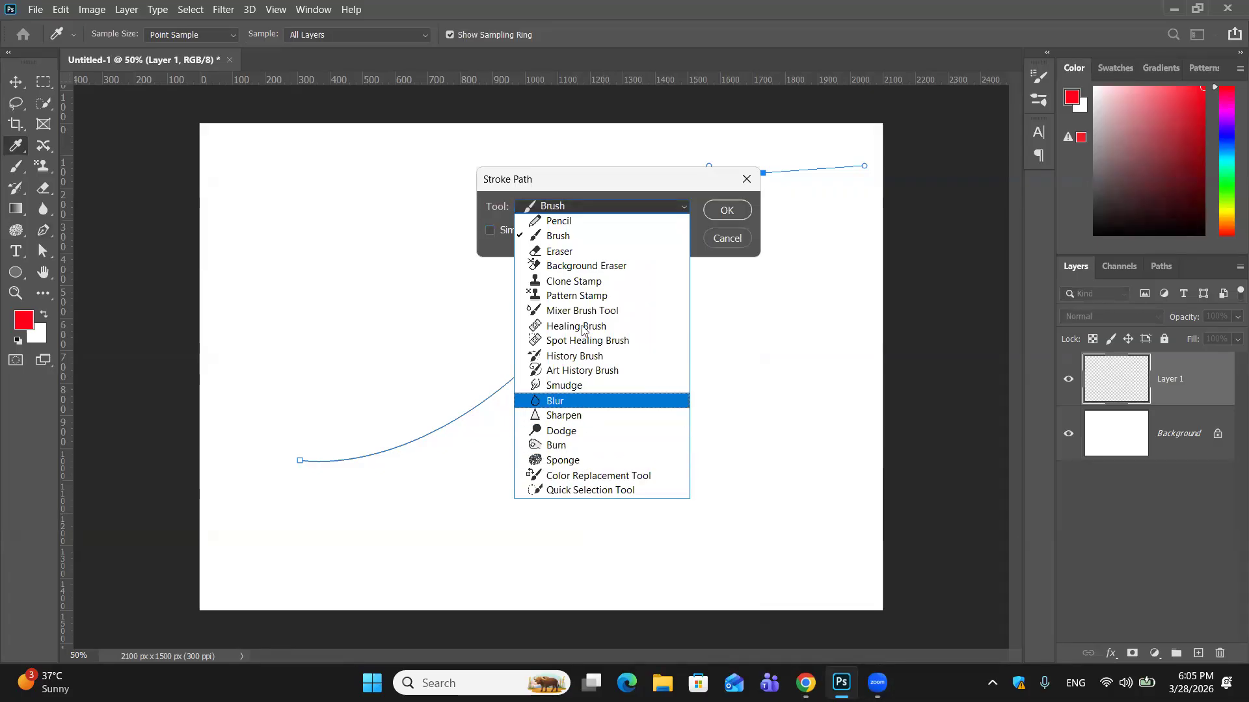
click(587, 232)
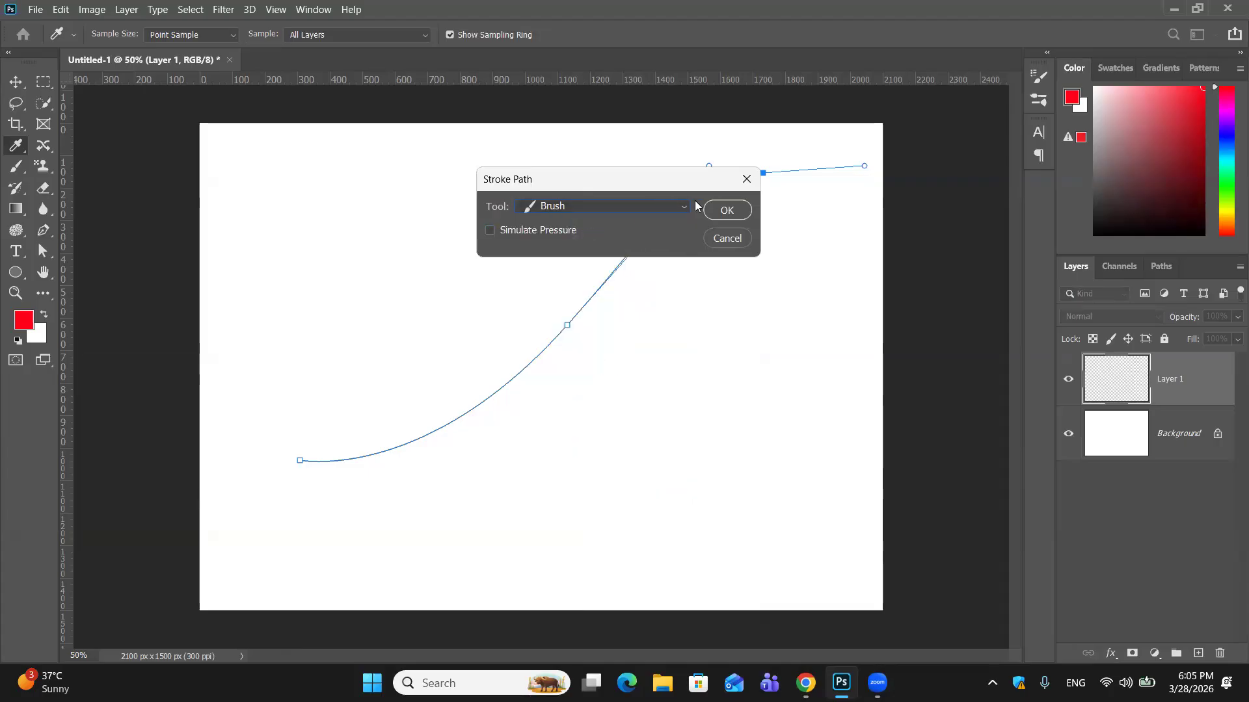
click(727, 209)
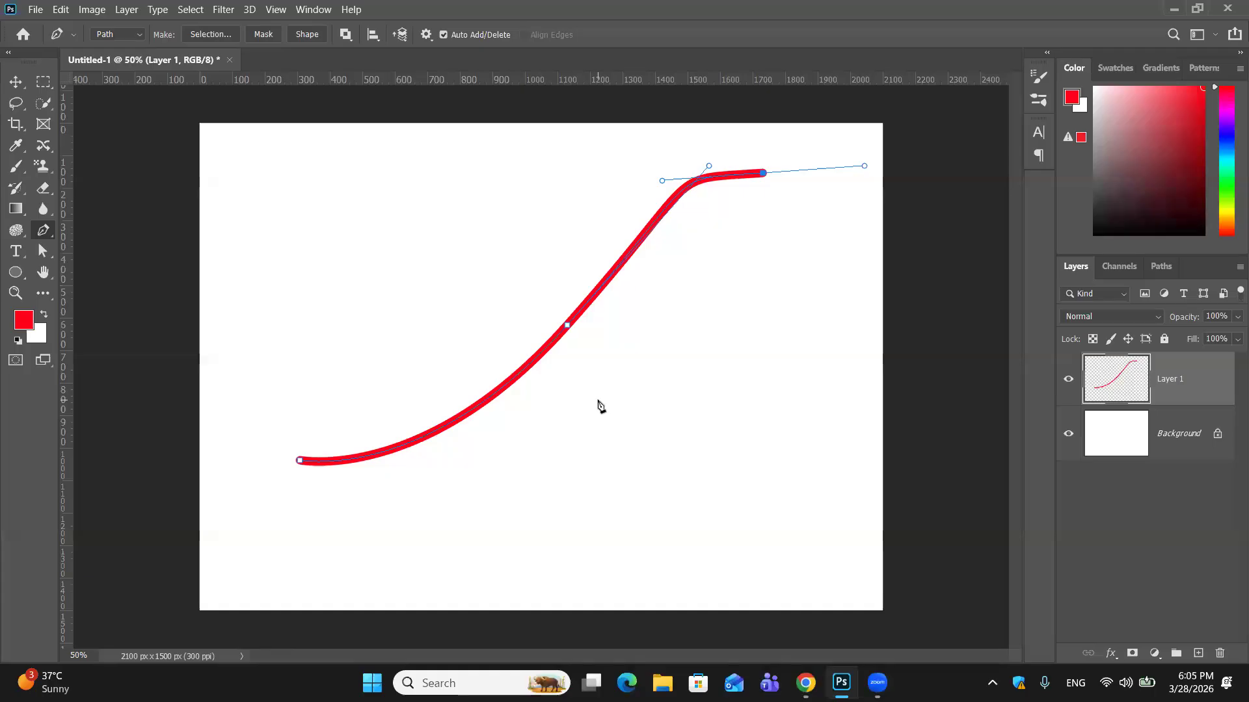
Undo the brush stroke along the path and all of the path's anchor points.
key(ctrl+z)
key(ctrl+z)
key(ctrl+z)
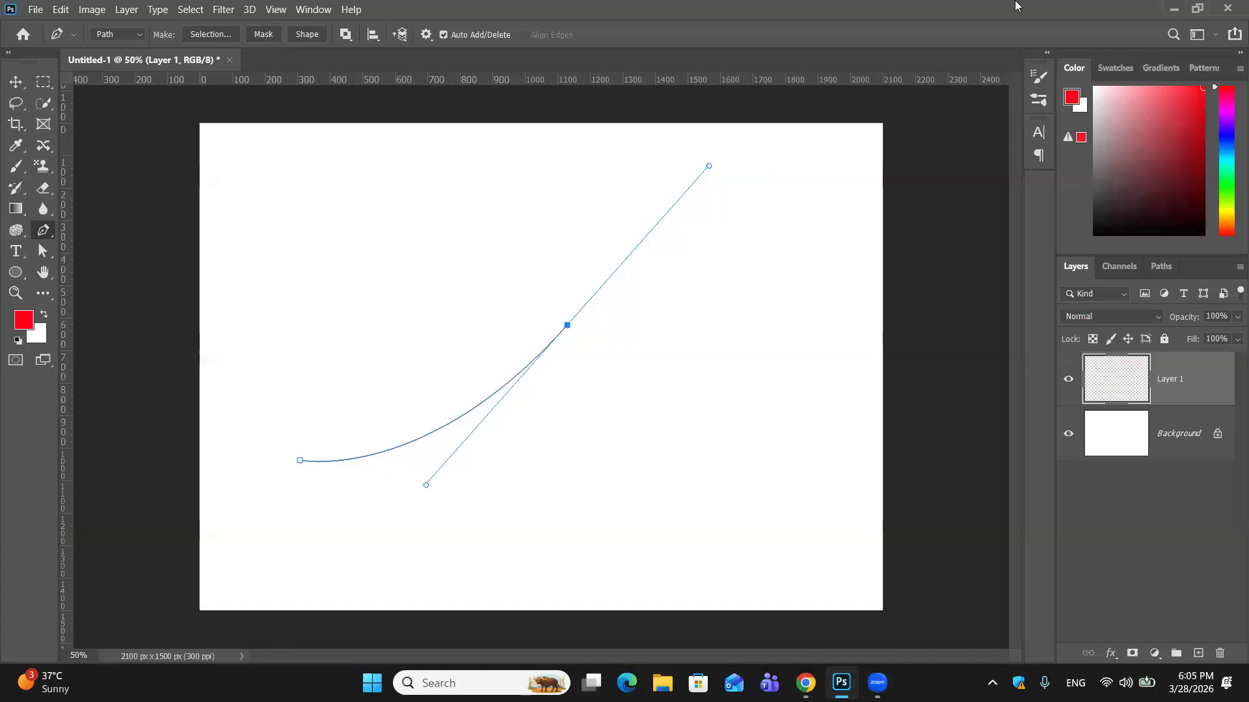
key(ctrl+z)
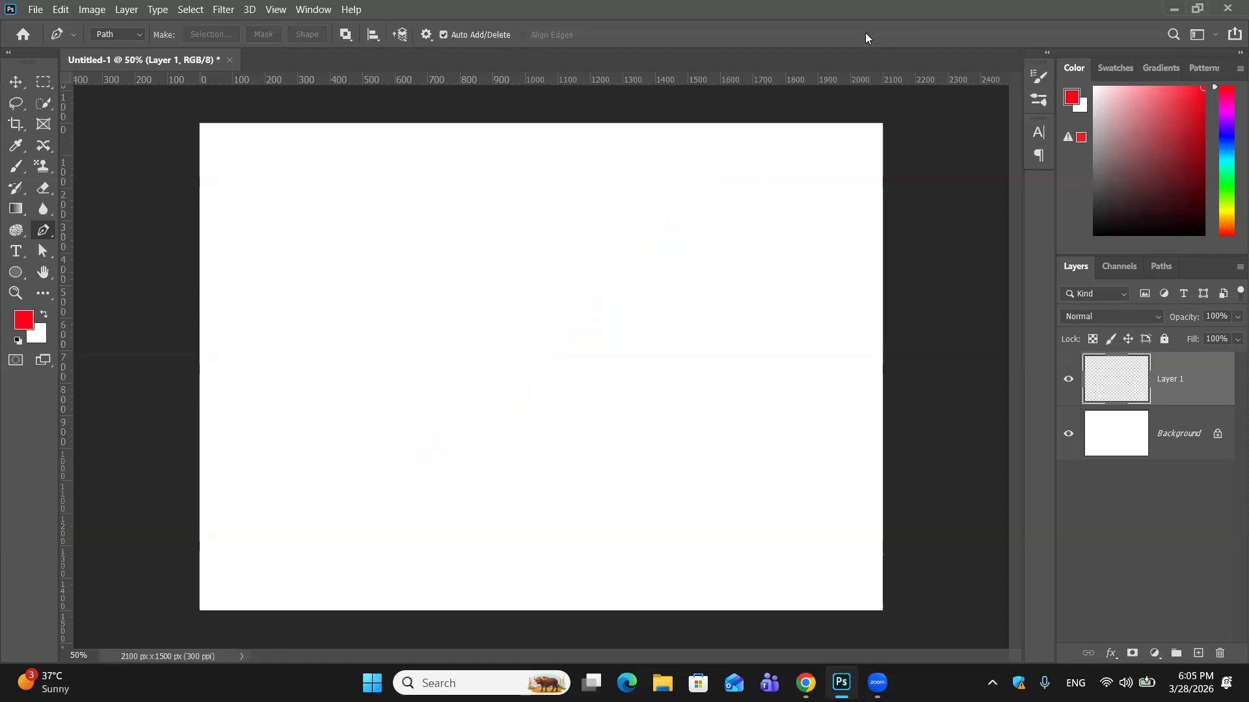
Draw an open three-point S-curved path with the Pen tool, from the canvas's lower left through its centre to its upper right.
click(293, 467)
drag(527, 313, 689, 314)
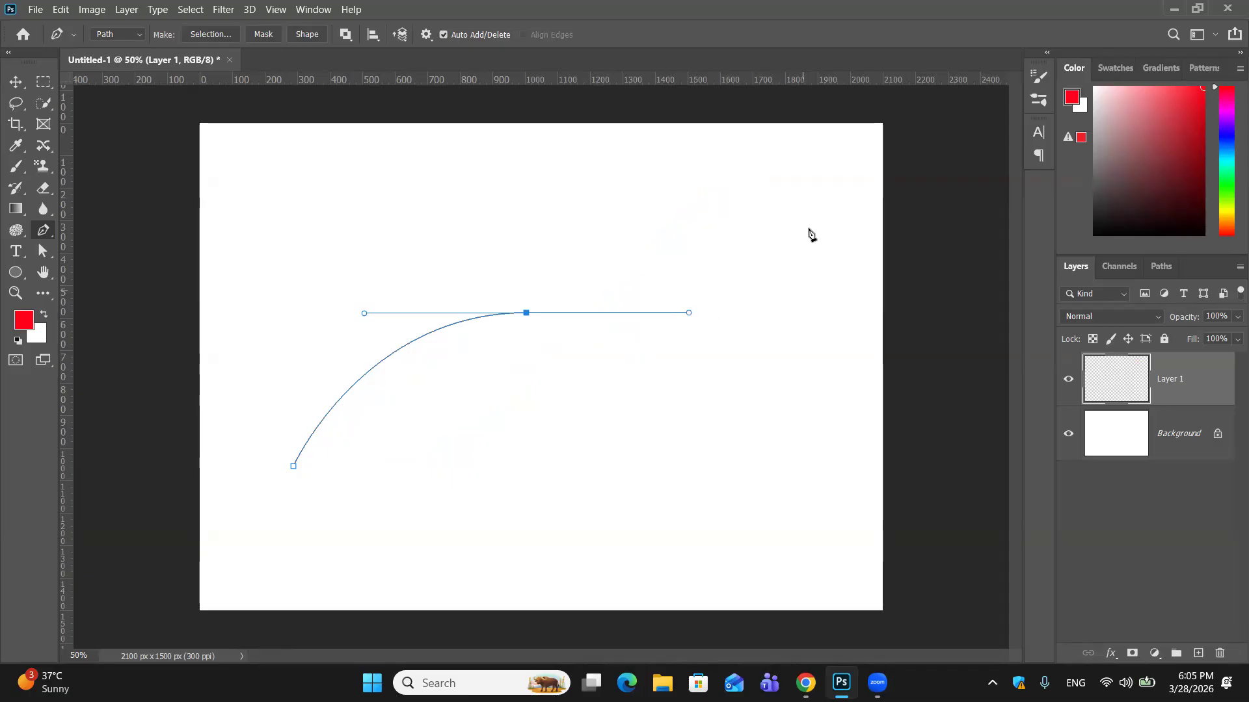
click(799, 171)
drag(796, 157, 805, 113)
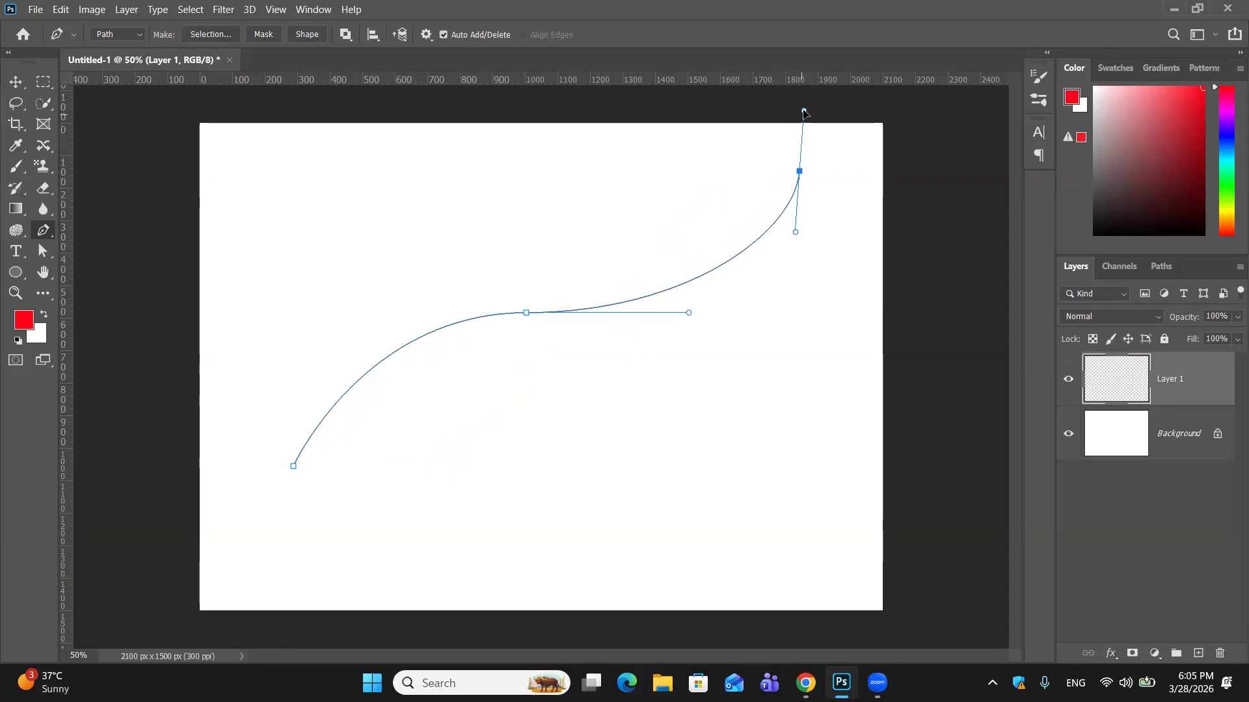
Stroke the S-curved path with the Brush tool, with Simulate Pressure turned on.
right_click(732, 259)
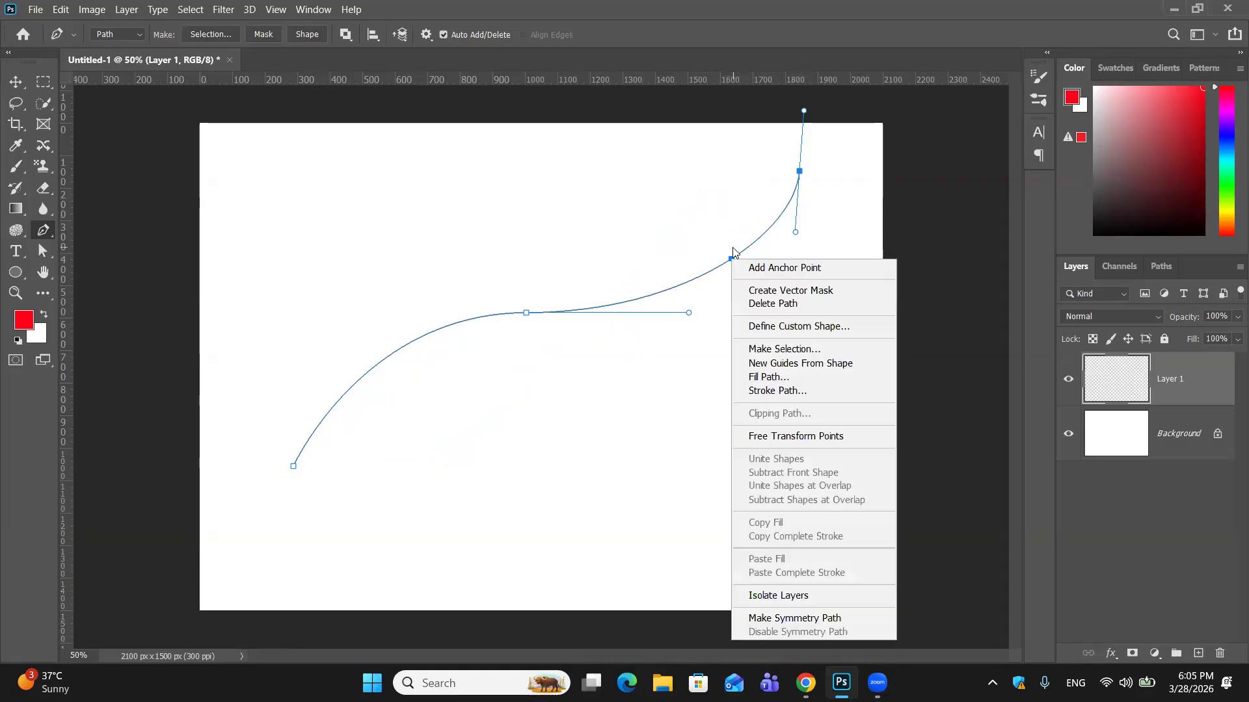
click(748, 390)
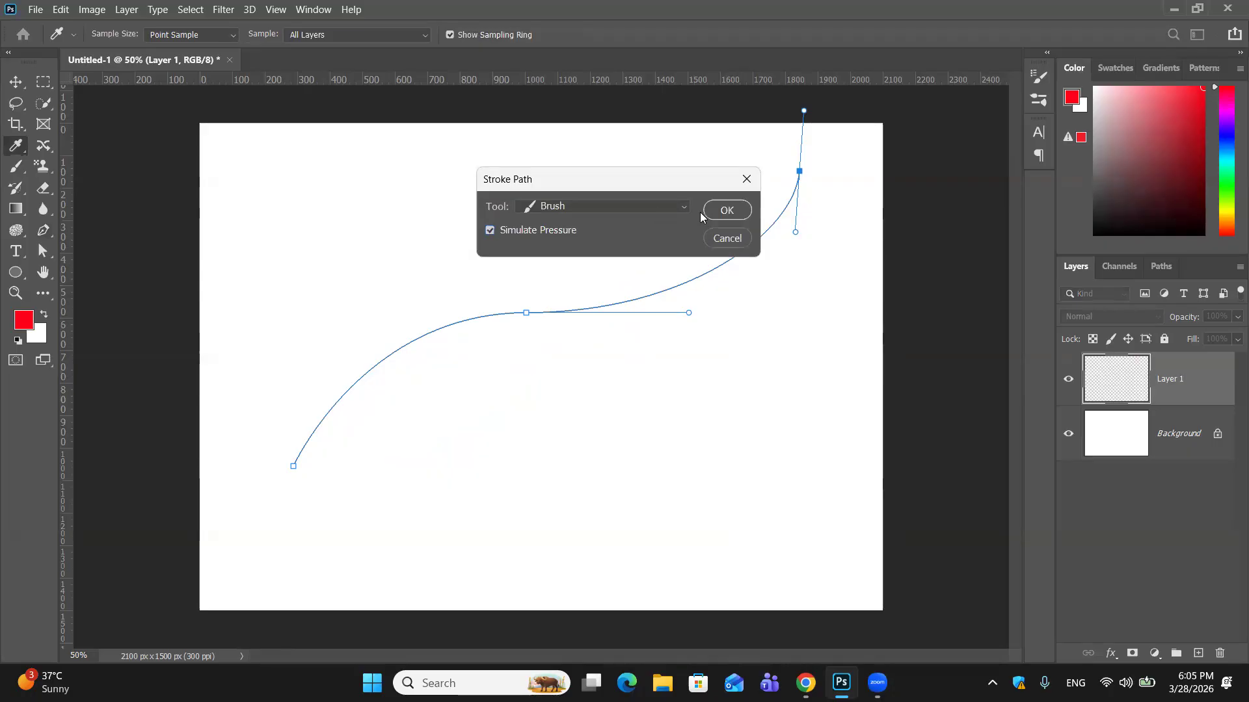
click(722, 211)
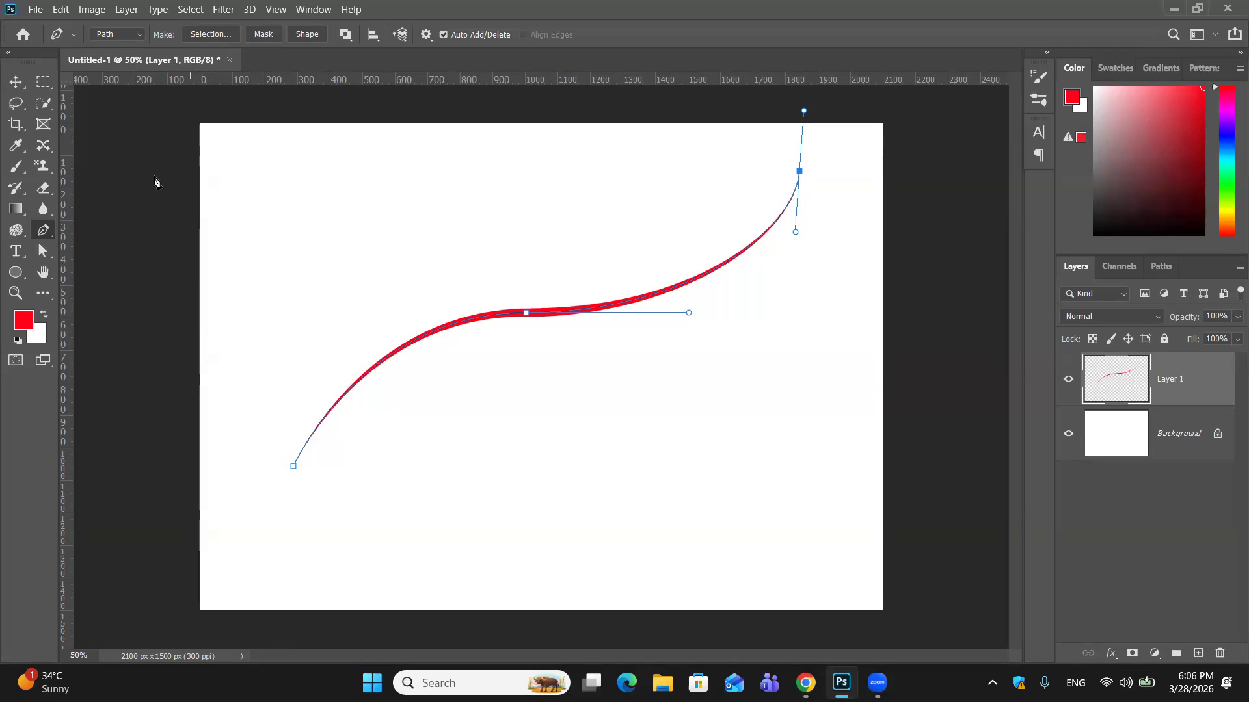
Choose the first Kyle's Screentone preset in the brush library for the Brush tool, at 50 px.
click(16, 168)
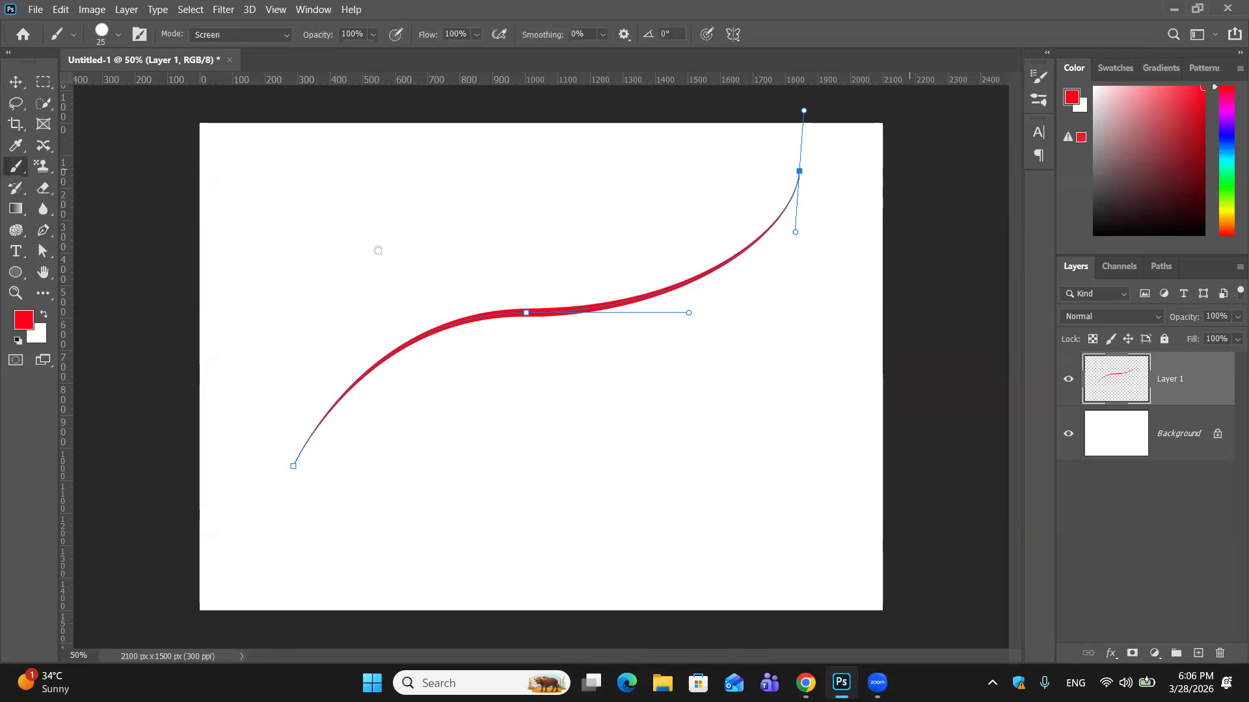
click(118, 34)
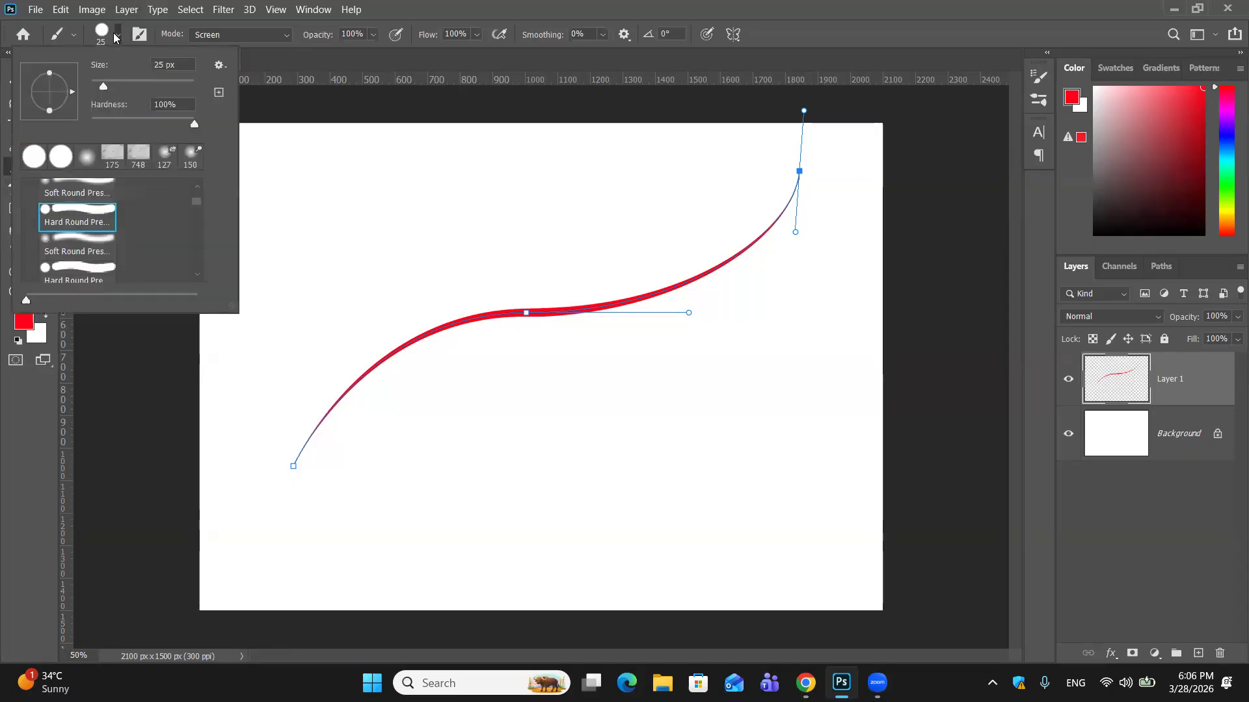
scroll(119, 208, down, 5)
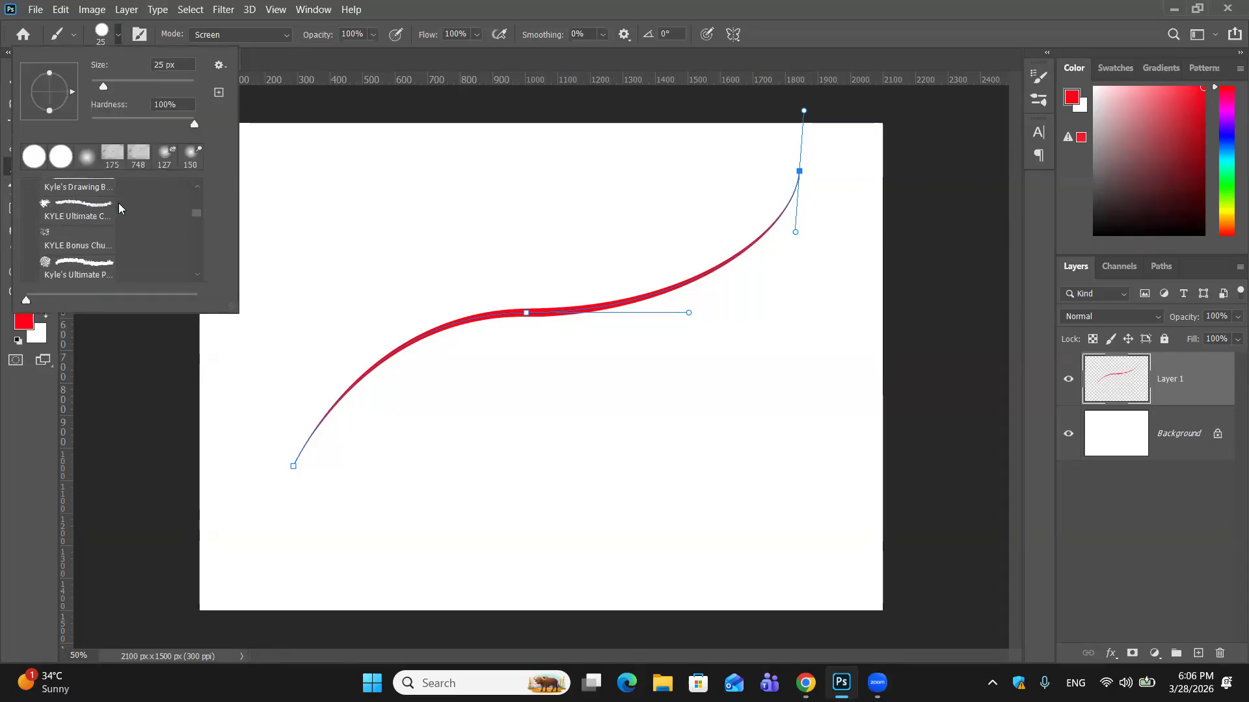
scroll(119, 209, down, 8)
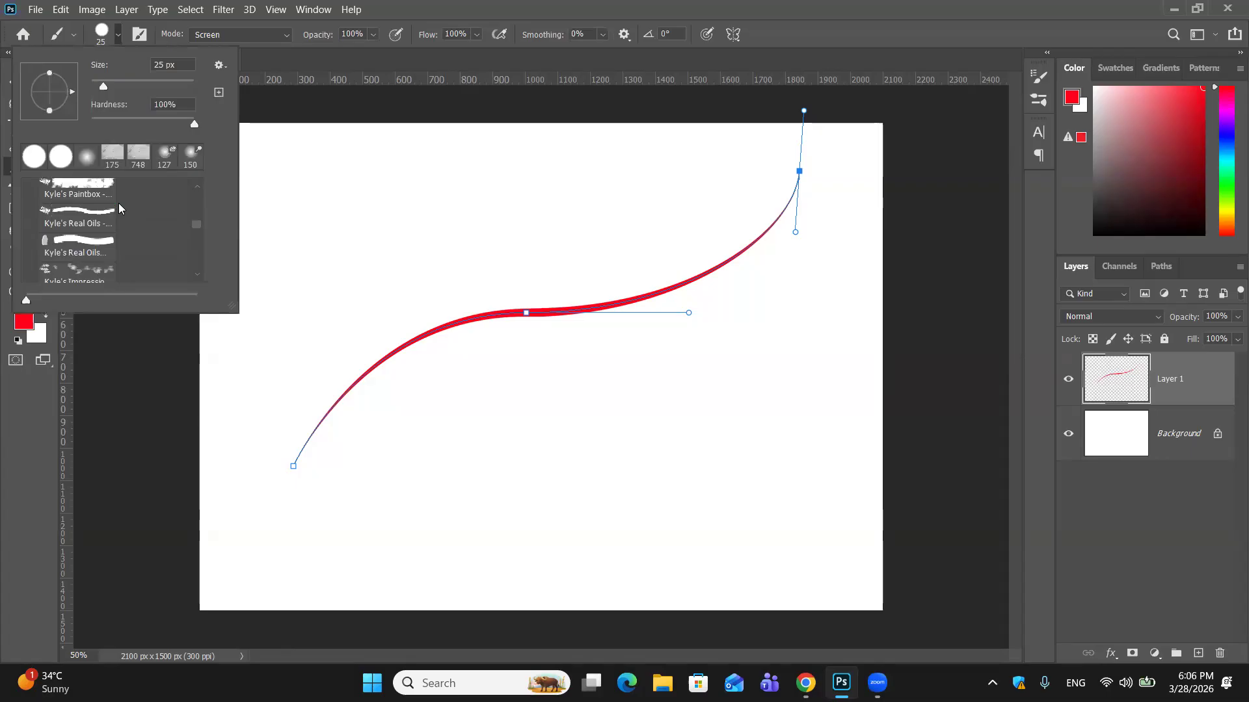
scroll(119, 208, down, 5)
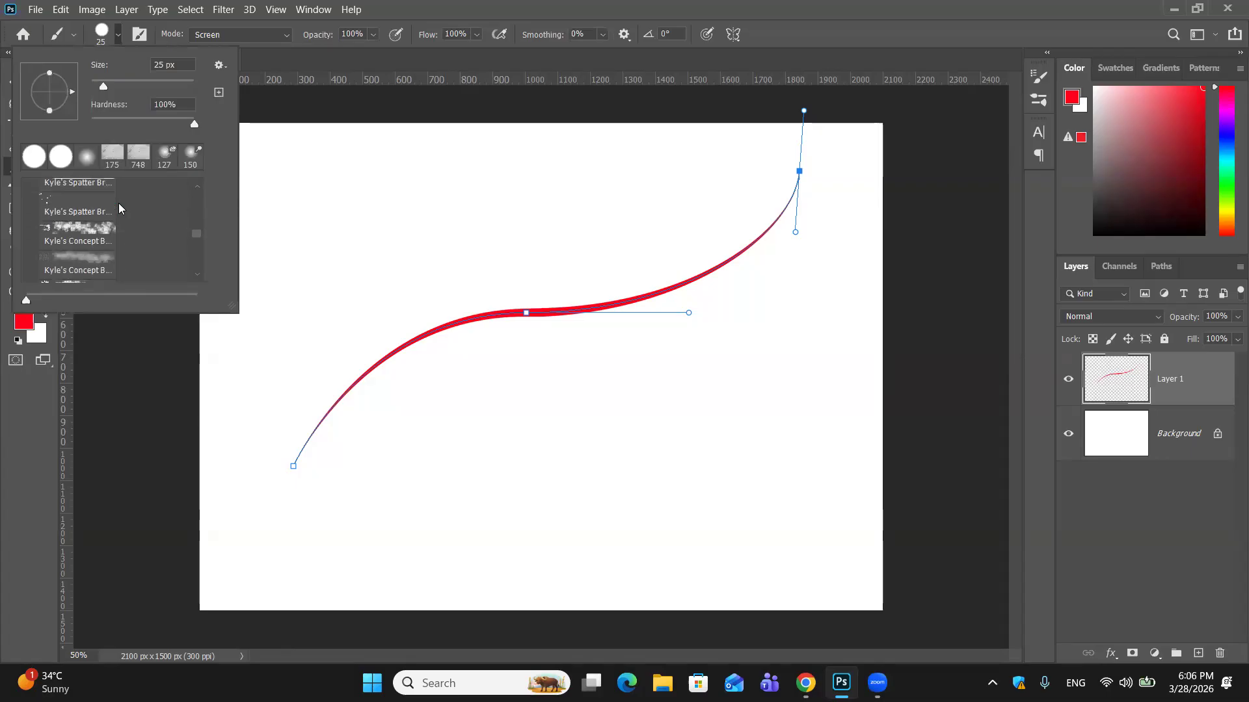
scroll(119, 208, down, 2)
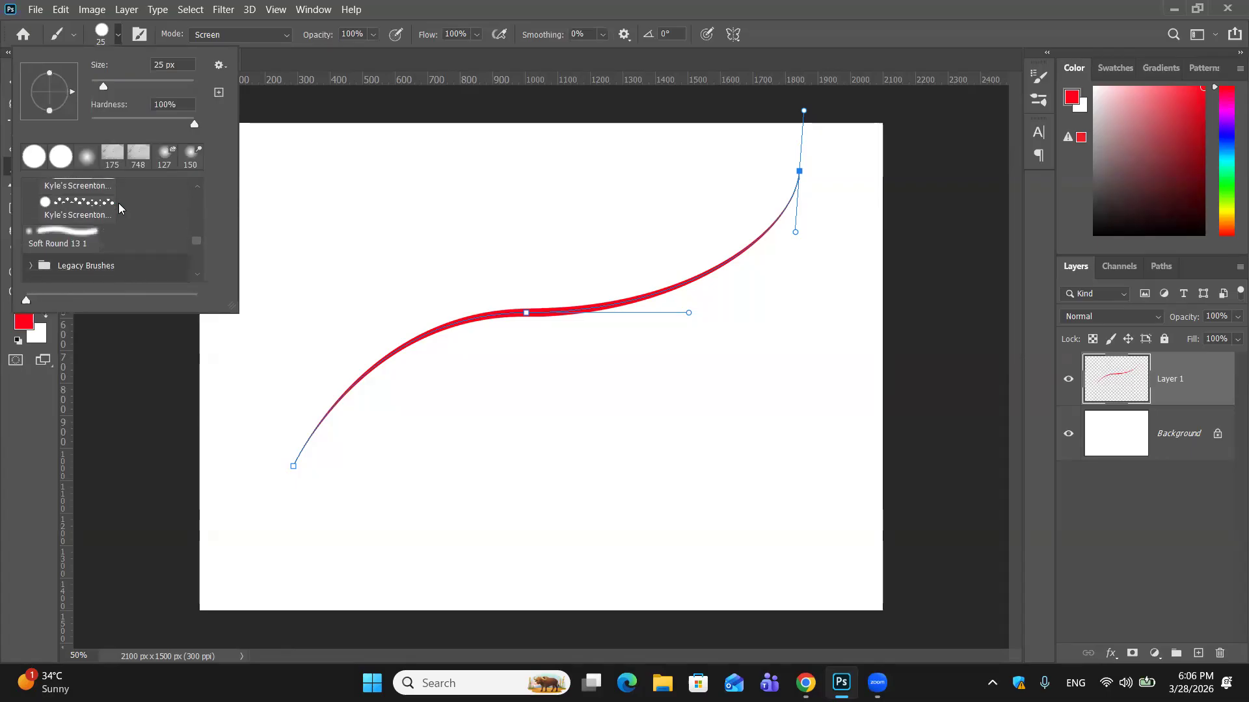
scroll(119, 208, up, 1)
click(109, 202)
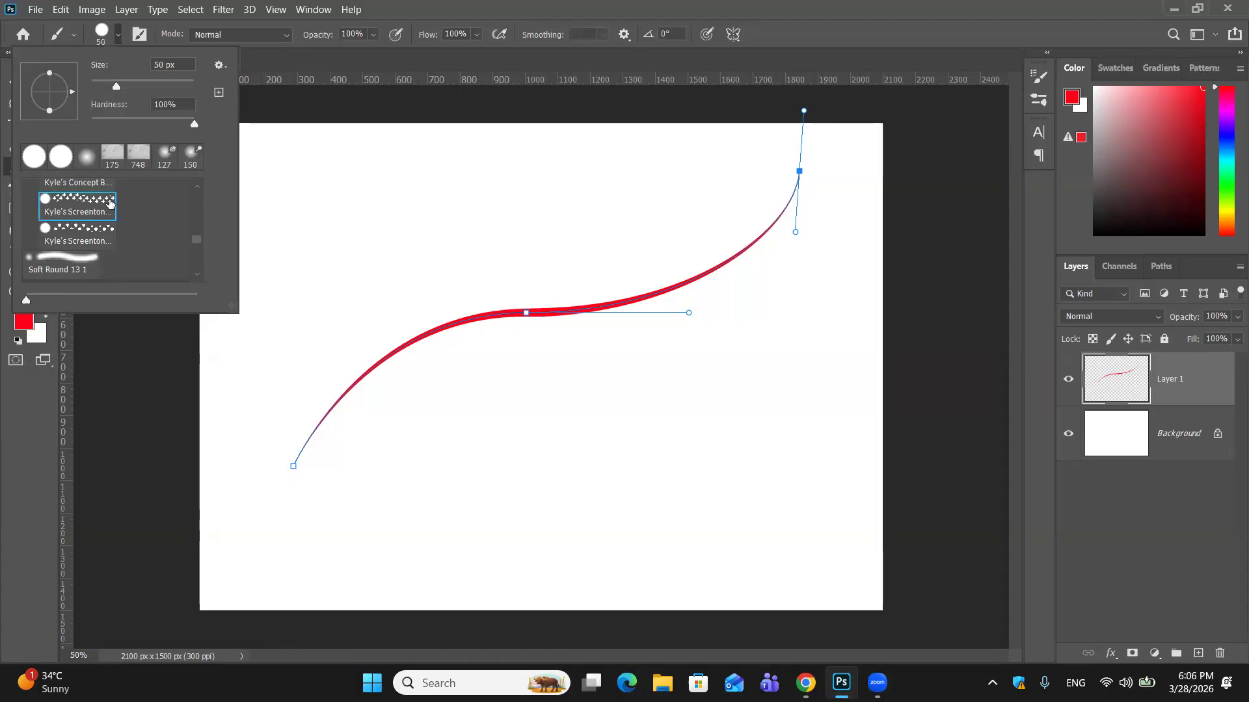
Paint a short horizontal test stroke with the screentone brush above the curve and undo it.
drag(328, 217, 420, 214)
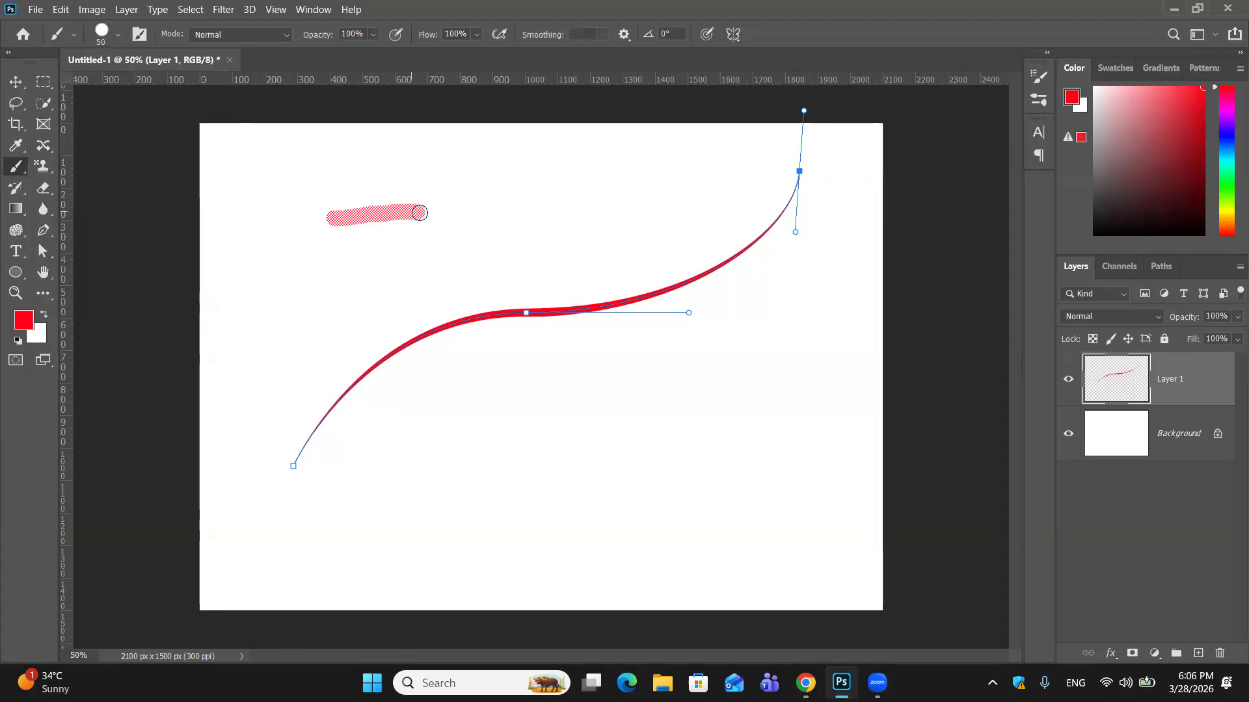
ctrl+click(419, 213)
key(ctrl+z)
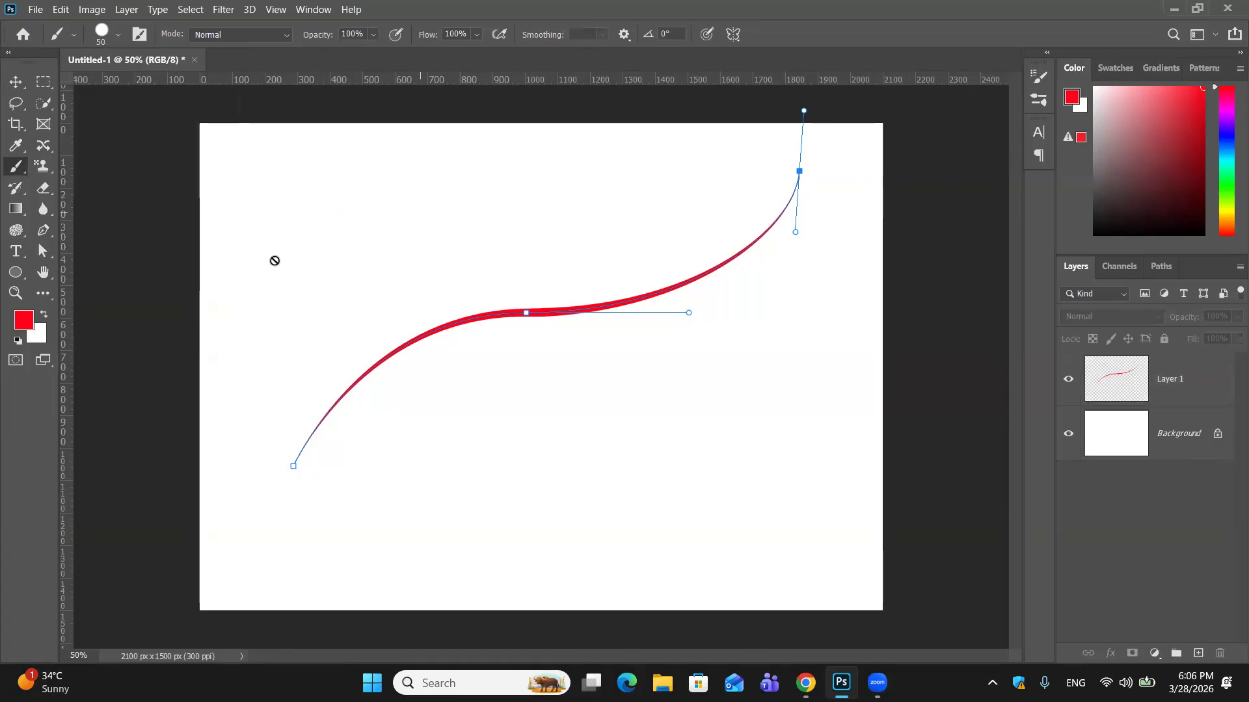
Undo the solid red stroke along the S-curved path.
click(113, 33)
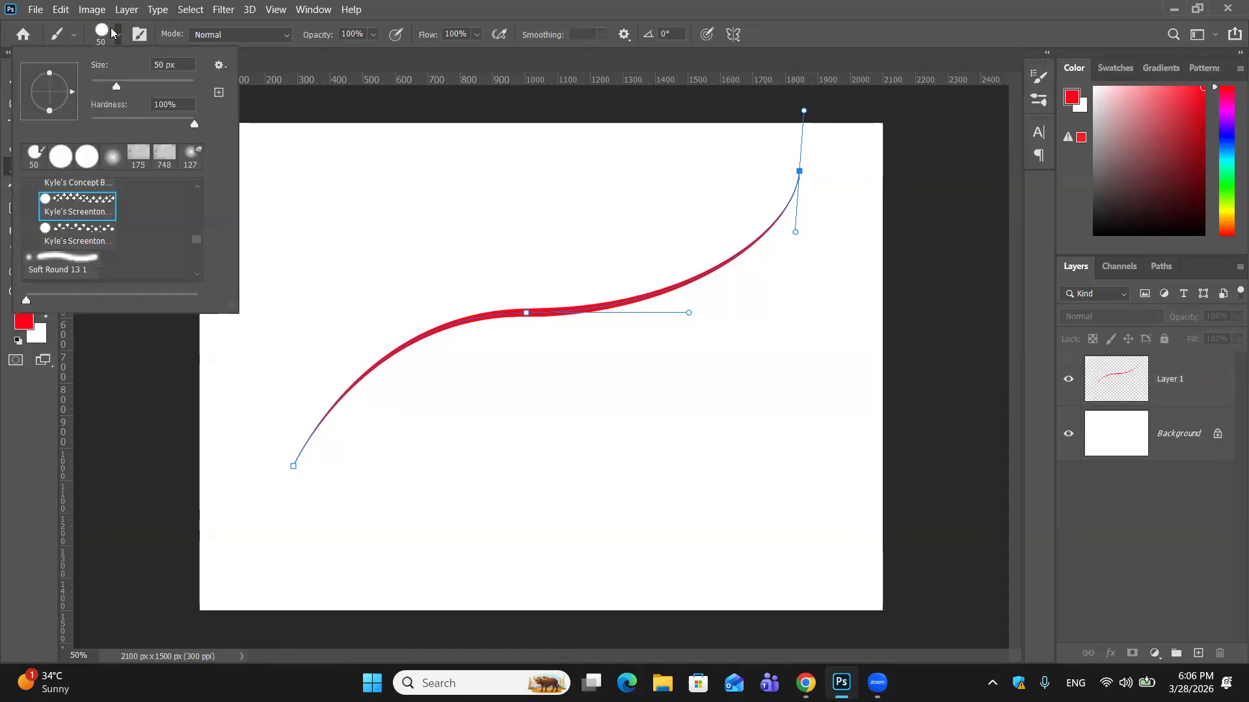
click(614, 528)
key(ctrl+z)
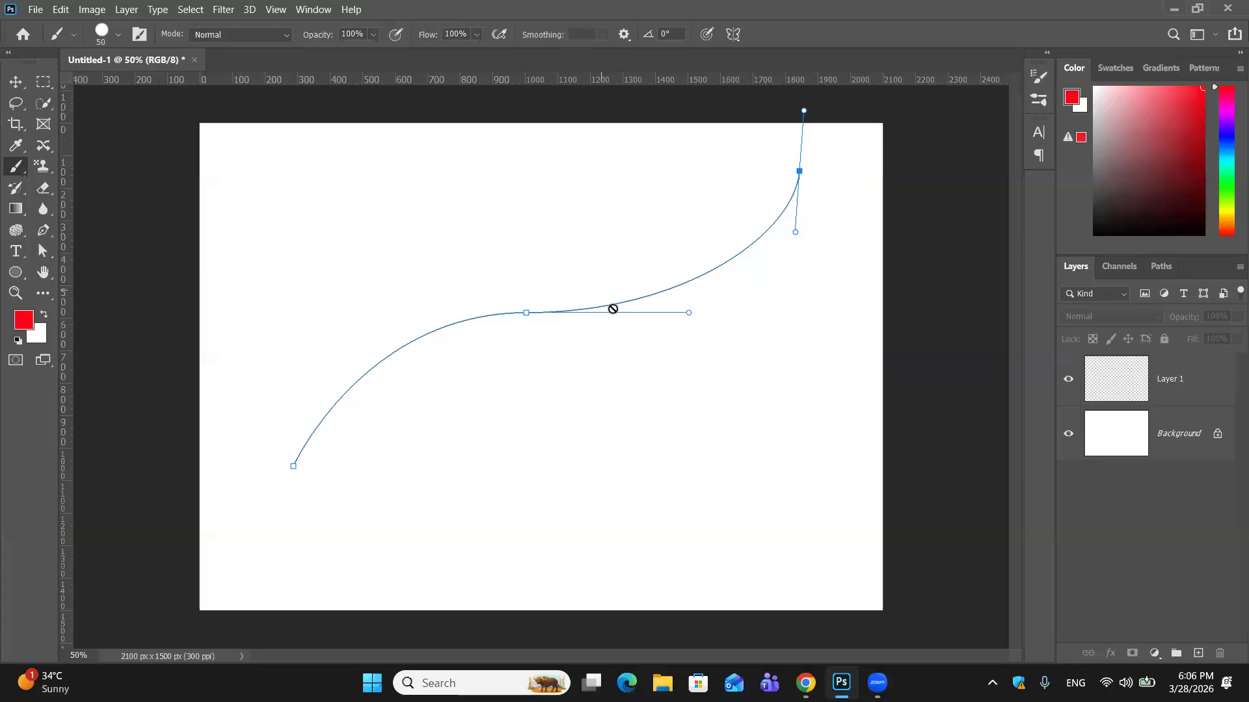
Try to stroke the remaining path with the Path Selection tool active, and delete the whole path.
click(43, 251)
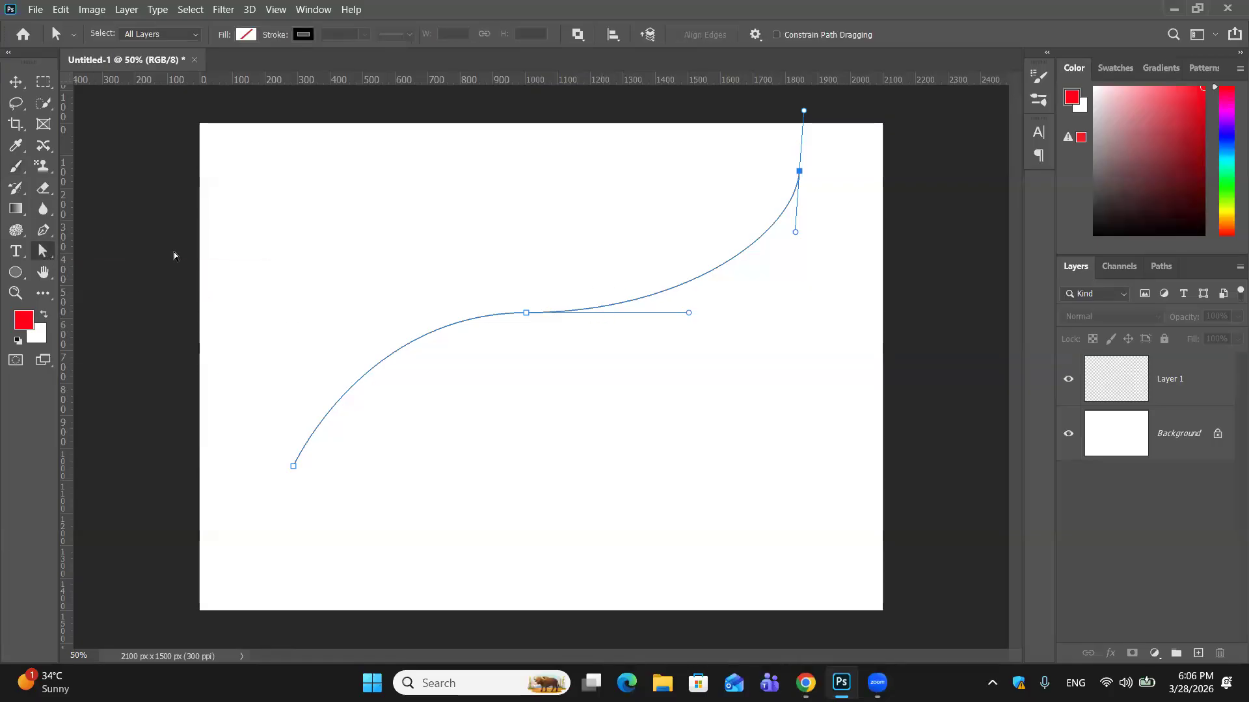
right_click(556, 317)
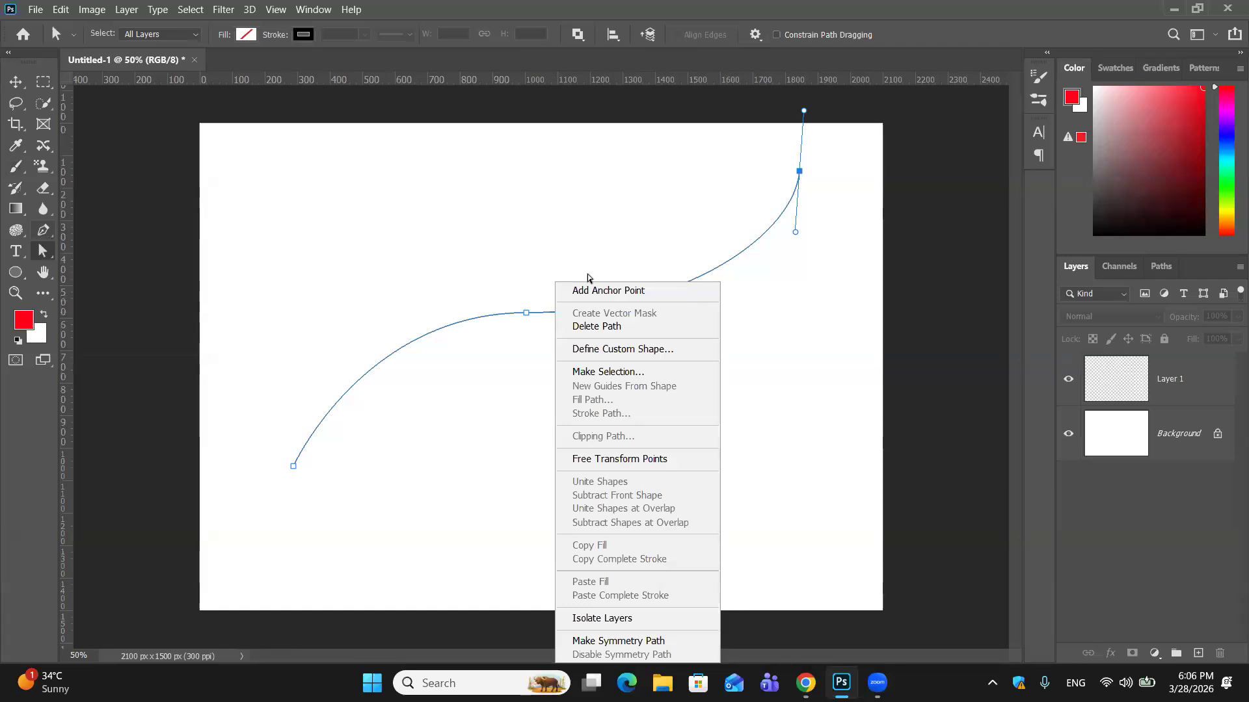
click(576, 233)
drag(563, 227, 768, 402)
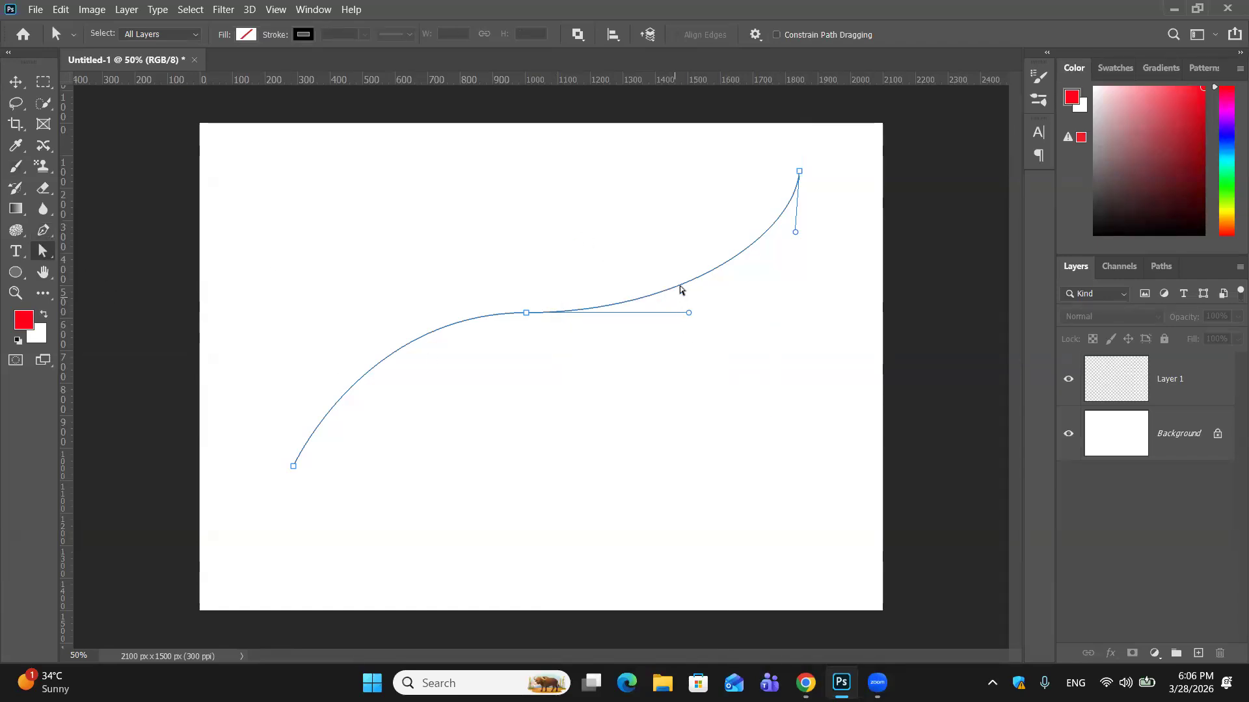
right_click(681, 290)
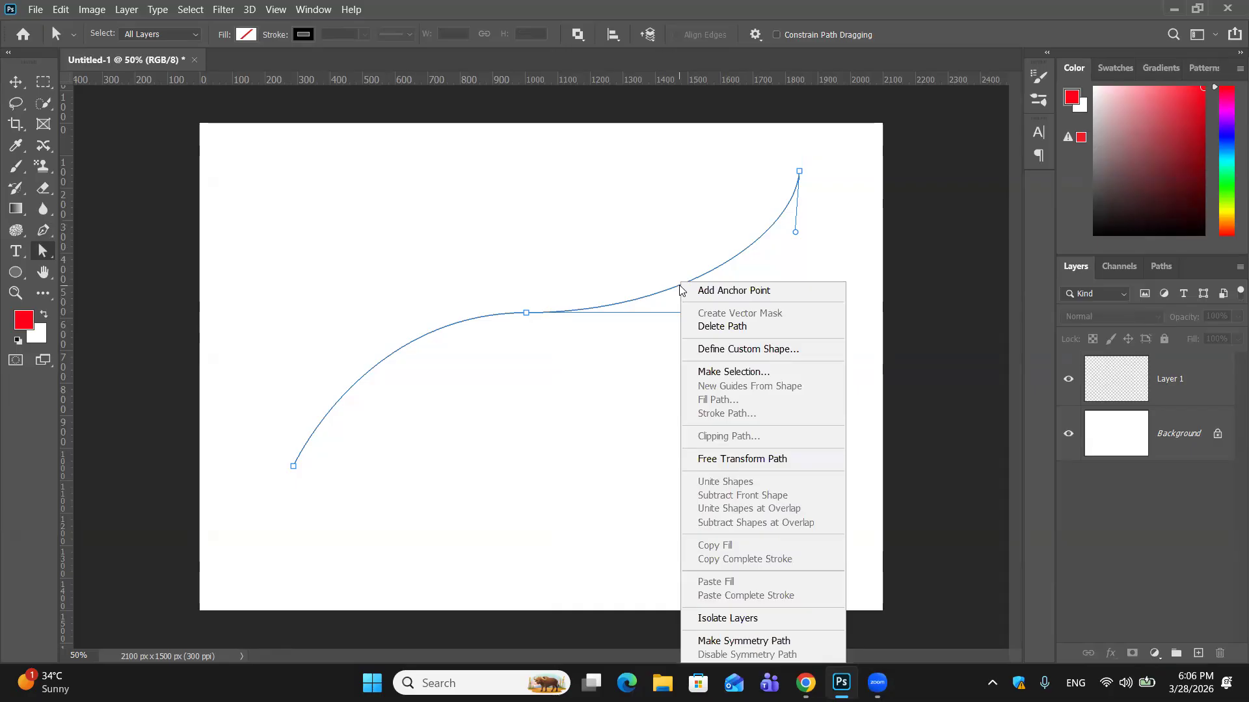
click(641, 224)
key(Delete)
key(Delete)
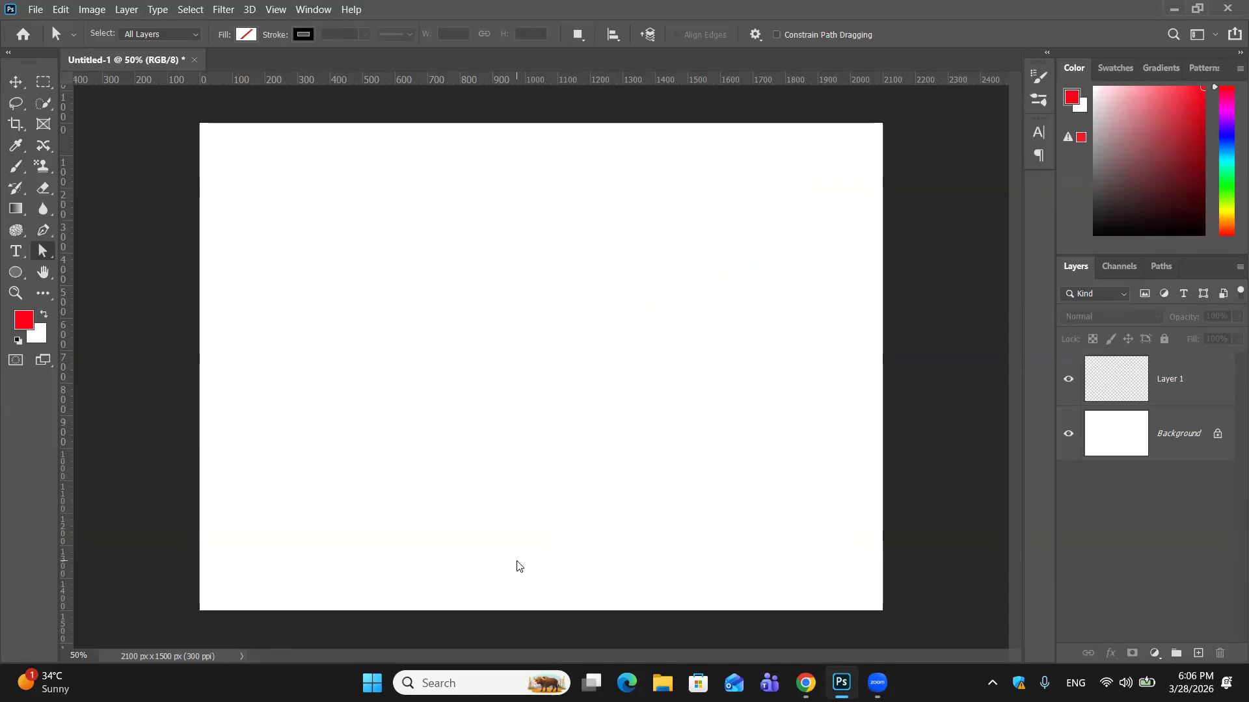
Draw a new open three-point curved path with the Pen tool, from the canvas's lower left to its right side.
click(43, 229)
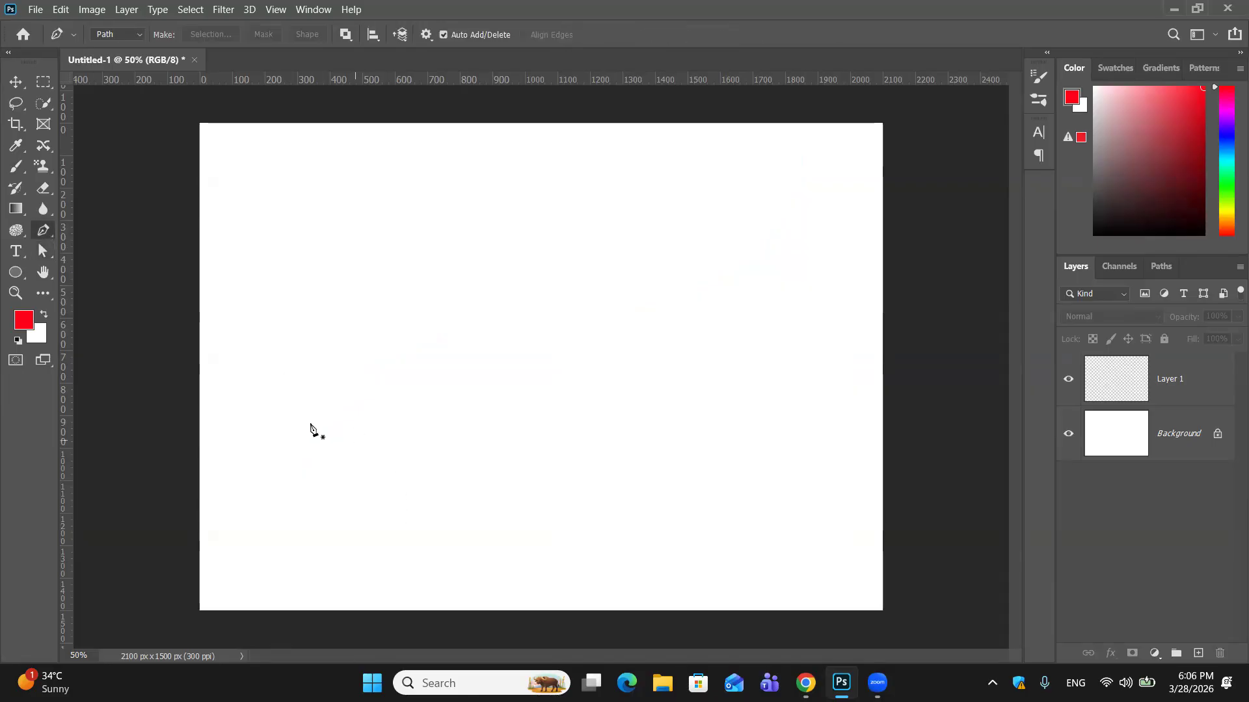
click(302, 452)
drag(489, 359, 792, 347)
drag(789, 278, 813, 207)
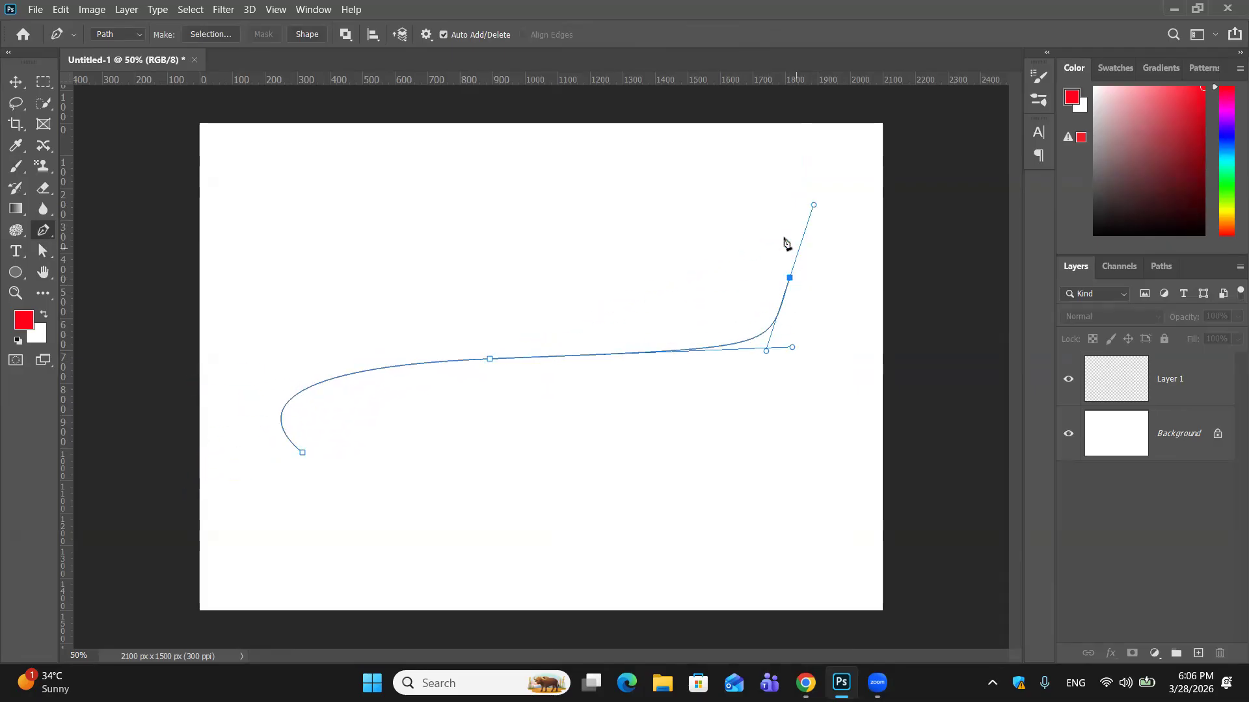
Select Layer 1 and stroke the new curved path on it with the screentone brush.
right_click(689, 349)
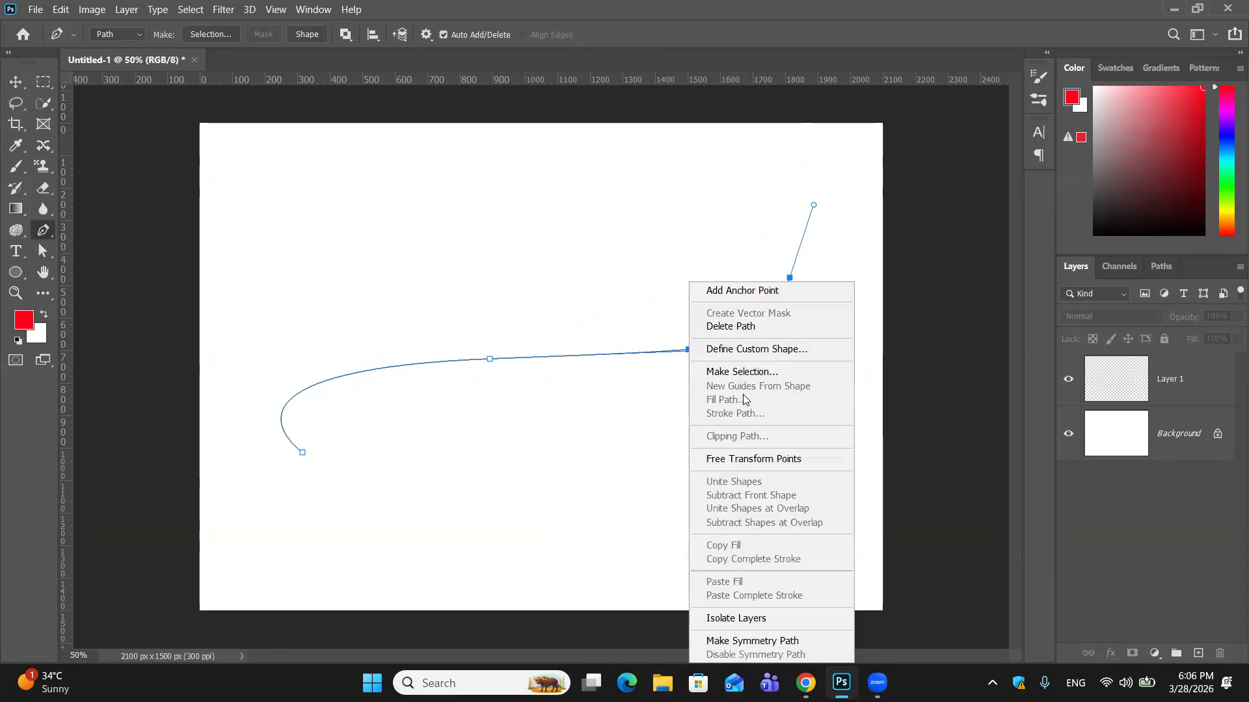
click(1188, 392)
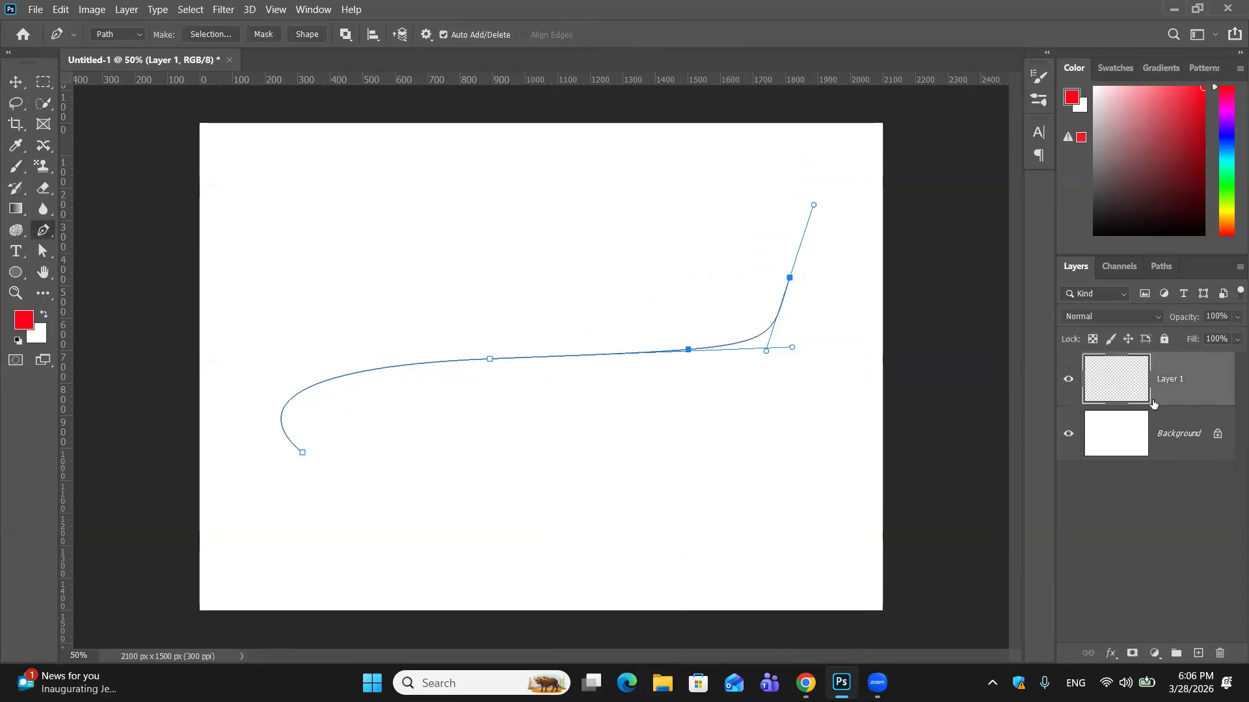
right_click(738, 355)
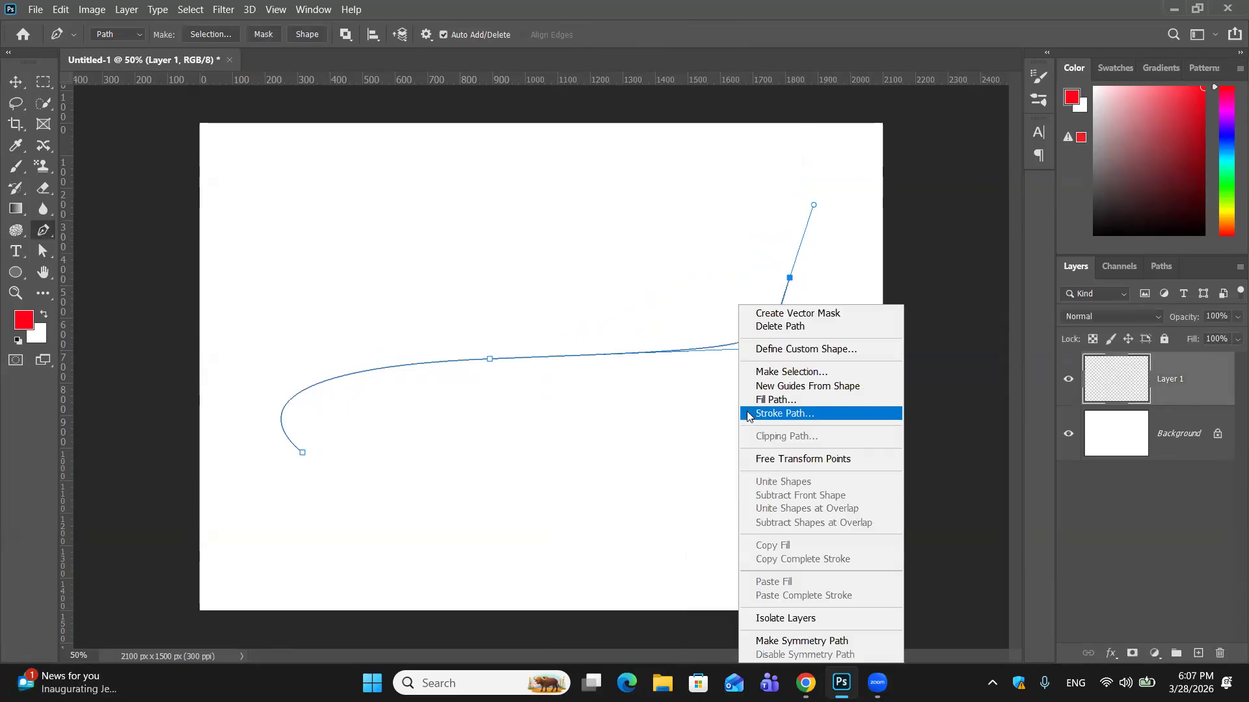
click(748, 414)
click(733, 212)
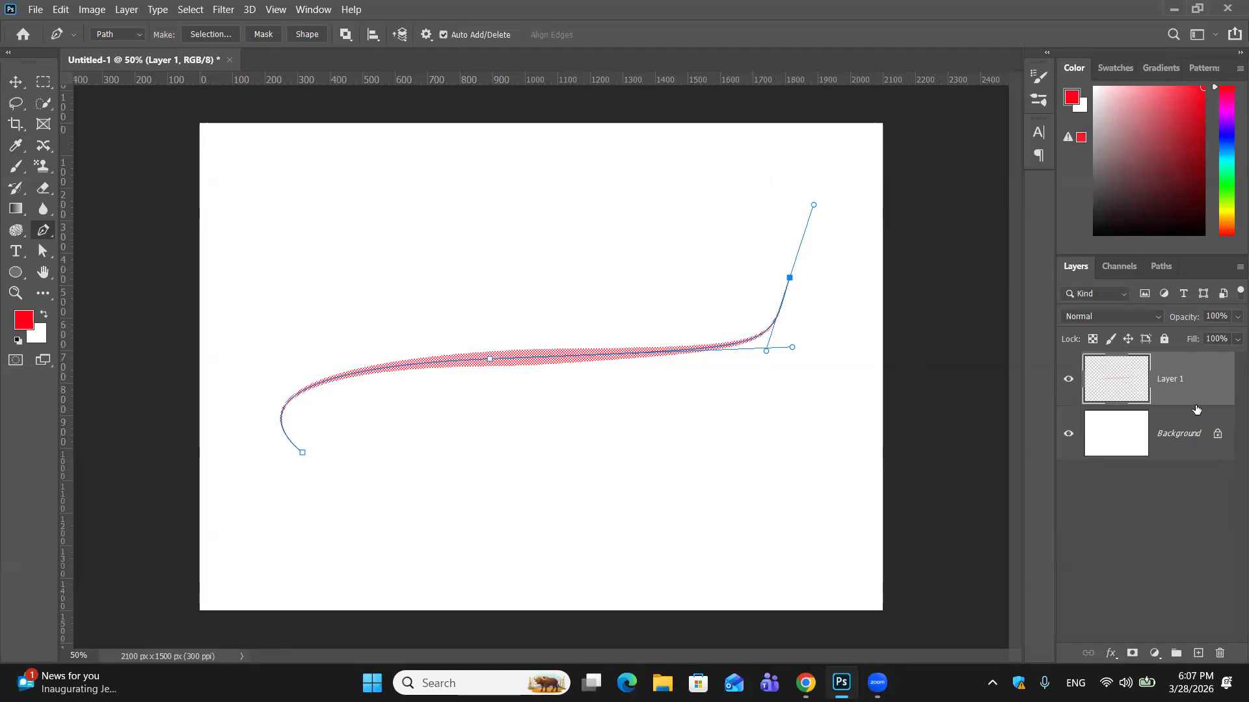
Delete Layer 1, and undo back through the layer deletion, the screentone stroke and the curved path.
drag(1203, 402, 1221, 653)
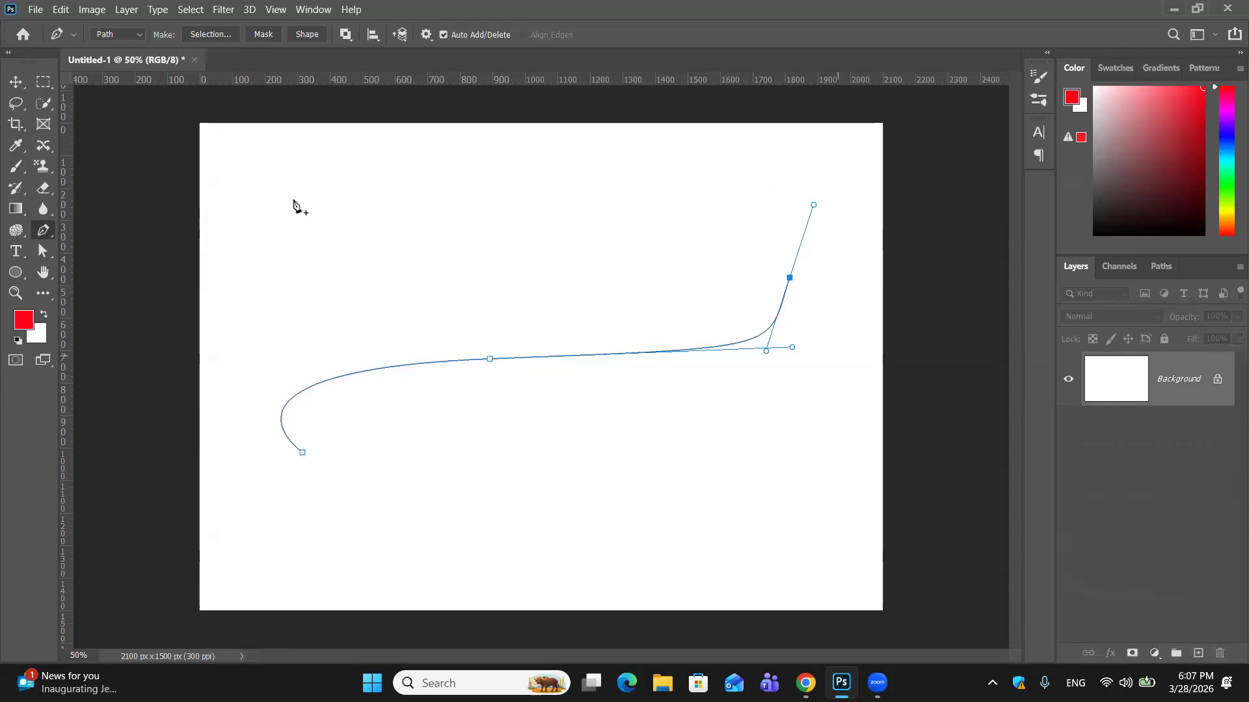
key(ctrl+z)
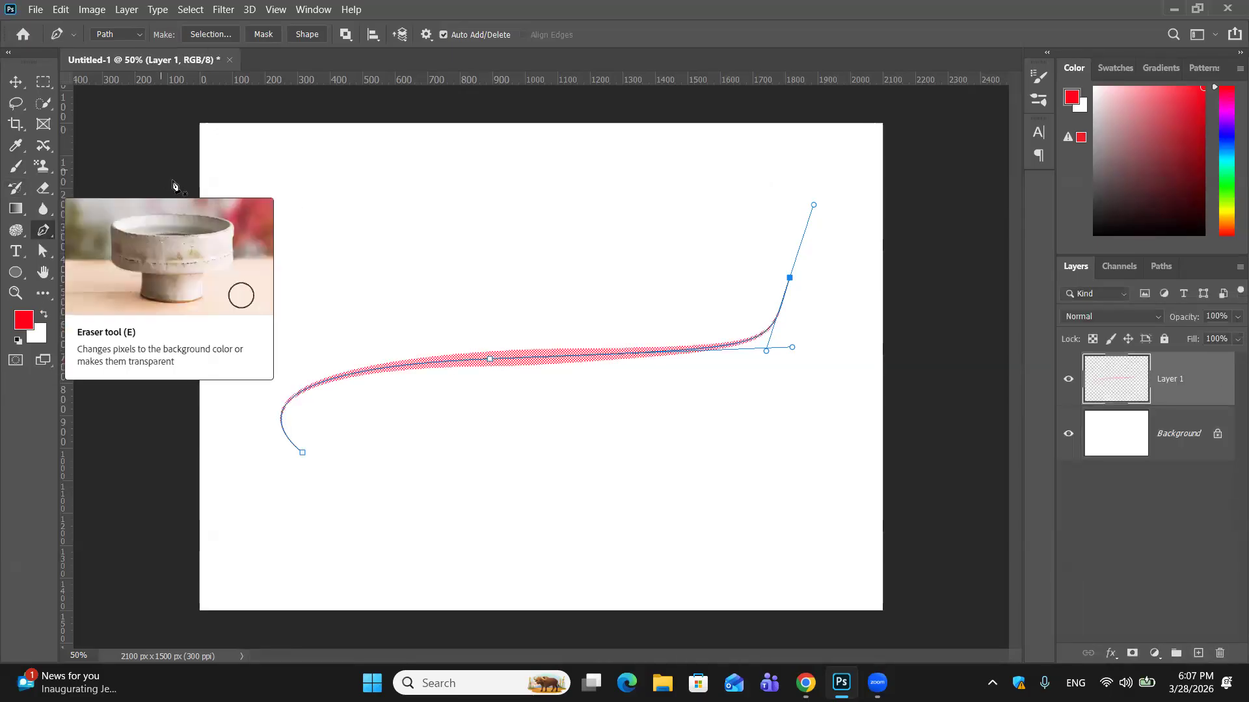
key(ctrl+z)
key(ctrl+z)
key(ctrl+z)
key(ctrl+z)
key(ctrl+z)
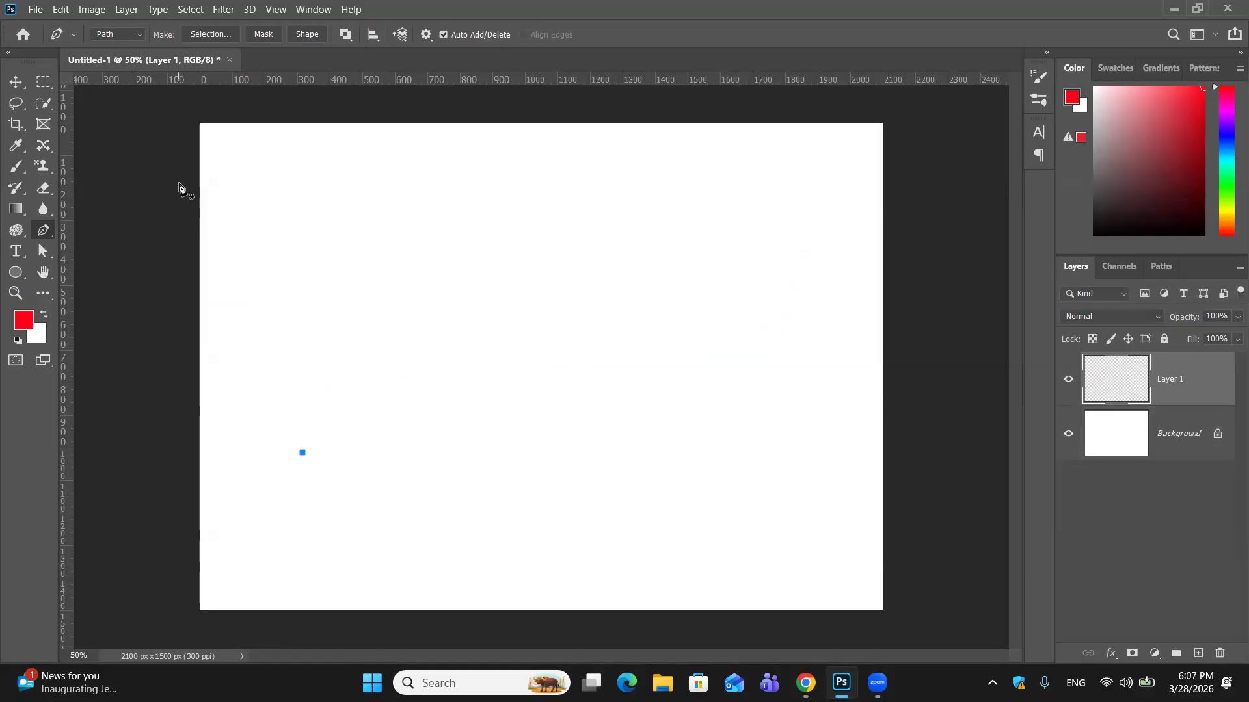
Choose the Soft Round Pressure Opacity brush preset for the Brush tool.
click(20, 168)
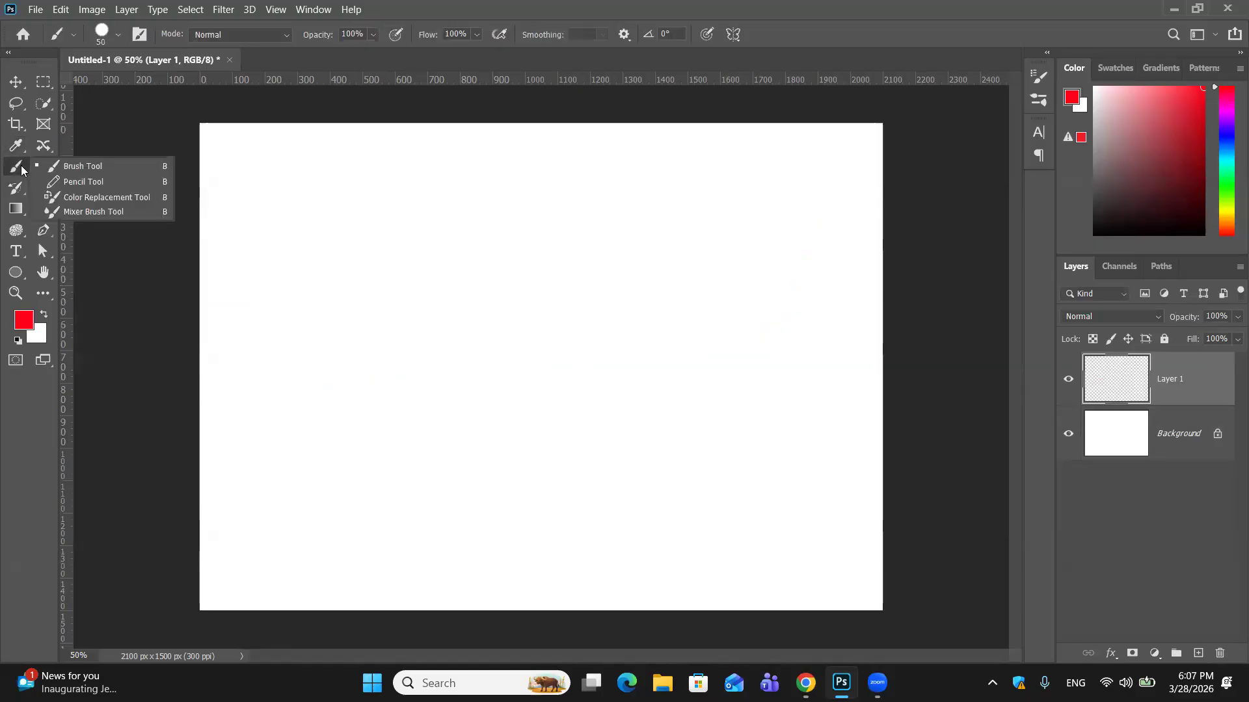
click(48, 172)
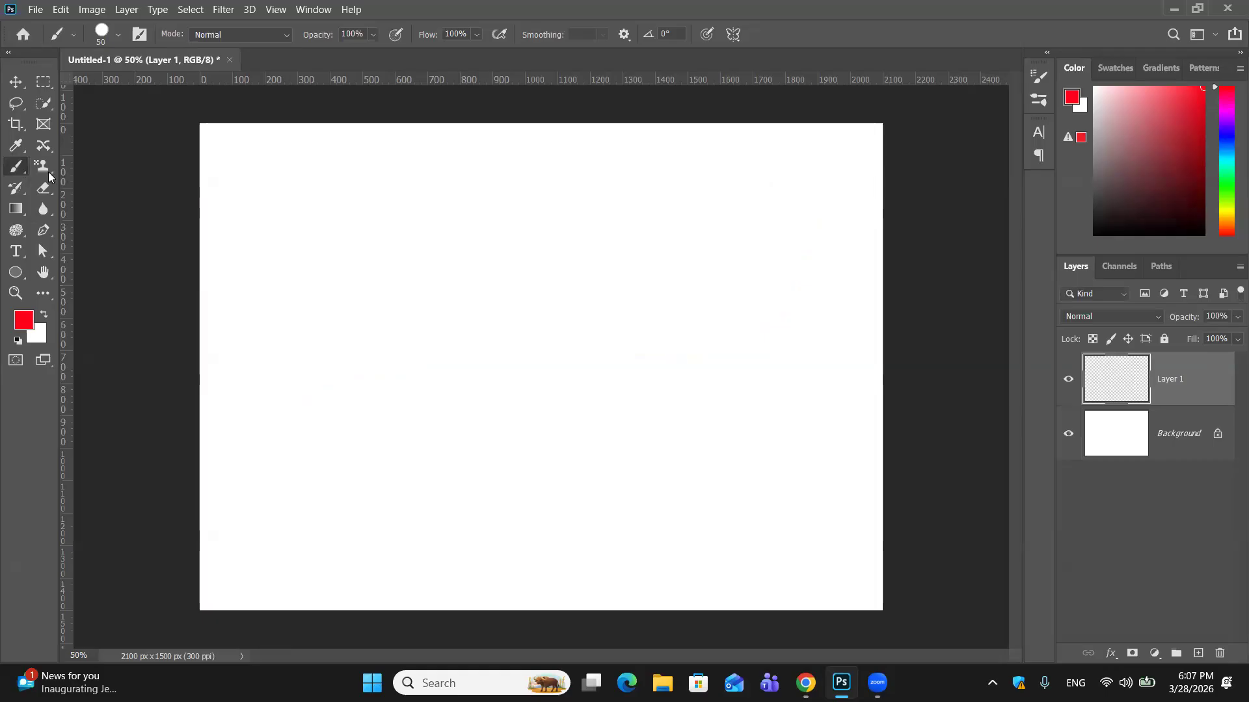
click(97, 29)
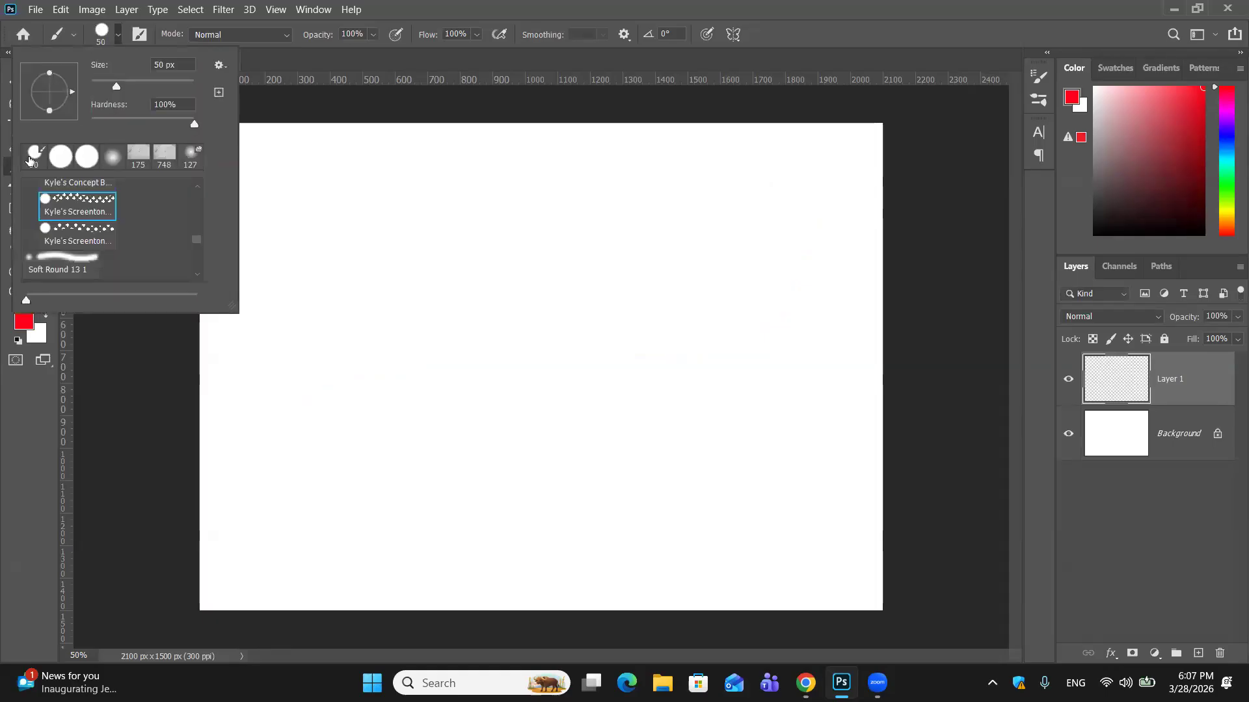
scroll(64, 189, up, 2)
scroll(64, 188, up, 6)
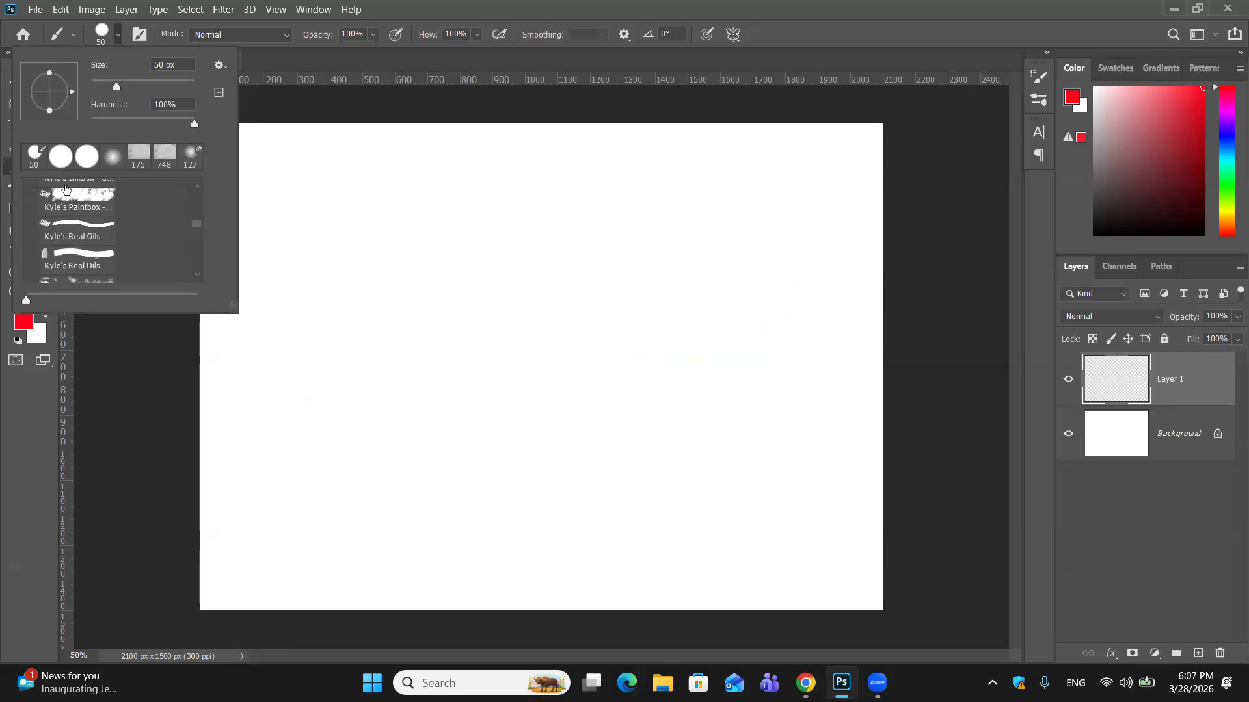
scroll(66, 190, up, 2)
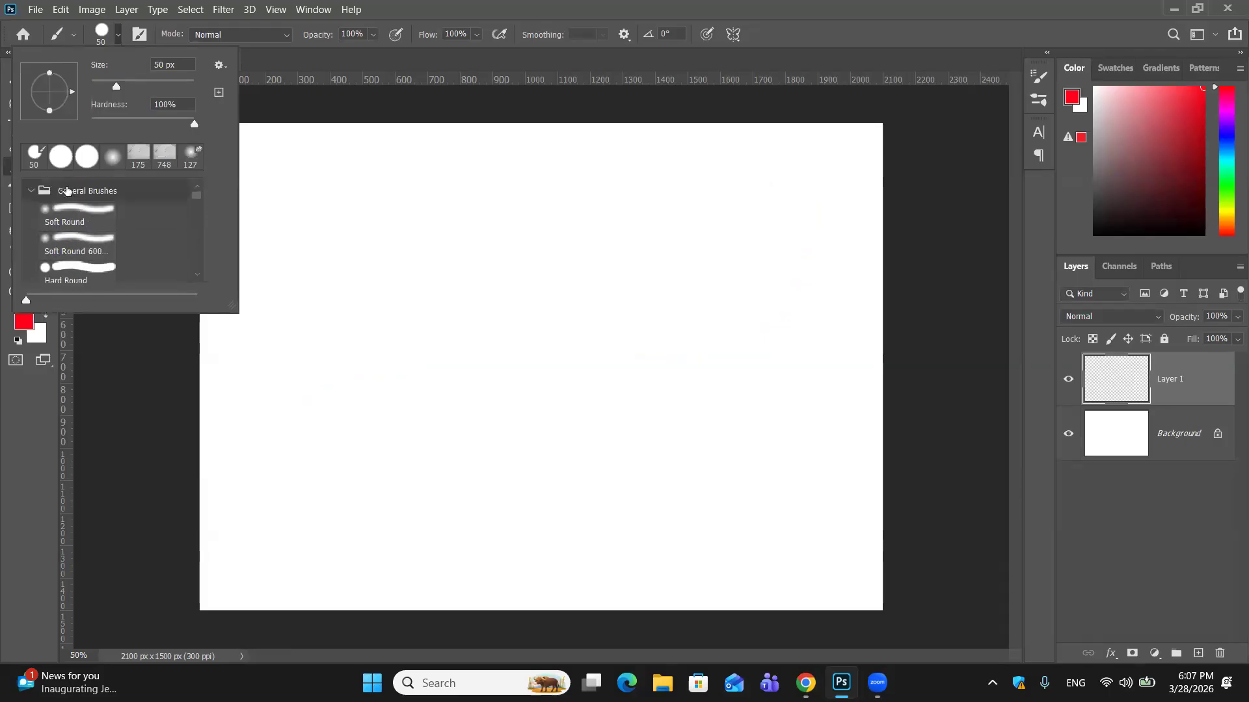
scroll(97, 216, down, 2)
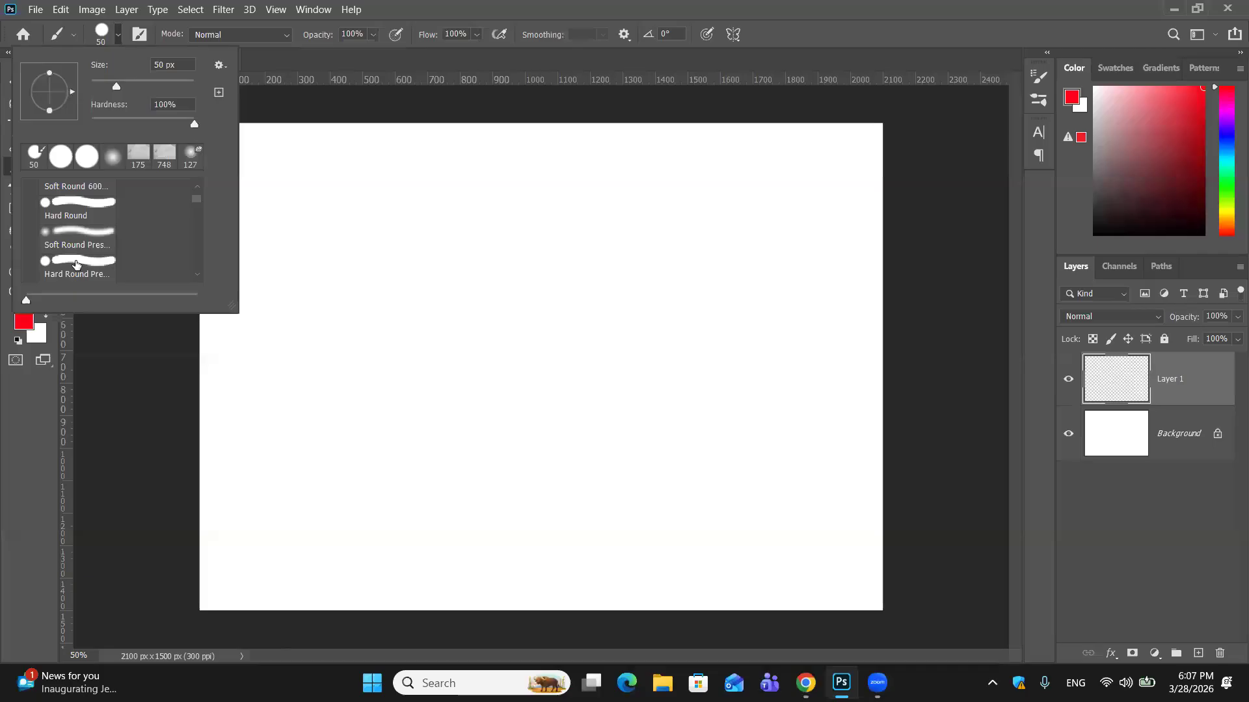
scroll(76, 265, down, 1)
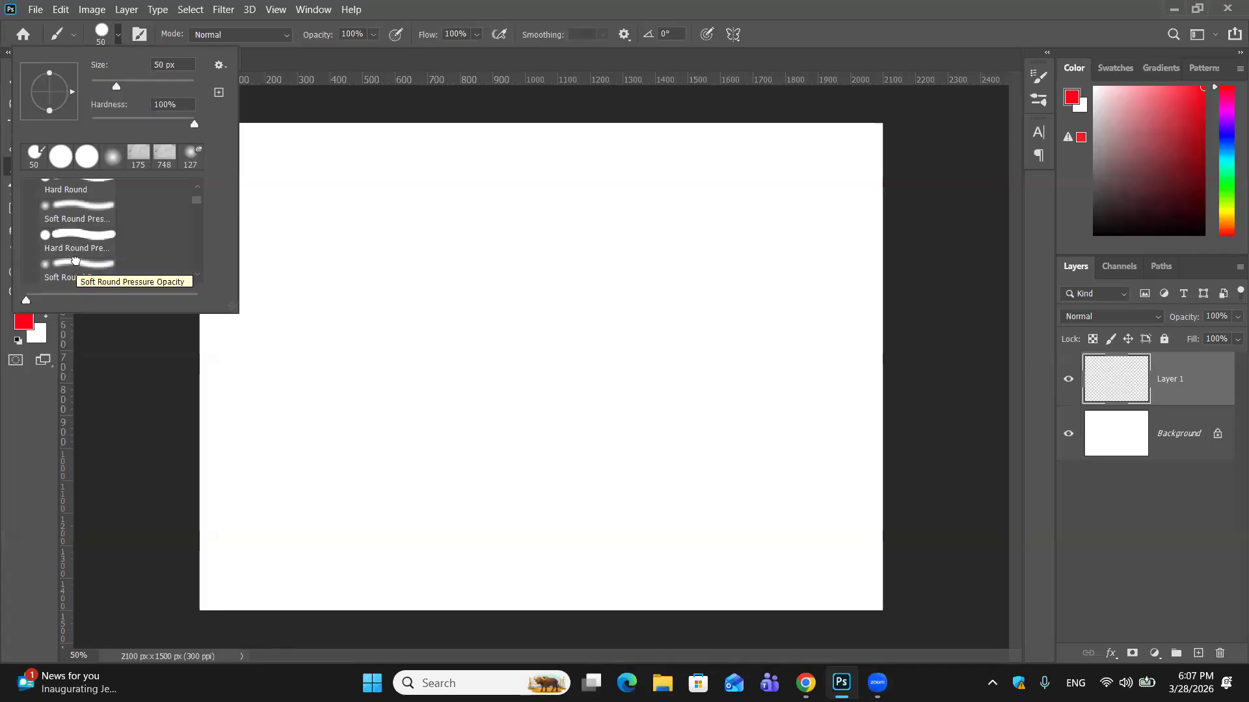
click(76, 264)
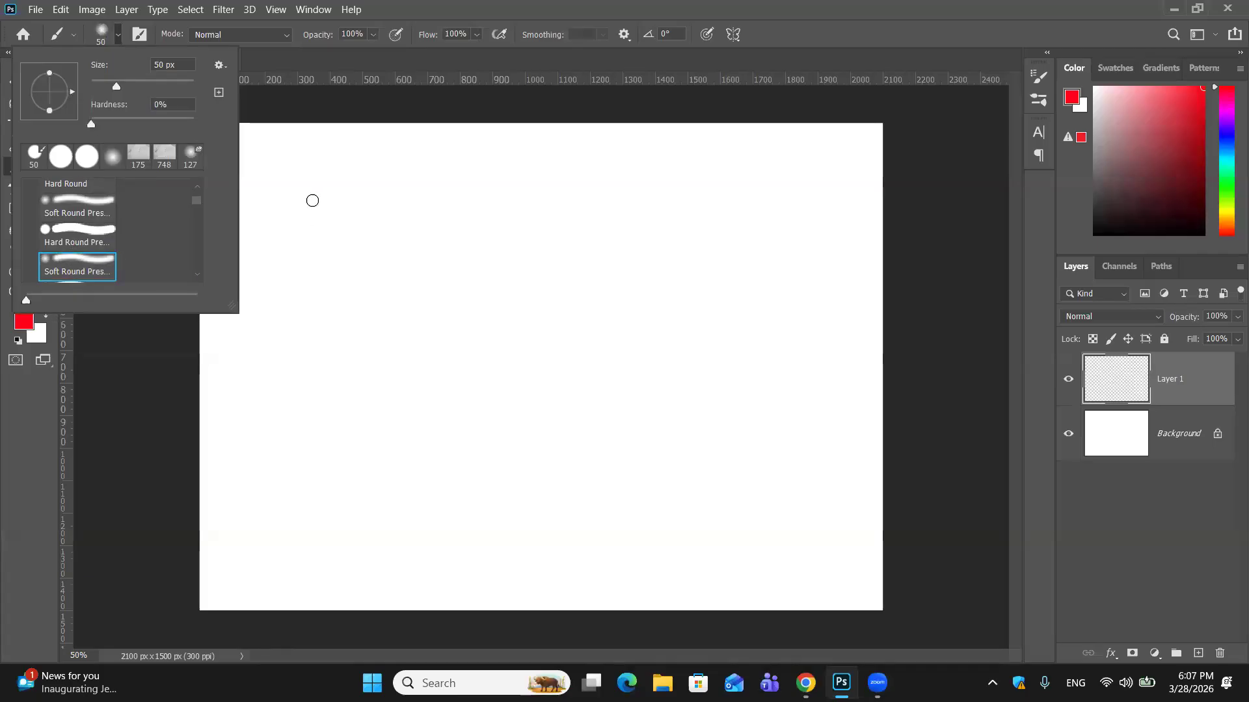
click(312, 200)
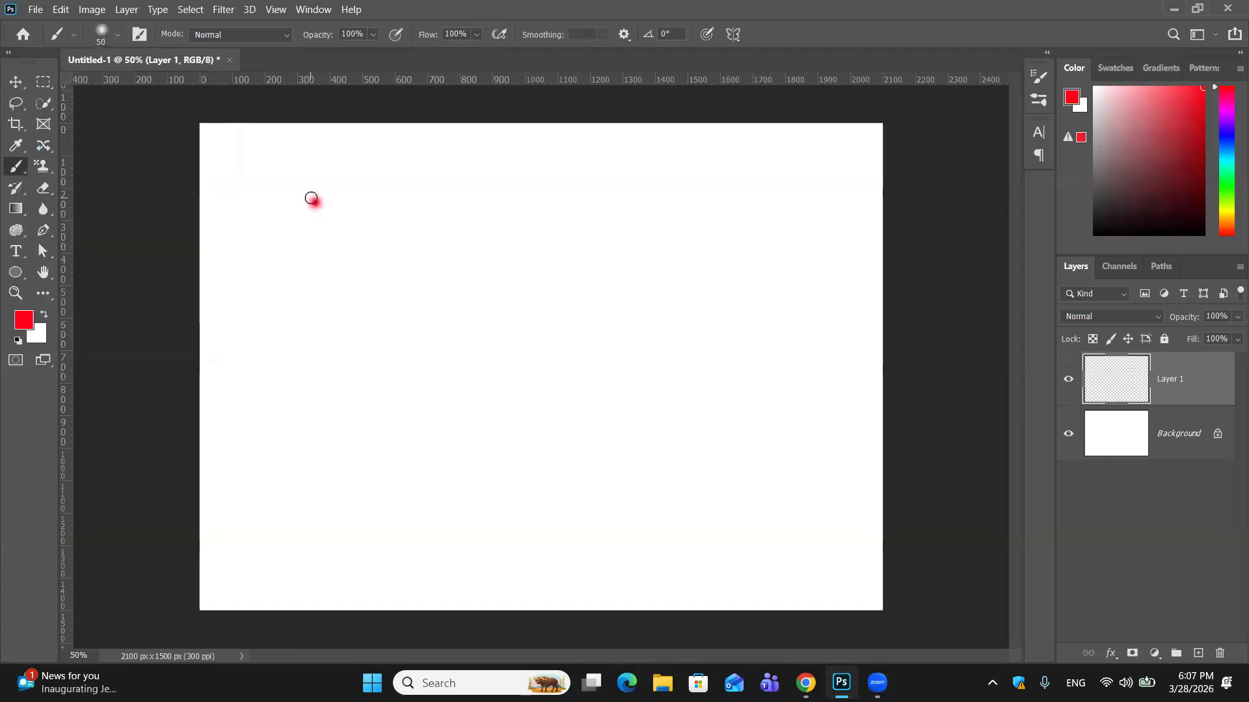
Draw an ellipse path about 934 px wide and 975 px high in the middle of the canvas.
click(16, 272)
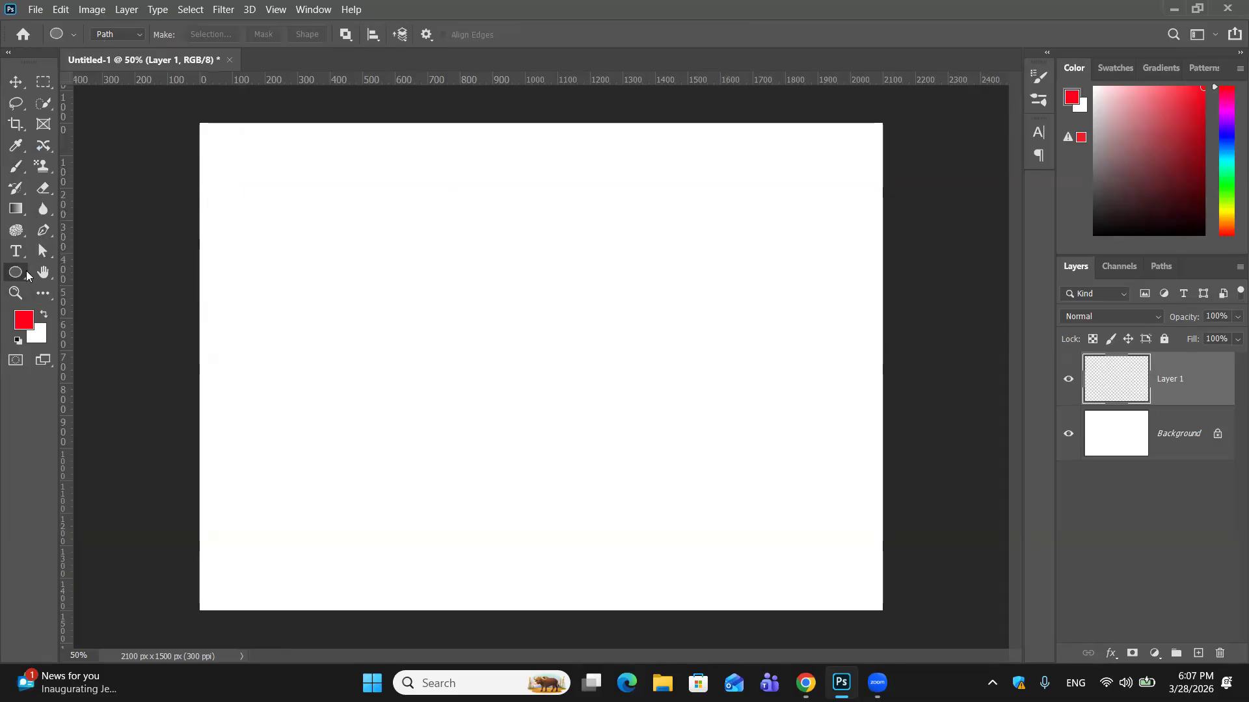
click(137, 37)
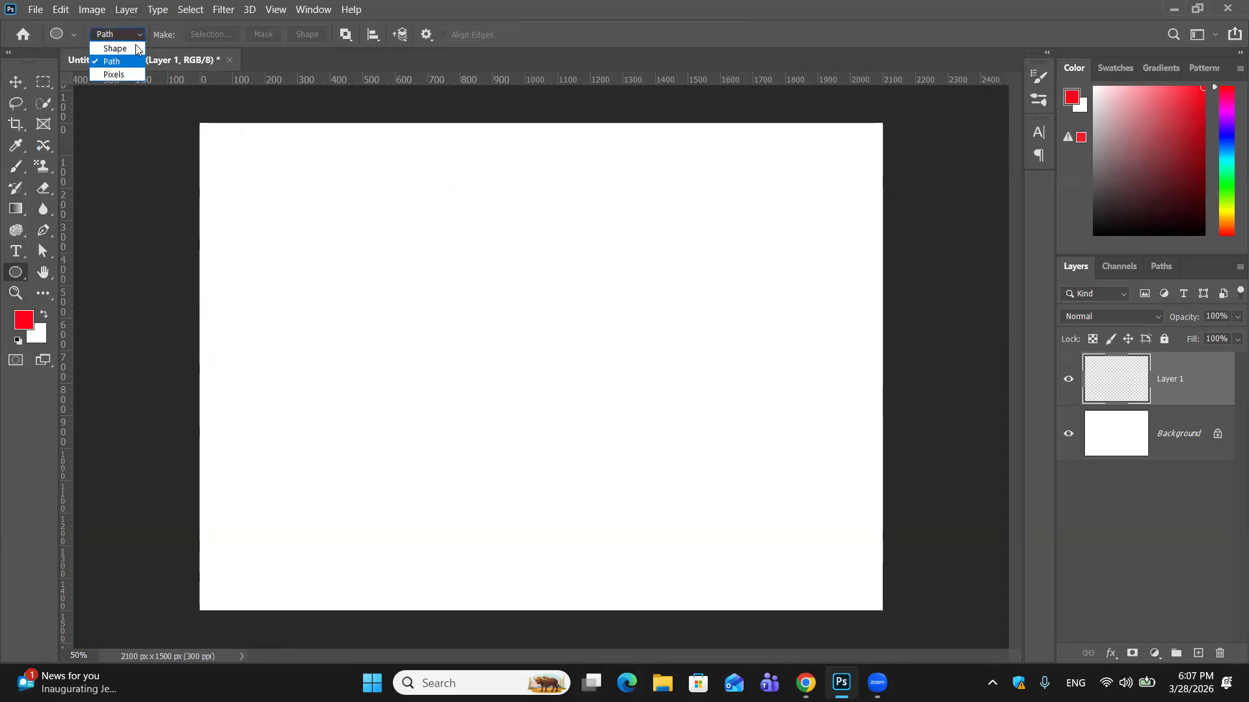
click(201, 86)
drag(393, 194, 691, 500)
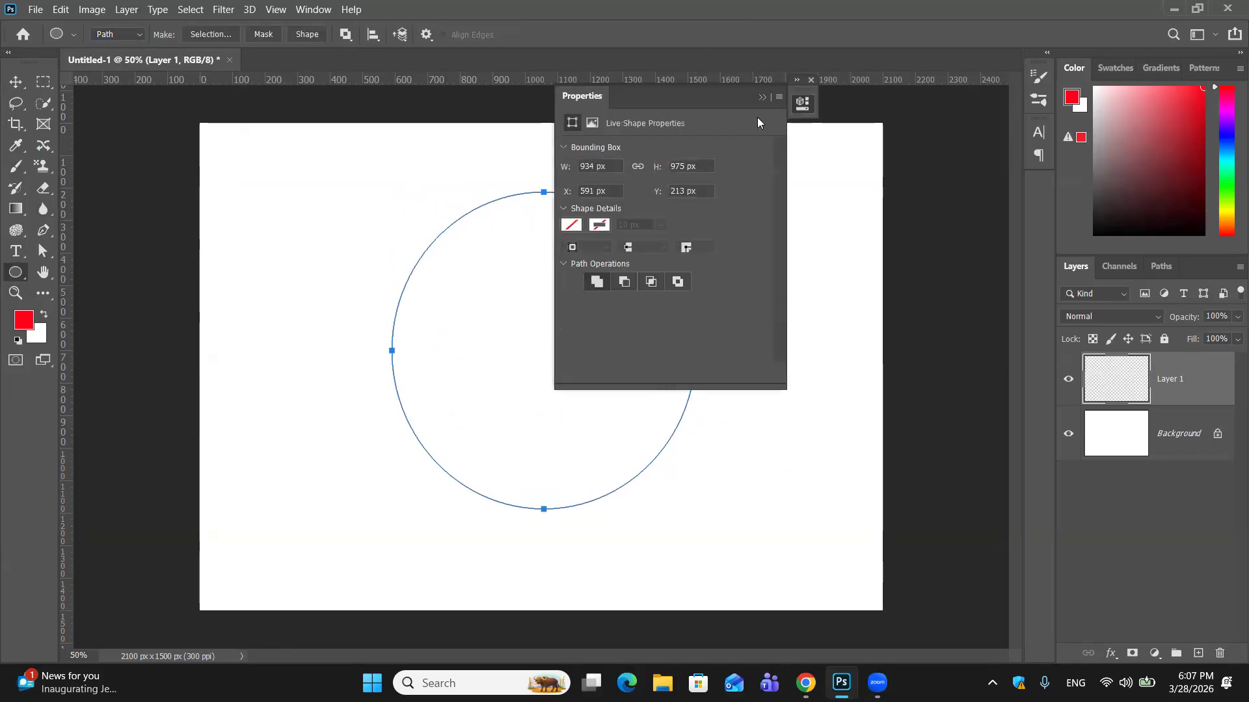
Stroke the ellipse path on Layer 1 using the Brush with Simulate Pressure on, and deselect the work path.
right_click(599, 229)
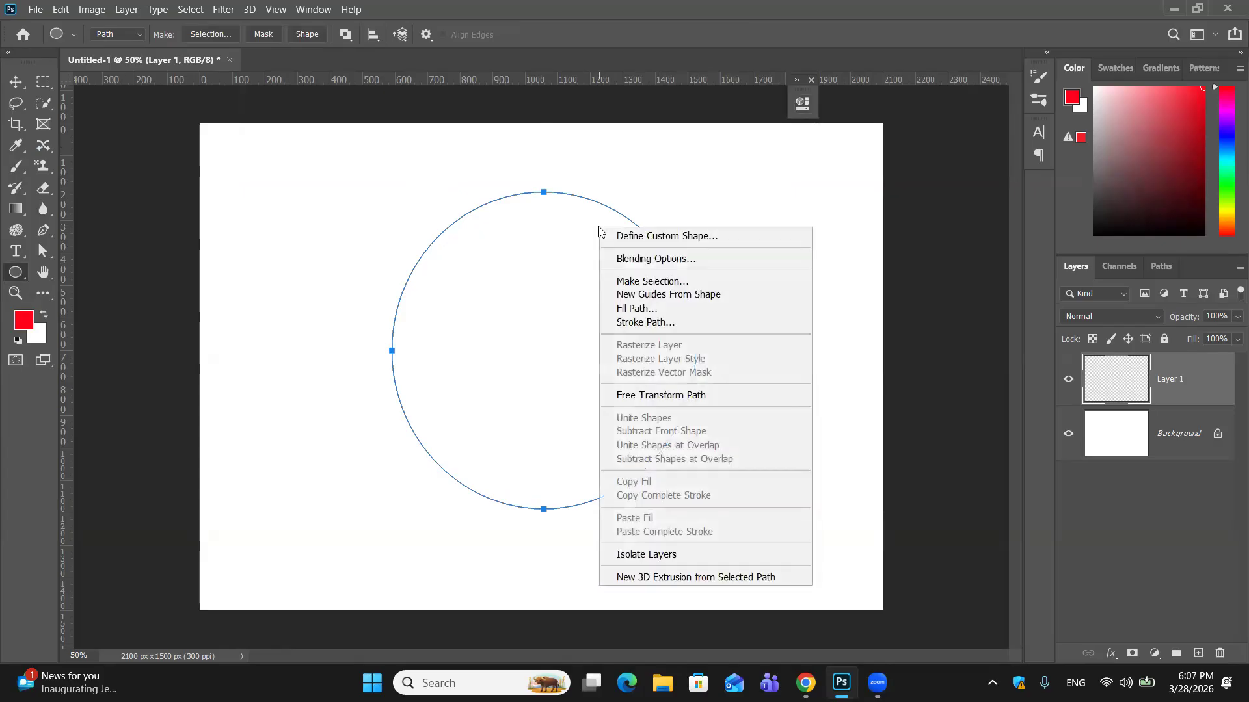
click(636, 323)
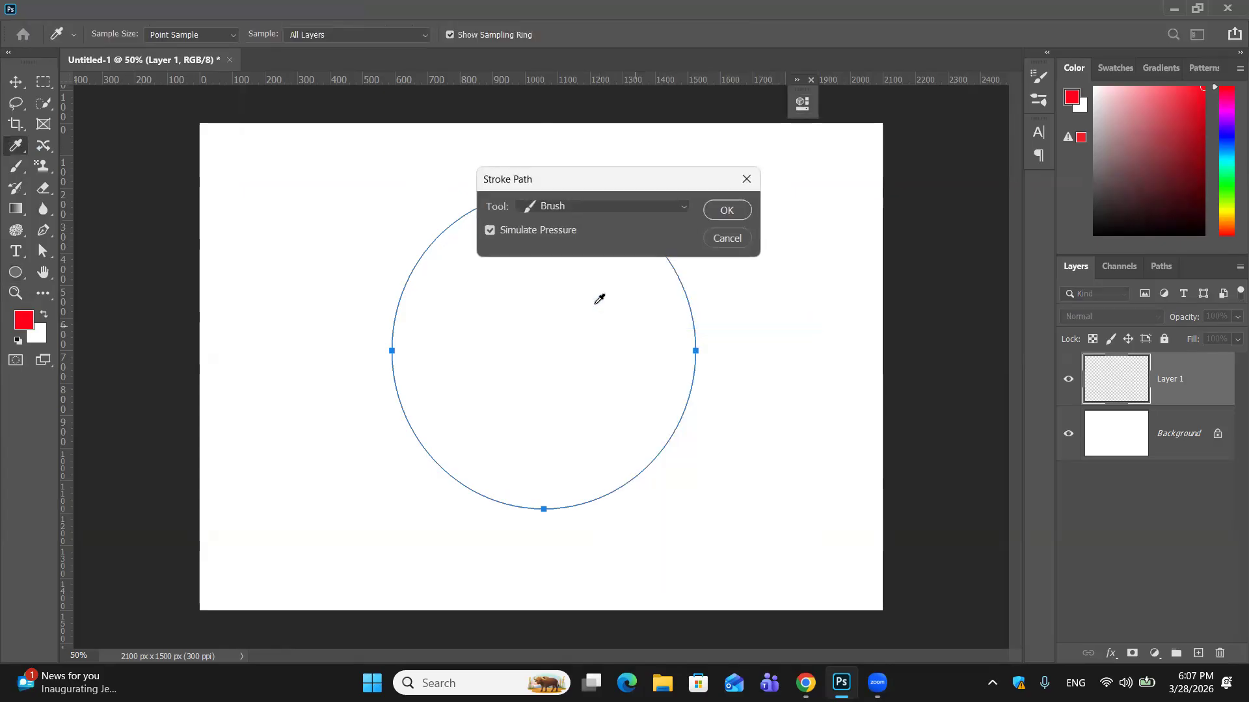
click(726, 210)
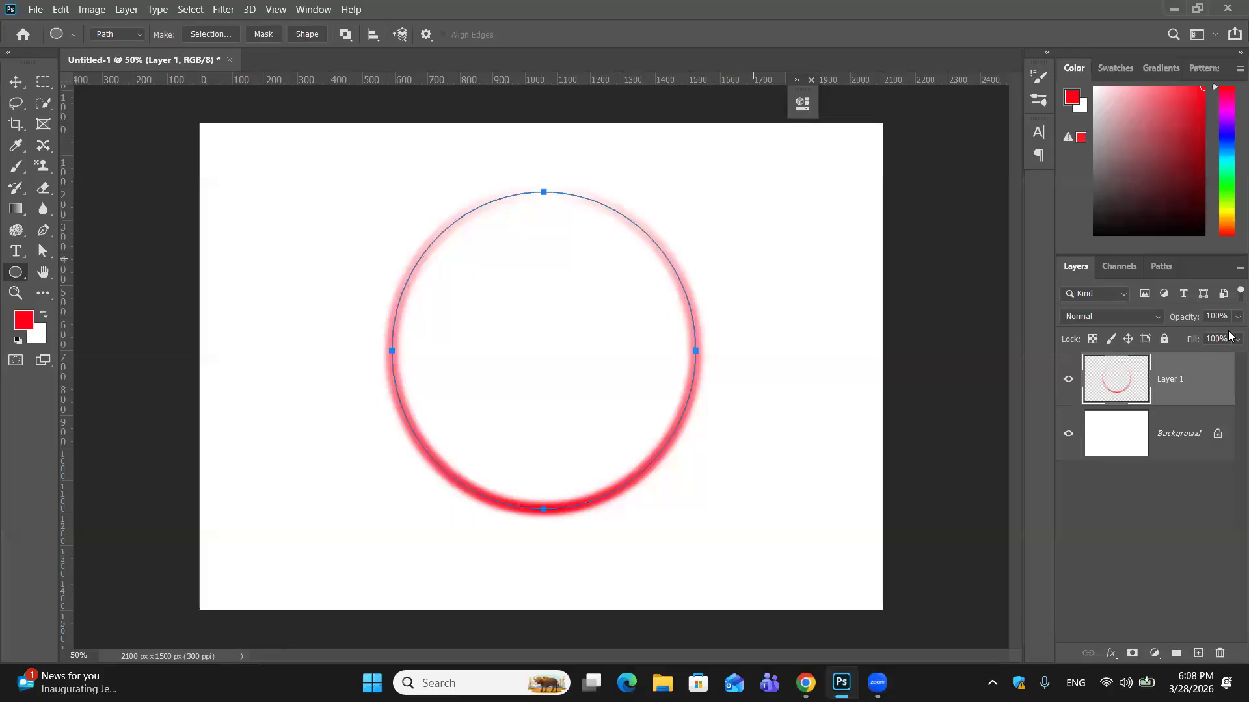
click(1160, 267)
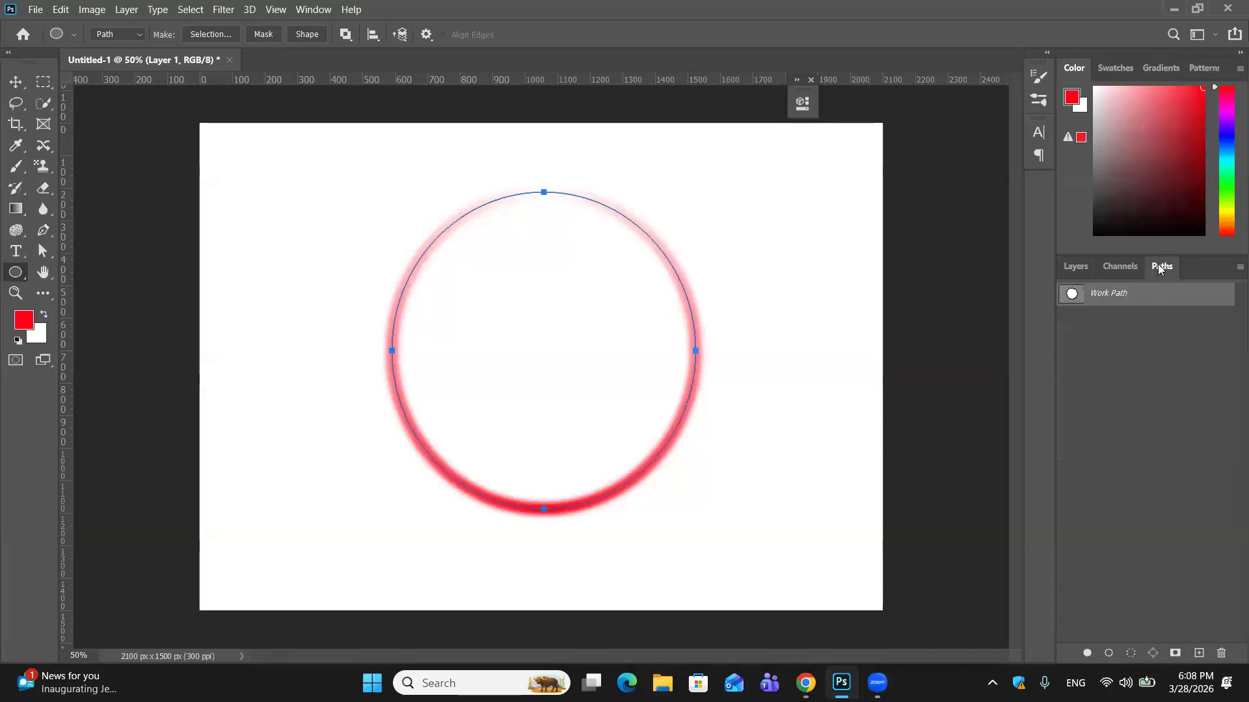
click(1155, 333)
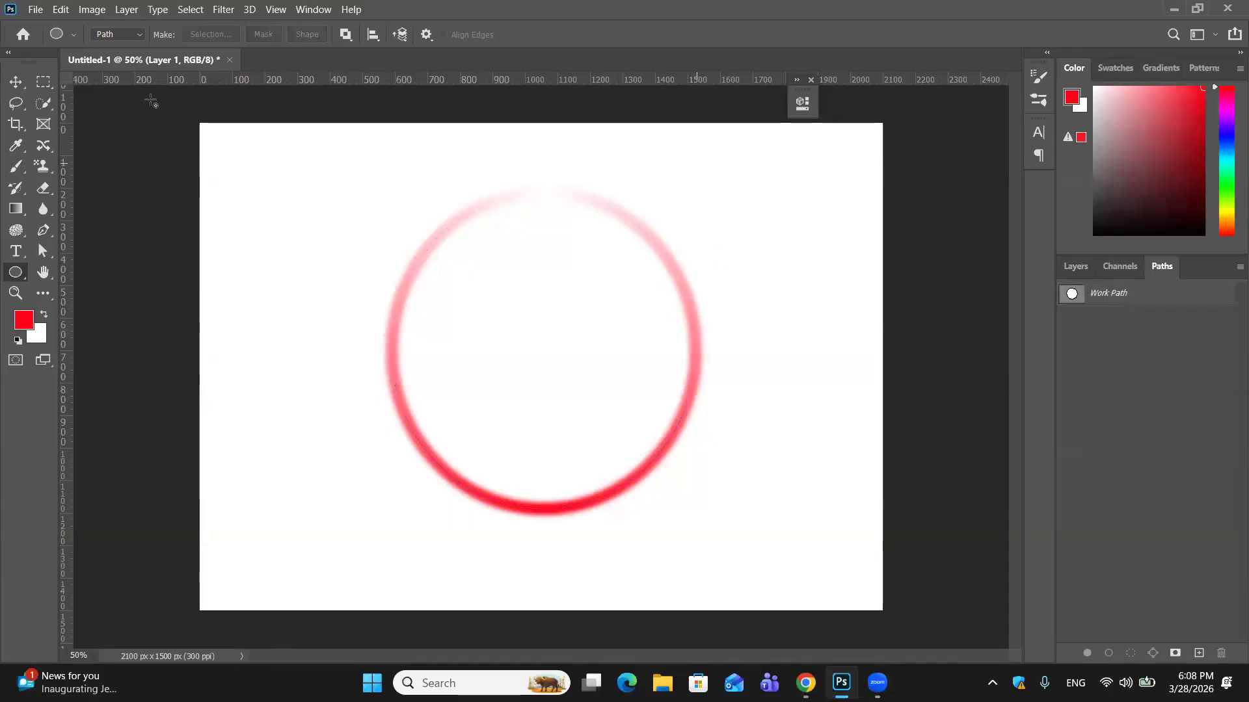
click(14, 82)
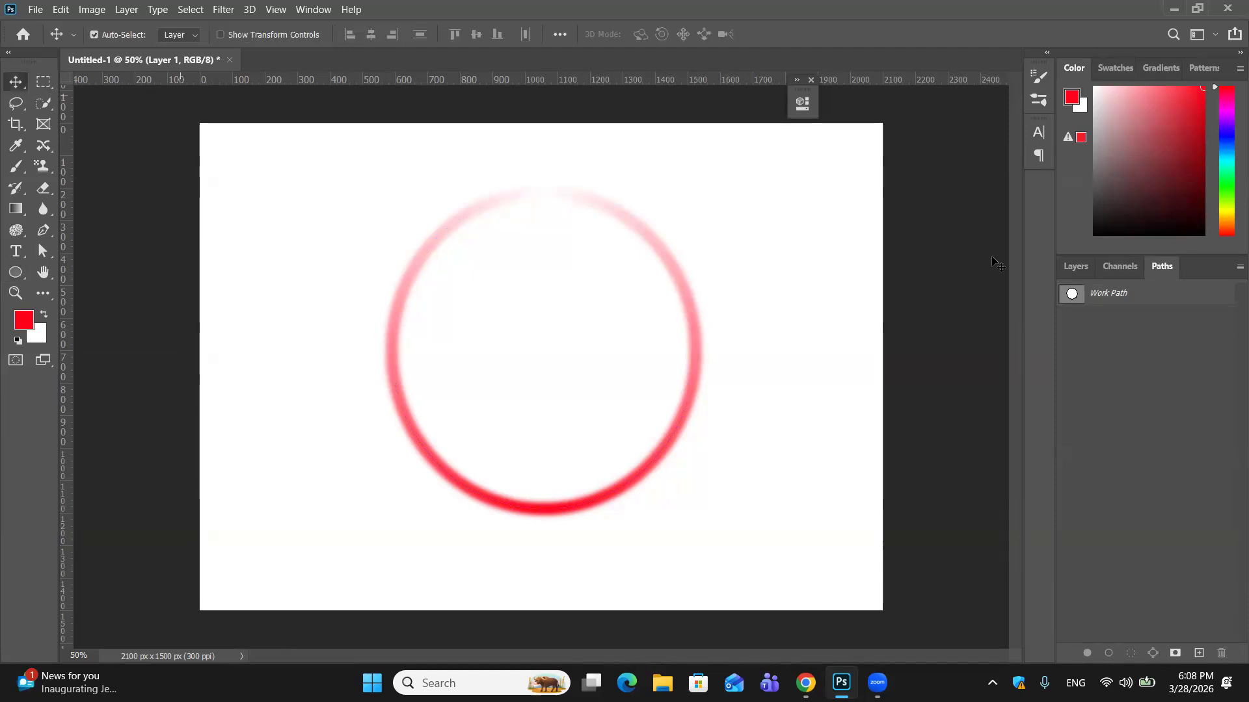
click(1067, 269)
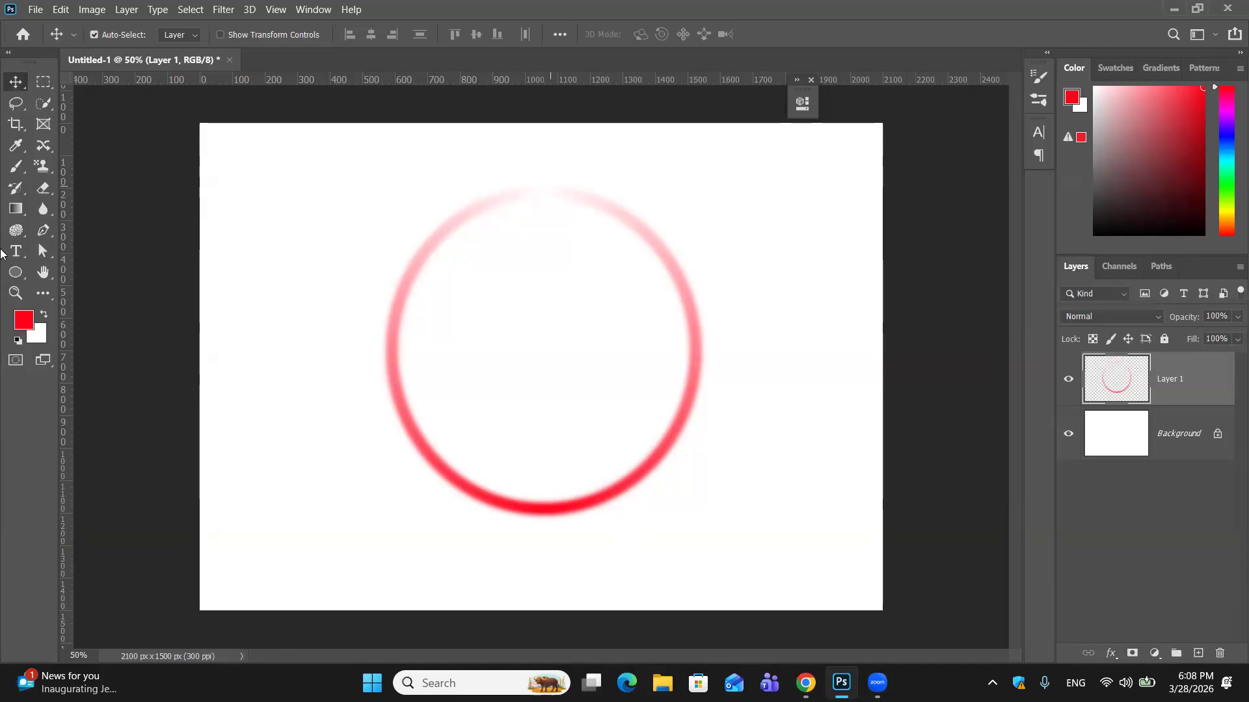
Choose the Hard Round Pressure Opacity brush preset, and delete Layer 1 with the stroked circle.
click(19, 169)
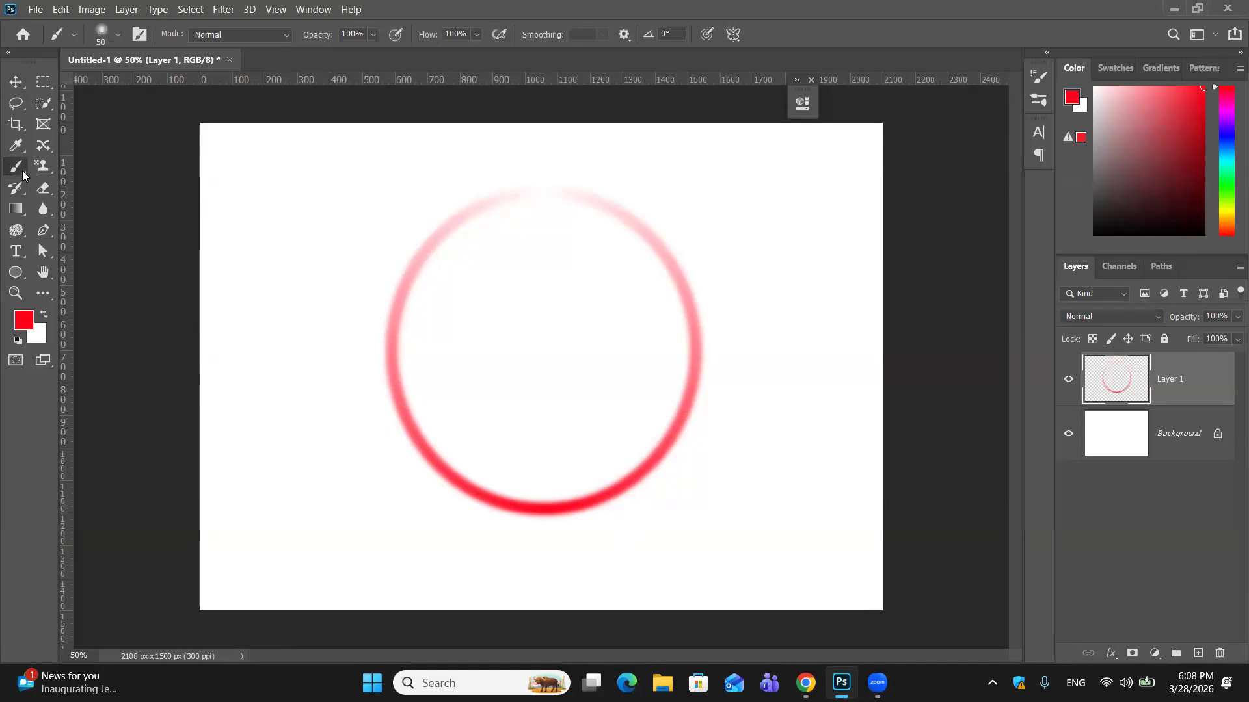
click(116, 33)
scroll(95, 237, down, 1)
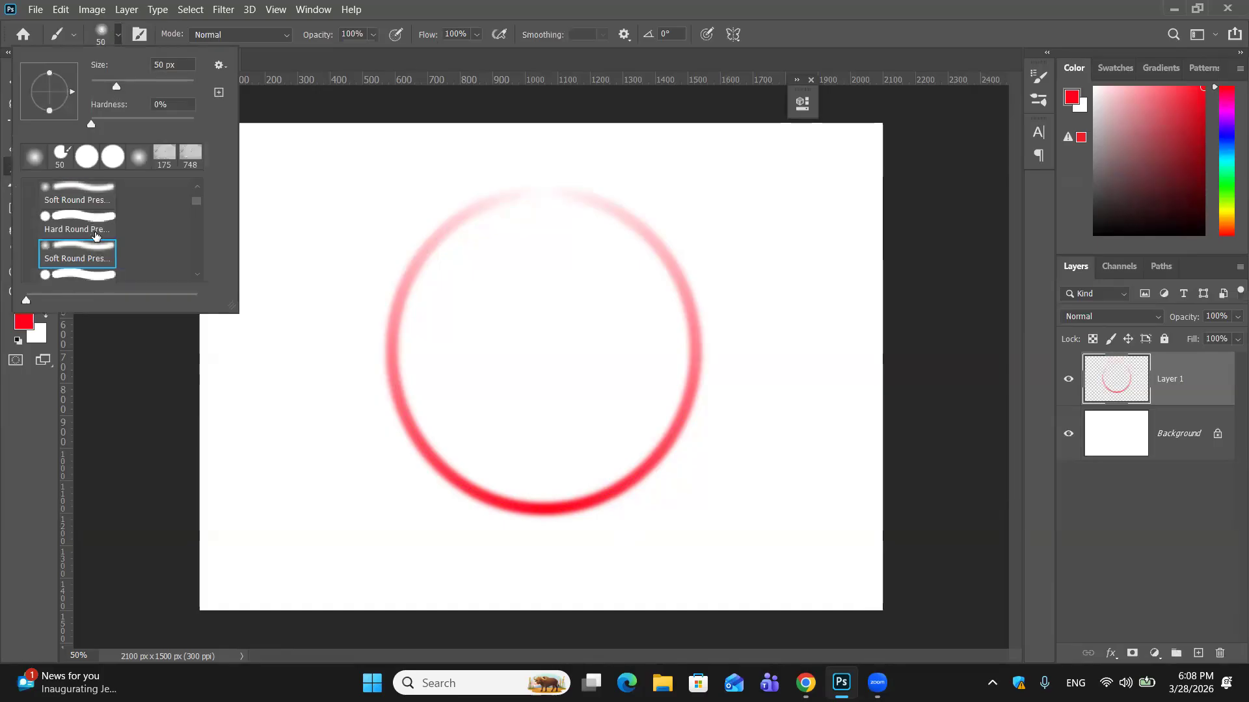
scroll(91, 242, down, 1)
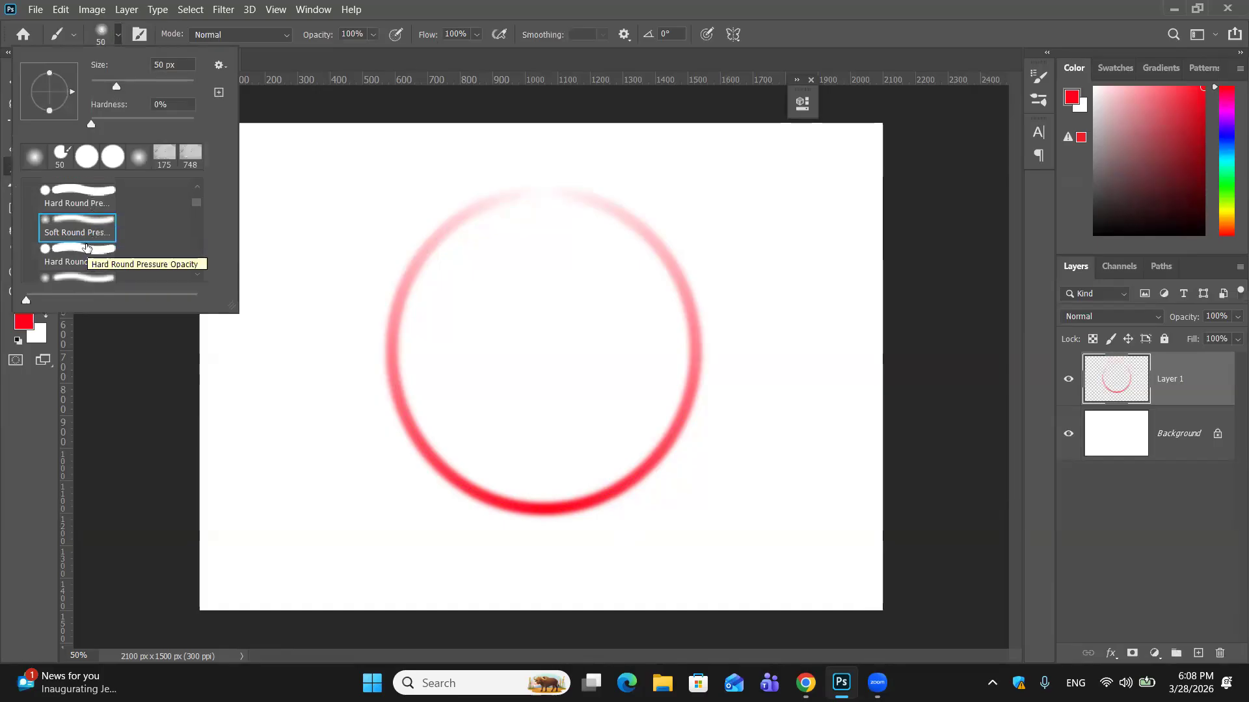
click(85, 246)
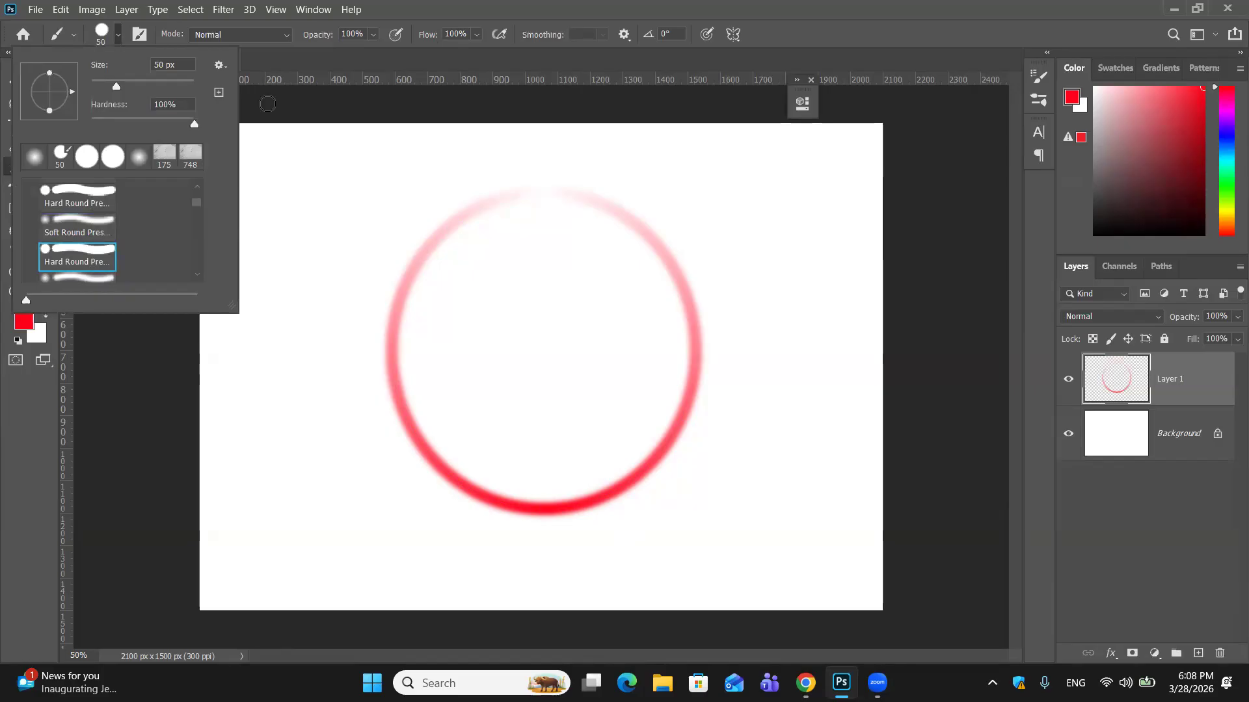
click(311, 158)
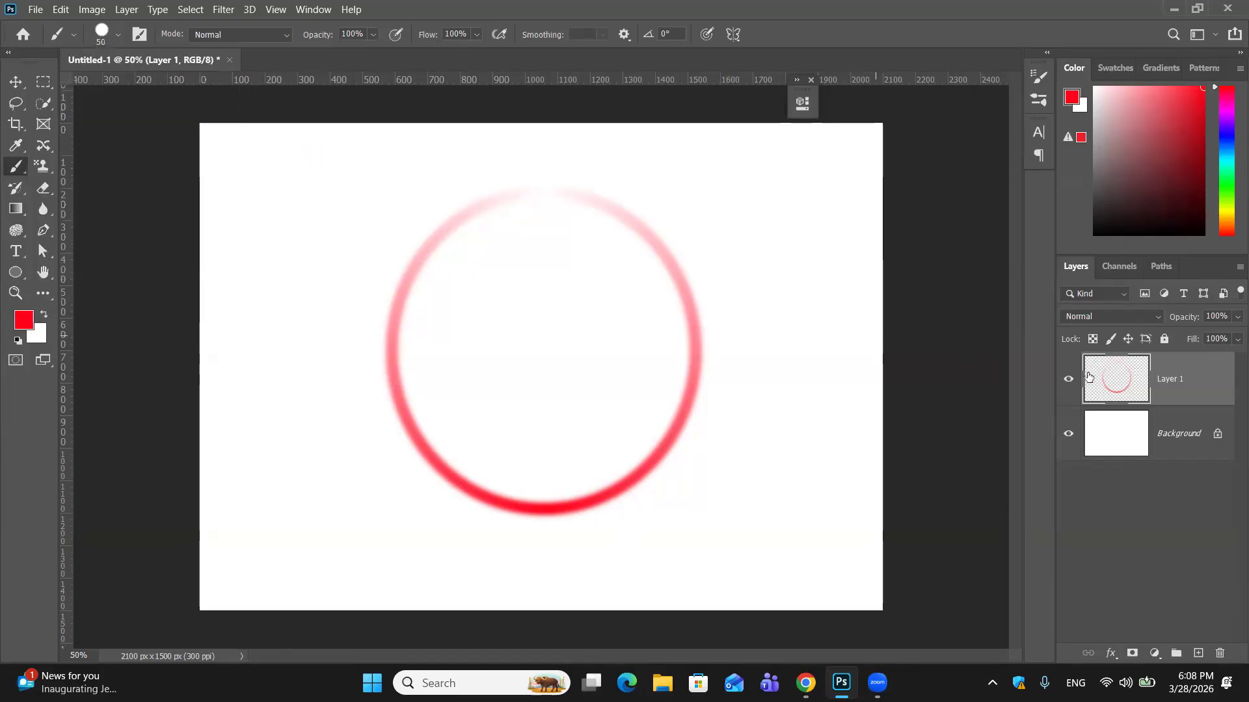
drag(1220, 377, 1210, 653)
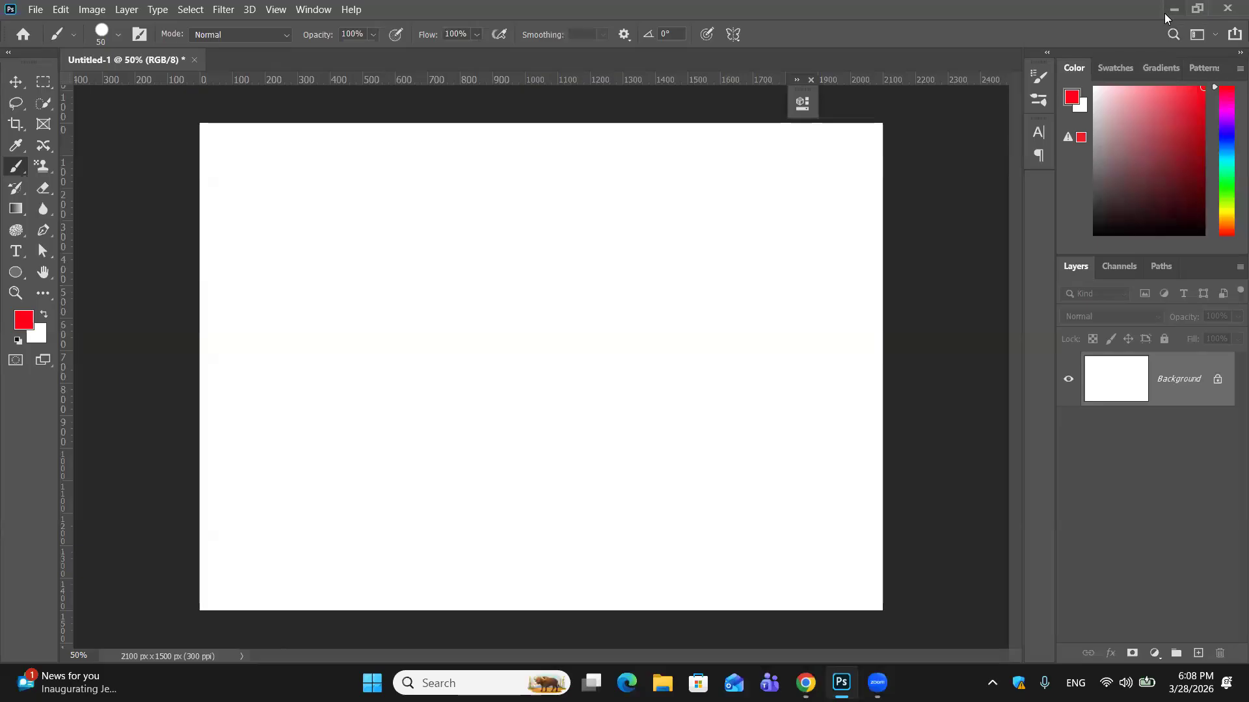
Open the sunset photo of two jumping people from the Downloads folder in Photoshop.
click(1197, 8)
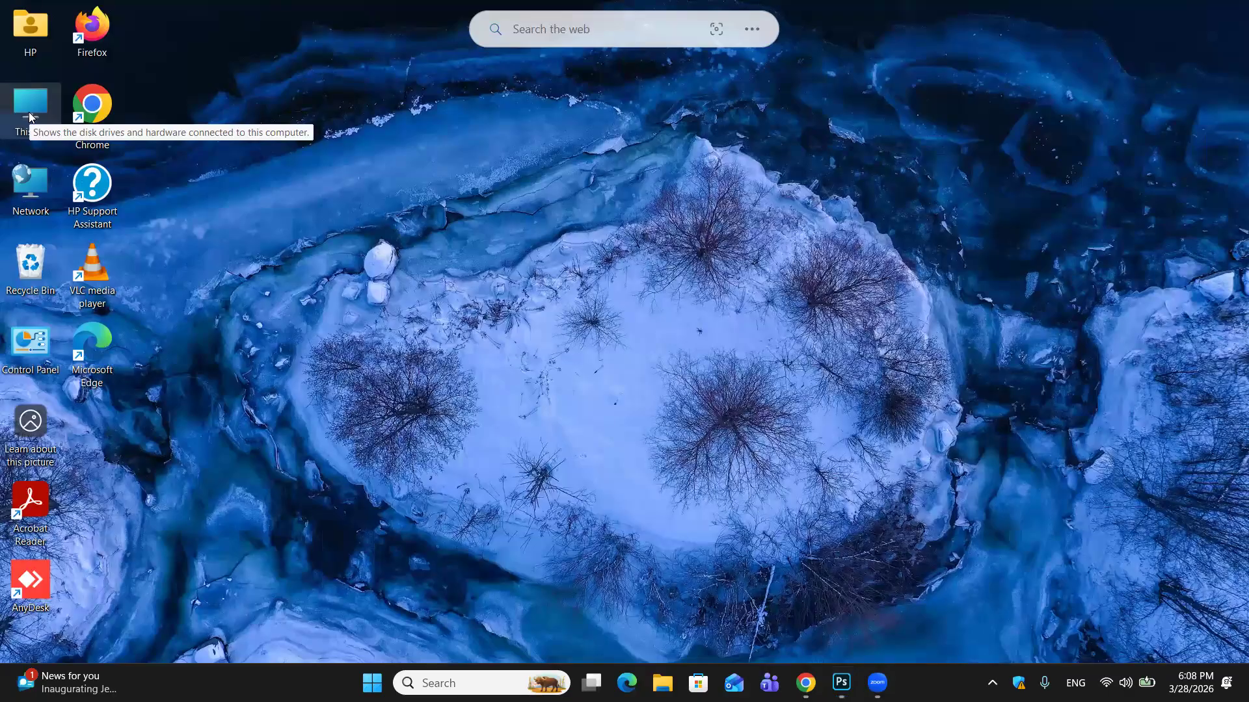
double_click(27, 103)
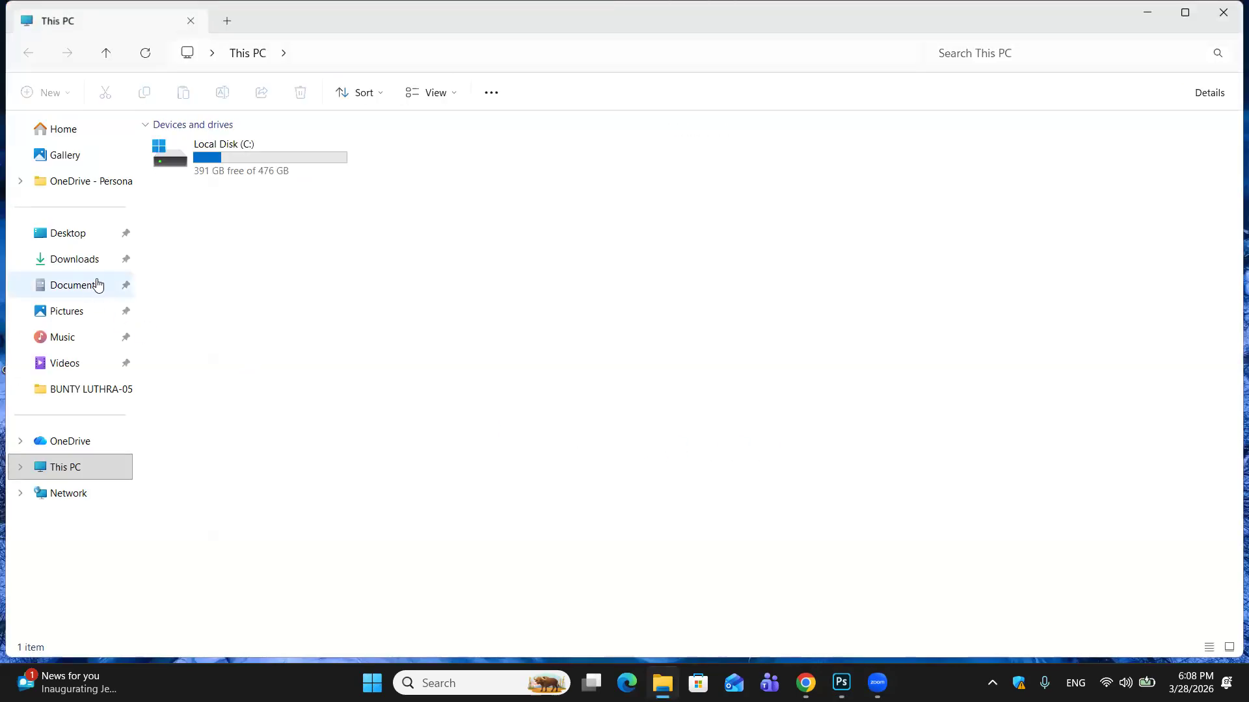
click(98, 271)
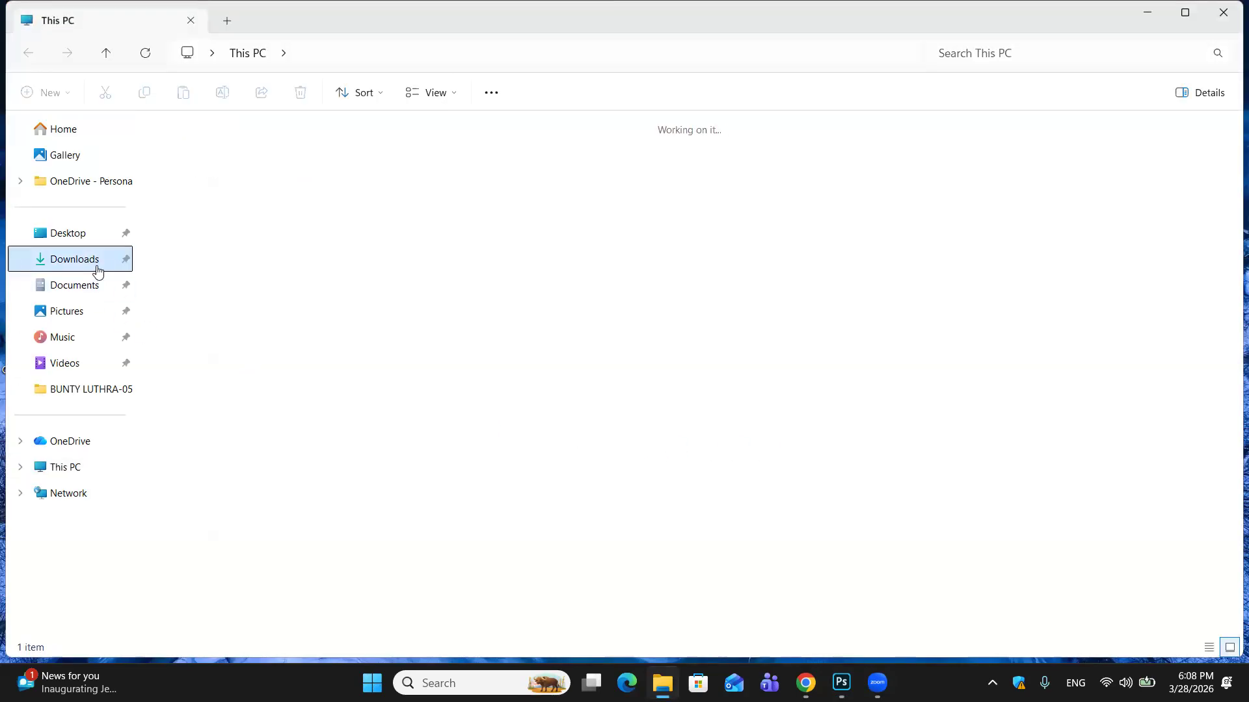
scroll(362, 340, down, 4)
scroll(362, 341, down, 15)
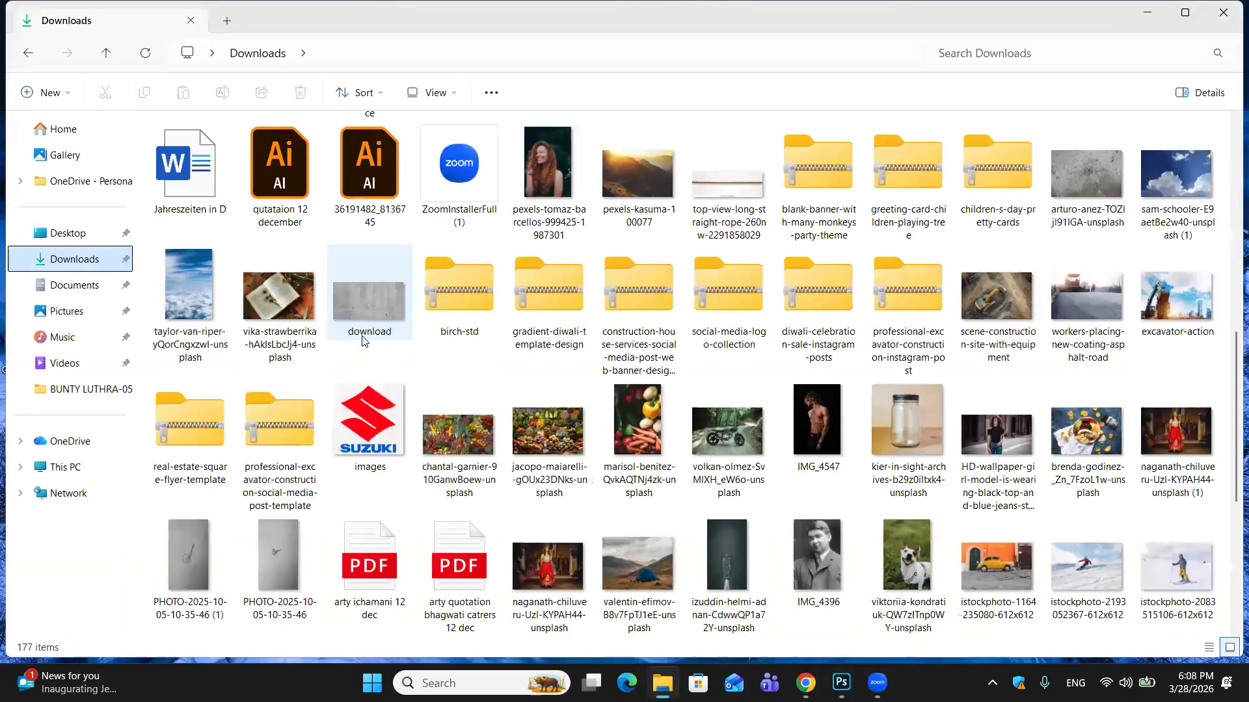
click(196, 555)
drag(291, 583, 326, 66)
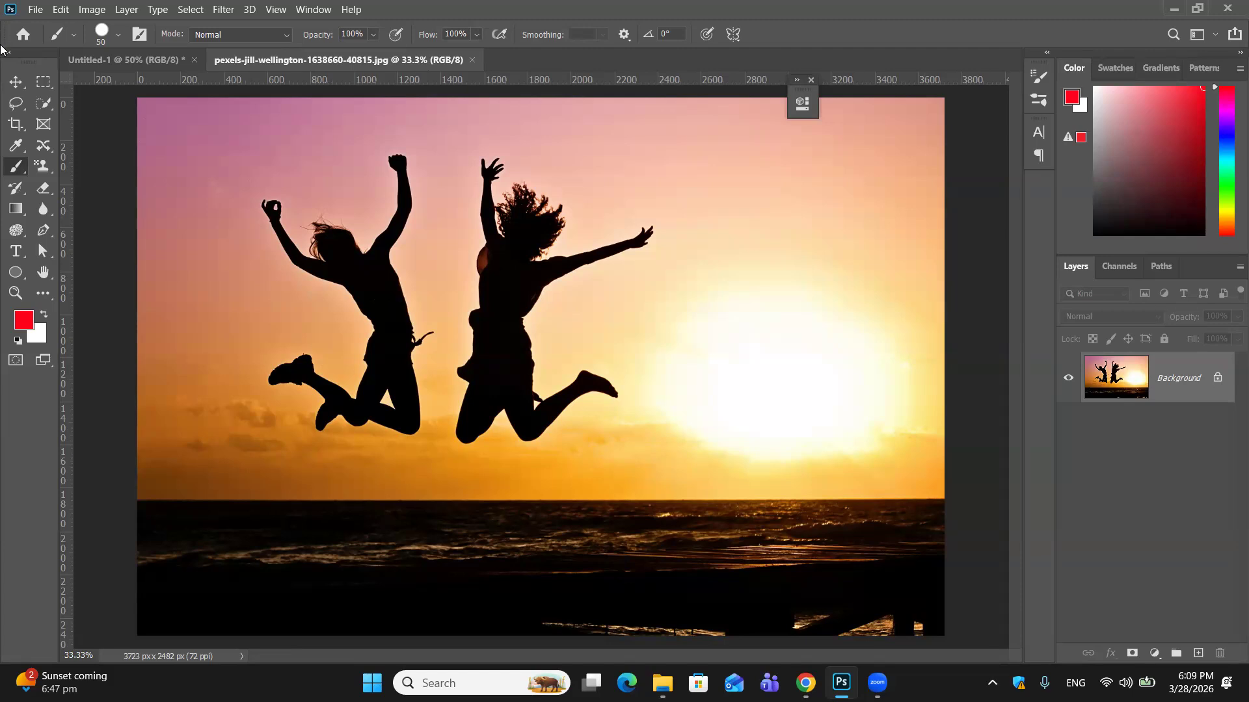
Examine the two jumping silhouettes in the photo at 66.7% zoom.
click(16, 81)
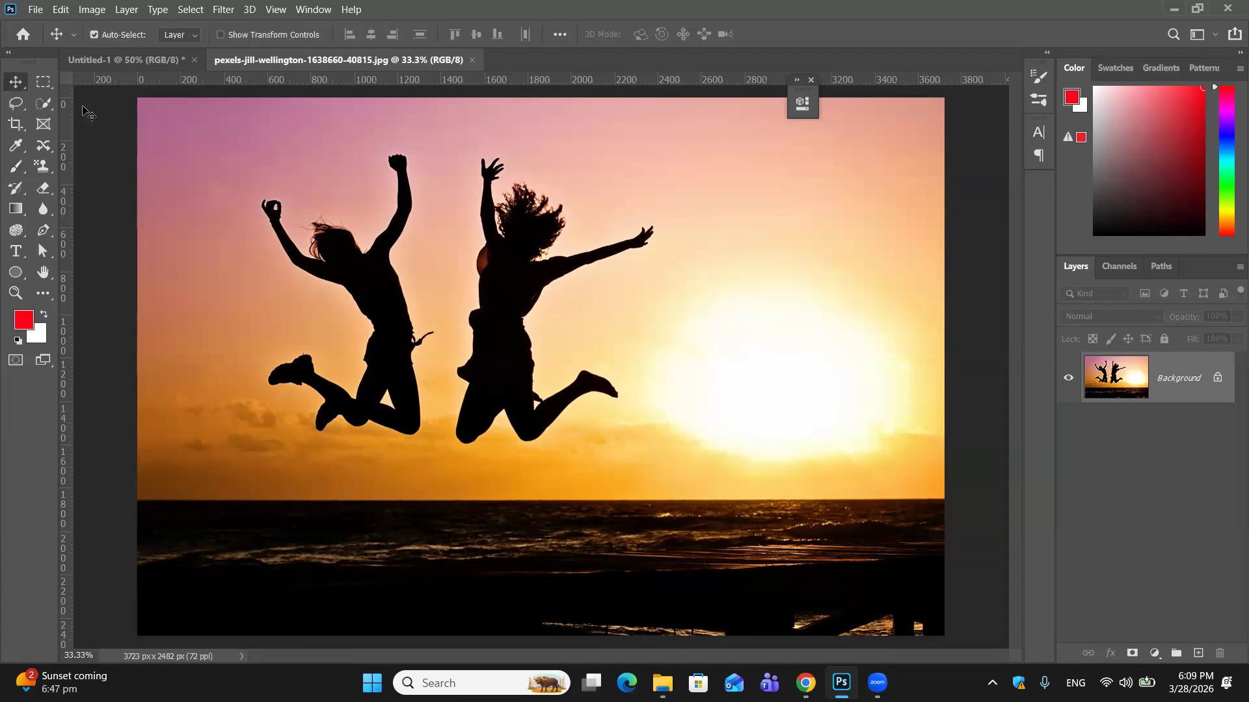
key(ctrl+plus)
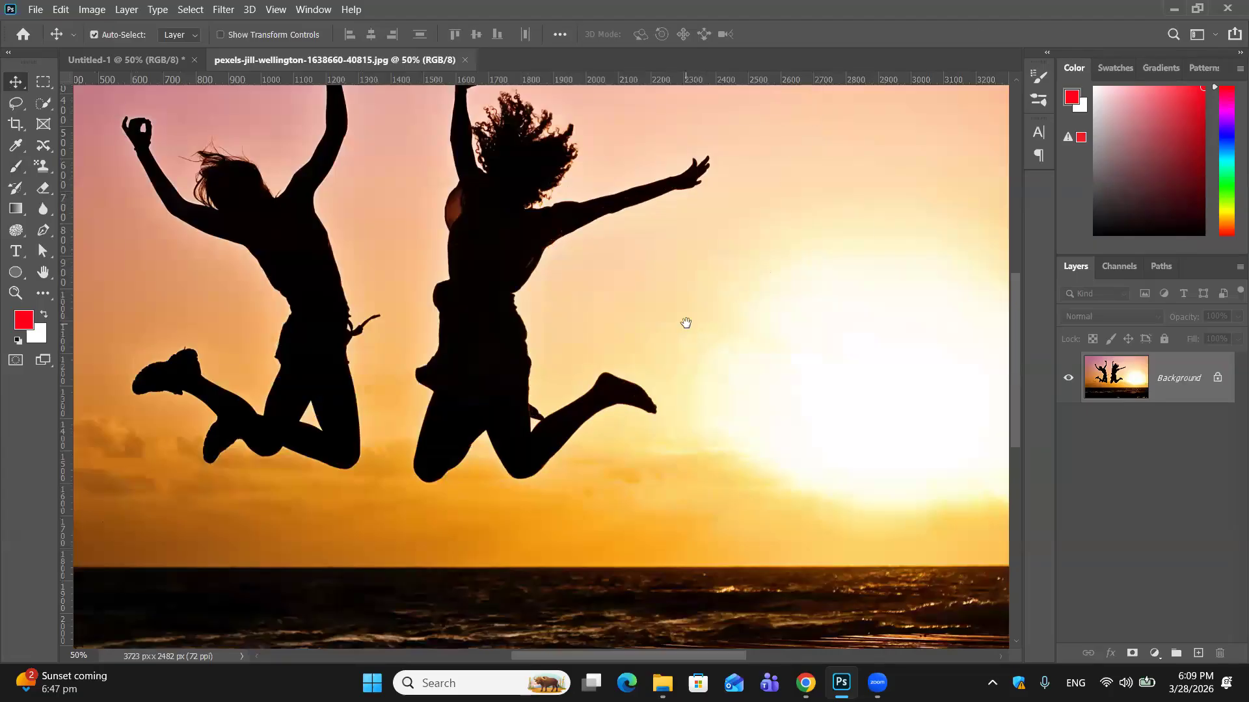
scroll(686, 322, up, 3)
drag(699, 322, 833, 268)
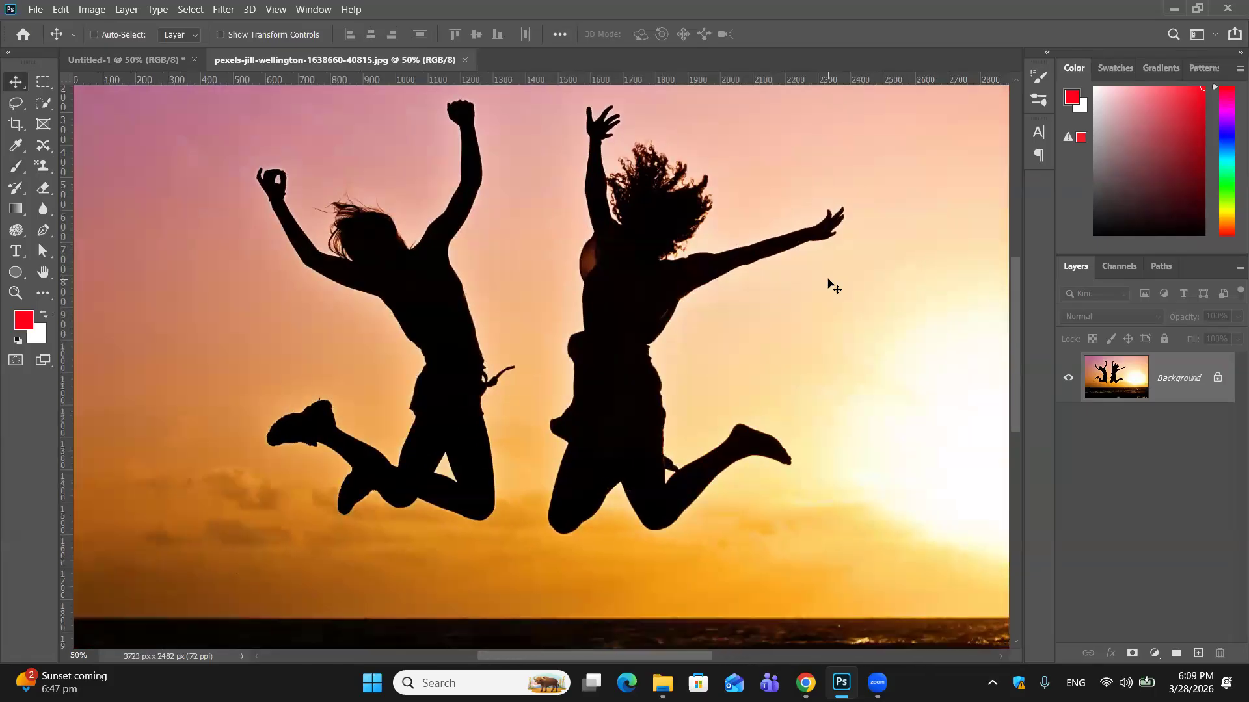
key(ctrl+plus)
drag(829, 282, 846, 305)
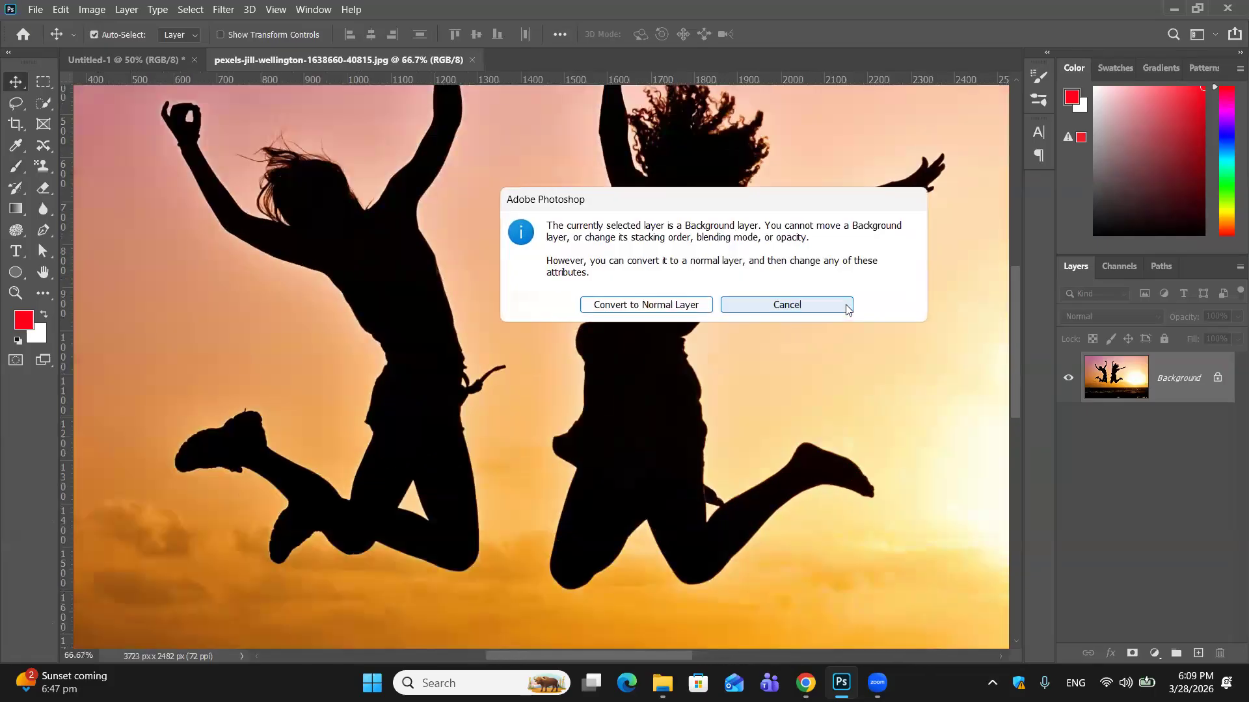
click(826, 311)
scroll(823, 322, up, 3)
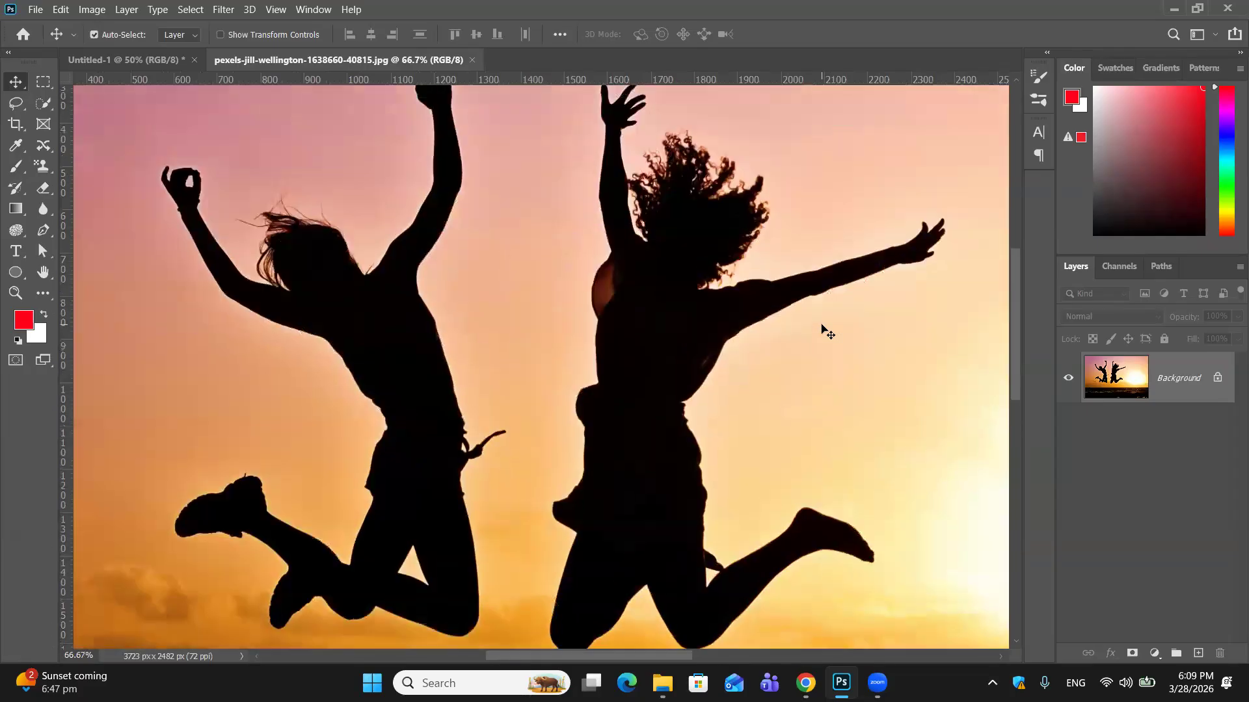
Add a new empty layer above the sunset photo and choose the Pen tool.
scroll(821, 329, down, 1)
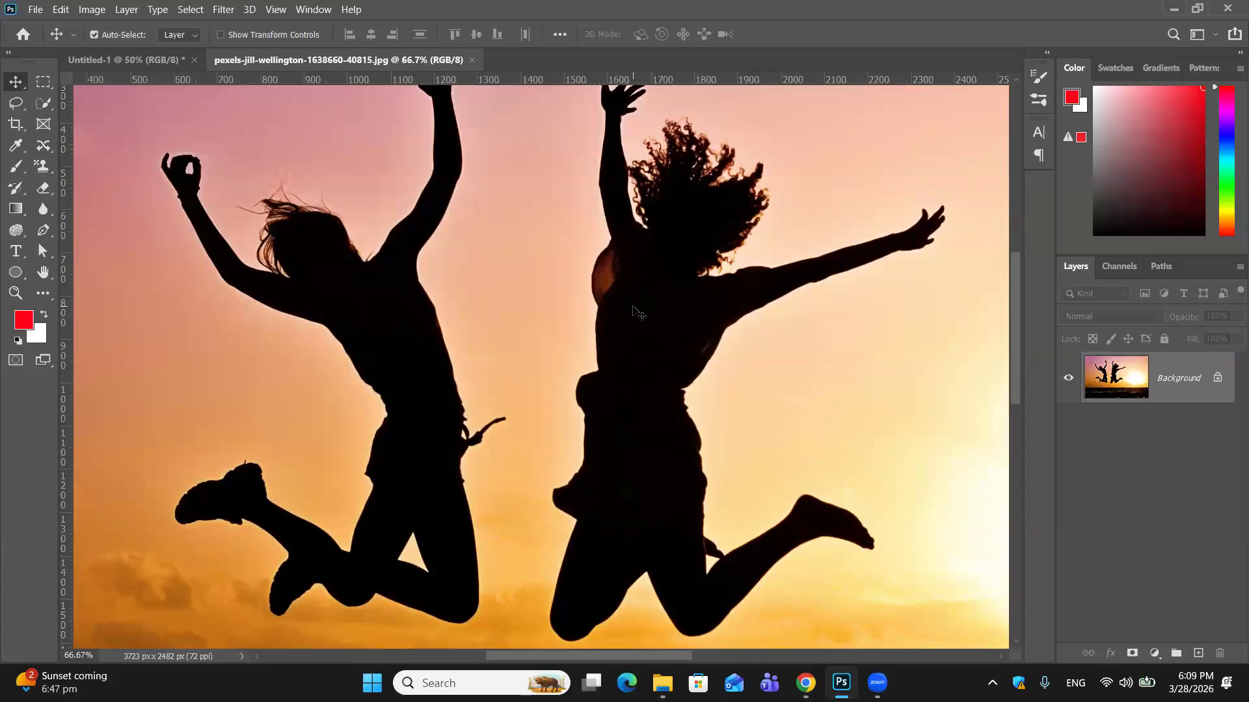
key(ctrl+minus)
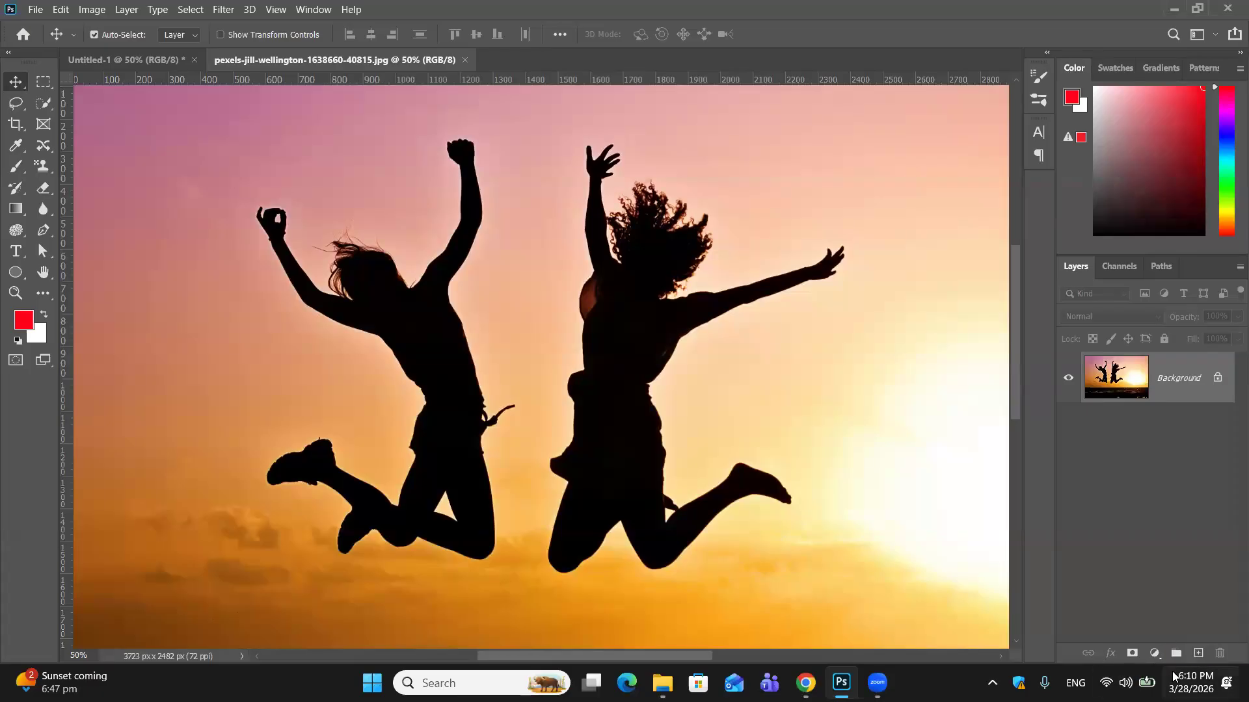
click(1198, 653)
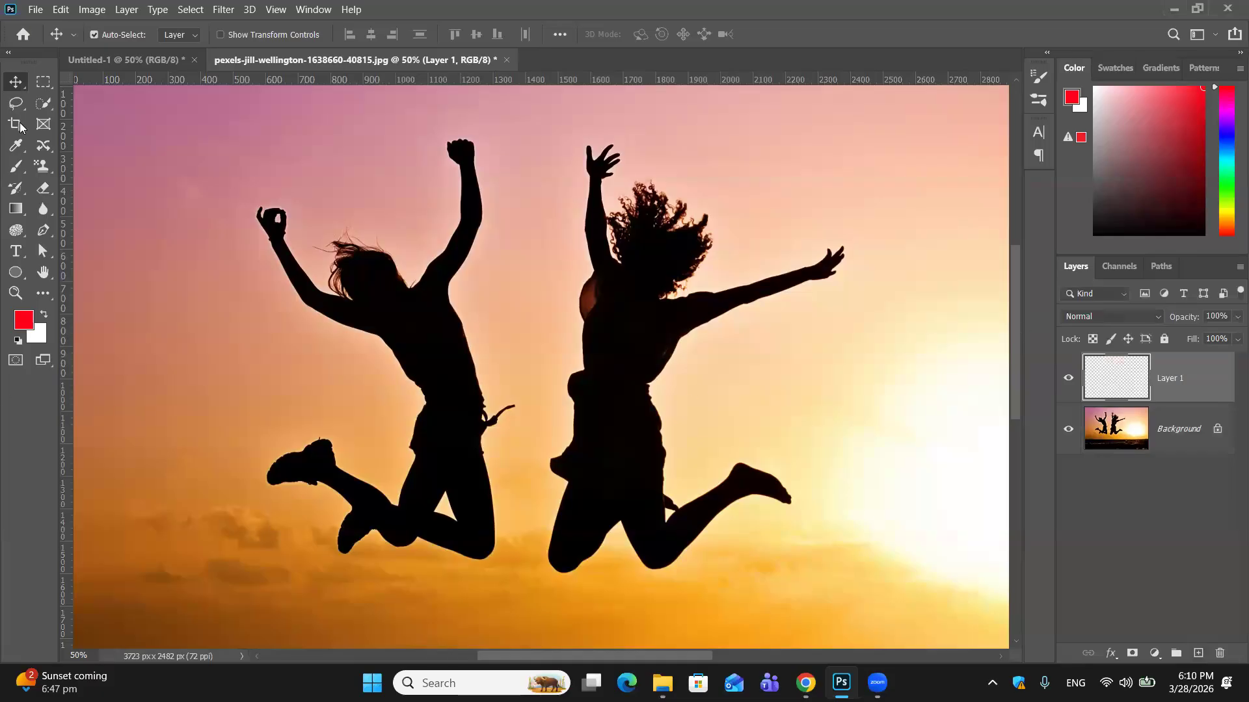
click(40, 230)
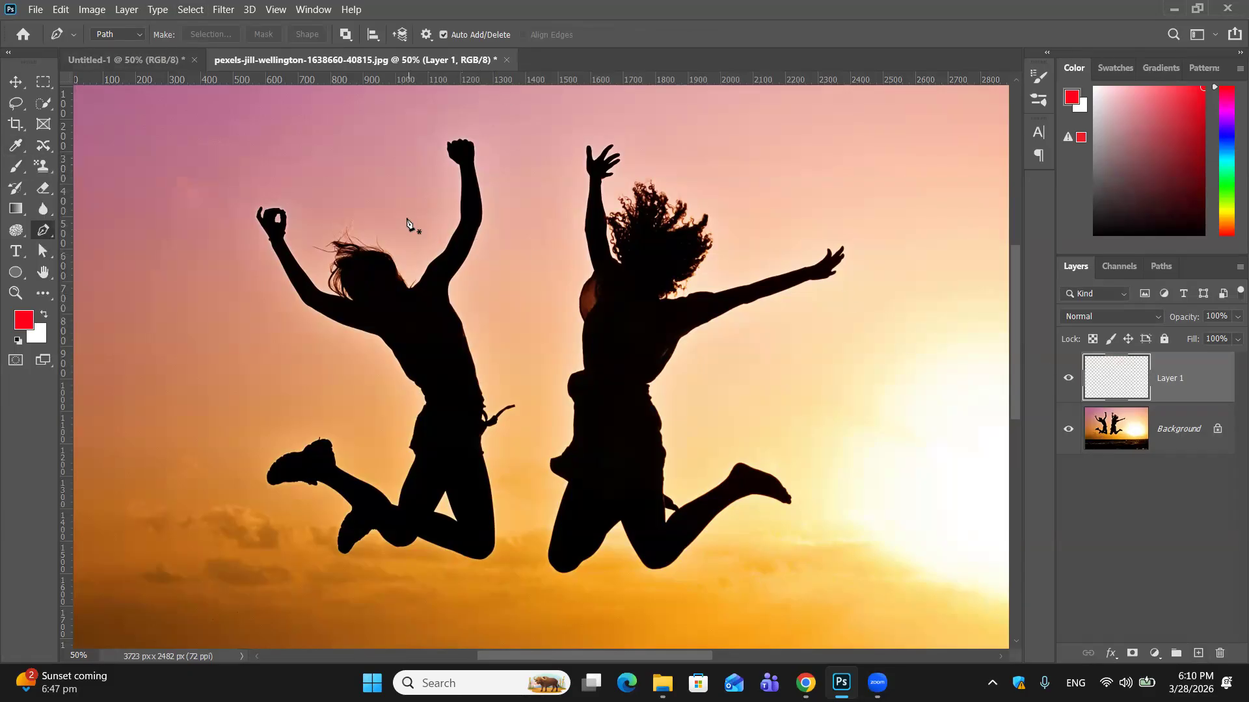
click(576, 213)
drag(770, 336, 720, 358)
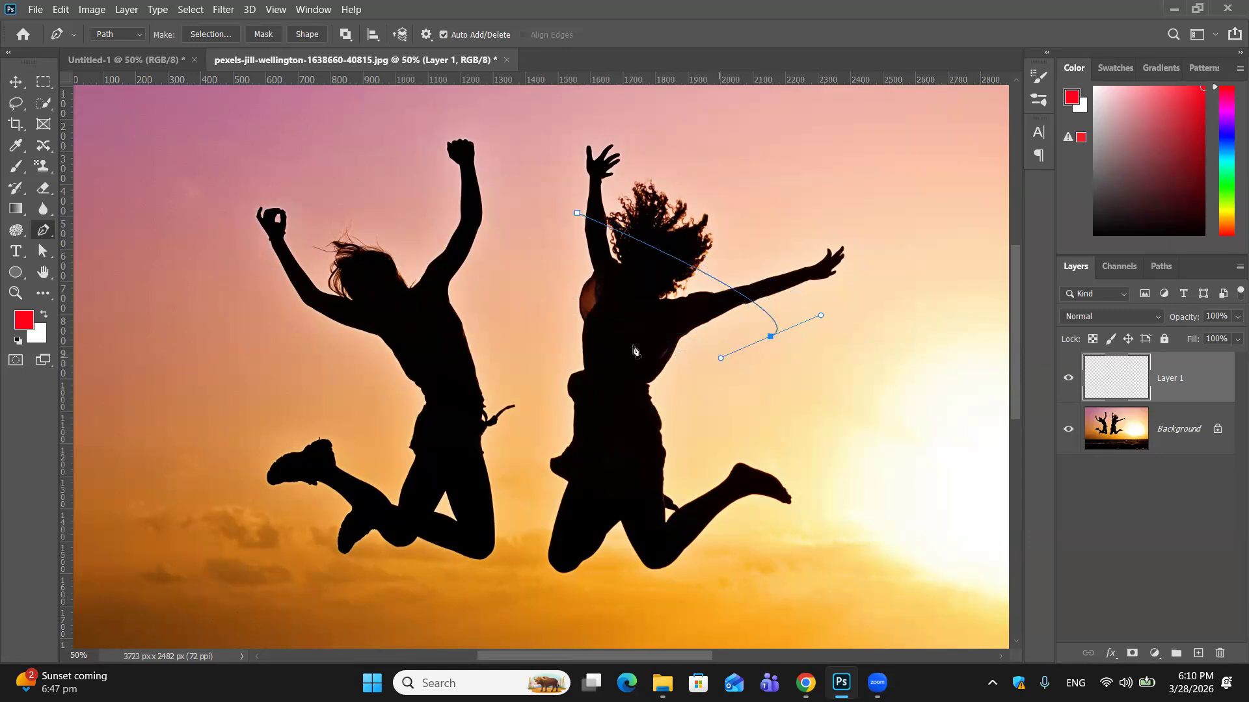
click(558, 322)
click(737, 404)
drag(737, 403, 867, 416)
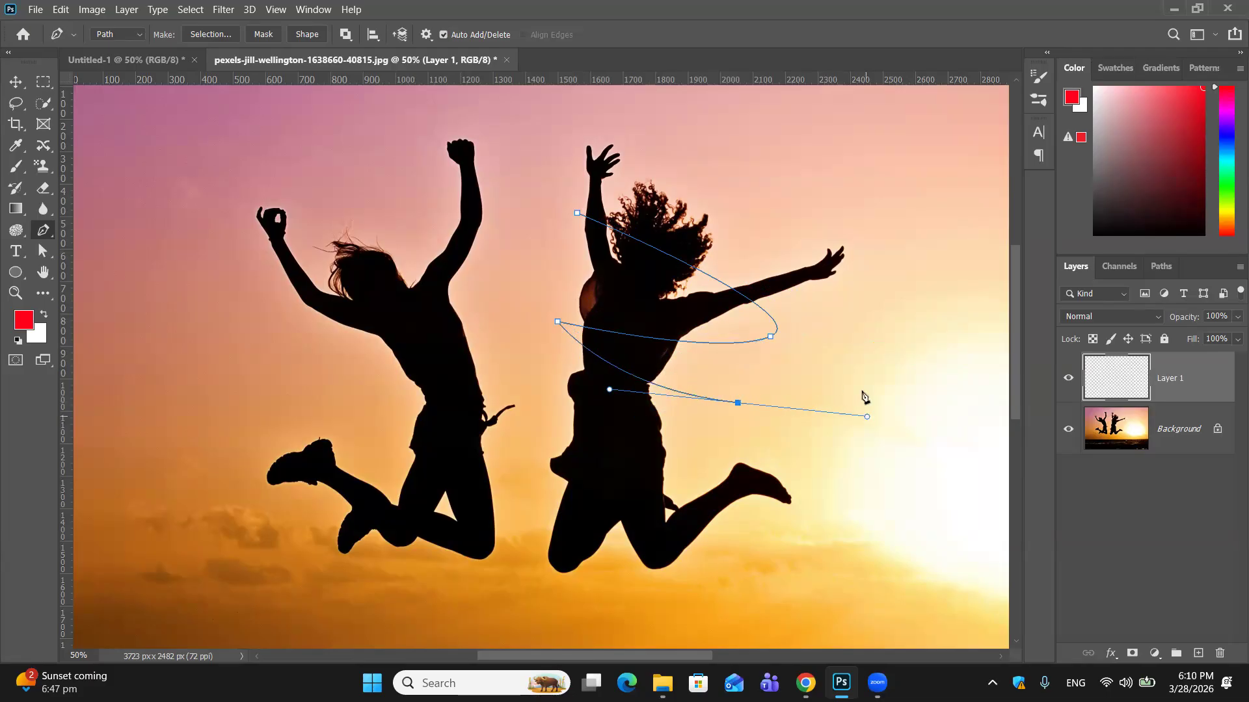
key(ctrl+z)
key(ctrl+z)
key(ctrl+z)
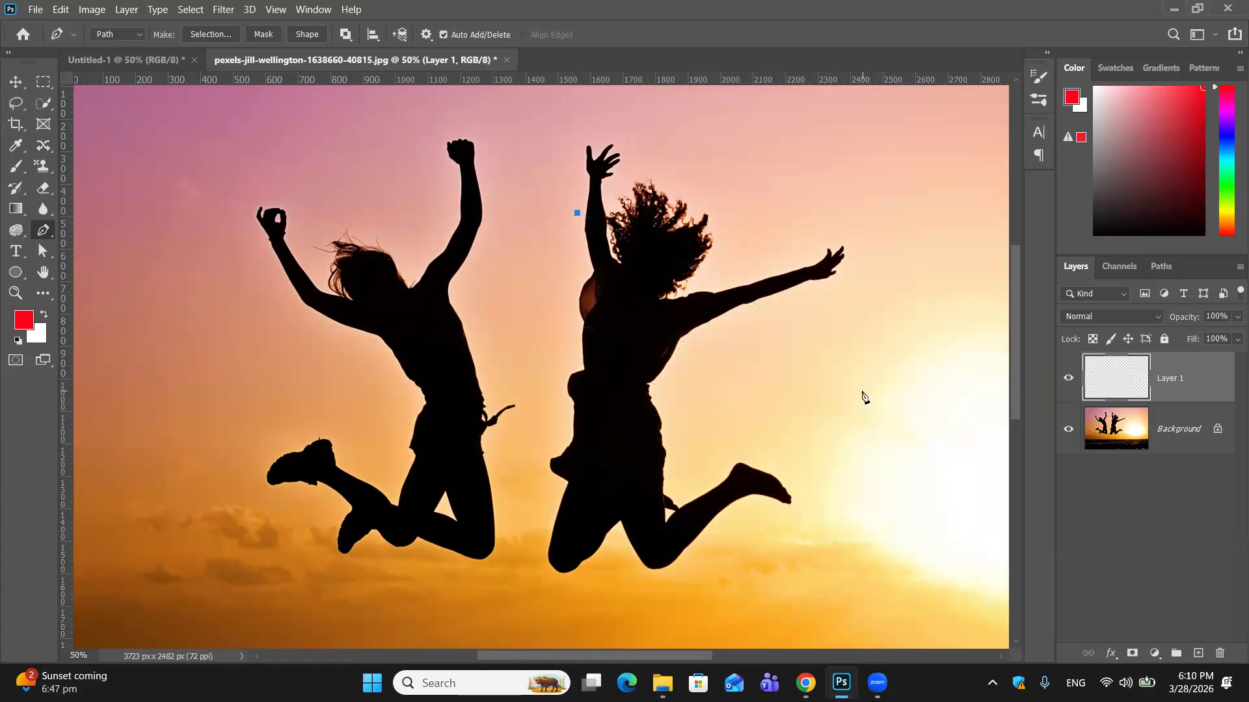
key(ctrl+z)
Start a curved Pen path beside the right silhouette's raised arm, crossing the head to just below the outstretched arm.
click(558, 220)
drag(751, 321, 766, 360)
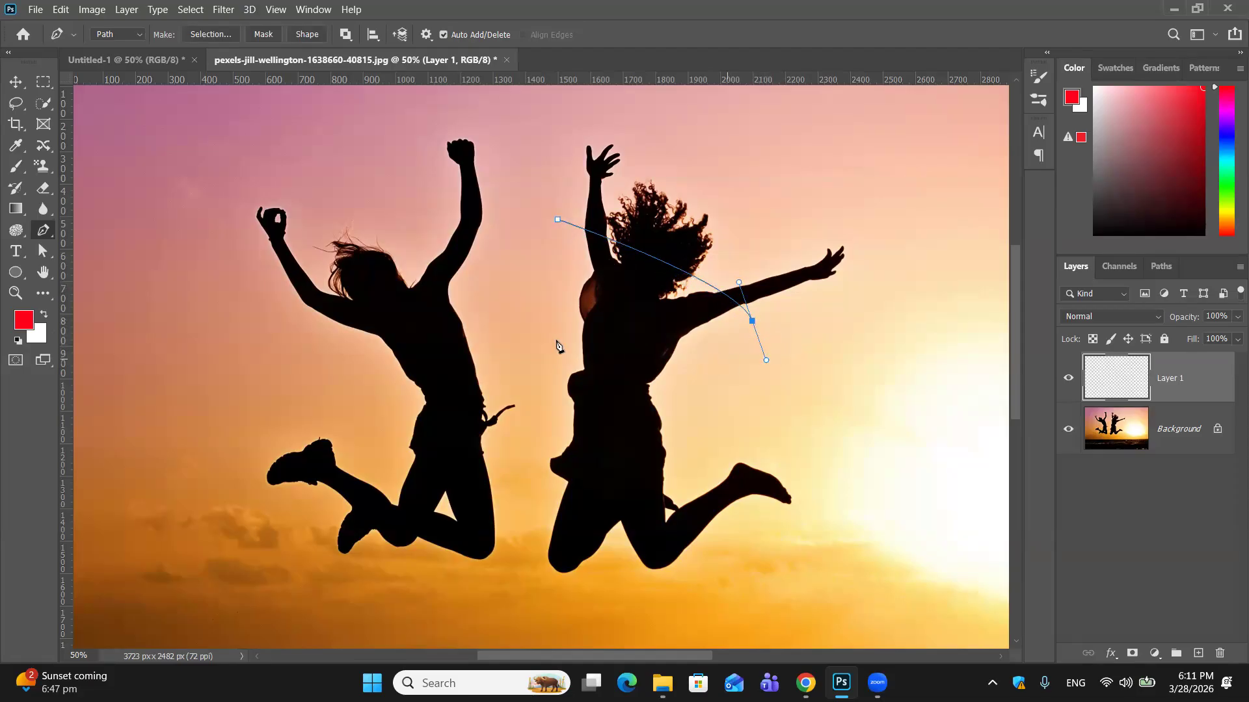
click(552, 299)
drag(693, 383, 805, 380)
key(ctrl+z)
key(ctrl+z)
Continue the path across the right silhouette's upper back, adding smooth curve points outside the shoulder and opposite the waist.
drag(560, 300, 549, 333)
drag(734, 386, 730, 428)
drag(546, 402, 552, 436)
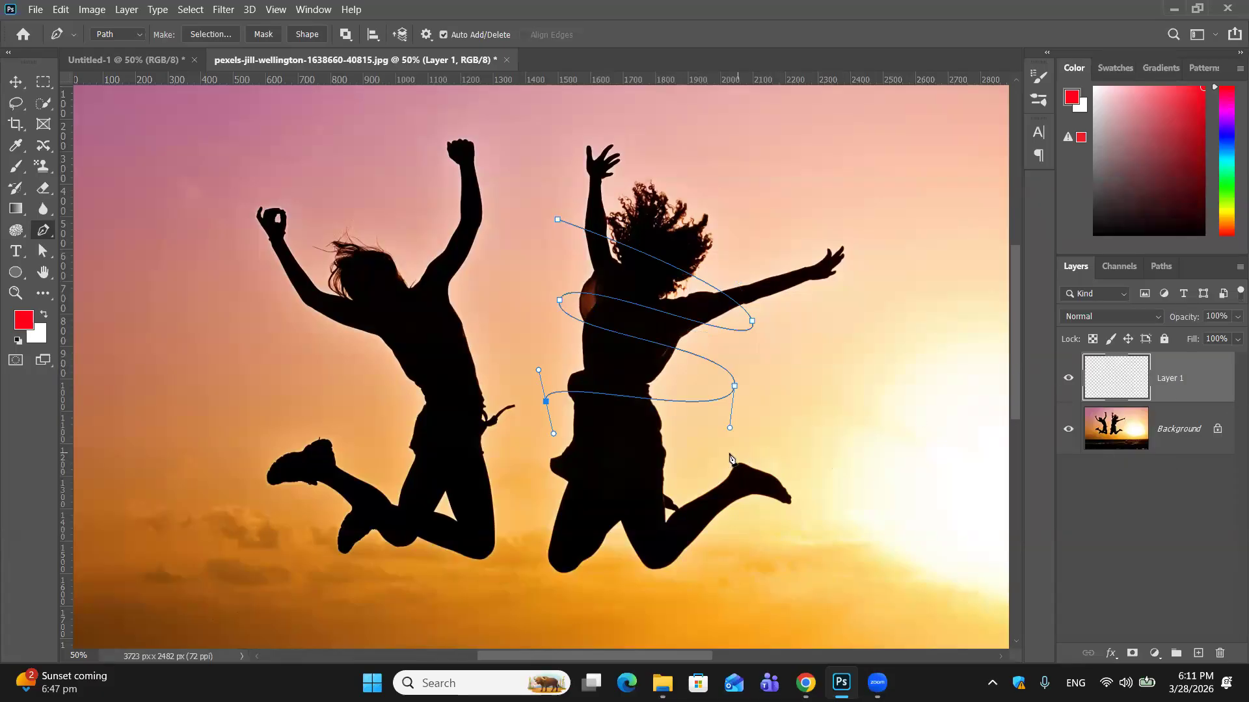
drag(722, 450, 762, 475)
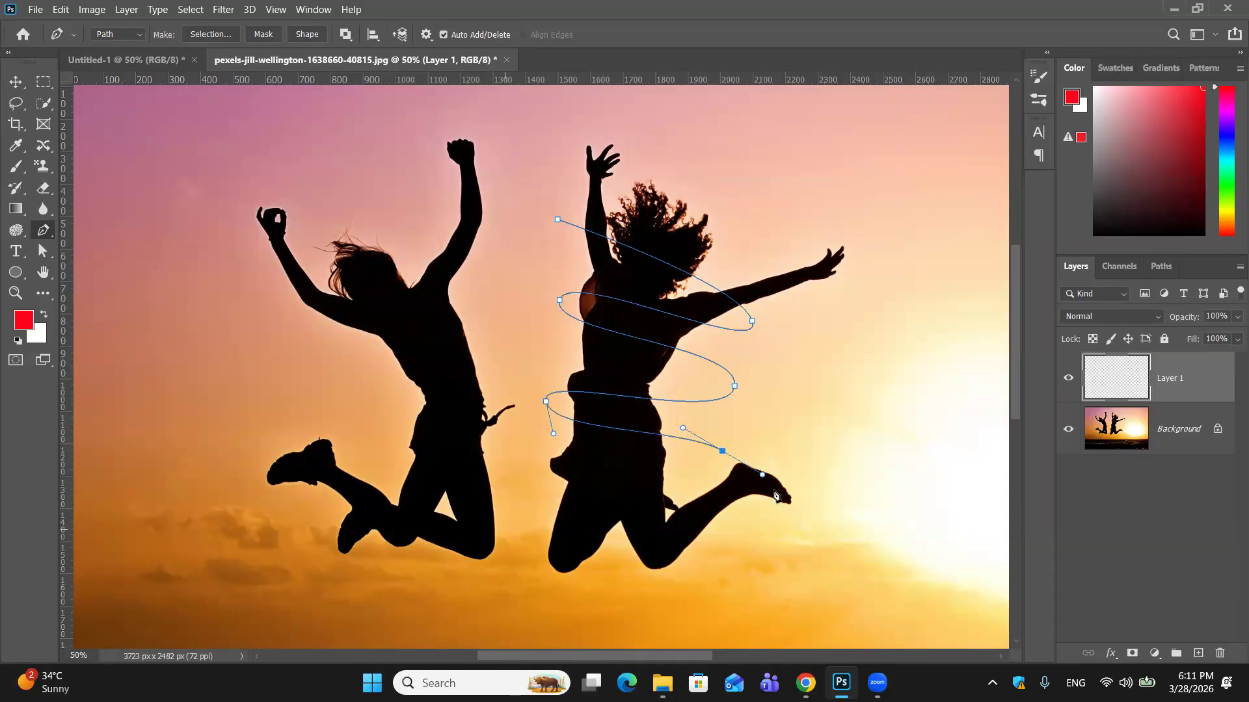
drag(618, 546, 629, 576)
click(846, 434)
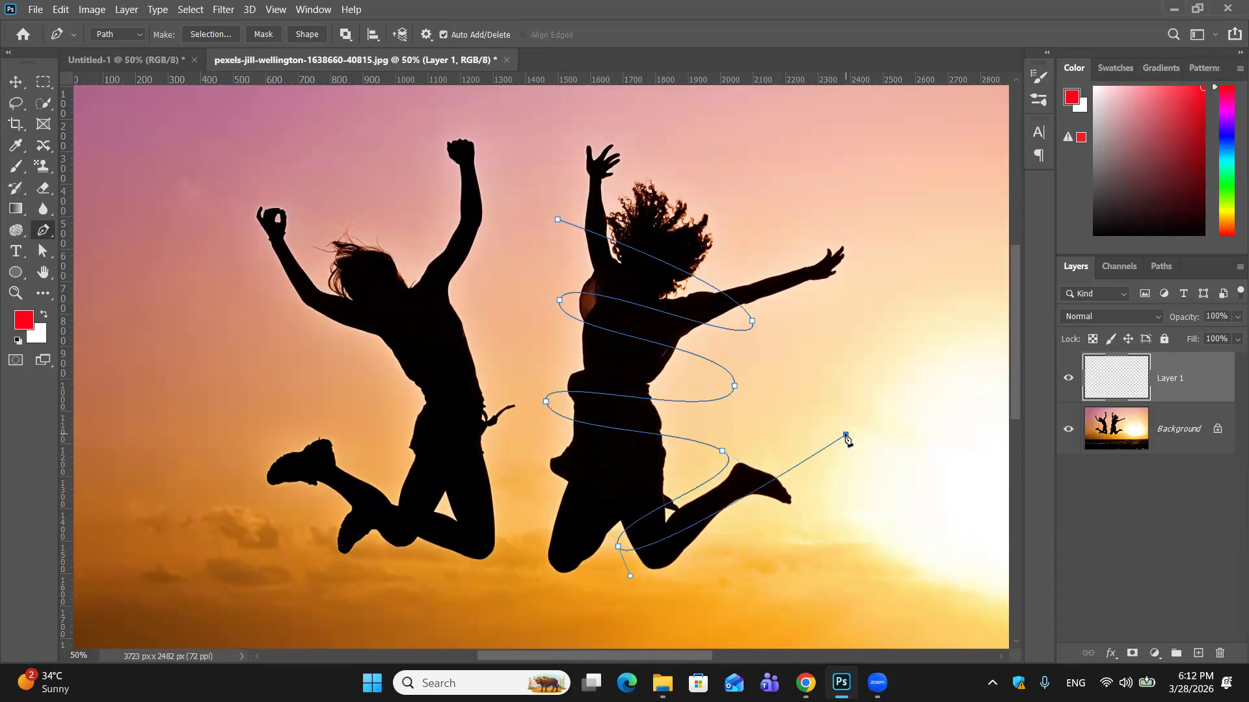
key(ctrl+z)
key(ctrl+z)
key(ctrl+z)
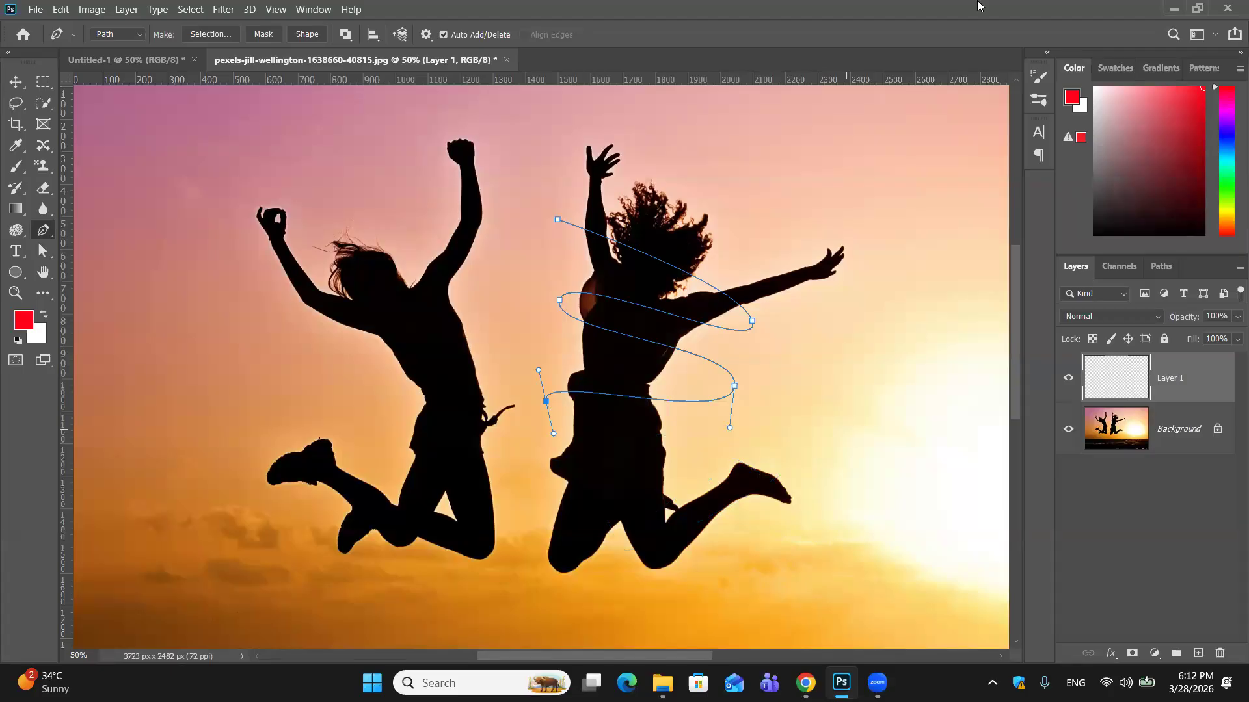
click(780, 454)
mouse_move(779, 457)
mouse_down()
mouse_move(809, 433)
mouse_move(780, 479)
mouse_up()
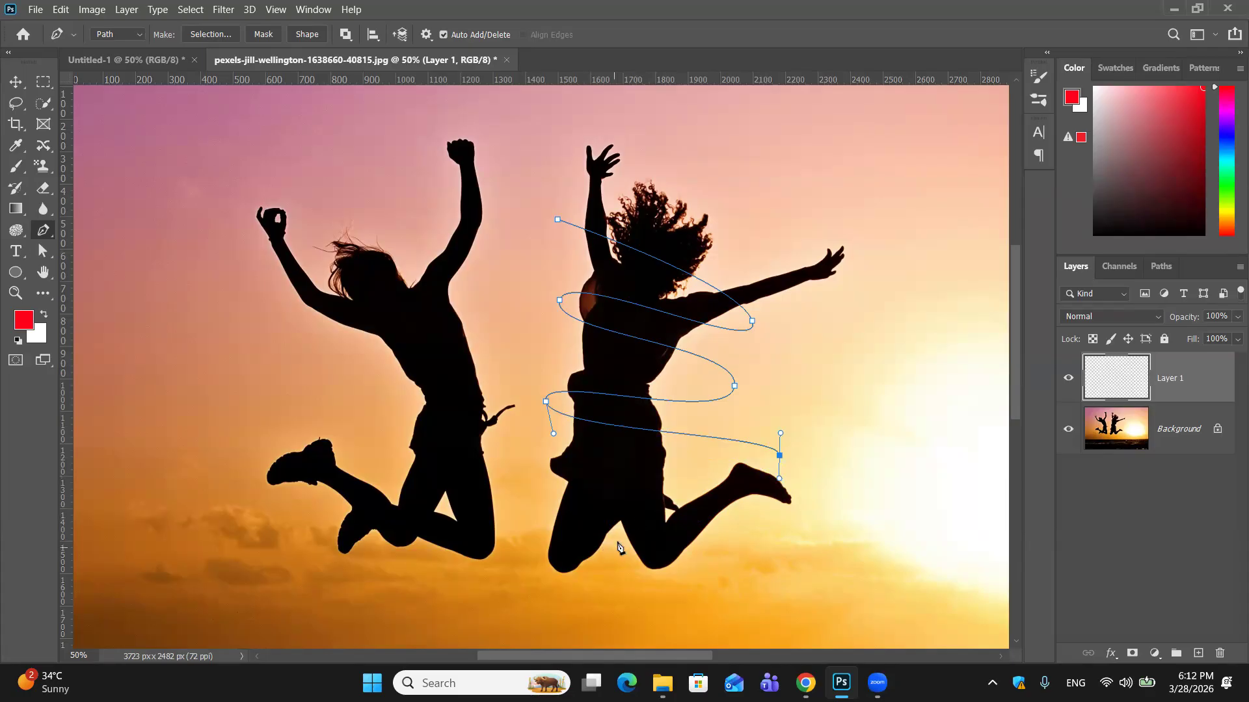
drag(638, 533, 615, 581)
key(ctrl+z)
click(615, 550)
mouse_move(613, 556)
mouse_down()
mouse_move(613, 579)
mouse_move(612, 561)
mouse_up()
click(725, 538)
key(ctrl+z)
key(ctrl+z)
key(ctrl+z)
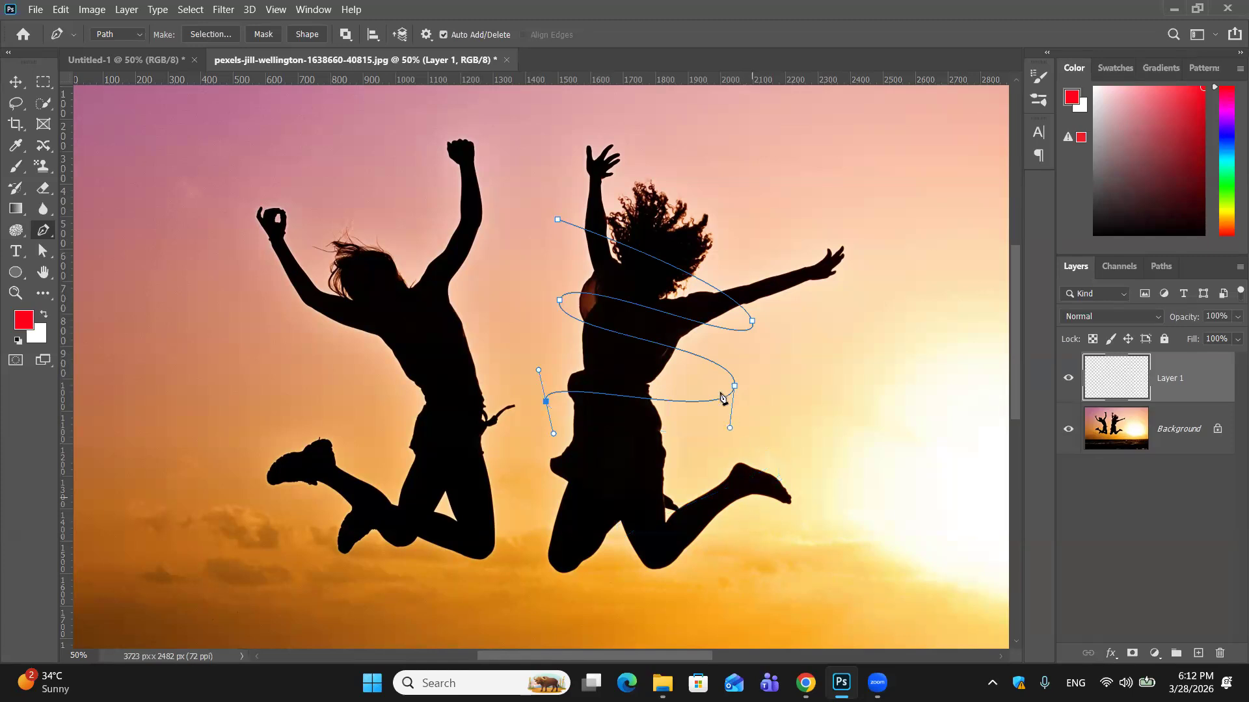
drag(755, 447, 755, 474)
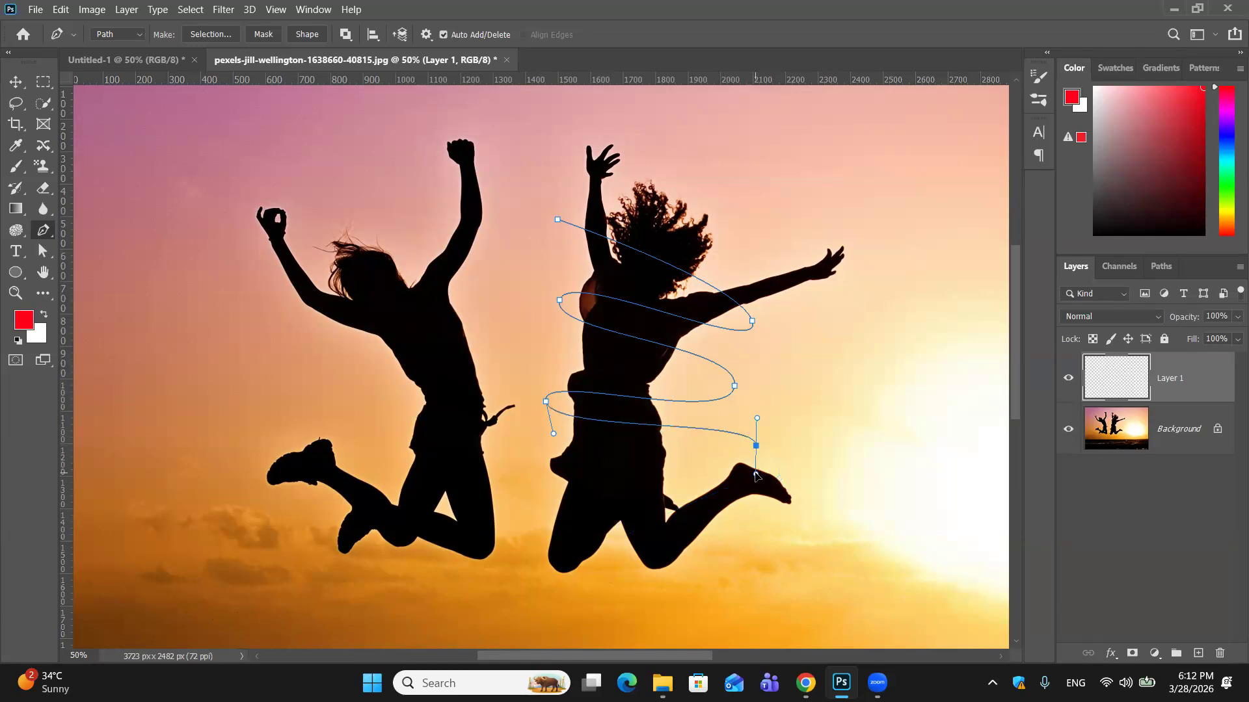
drag(531, 467, 537, 512)
drag(776, 479, 764, 507)
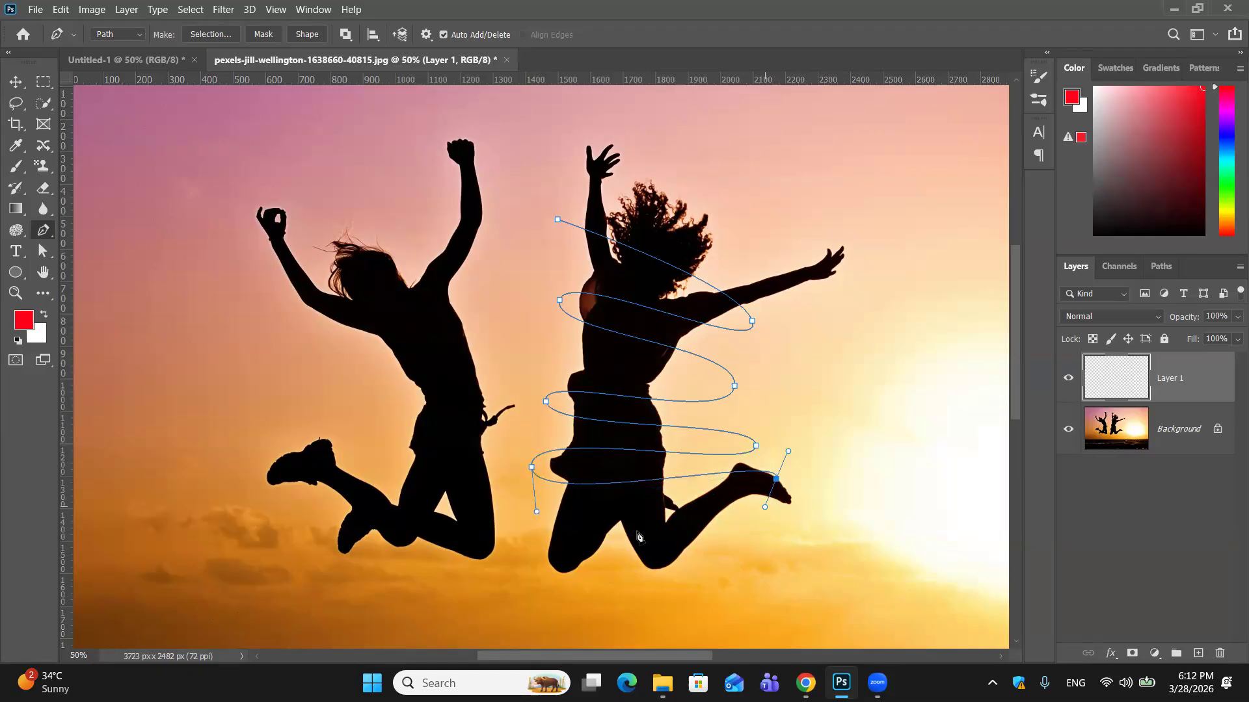
drag(612, 550, 614, 582)
key(ctrl+z)
key(ctrl+z)
key(ctrl+z)
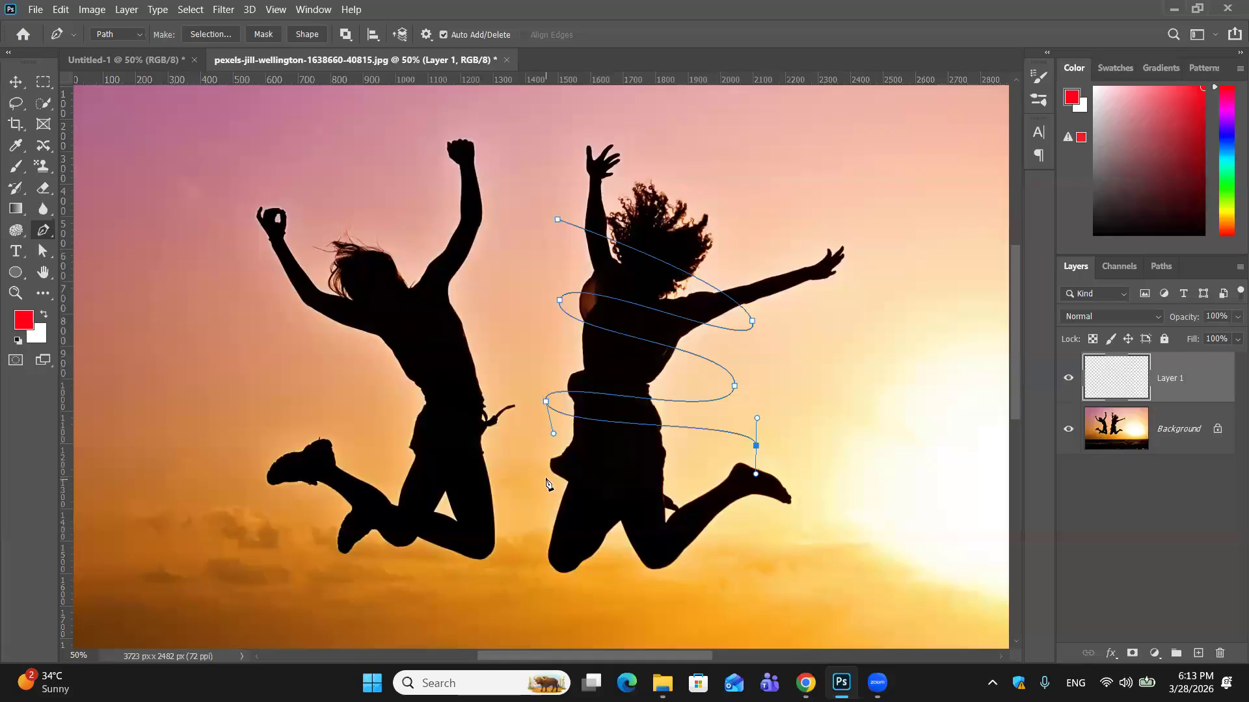
drag(546, 478, 543, 515)
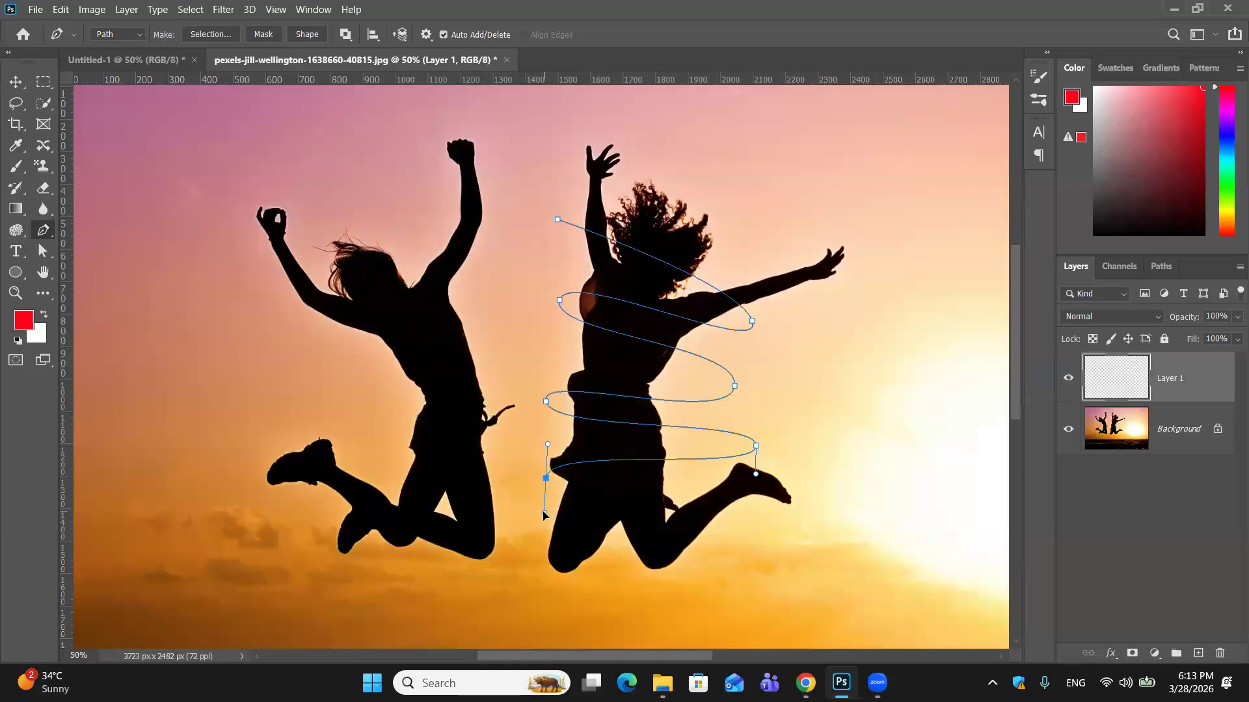
key(ctrl+z)
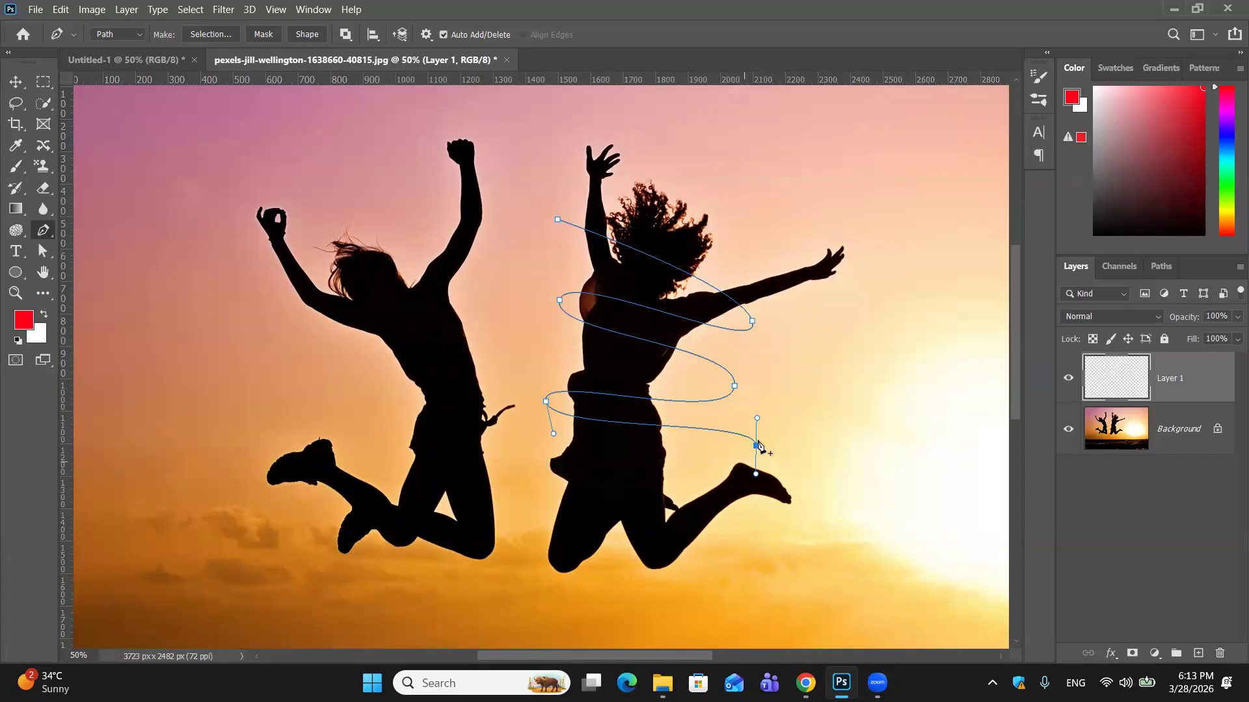
key(ctrl+z)
drag(761, 462, 757, 480)
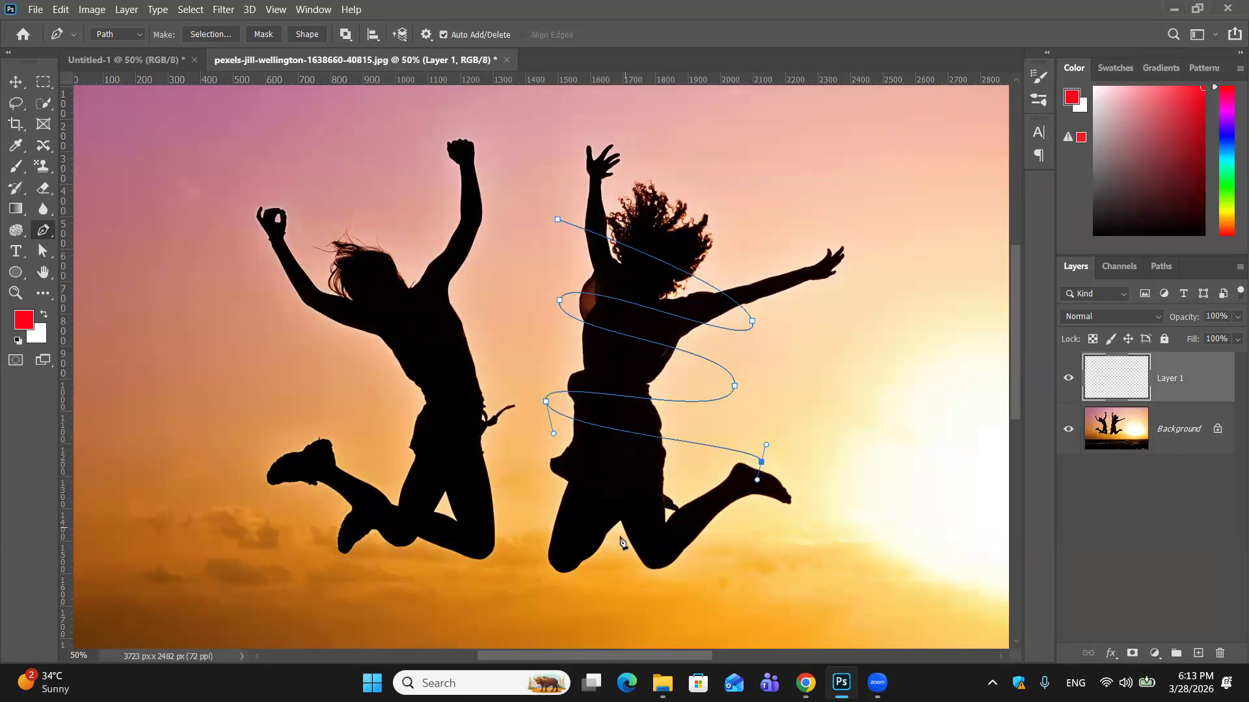
drag(619, 539, 620, 572)
key(ctrl+z)
key(ctrl+z)
key(ctrl+z)
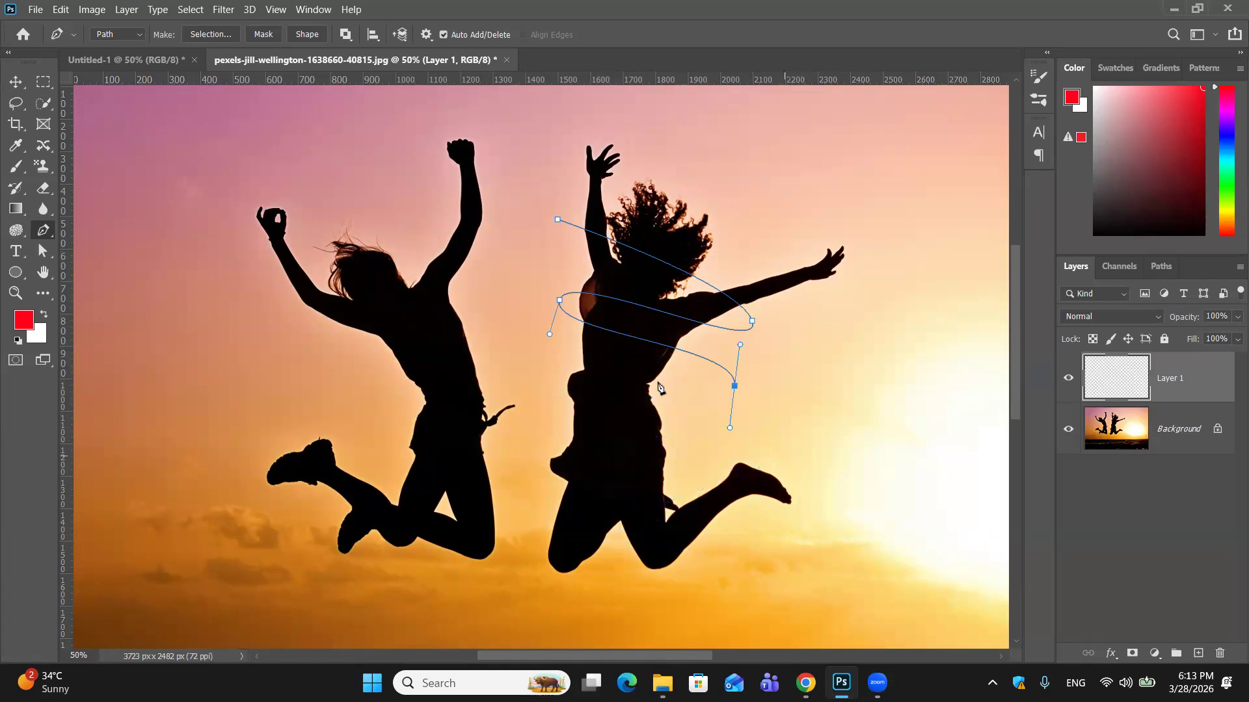
Wind the path around the right silhouette's waist and hips, with smooth curve points on both sides of the body.
drag(551, 377, 545, 422)
drag(700, 445, 685, 487)
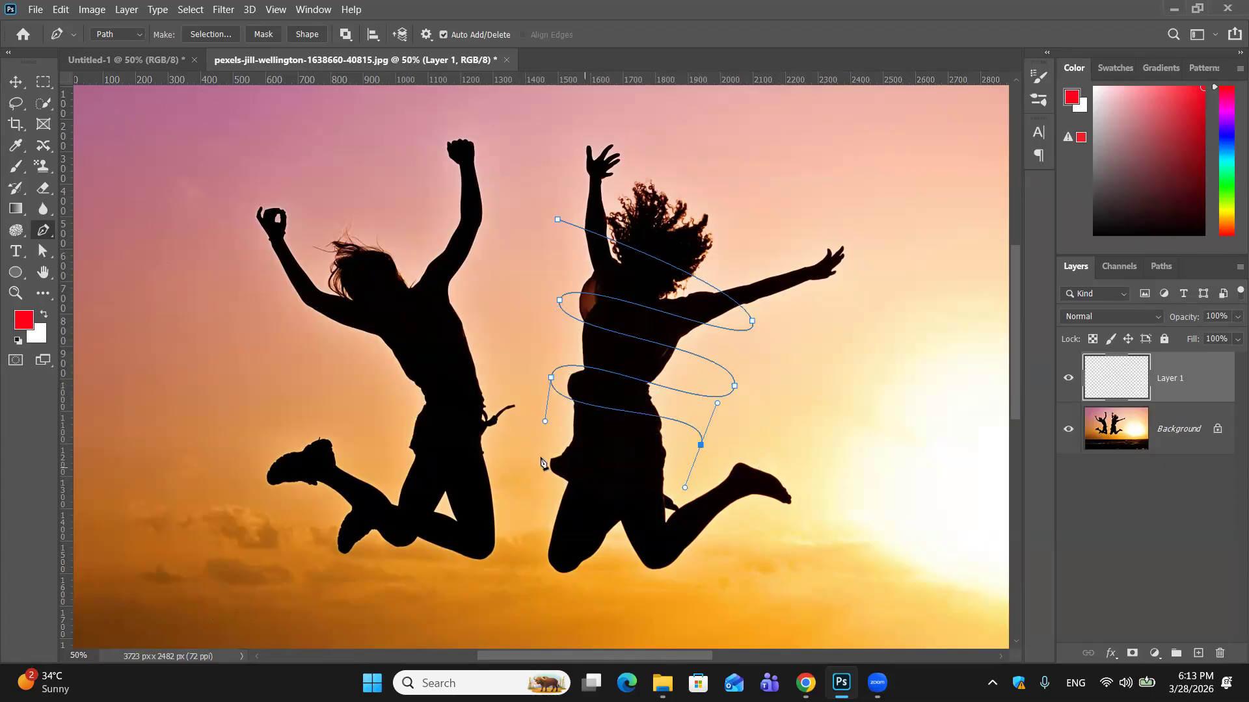
drag(531, 453, 530, 516)
drag(749, 452, 753, 481)
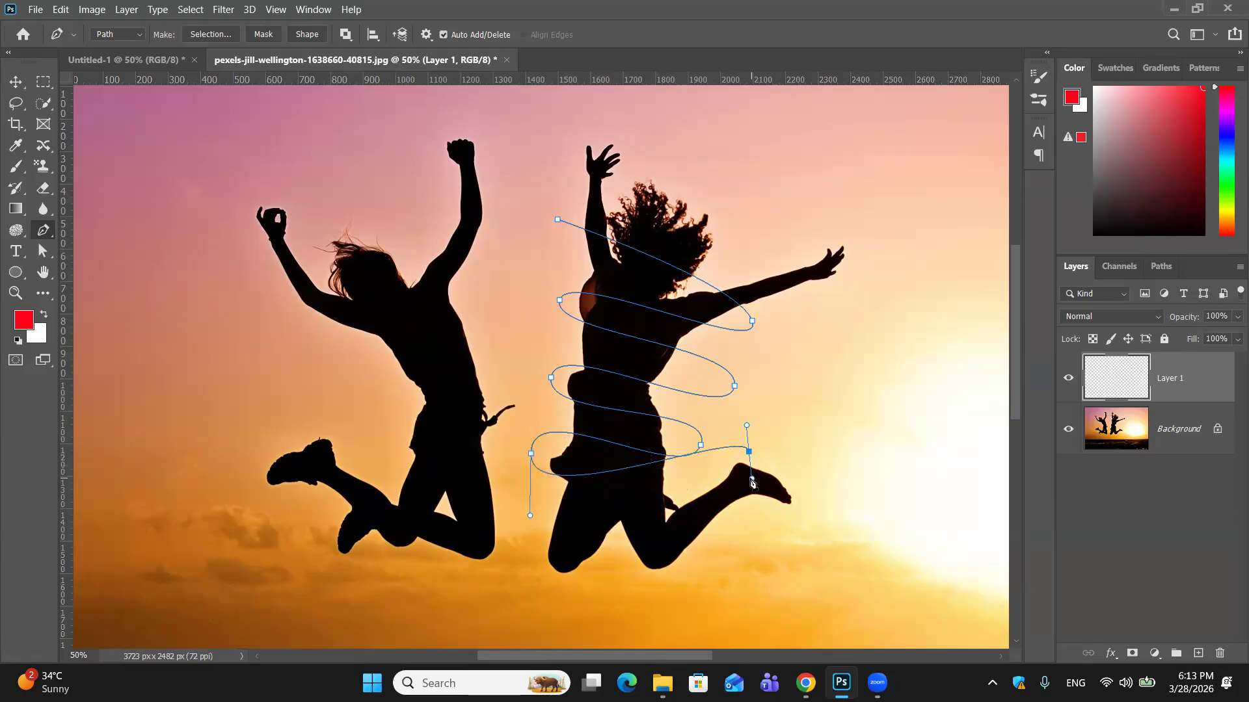
click(617, 535)
drag(616, 554, 616, 571)
key(ctrl+z)
key(ctrl+z)
drag(774, 459, 792, 411)
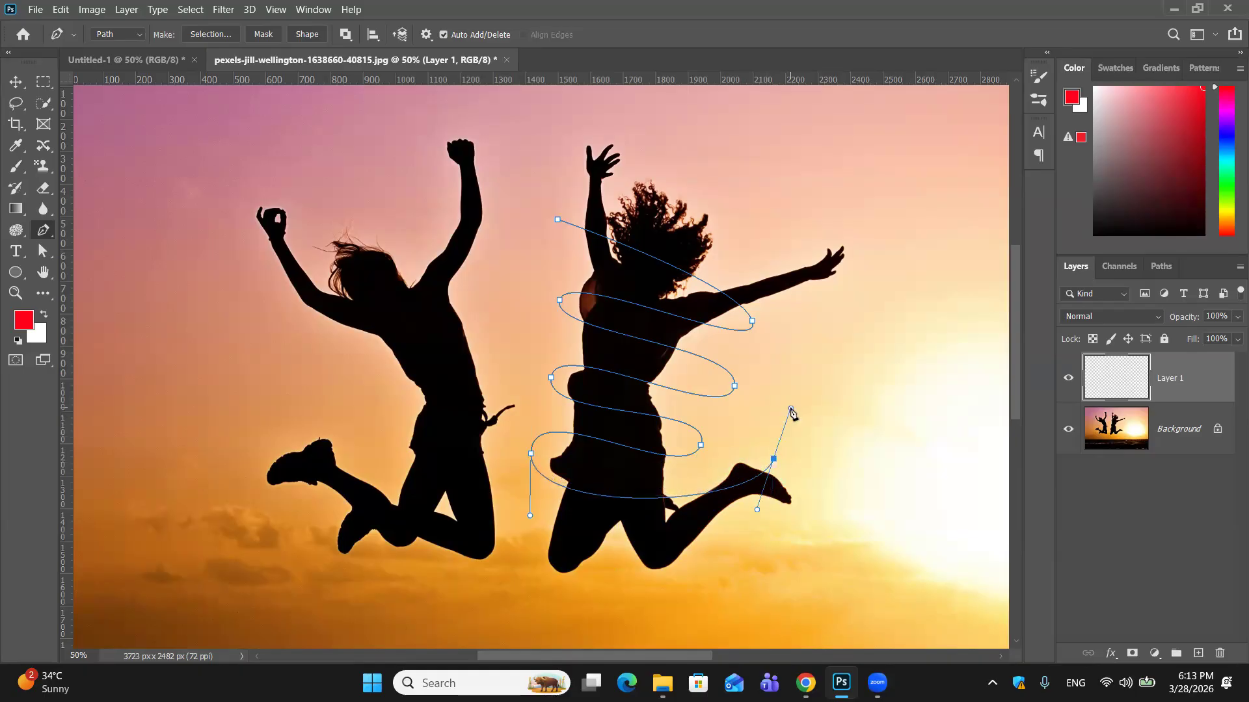
key(ctrl+z)
key(ctrl+z)
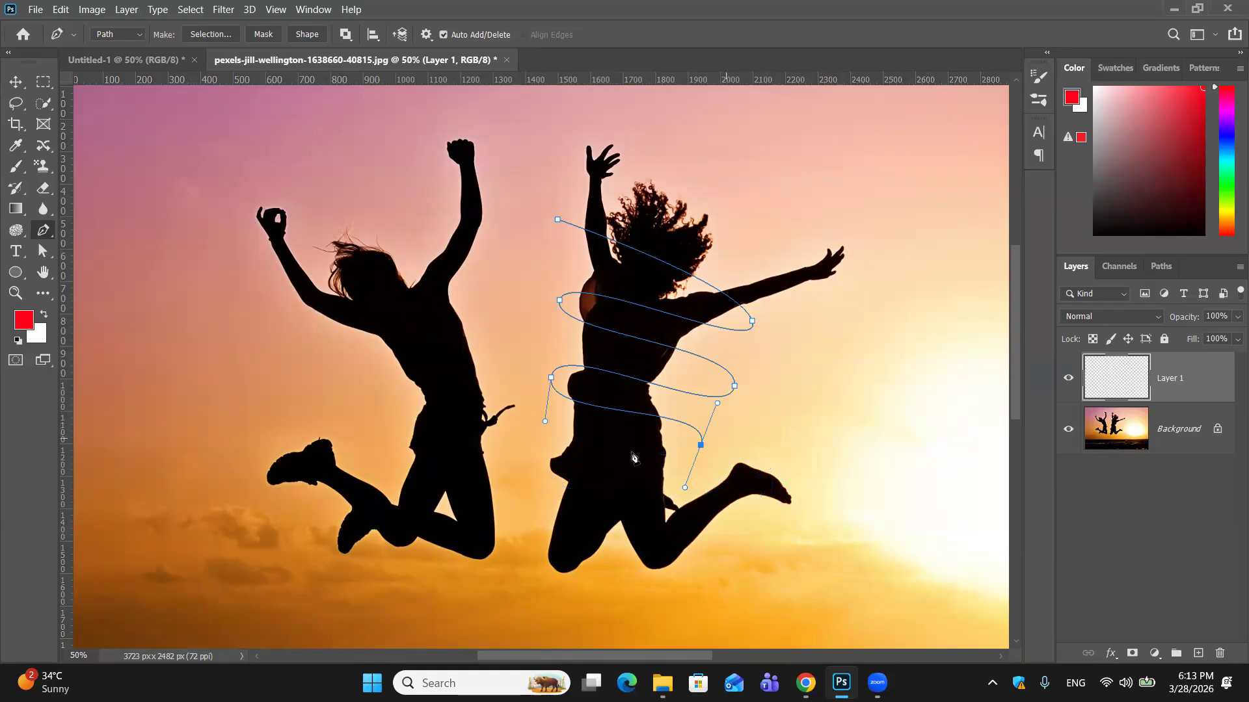
drag(541, 463, 542, 503)
mouse_move(789, 461)
mouse_down()
mouse_move(778, 480)
mouse_move(797, 435)
mouse_move(778, 466)
mouse_move(780, 485)
mouse_move(799, 463)
mouse_move(794, 481)
mouse_up()
drag(621, 543, 626, 579)
key(ctrl+z)
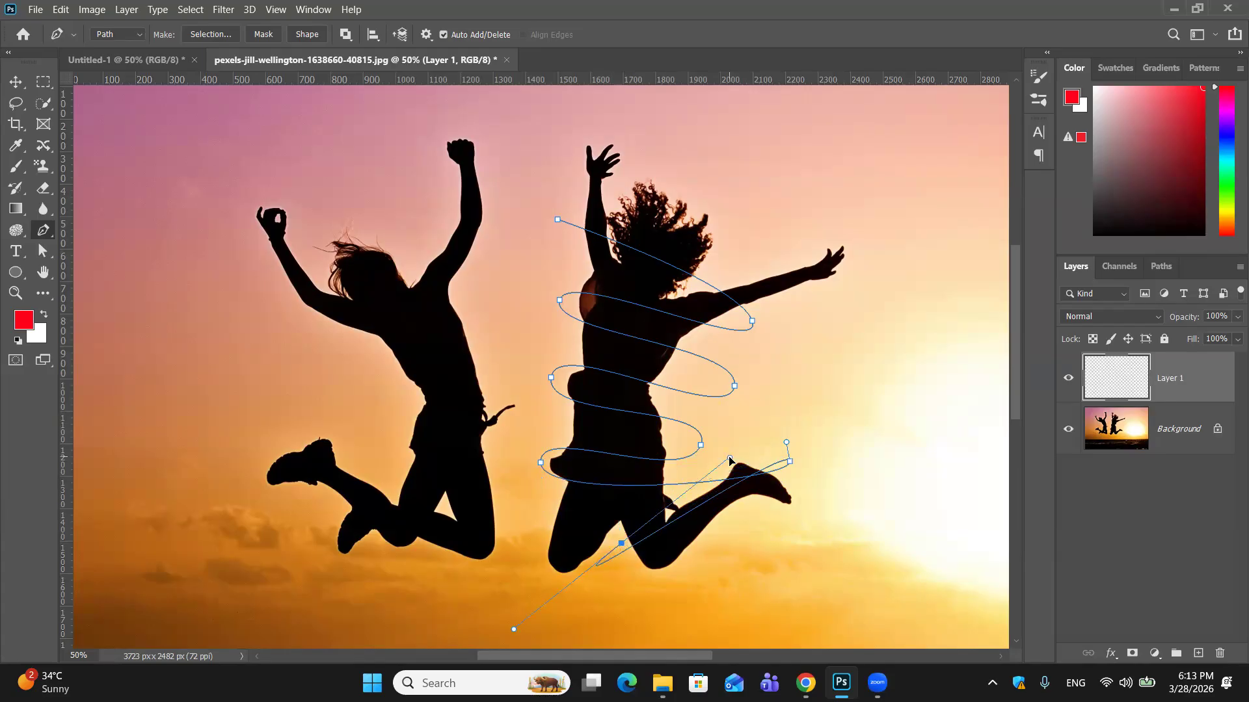
key(ctrl+z)
key(ctrl+z)
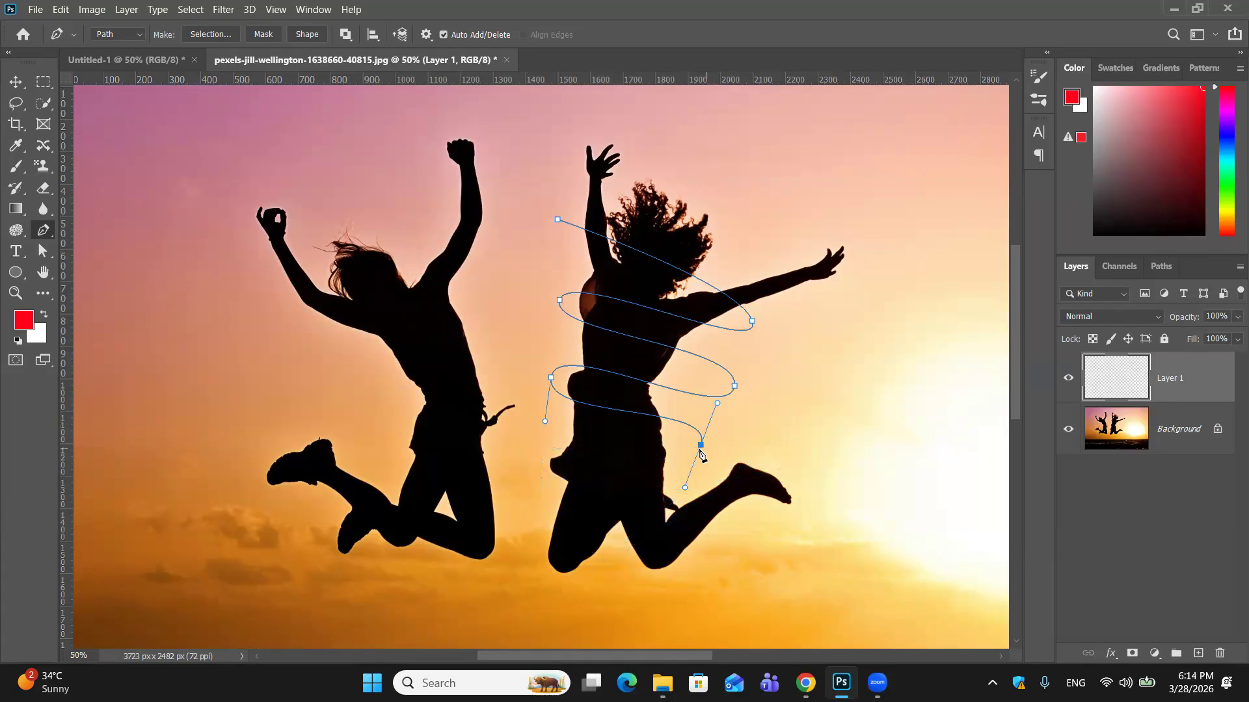
Curve the path back across the right silhouette's hips to a smooth point just outside the skirt's left edge.
click(543, 454)
drag(543, 454, 524, 506)
click(753, 468)
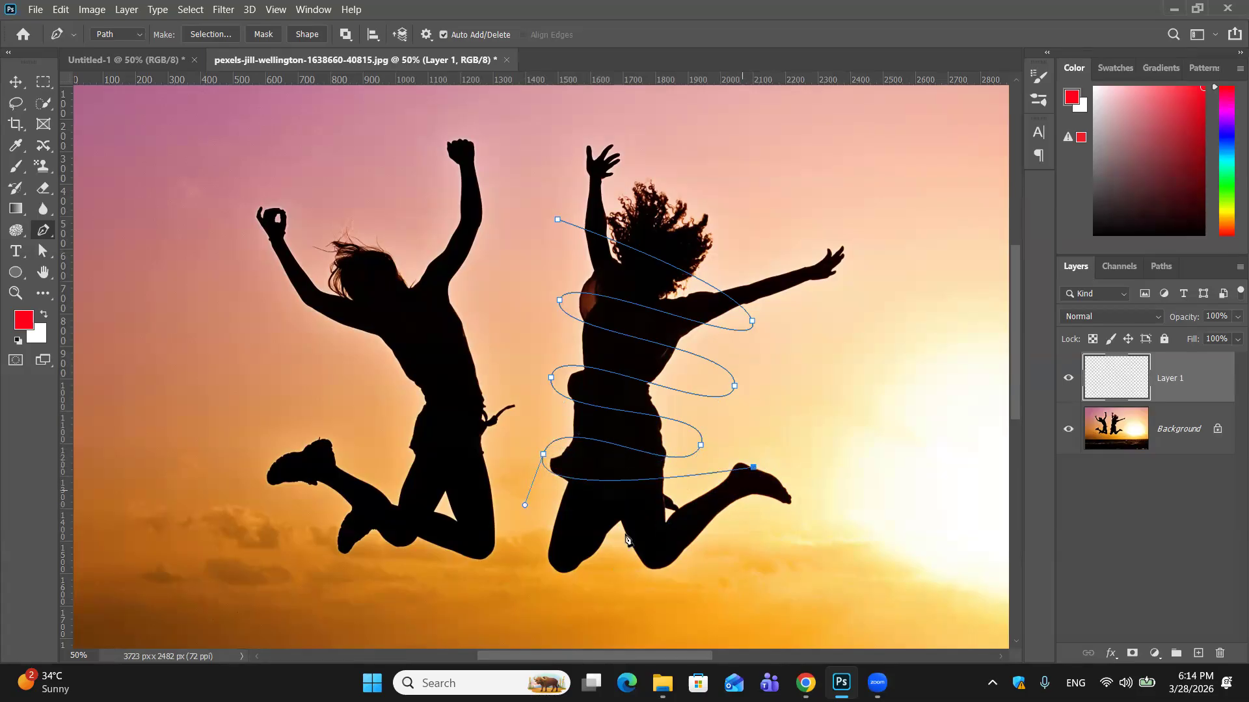
drag(622, 532, 620, 564)
key(ctrl+z)
key(ctrl+z)
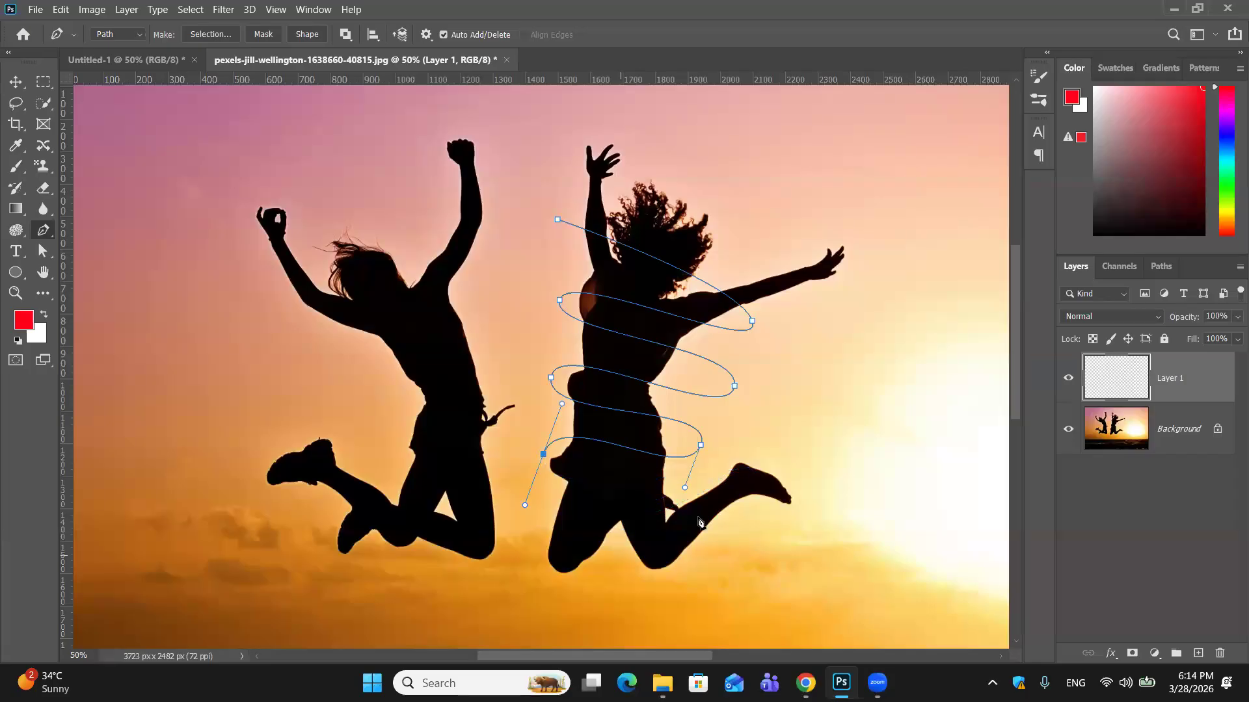
drag(771, 461, 771, 475)
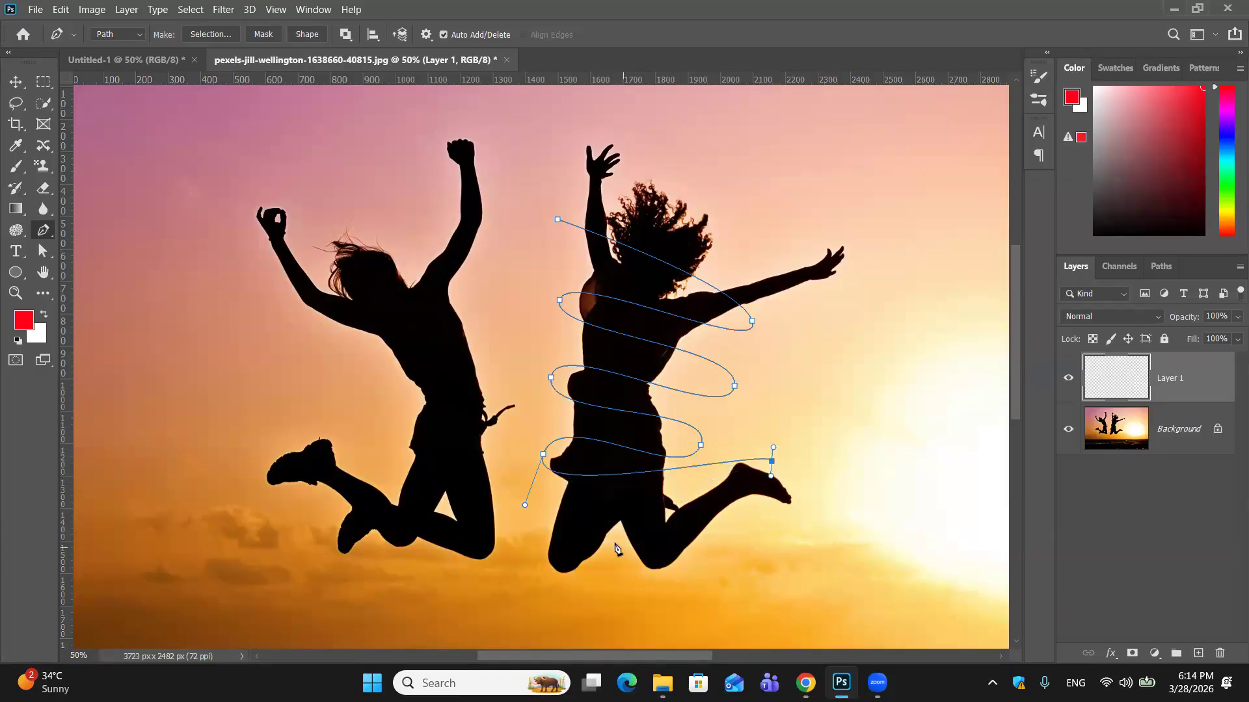
drag(617, 542, 619, 564)
key(ctrl+z)
key(ctrl+z)
Wind the path across the right silhouette's thighs to the raised foot, end it between the legs, and deselect it.
drag(724, 469, 722, 491)
drag(623, 537, 624, 581)
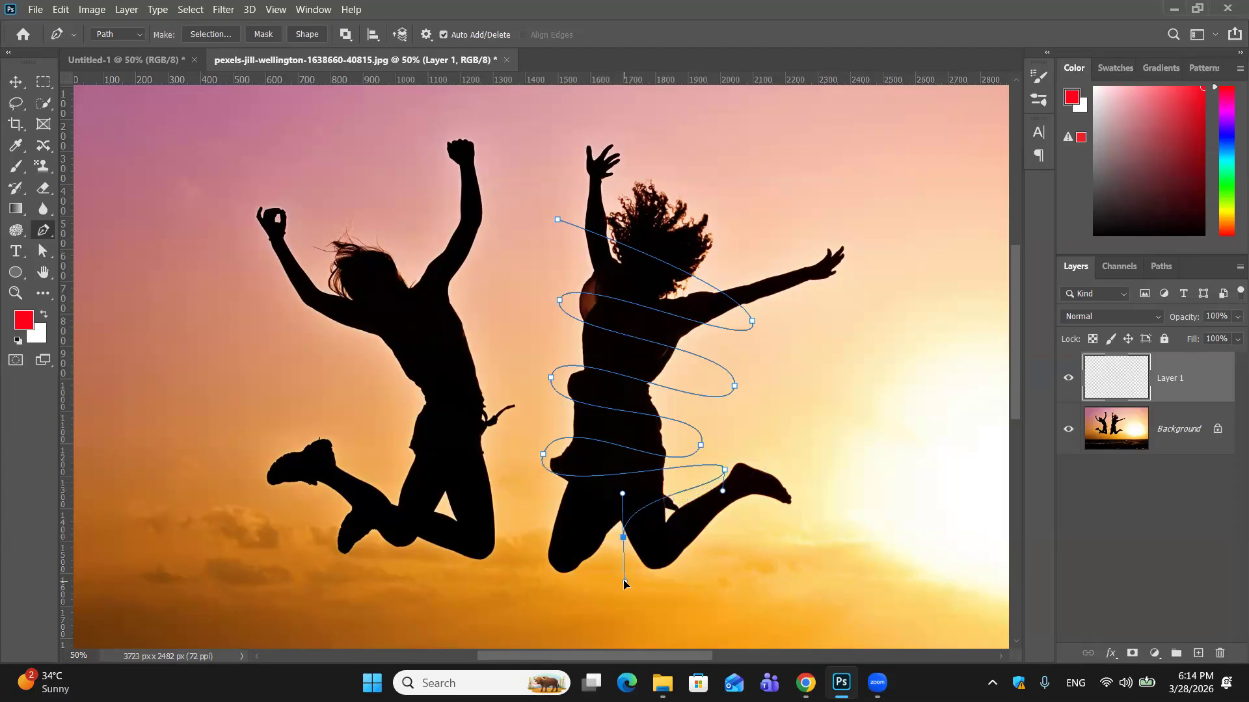
click(840, 536)
key(ctrl+z)
ctrl+click(524, 287)
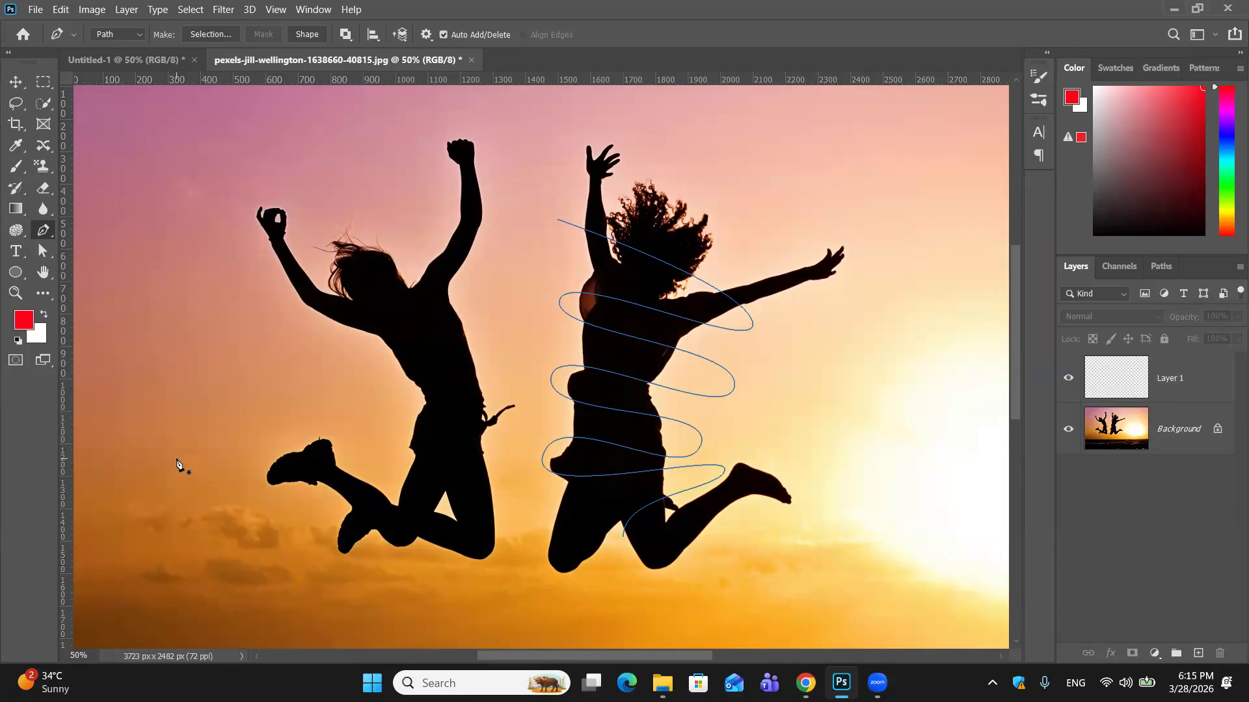
Draw a second curved path winding around the left silhouette, from beside the raised arm across the torso to the waist.
click(447, 220)
drag(362, 357, 407, 357)
click(496, 306)
drag(496, 307, 491, 359)
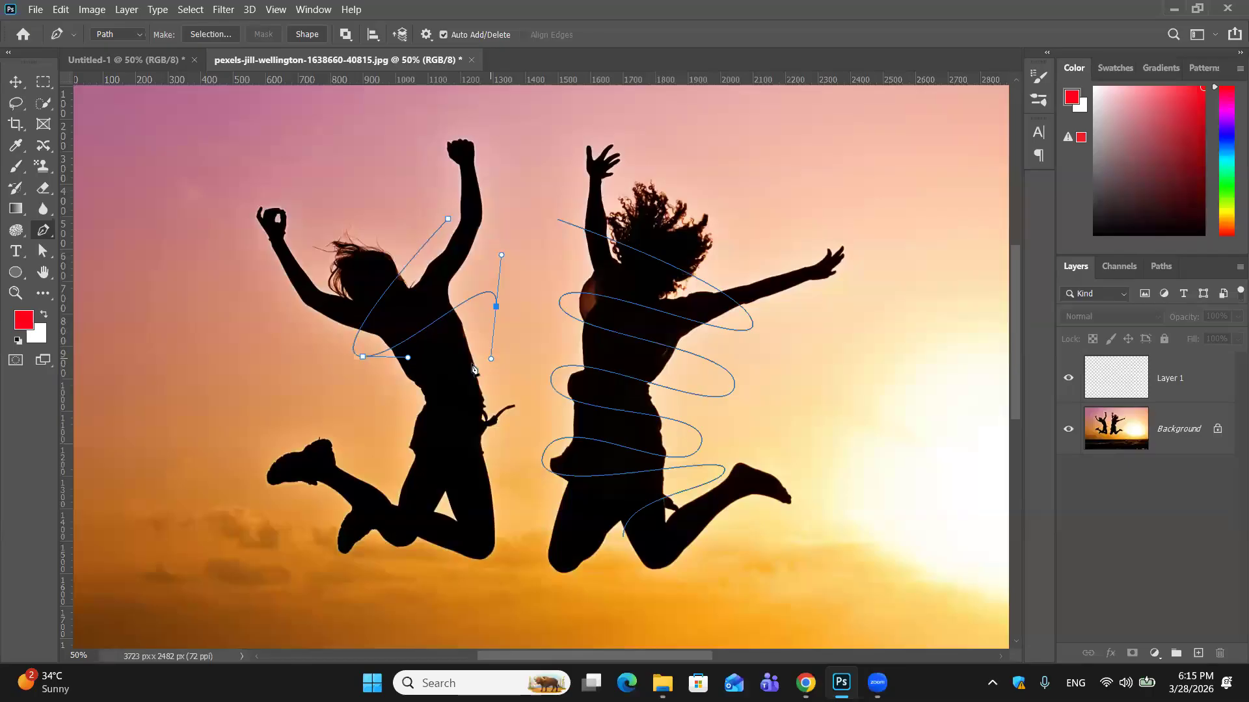
drag(400, 400, 387, 429)
drag(524, 404, 515, 440)
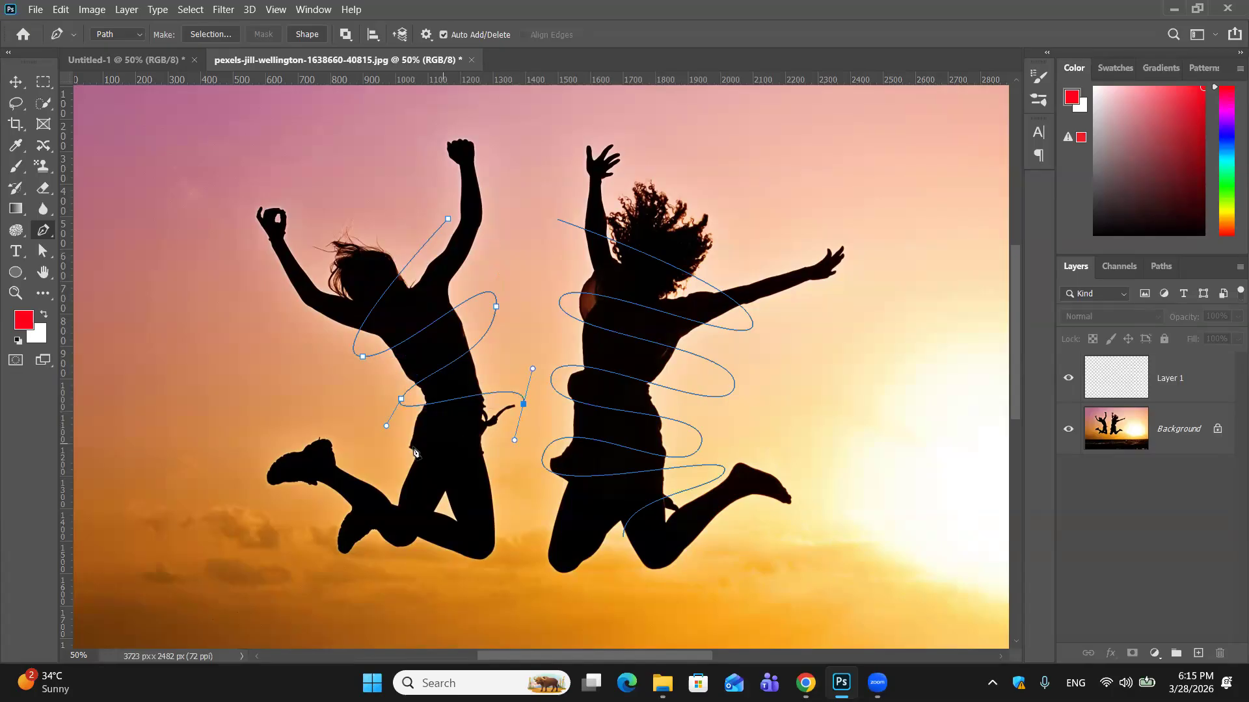
drag(391, 451, 380, 481)
drag(425, 550, 424, 591)
key(ctrl+z)
key(ctrl+z)
Finish the left silhouette's path around the hip and down to the lower legs, deselect it, and choose the path selection arrow.
drag(400, 451, 397, 496)
click(421, 558)
ctrl+click(510, 249)
click(43, 251)
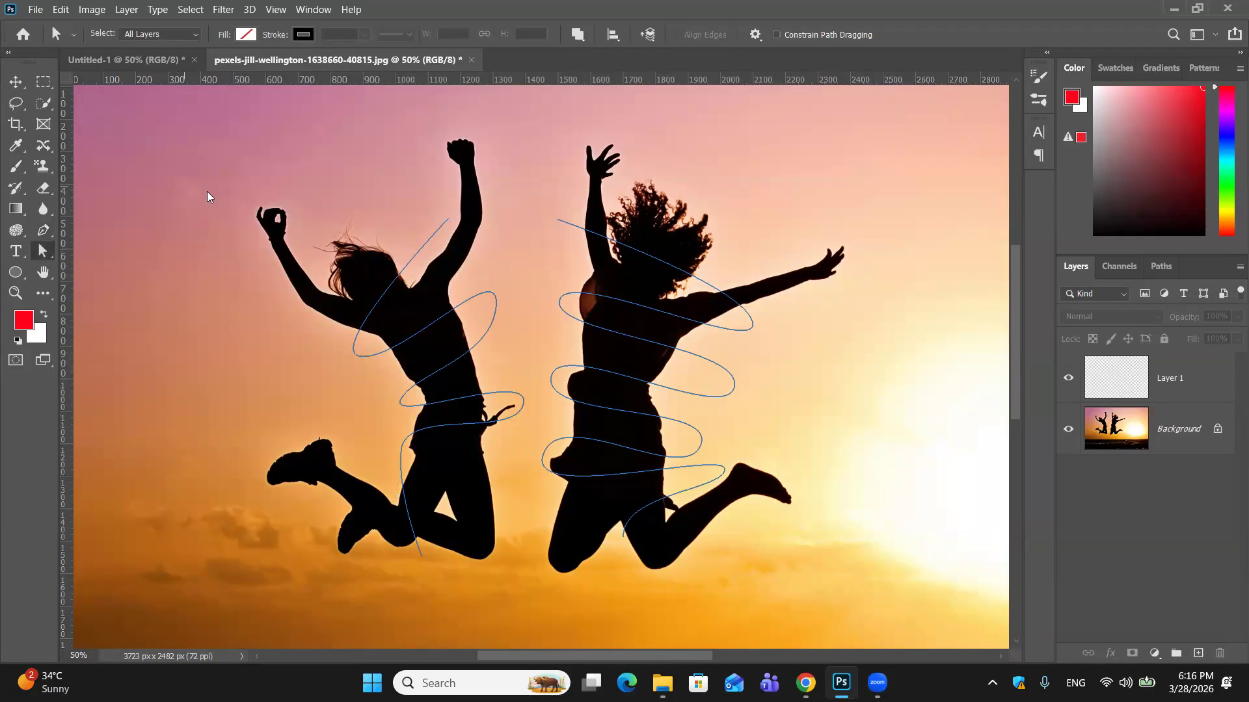
Make Layer 1 the active layer and select both spiral paths around the silhouettes.
drag(550, 167, 870, 549)
right_click(599, 390)
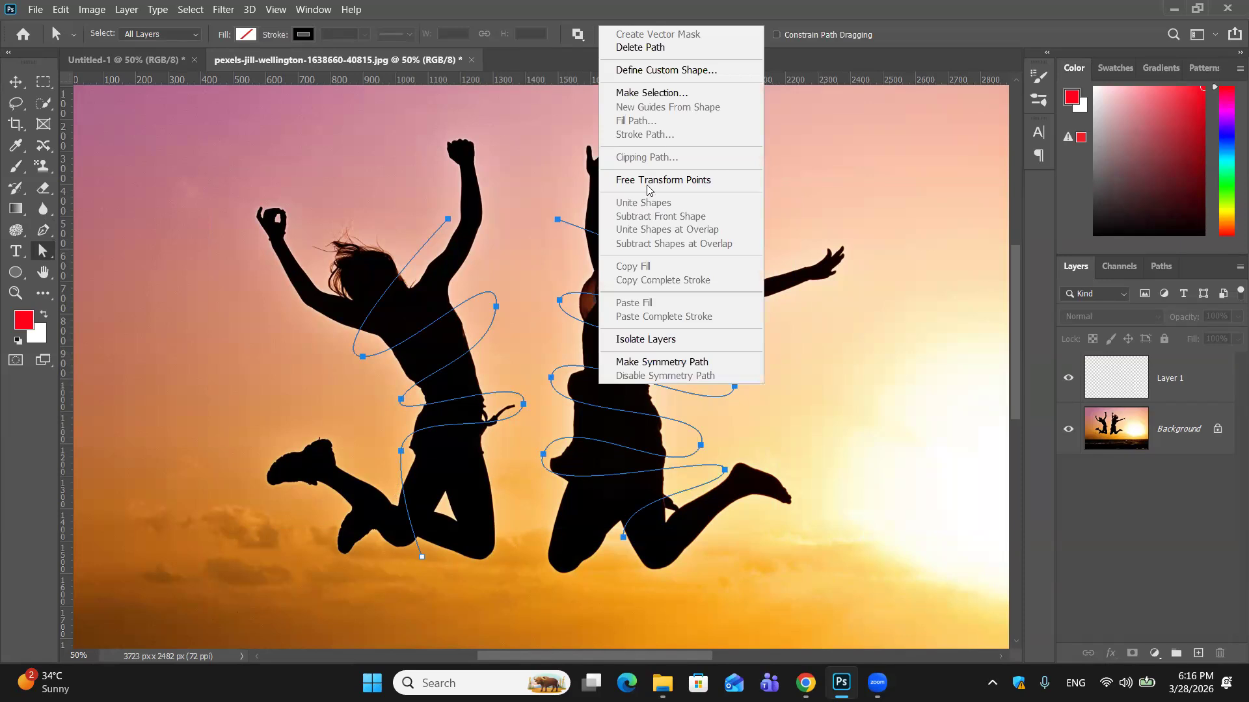
click(1213, 395)
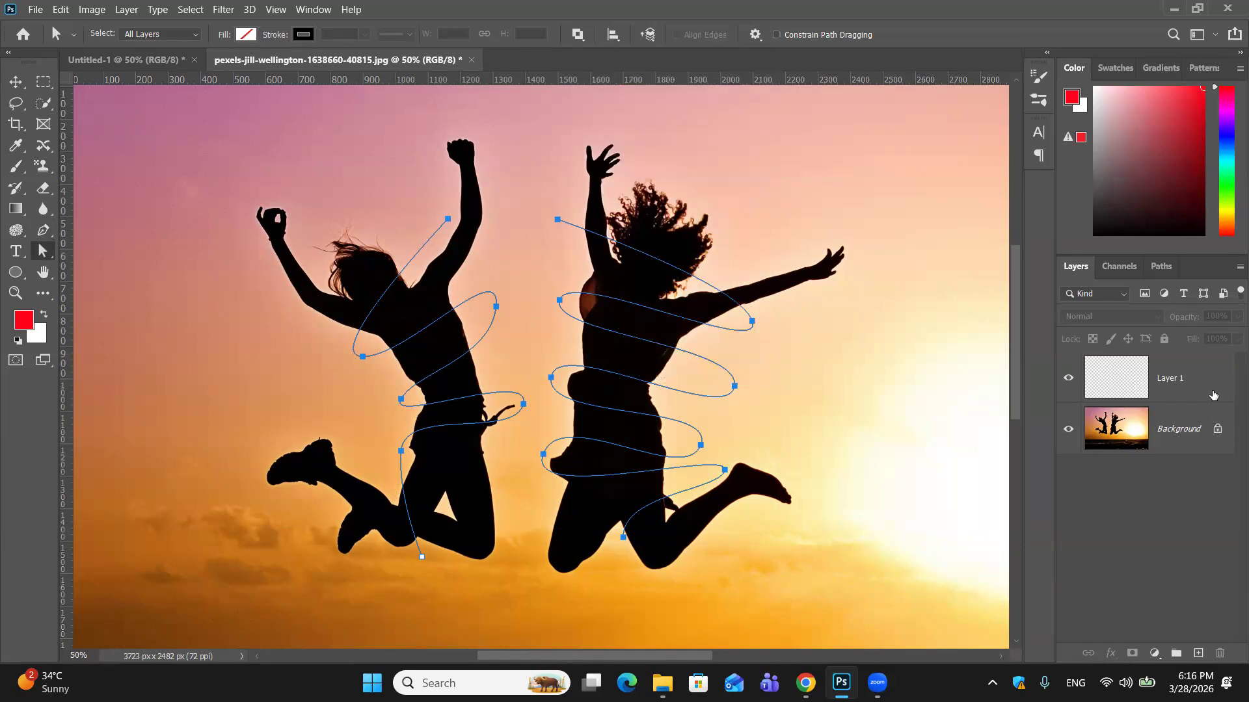
click(1213, 395)
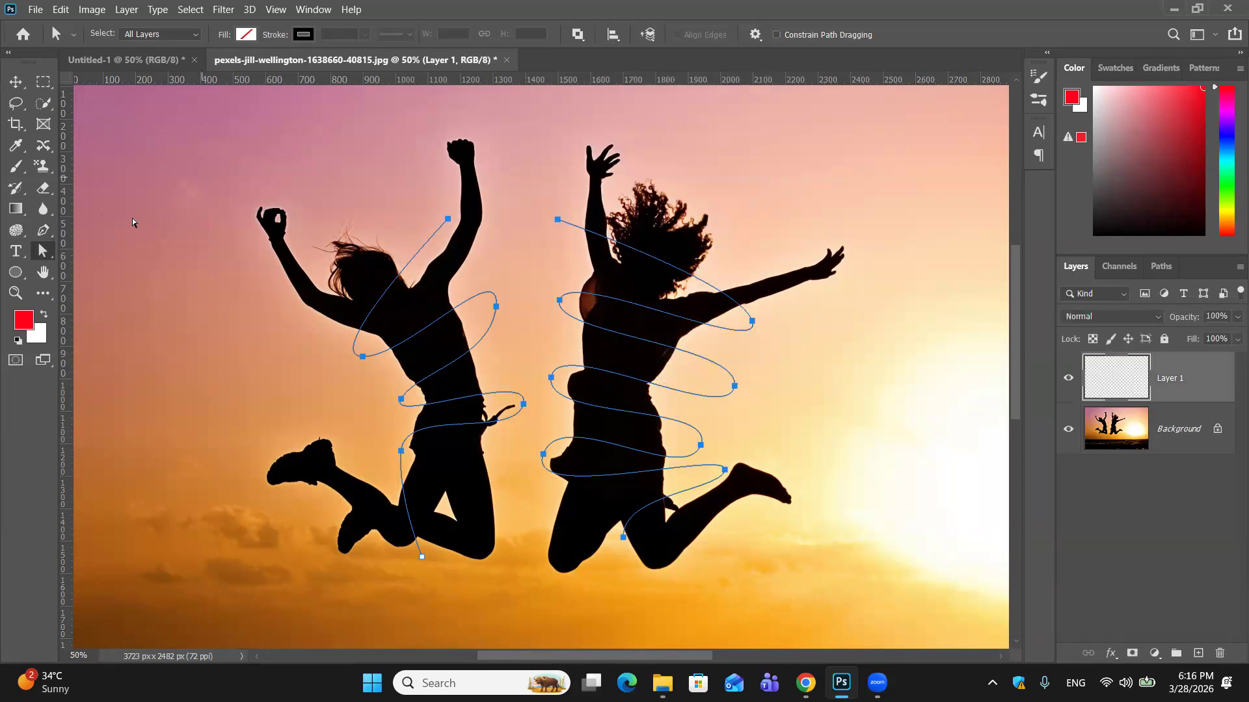
drag(653, 199, 901, 580)
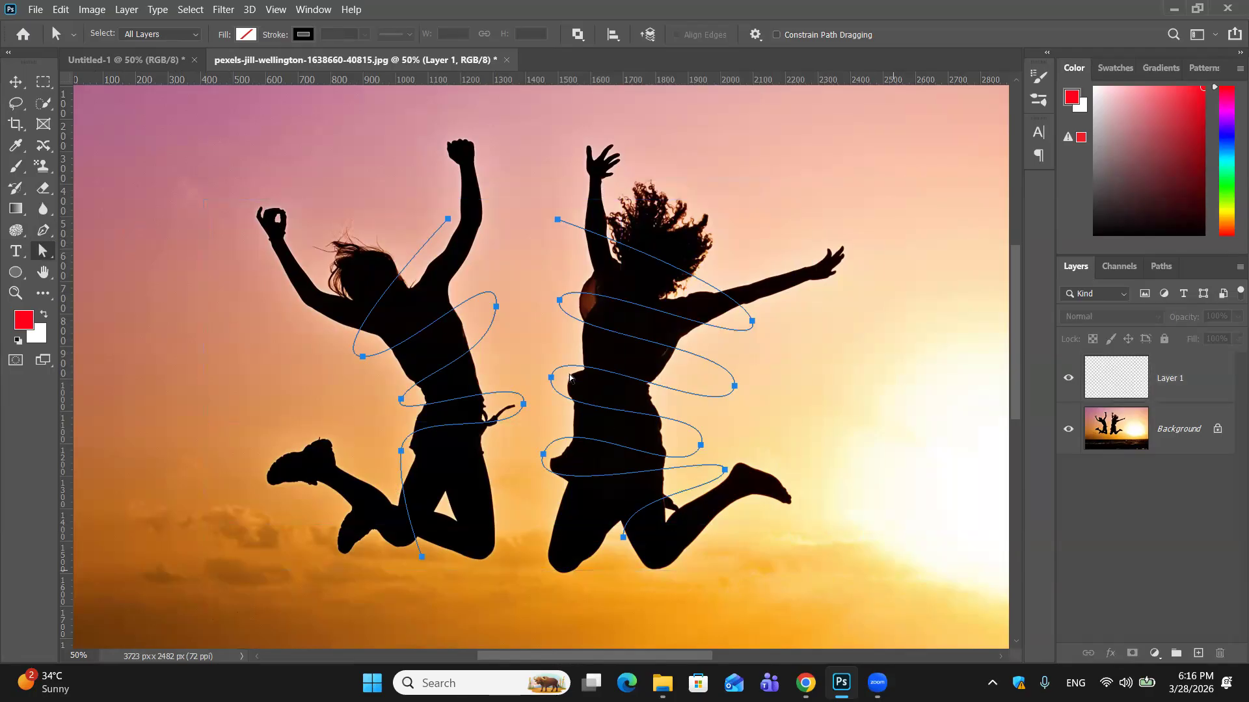
click(1192, 384)
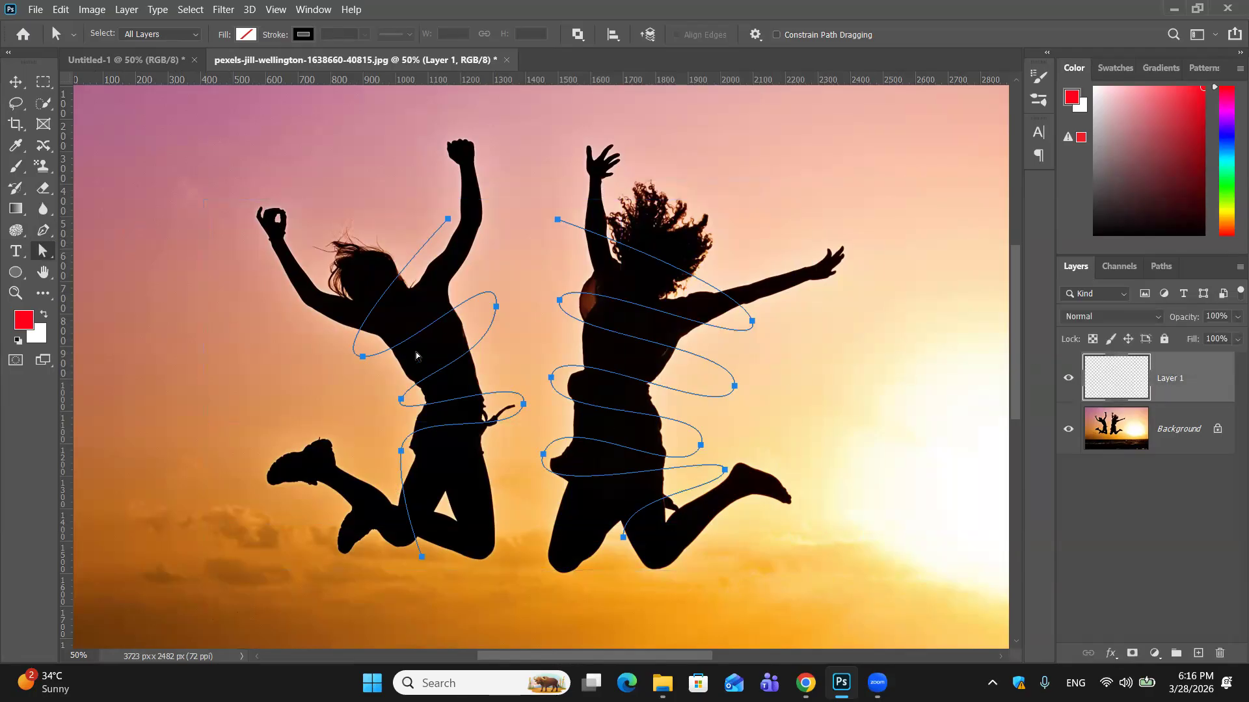
Try stroking both paths in red with the 50 px brush and Simulate Pressure, and undo the stroke.
right_click(591, 299)
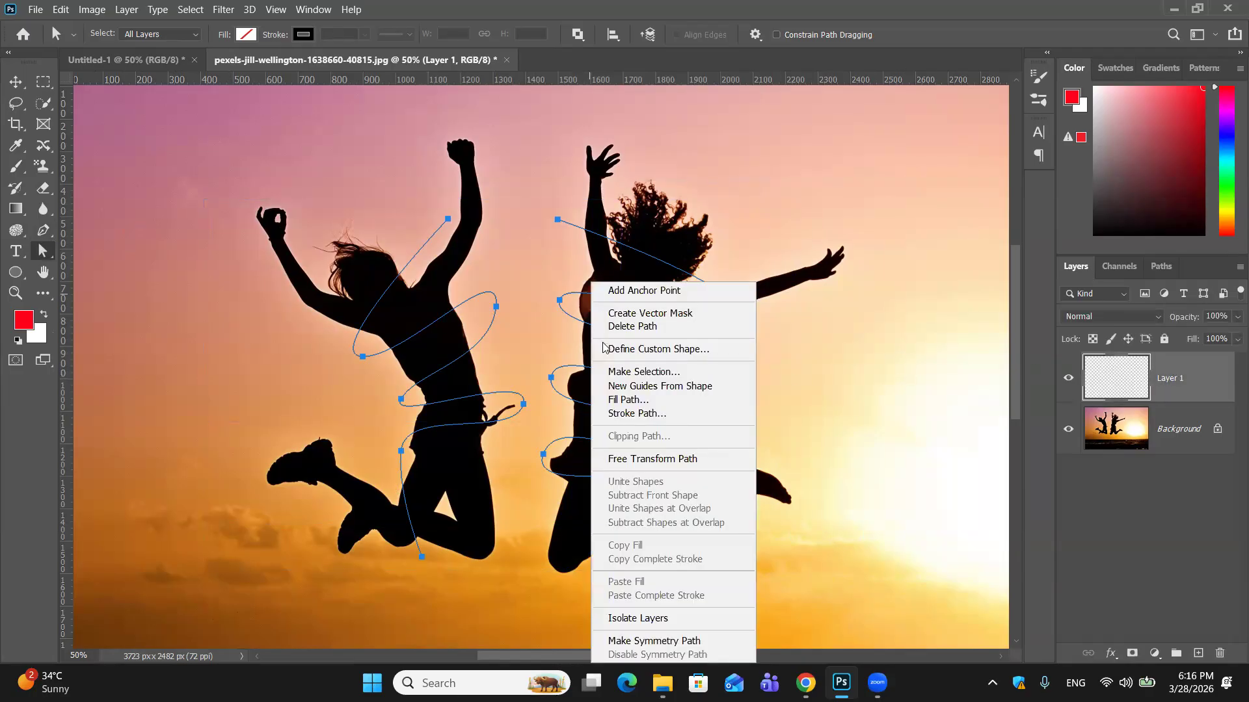
click(617, 415)
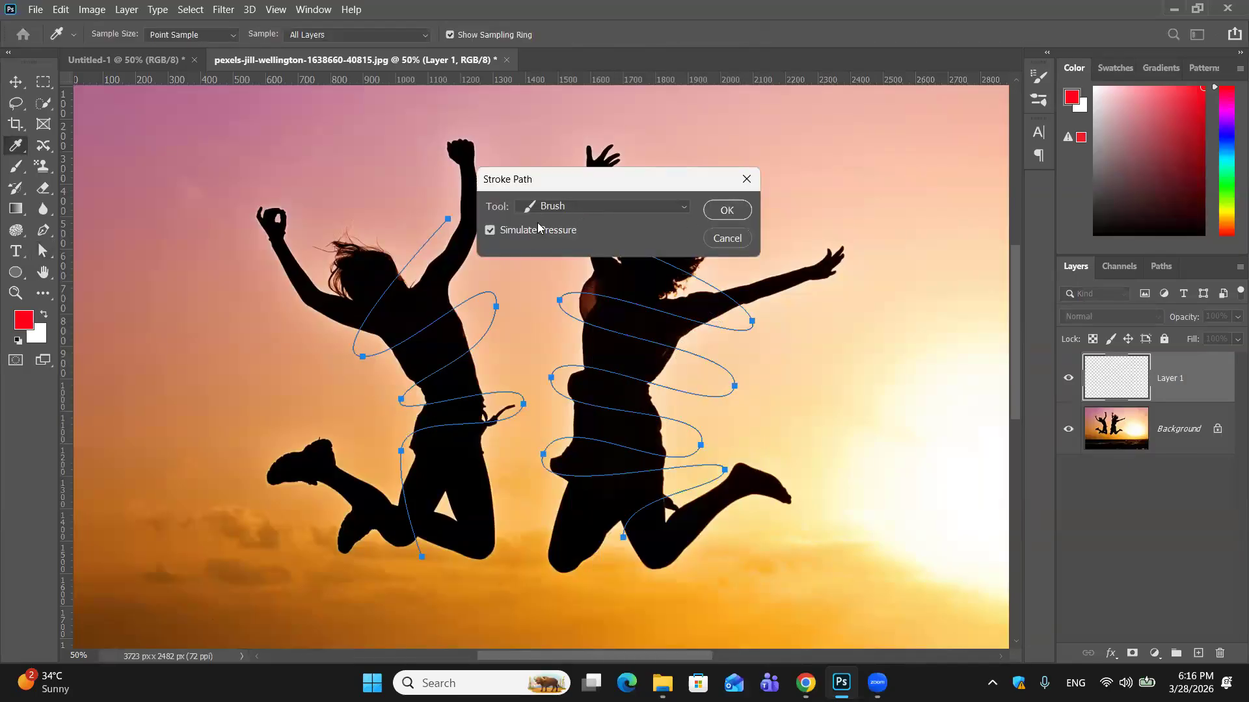
click(746, 210)
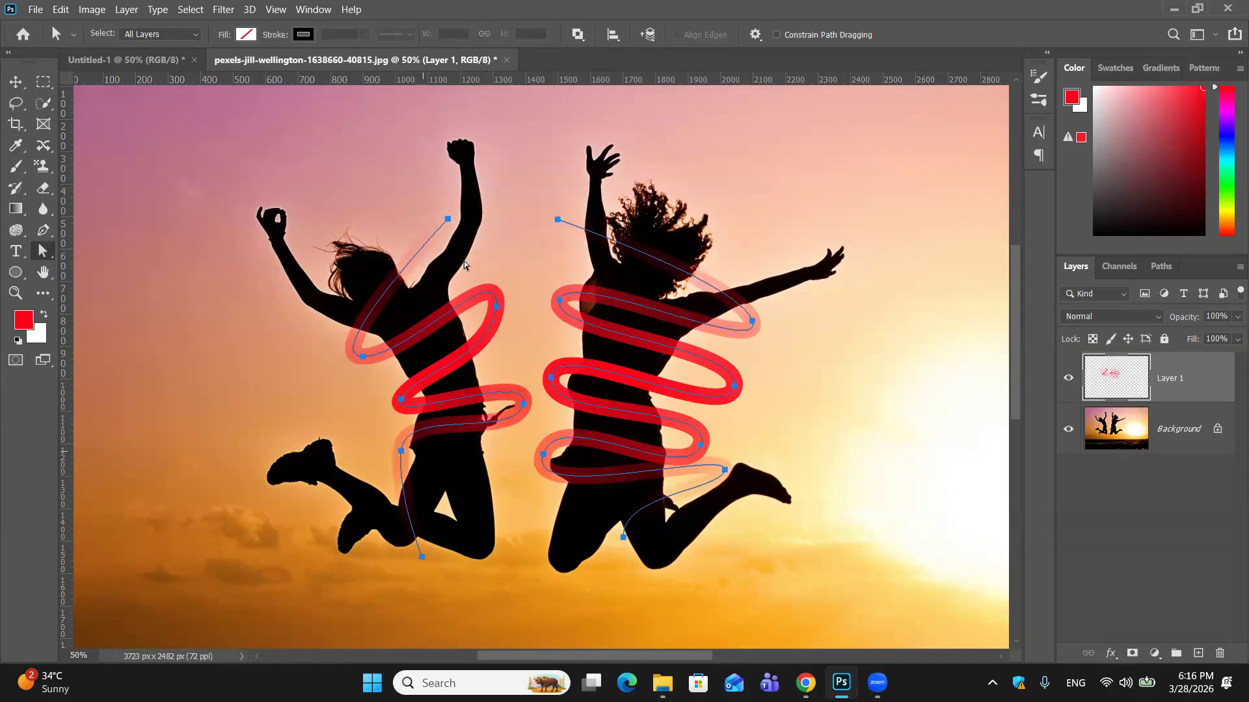
key(ctrl+z)
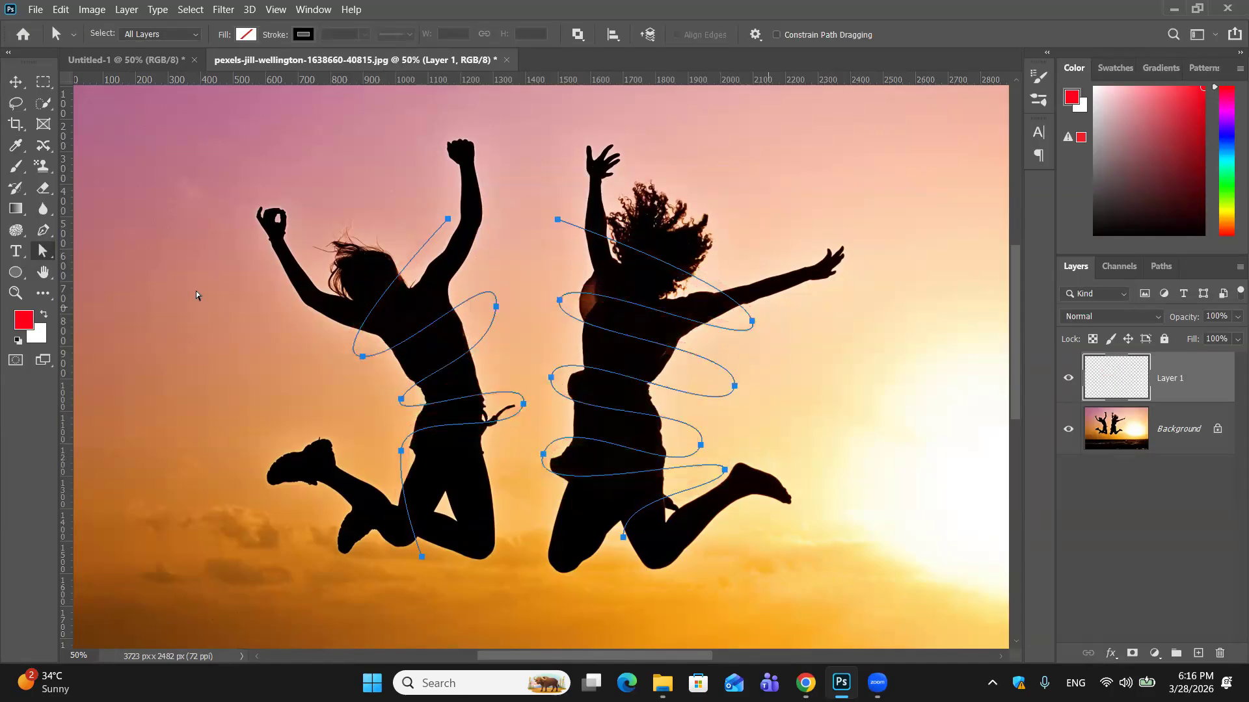
Reduce the Brush tool's size to 18 px.
click(17, 168)
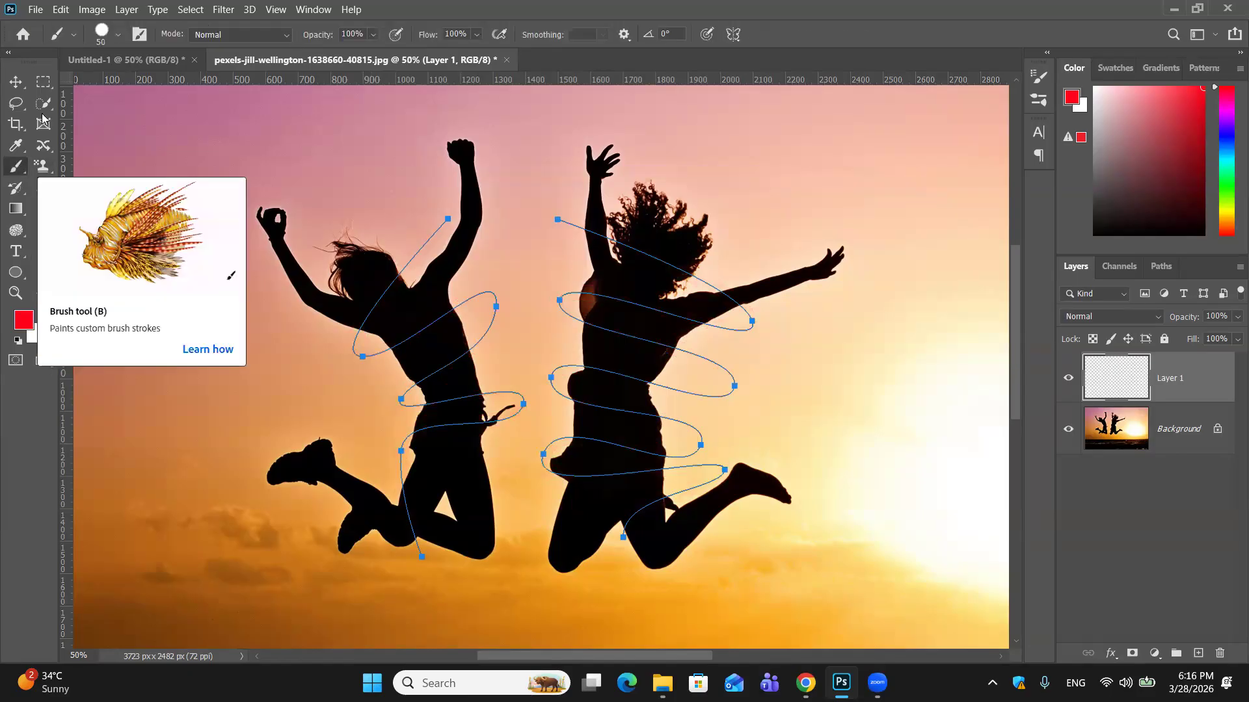
click(103, 34)
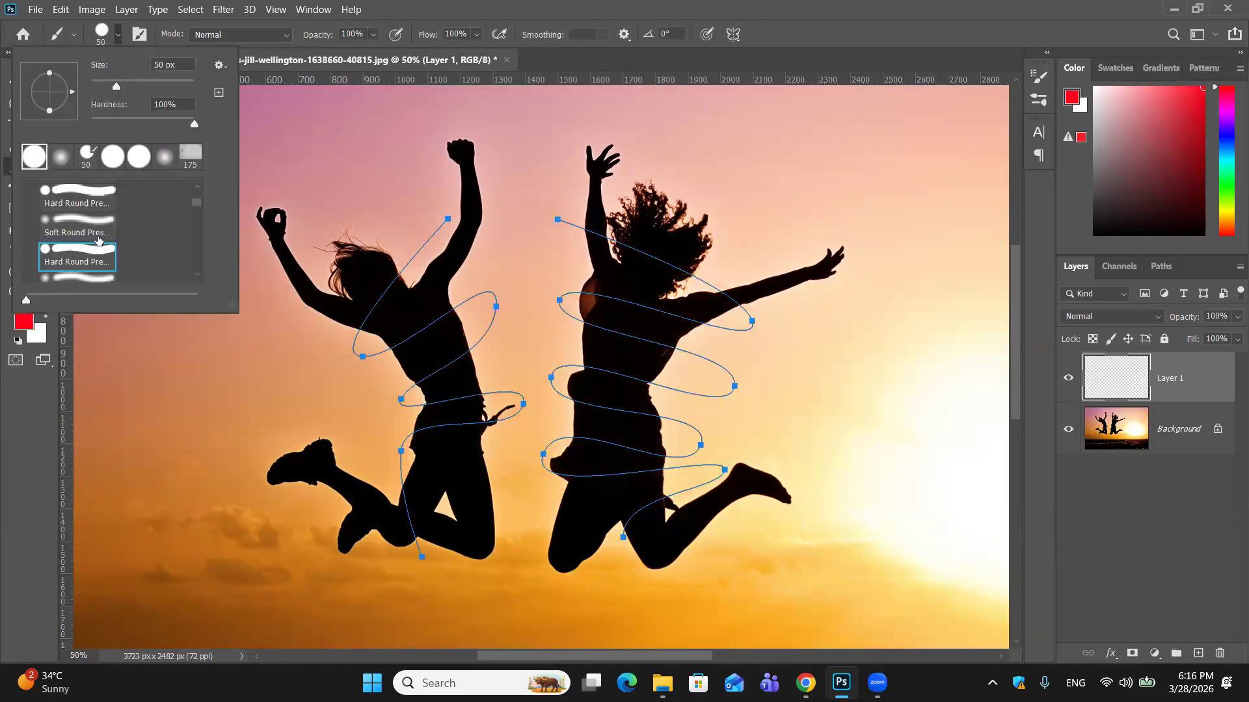
drag(116, 86, 100, 88)
click(393, 186)
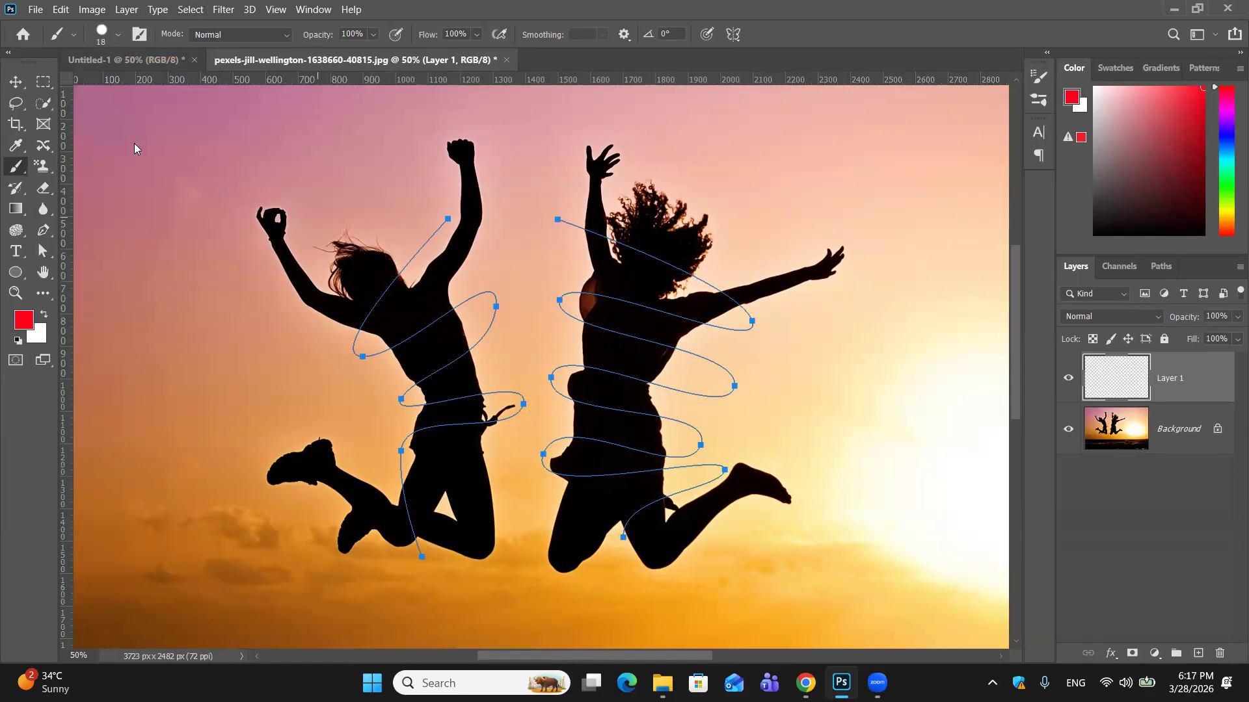
Stroke both selected paths in red with the 18 px brush.
click(43, 251)
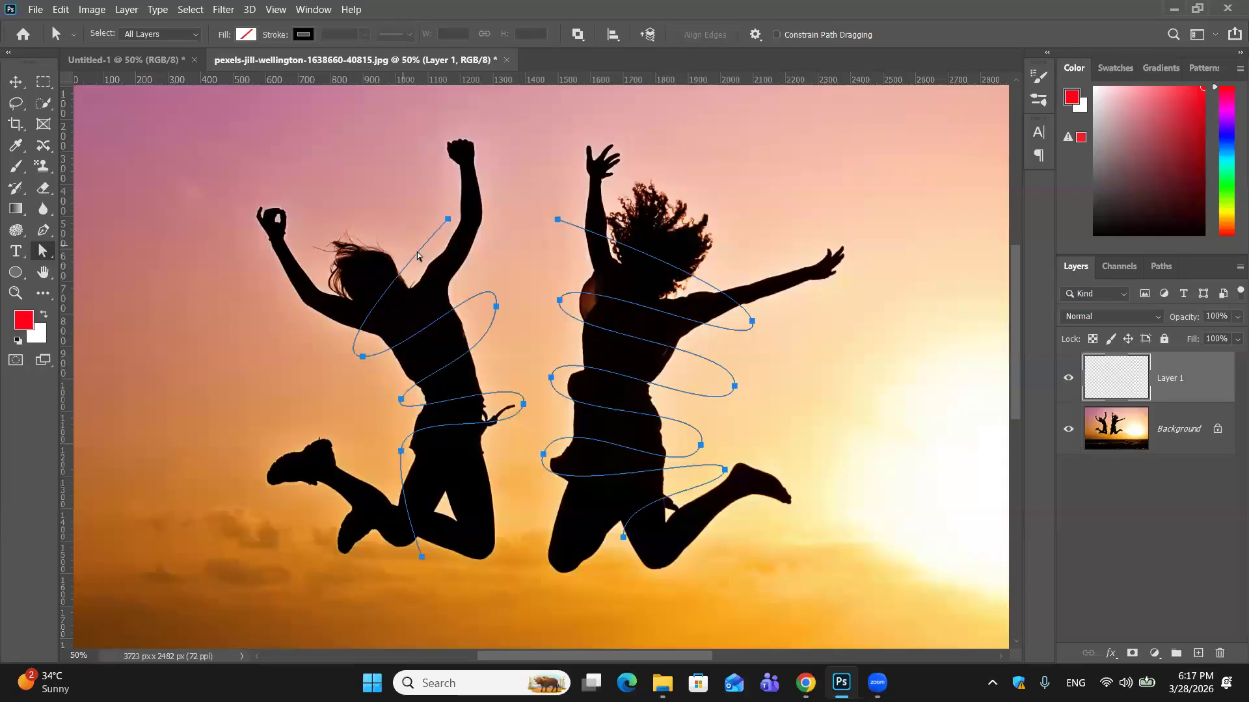
right_click(418, 255)
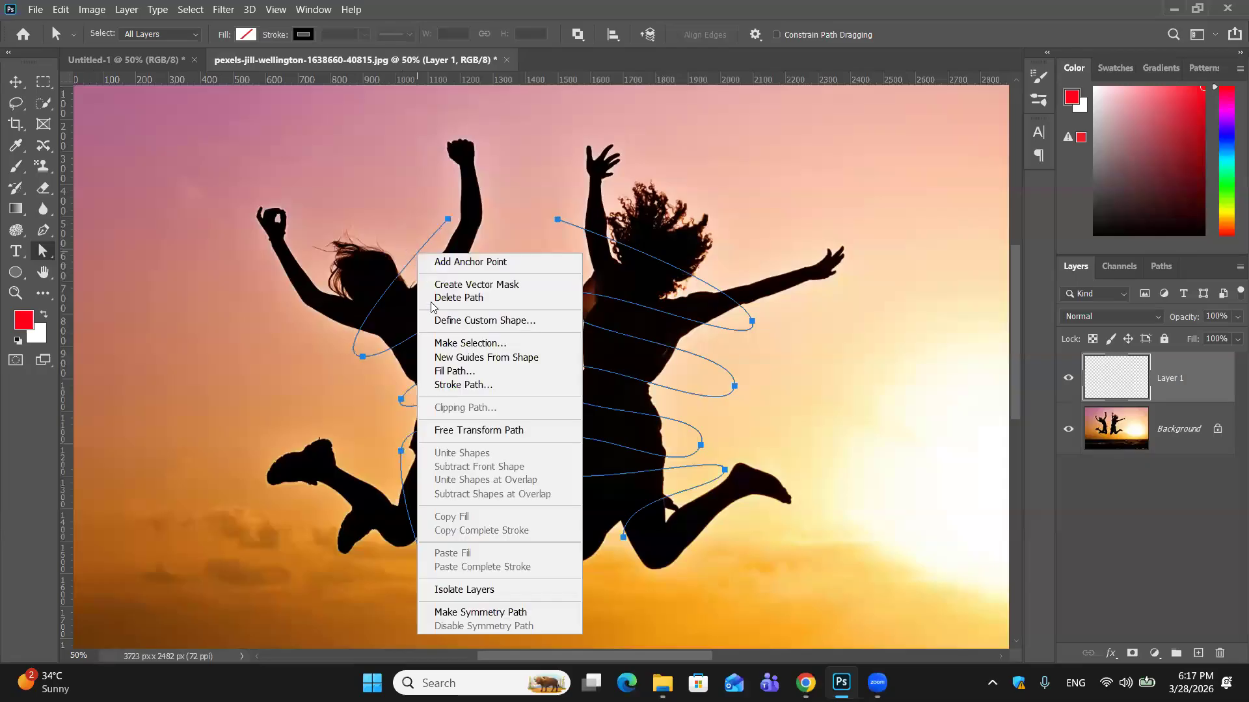
click(453, 389)
click(741, 208)
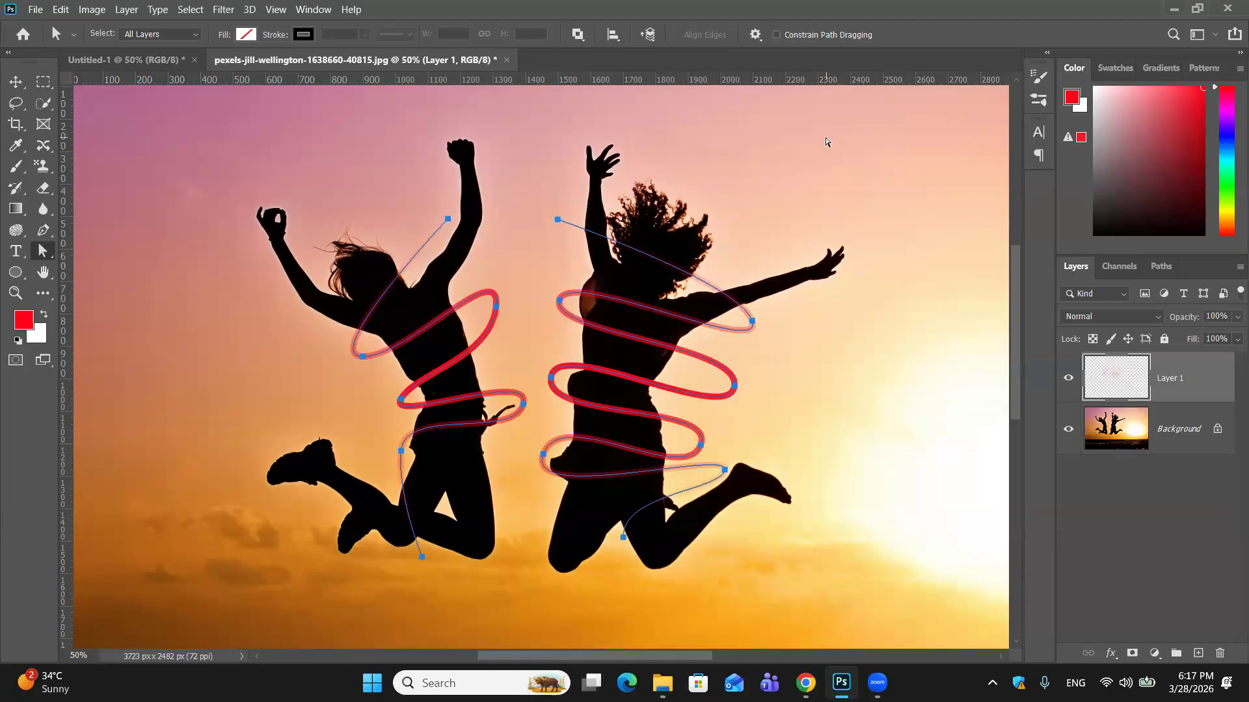
Set the foreground color to white (ffffff) and undo the red stroke on the paths.
click(32, 322)
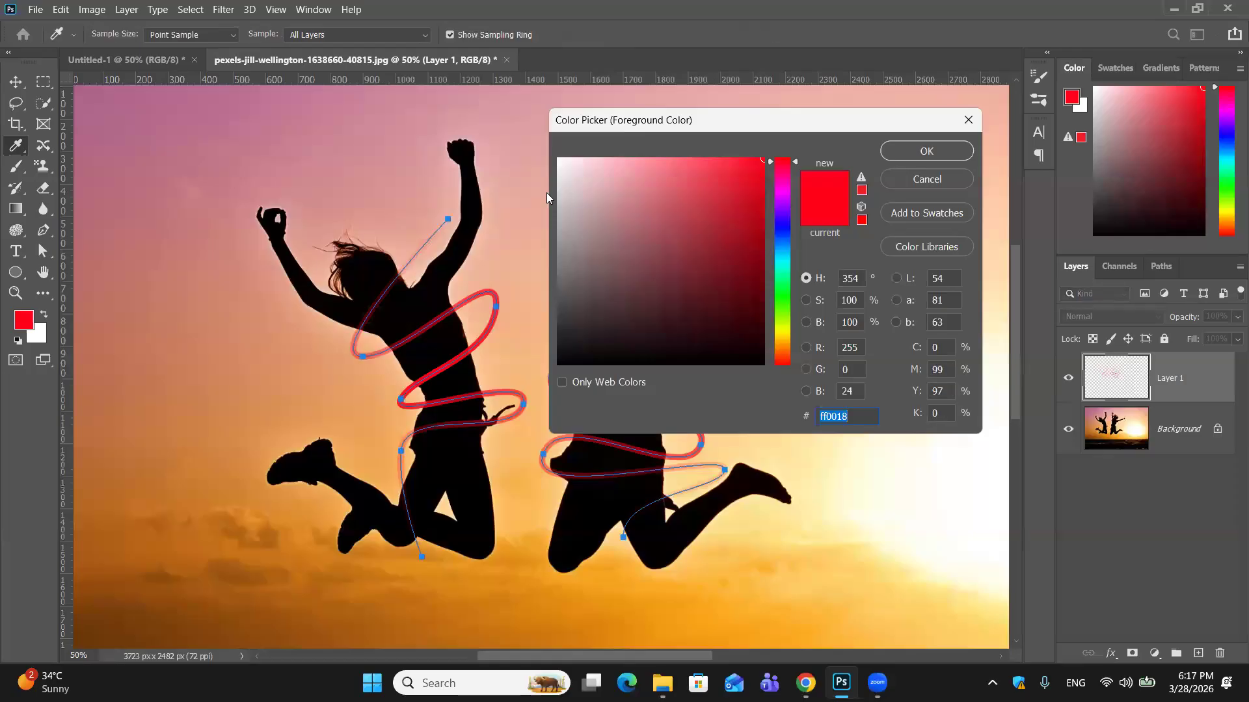
drag(567, 177, 559, 159)
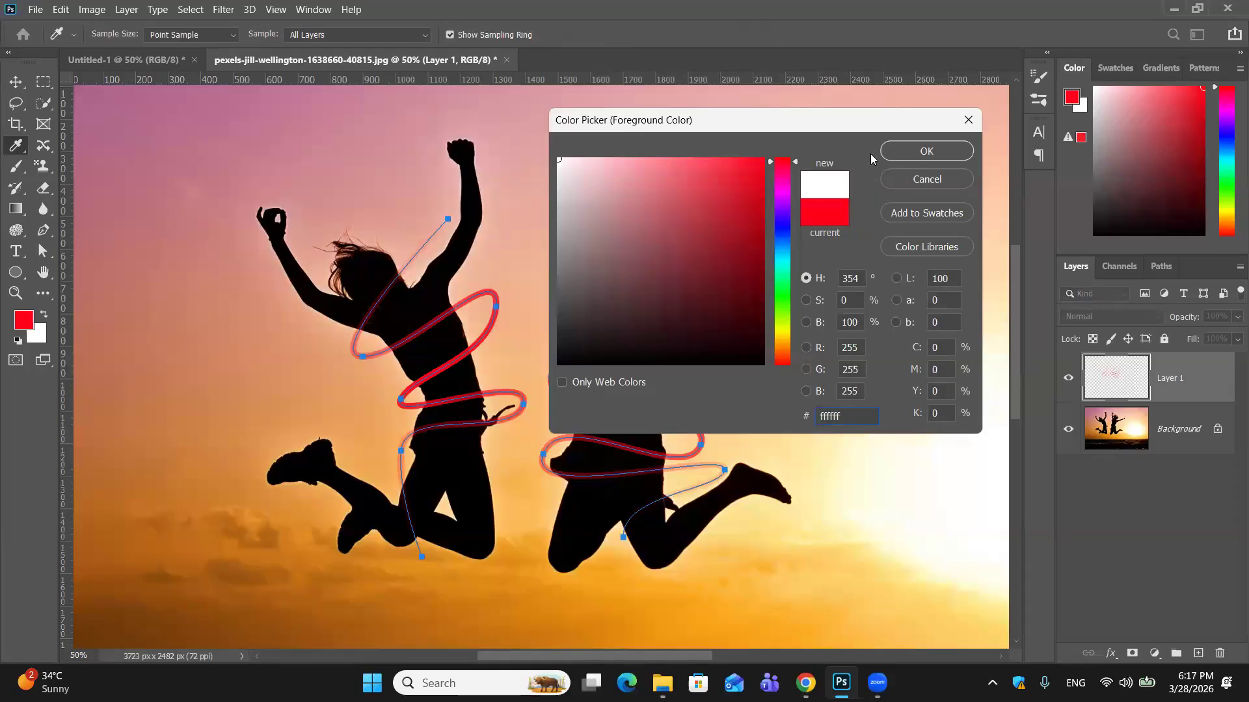
click(890, 158)
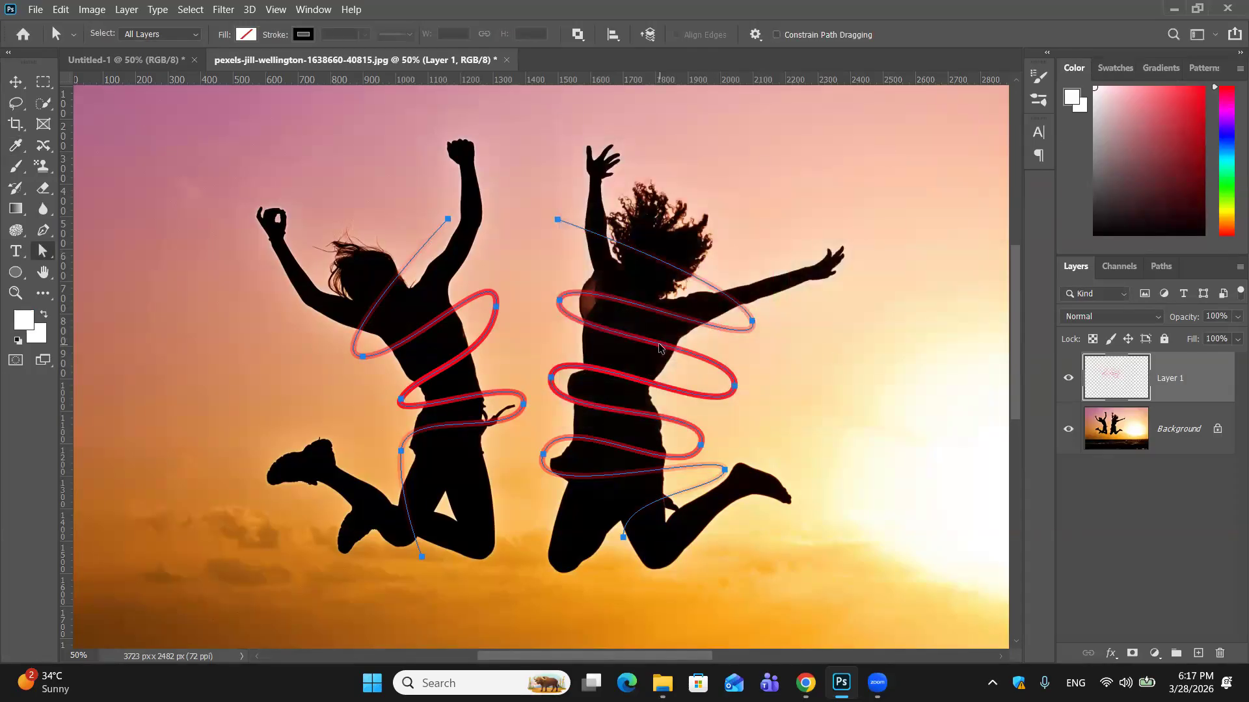
key(ctrl+z)
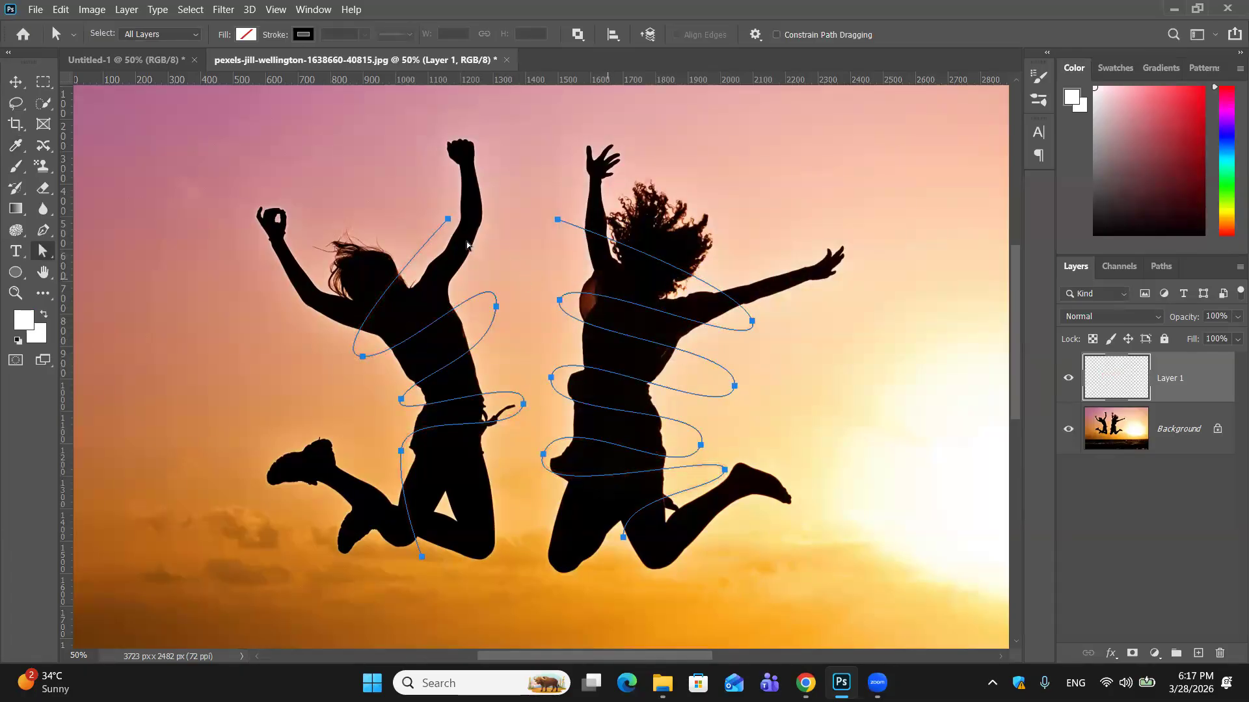
right_click(395, 215)
click(440, 322)
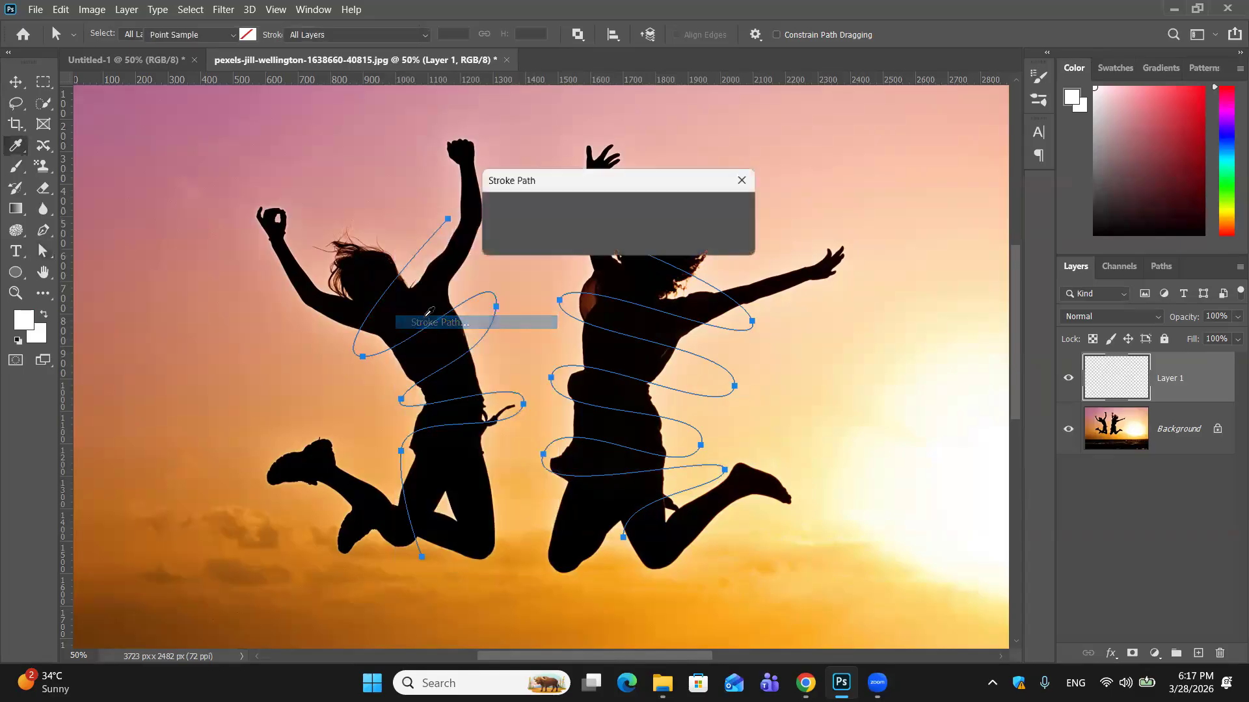
click(727, 238)
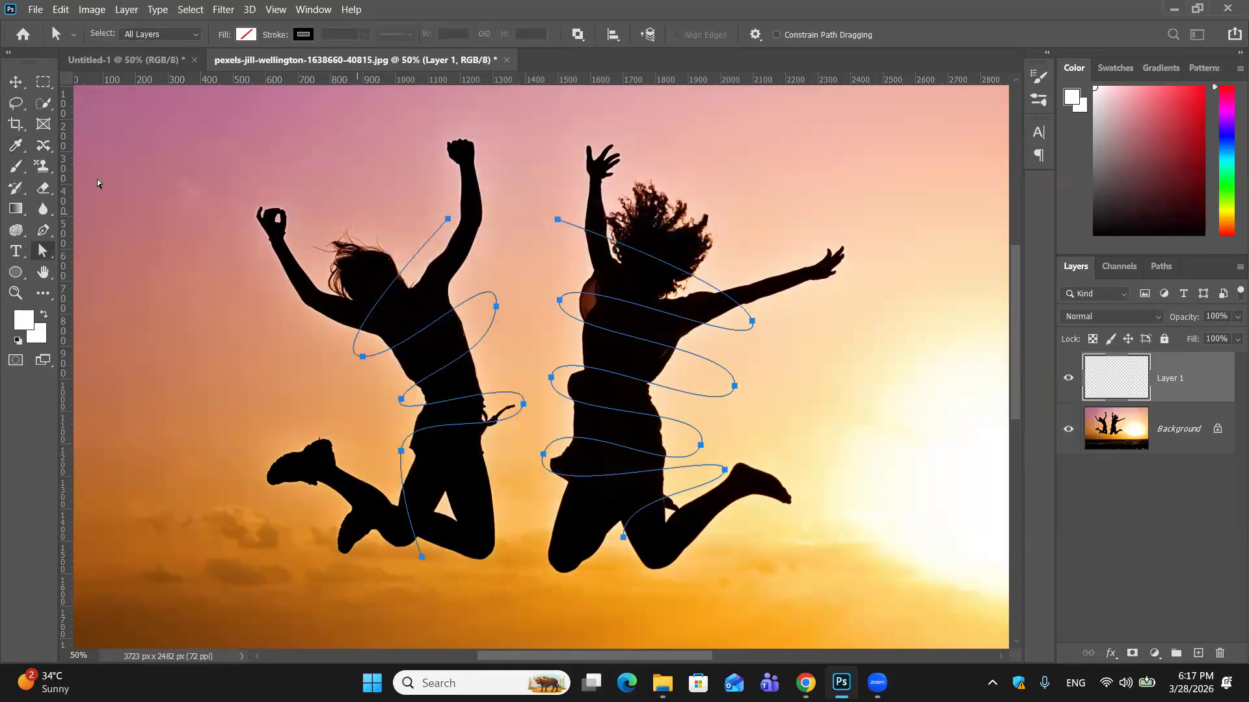
Increase the Brush tool's size to 25 px.
click(17, 150)
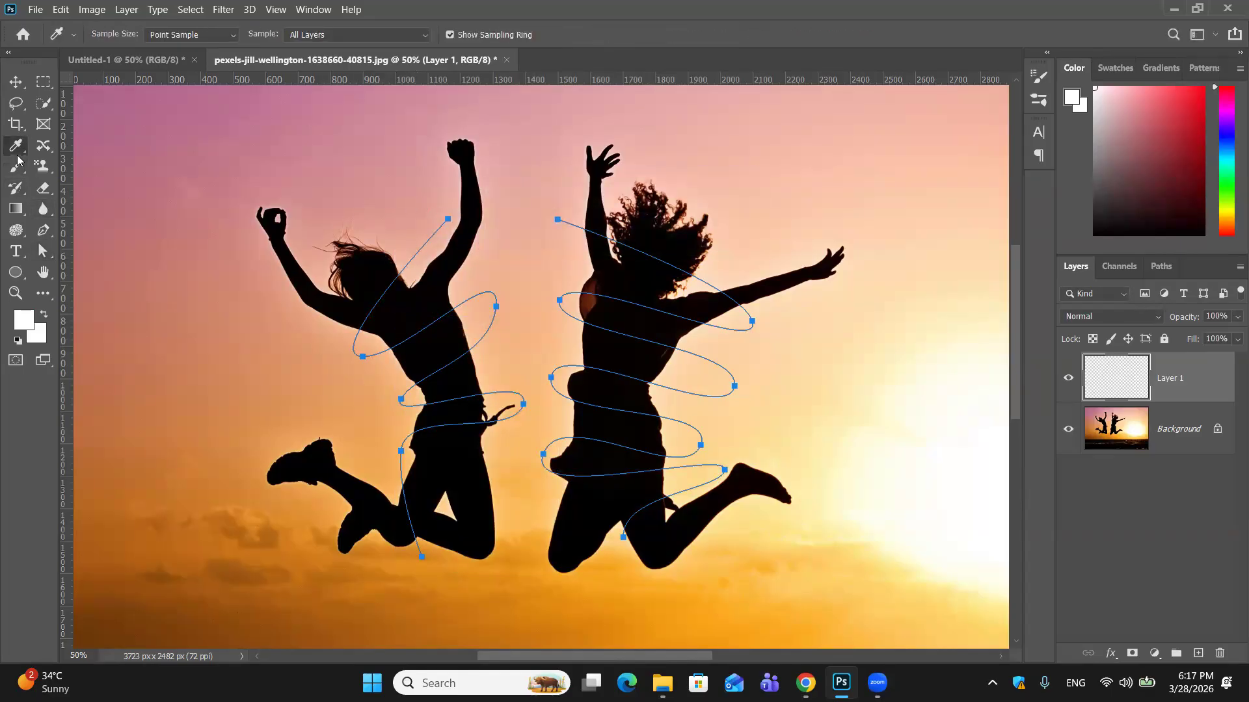
click(17, 165)
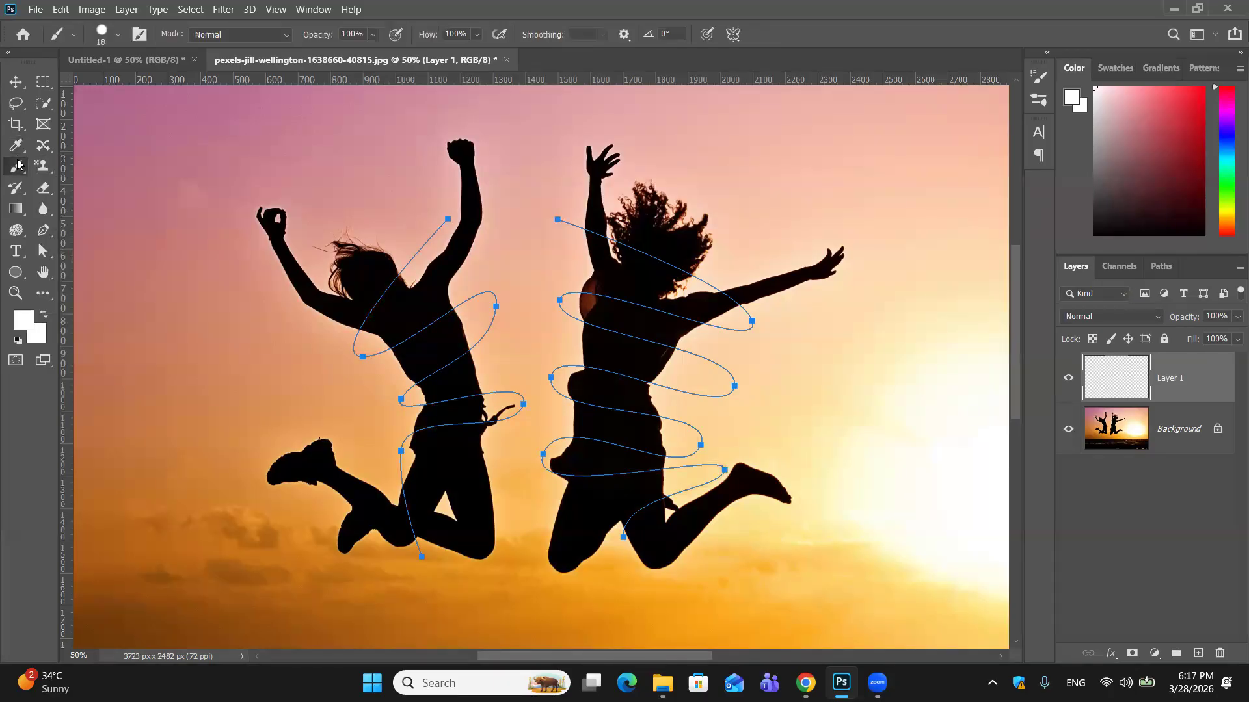
key(bracketright)
key(bracketleft)
Try stroking both paths in white with the 25 px brush and Simulate Pressure, and undo the stroke.
click(43, 251)
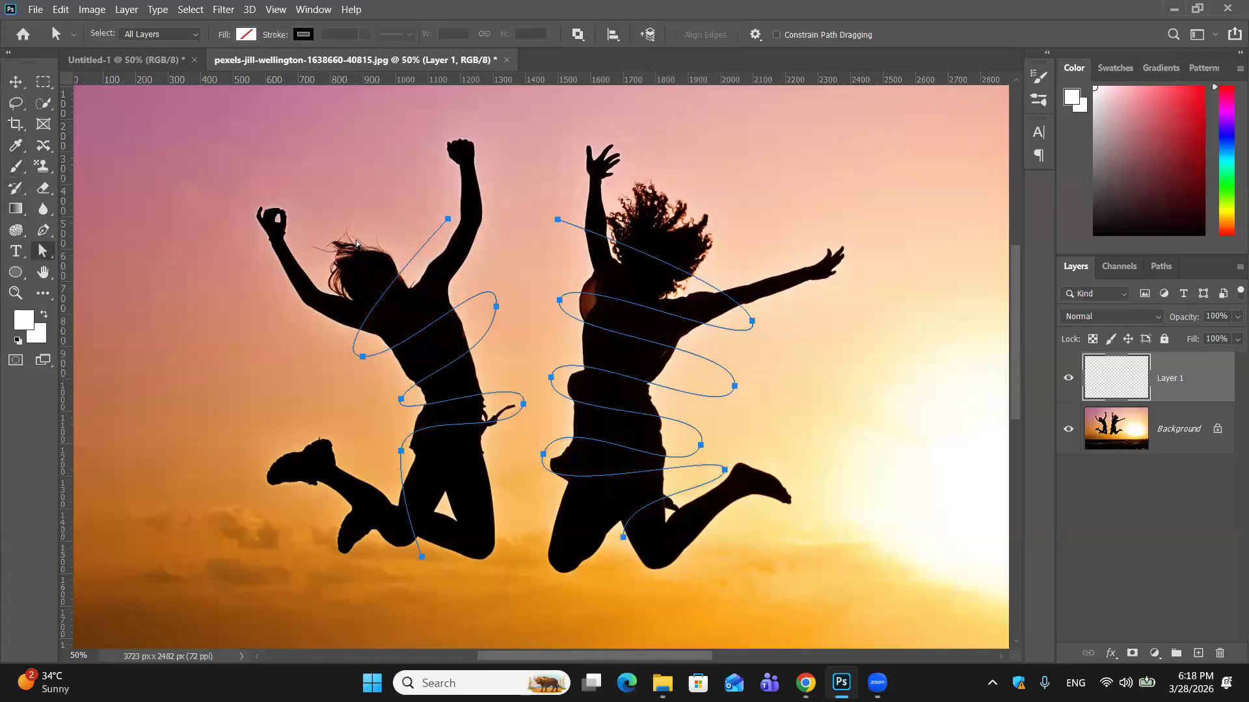
right_click(421, 241)
click(441, 349)
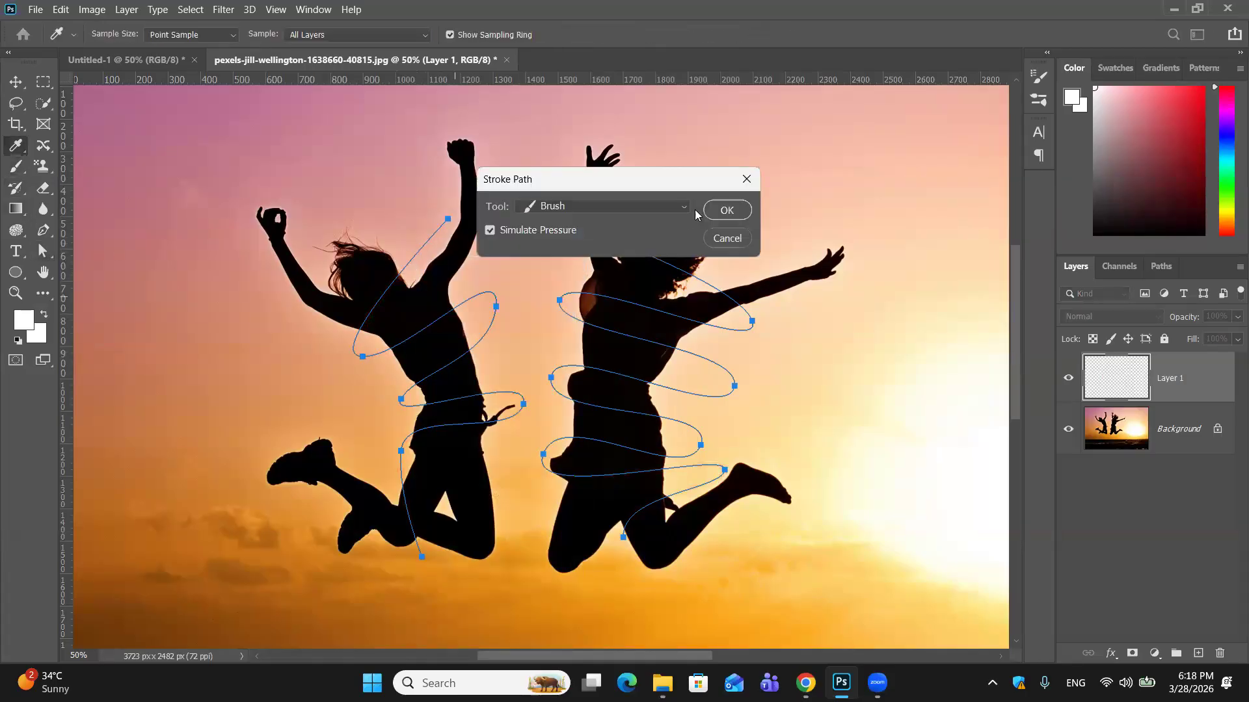
click(719, 212)
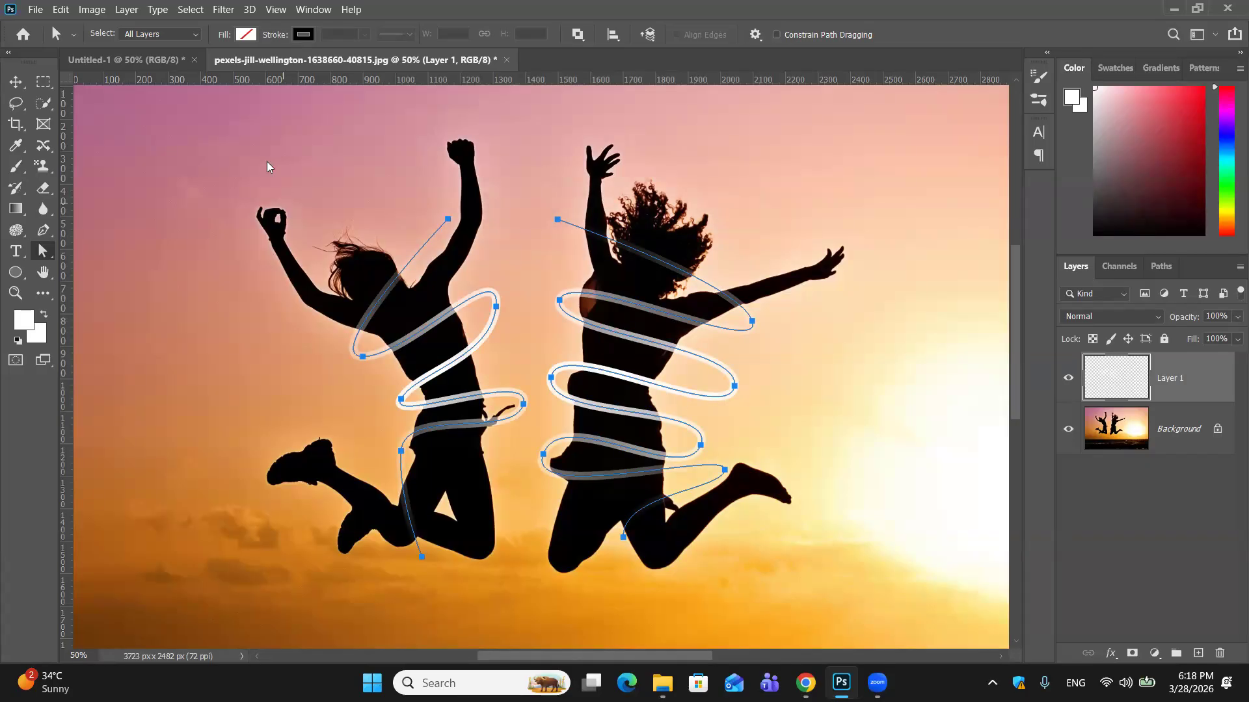
key(ctrl+z)
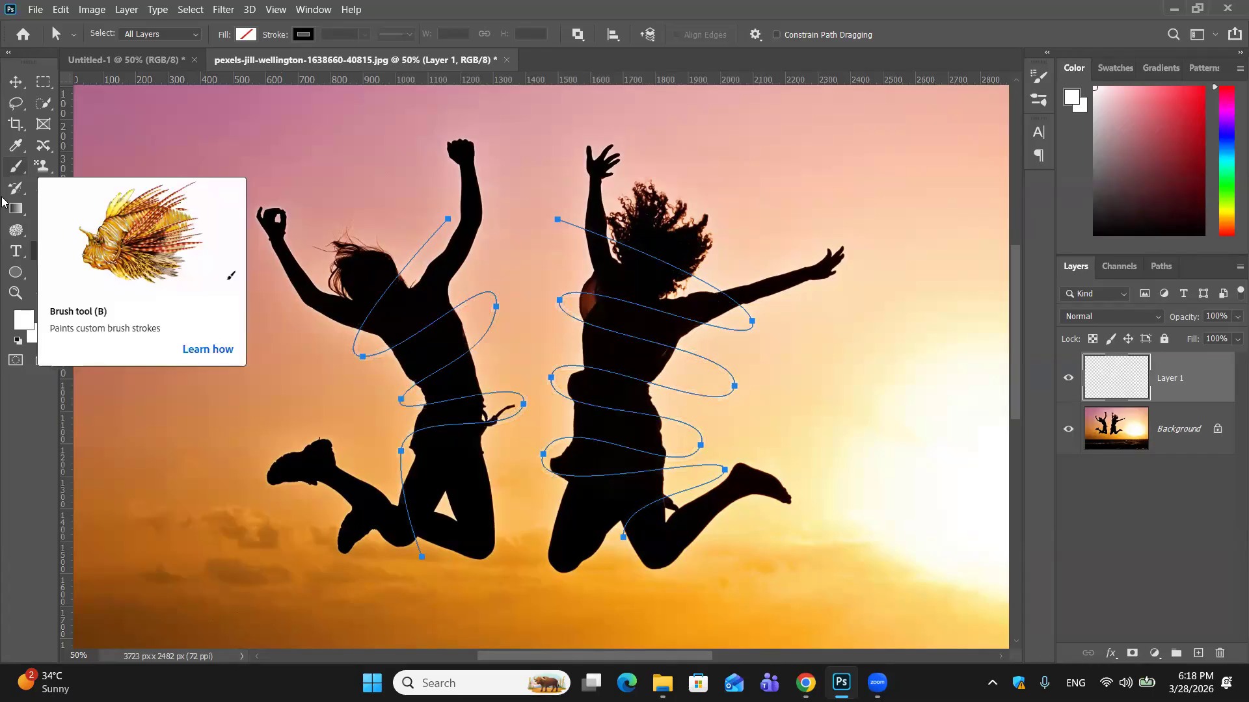
Choose the hard round preset for the Brush tool at 25 px and 100% hardness.
click(17, 170)
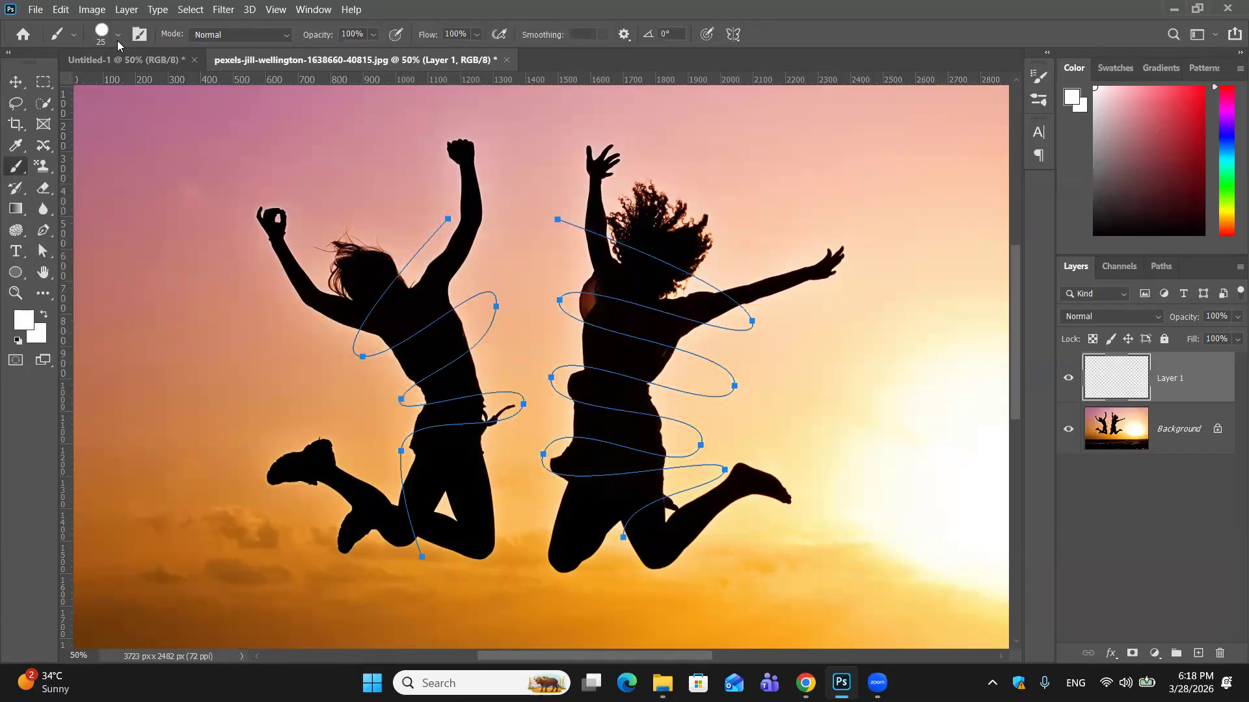
click(117, 40)
click(34, 156)
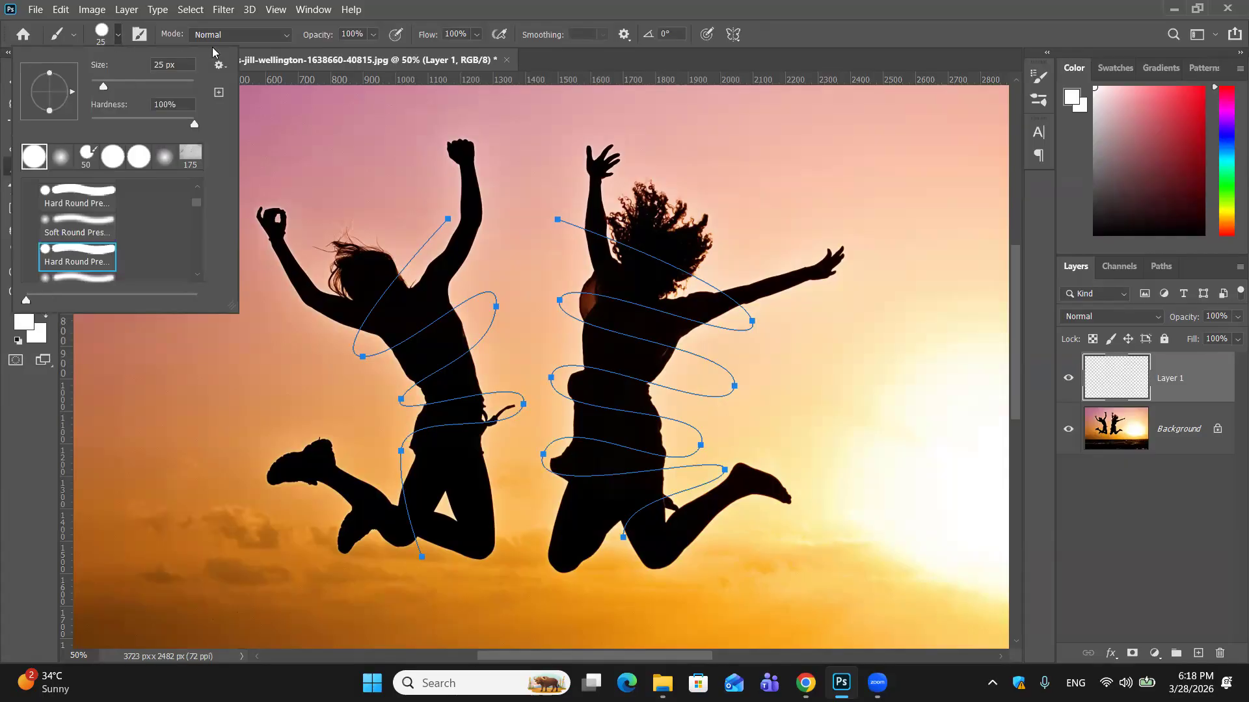
click(319, 177)
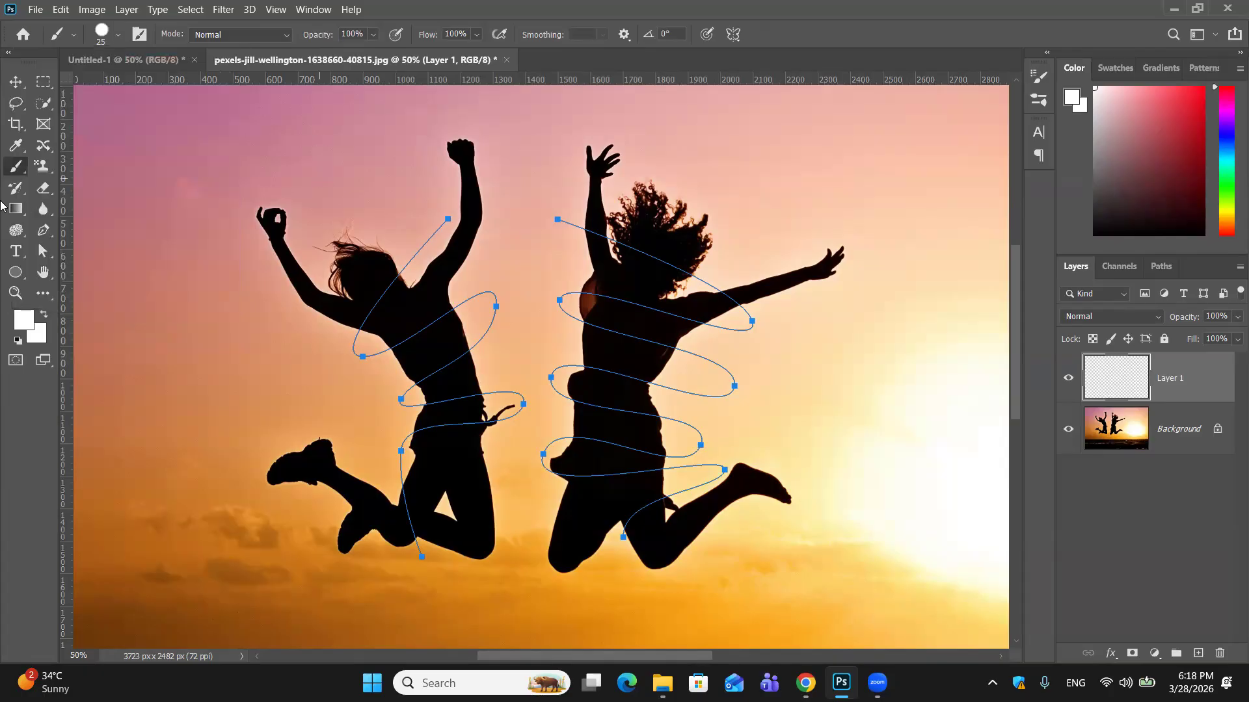
Stroke both paths in white on Layer 1 using the brush with Simulate Pressure, and deselect the Work Path.
click(43, 251)
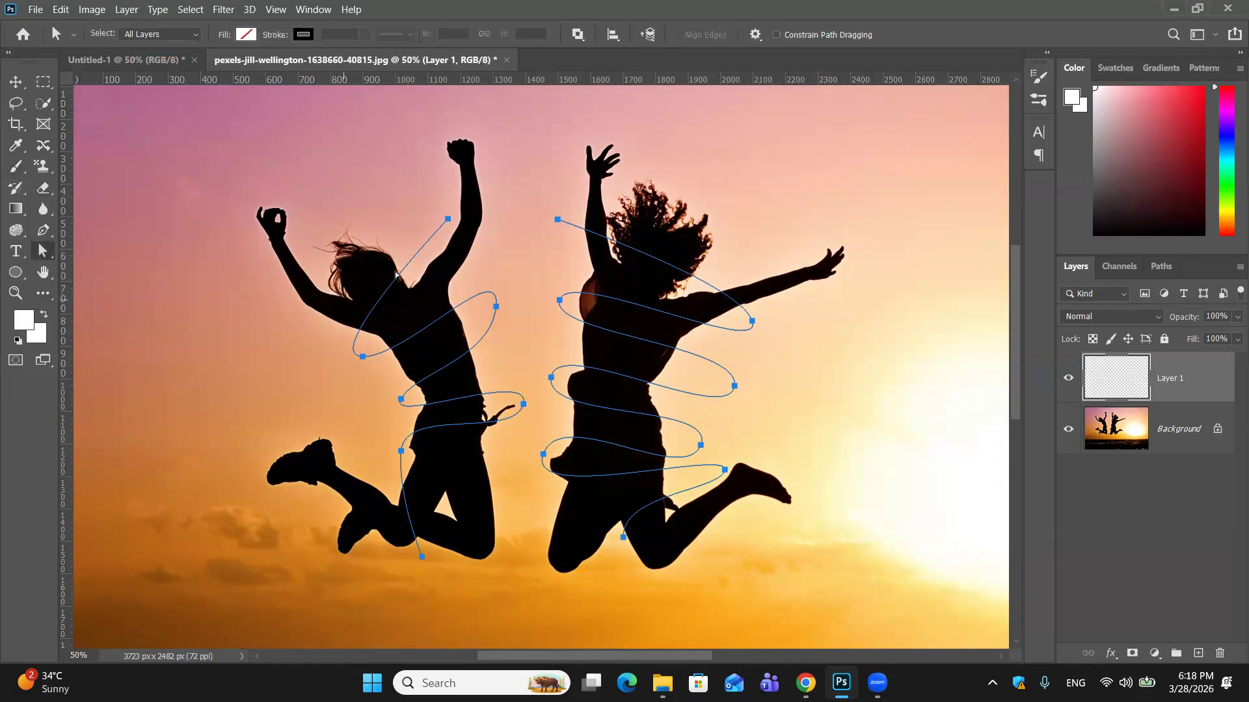
right_click(398, 273)
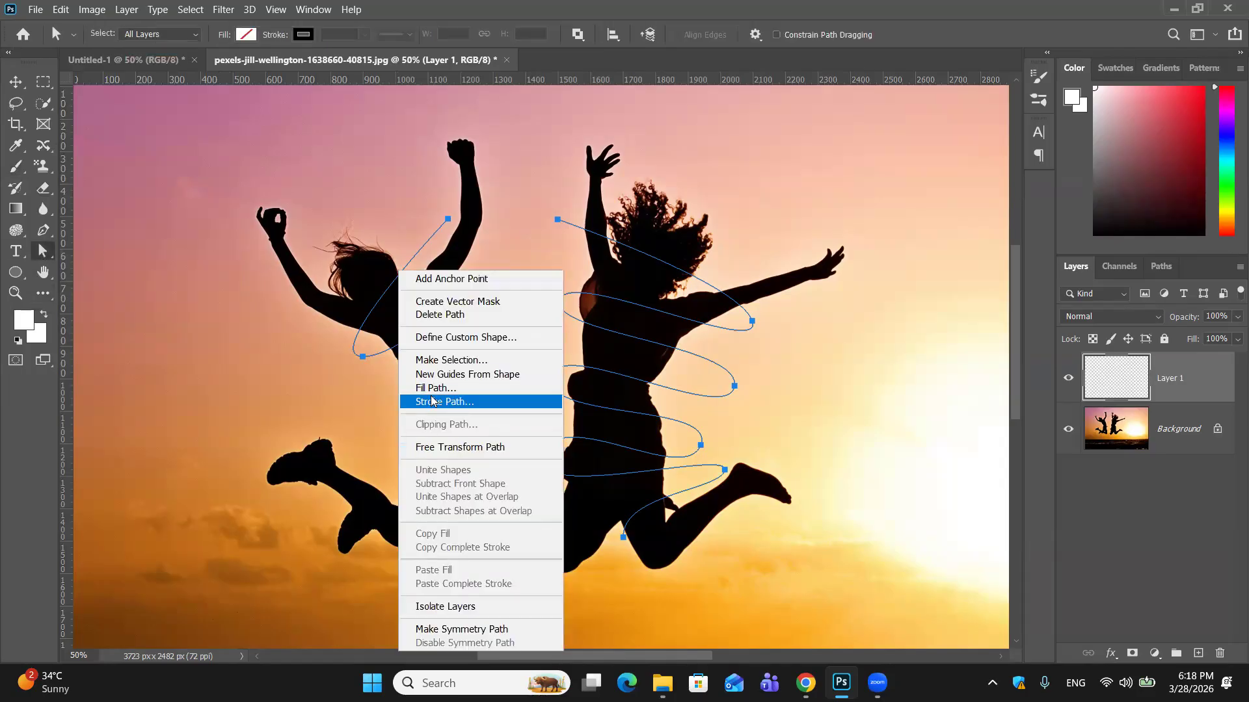
click(444, 401)
click(737, 209)
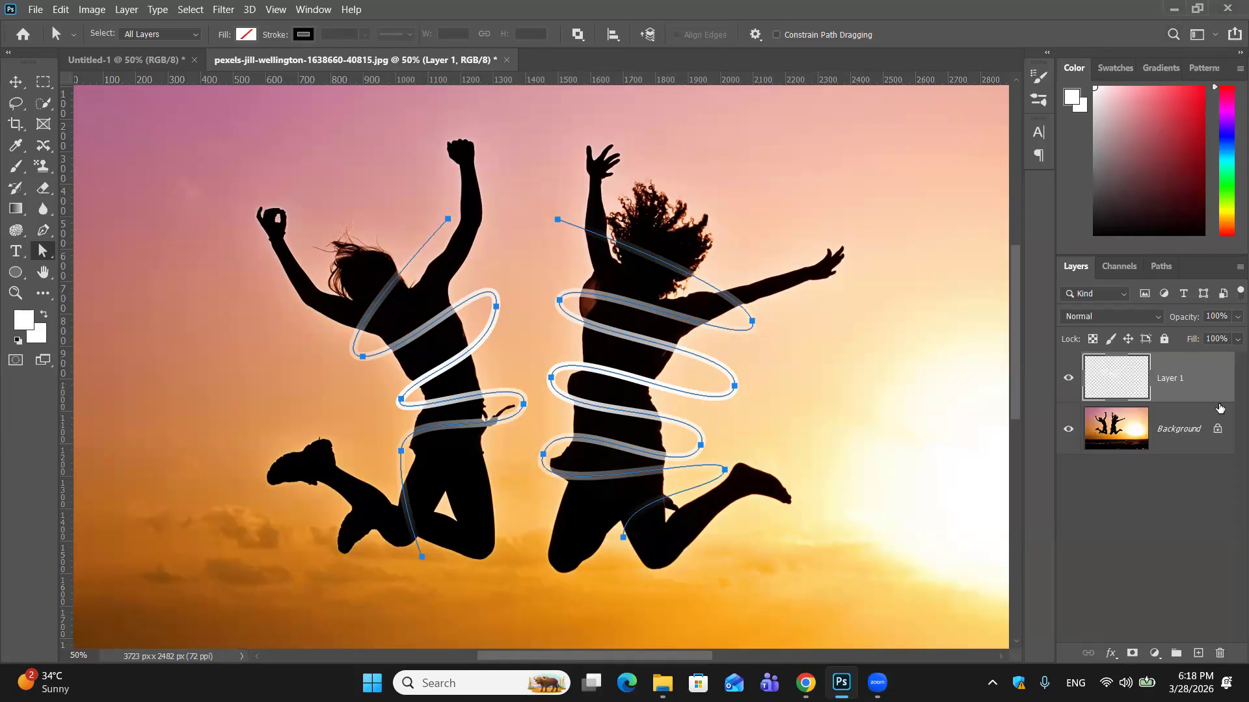
click(1161, 267)
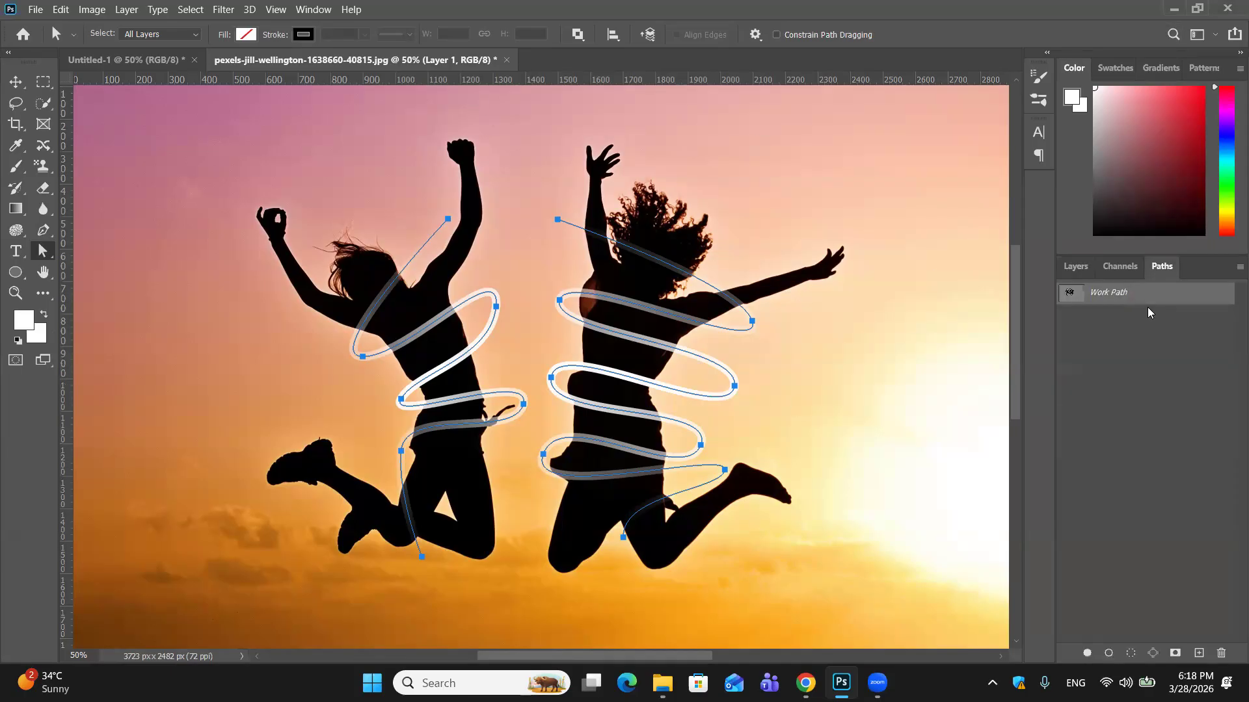
click(1151, 362)
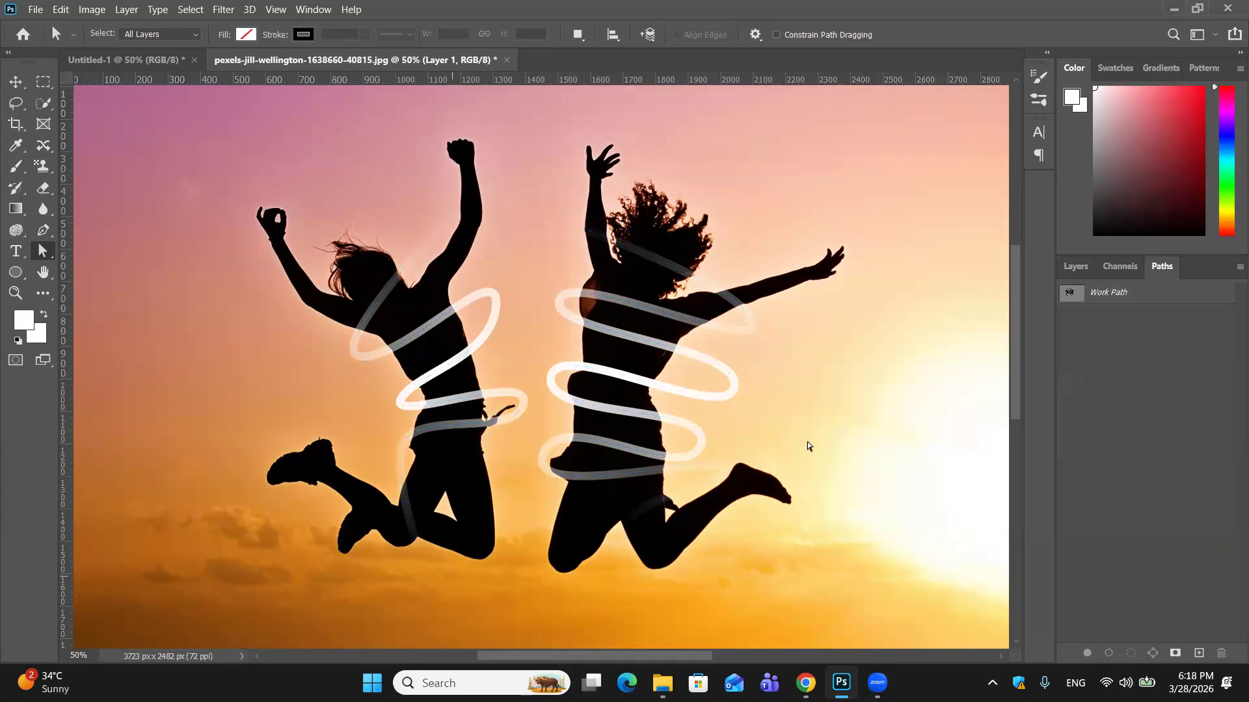
Add a layer mask to Layer 1 and choose the Brush tool with black as the foreground colour.
click(1074, 266)
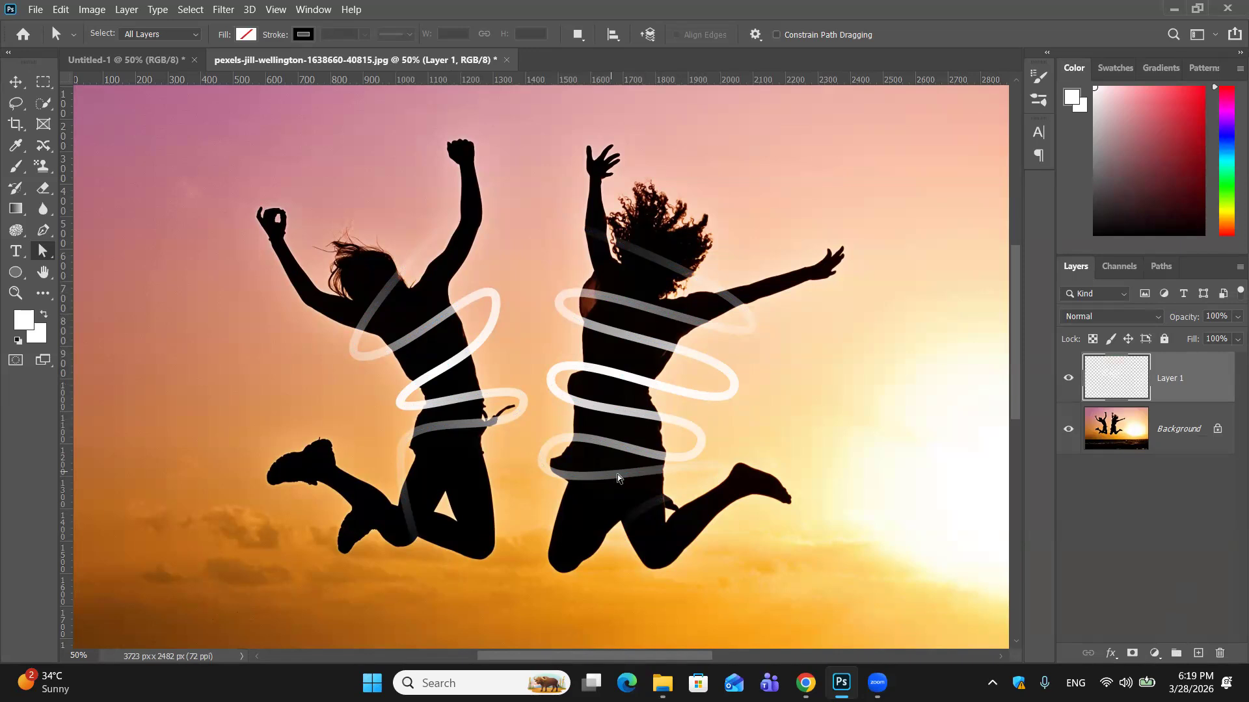
click(19, 341)
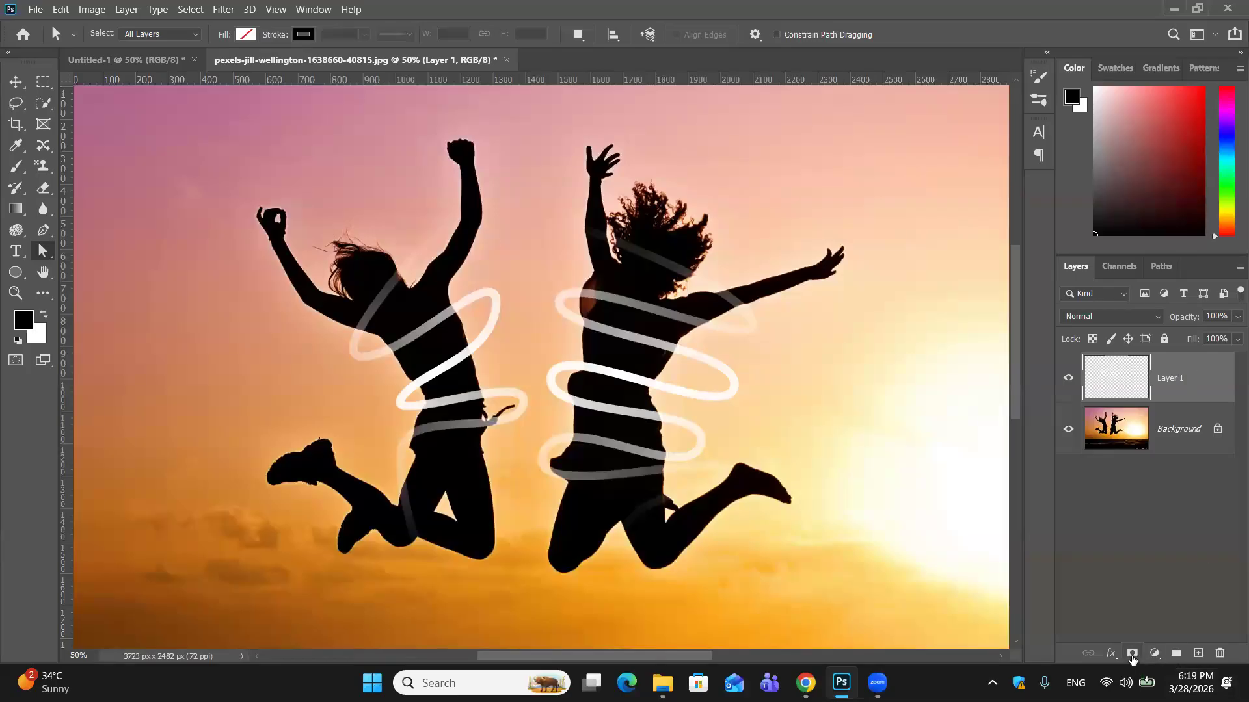
click(1132, 654)
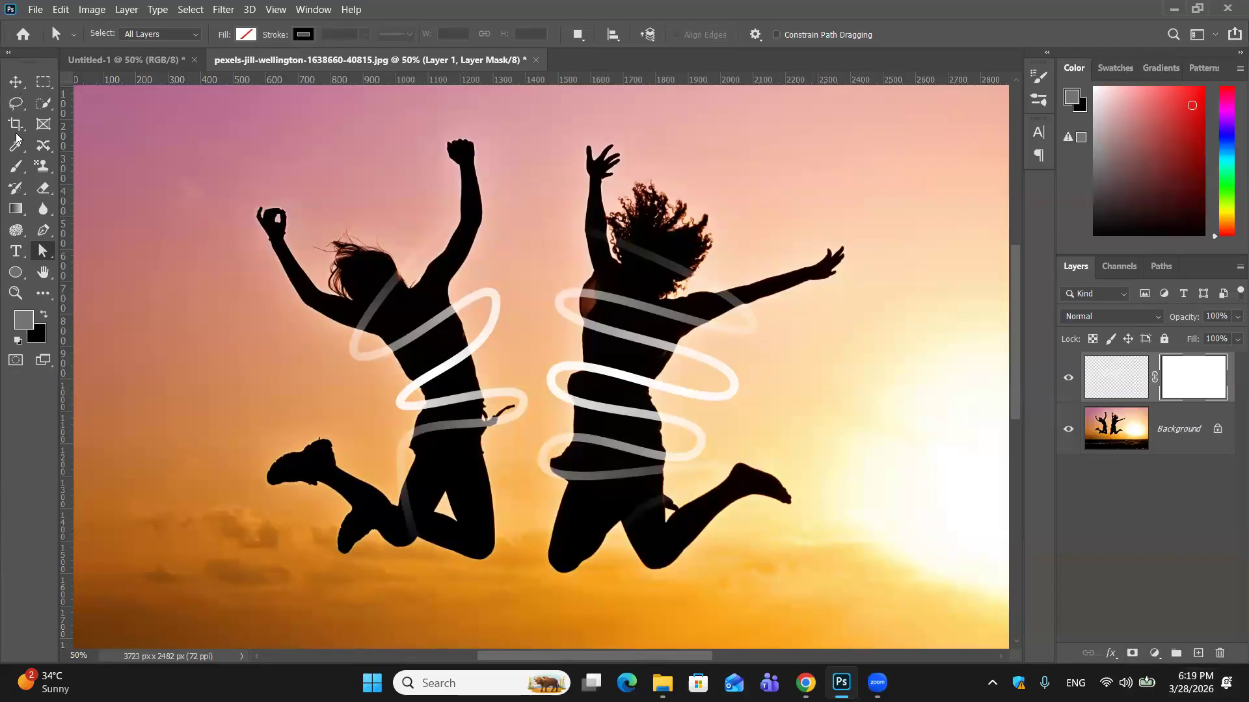
click(16, 166)
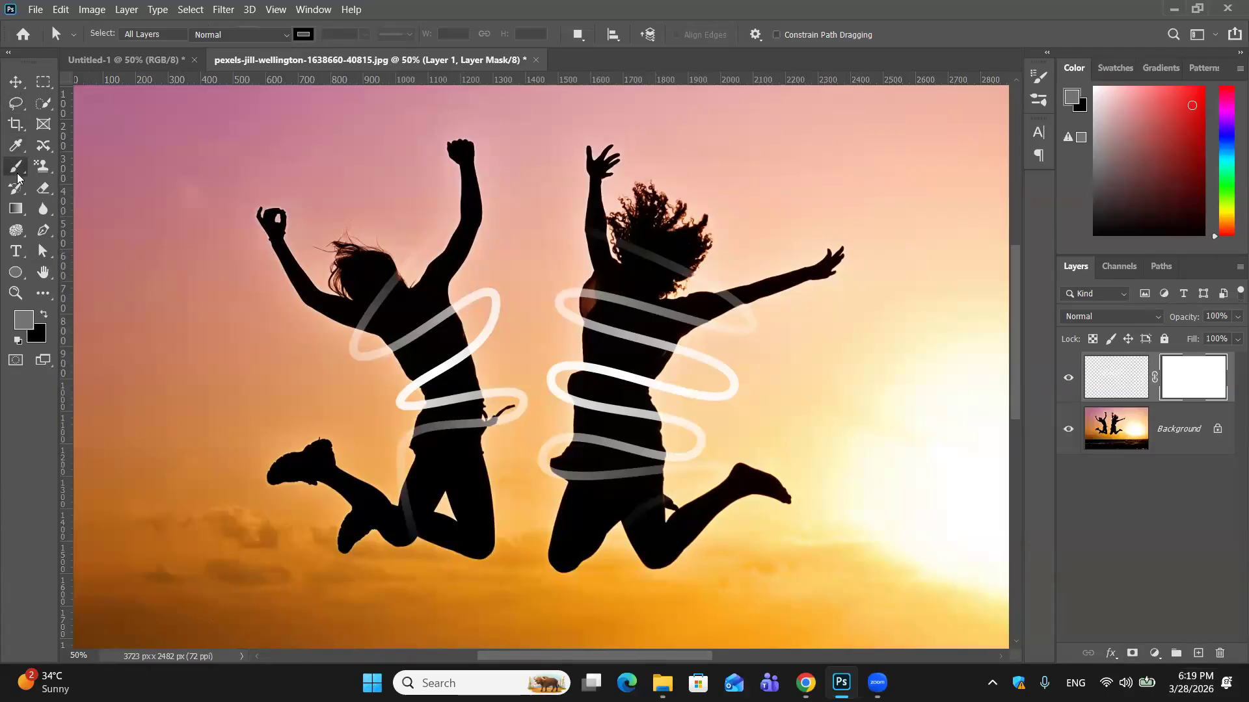
click(16, 337)
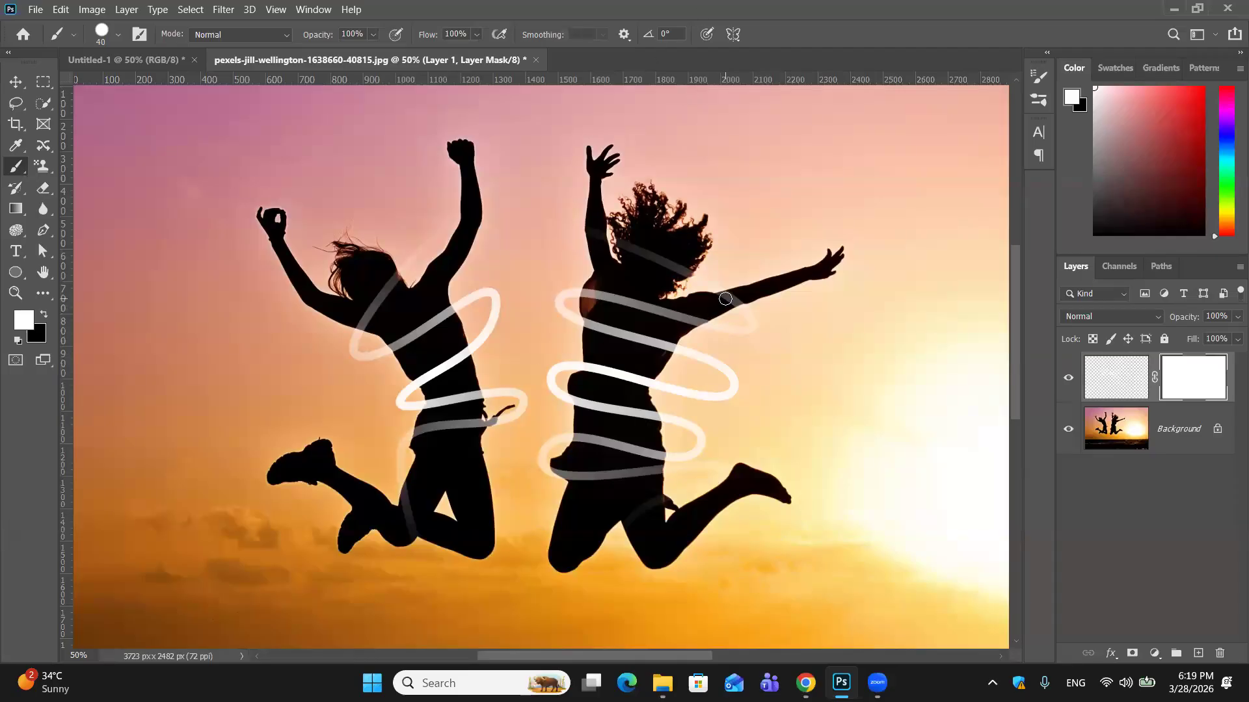
key(x)
Paint black on the Layer 1 mask to hide the top spiral strand crossing the right silhouette's hair and shoulder.
drag(755, 296, 713, 288)
mouse_move(670, 266)
mouse_down()
mouse_move(616, 243)
mouse_move(675, 259)
mouse_up()
drag(760, 322, 757, 322)
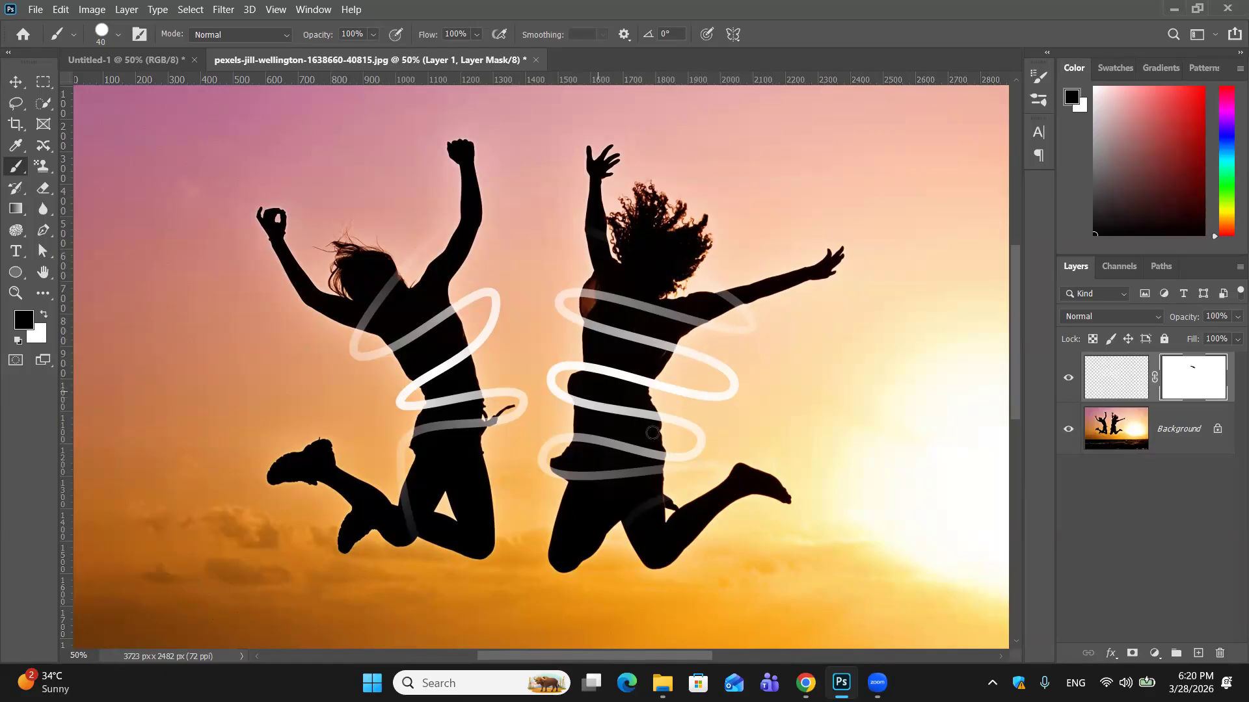
Mask out the strand crossing the right silhouette's chest, restoring its outer end in white beside the body.
mouse_move(588, 324)
mouse_down()
mouse_move(676, 343)
mouse_move(664, 343)
mouse_up()
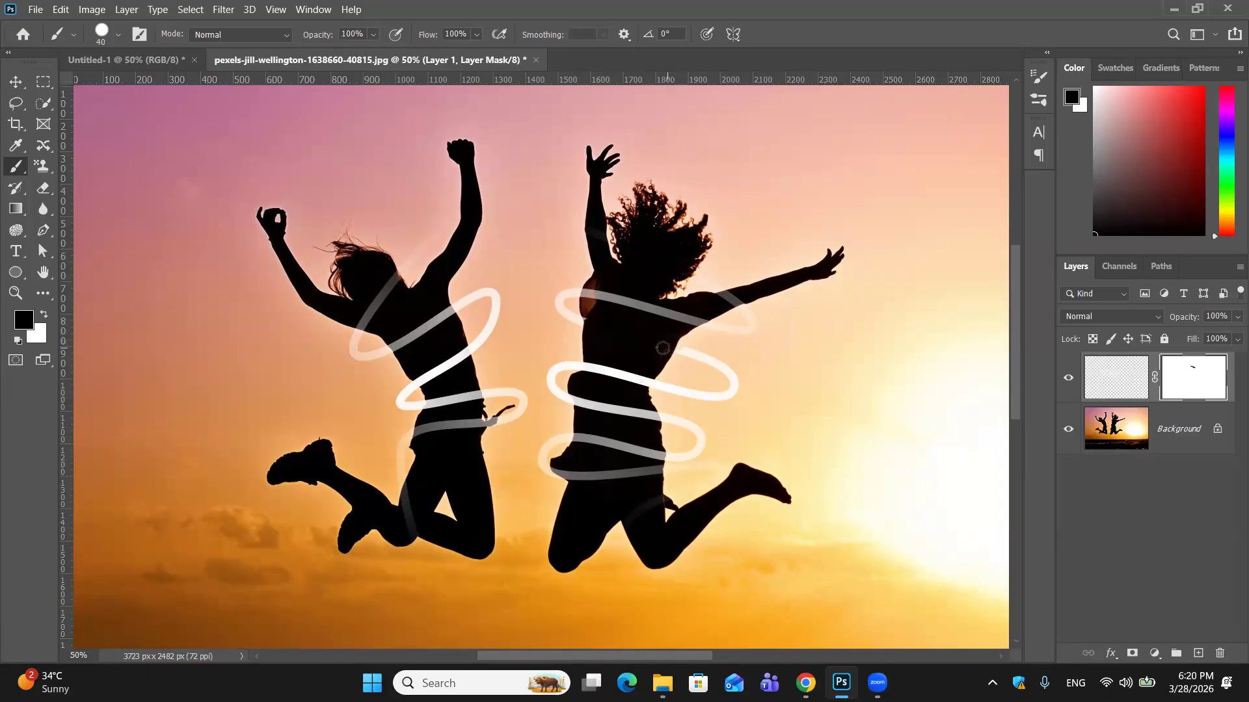
drag(592, 328, 592, 330)
key(x)
drag(683, 351, 673, 360)
drag(658, 352, 664, 360)
key(x)
mouse_move(664, 360)
mouse_down()
mouse_move(654, 345)
mouse_move(667, 356)
mouse_up()
Mask out the strand crossing the right silhouette's waist and touch up its end at the body edge in white.
drag(574, 378, 591, 379)
mouse_move(575, 398)
mouse_down()
mouse_move(637, 408)
mouse_move(590, 409)
mouse_move(652, 416)
mouse_up()
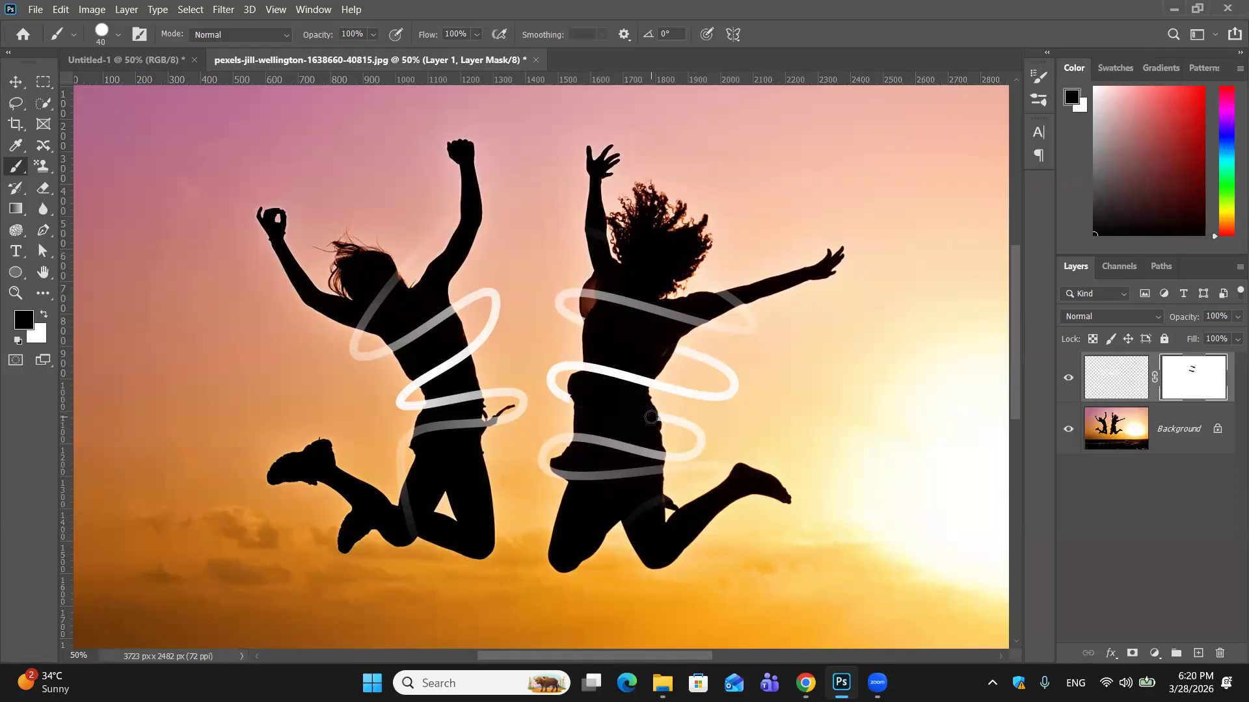
key(x)
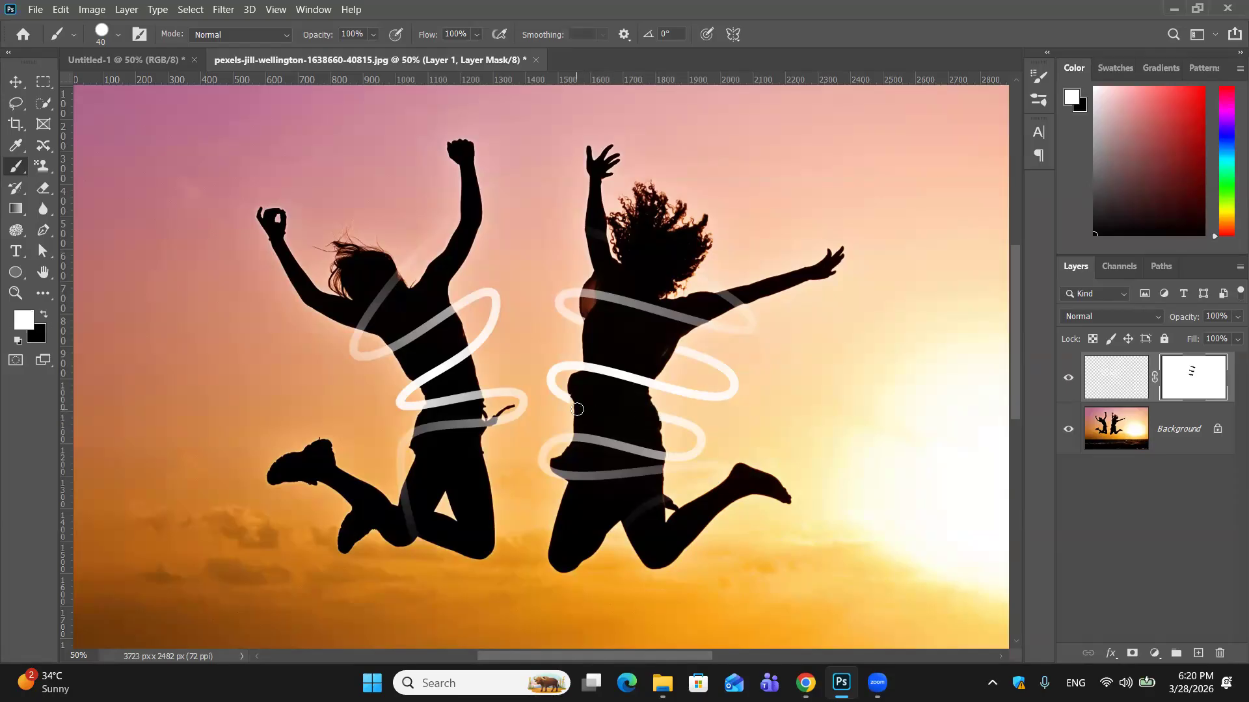
drag(571, 401, 584, 404)
key(x)
Mask out the strands crossing the left silhouette's chest and hips in black, and switch to the Move tool.
scroll(614, 435, down, 2)
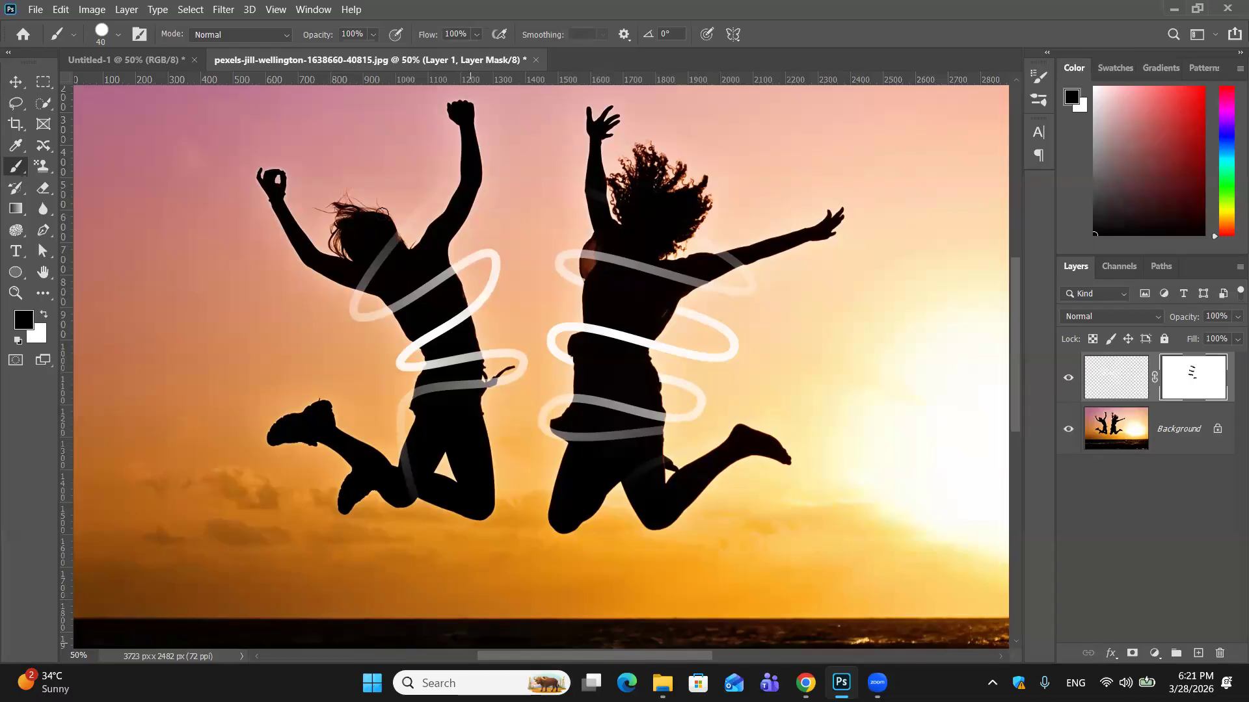
drag(395, 307, 450, 272)
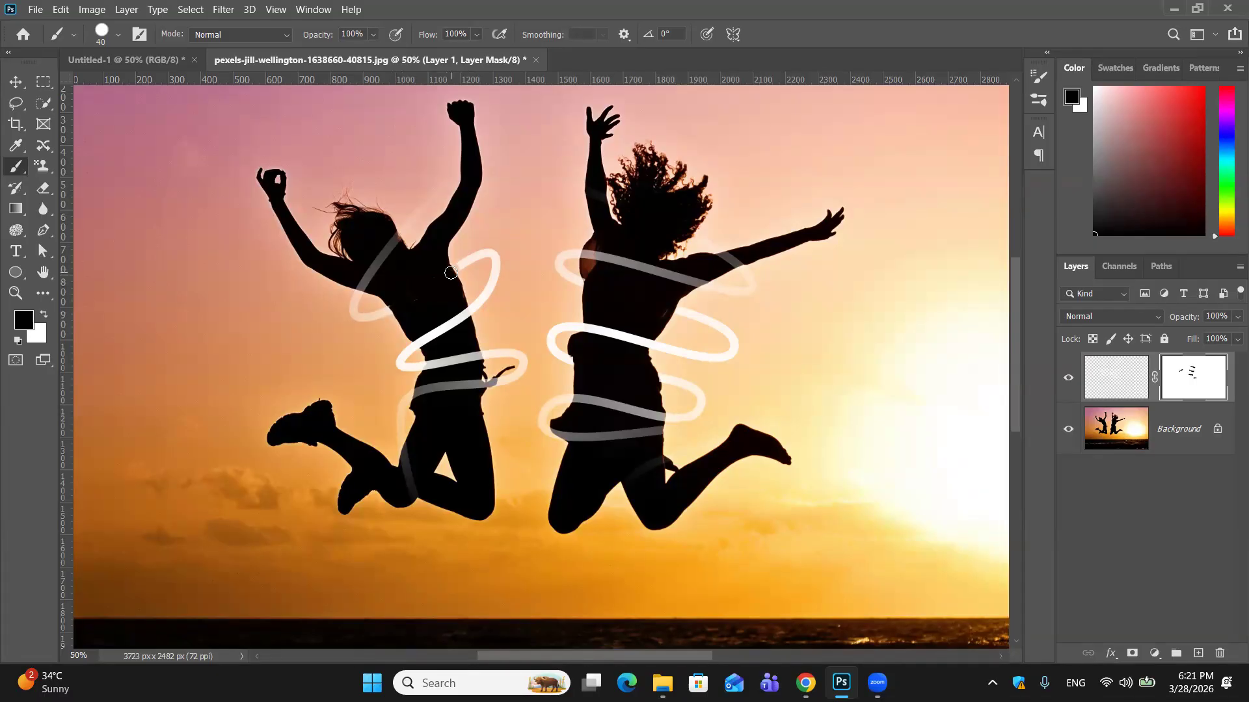
key(x)
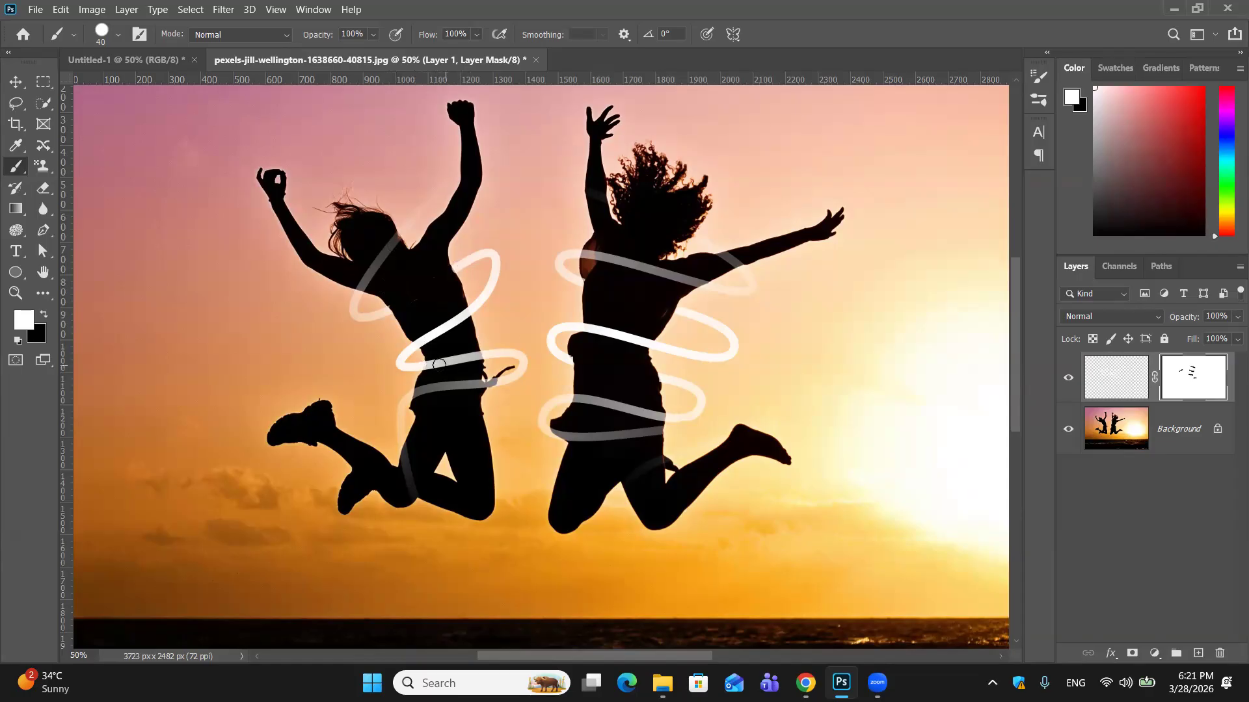
key(x)
drag(430, 365, 478, 356)
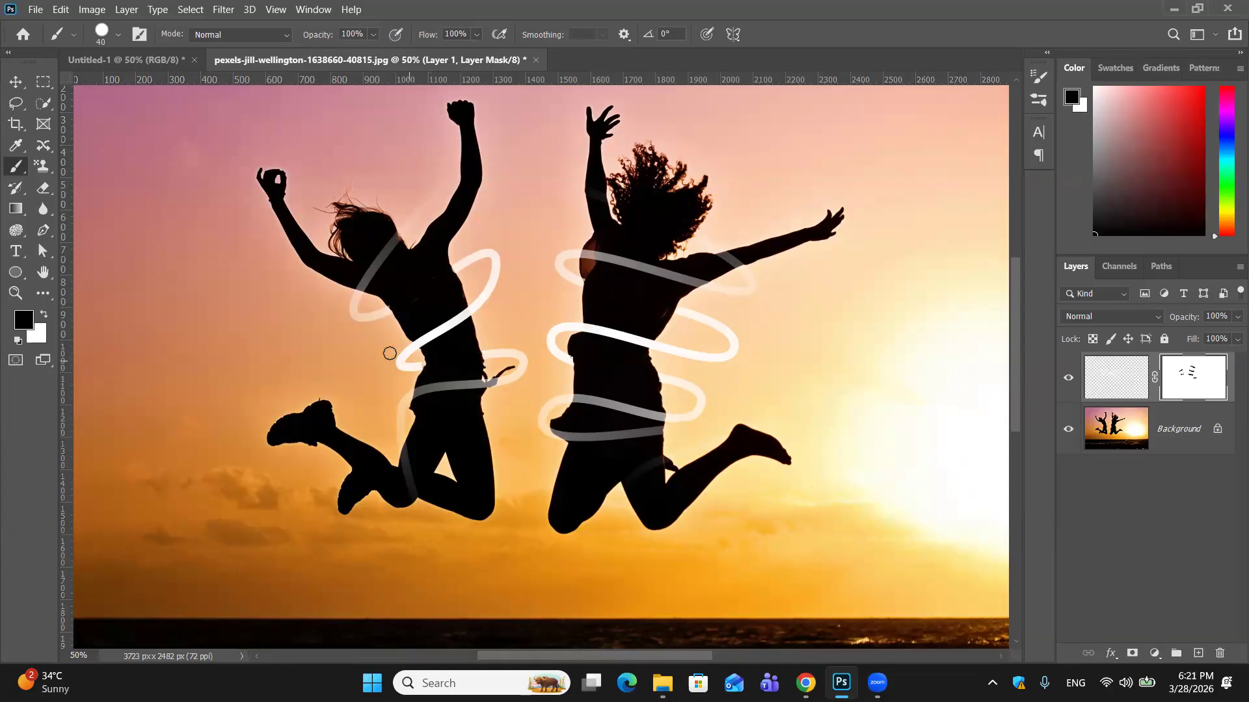
key(x)
click(16, 82)
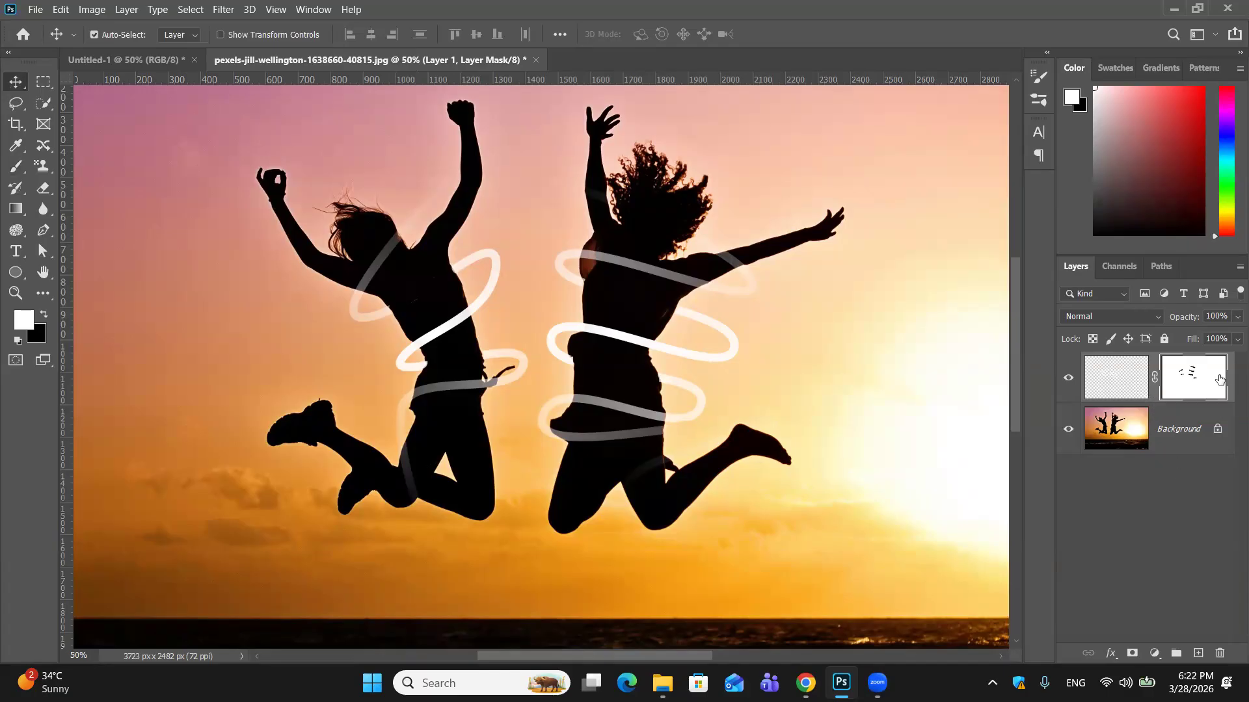
Set the Layers panel thumbnails to the smallest size.
click(1239, 267)
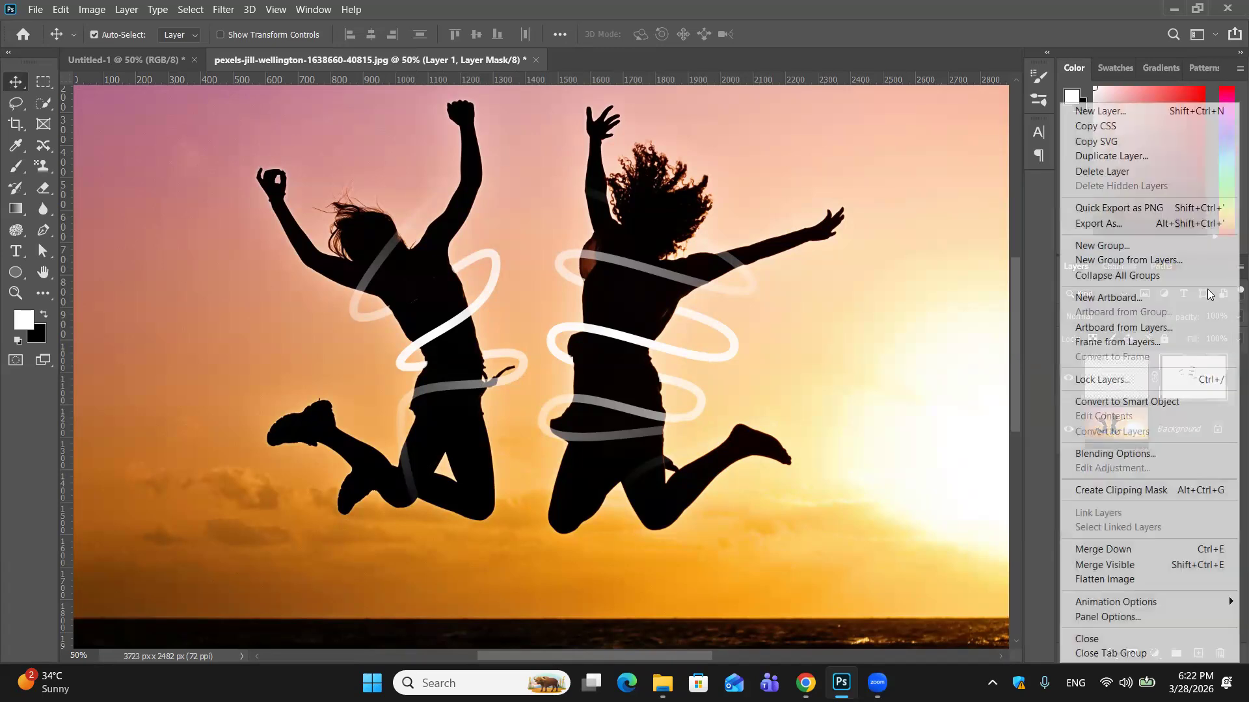
mouse_move(1154, 600)
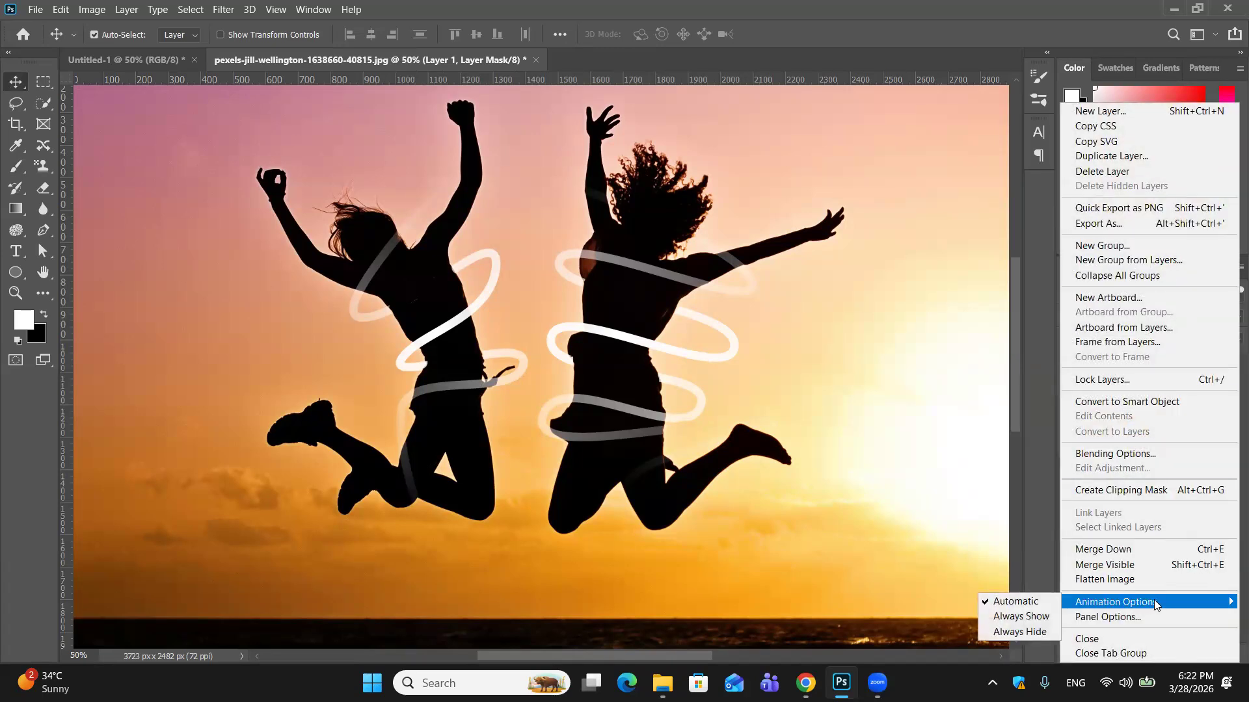
click(1147, 616)
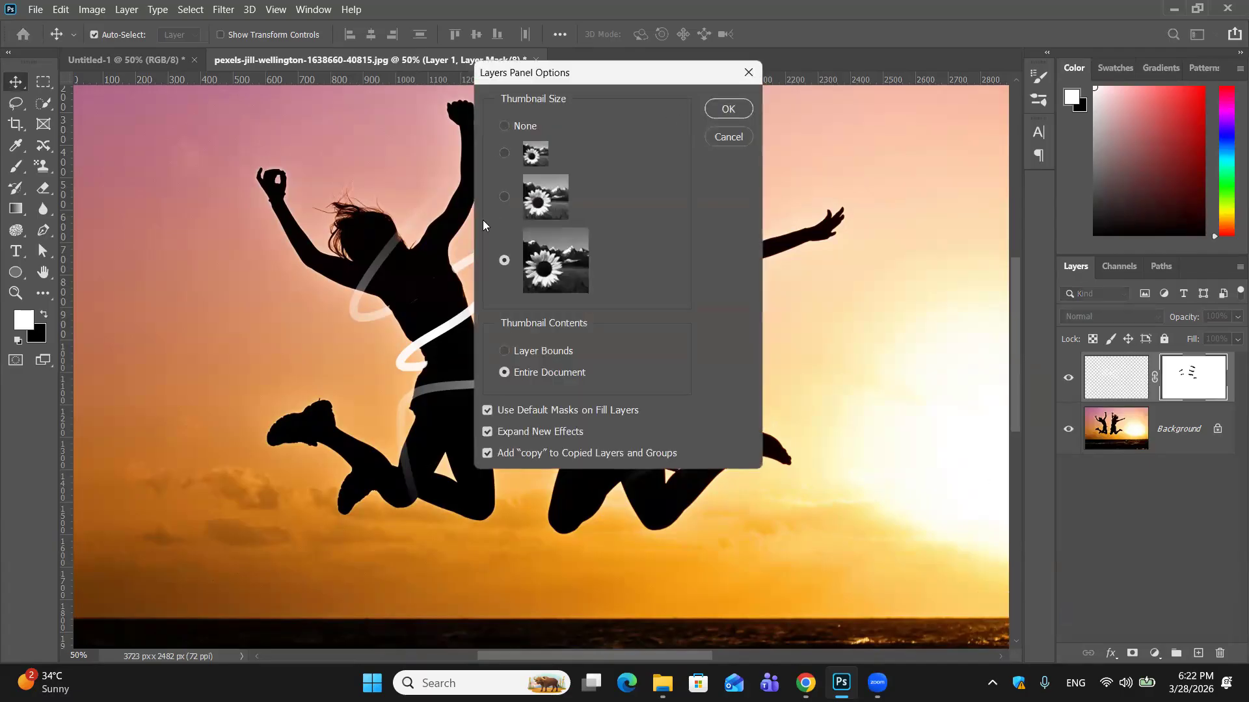
click(500, 156)
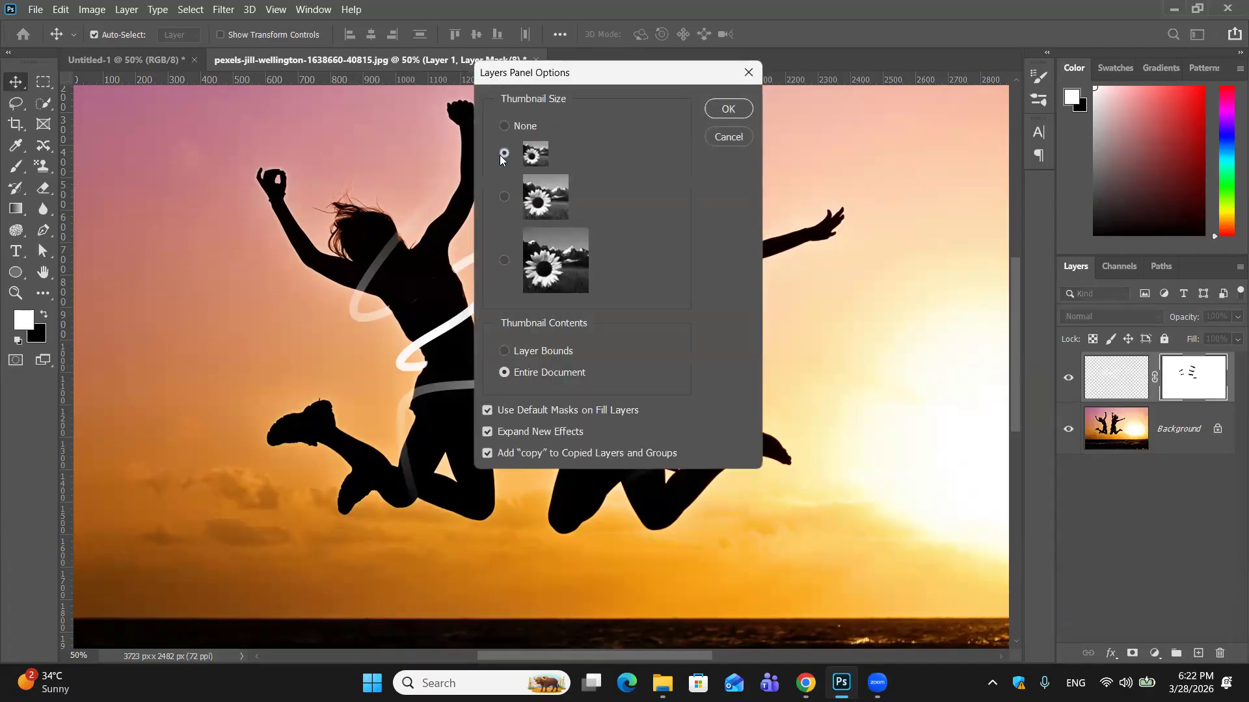
click(717, 113)
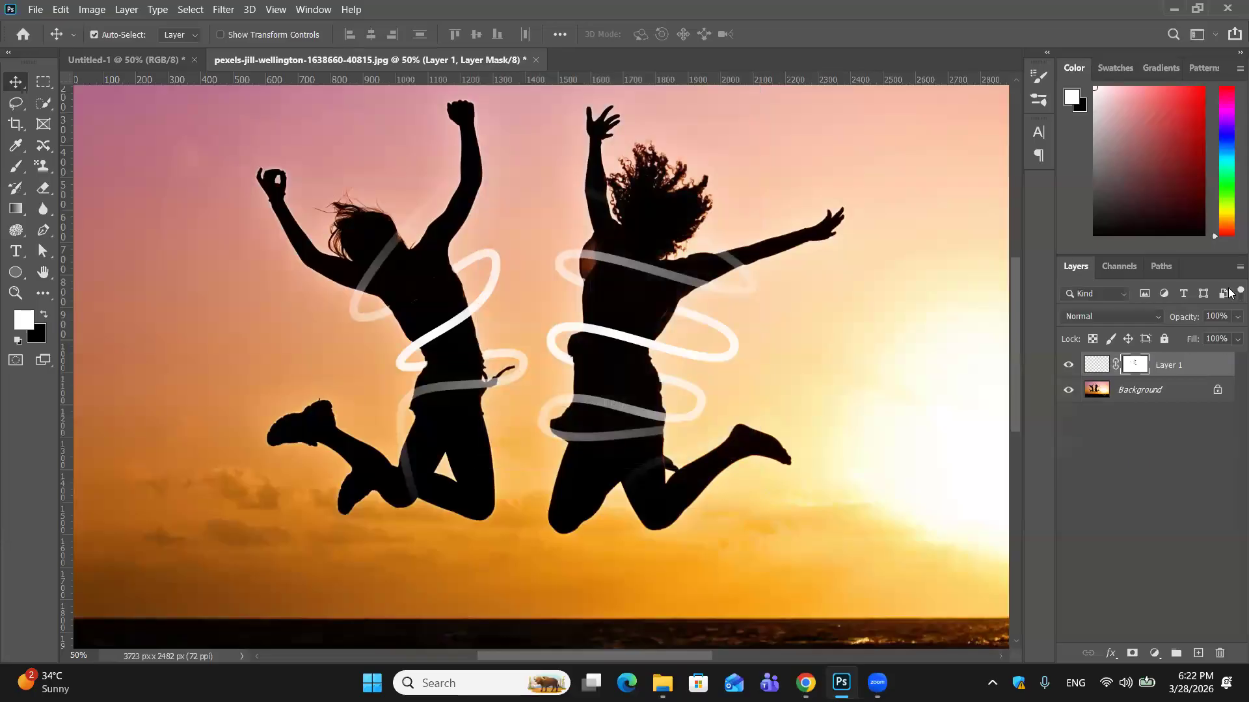
Set the Layers panel thumbnails to the medium size.
click(1239, 268)
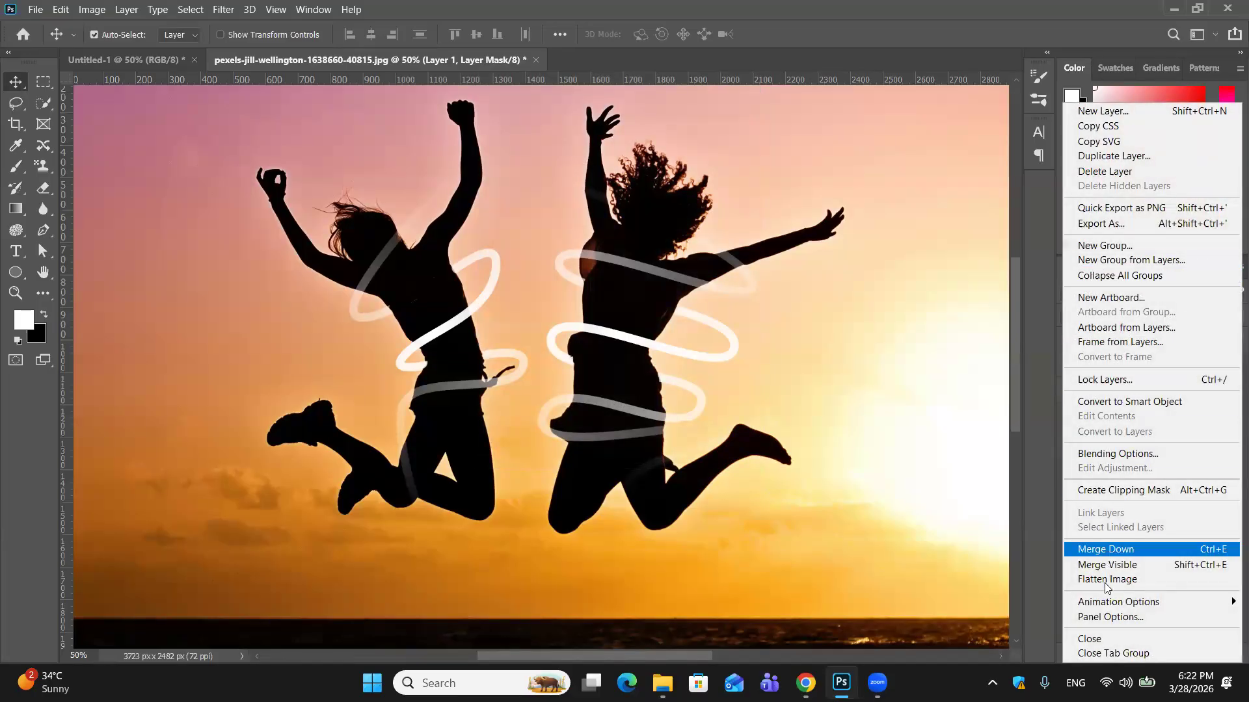
click(1110, 616)
click(504, 197)
click(732, 109)
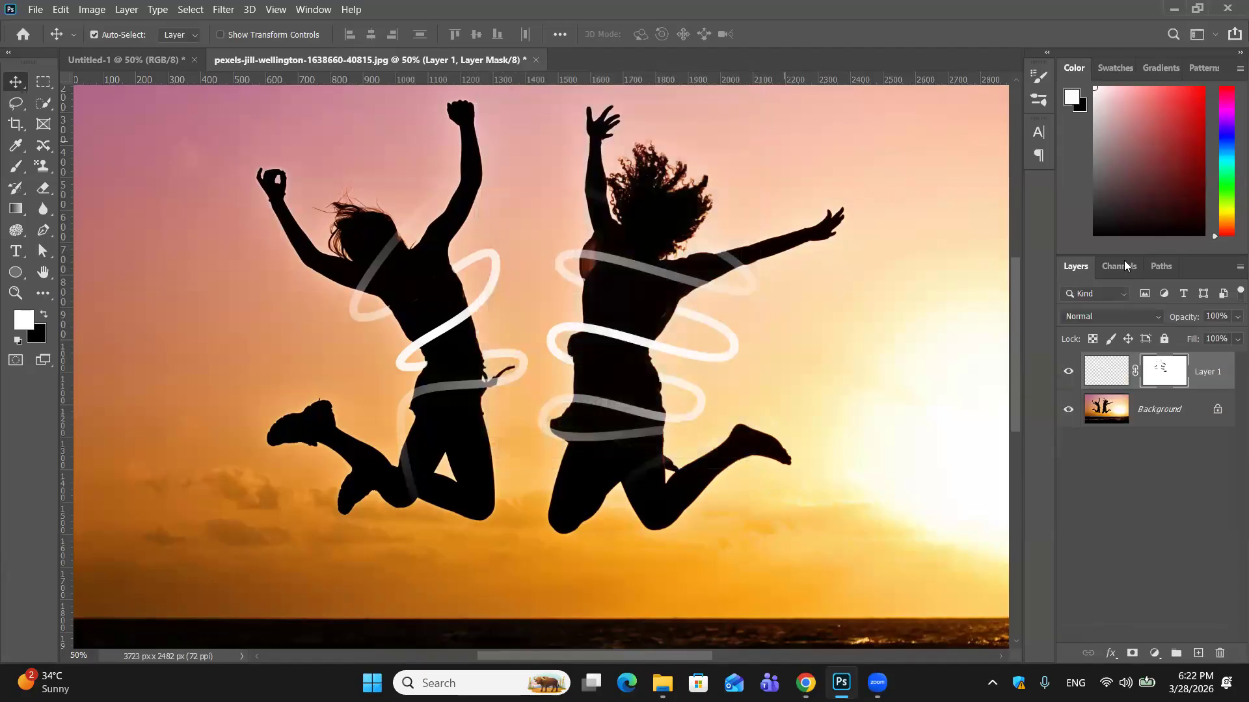
Add an Outer Glow effect to Layer 1, reset it to its default settings, and set the opacity to 69%.
double_click(1229, 371)
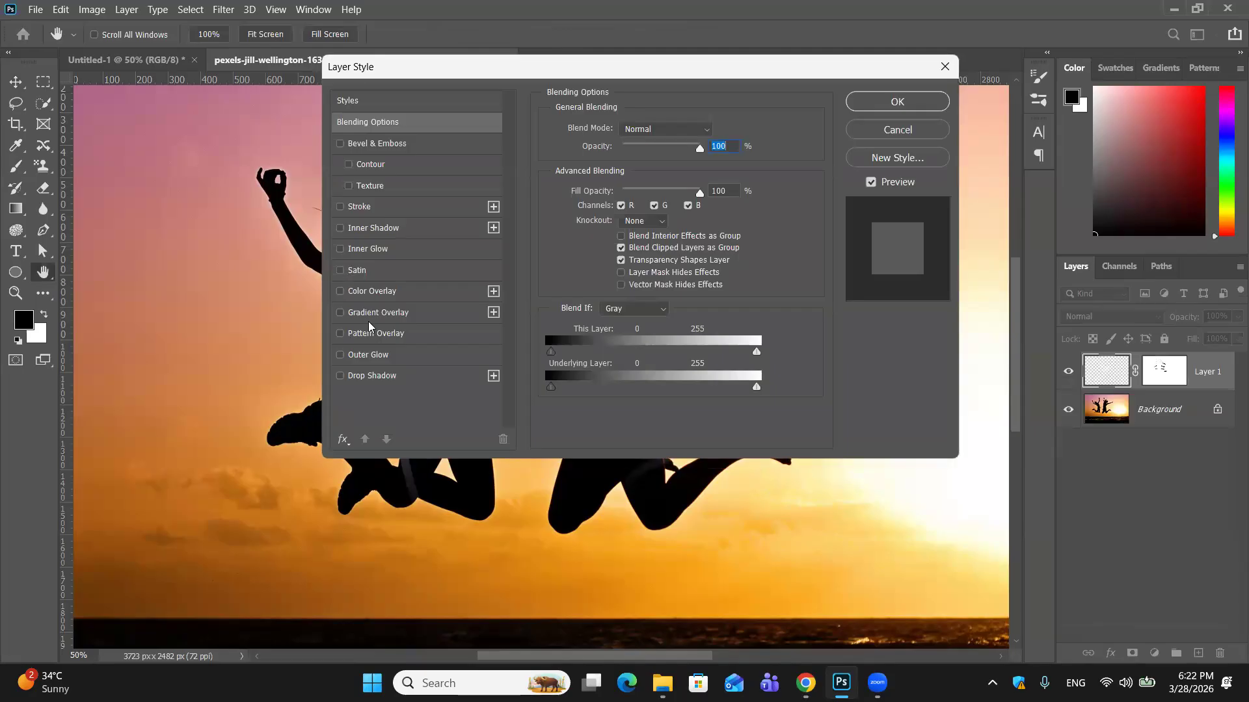
click(364, 356)
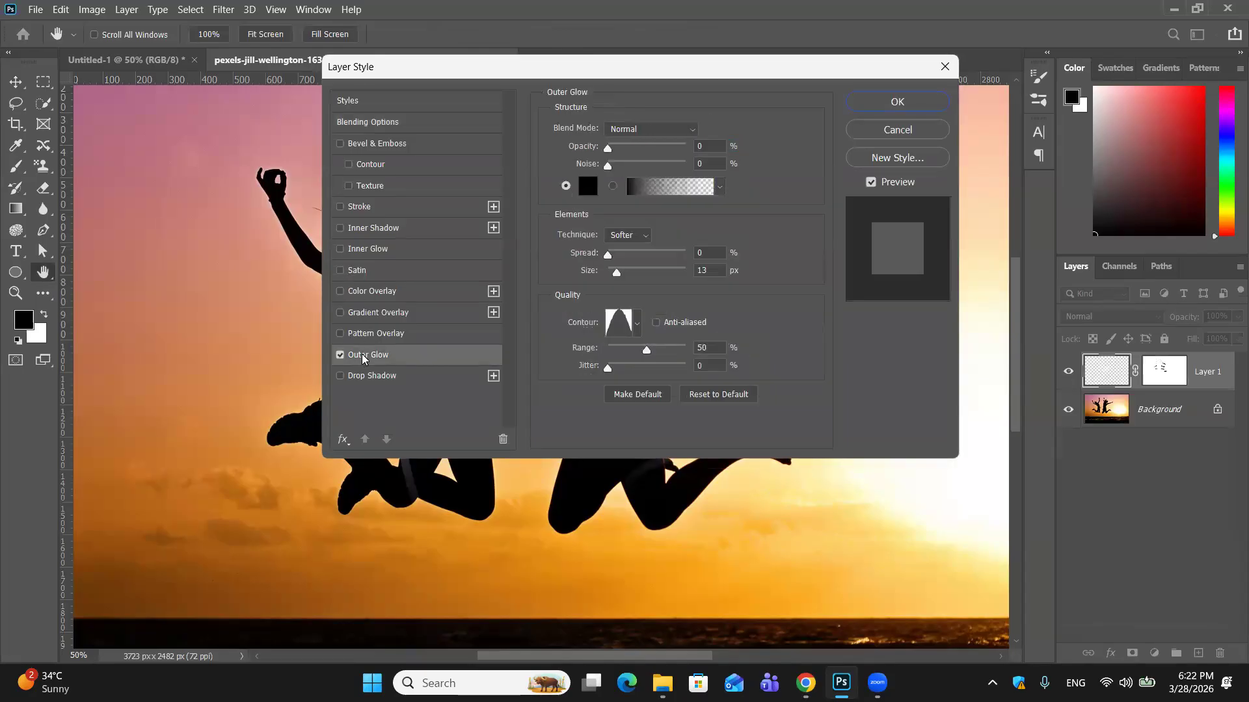
click(708, 395)
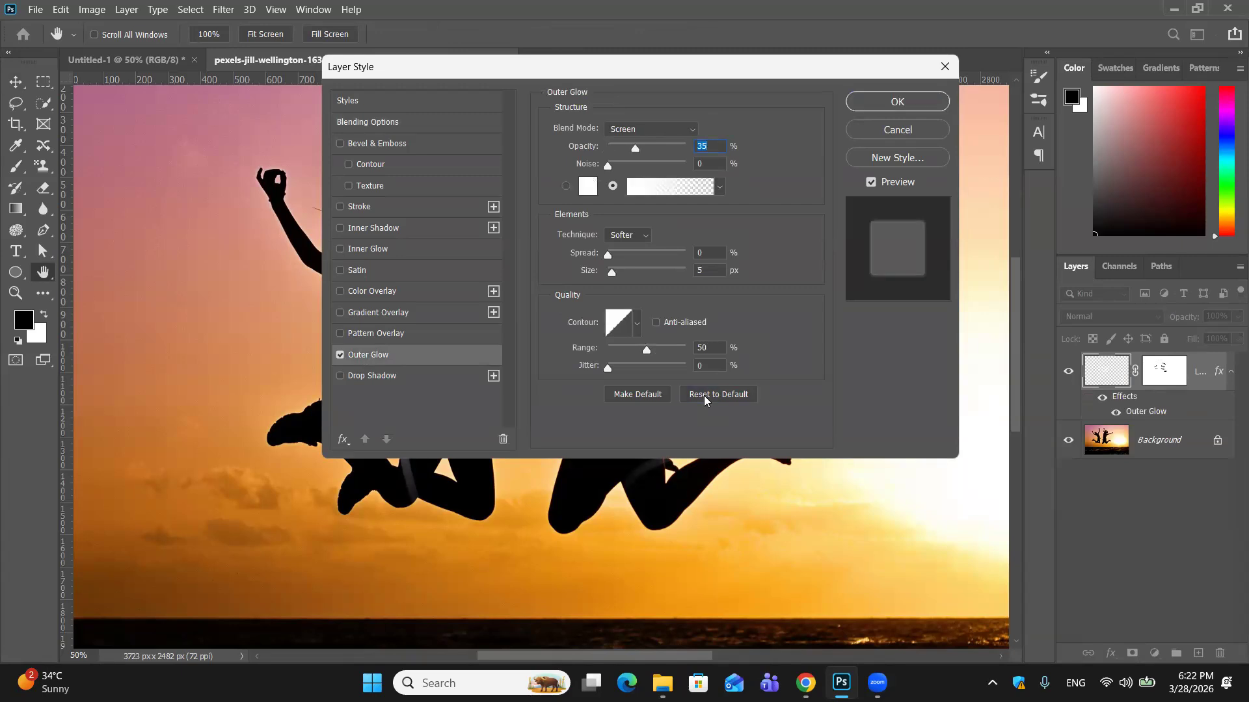
drag(634, 145, 661, 147)
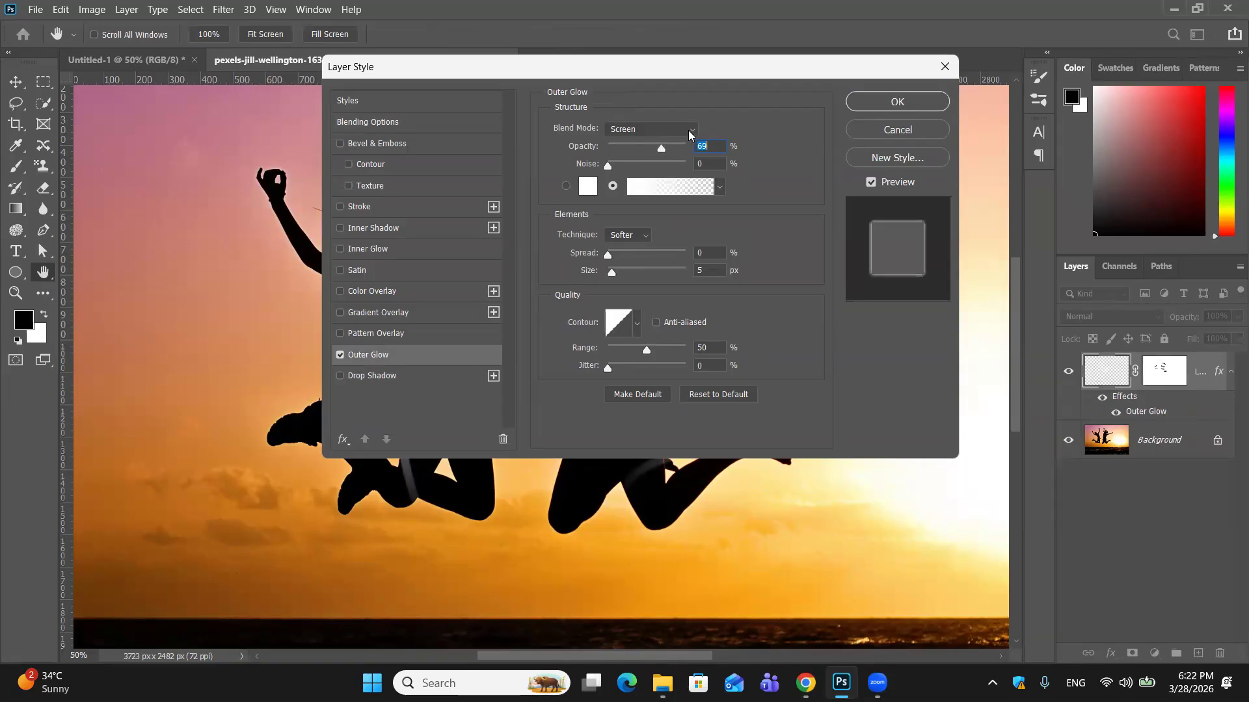
Set the Outer Glow colour to a golden orange.
click(588, 187)
click(786, 330)
drag(786, 334, 786, 336)
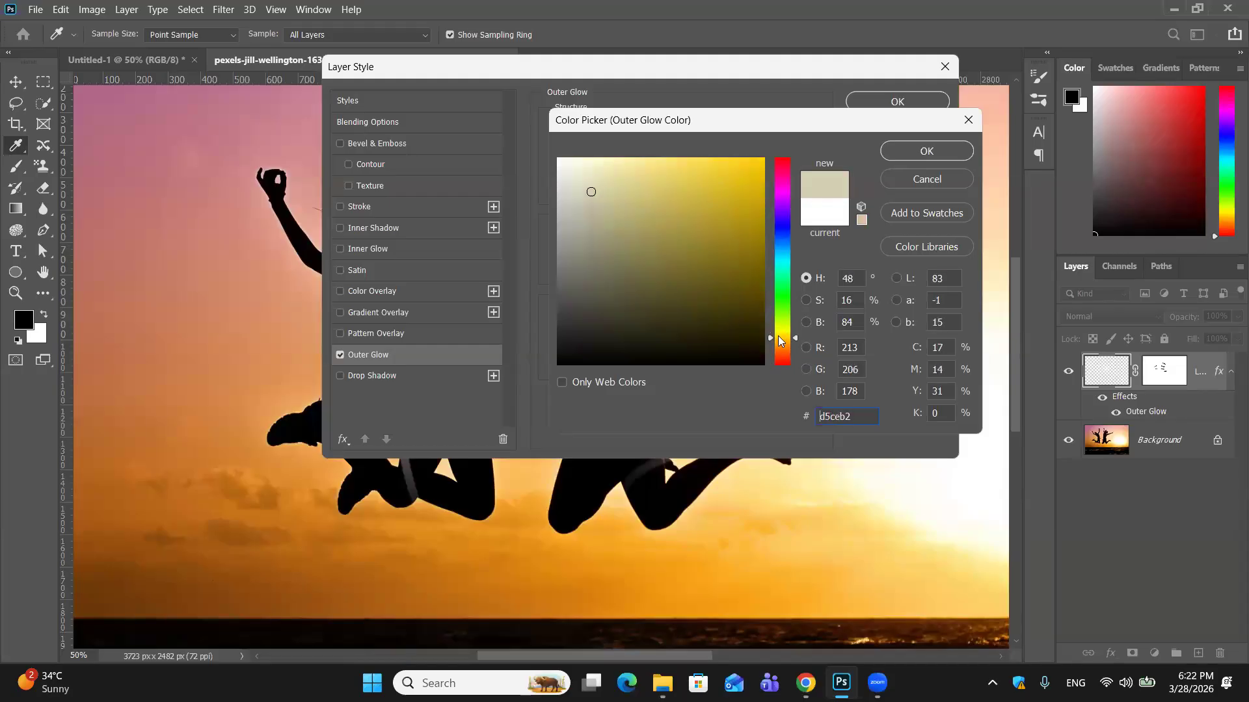
click(780, 342)
mouse_move(746, 291)
mouse_down()
mouse_move(751, 173)
mouse_move(755, 214)
mouse_move(718, 189)
mouse_move(714, 210)
mouse_move(723, 184)
mouse_up()
click(930, 152)
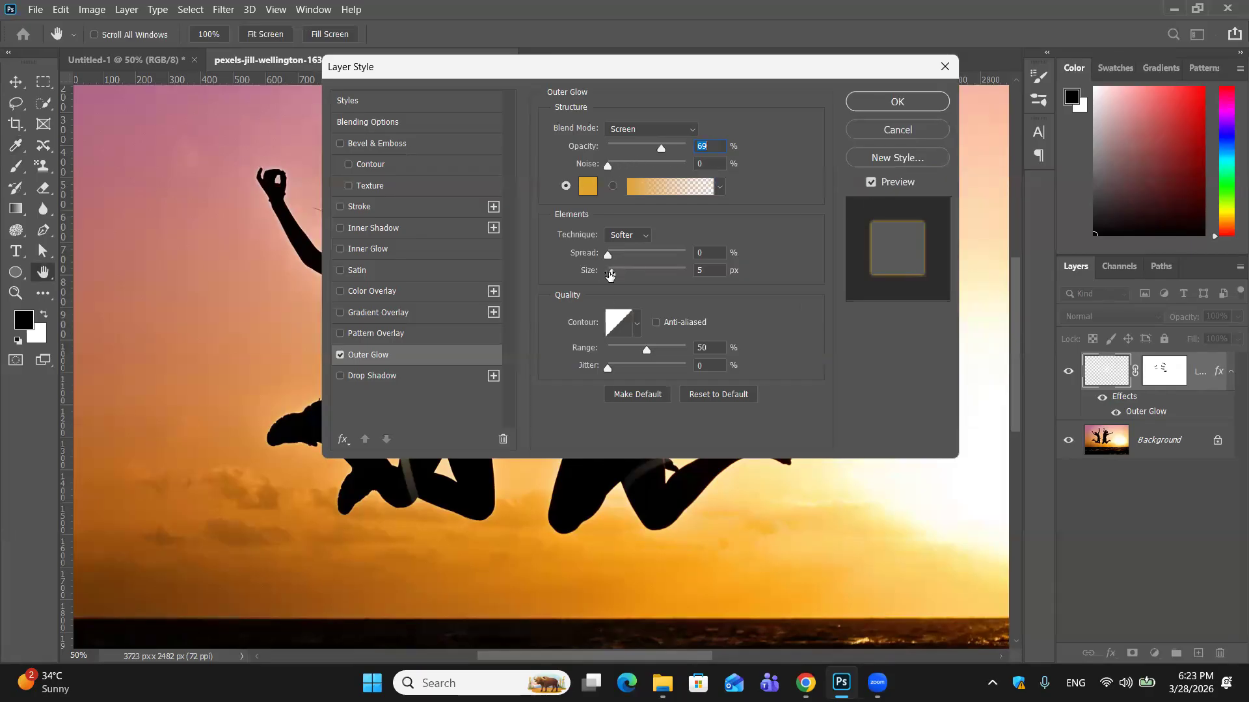
Set the Outer Glow size to 166 px and apply the layer style.
drag(609, 274, 662, 275)
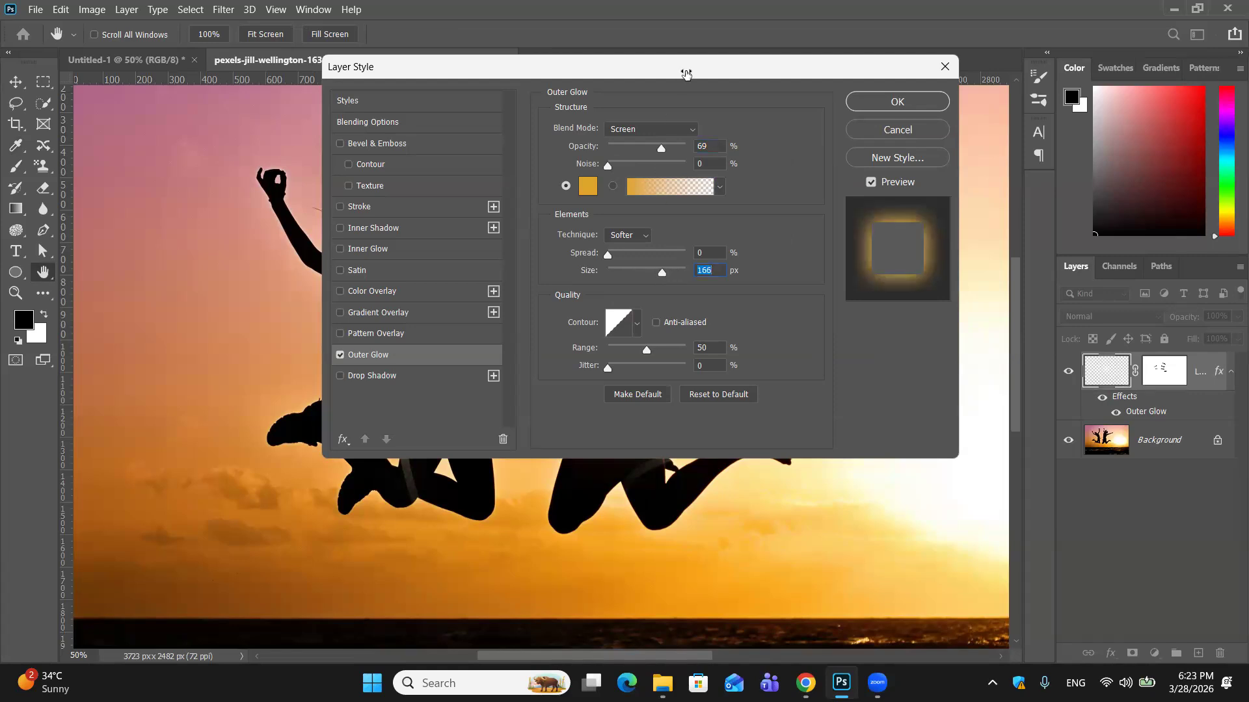
drag(686, 73, 711, 264)
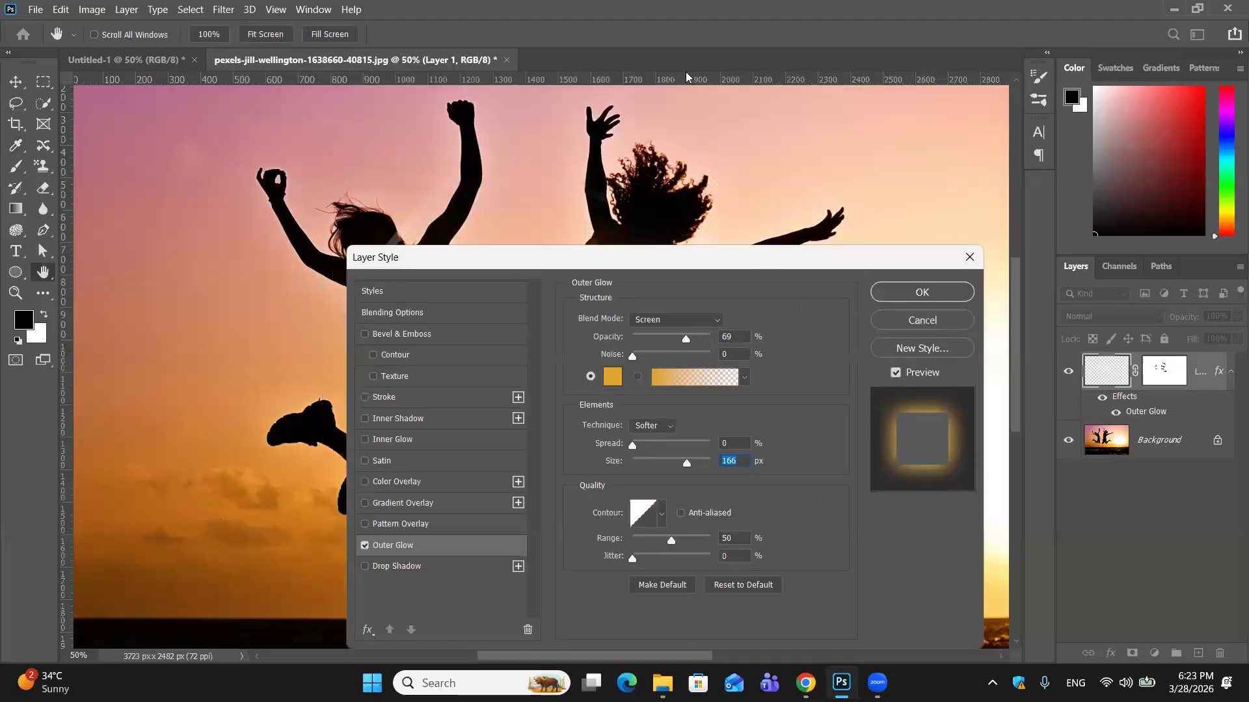
click(918, 292)
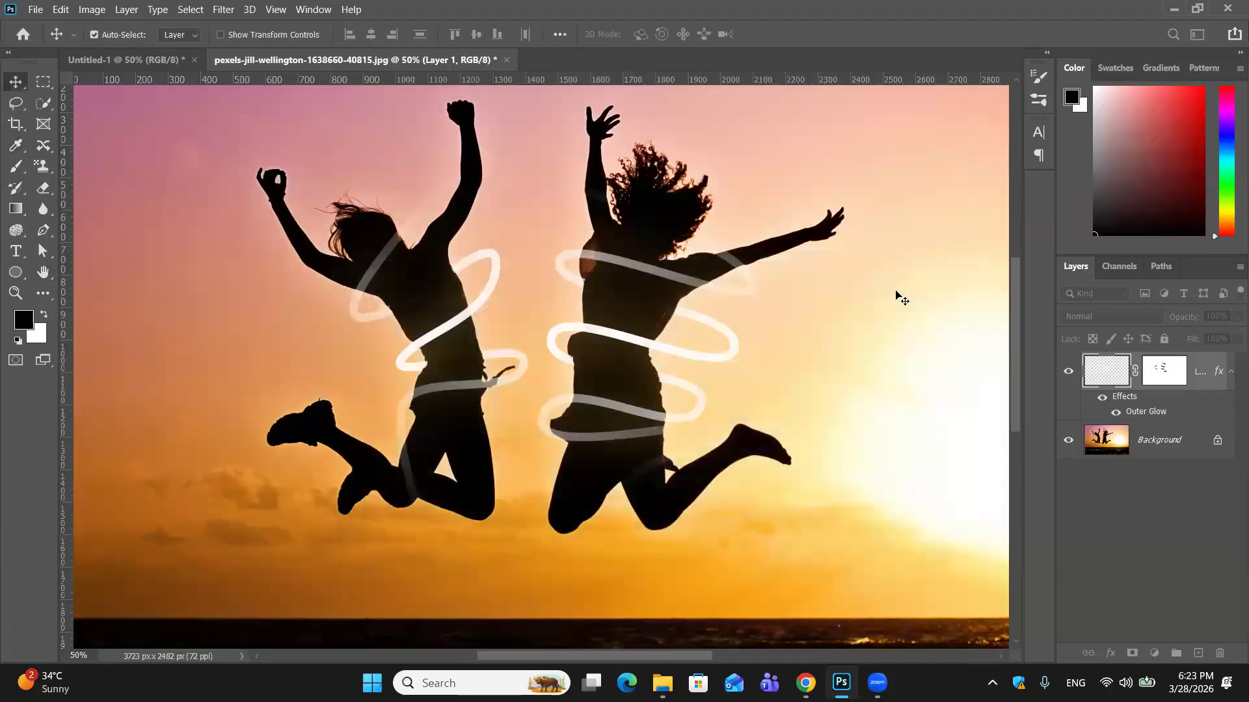
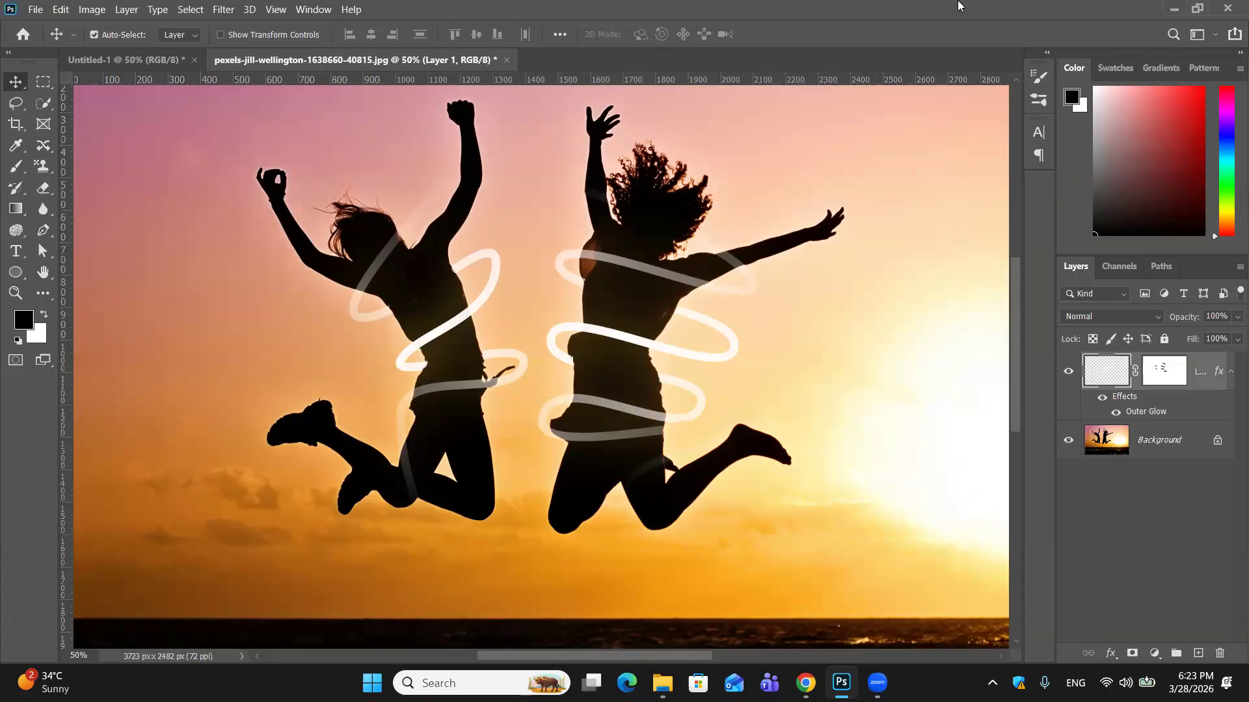
Bring up the Untitled-1 document, then switch to Chrome and search Google for "fashion" in a new tab.
click(148, 65)
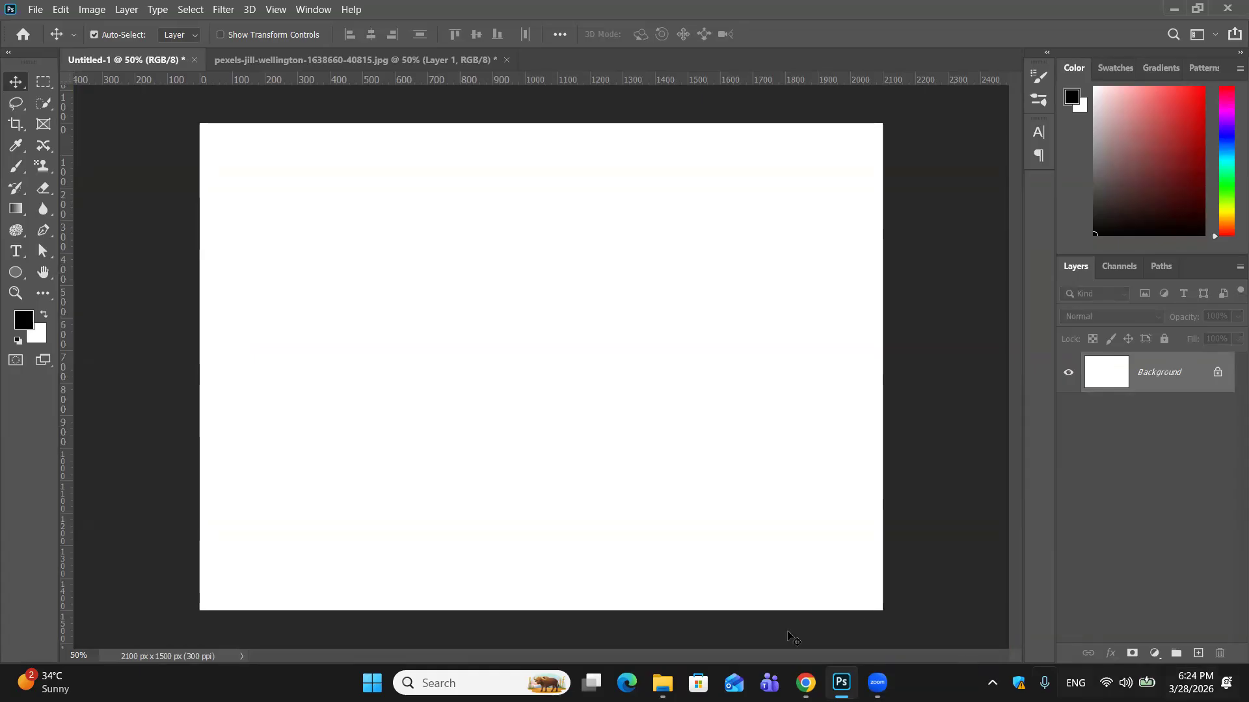
click(810, 682)
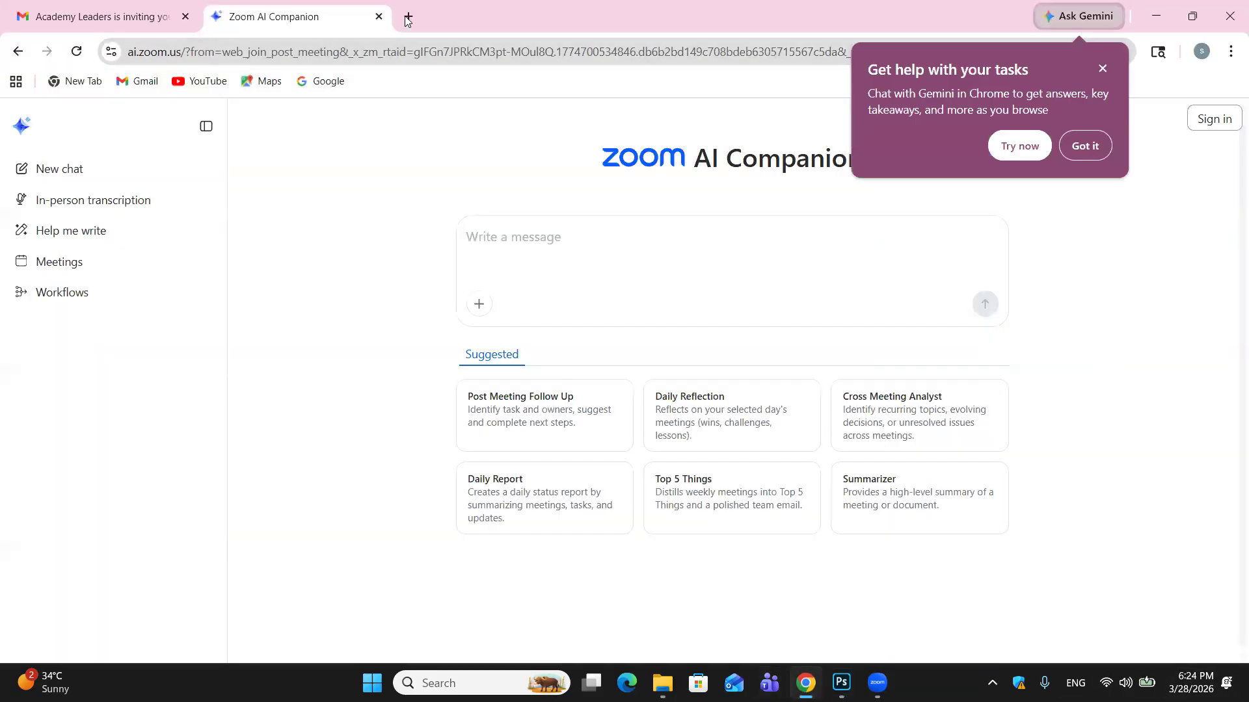
click(408, 18)
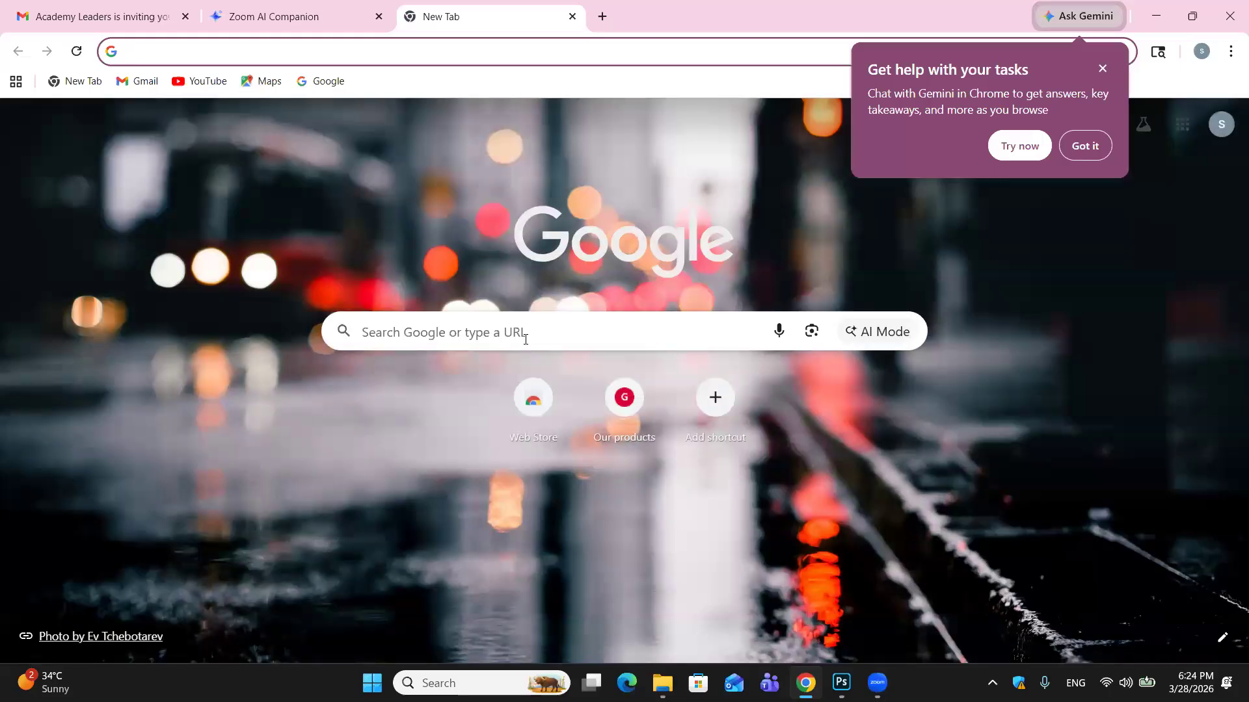
click(526, 339)
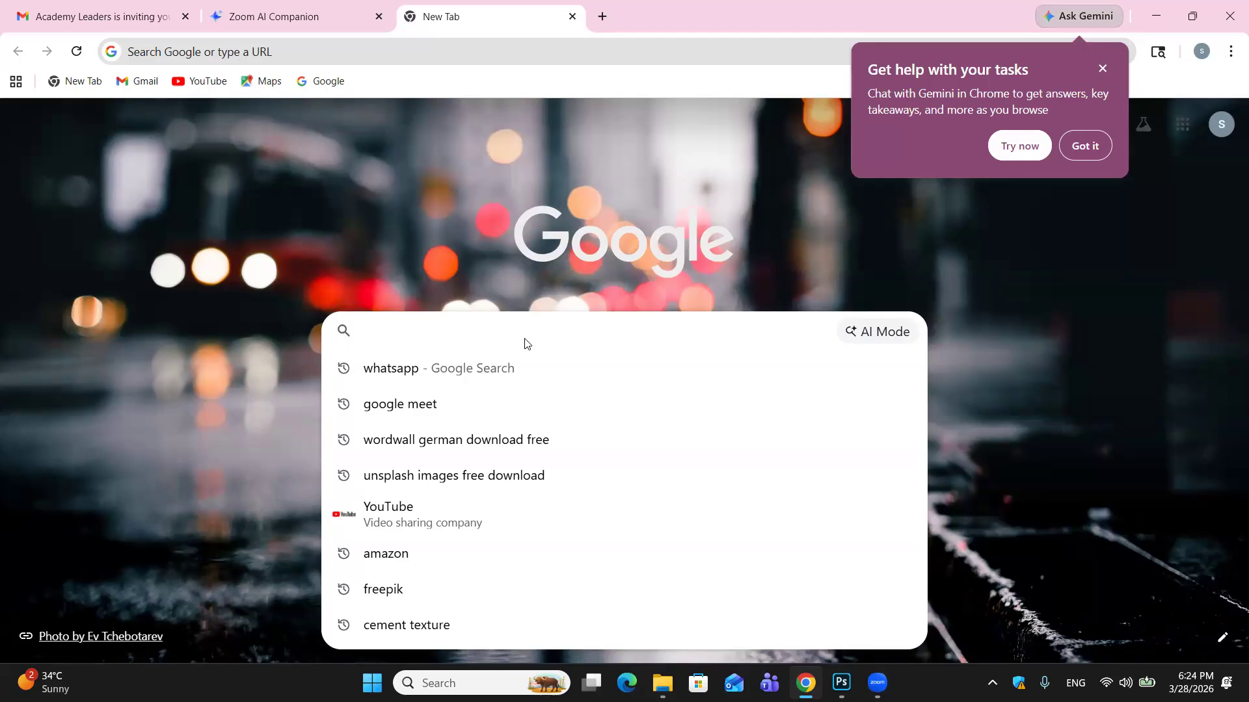
text(g)
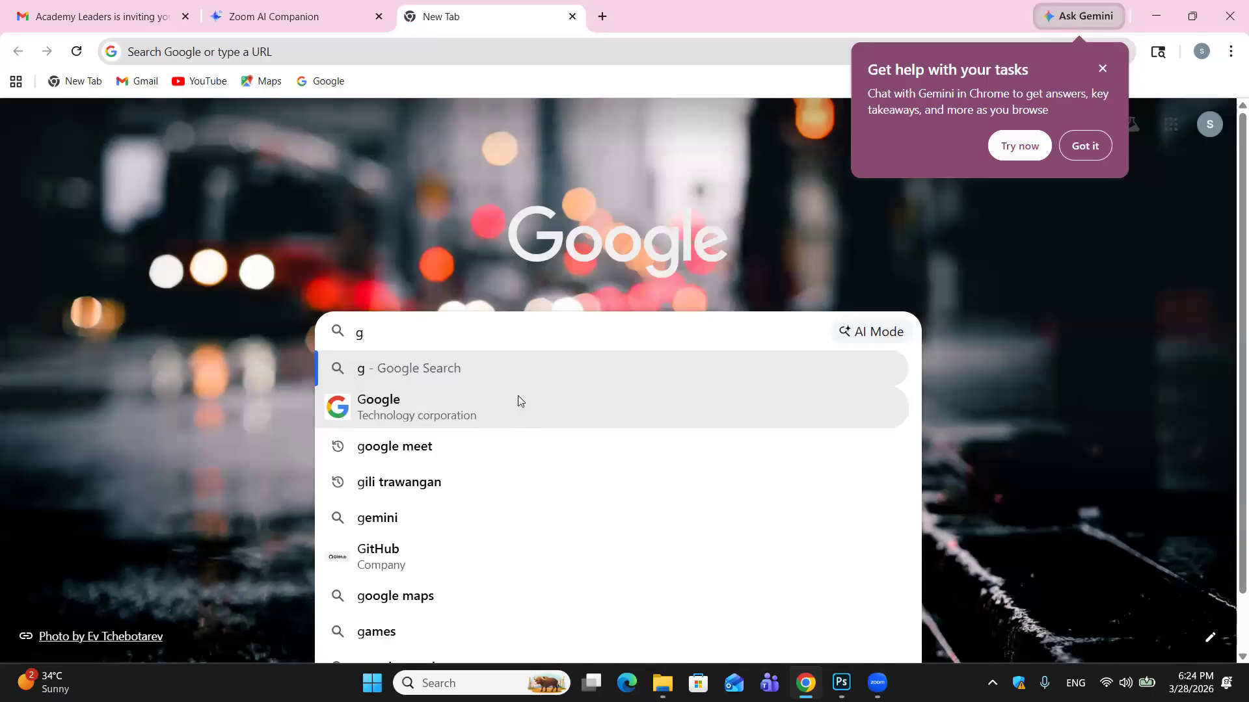
key(BackSpace)
text(f)
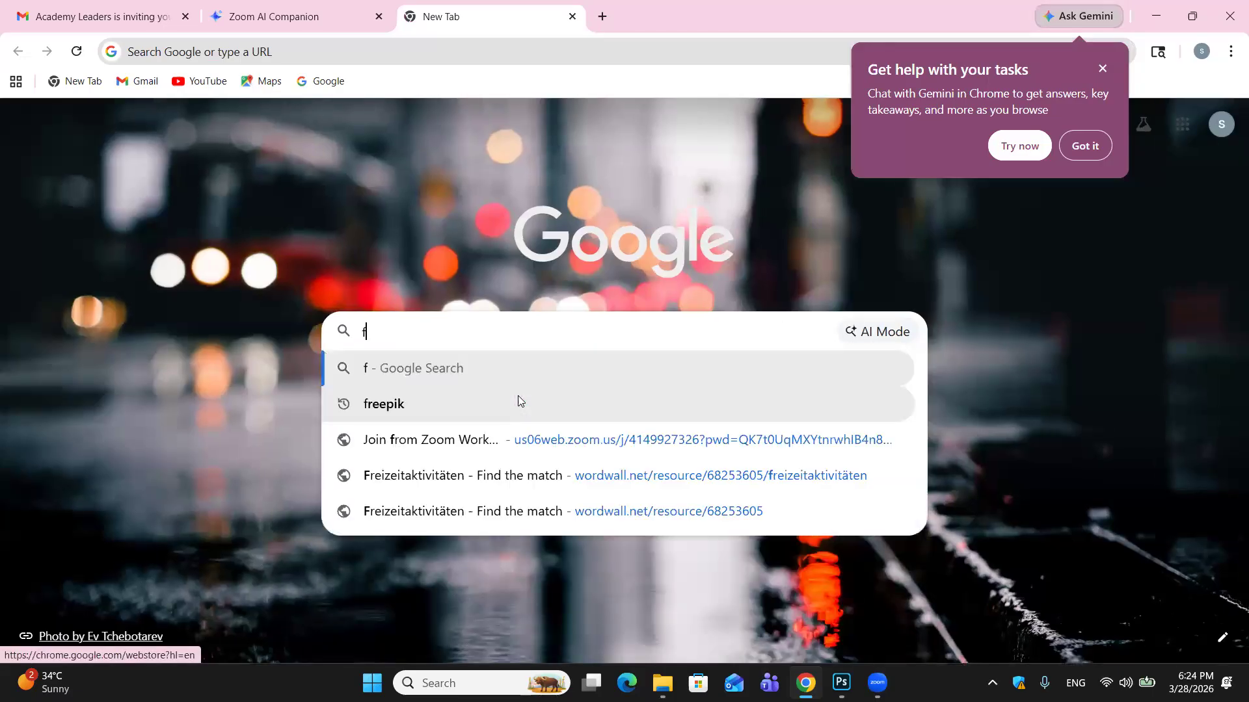
text(ashion)
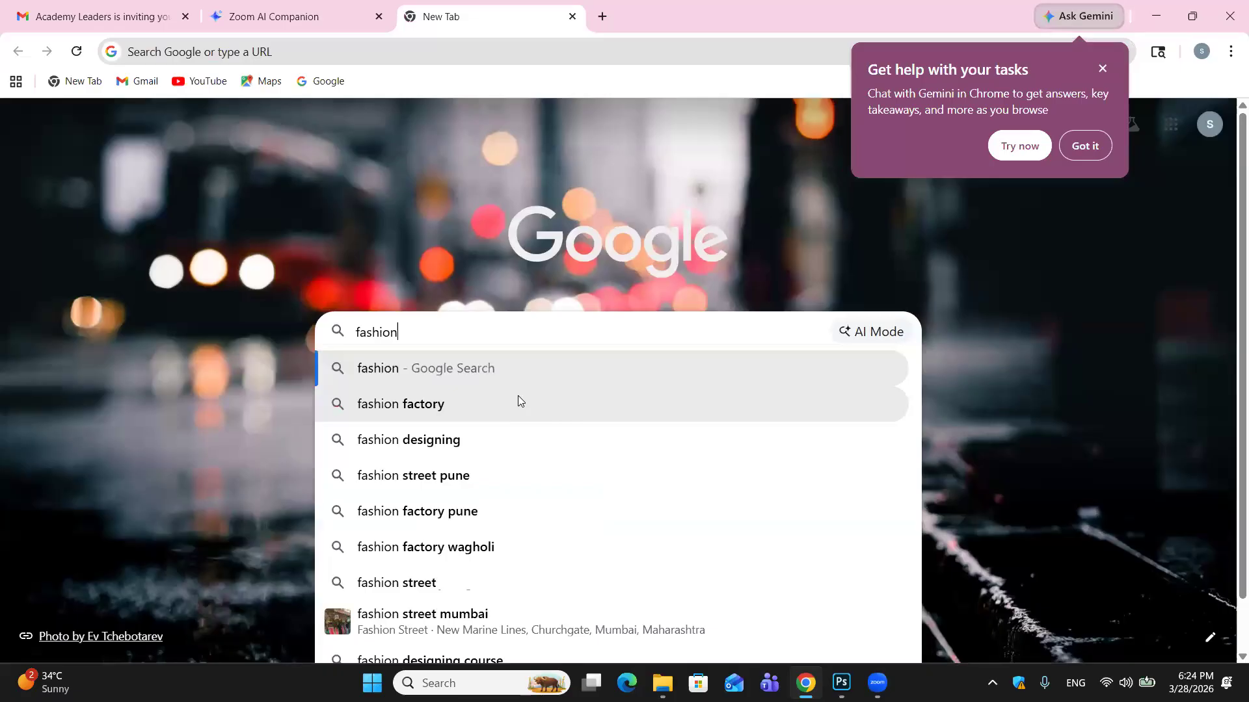
key(Return)
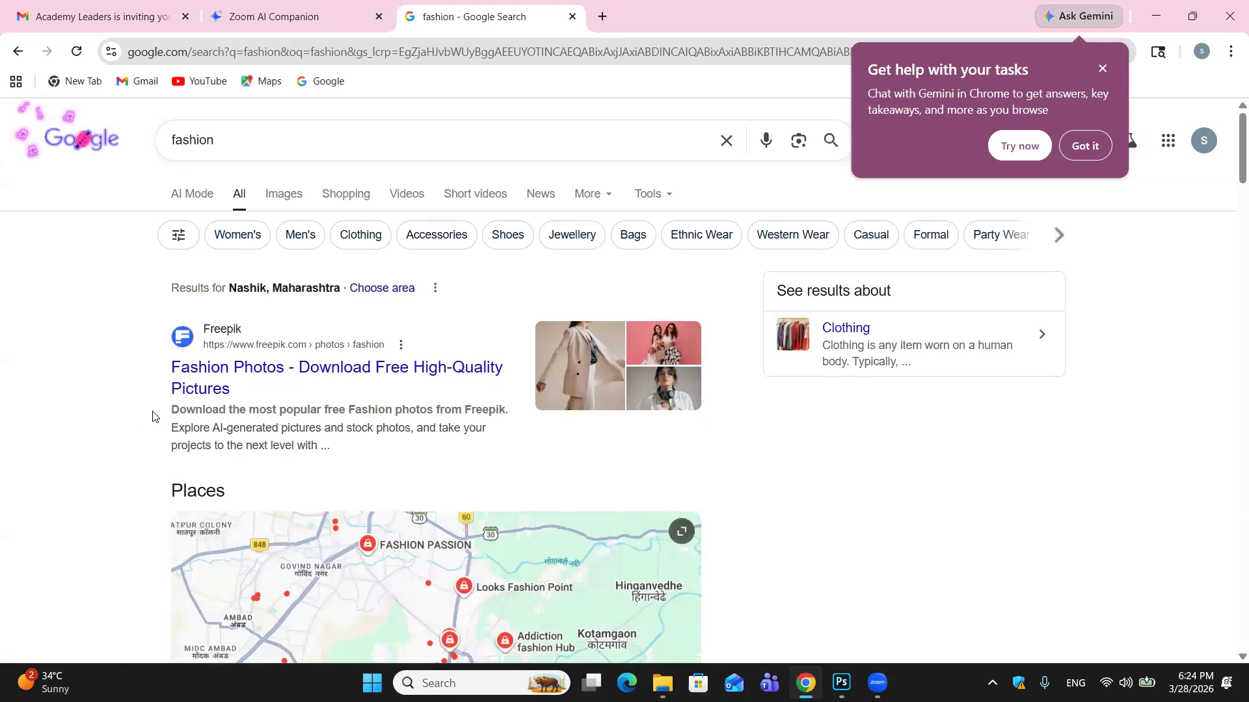
Copy the description of the Freepik search result and paste it into a new text layer in Untitled-1 in Photoshop.
drag(180, 409, 439, 450)
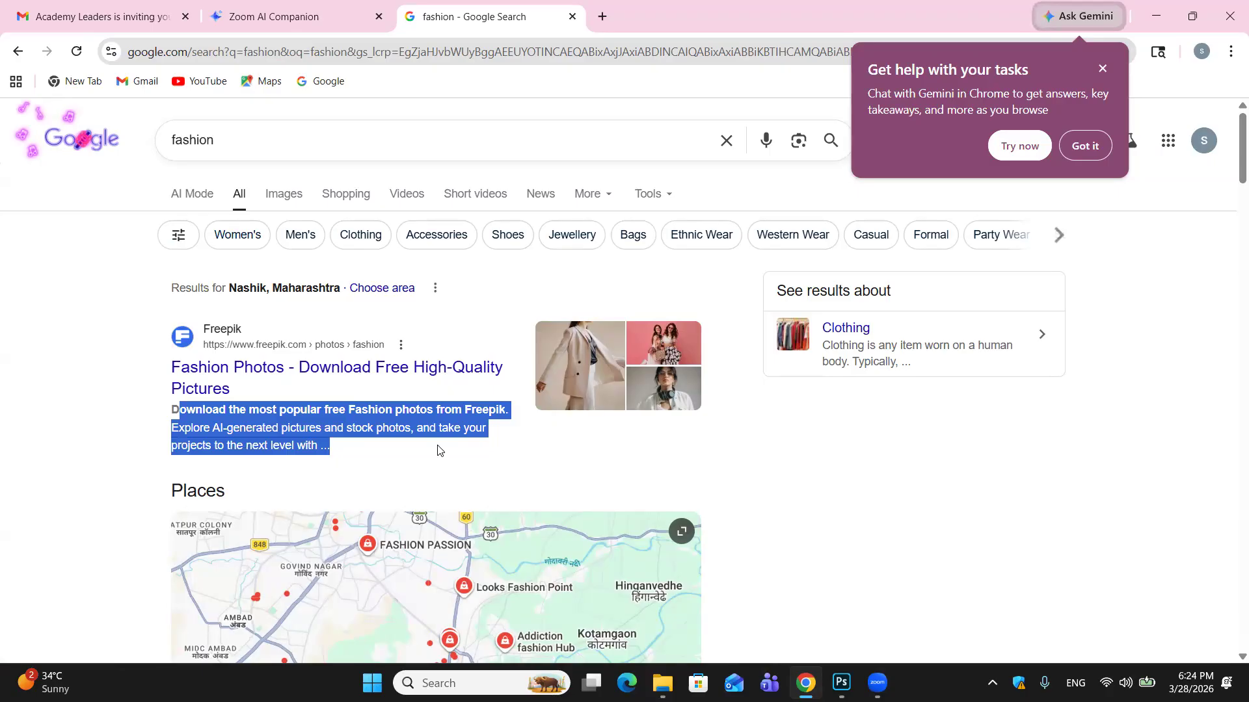
click(842, 681)
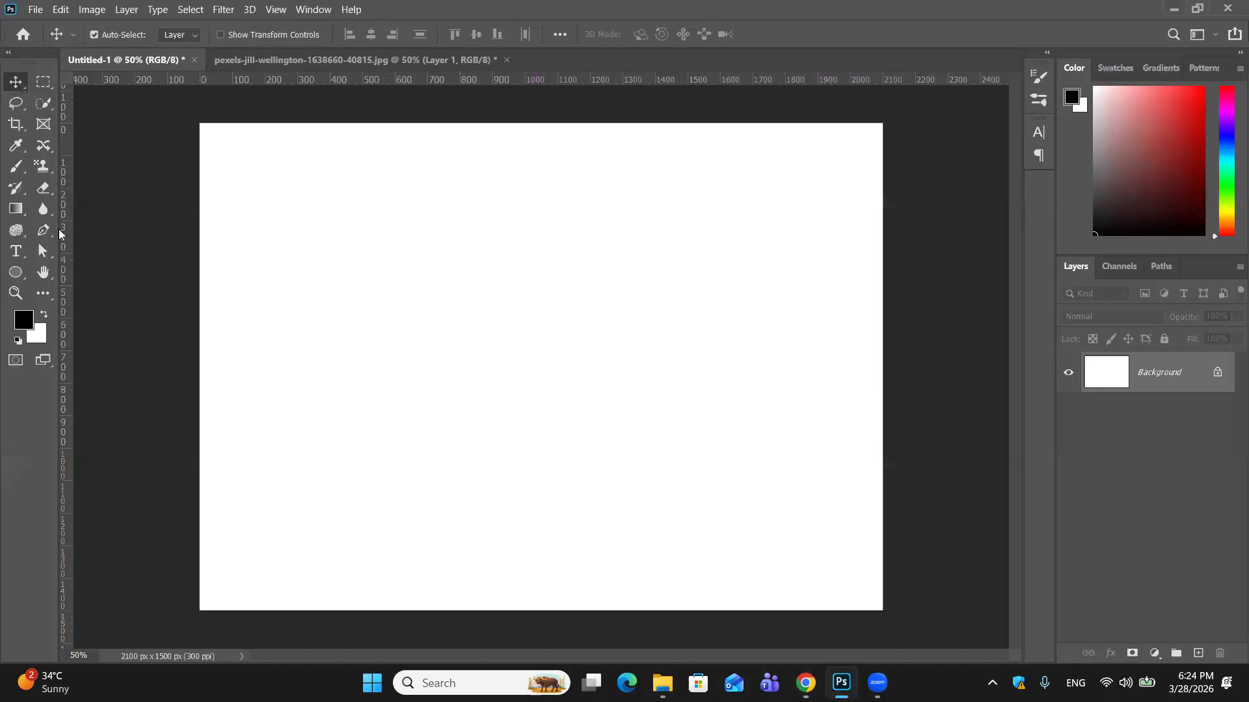
click(15, 251)
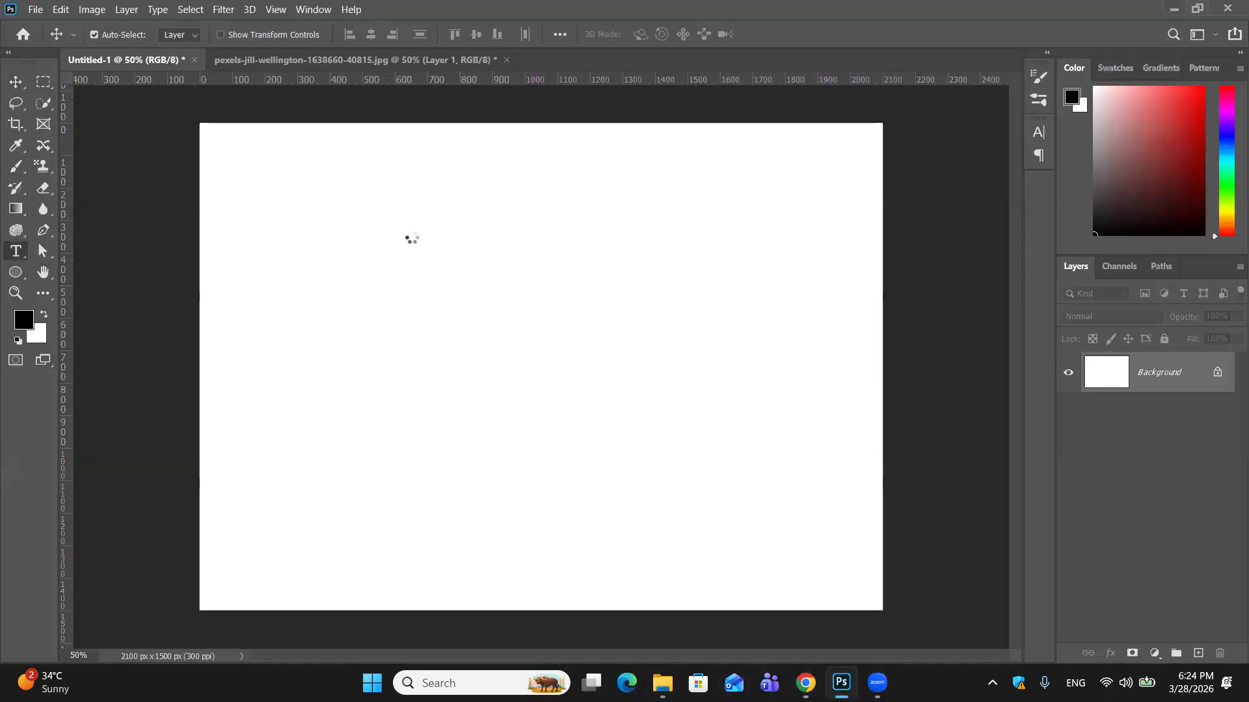
click(369, 238)
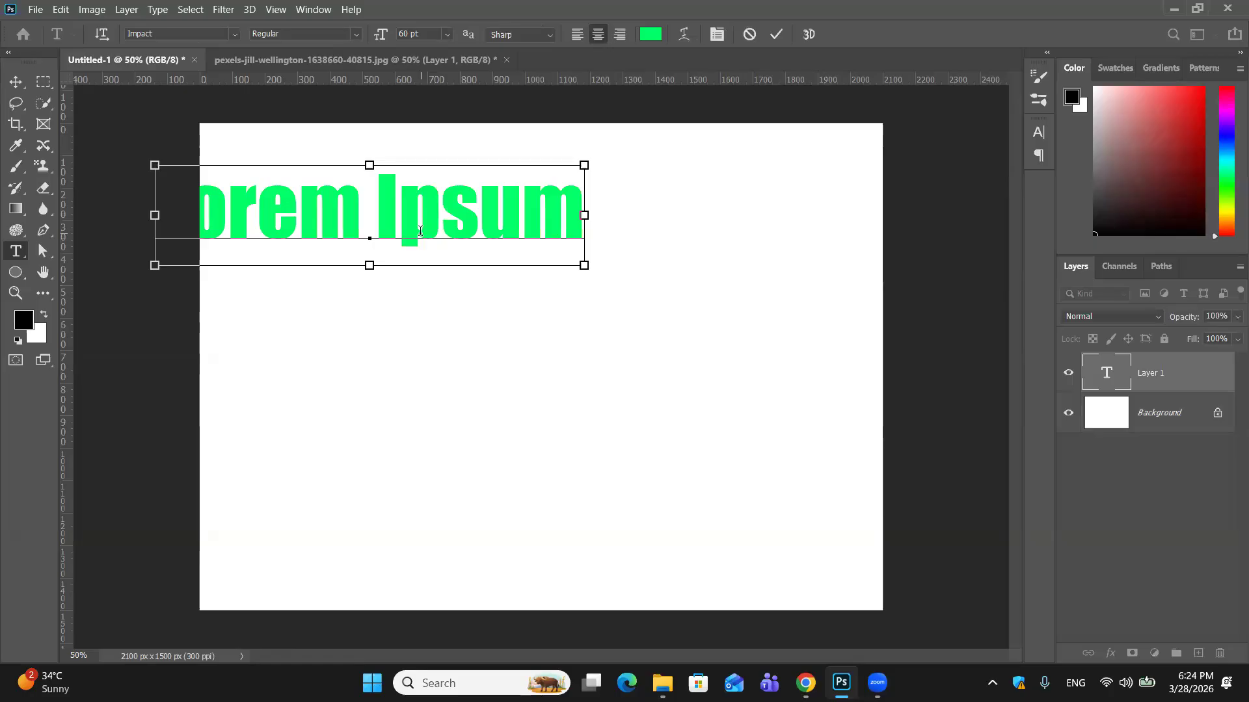
key(ctrl+v)
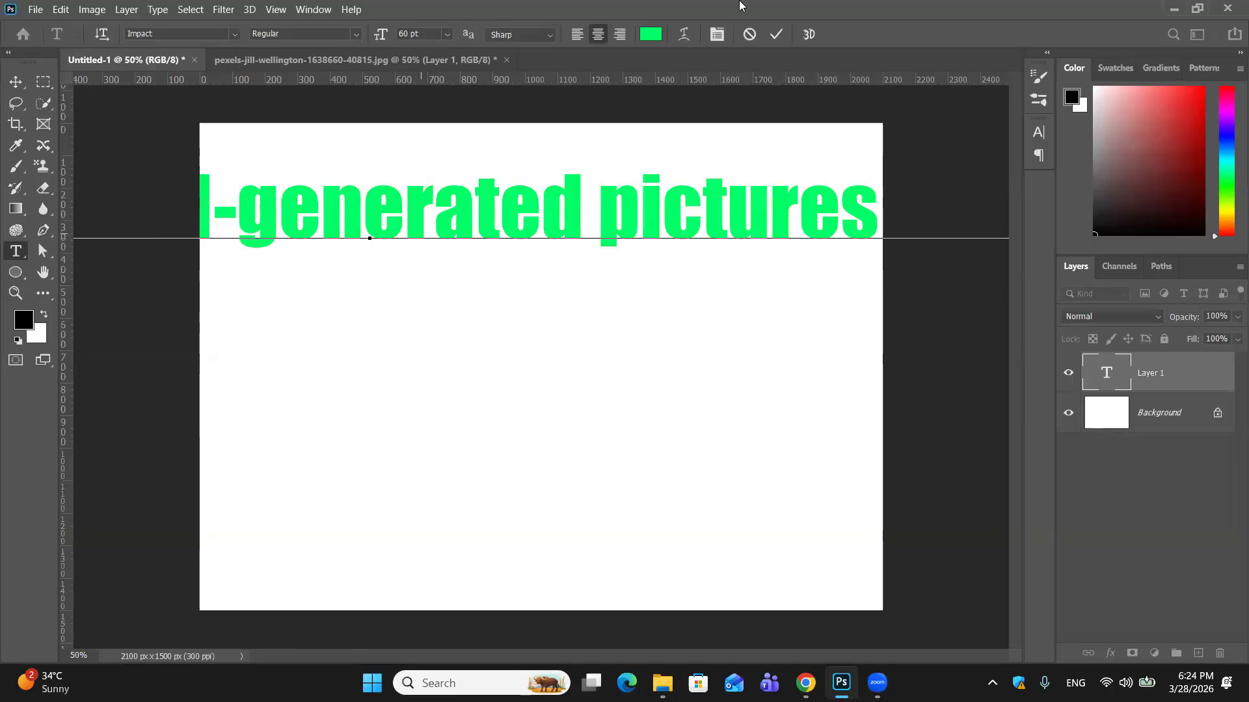
Try to set the pasted text's font size to 9 pt and commit the text layer.
click(447, 30)
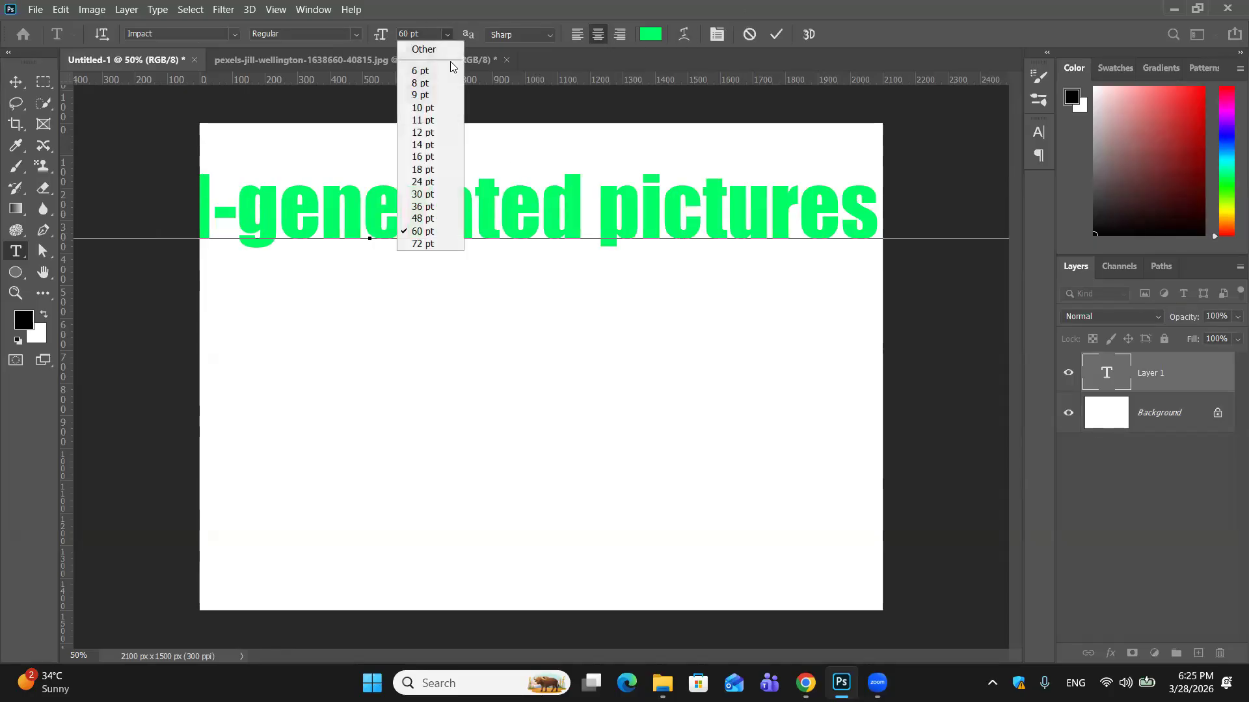
click(444, 95)
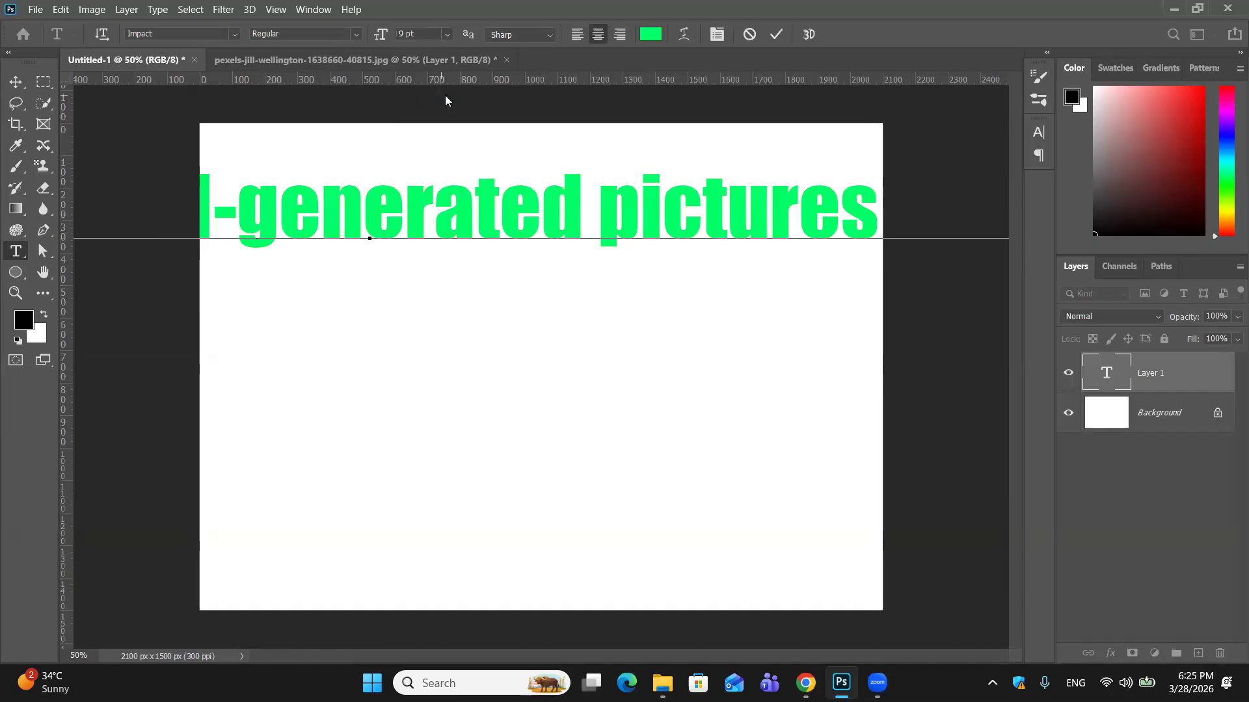
key(ctrl+Return)
key(v)
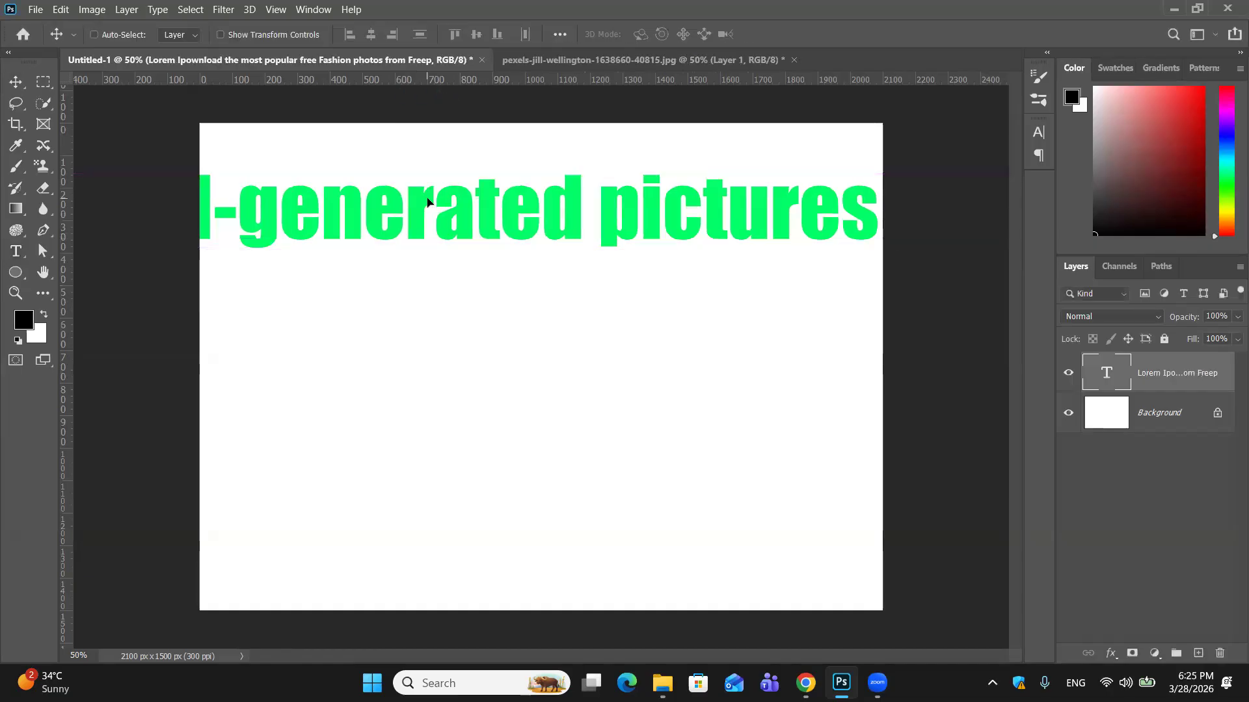
key(ctrl+t)
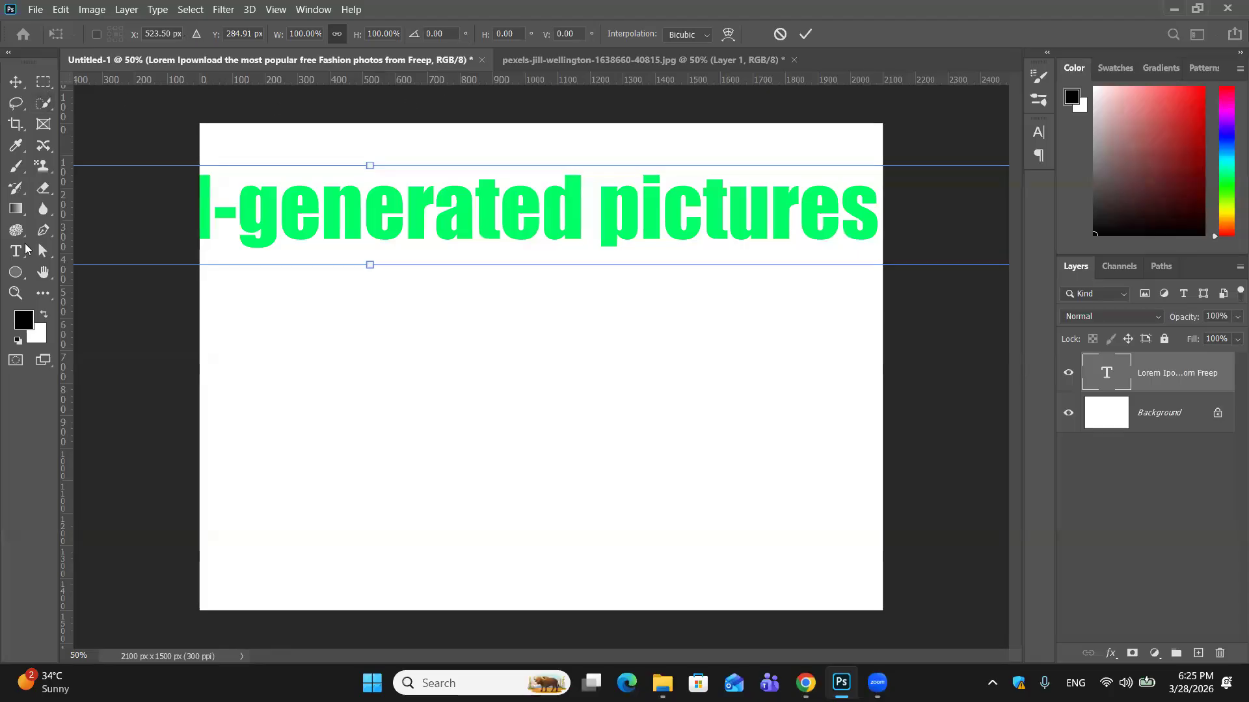
key(Return)
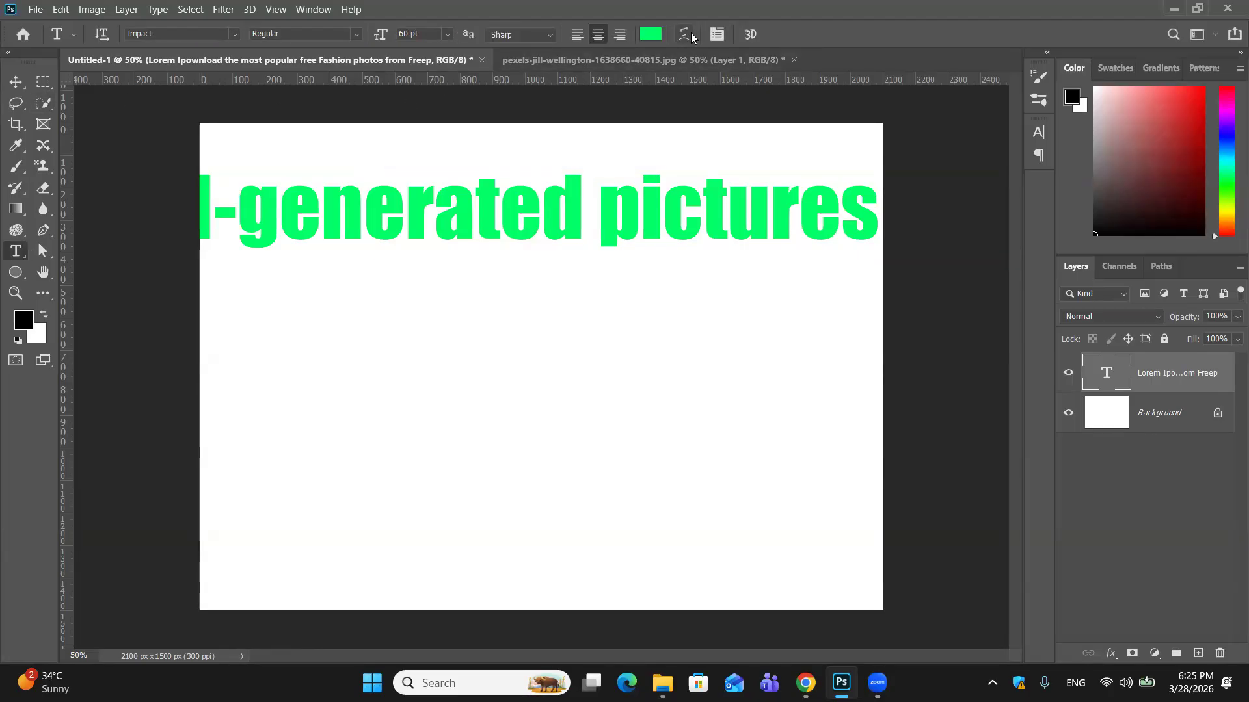
Set the whole text layer's font size to 10 pt in the Character settings.
click(715, 34)
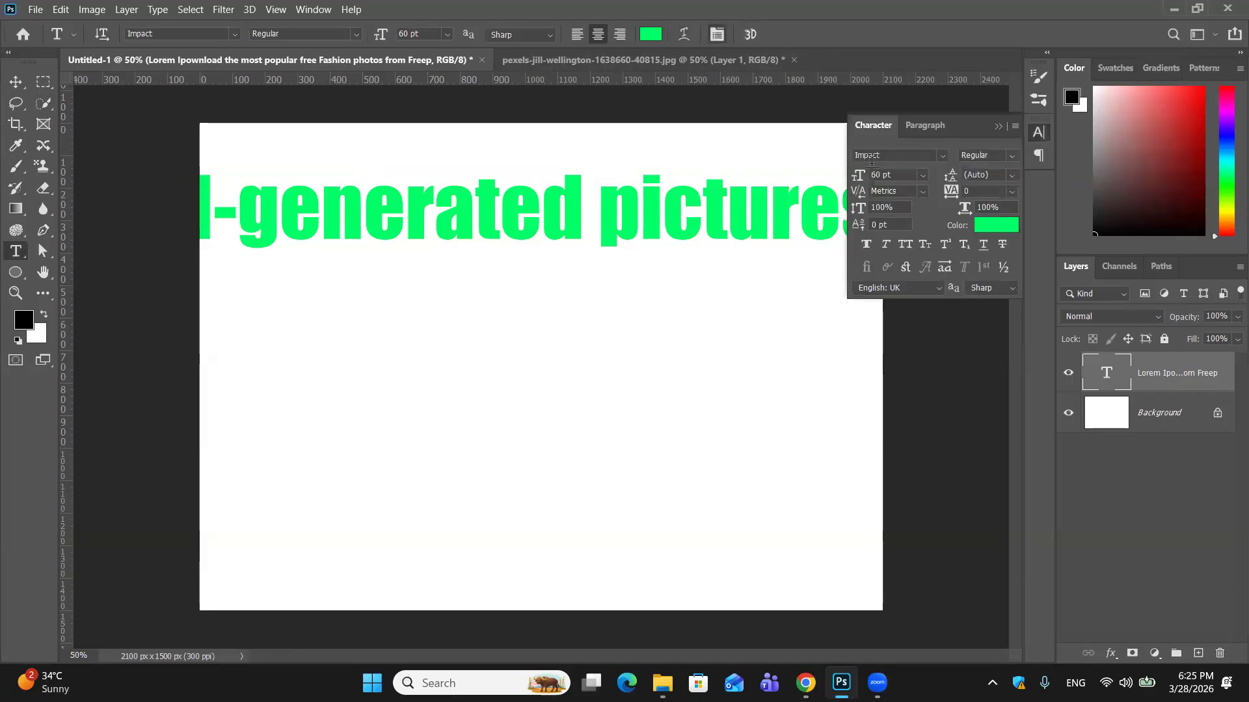
click(924, 174)
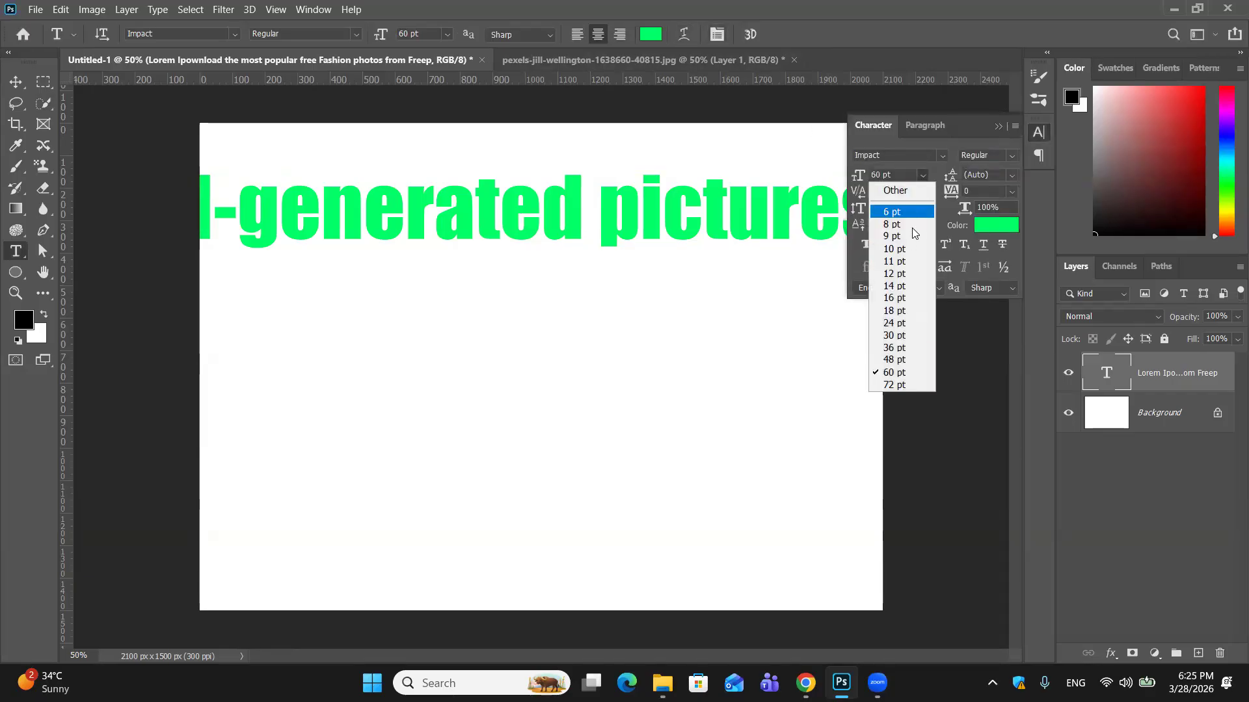
click(903, 250)
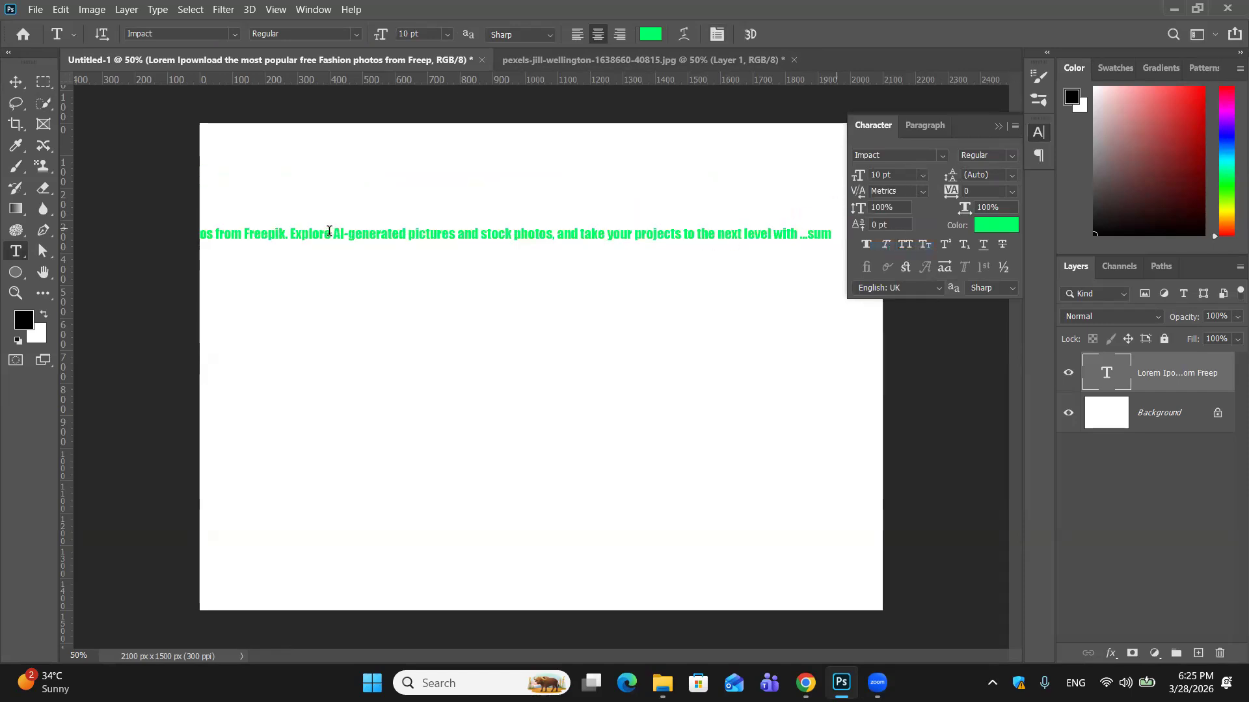
Split the text into four lines with breaks before "most popular", "Explore" and "and take your projects".
click(288, 234)
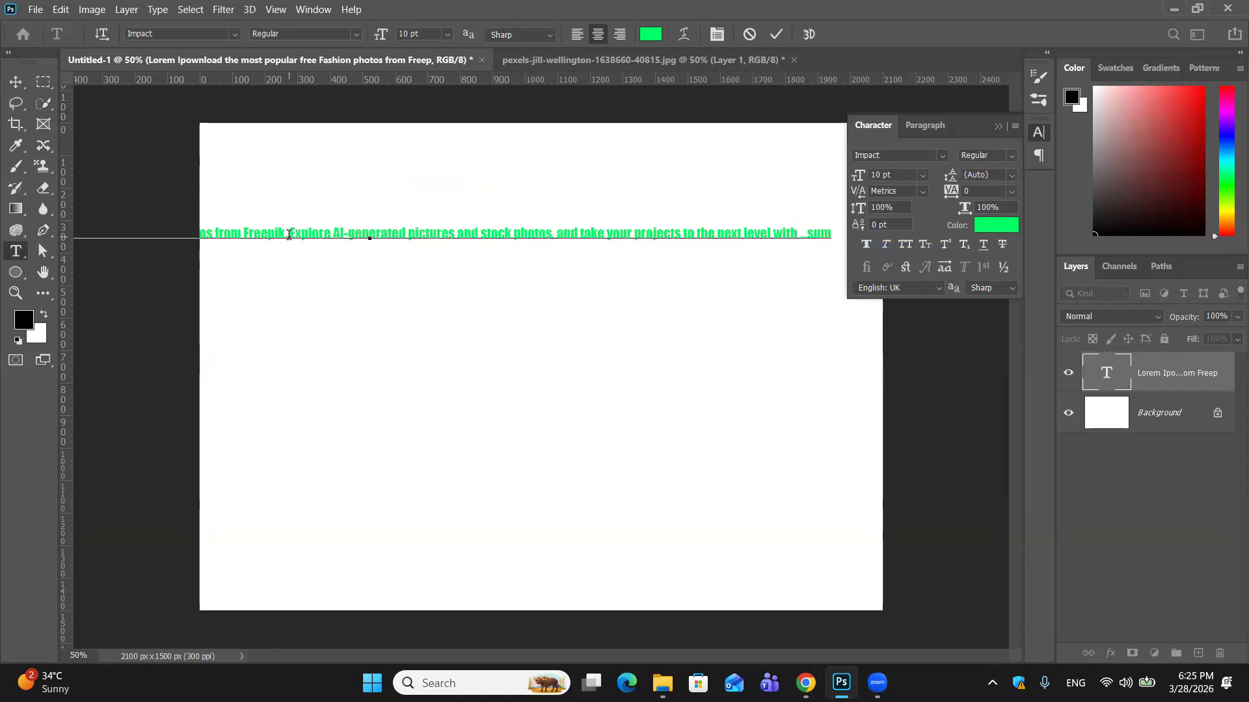
key(Return)
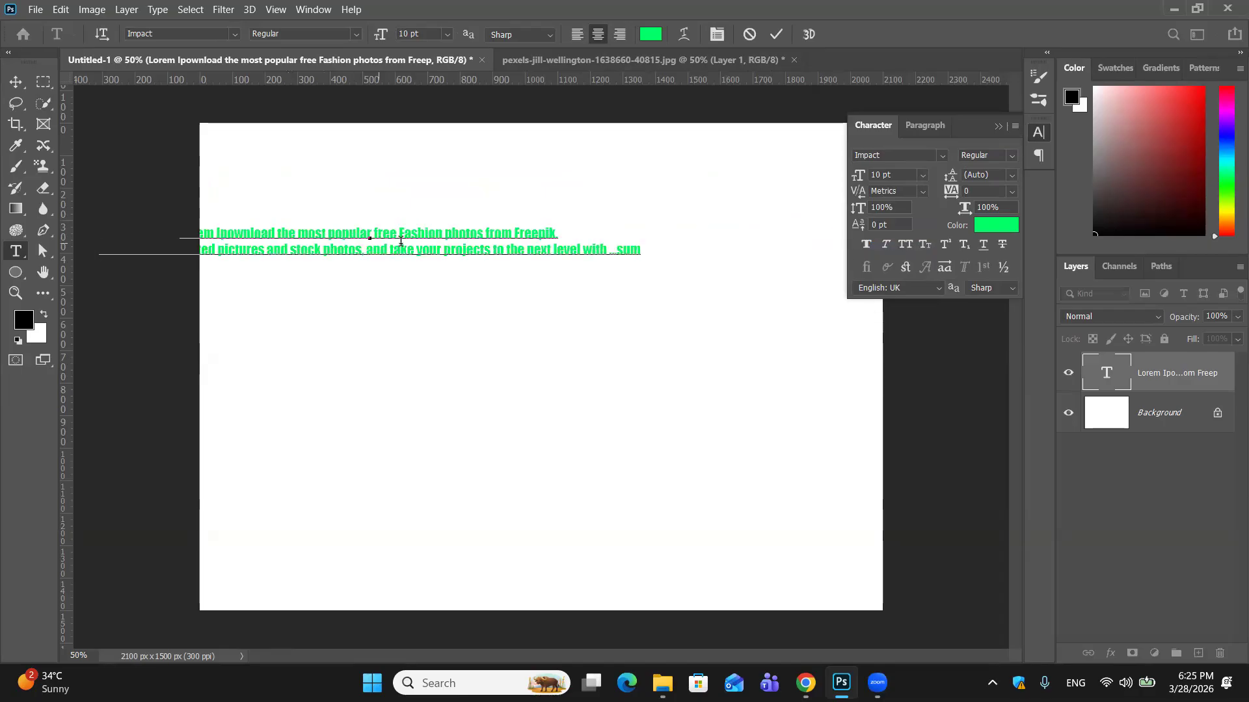
click(363, 253)
key(Return)
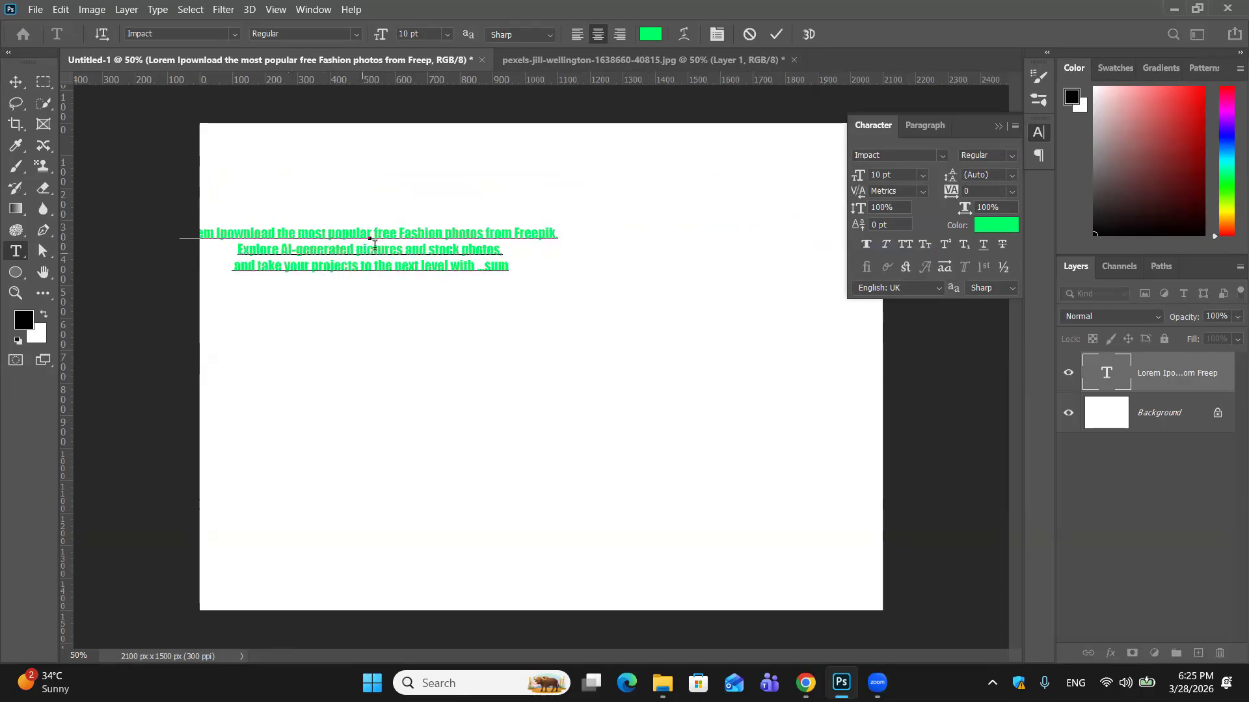
click(300, 233)
key(Return)
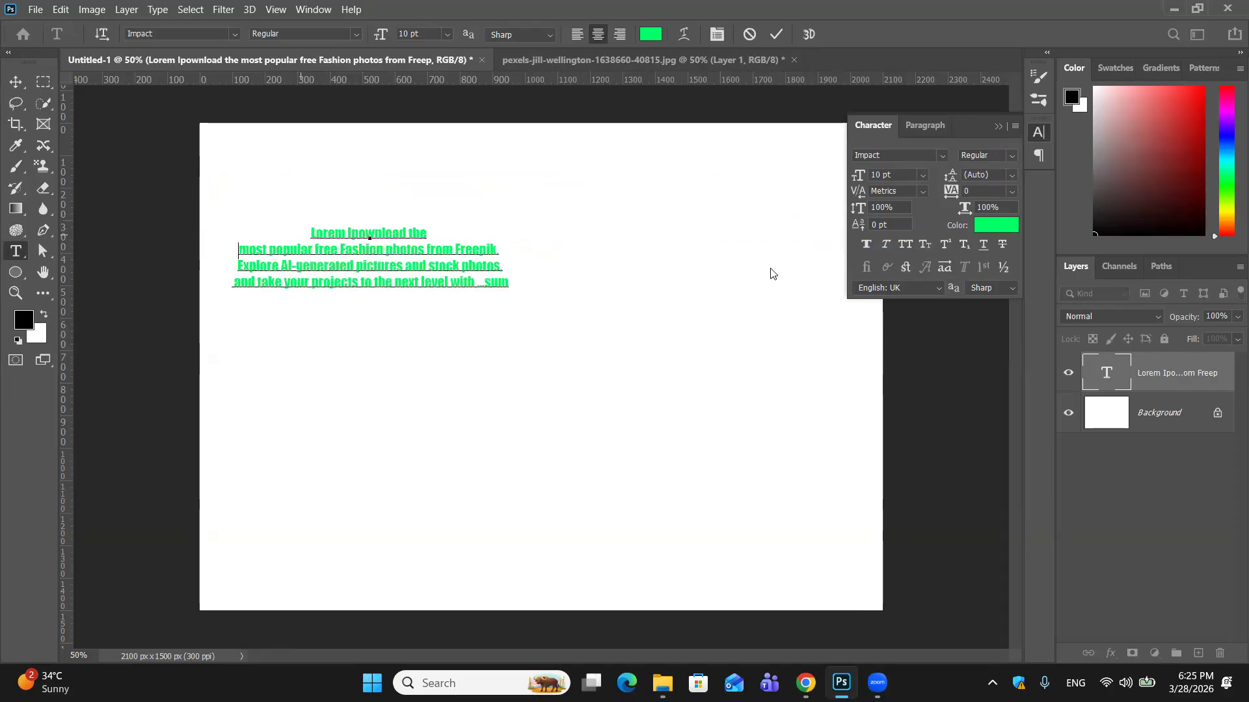
Collapse the Character settings, commit the text edit and move the text block to the canvas's upper right area.
click(999, 127)
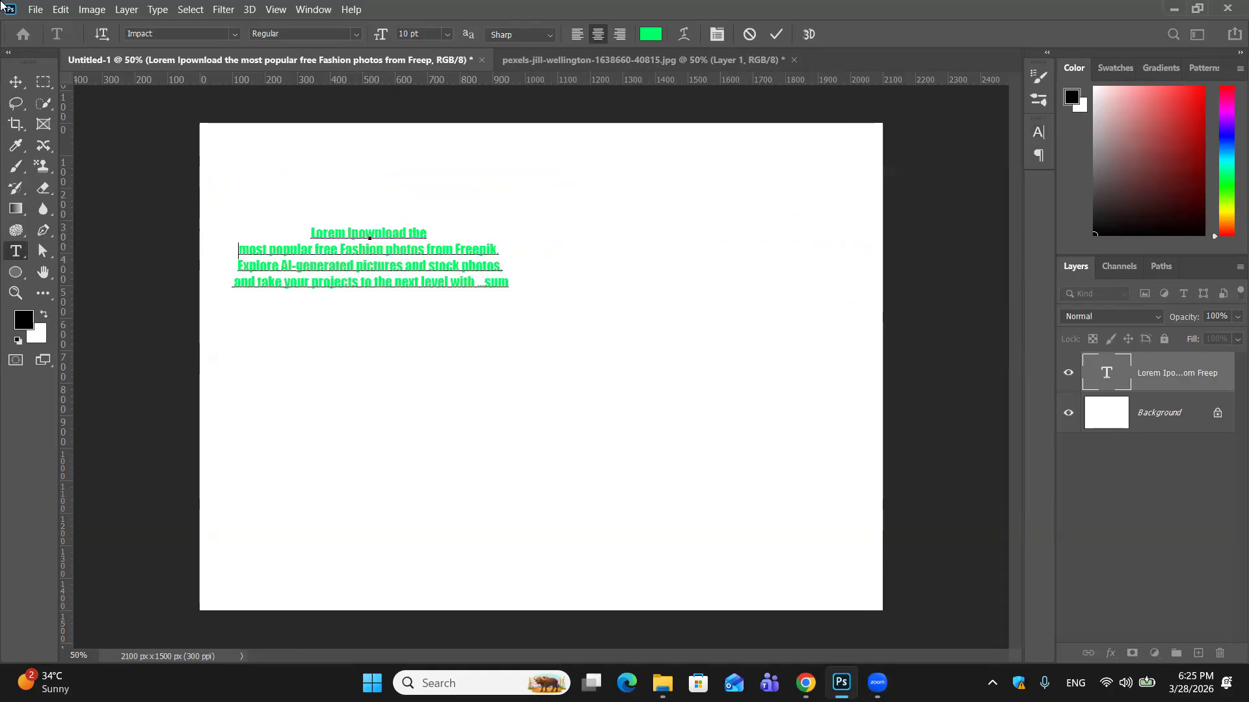
click(18, 85)
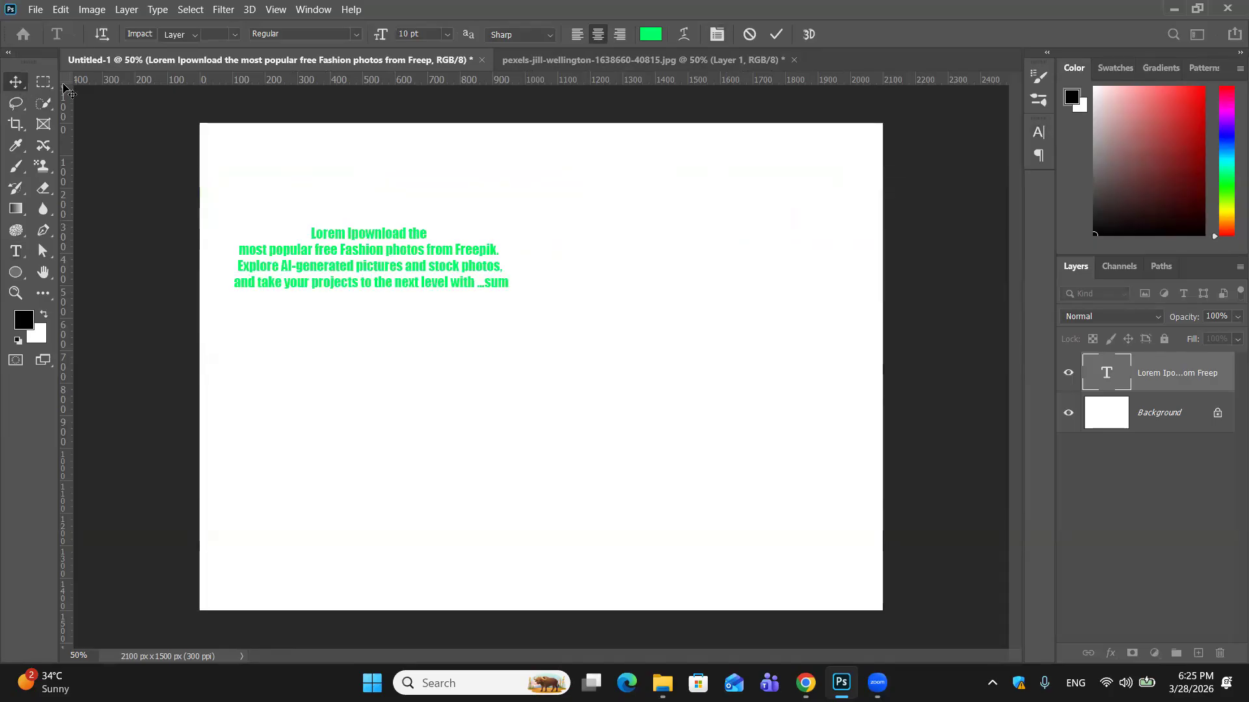
drag(432, 283, 769, 198)
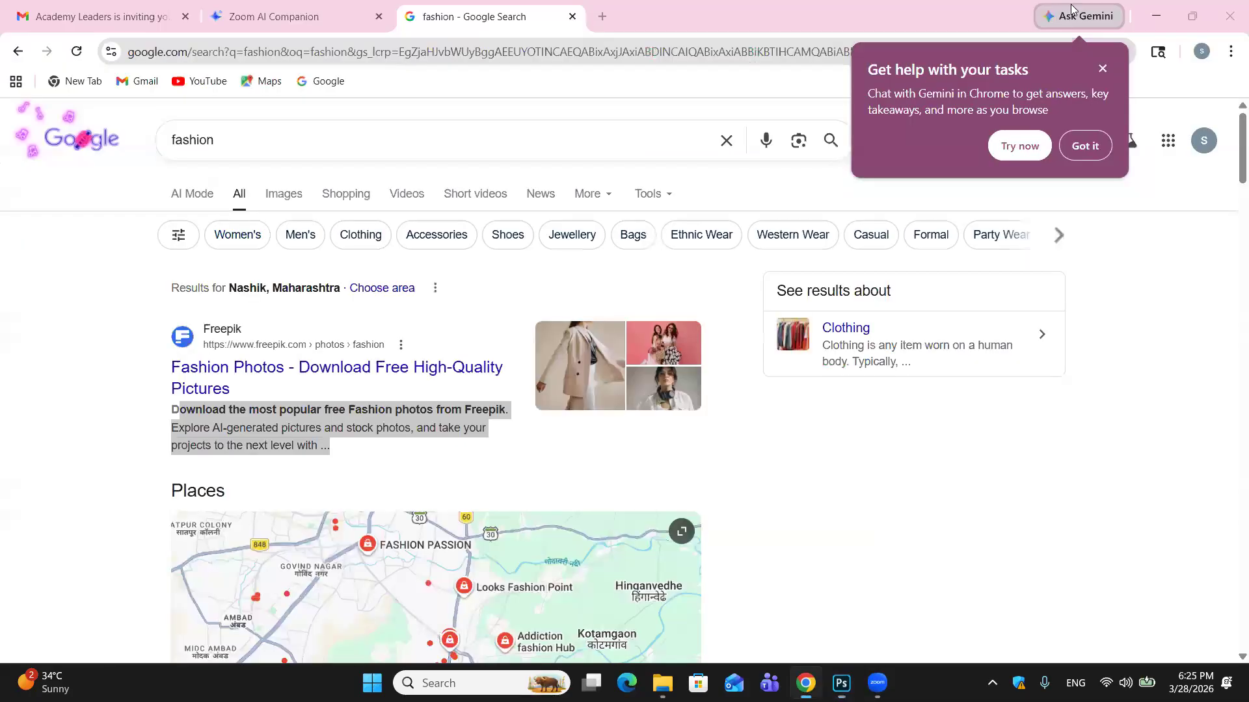
Switch to the Downloads folder and place the delicious-italian-pizza image into the Untitled-1 document.
click(1173, 9)
click(1155, 16)
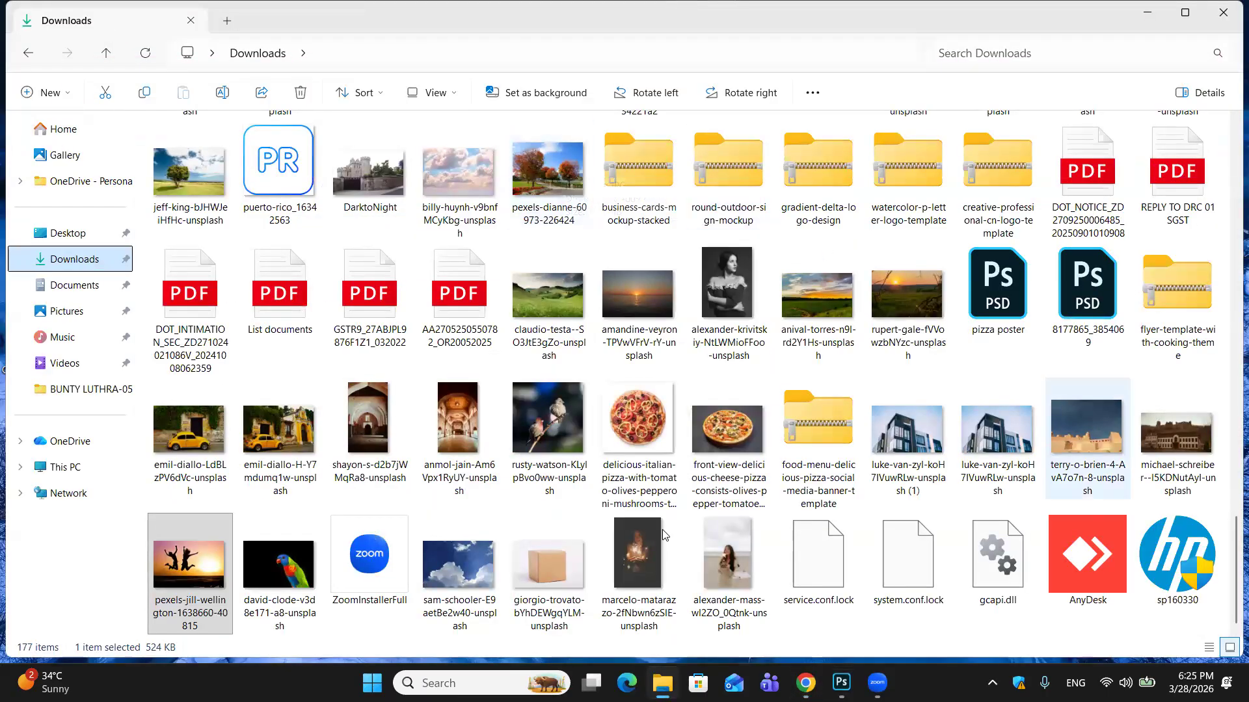
drag(626, 420, 408, 361)
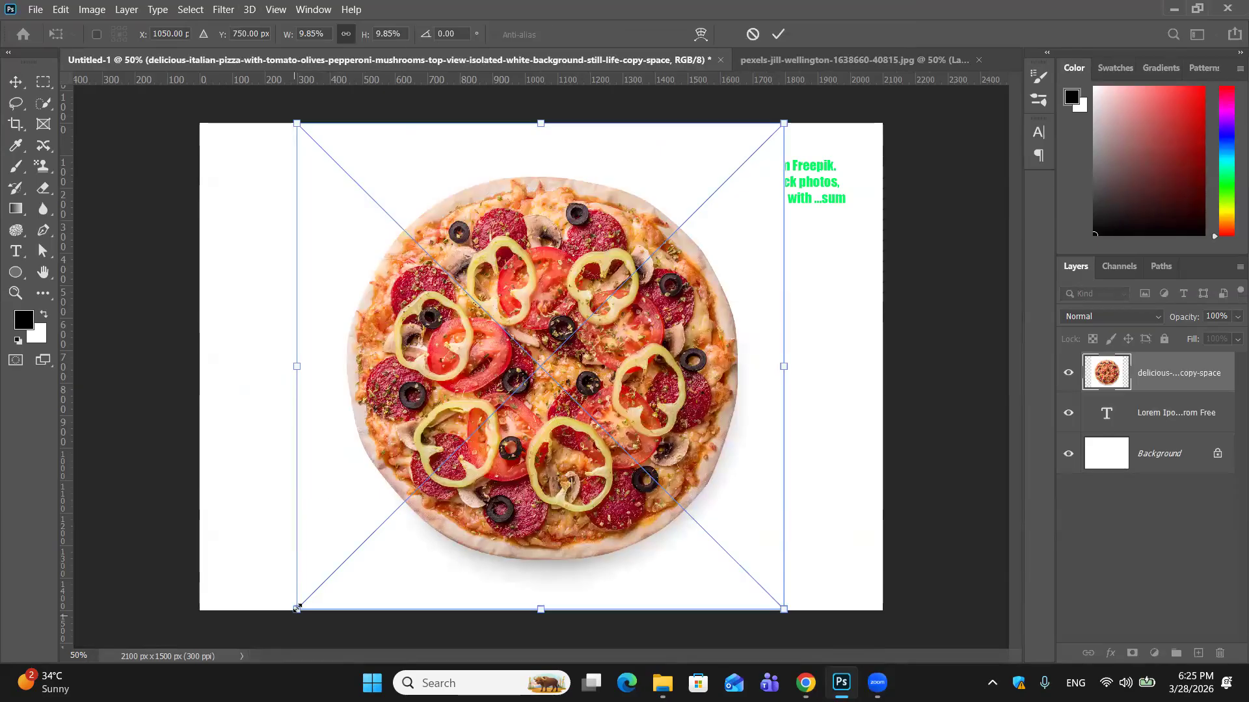
Scale the pizza image to about 5%, place it in the canvas's upper left area, and move the text block beside it.
drag(307, 591, 608, 343)
drag(728, 251, 411, 264)
drag(528, 249, 558, 257)
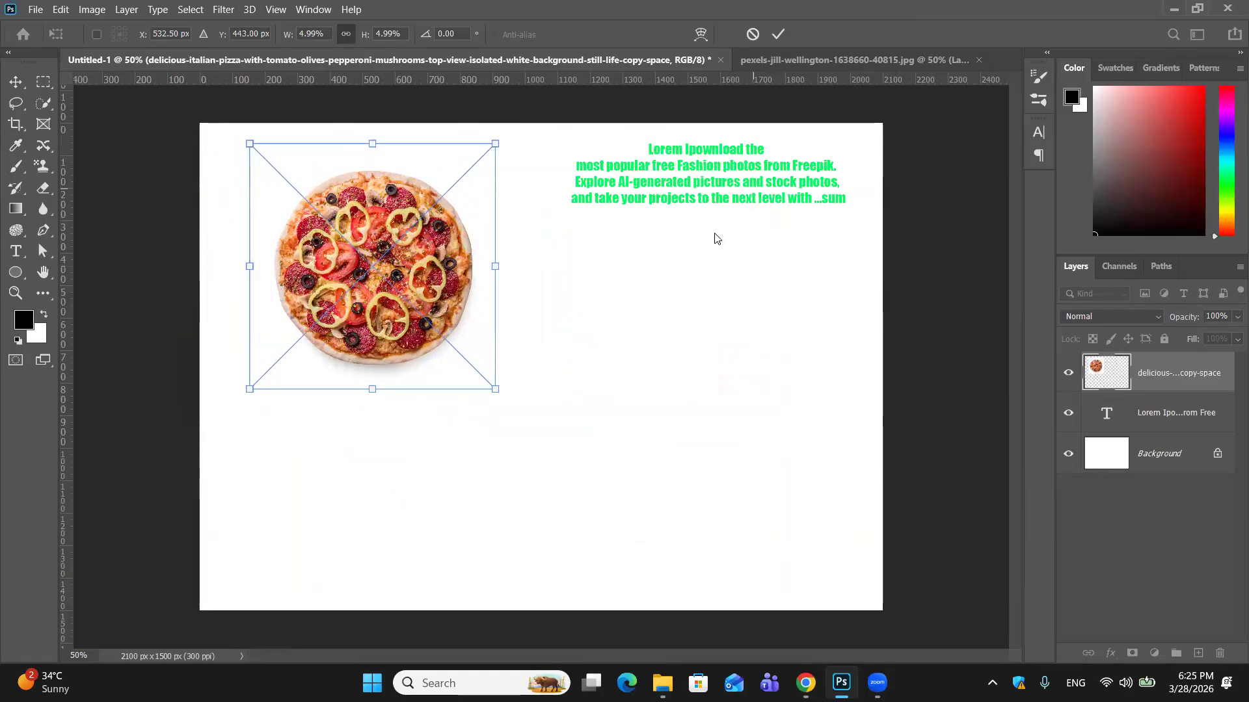
key(Return)
drag(688, 196, 626, 280)
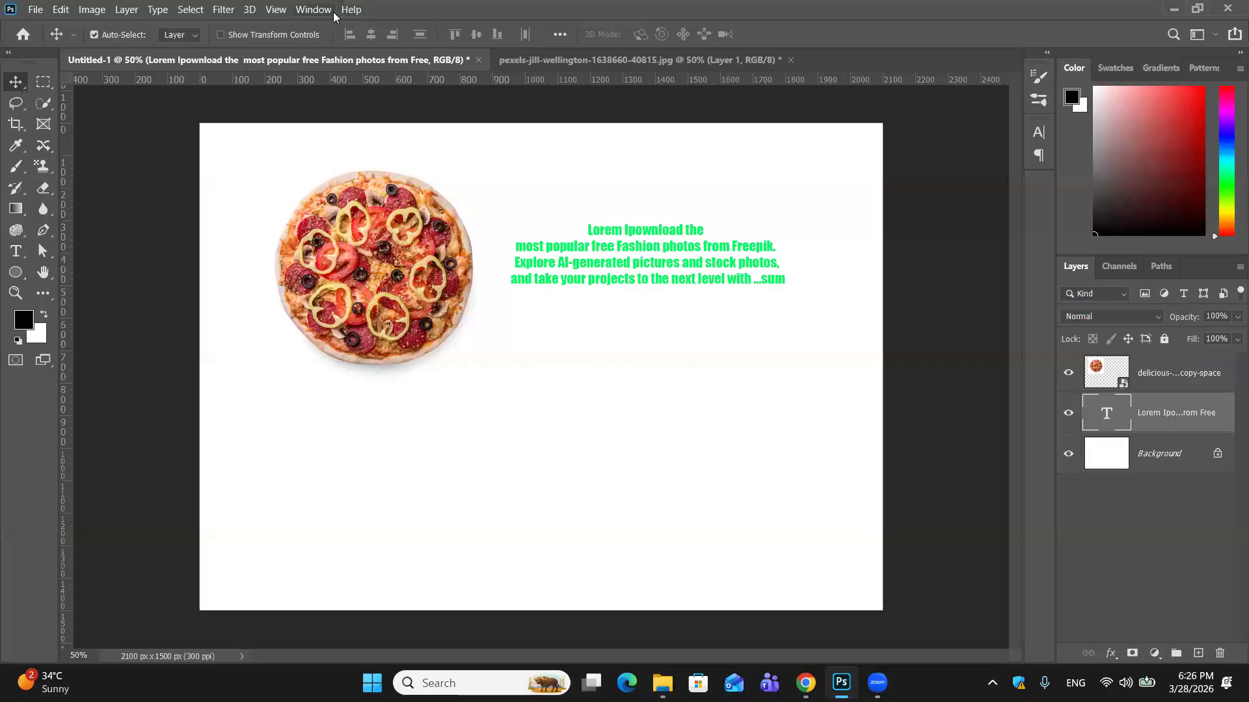
click(301, 11)
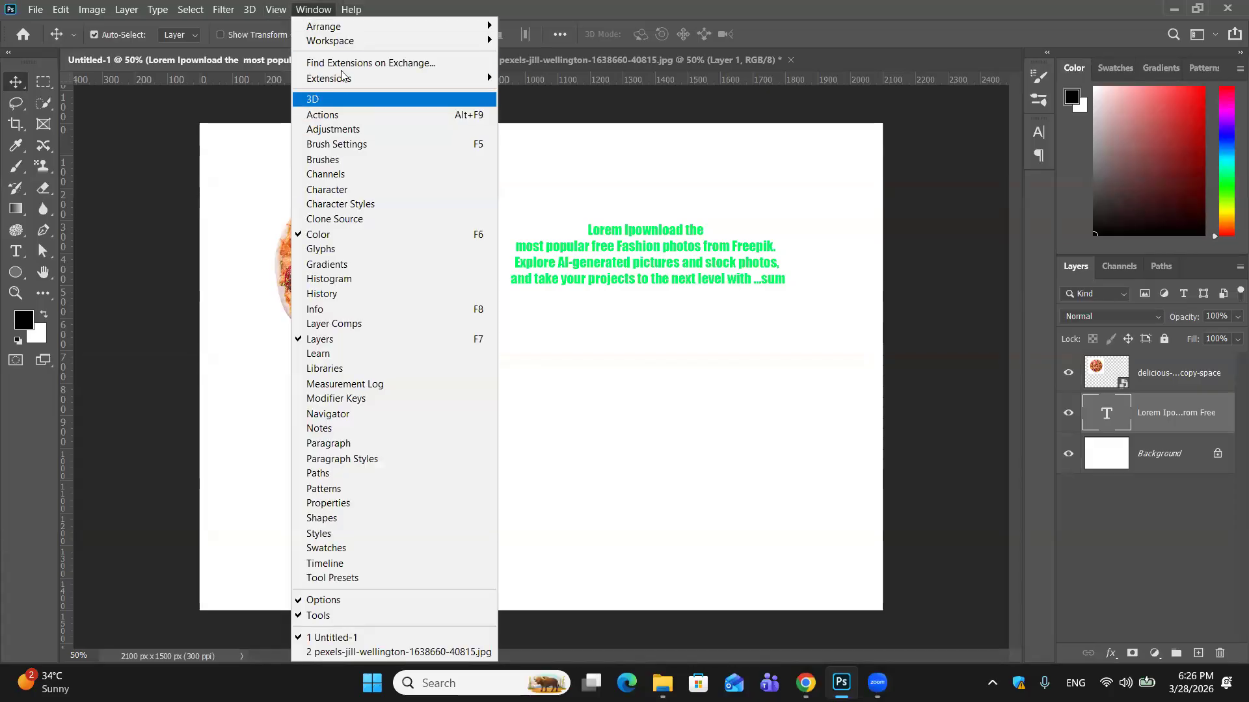
mouse_move(399, 24)
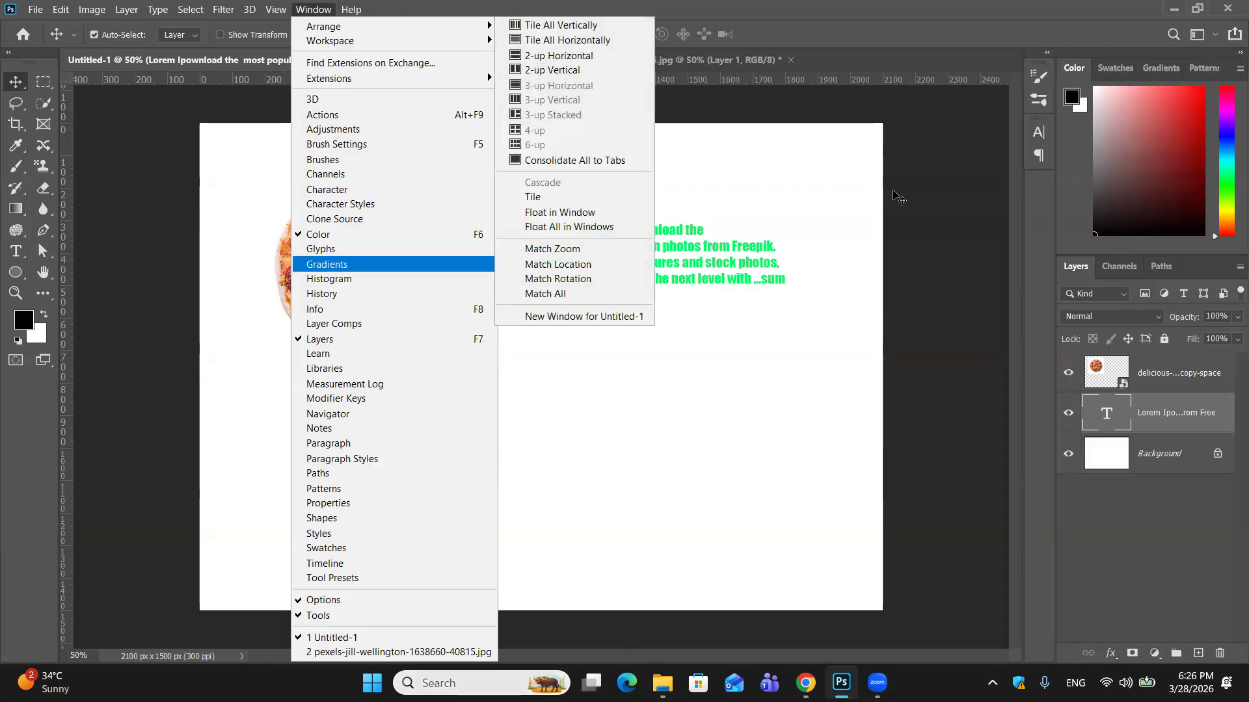
click(317, 11)
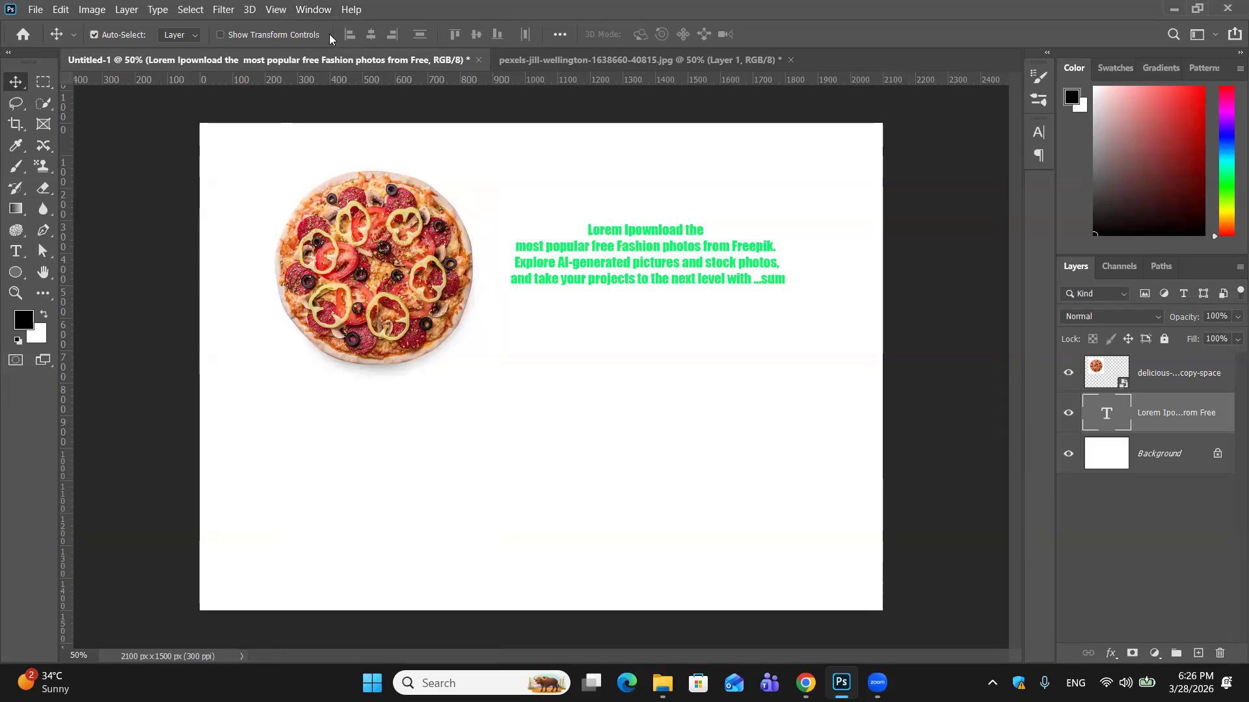
Try aligning the left edges of the pizza and text layers and moving both, and undo the move and alignment.
ctrl+click(1151, 375)
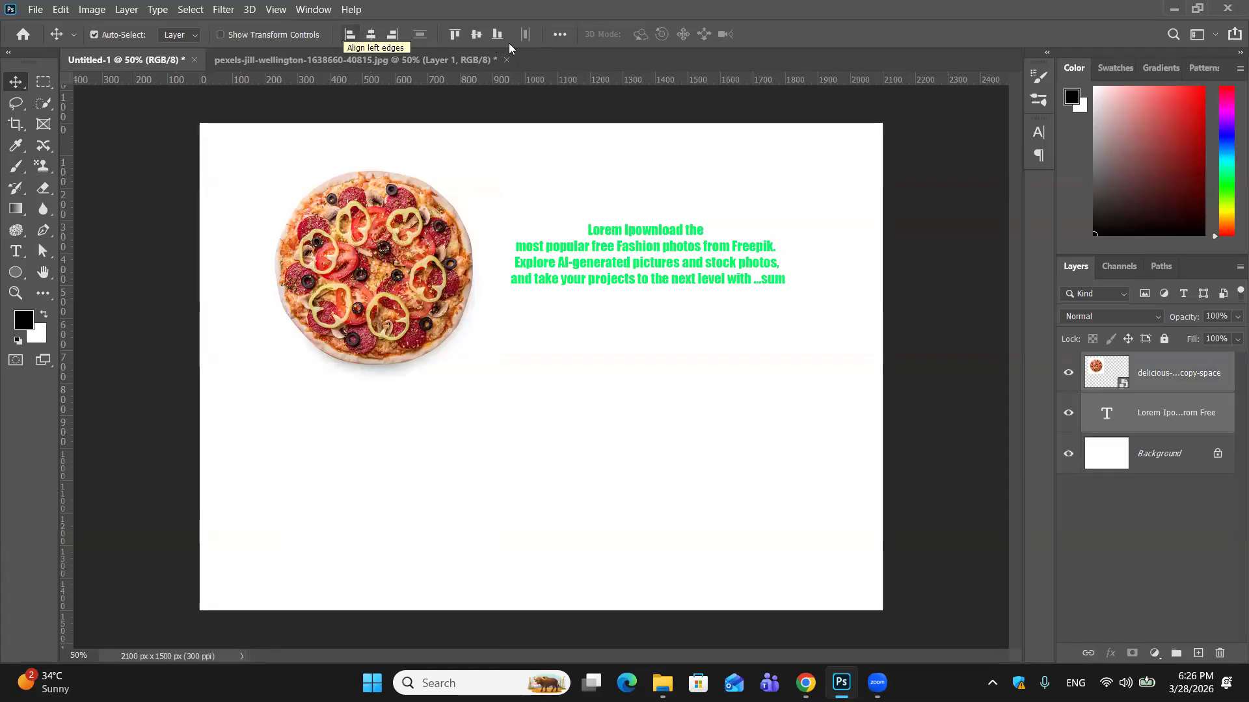
click(550, 38)
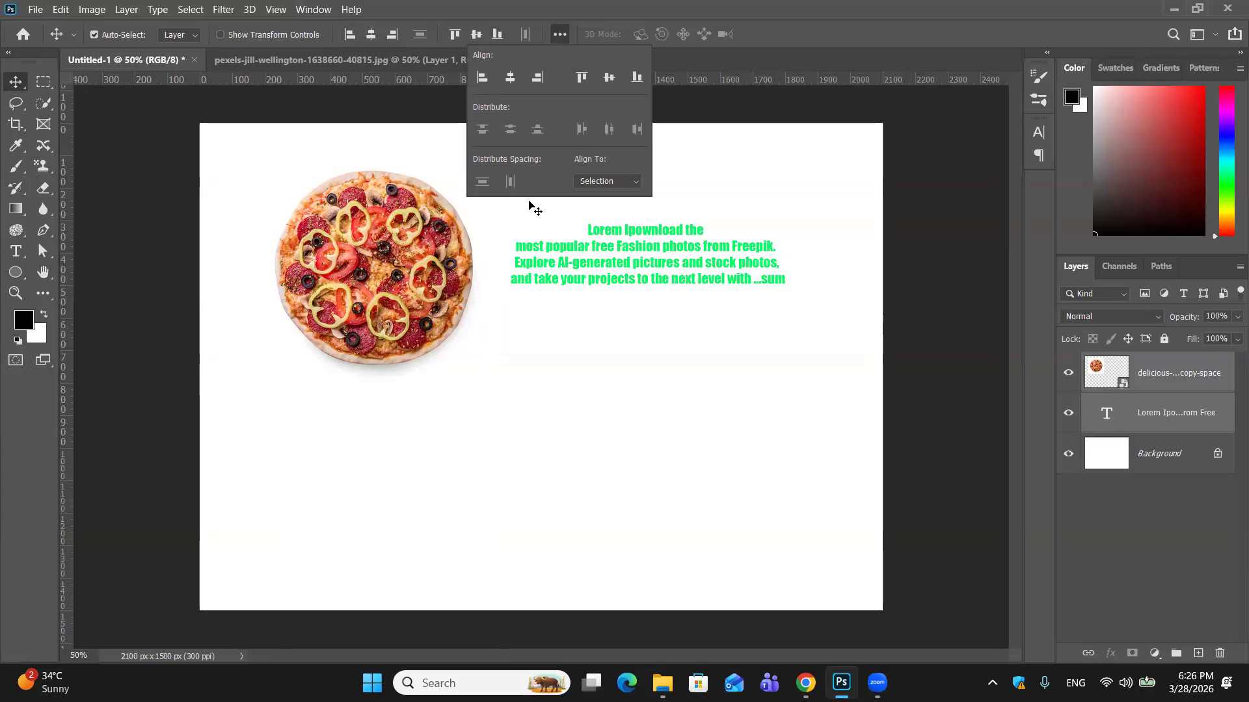
ctrl+click(1171, 423)
click(482, 78)
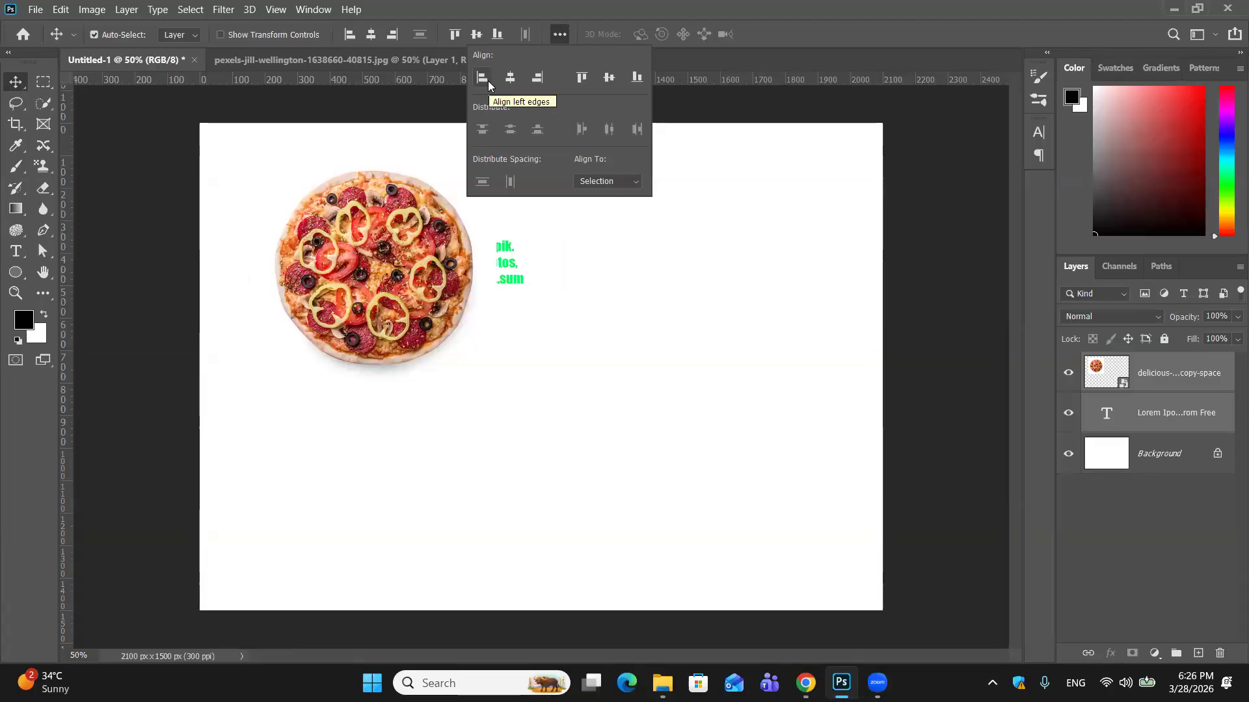
drag(455, 279, 577, 335)
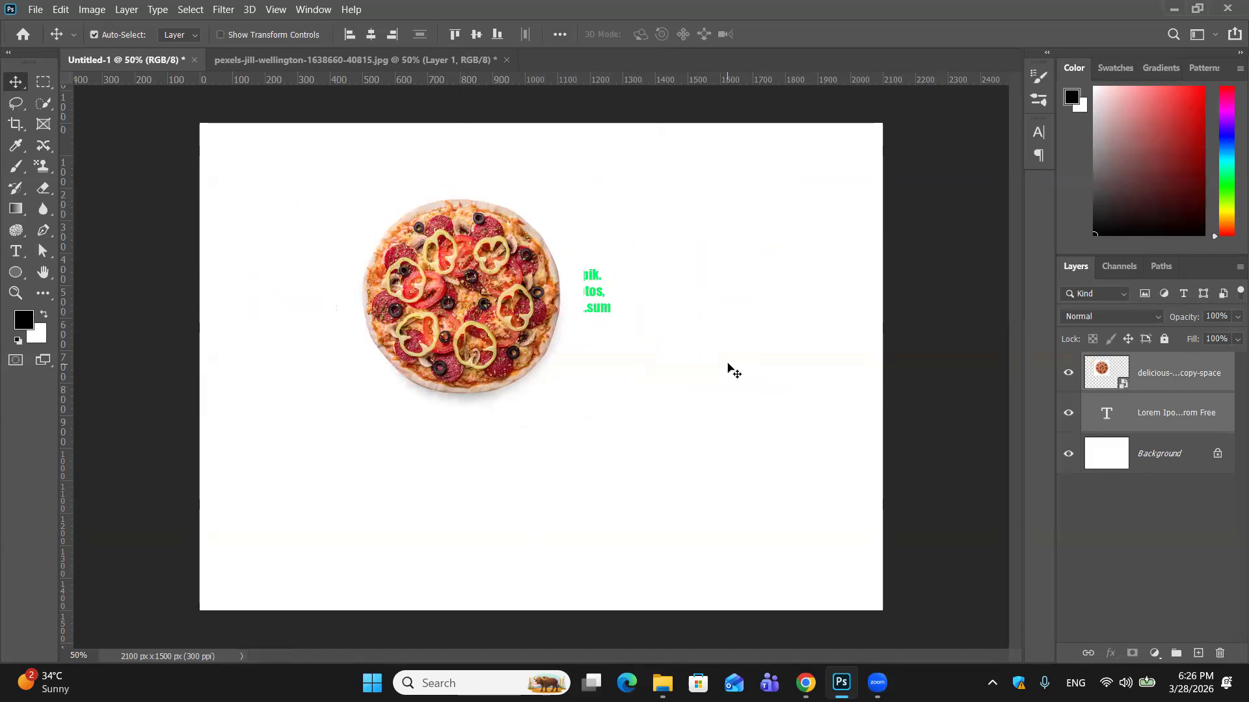
key(ctrl+z)
key(ctrl+z)
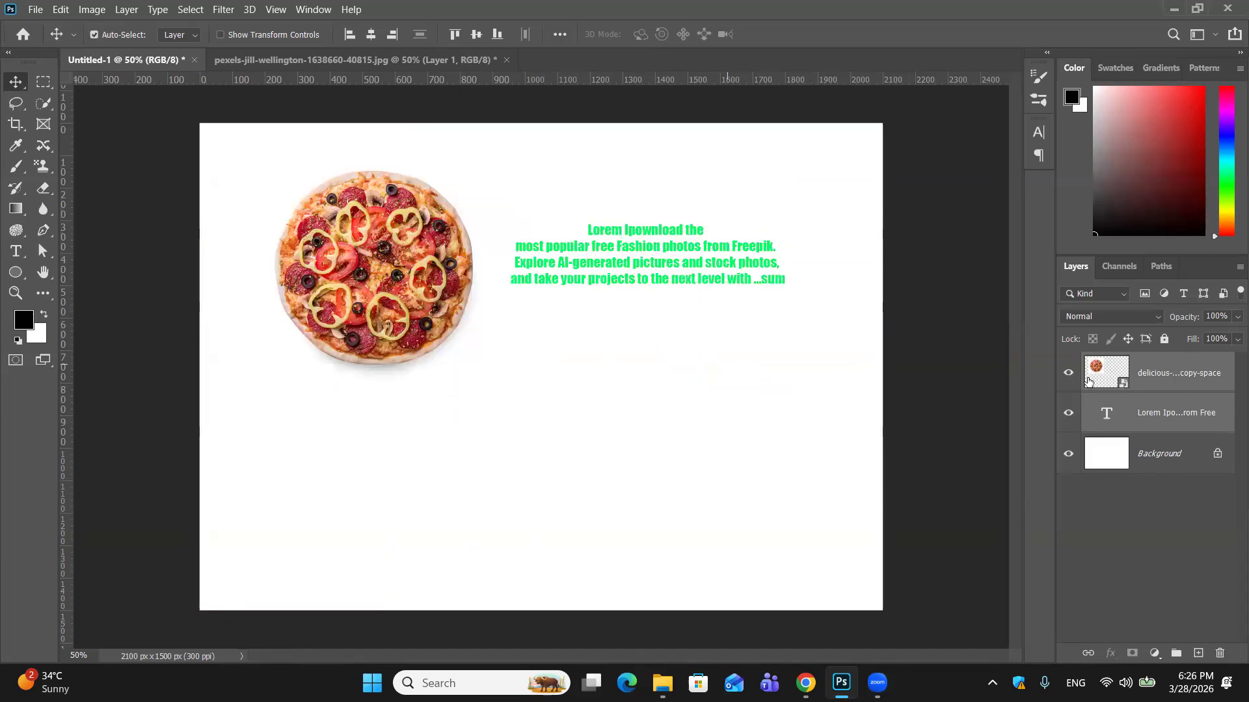
Move the pizza layer below the text layer in the stacking order and select both layers.
click(1151, 486)
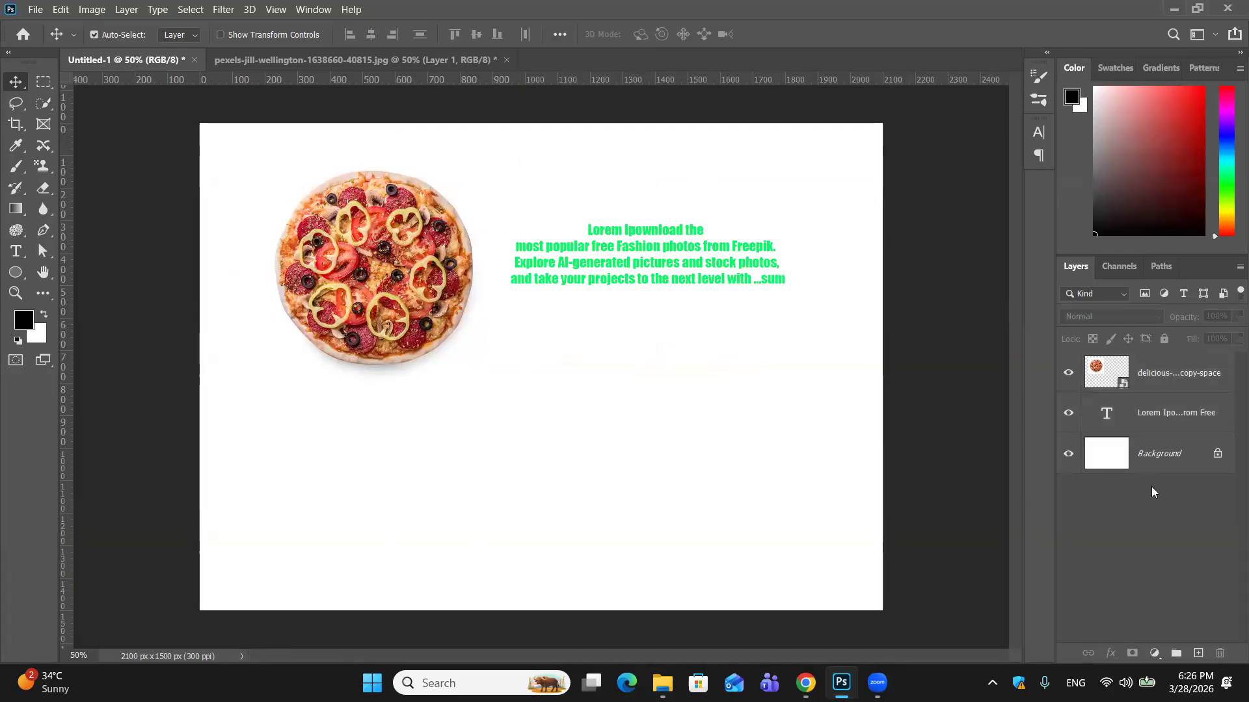
drag(1158, 385, 1162, 442)
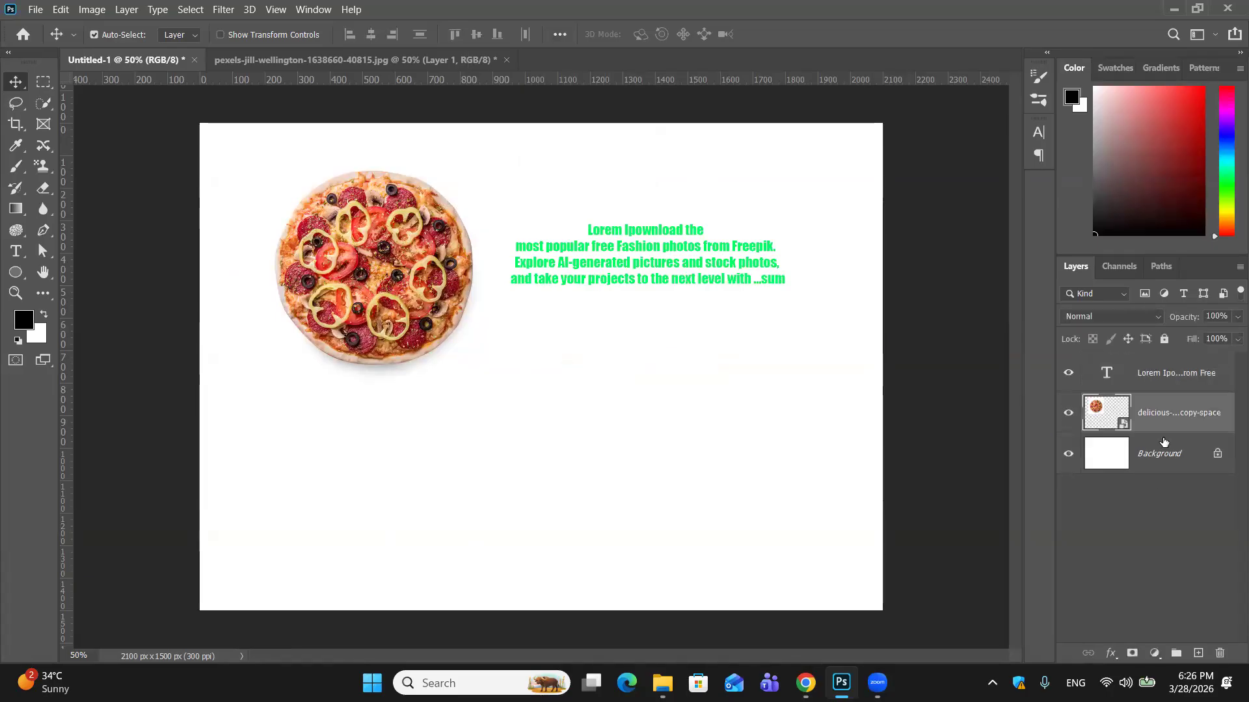
ctrl+click(1157, 381)
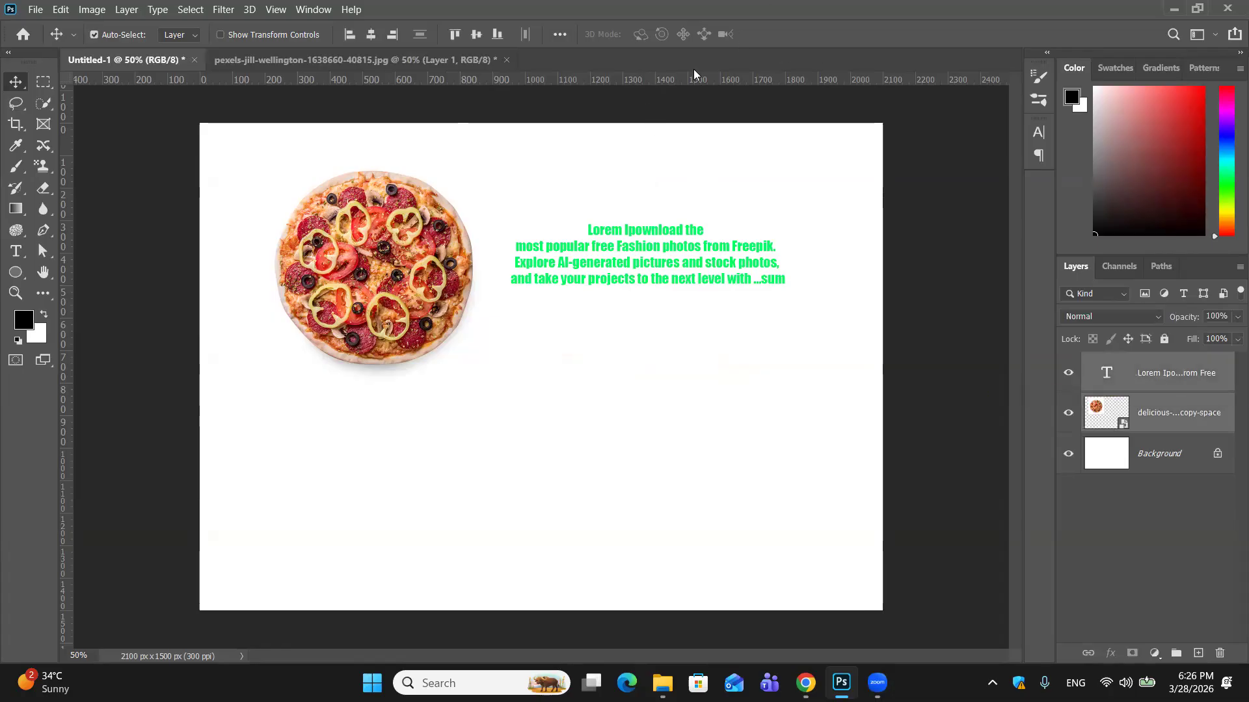
Align the pizza and text layers to the selection by left edges, horizontal centers and right edges in turn.
click(559, 33)
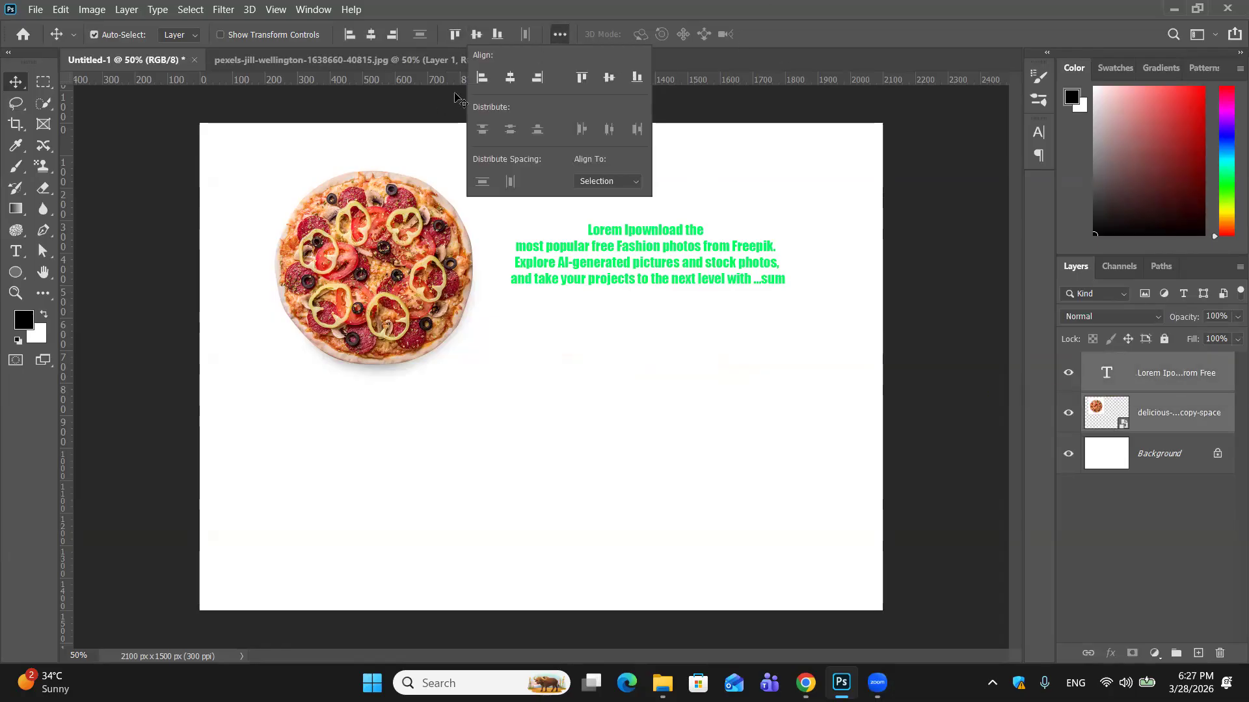
click(482, 78)
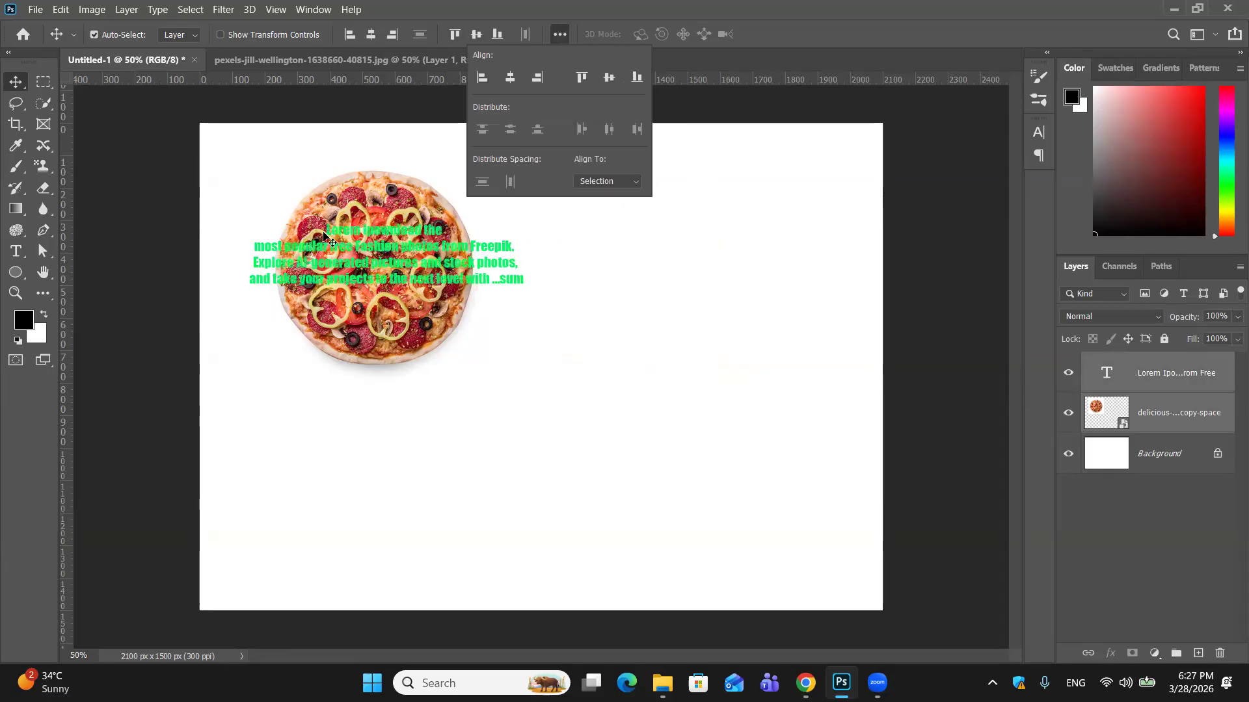
click(510, 78)
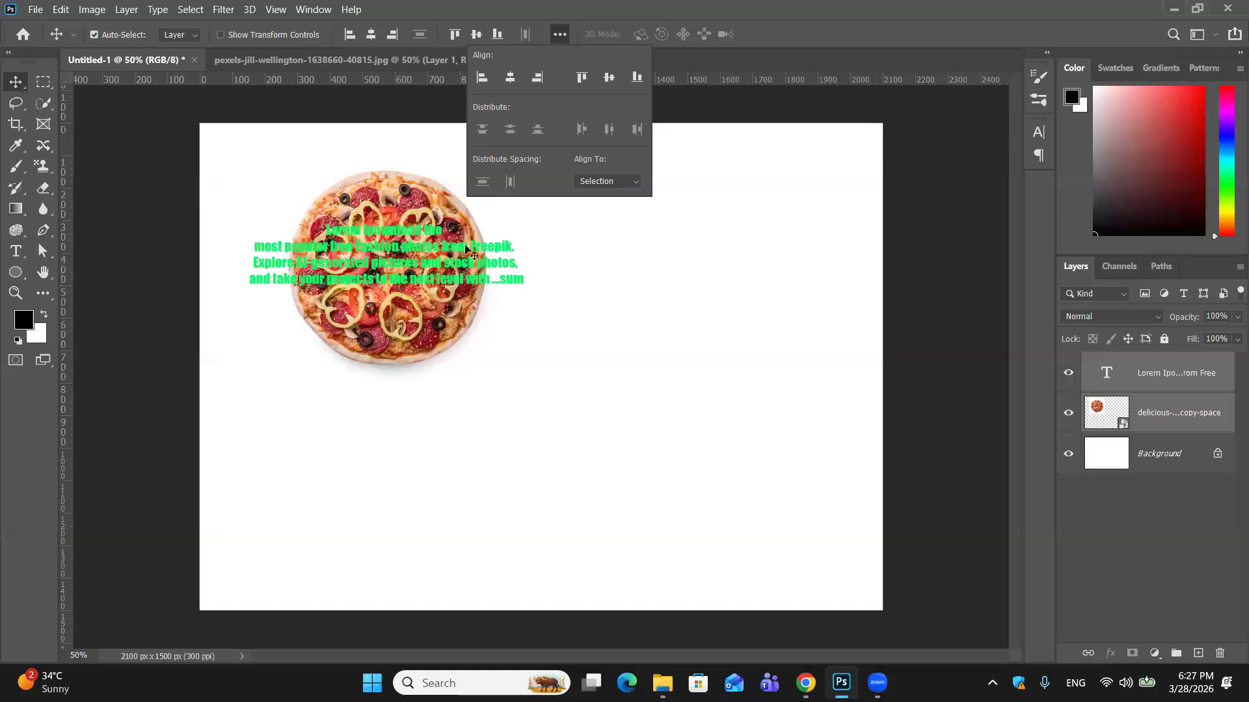
click(539, 78)
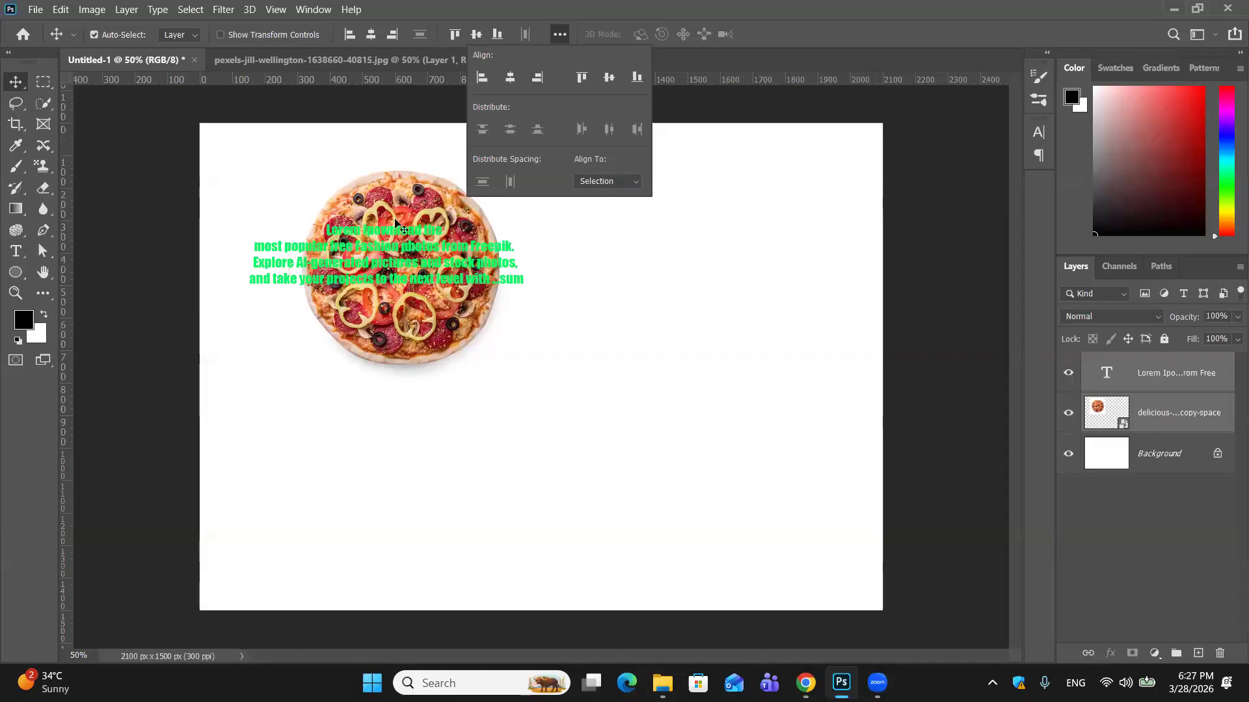
Align the two layers by top edges, vertical centers and bottom edges in turn, and deselect them.
click(581, 78)
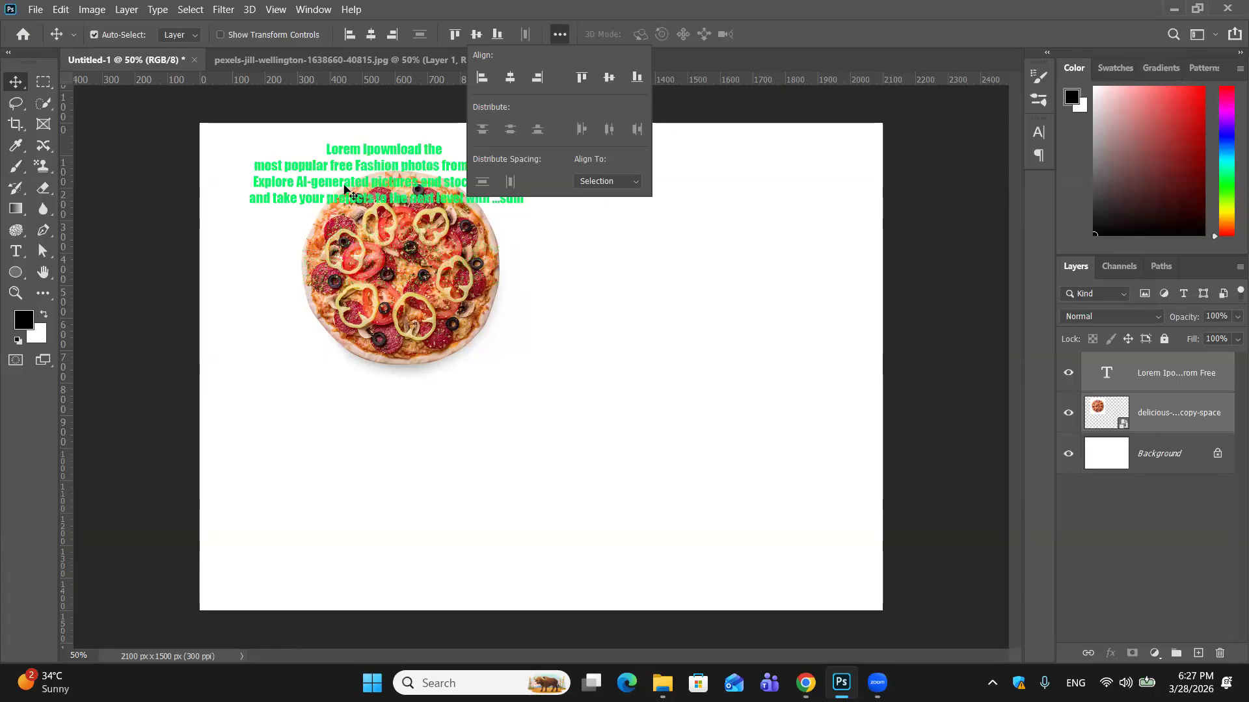
click(610, 76)
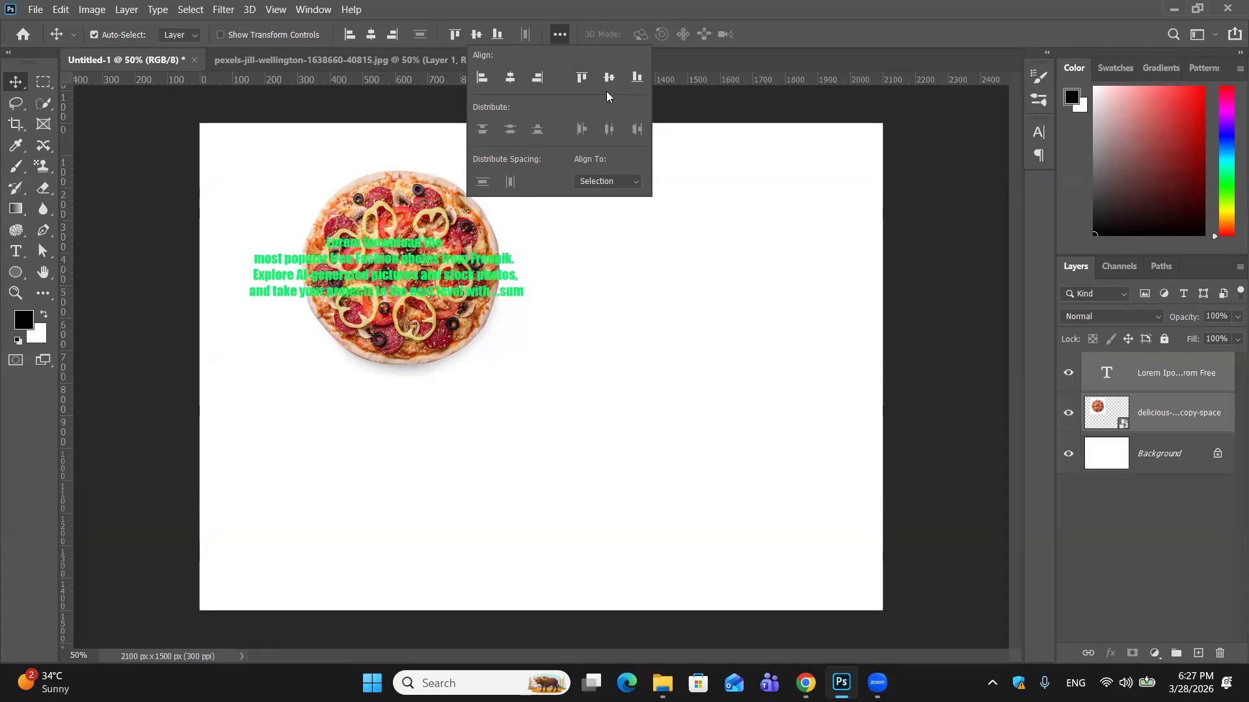
click(637, 78)
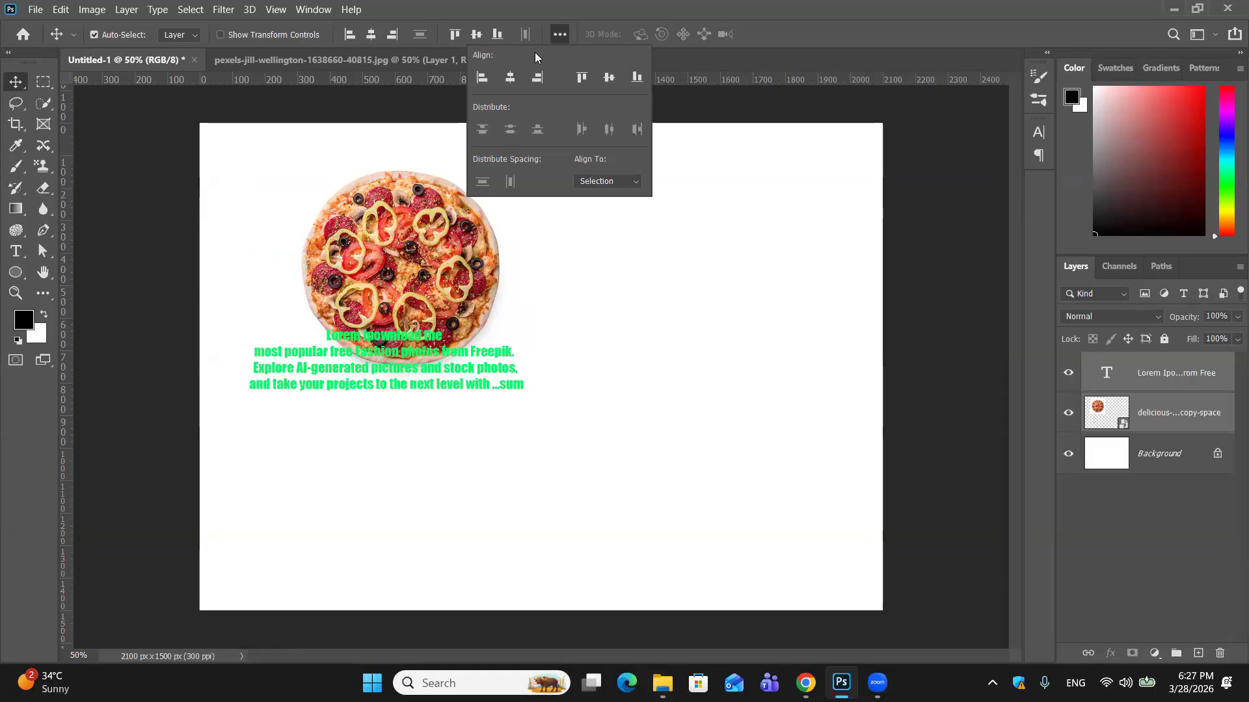
click(807, 327)
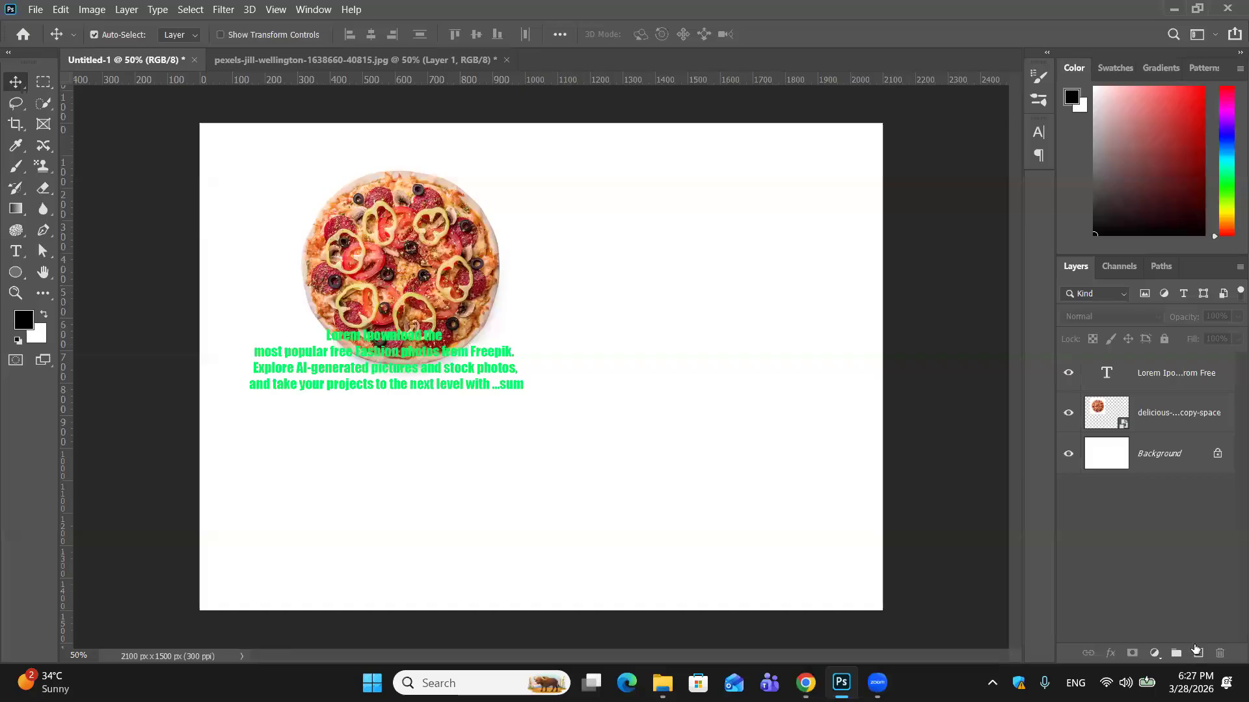
Add a new text layer beside the pizza with the copied Freepik text and a line break before "Fashion".
click(14, 253)
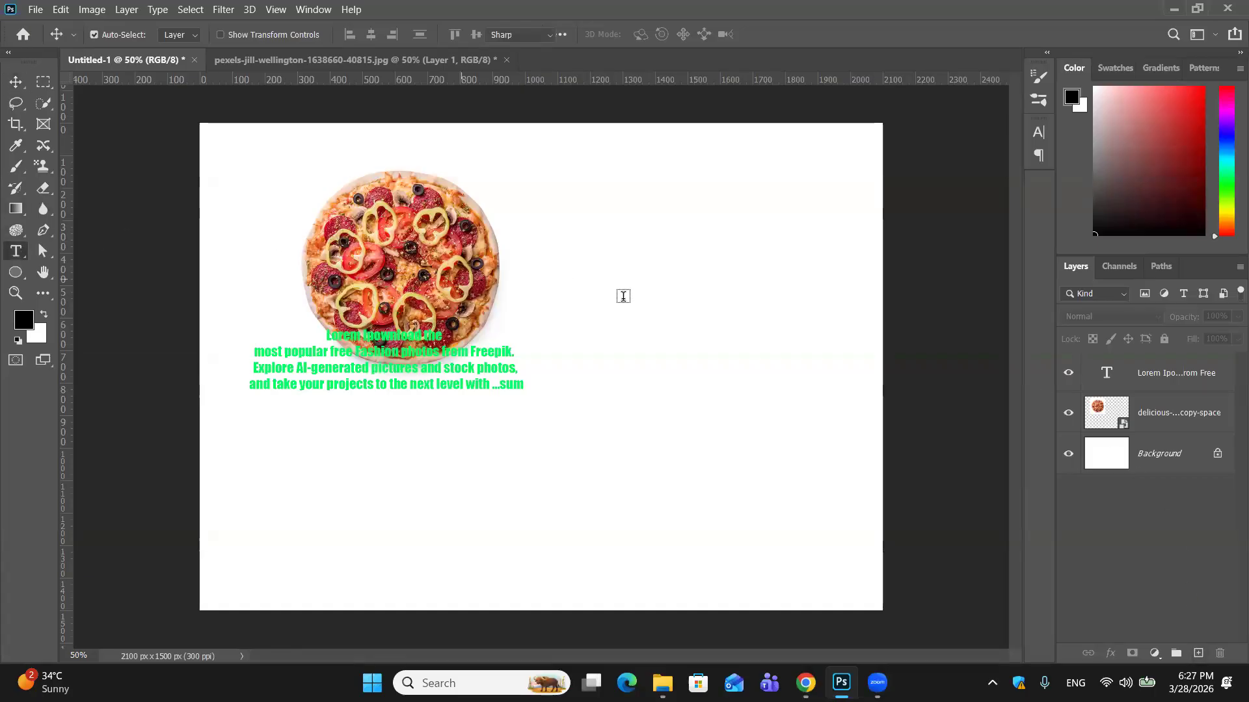
click(621, 288)
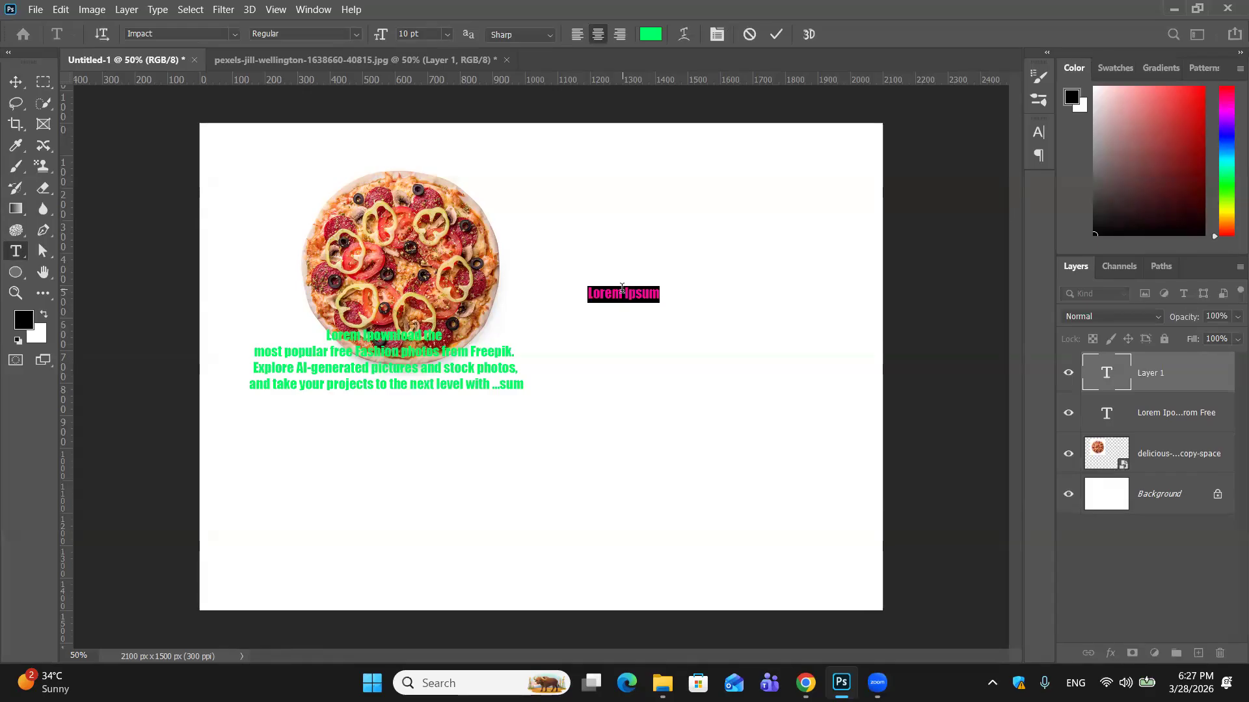
key(ctrl)
key(ctrl+v)
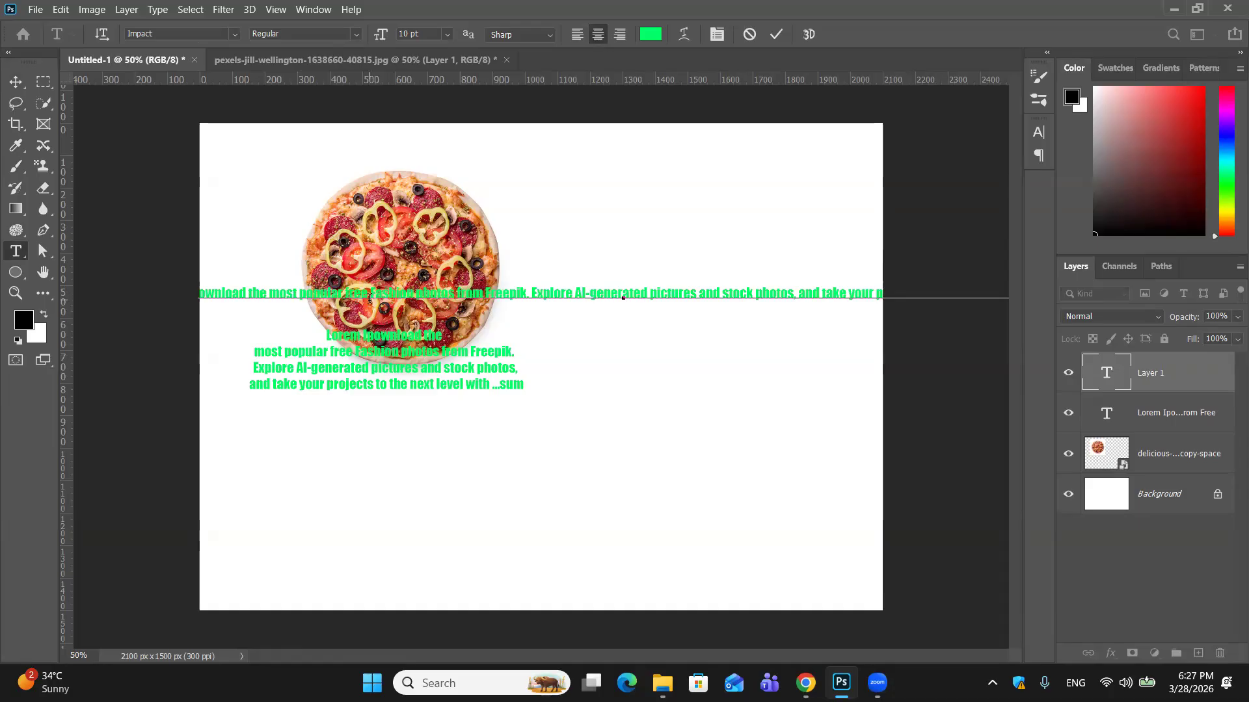
click(370, 295)
key(Return)
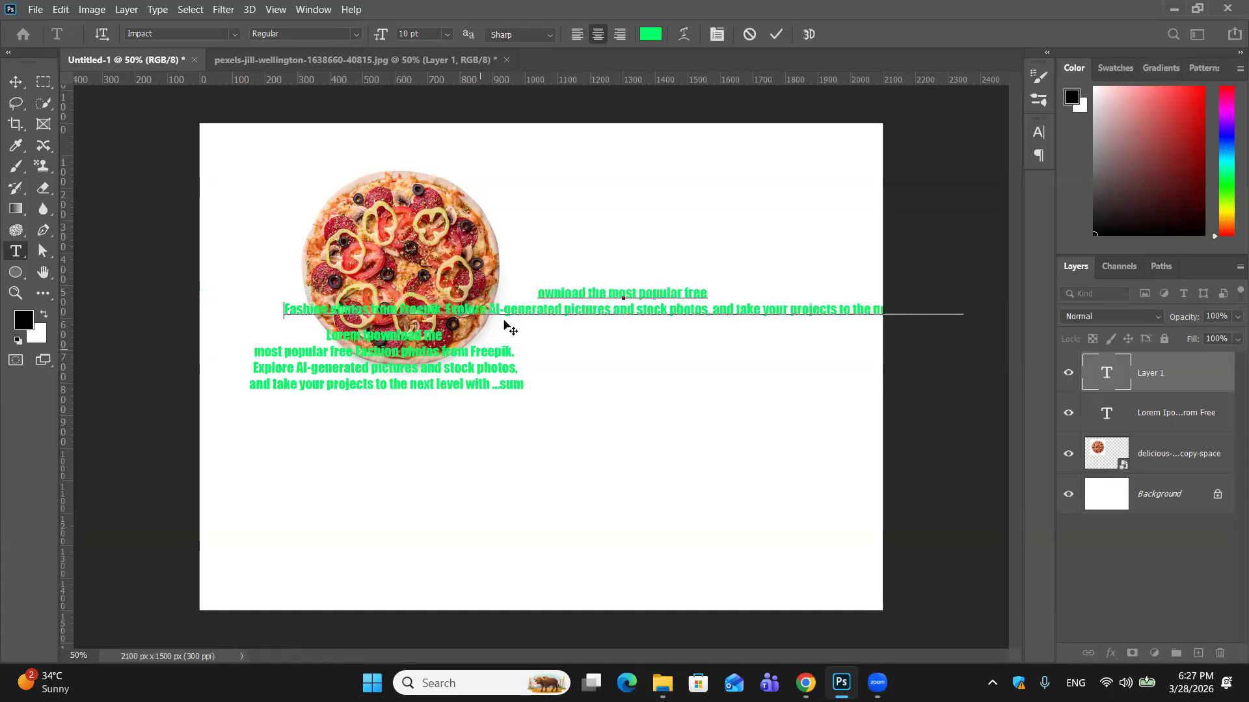
Shorten the new text's second line to "Fashion photos the next level with ..." and move the block slightly up beside the pizza.
click(848, 310)
key(BackSpace)
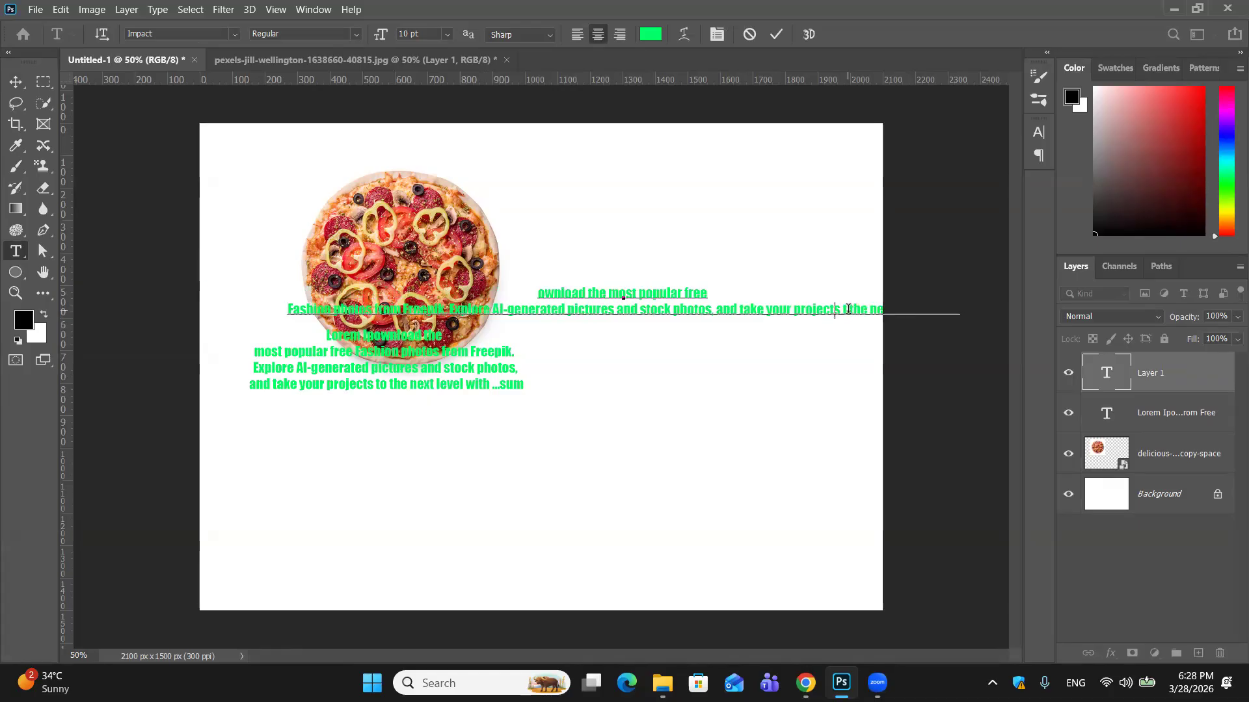
key(BackSpace)
key(BackSpace)
key(BackSpace)
key(BackSpace)
key(BackSpace)
key(BackSpace)
key(BackSpace)
key(BackSpace)
key(BackSpace)
key(BackSpace)
key(BackSpace)
key(BackSpace)
key(BackSpace)
key(BackSpace)
key(BackSpace)
key(BackSpace)
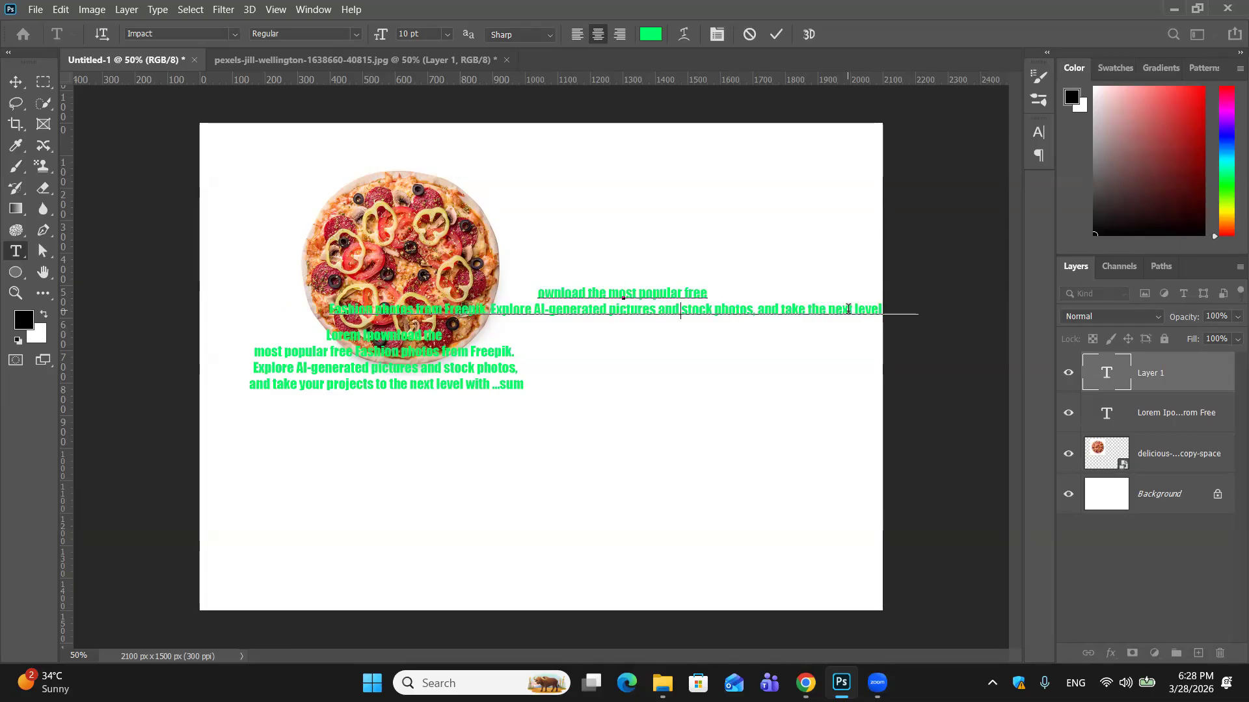
key(BackSpace)
key(BackSpace)
key(BackSpace)
key(BackSpace)
key(BackSpace)
key(BackSpace)
key(BackSpace)
key(BackSpace)
key(BackSpace)
key(BackSpace)
key(BackSpace)
key(BackSpace)
key(BackSpace)
key(BackSpace)
key(BackSpace)
key(BackSpace)
key(BackSpace)
key(BackSpace)
key(BackSpace)
key(BackSpace)
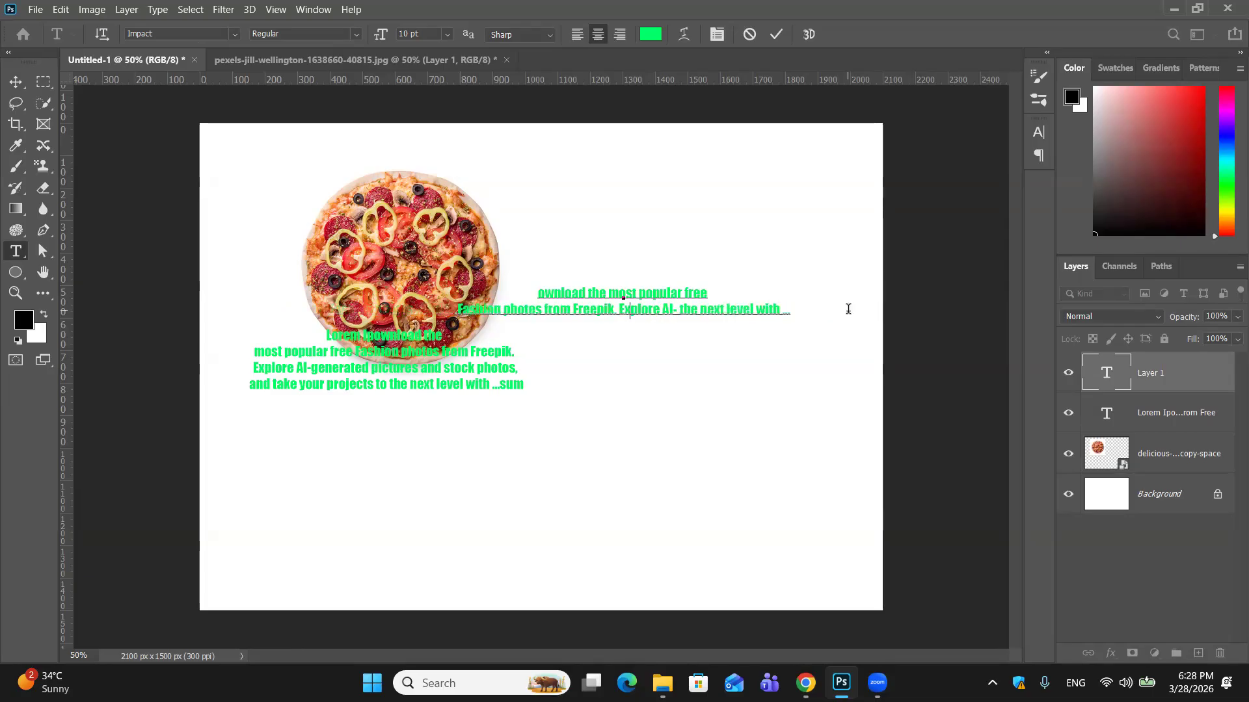
key(BackSpace)
key(BackSpace)
key(BackSpace)
key(BackSpace)
key(BackSpace)
key(BackSpace)
key(BackSpace)
key(BackSpace)
key(BackSpace)
key(BackSpace)
key(BackSpace)
key(BackSpace)
key(BackSpace)
key(BackSpace)
key(BackSpace)
key(BackSpace)
key(BackSpace)
key(BackSpace)
key(BackSpace)
key(BackSpace)
click(16, 82)
drag(669, 298, 713, 252)
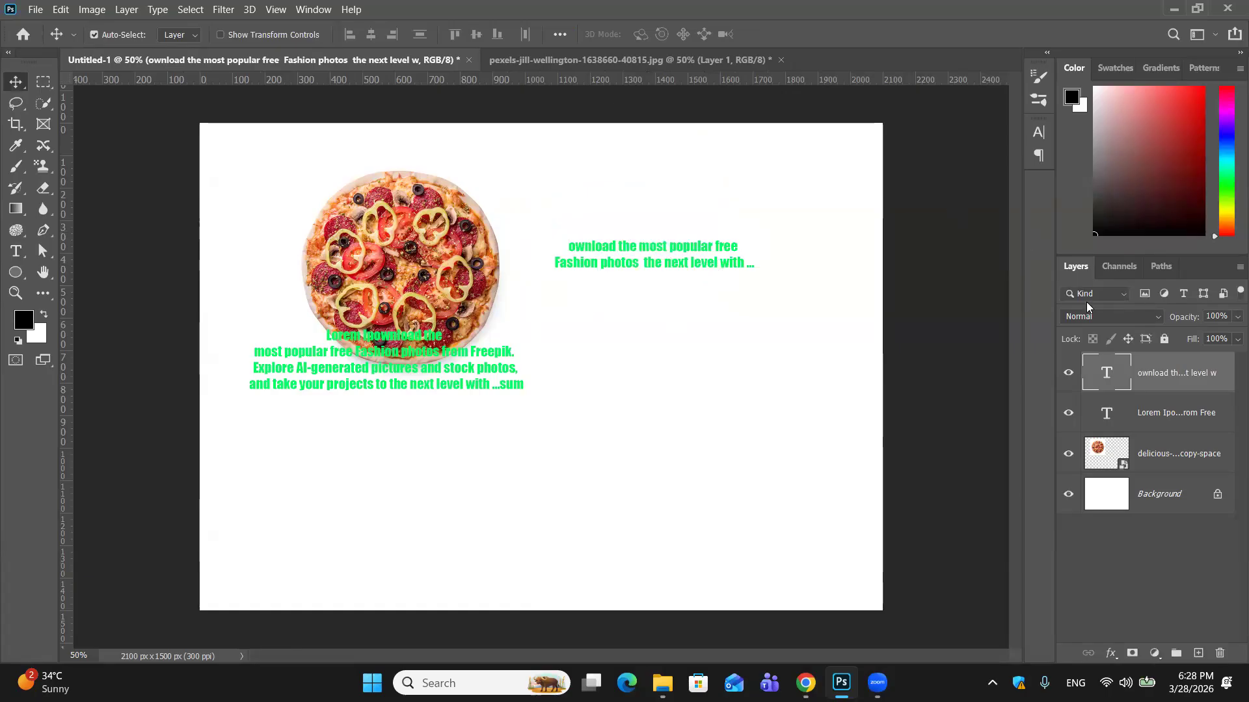
Select both text layers and the pizza layer, and distribute them by top edges, vertical centers and bottom edges in turn.
ctrl+click(1172, 452)
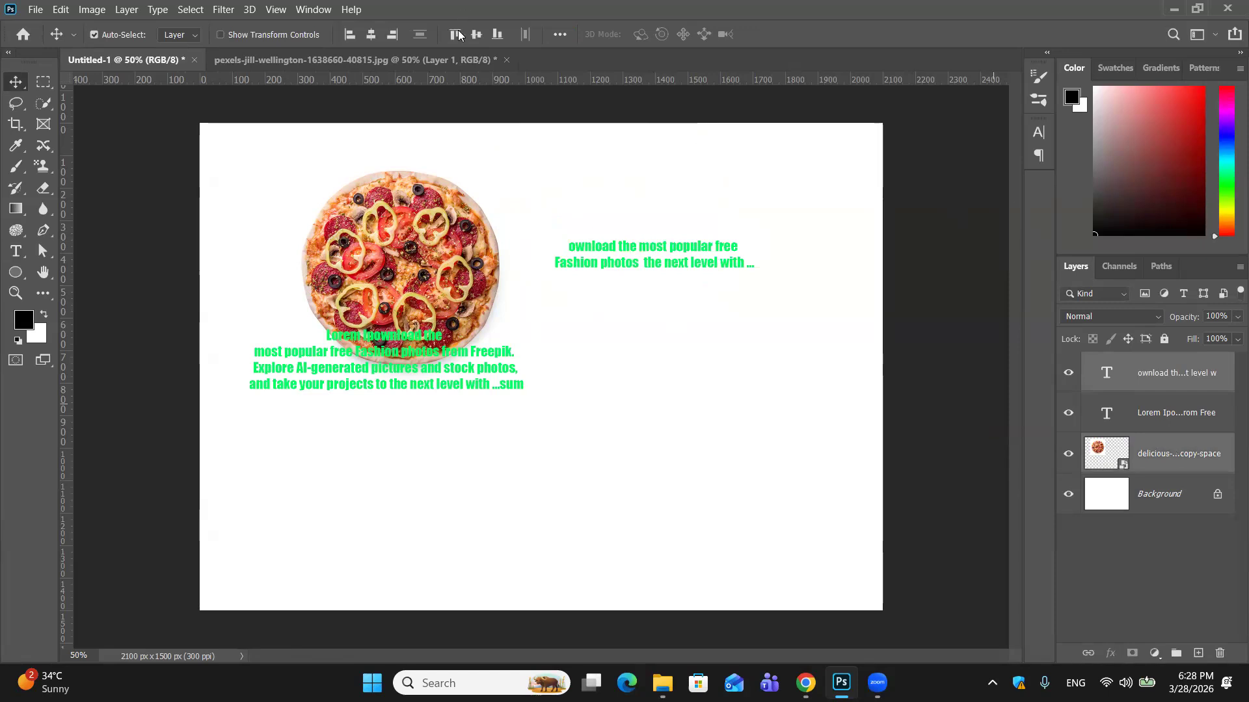
click(560, 34)
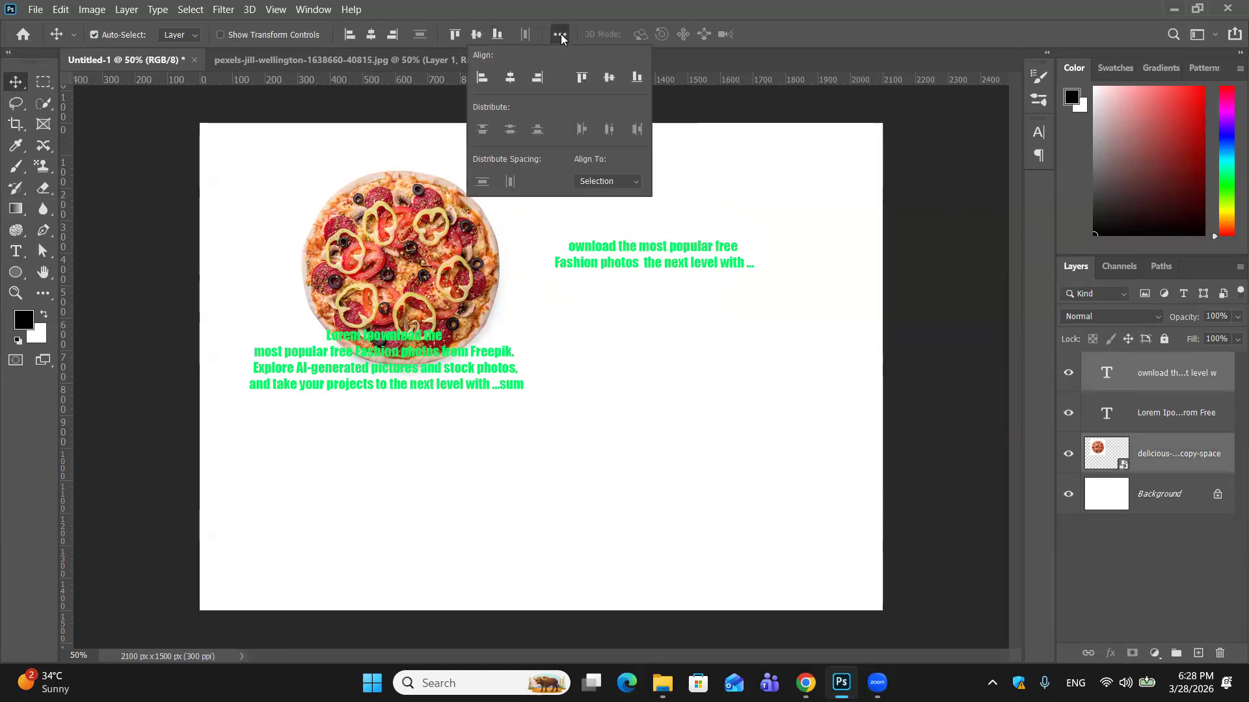
click(1197, 428)
ctrl+click(1197, 429)
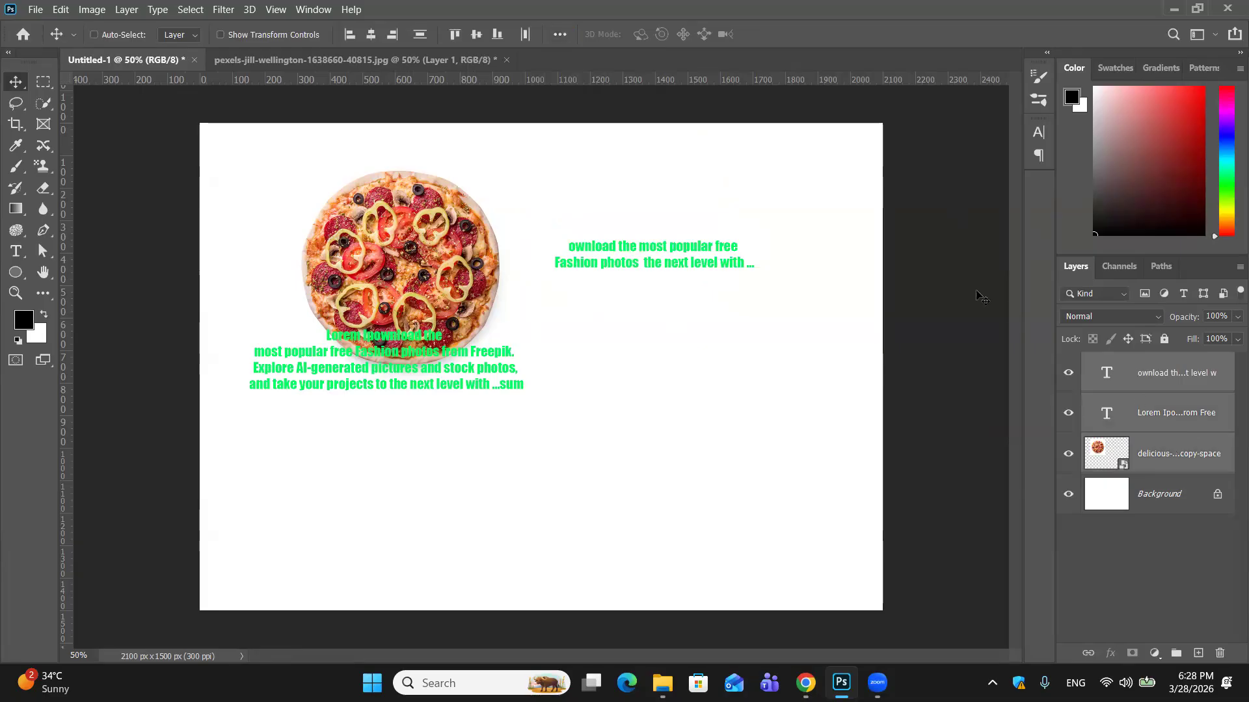
click(551, 39)
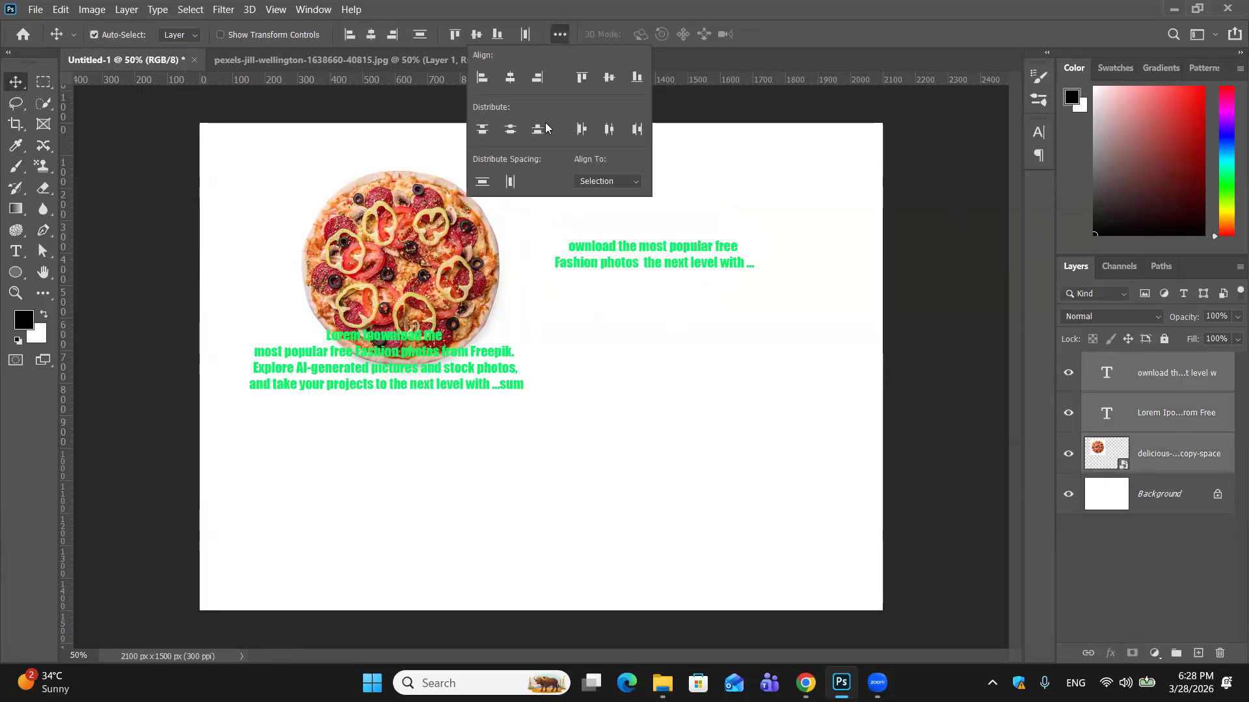
click(479, 133)
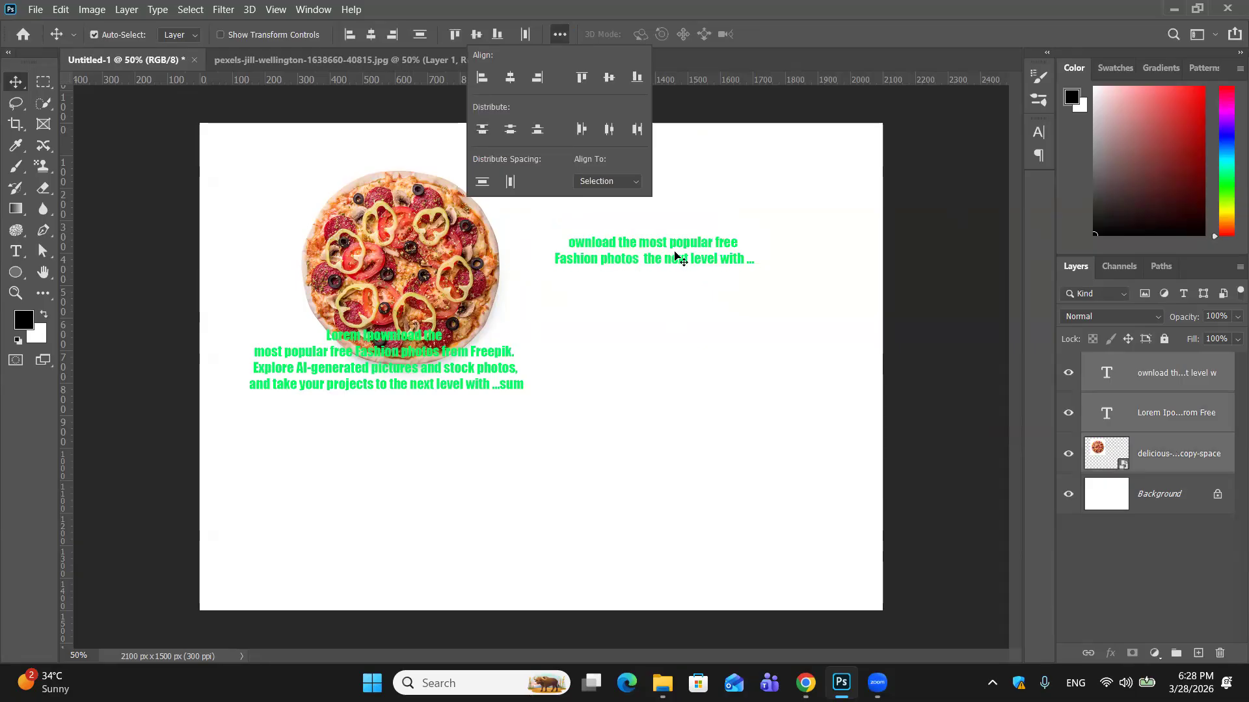
click(515, 130)
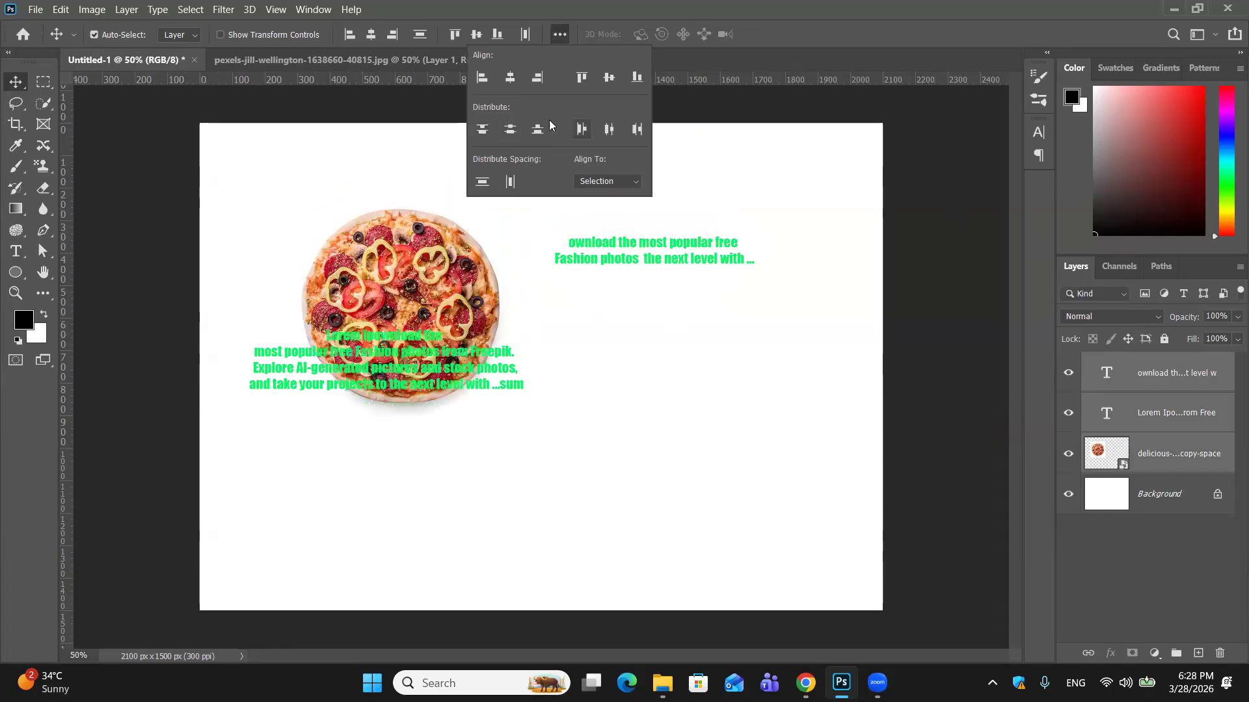
click(542, 128)
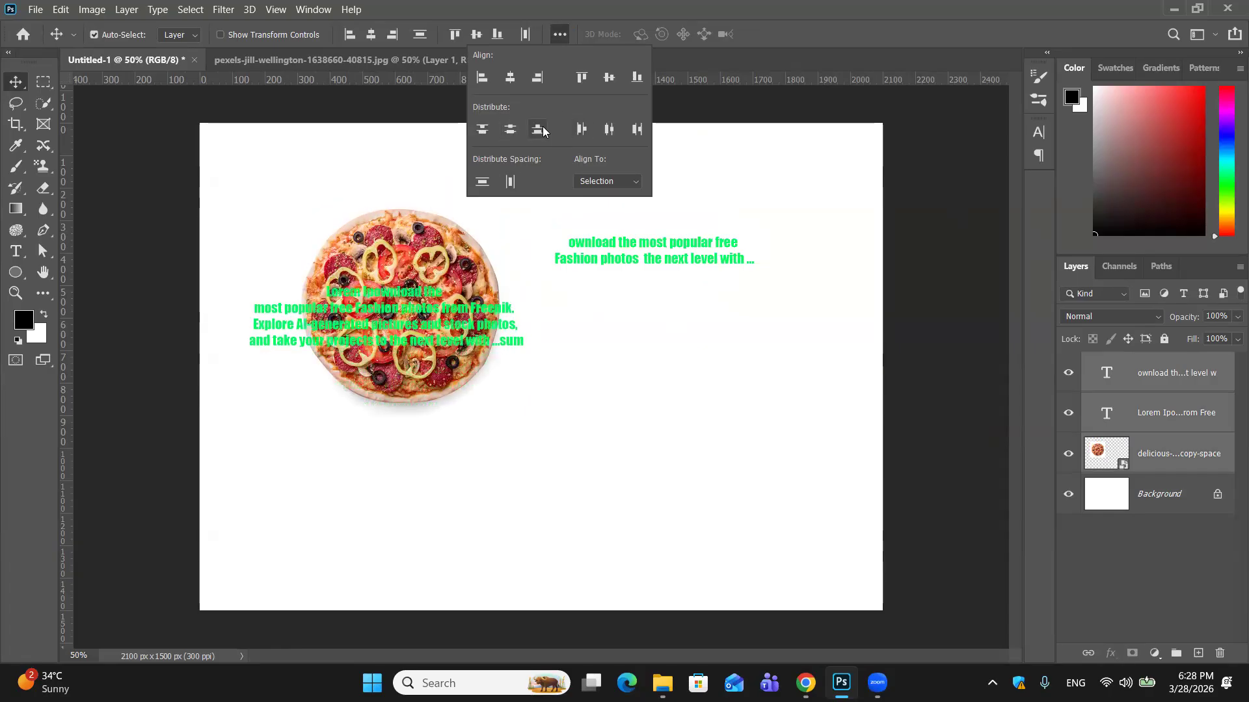
Distribute the three layers by left edges, horizontal centers and right edges in turn, and equalize their vertical spacing.
click(586, 128)
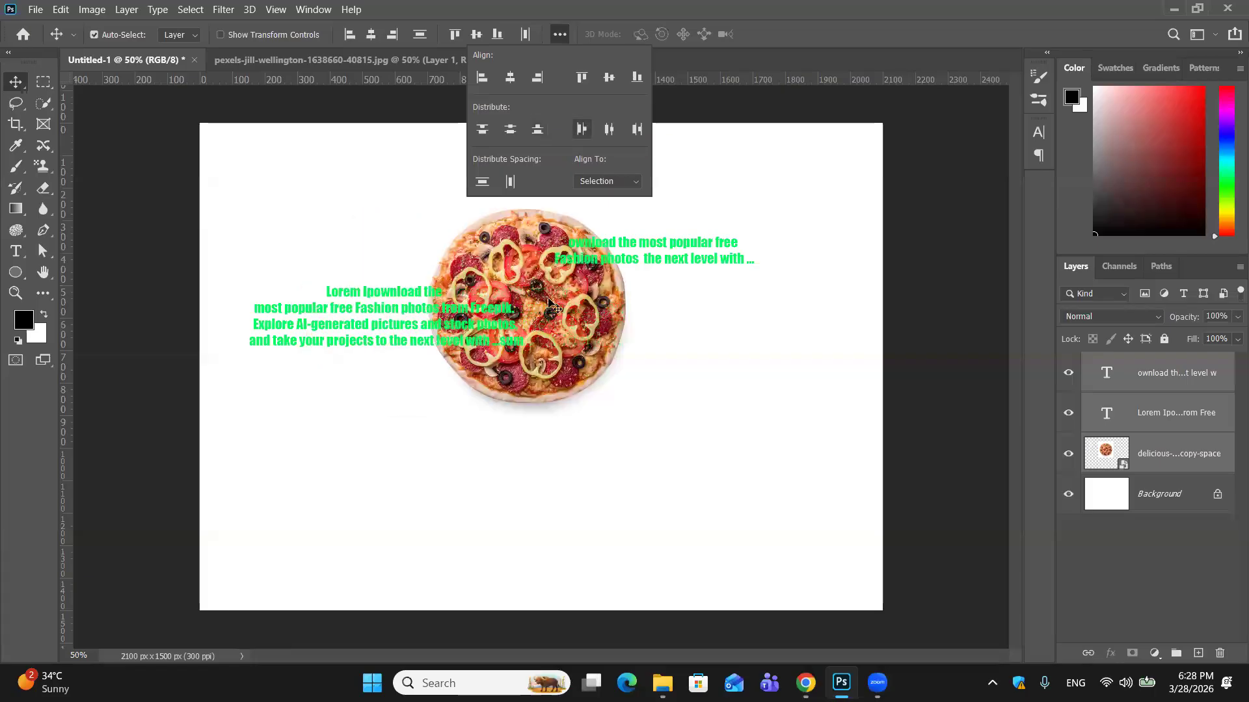
click(610, 134)
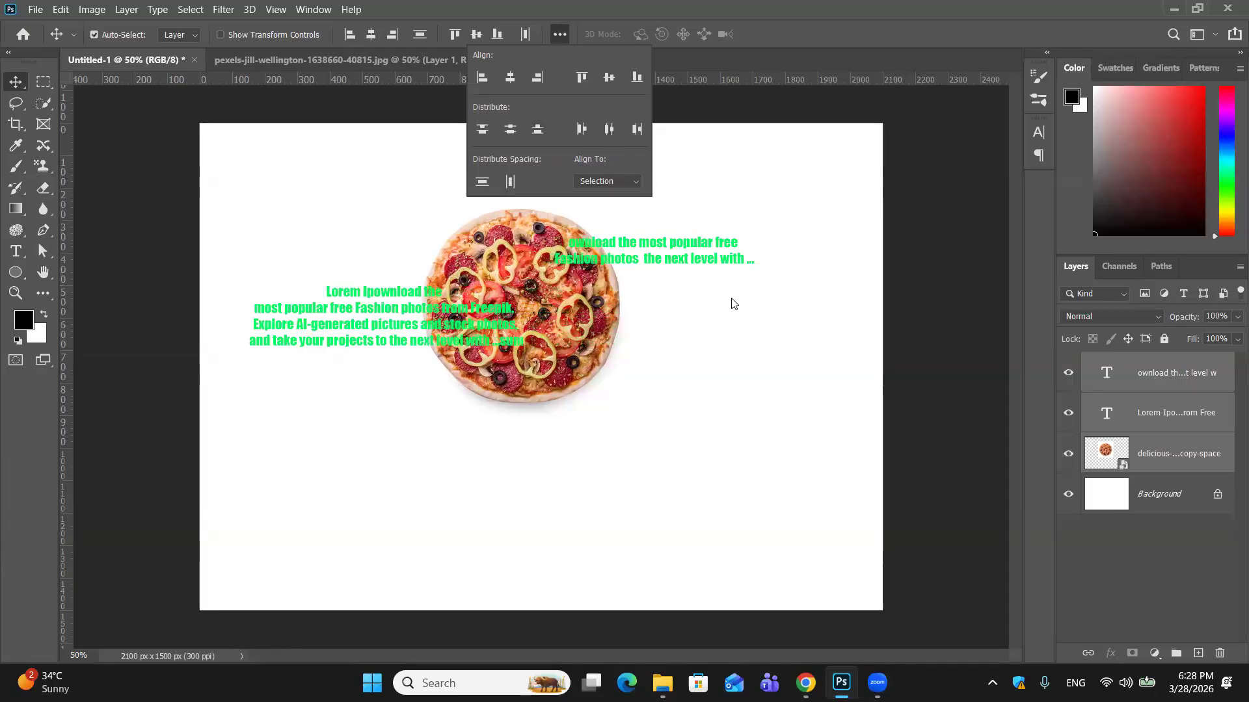
click(638, 130)
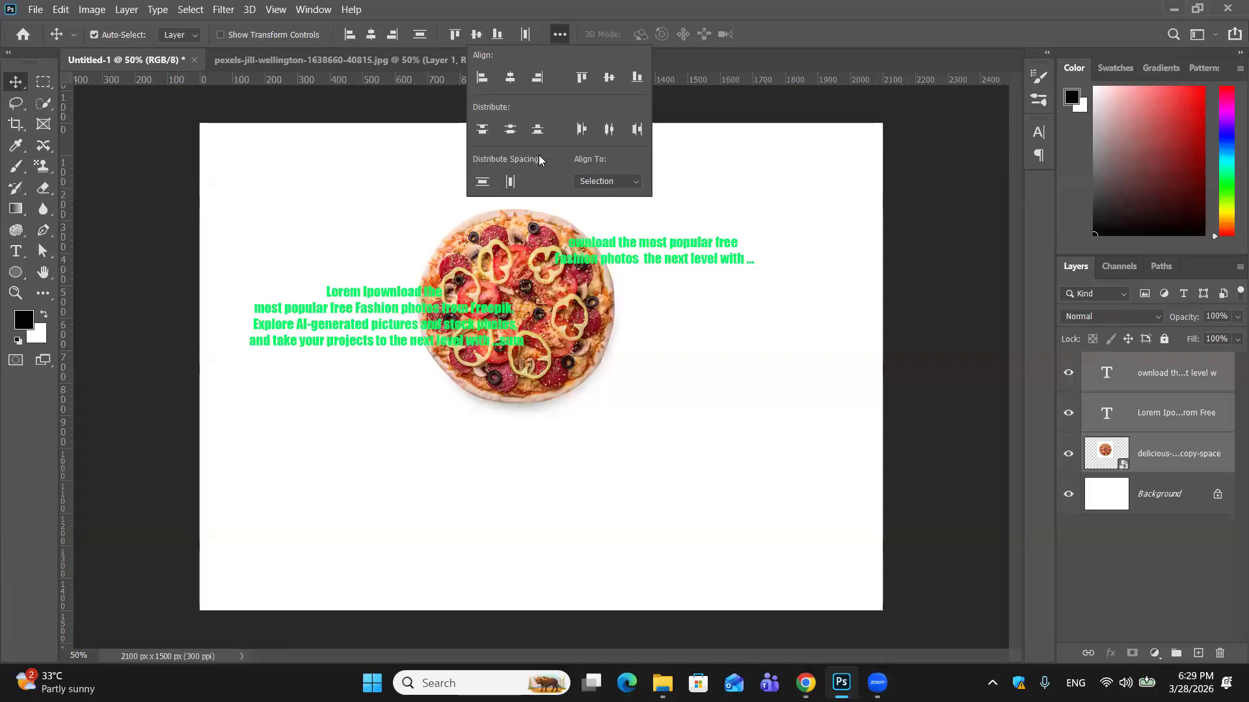
click(487, 183)
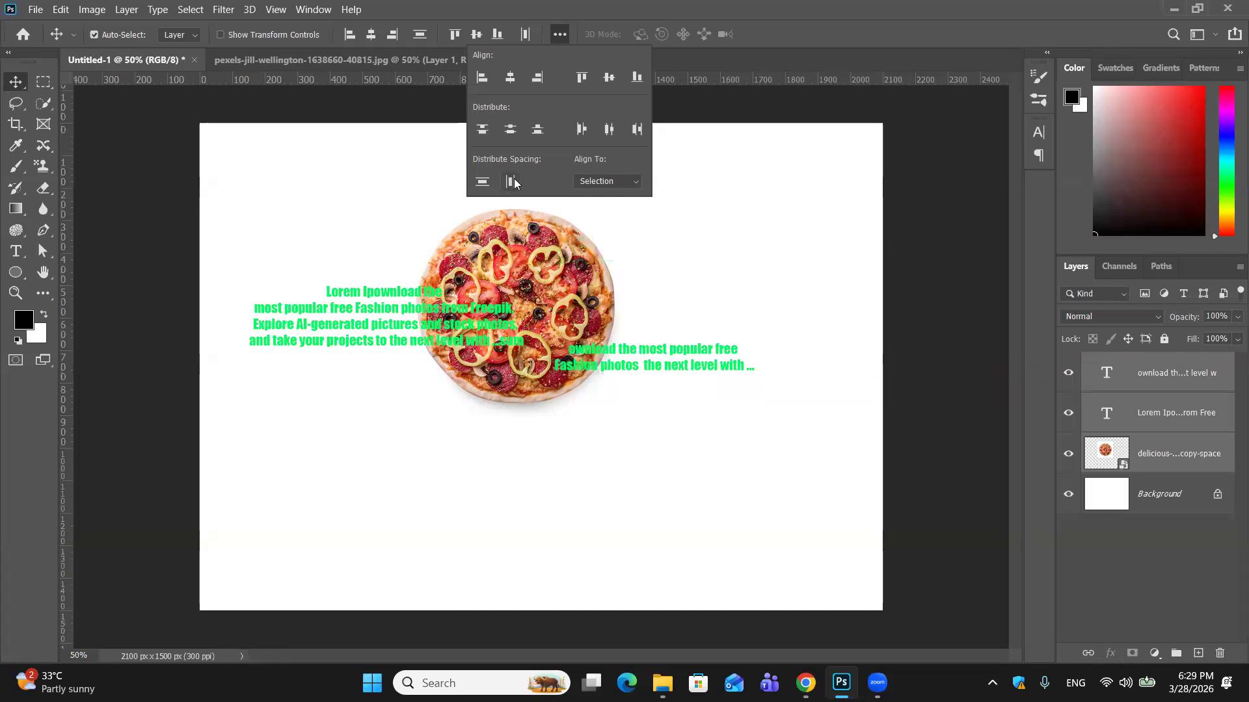
Distribute the horizontal spacing of the two text layers and the pizza layer evenly, and clear the layer selection.
click(514, 179)
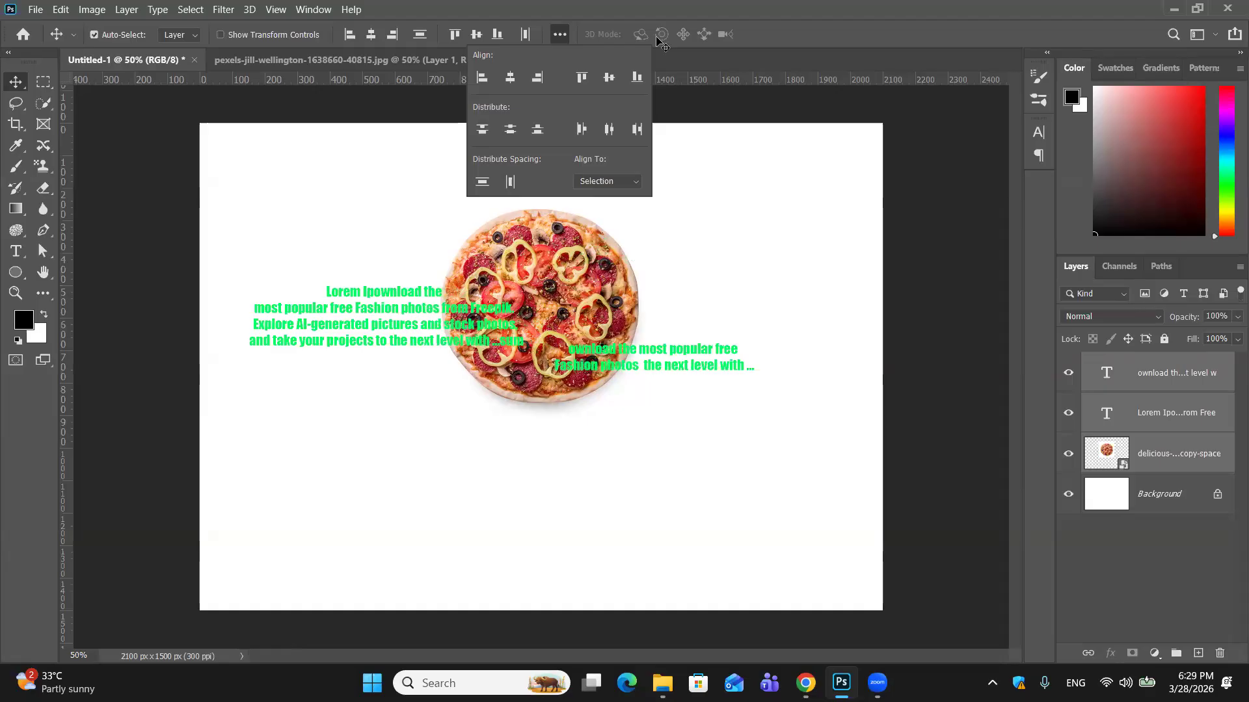
click(711, 188)
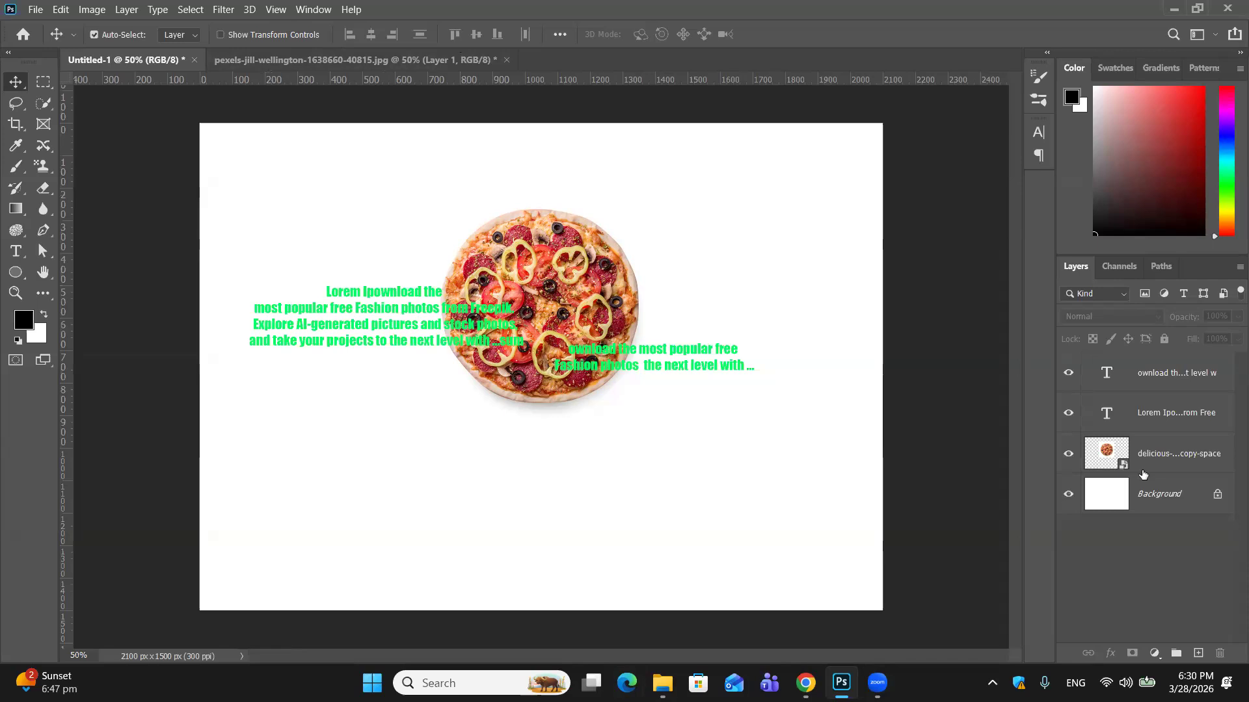
Select the adjacent range from the top text layer through the pizza layer, just the top text and pizza layers, and deselect them.
click(1167, 390)
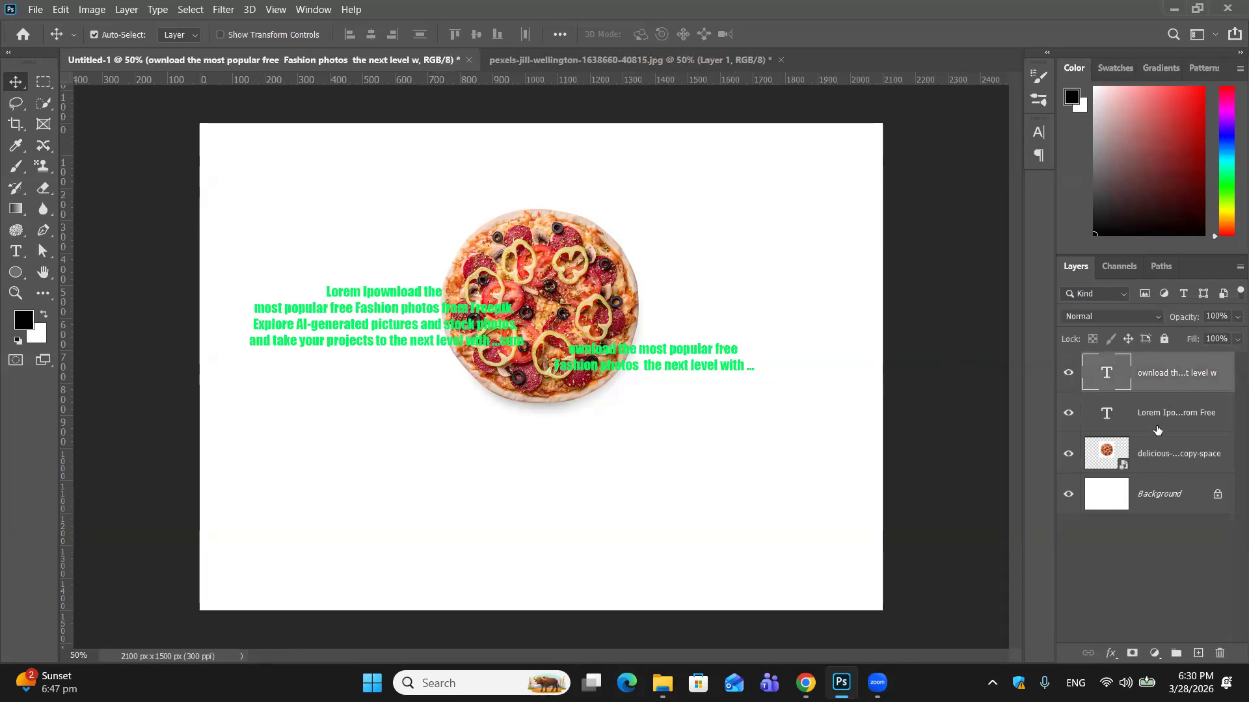
shift+click(1160, 471)
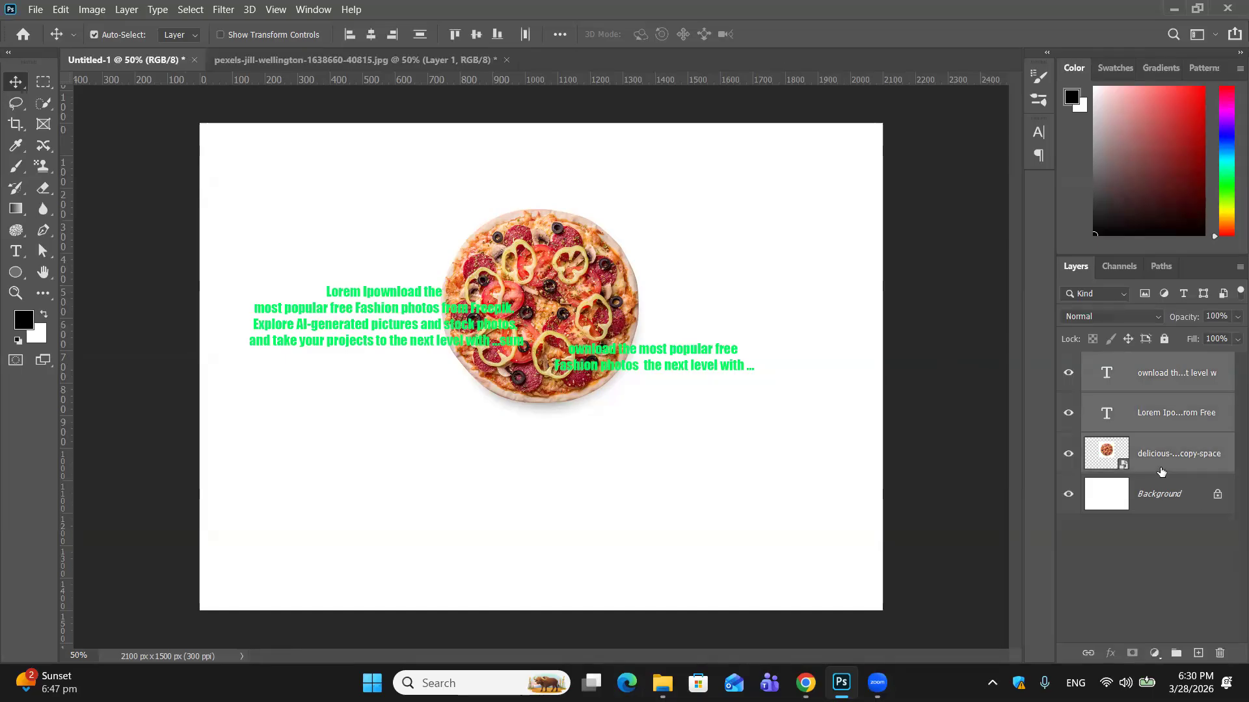
click(1149, 374)
click(1138, 601)
click(1142, 360)
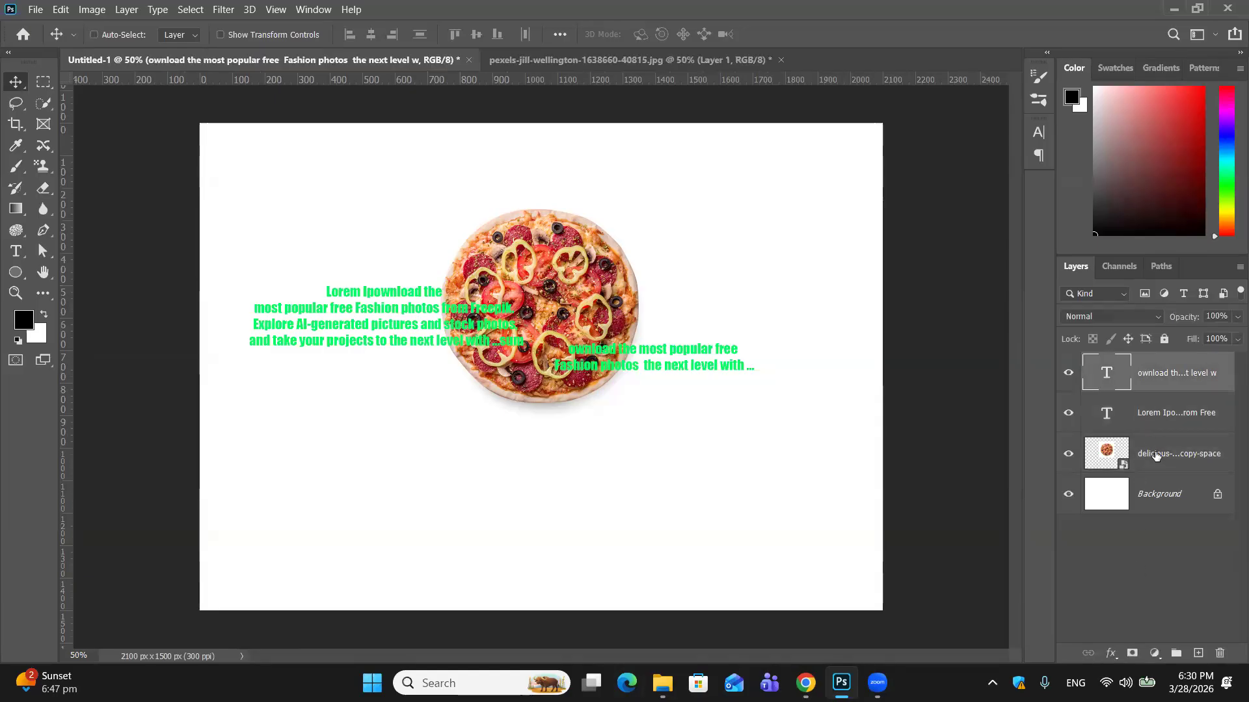
ctrl+click(1101, 437)
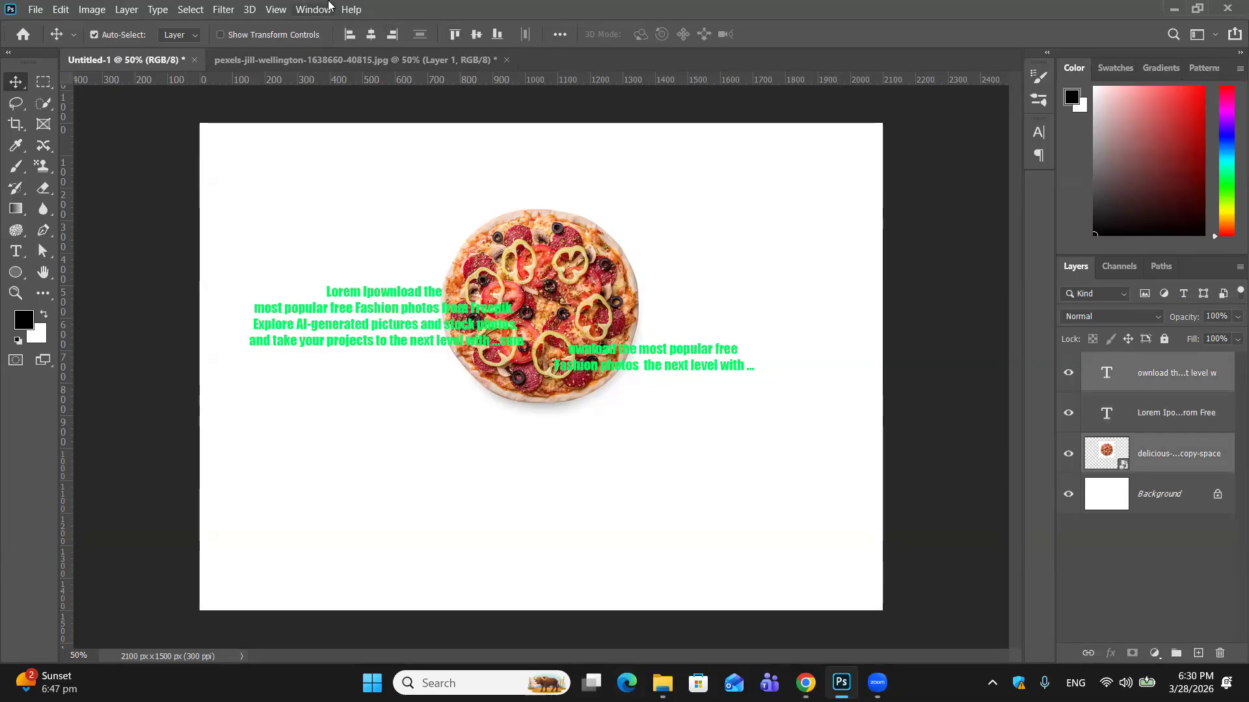
click(811, 311)
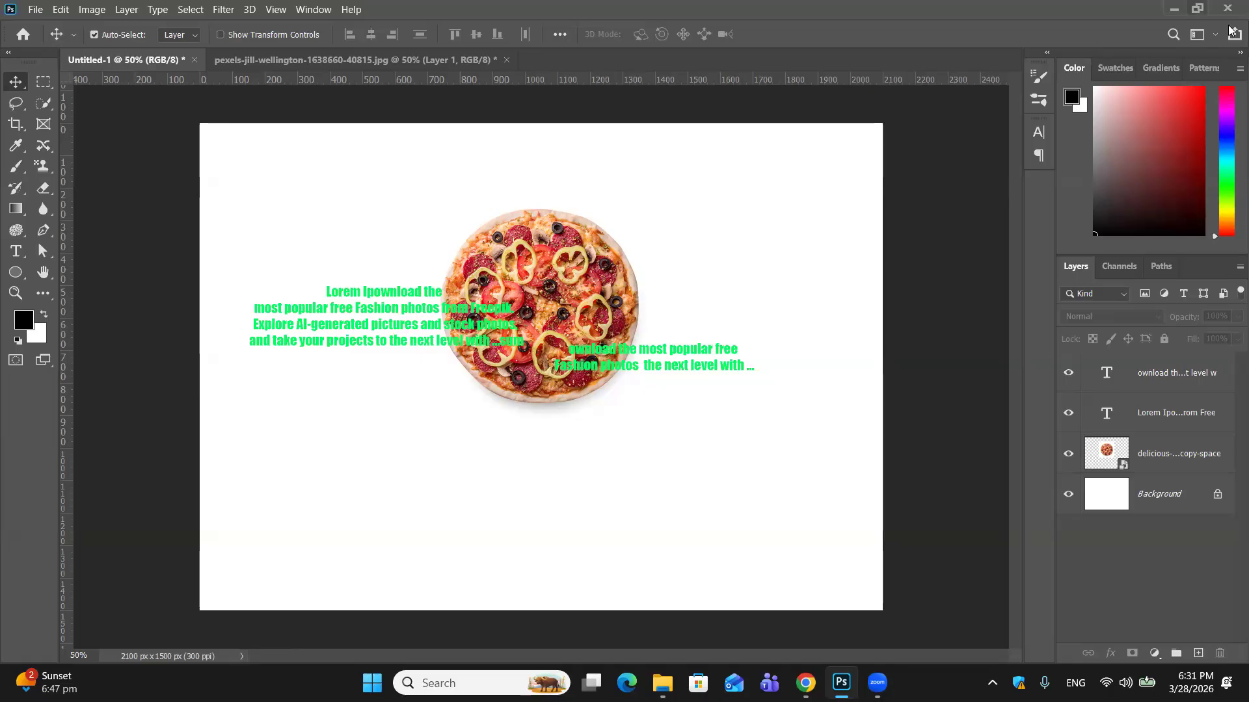
Close the jumping silhouettes photo without saving its changes.
click(505, 60)
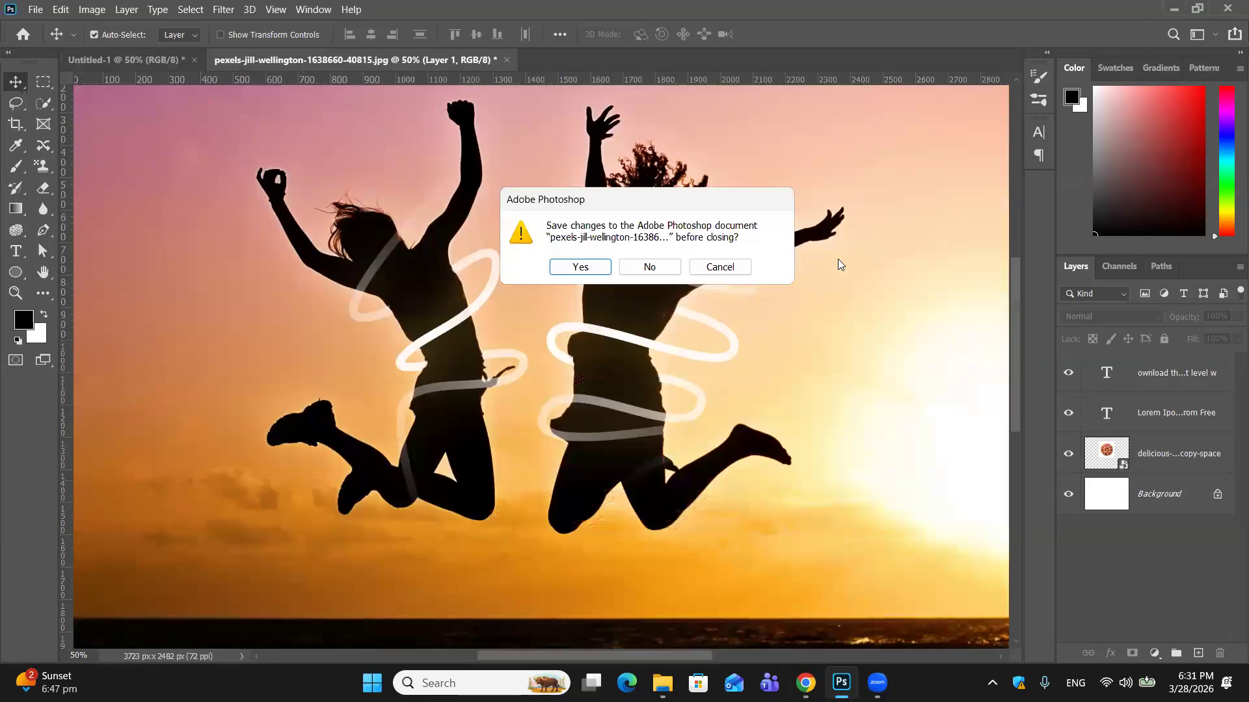
click(627, 268)
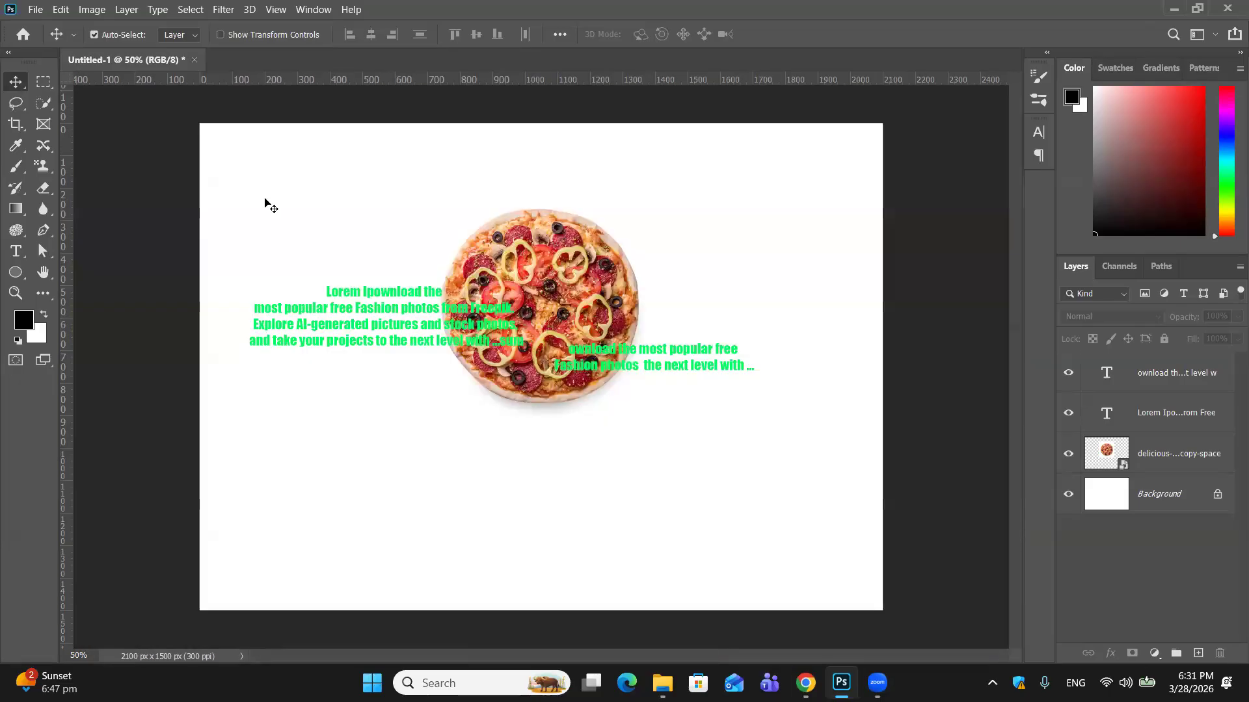
Open the portrait of the woman with curly red hair from the Downloads folder as a separate Photoshop document.
click(1175, 10)
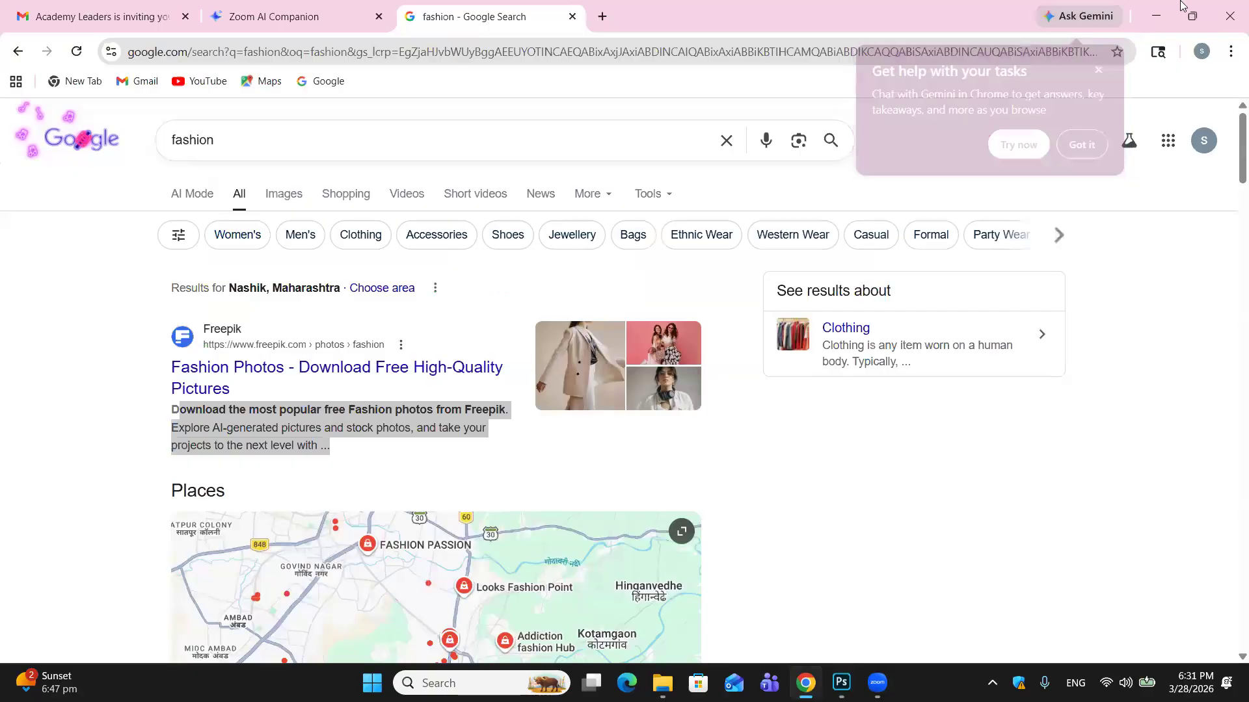
click(1162, 22)
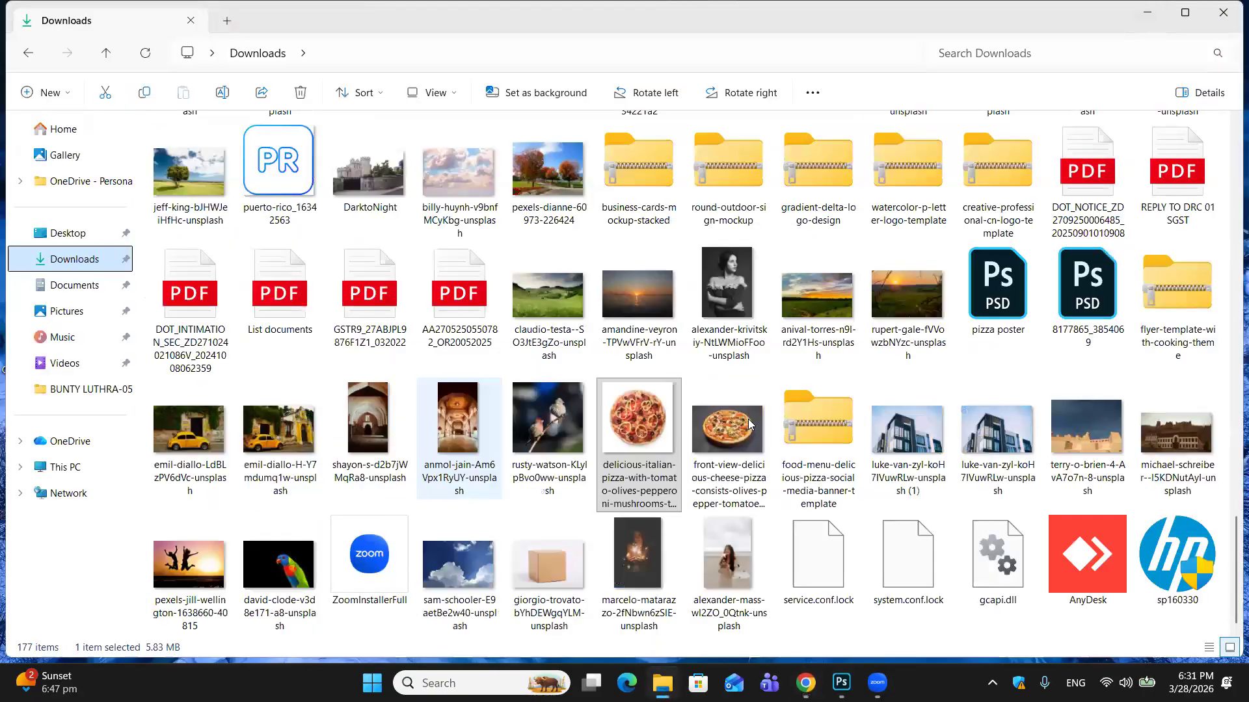
scroll(702, 365, up, 15)
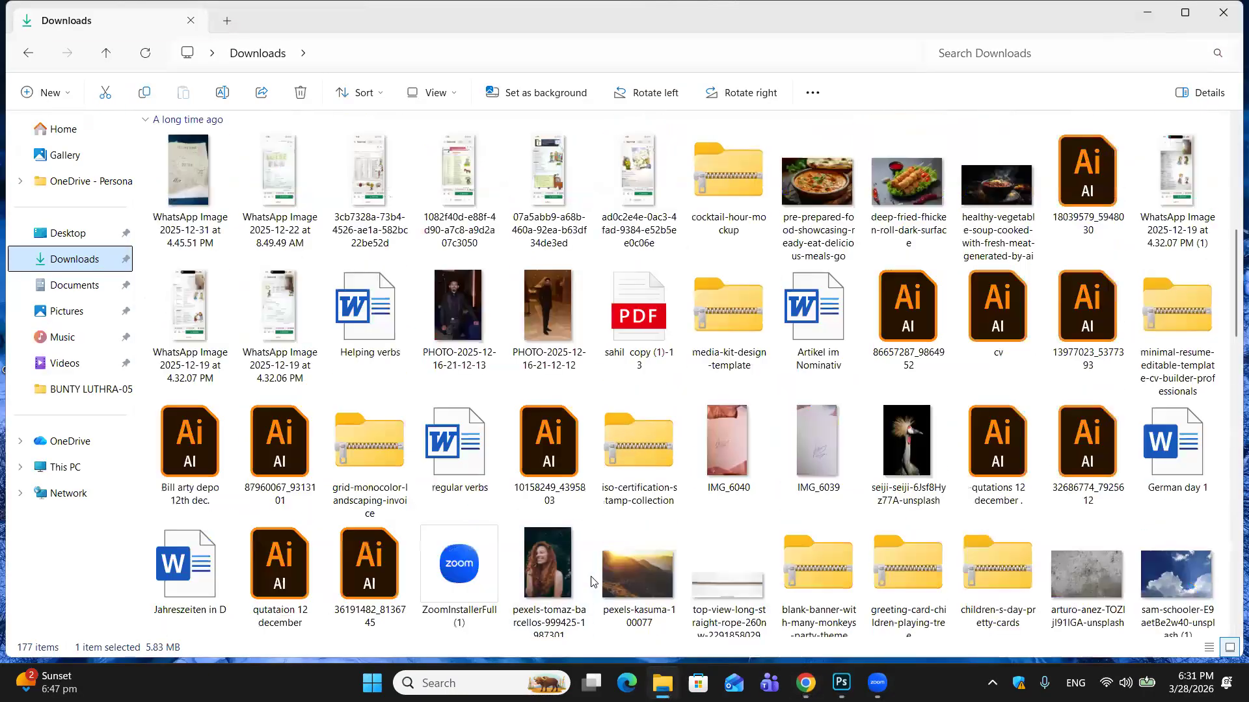
click(562, 559)
drag(562, 559, 272, 61)
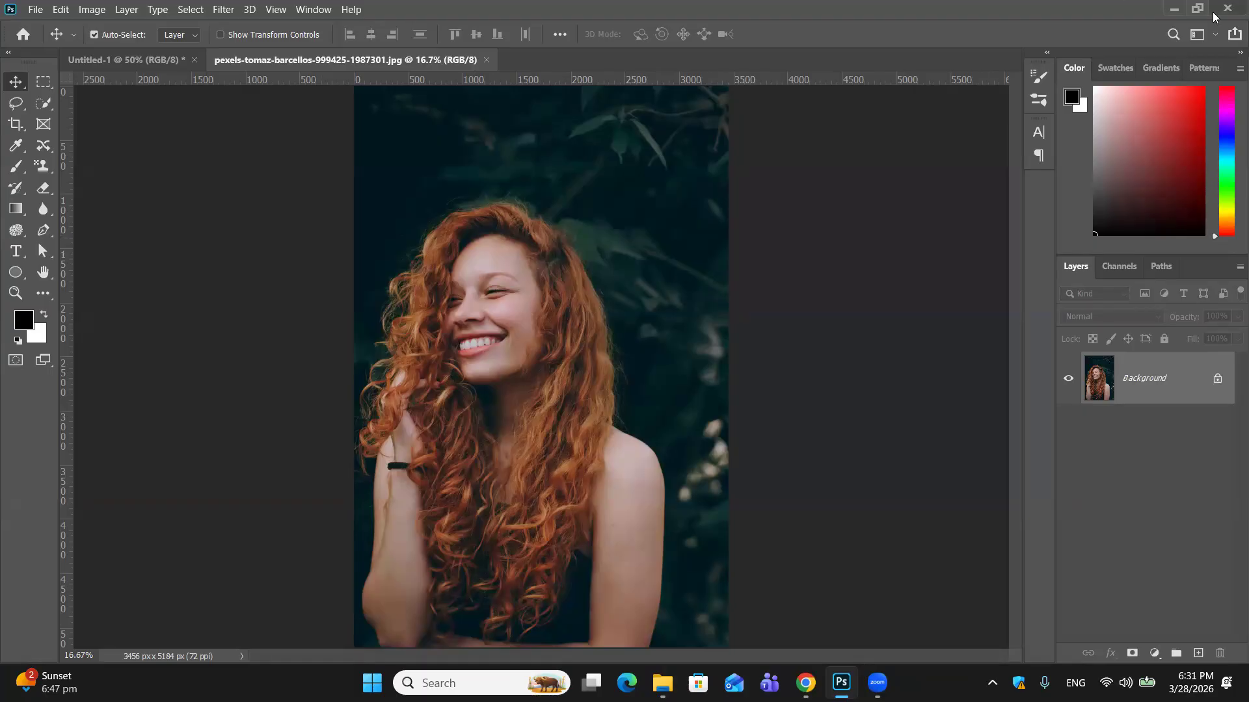
Open the mountain sunrise photo pexels-kasuma-100077 from the Downloads folder as another separate Photoshop document.
click(1174, 11)
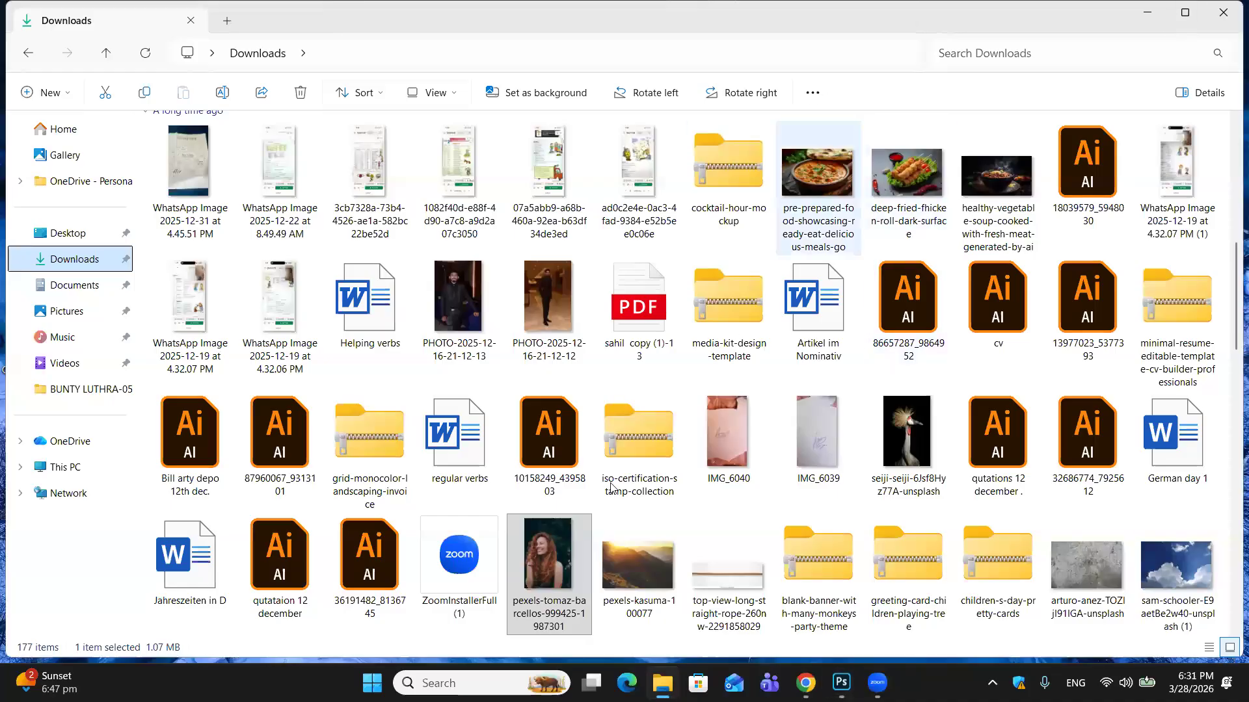
drag(666, 559, 839, 679)
drag(834, 666, 602, 77)
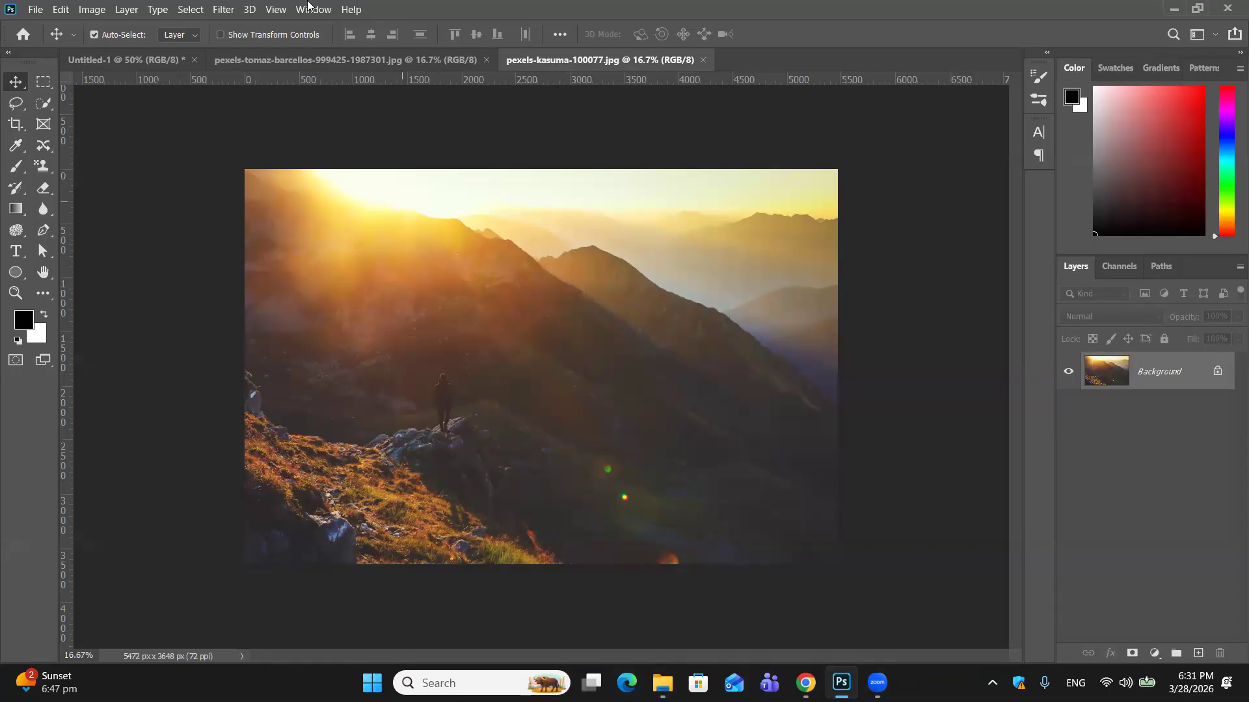
Examine the curly hair and its edges in the portrait up close, and compare the portrait with the mountain photo.
click(381, 61)
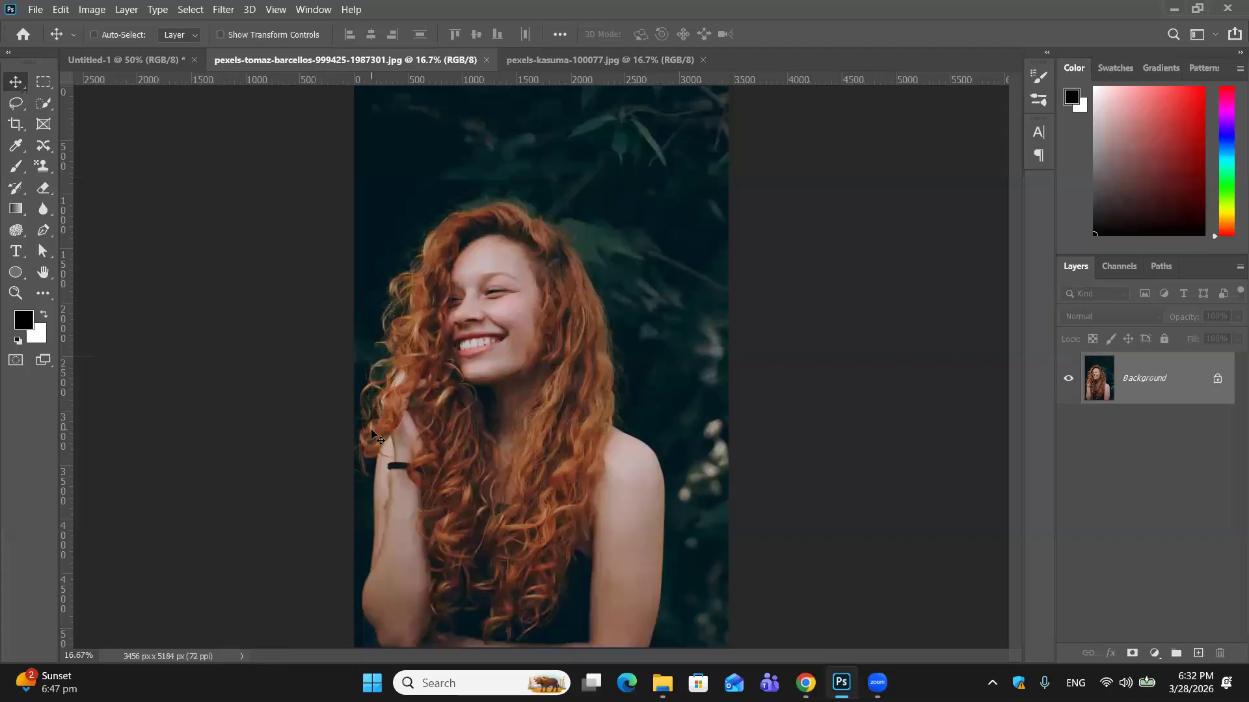
key(ctrl+plus)
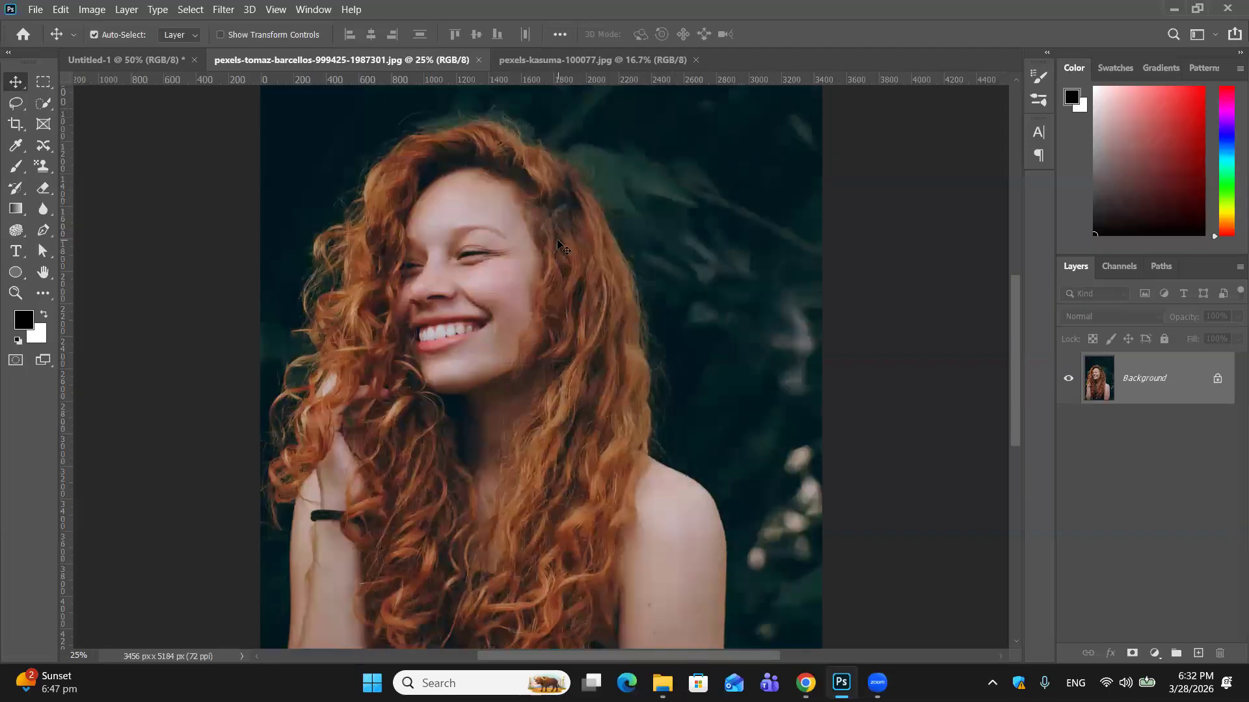
key(ctrl+plus)
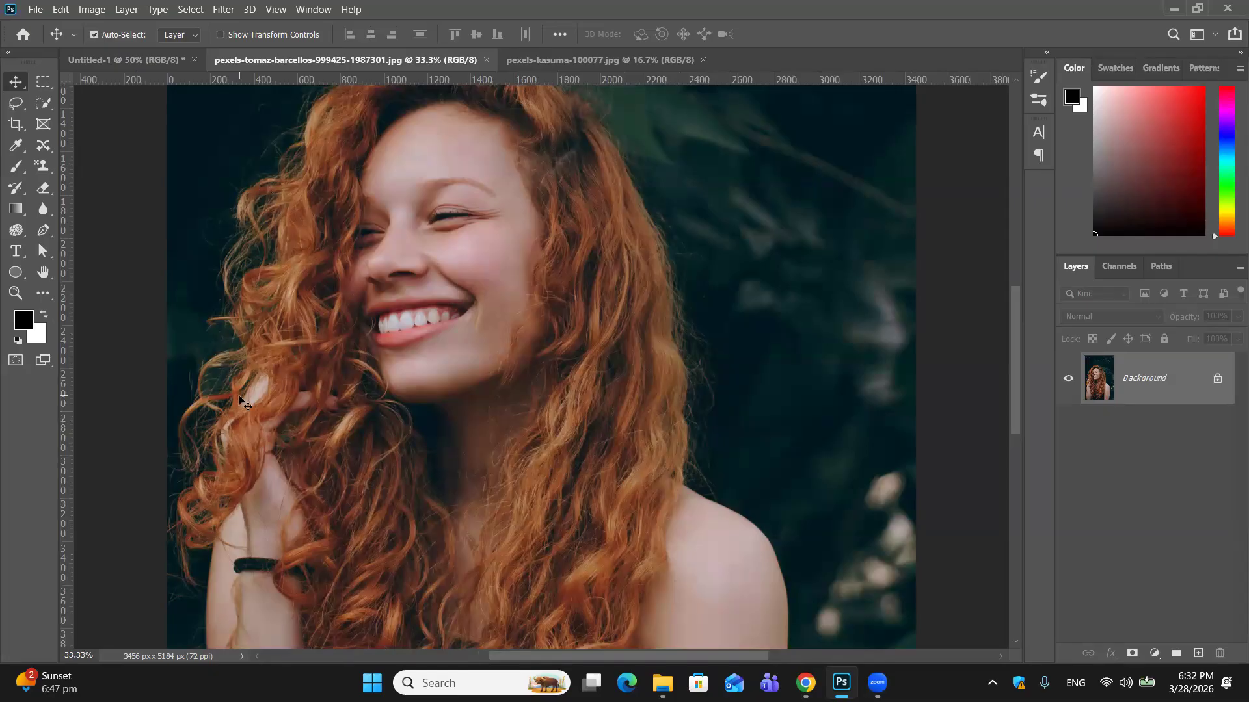
key(ctrl+minus)
key(ctrl+minus)
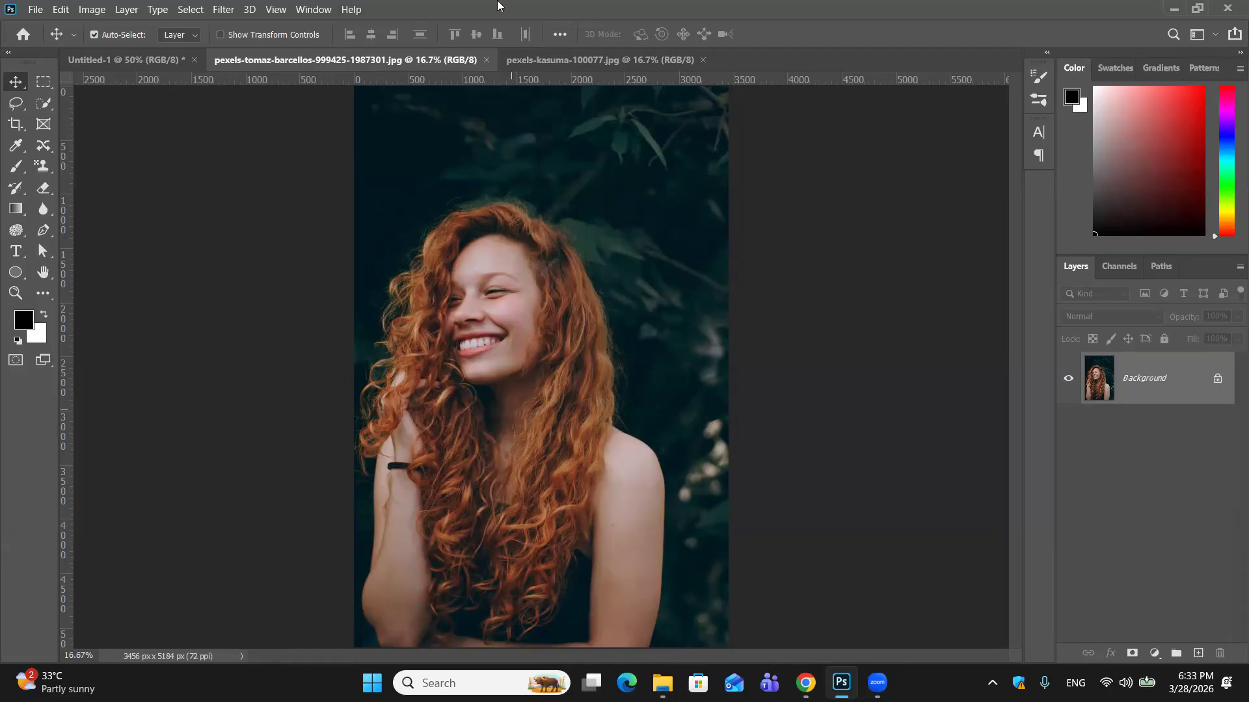
click(593, 62)
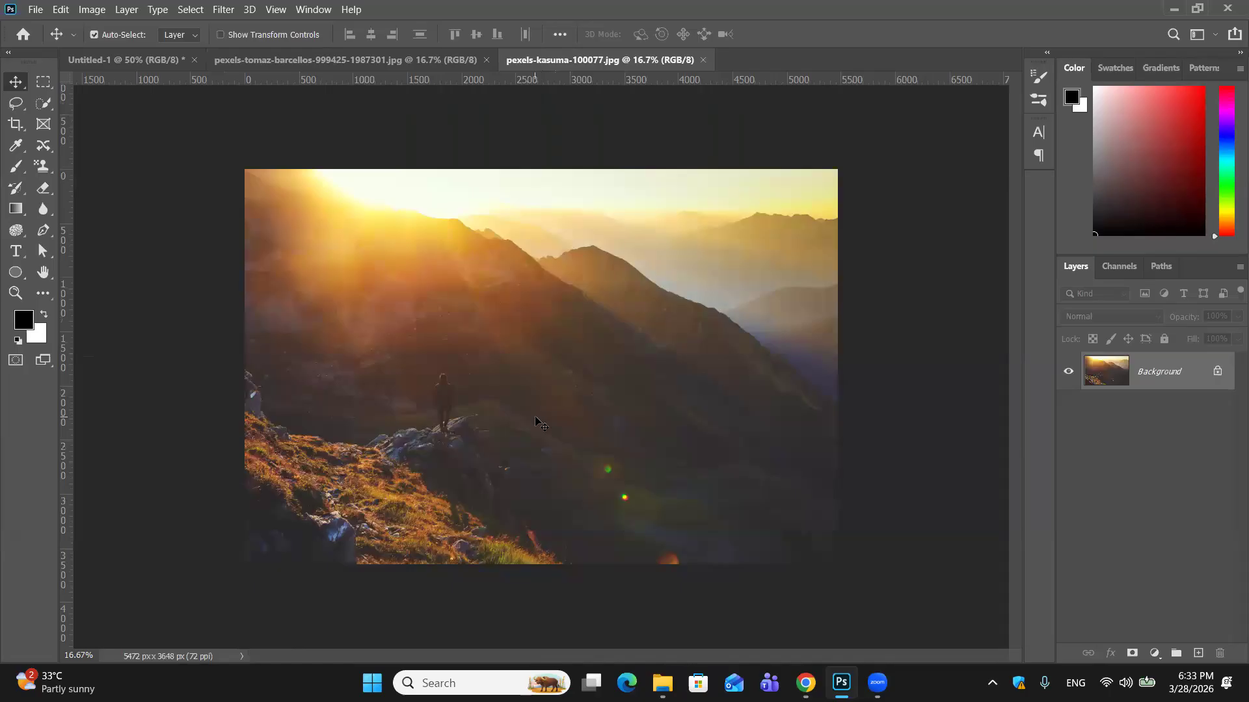
click(370, 57)
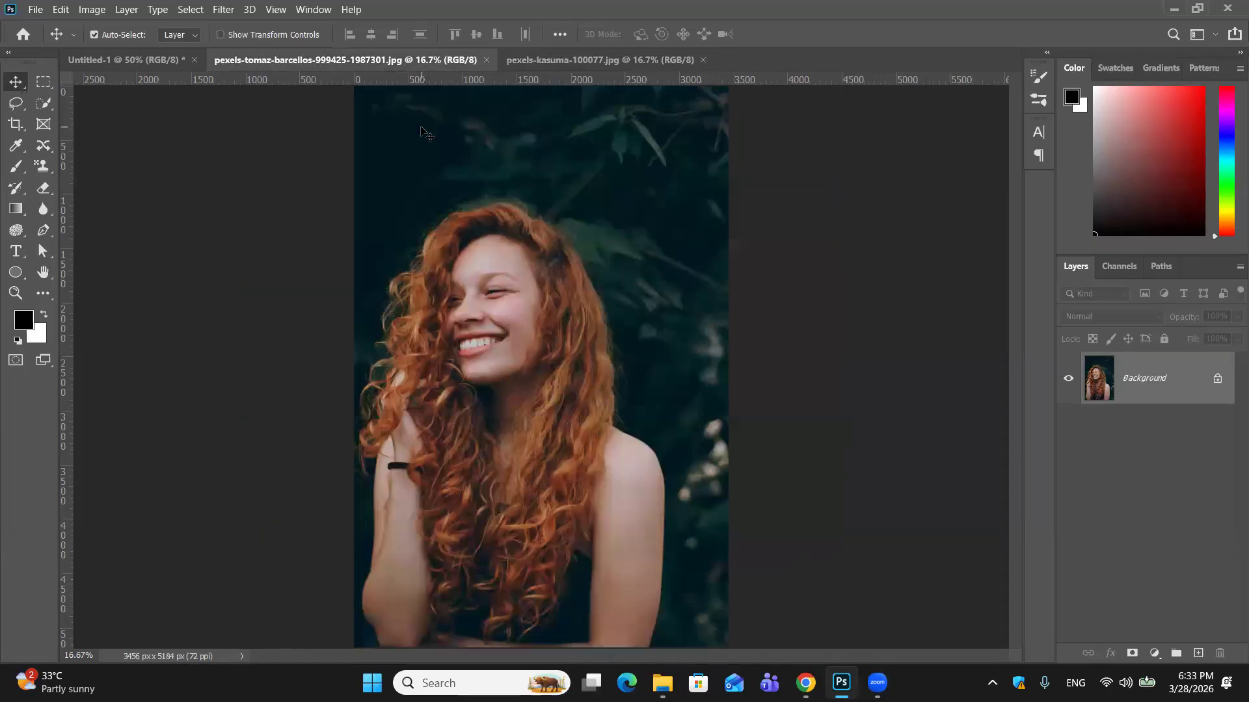
click(45, 108)
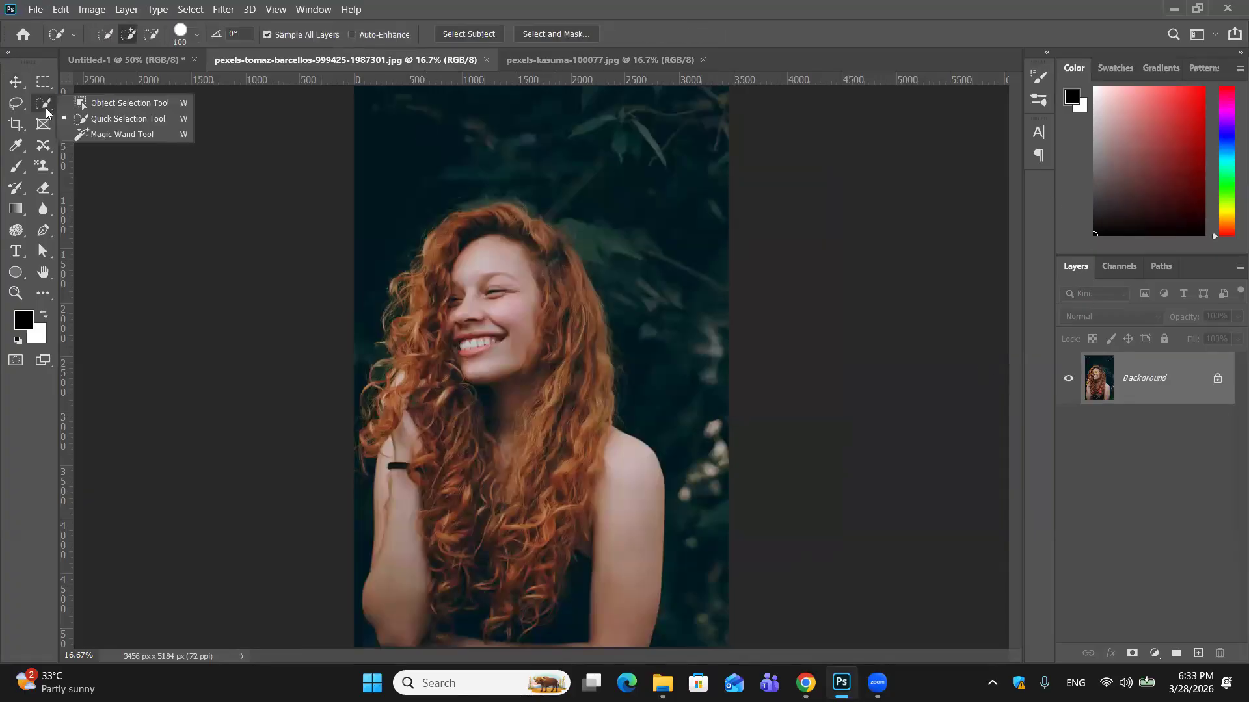
click(13, 106)
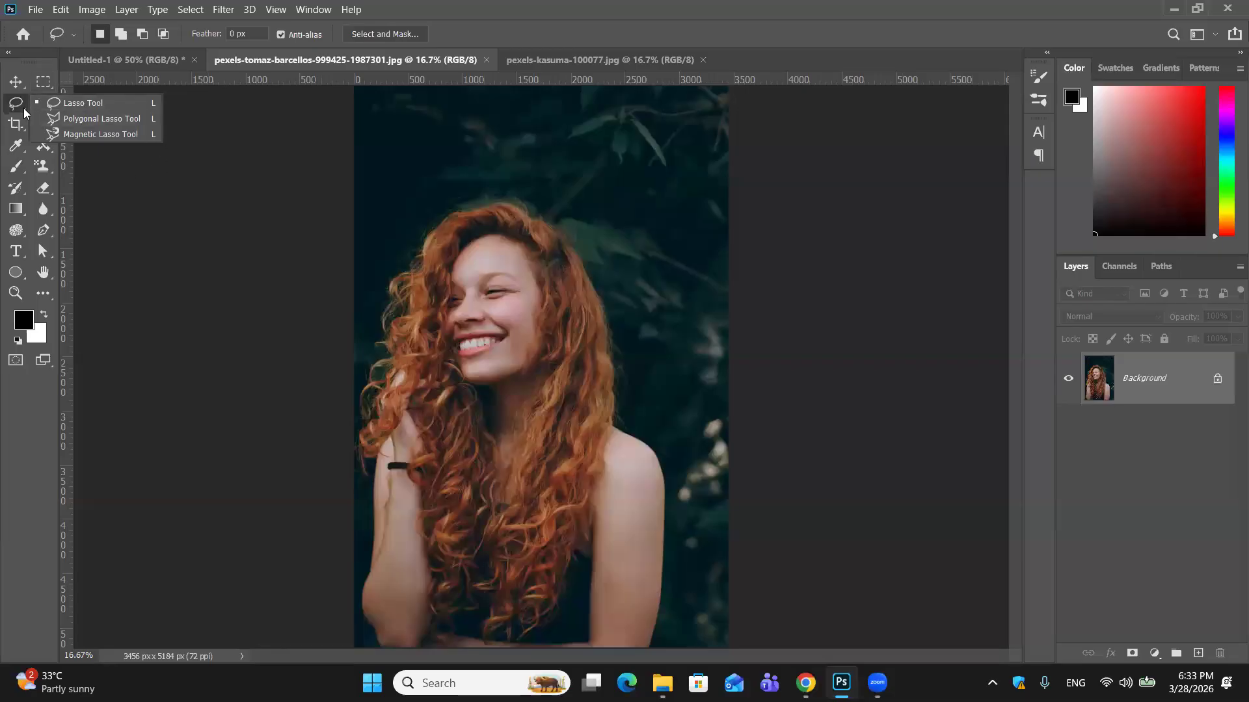
click(15, 81)
right_click(49, 107)
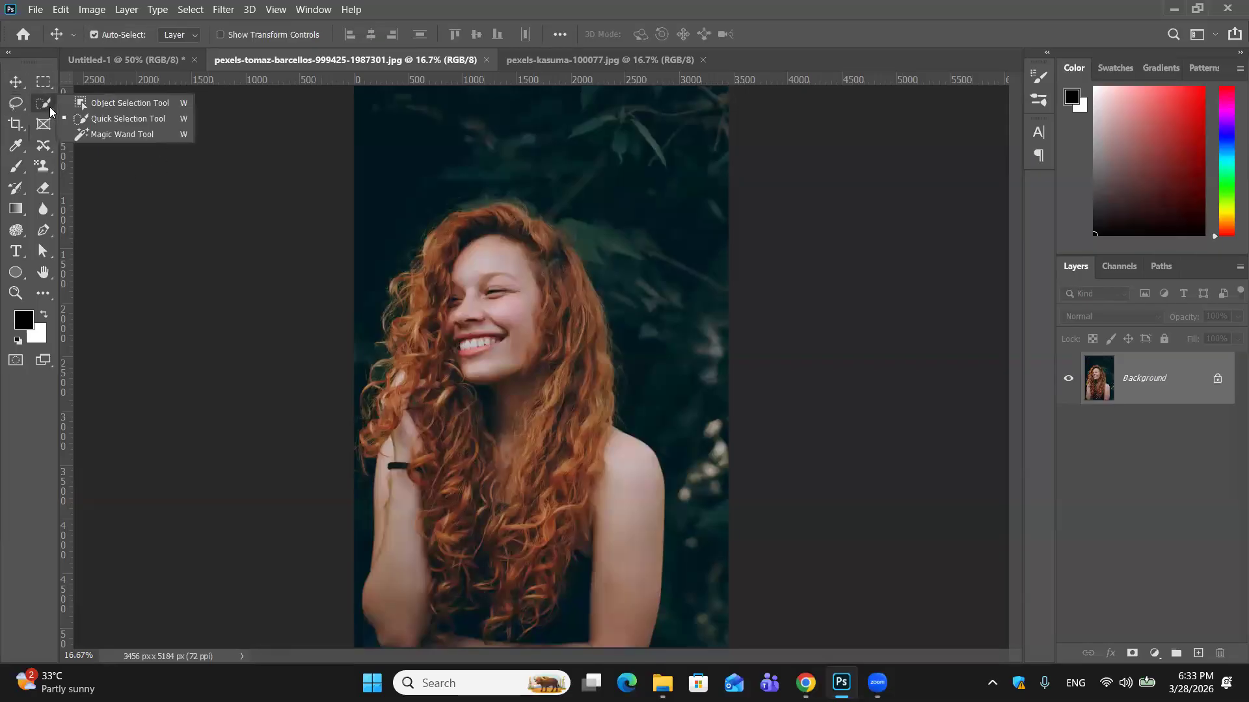
click(96, 120)
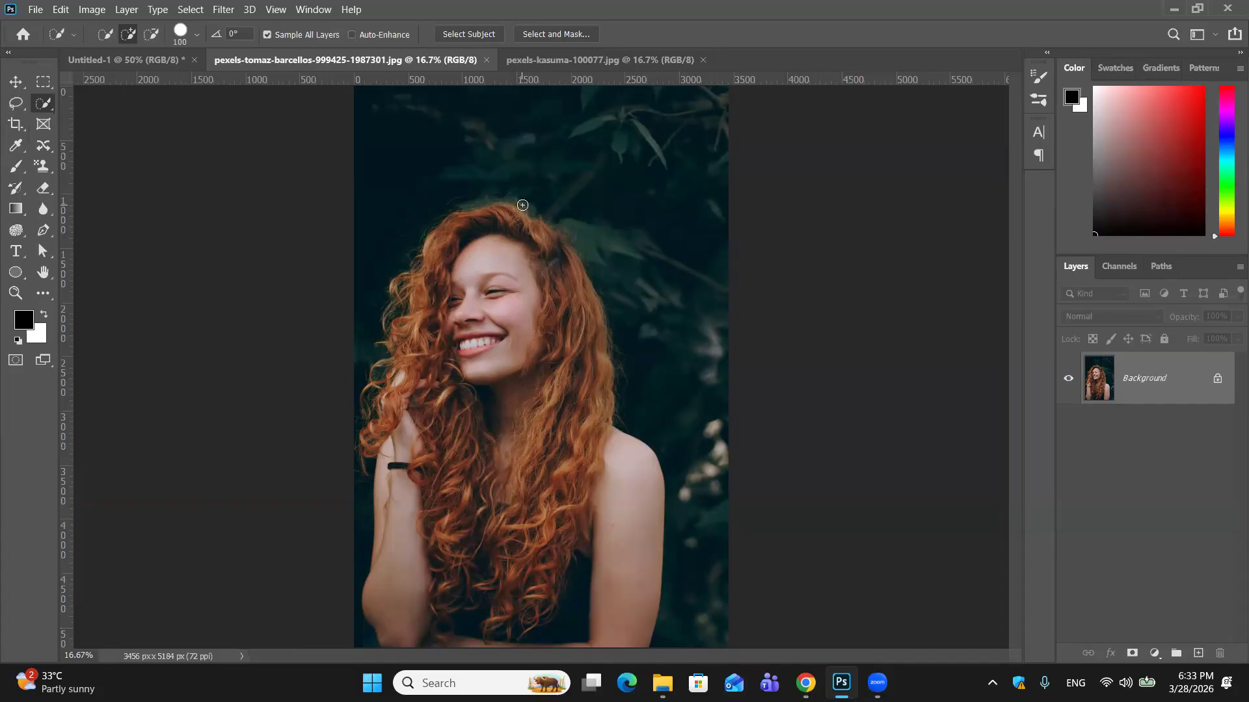
click(578, 36)
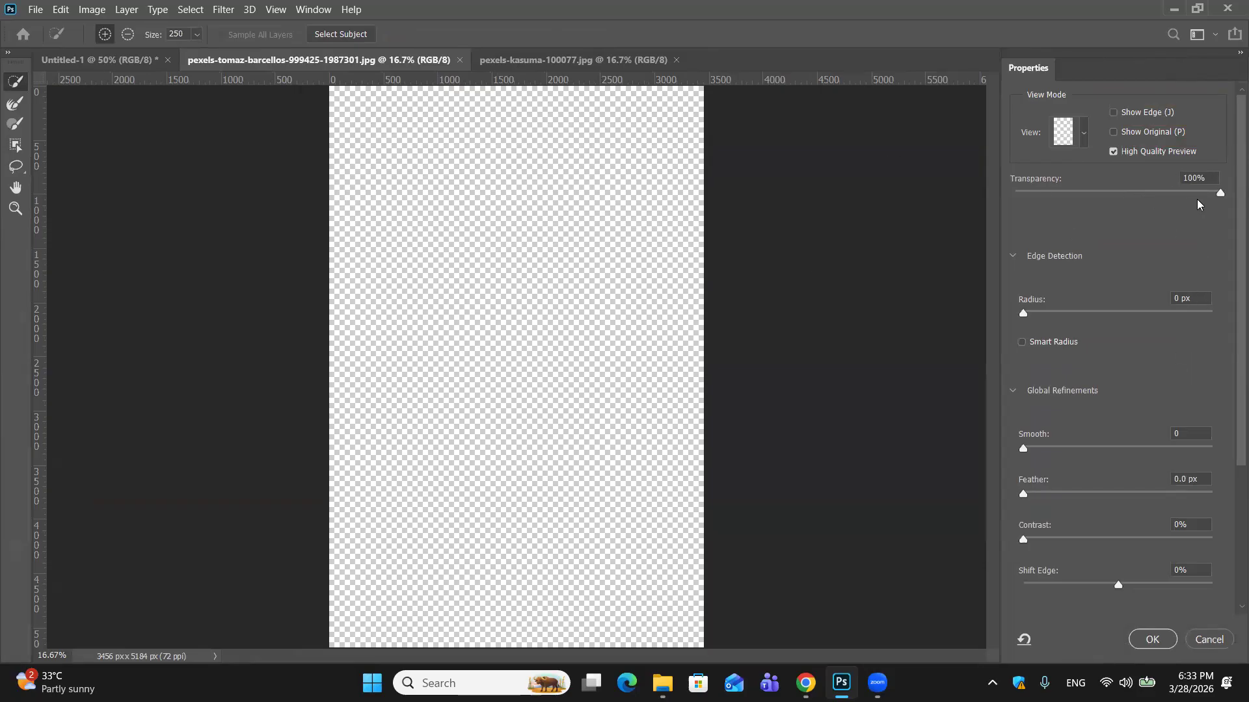
drag(1220, 195, 989, 209)
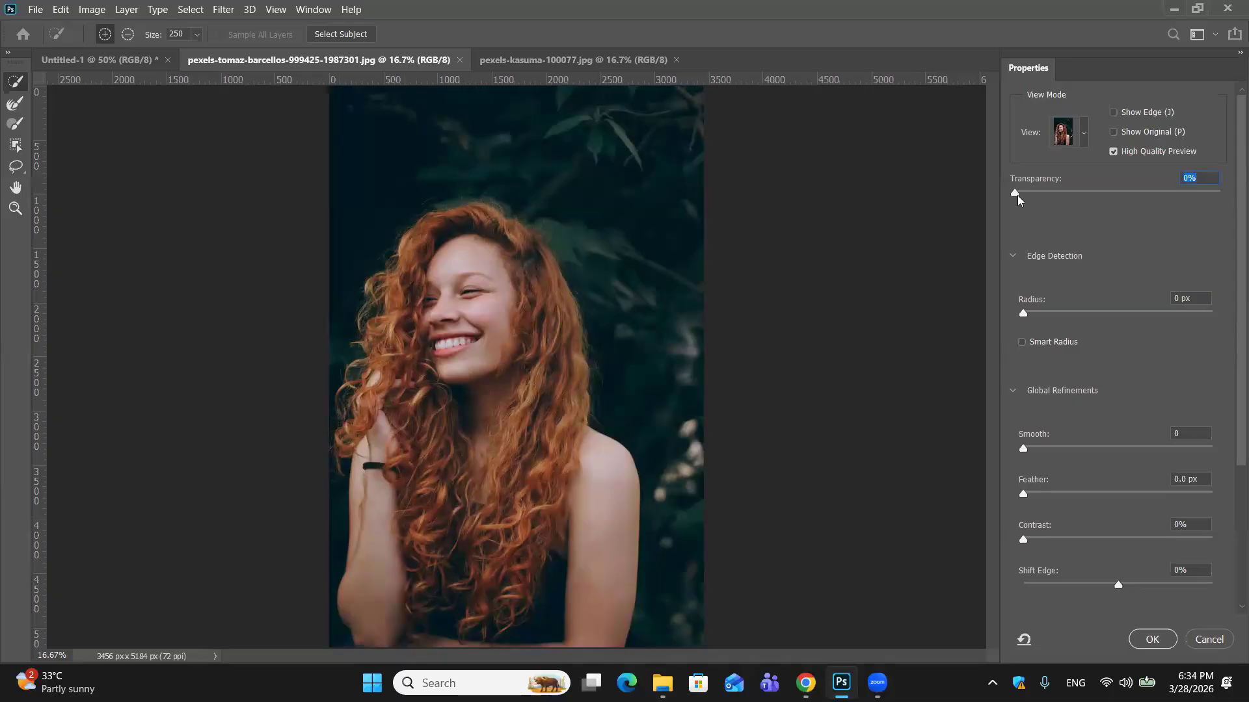
drag(1018, 200, 1220, 195)
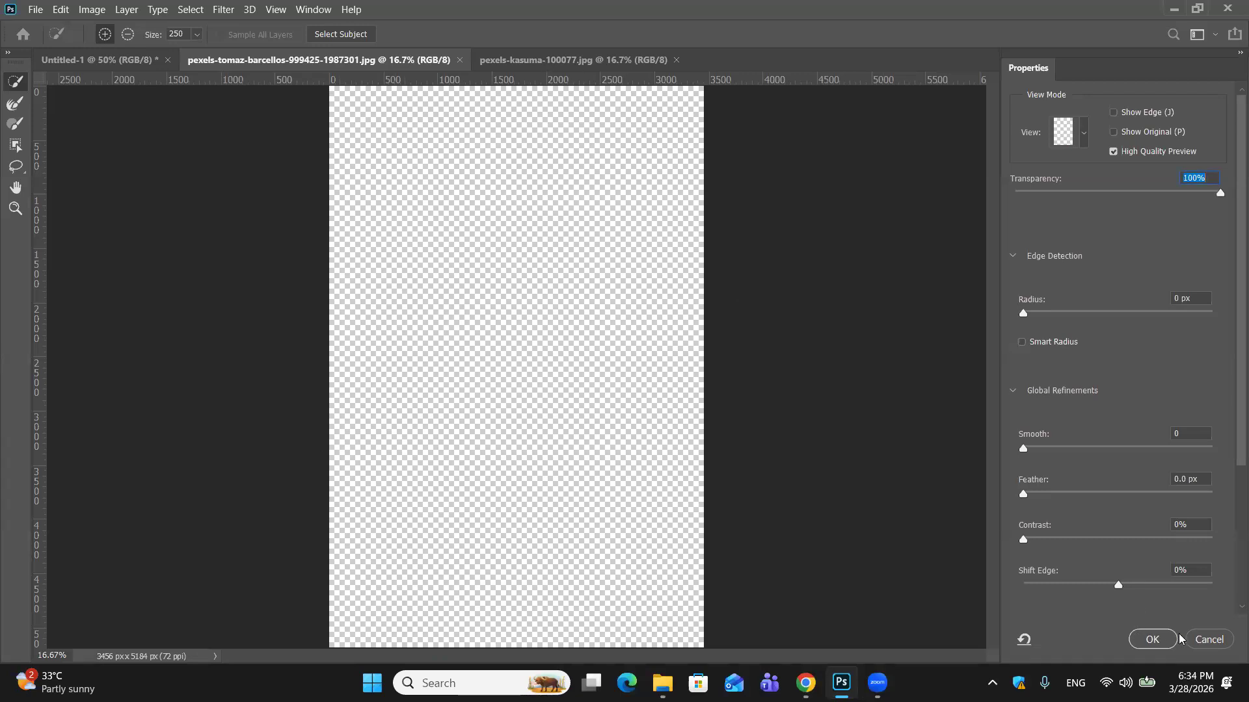
click(1204, 641)
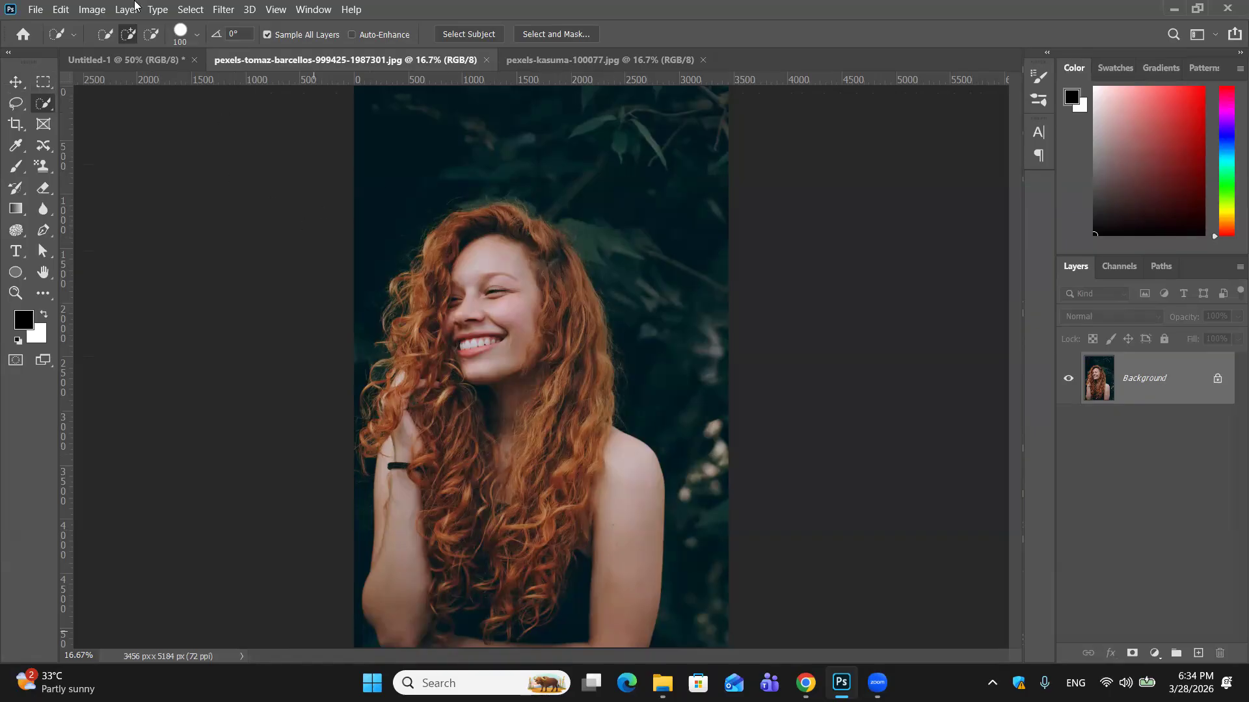
Copy the entire portrait photo and paste it into pexels-kasuma-100077.jpg as a new layer.
click(16, 81)
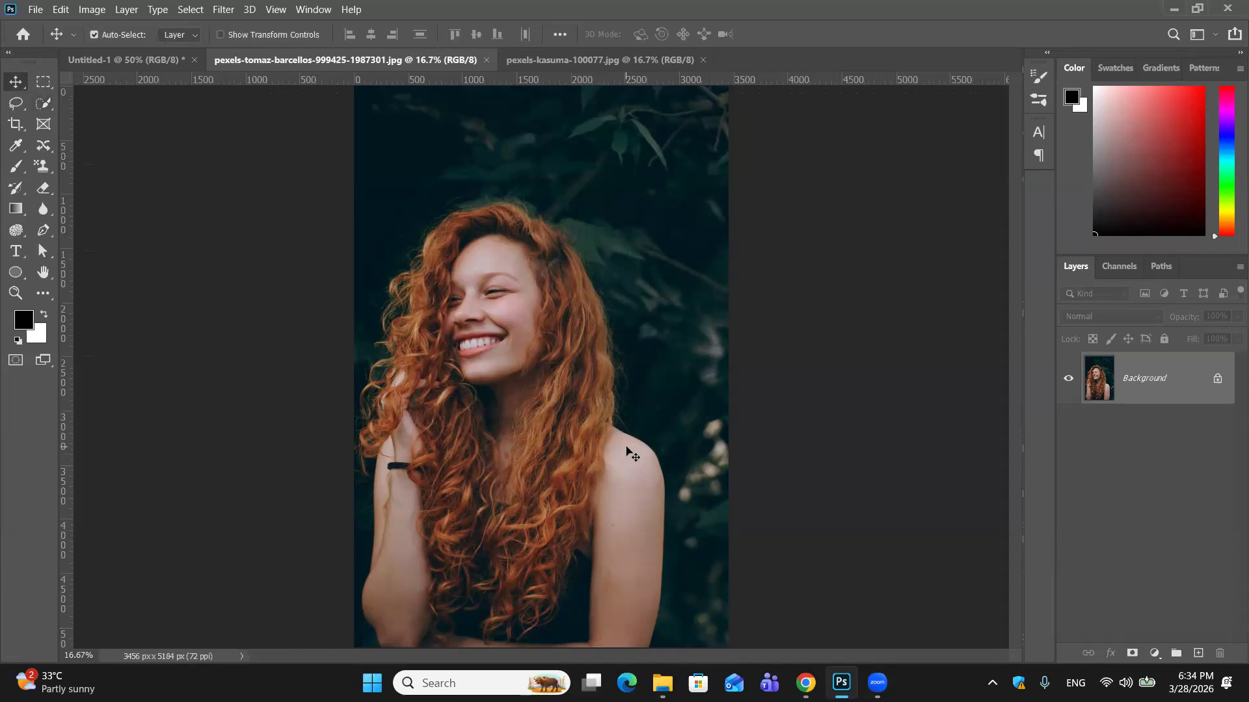
key(ctrl+a)
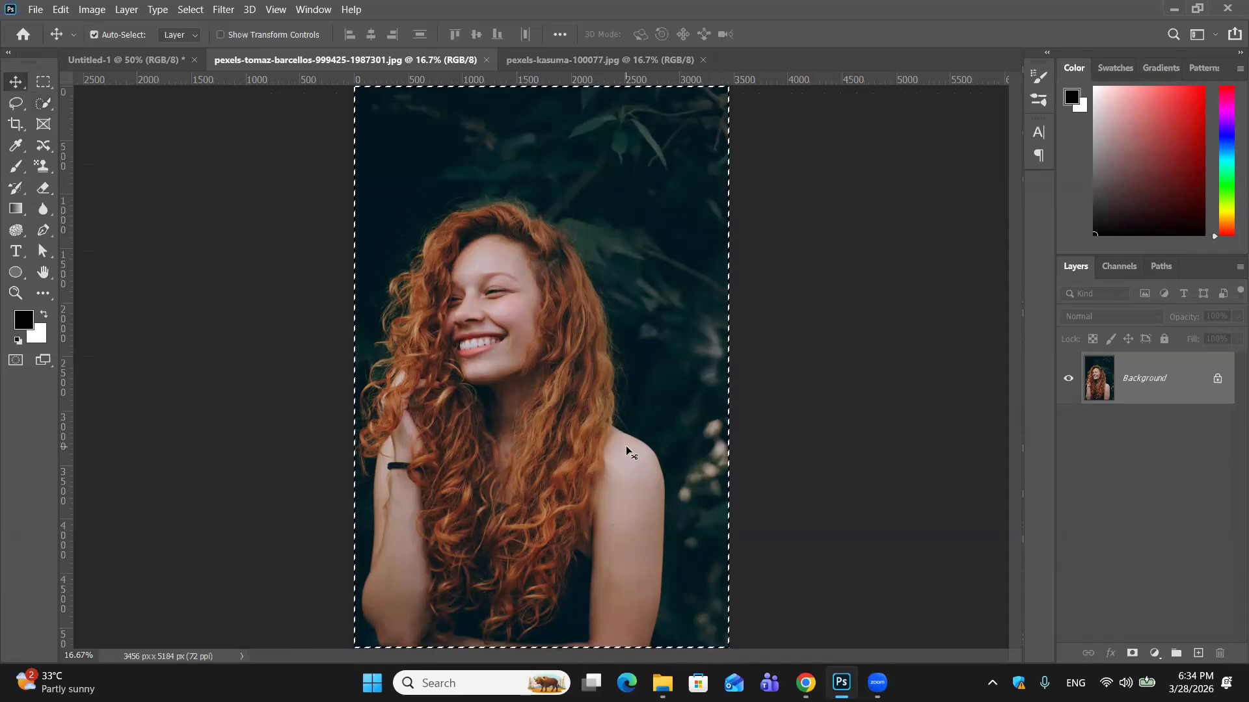
click(574, 55)
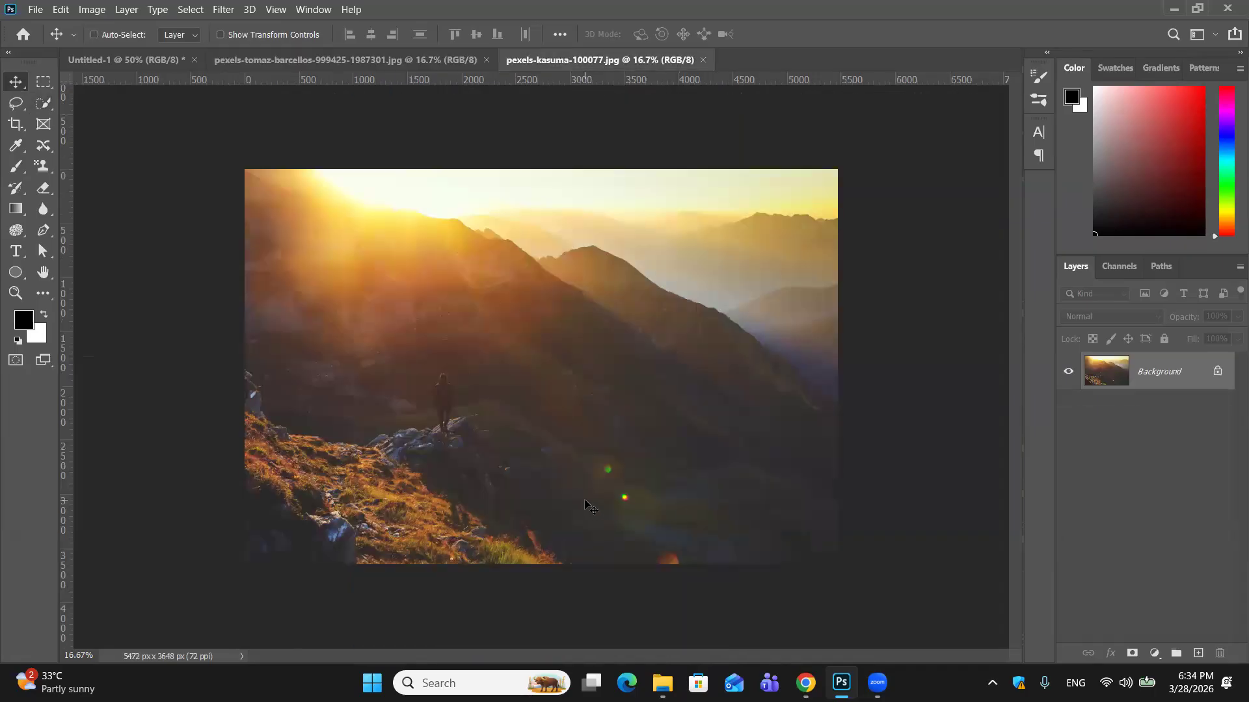
key(ctrl+v)
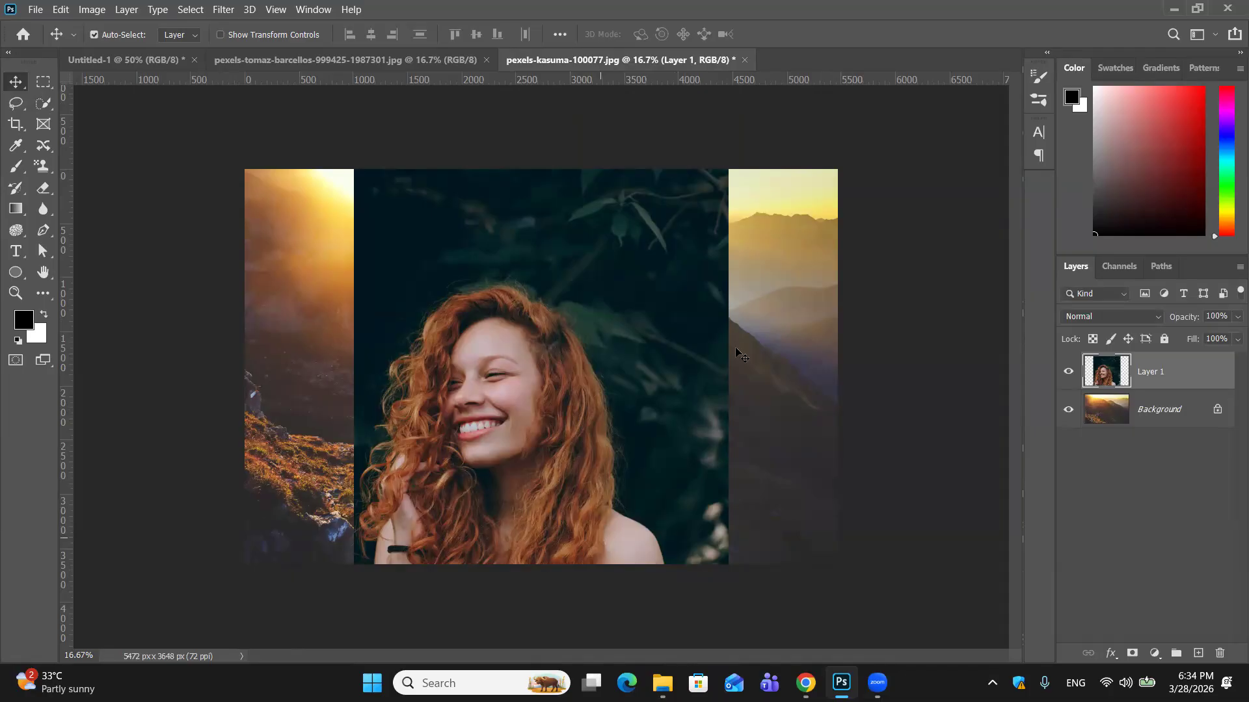
Scale the pasted portrait to about 75.6% and align its lower edge with the bottom of the landscape image.
key(ctrl+t)
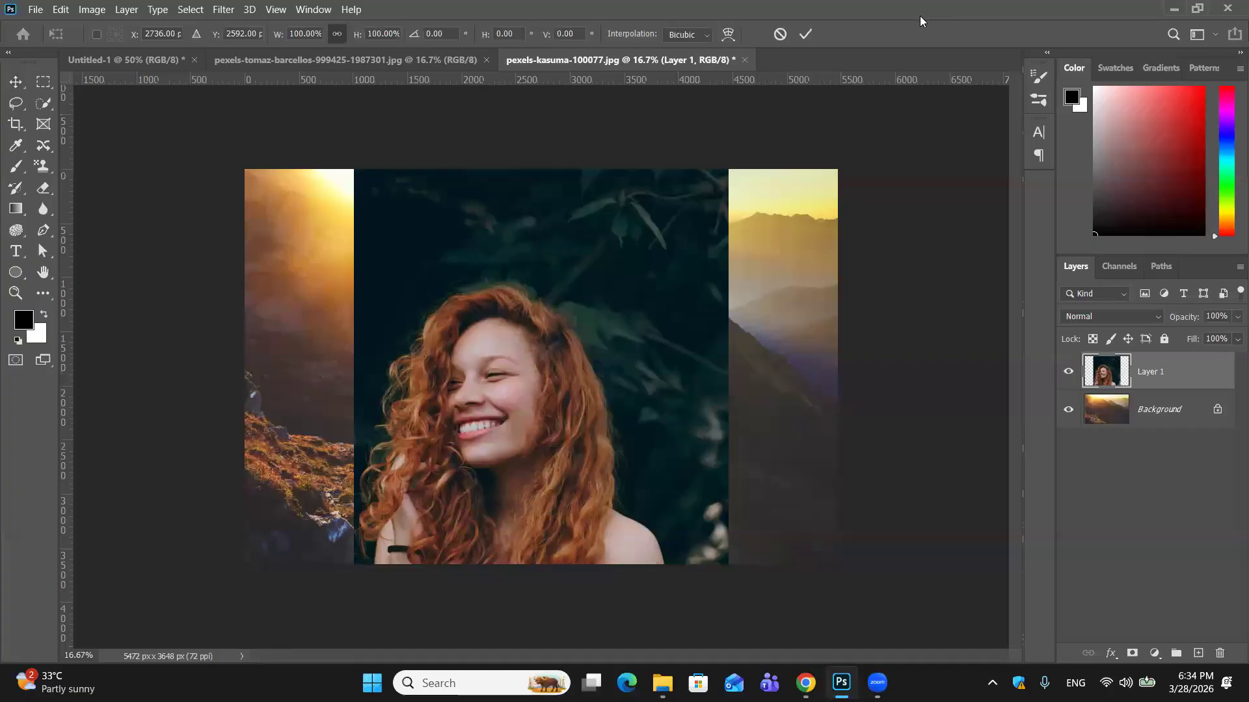
drag(373, 187, 434, 274)
drag(596, 489, 535, 343)
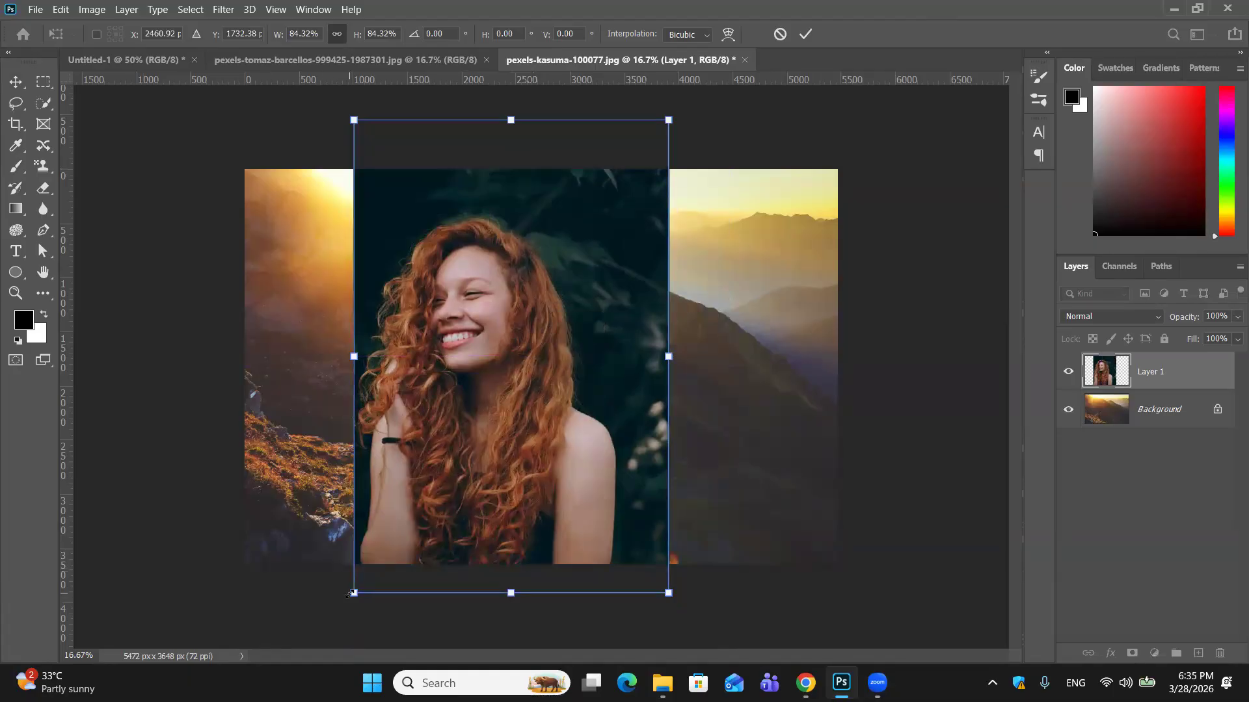
drag(349, 594, 386, 544)
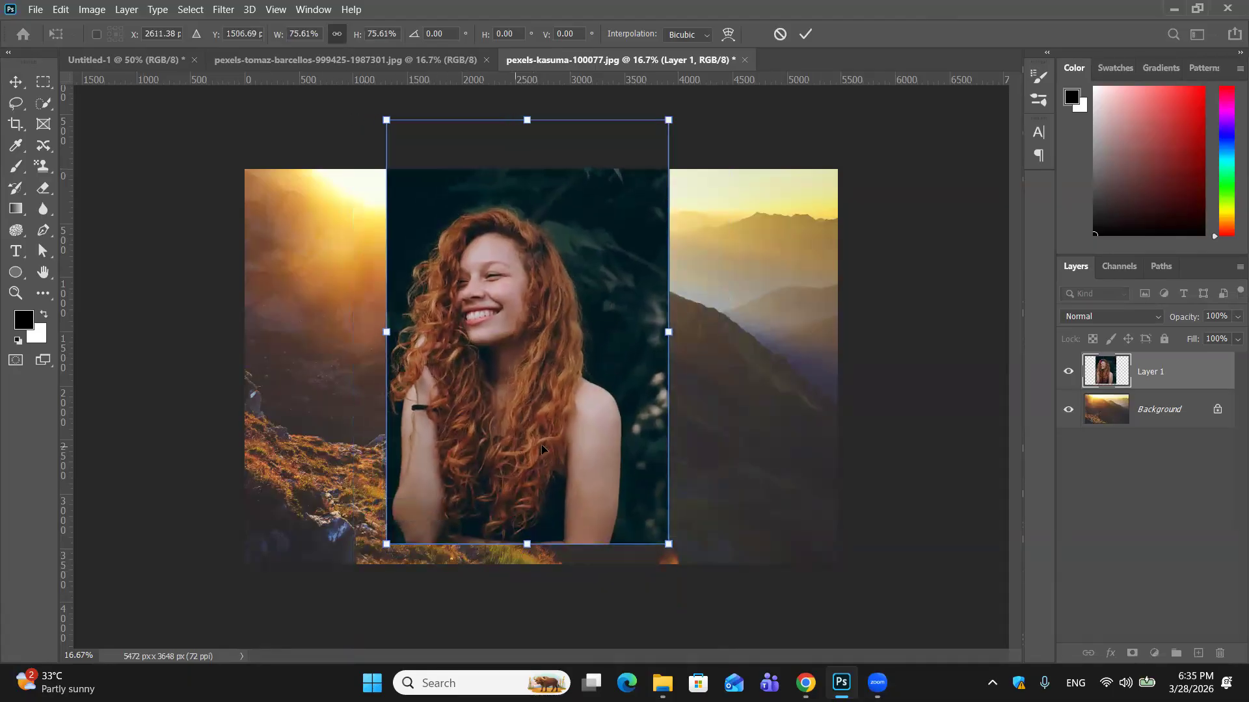
drag(574, 461, 570, 471)
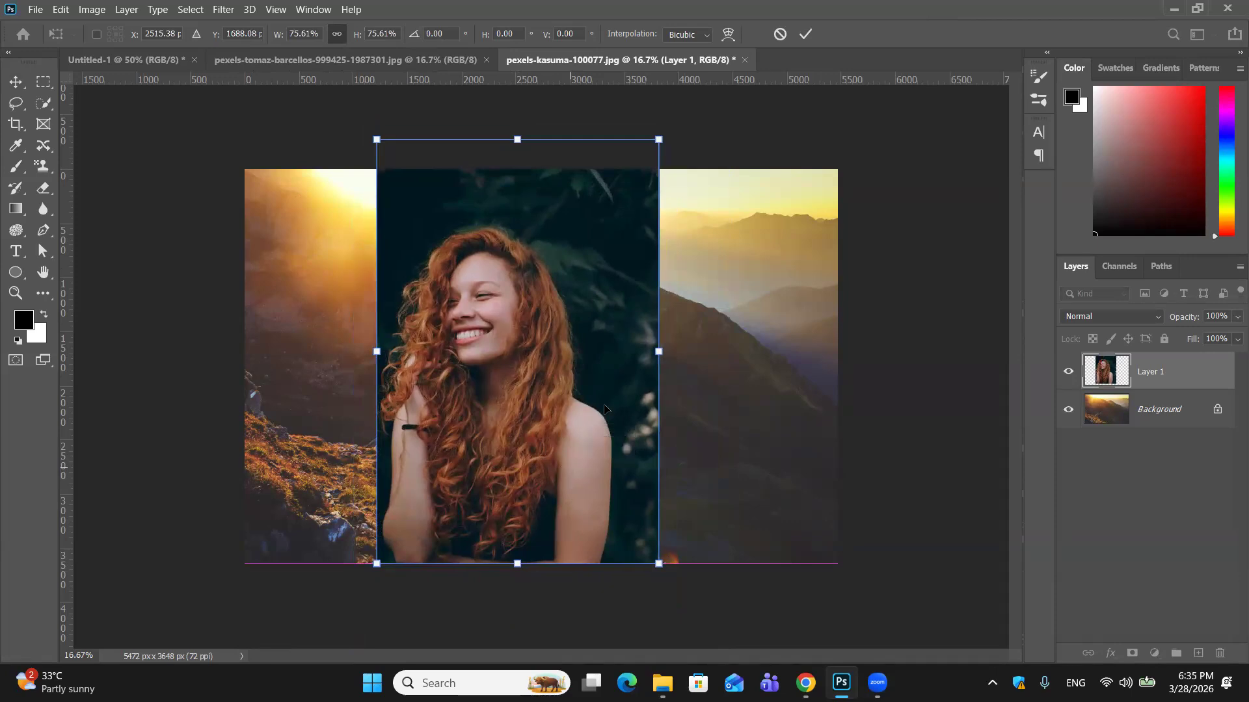
click(807, 33)
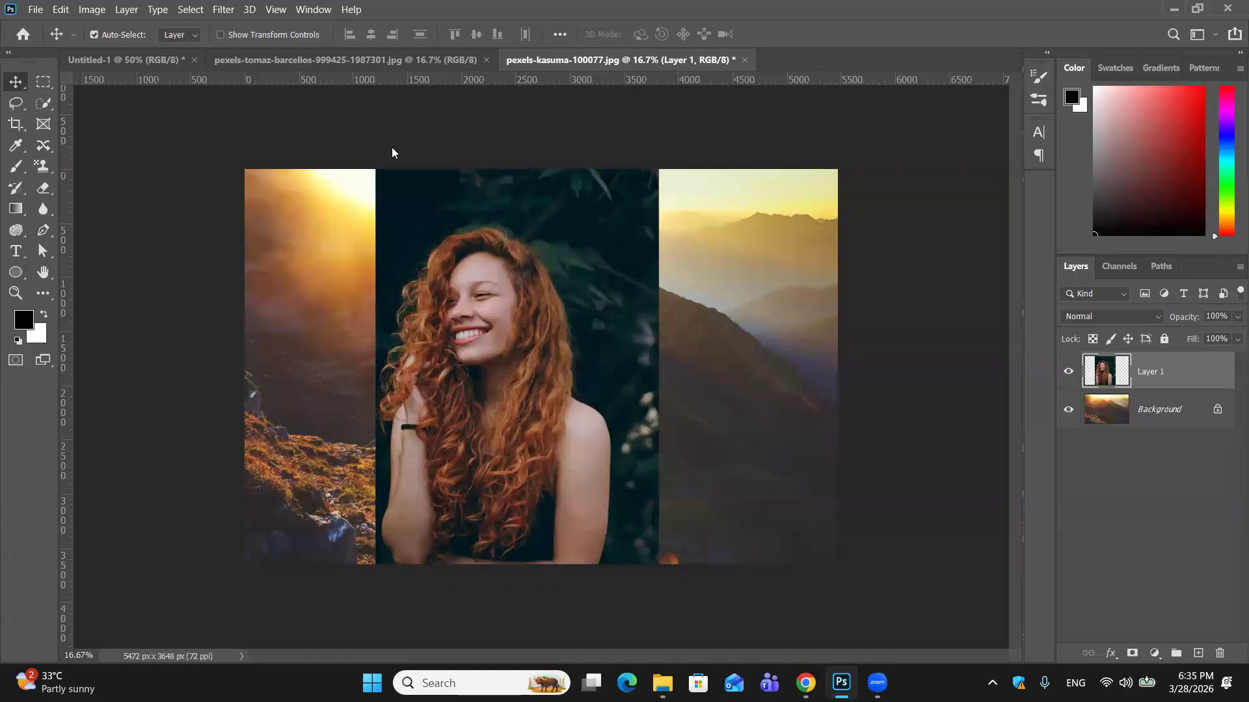
Open Select and Mask for the portrait layer with the Quick Selection tool and set the preview transparency to 0%.
click(46, 109)
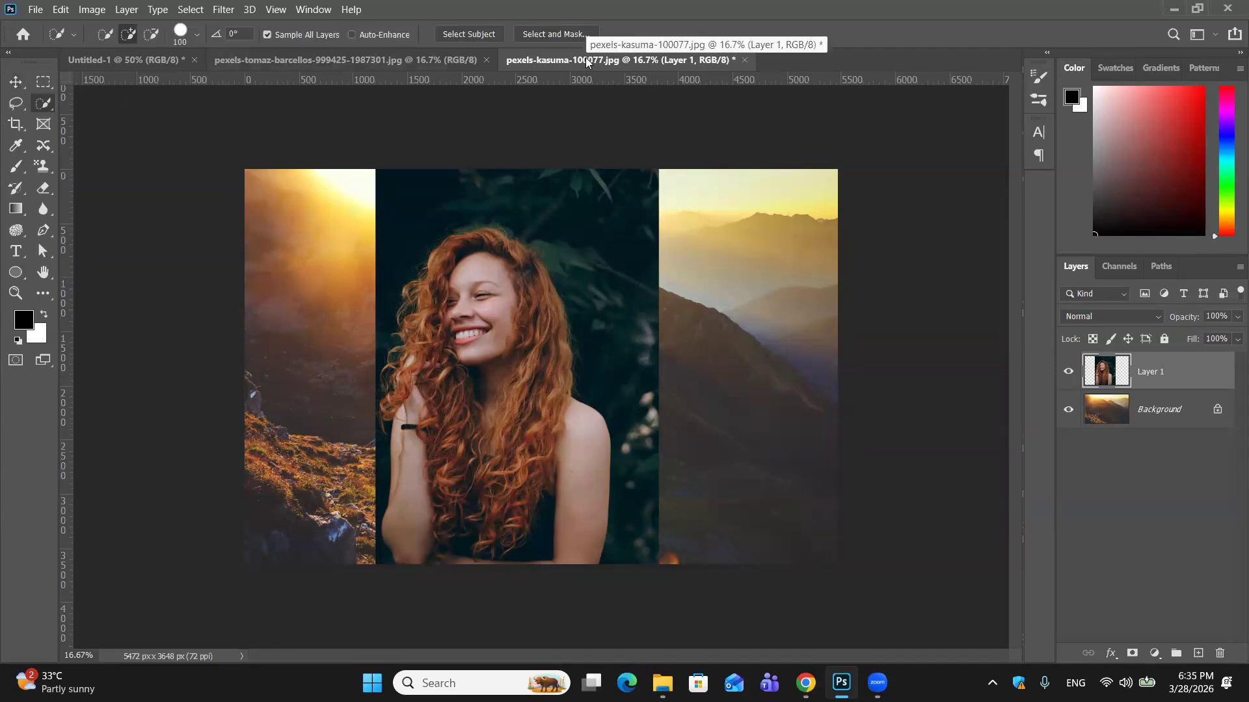
click(9, 102)
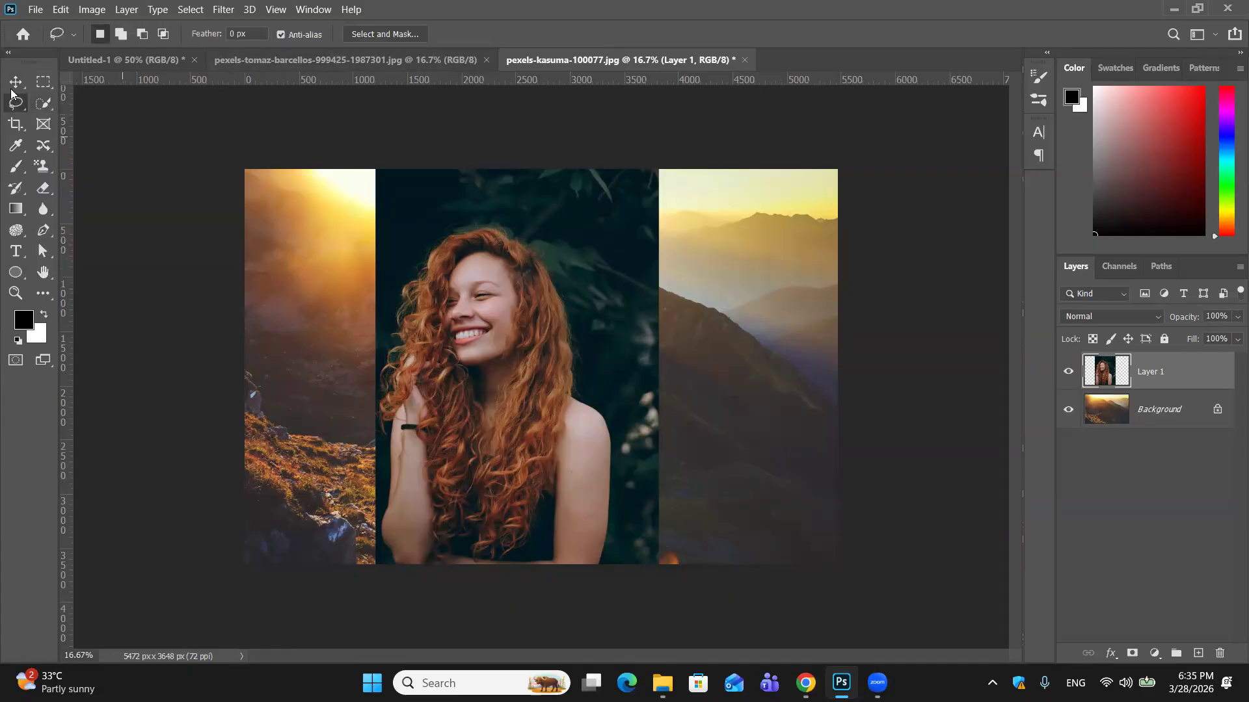
click(37, 103)
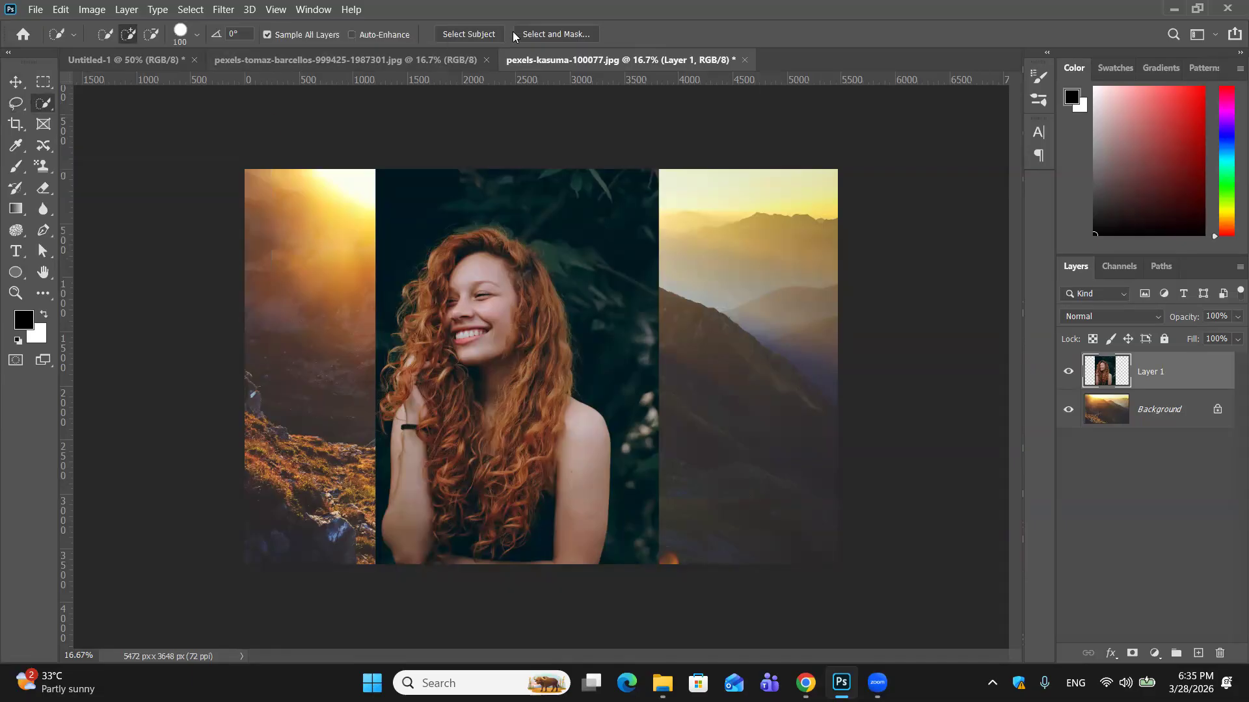
click(581, 34)
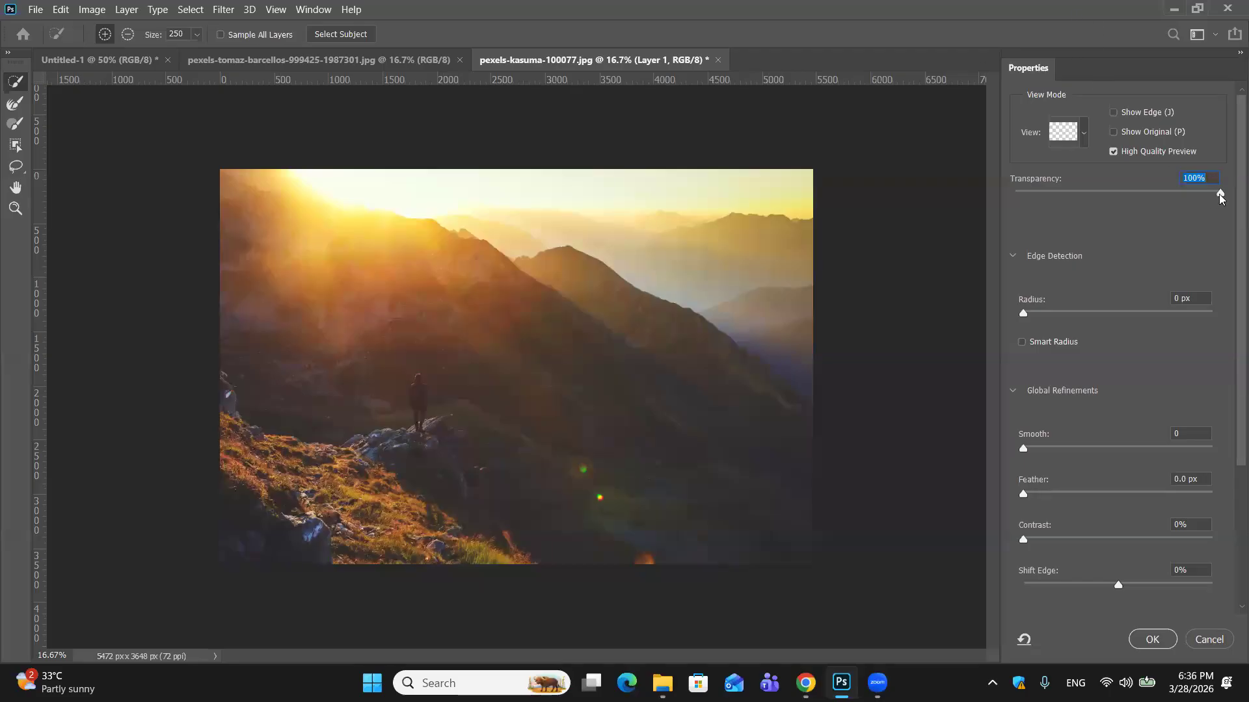
drag(1221, 198, 976, 196)
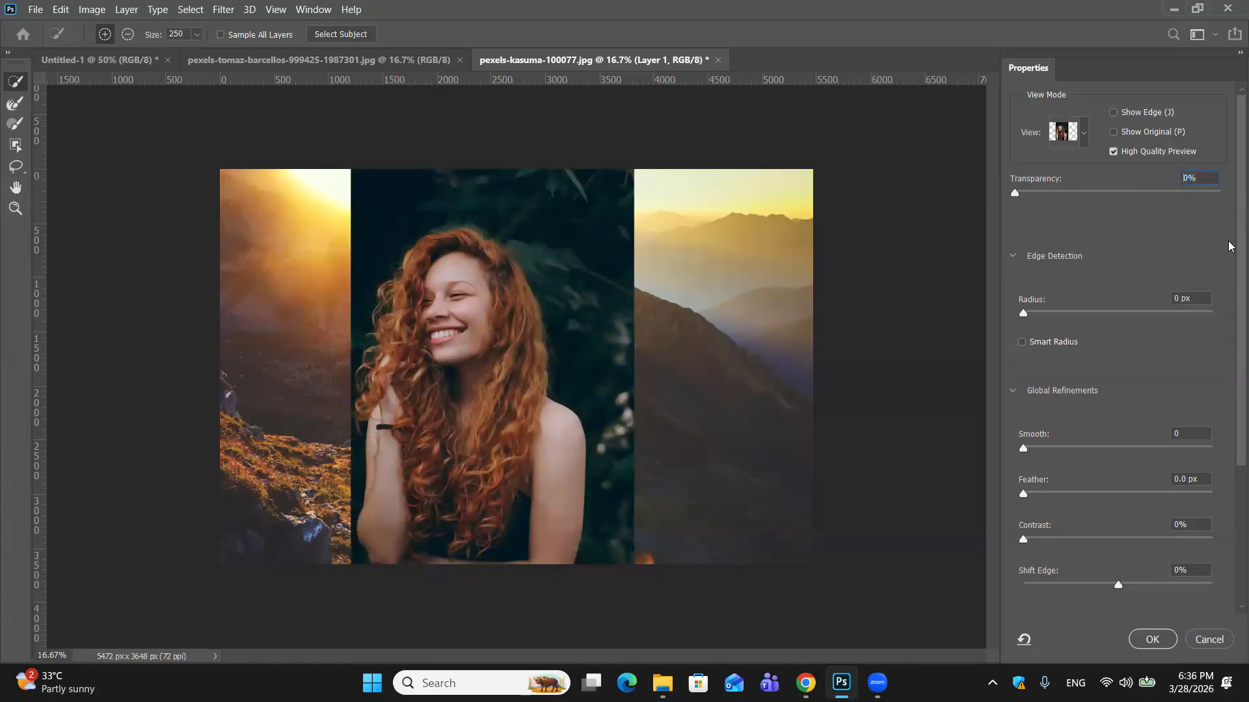
drag(1229, 247, 1228, 249)
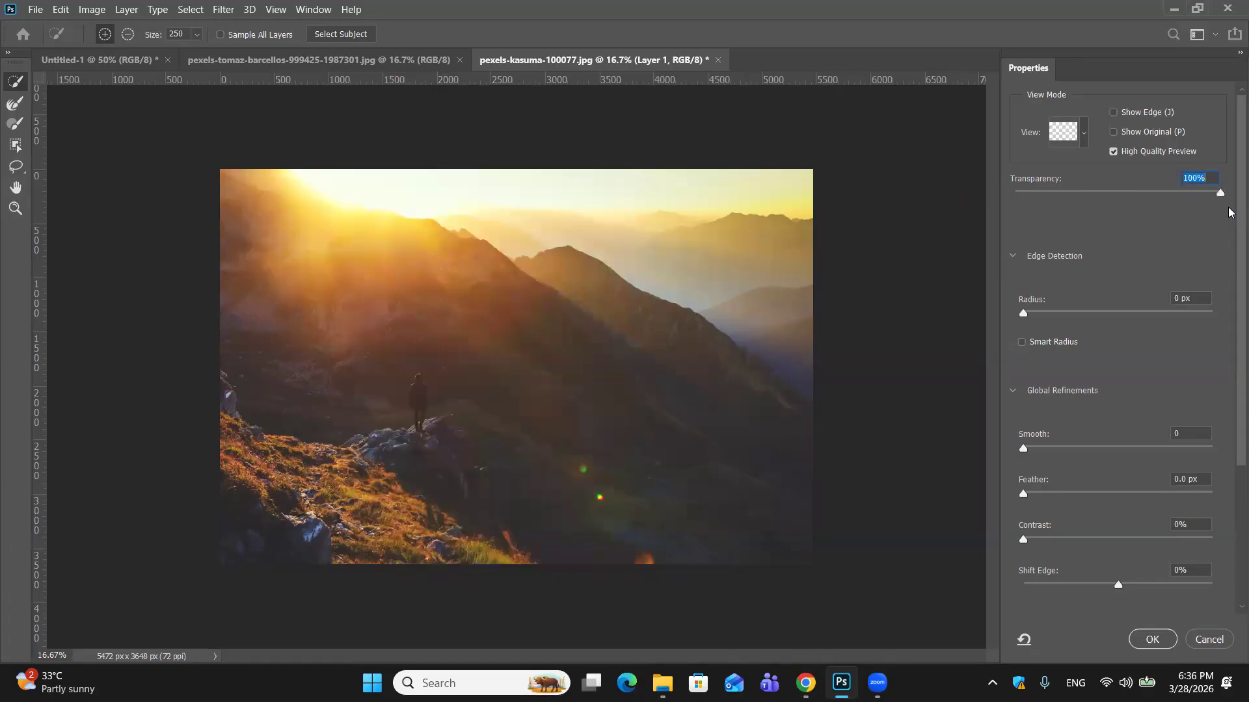
drag(1225, 198, 942, 192)
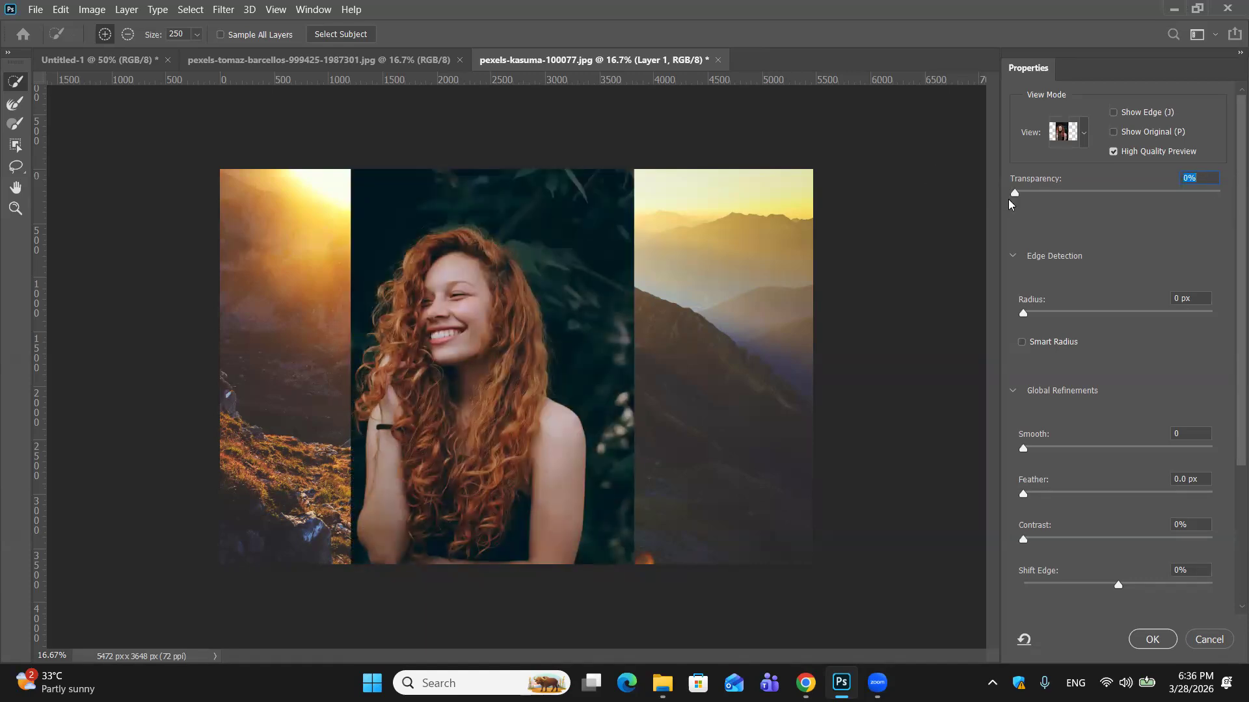
Turn off High Quality Preview and switch the mask preview to the Overlay view.
click(1113, 152)
click(1084, 134)
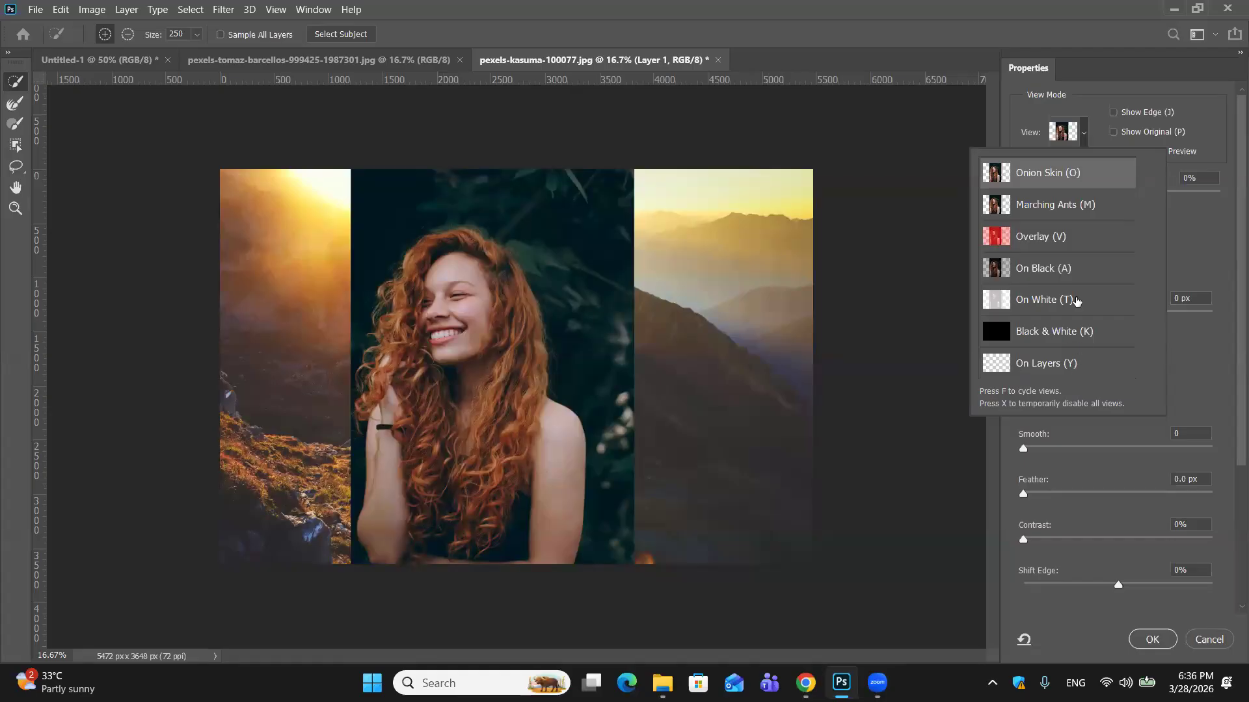
click(1032, 237)
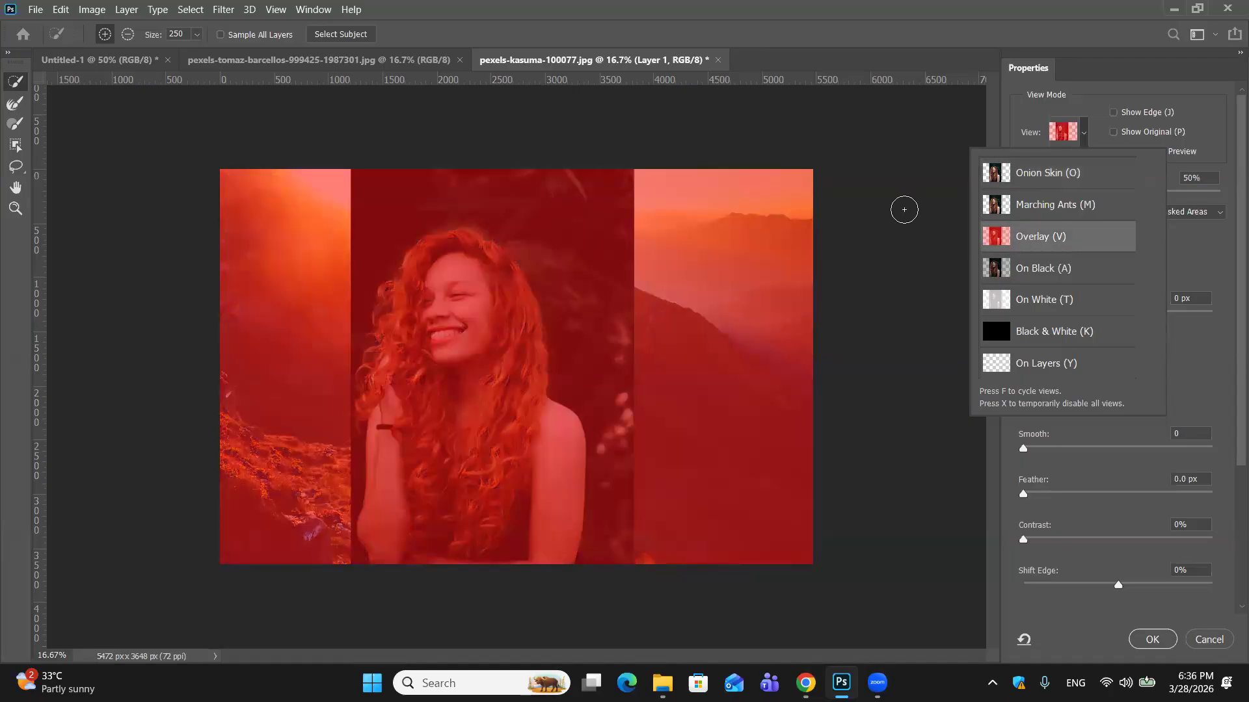
click(904, 210)
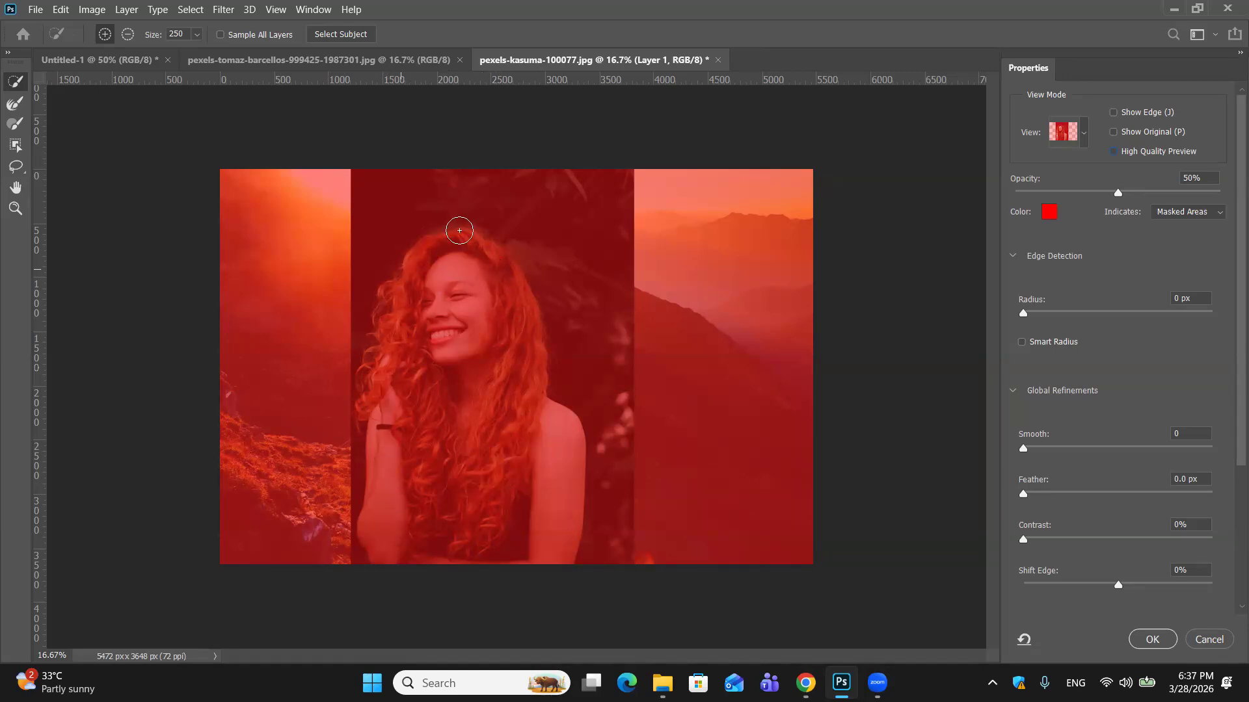
Brush a selection over the woman's hair and body, and subtract the excess background beside her raised arm.
mouse_move(474, 231)
mouse_down()
mouse_move(424, 254)
mouse_move(480, 270)
mouse_move(502, 304)
mouse_move(473, 254)
mouse_up()
mouse_move(411, 343)
mouse_down()
mouse_move(396, 307)
mouse_move(381, 394)
mouse_move(398, 447)
mouse_move(388, 449)
mouse_move(389, 534)
mouse_move(524, 365)
mouse_up()
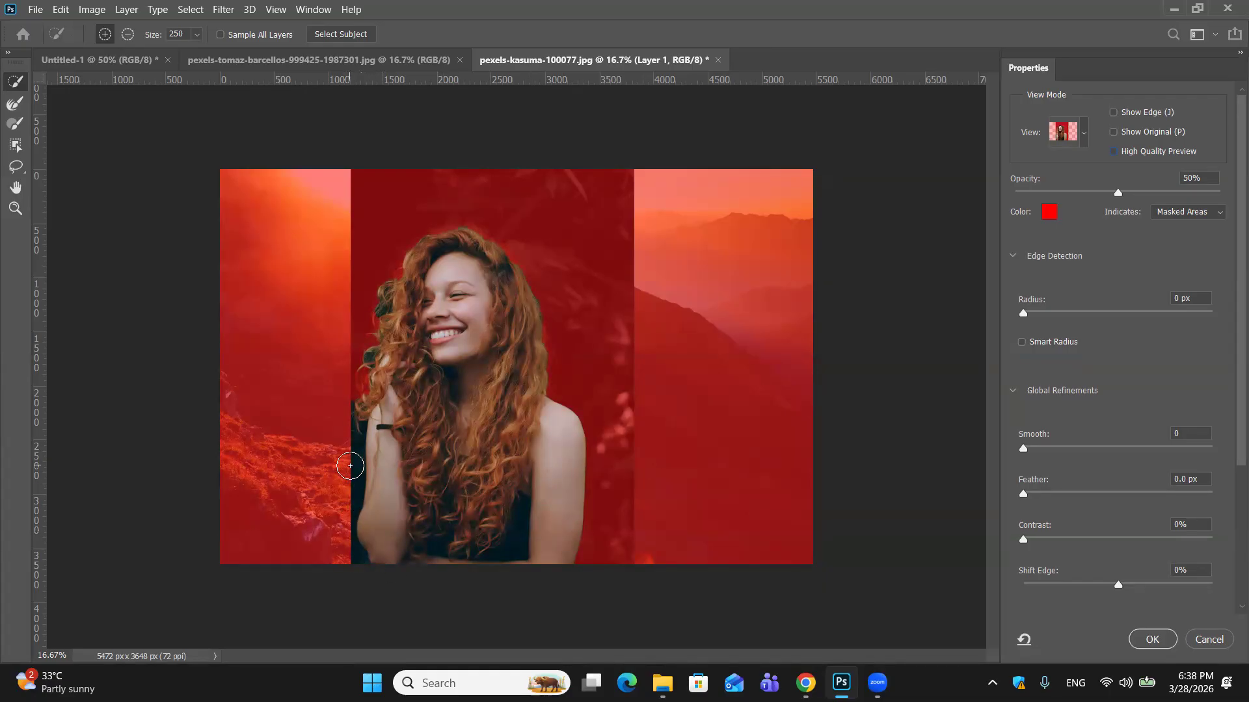
key(alt)
alt+click(350, 466)
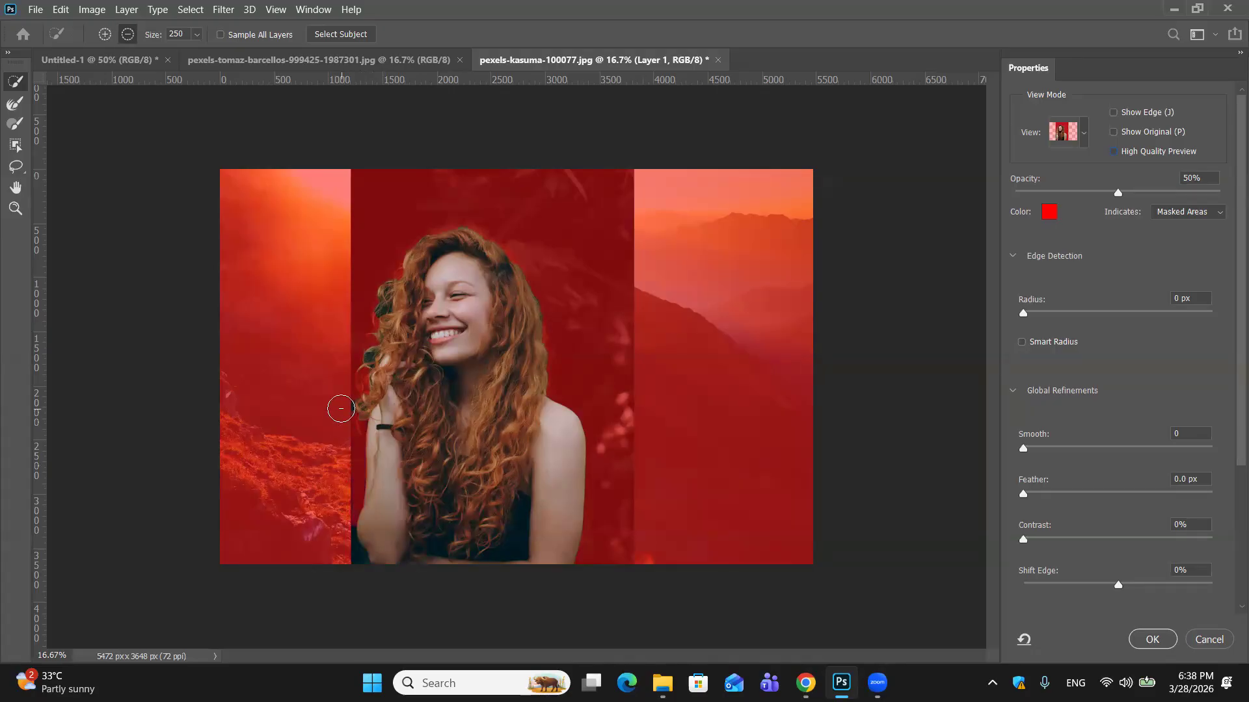
drag(354, 504, 349, 550)
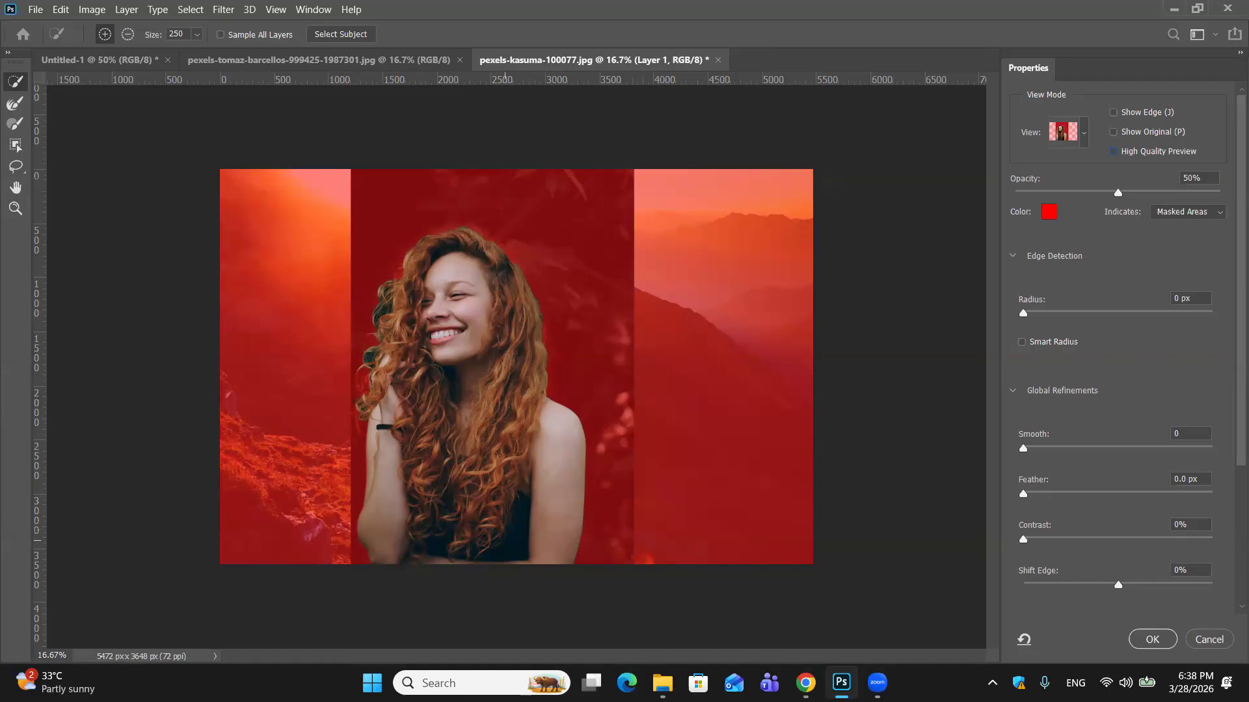
Switch the mask preview to the Black & White view.
mouse_move(842, 683)
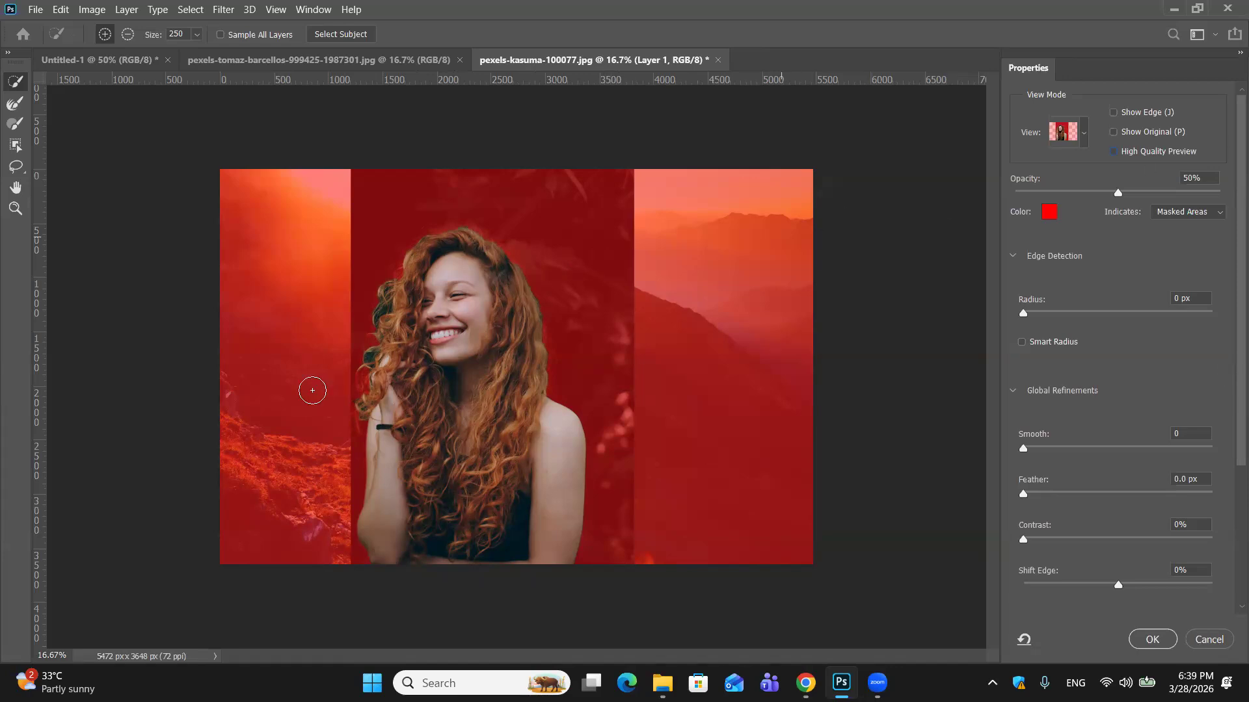
click(1080, 136)
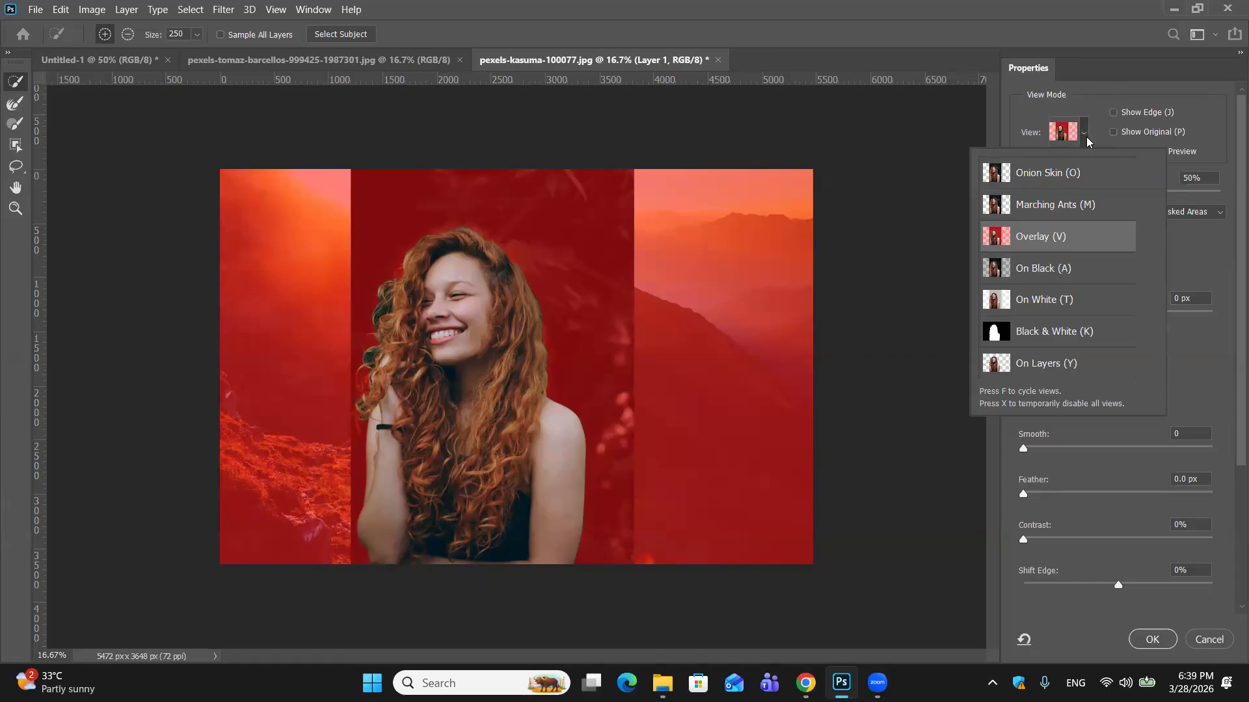
click(1065, 331)
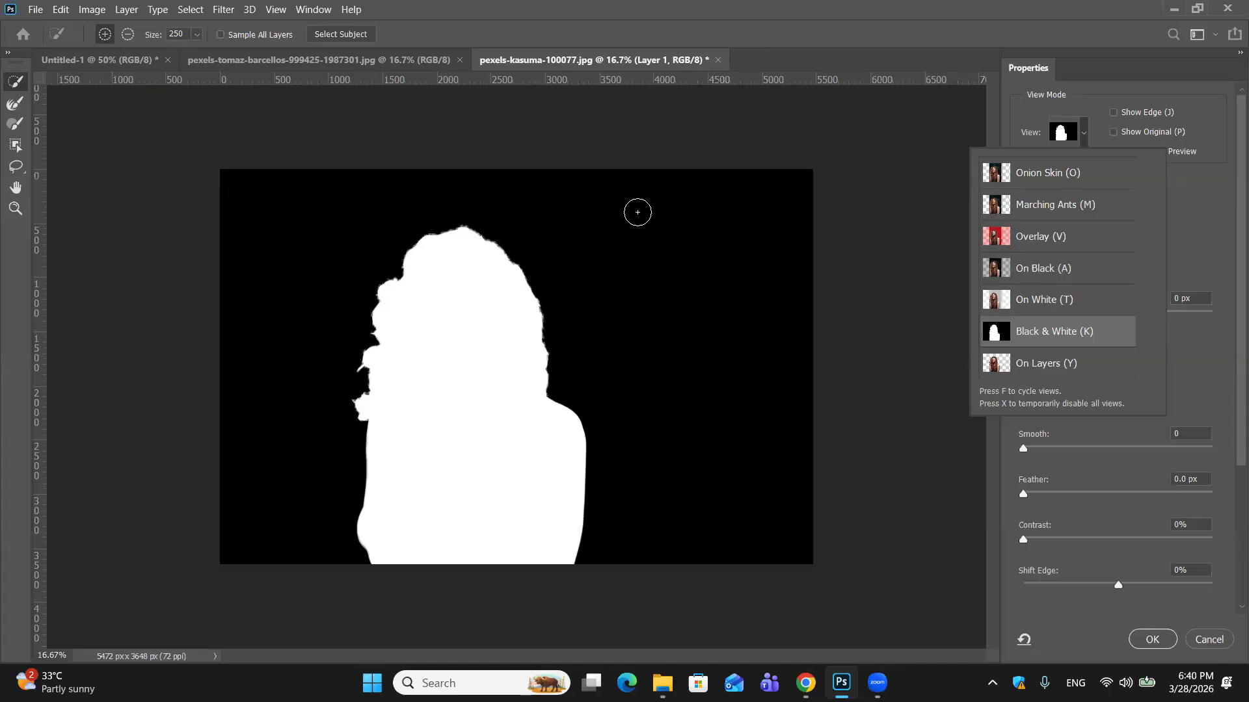
click(920, 220)
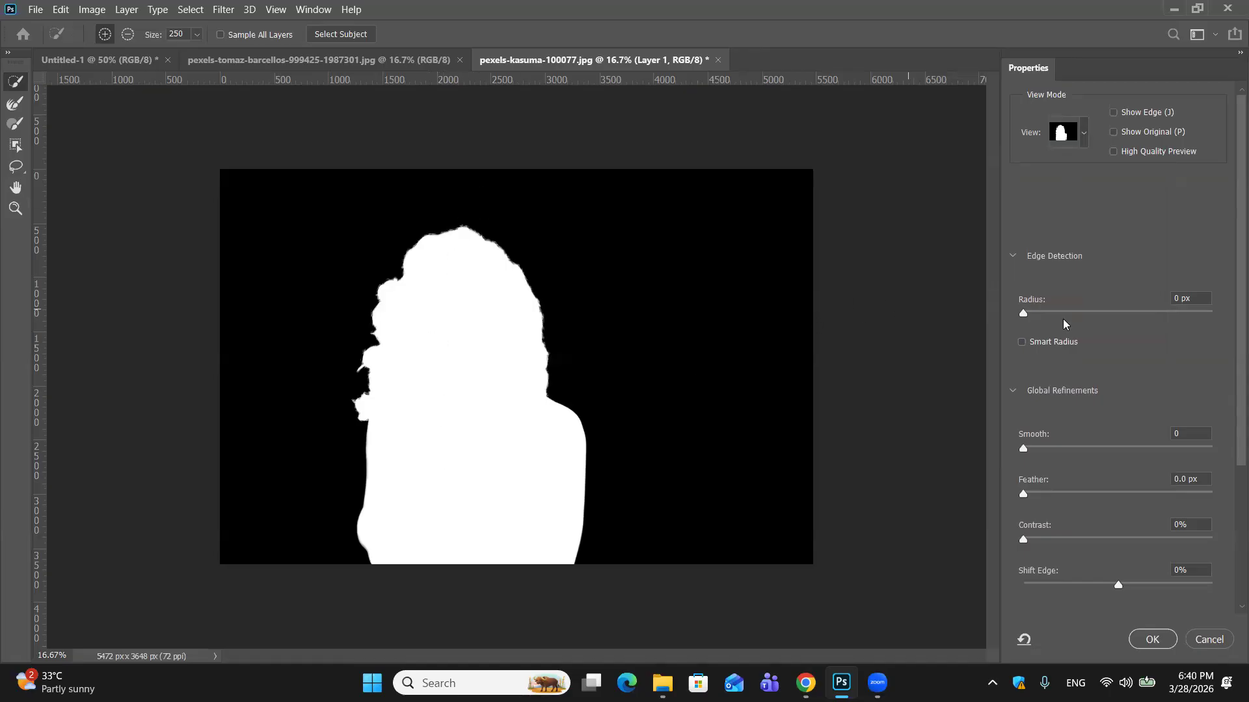
Set the Edge Detection radius of the woman's mask to 40 px.
click(1026, 313)
drag(1071, 312, 1074, 312)
drag(1076, 312, 1131, 315)
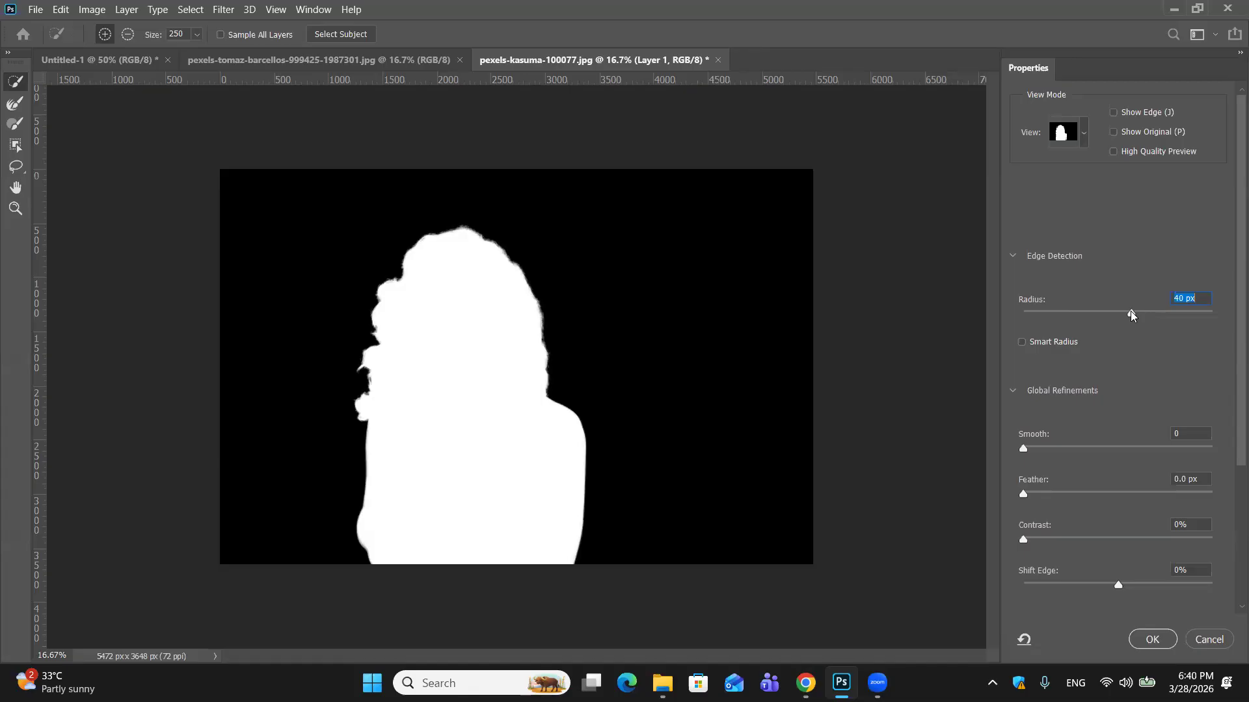
Reduce the Edge Detection radius of the woman's mask to 10 px and turn on Smart Radius.
drag(1119, 316, 1097, 312)
click(1020, 345)
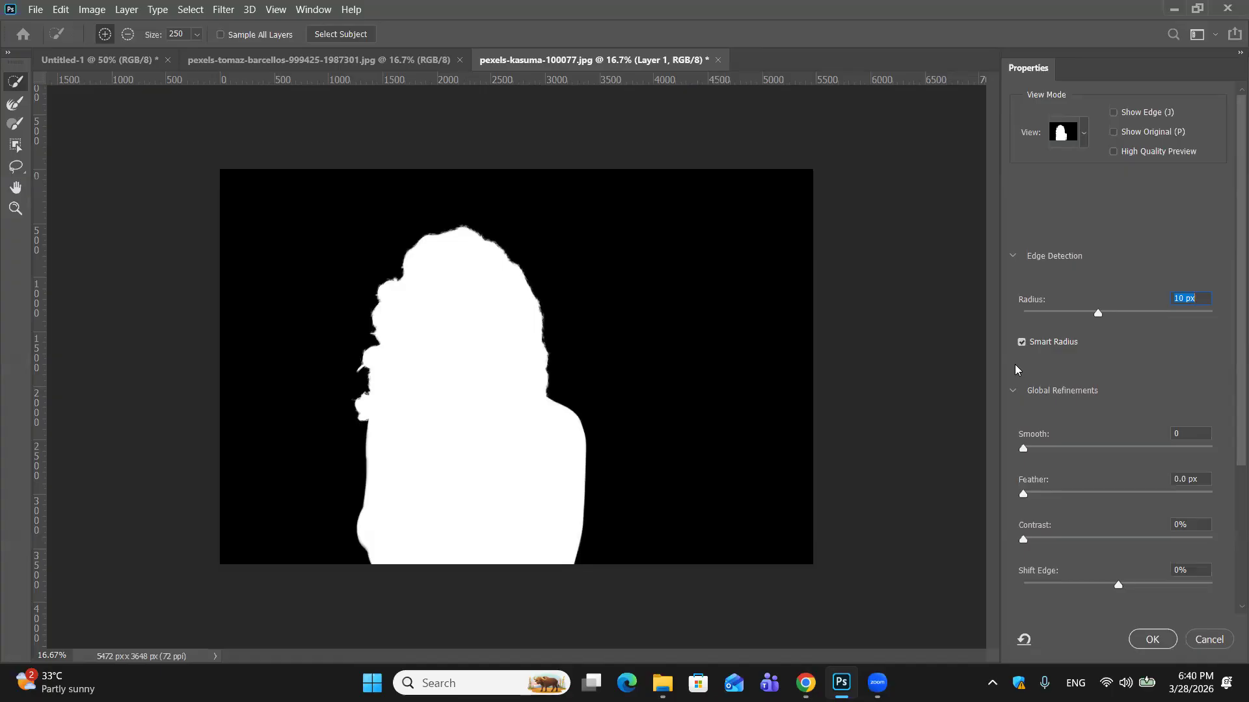
key(ctrl+plus)
key(ctrl+plus)
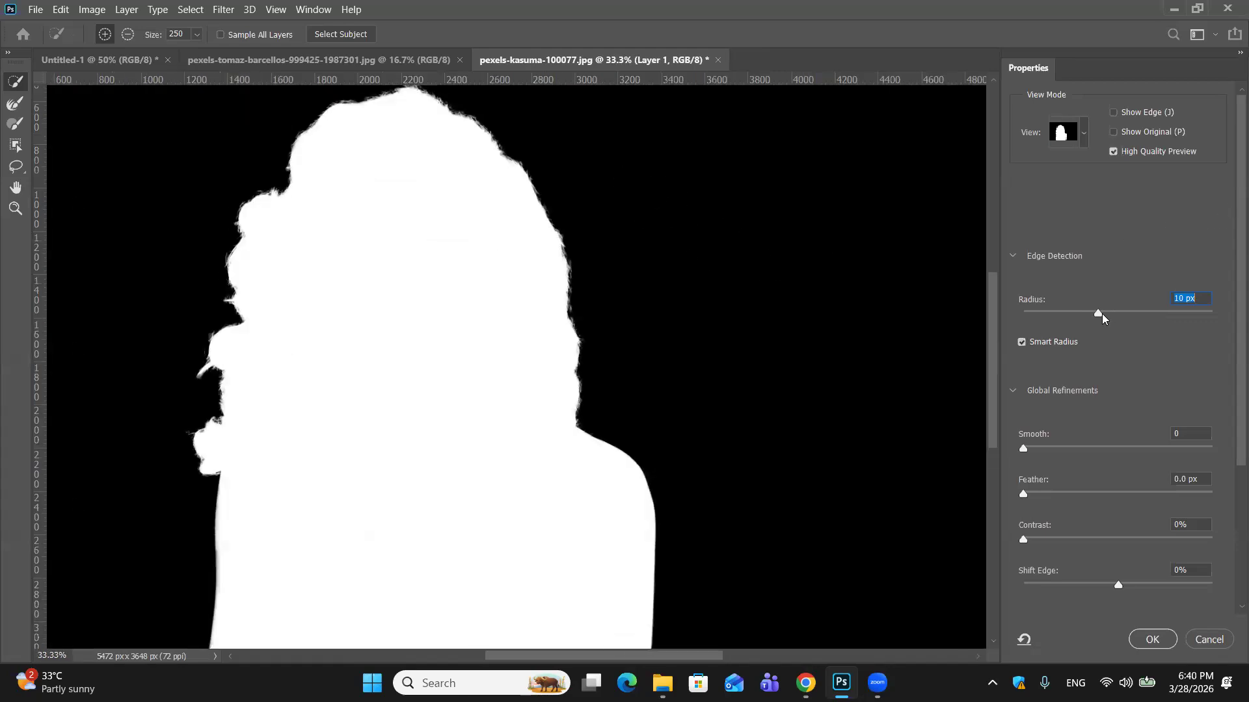
Raise the Edge Detection radius to 250 px, try 163 px on the hair edges, and undo that last radius change.
drag(1100, 314, 1191, 314)
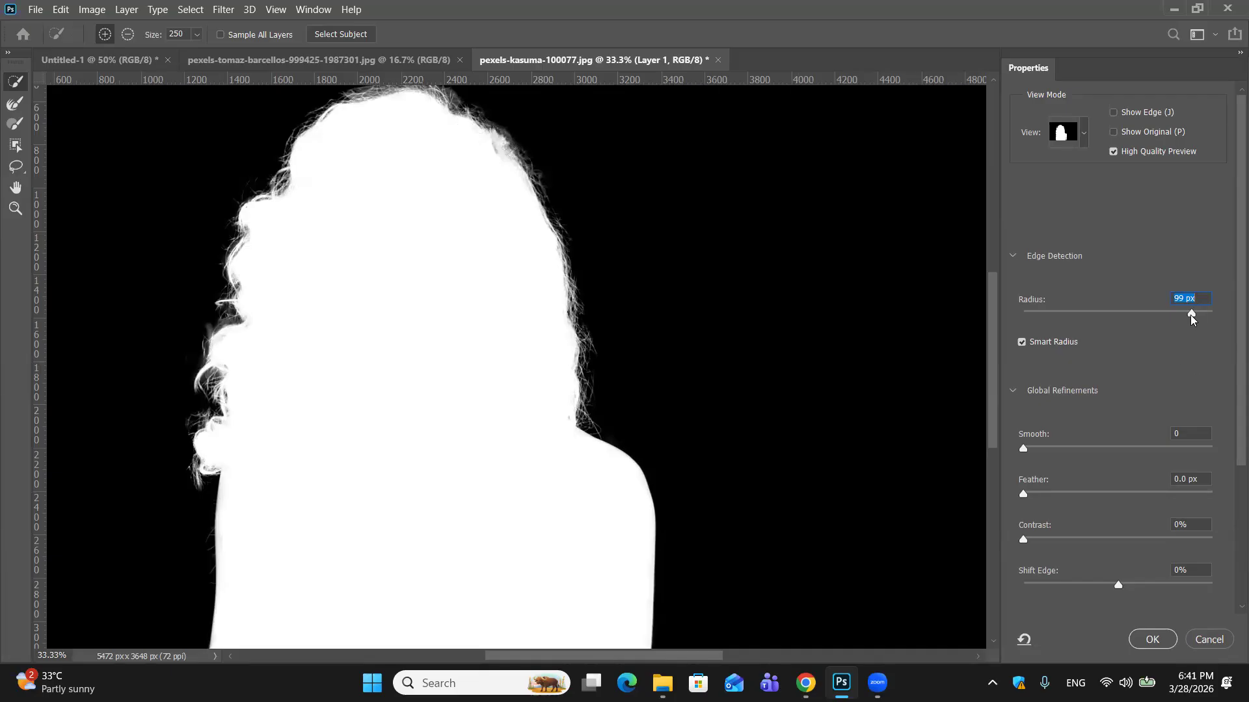
drag(1190, 315, 1226, 317)
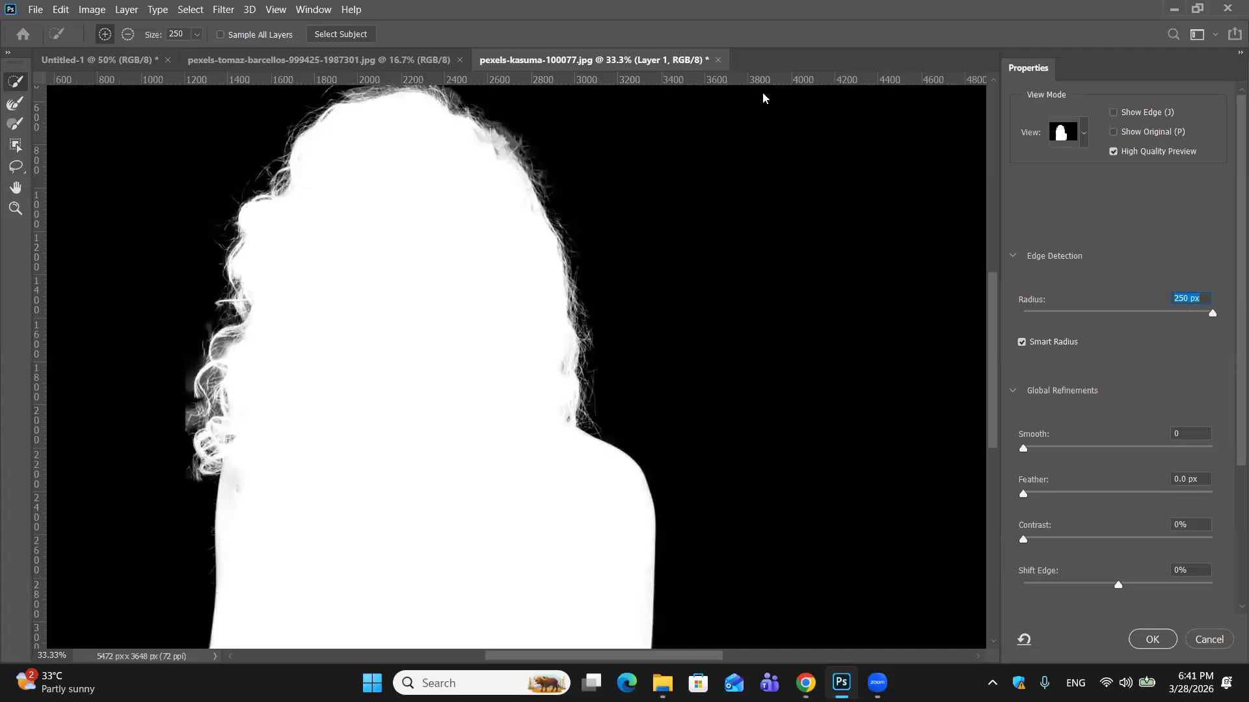
drag(1201, 313, 1204, 313)
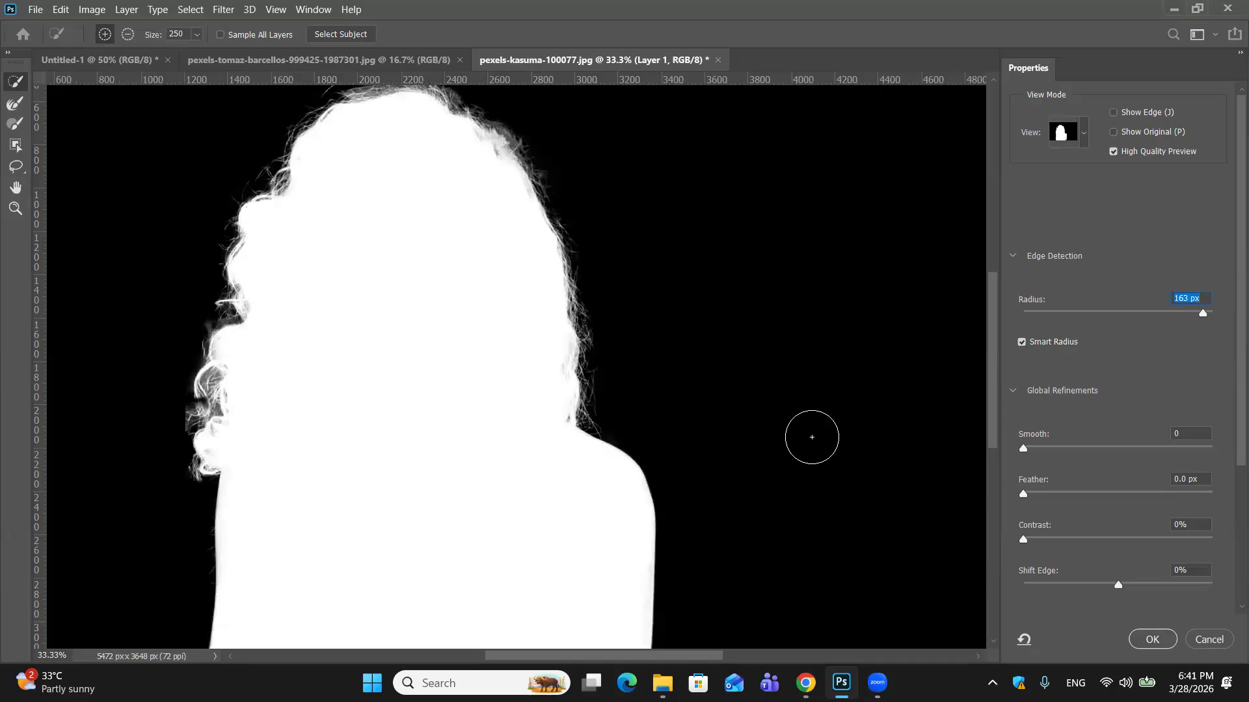
key(ctrl+minus)
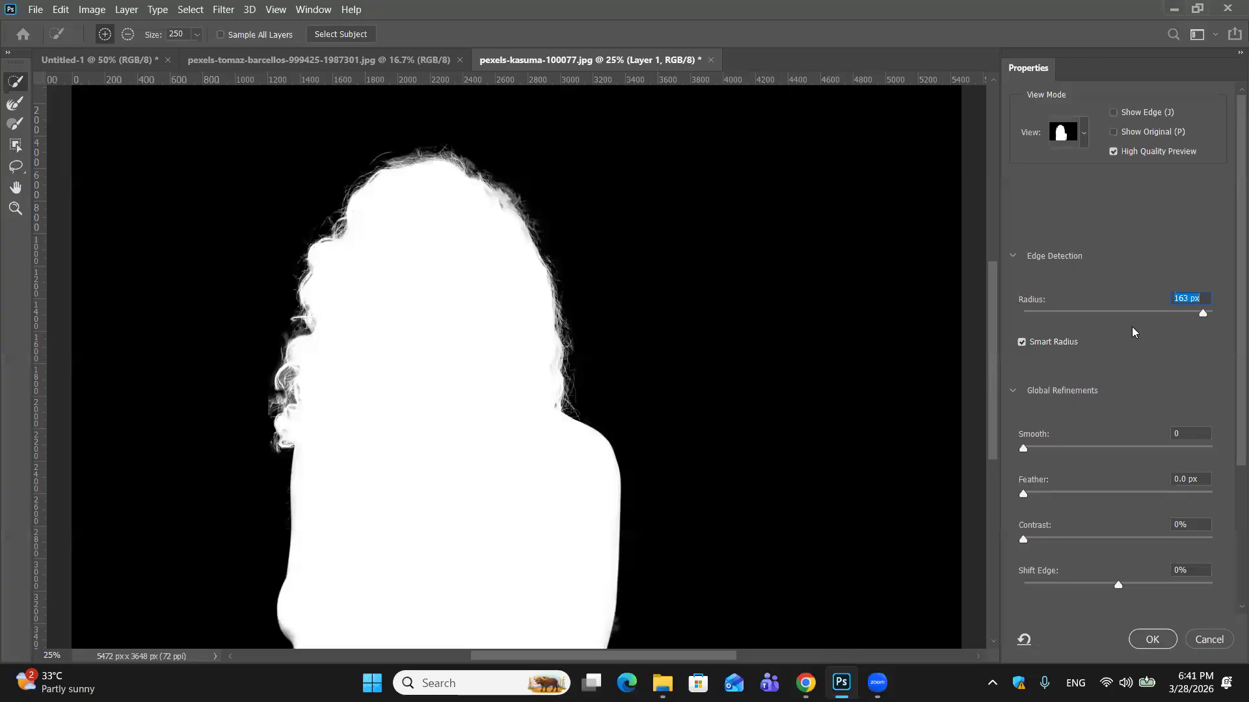
scroll(1132, 328, down, 2)
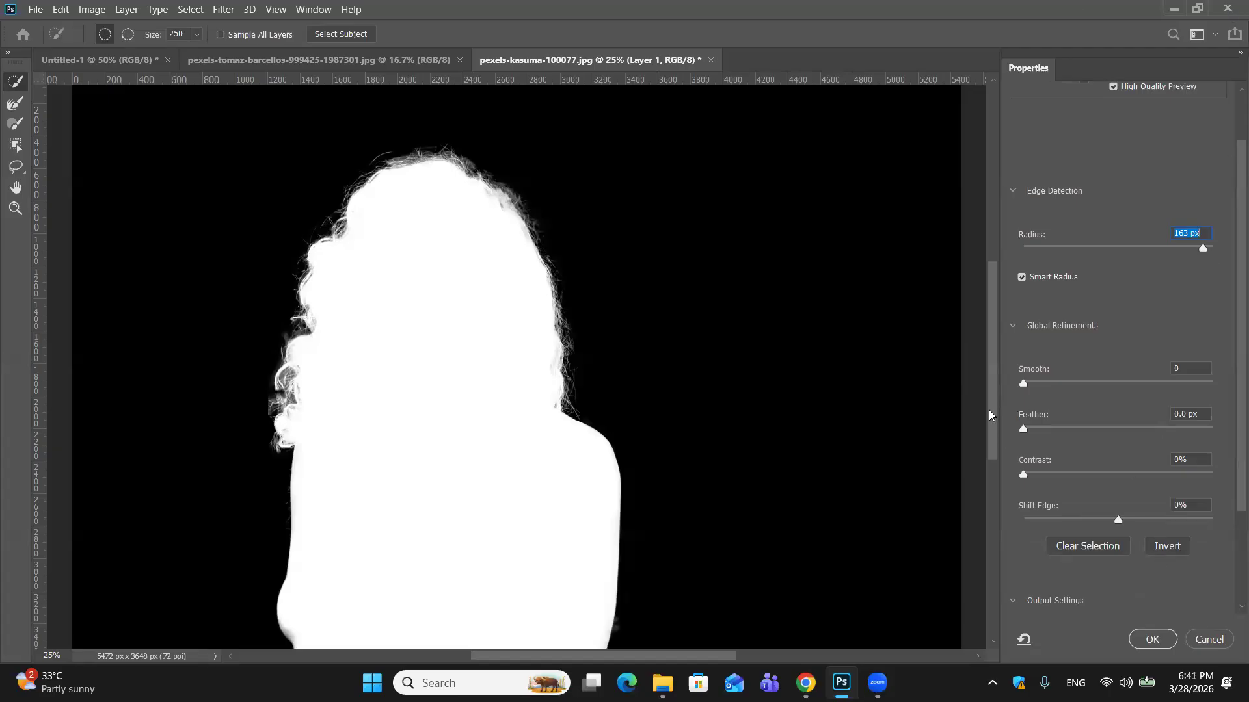
key(ctrl+z)
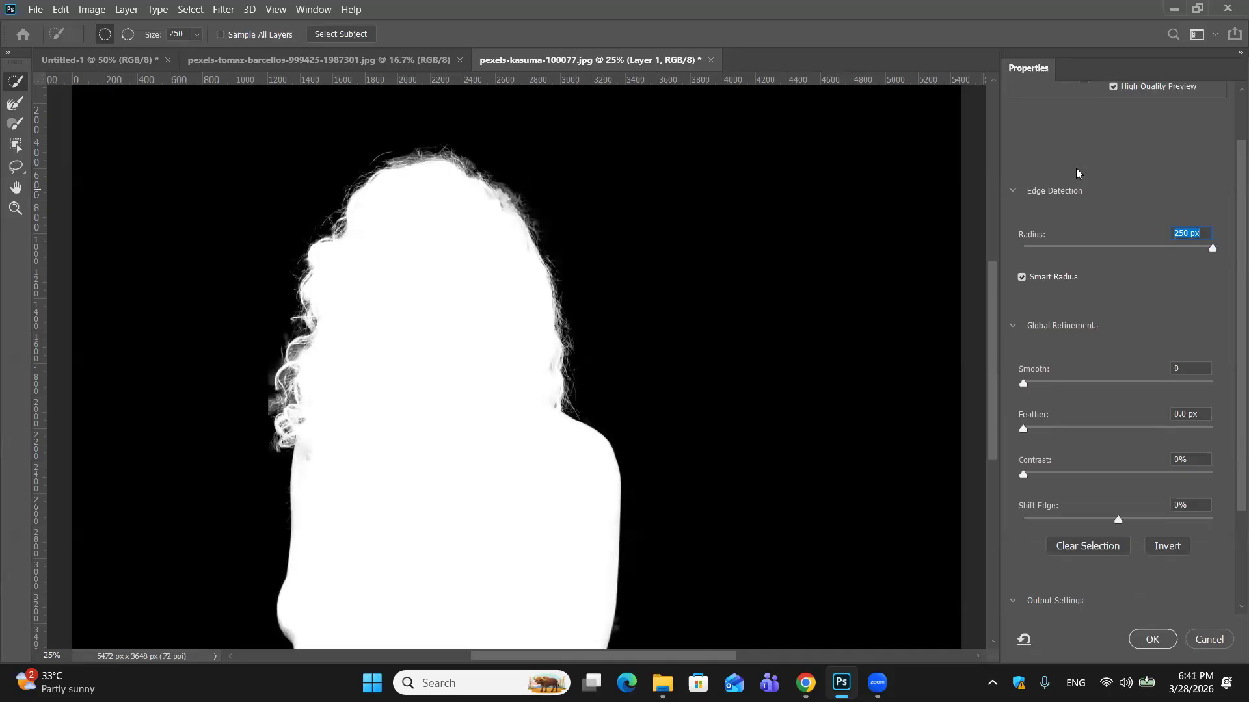
scroll(1076, 168, up, 2)
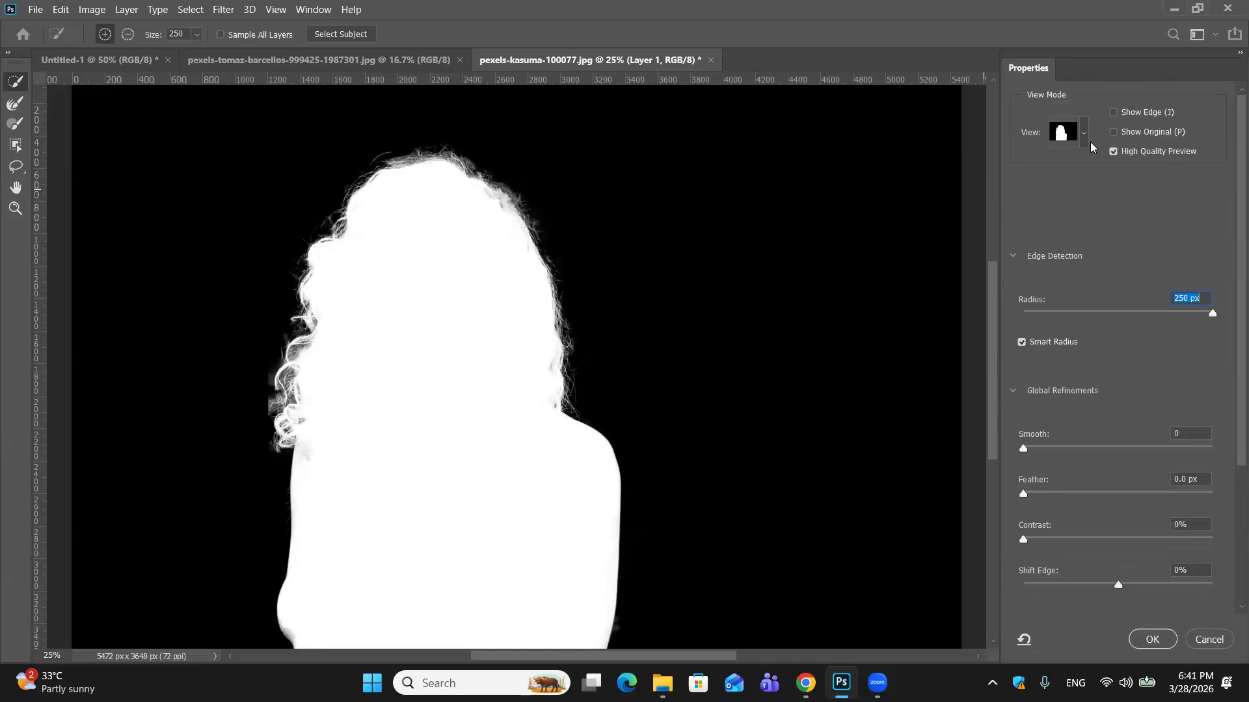
Preview the cutout in the Onion Skin view at 100% transparency and output the refined woman to a layer copy.
click(1085, 133)
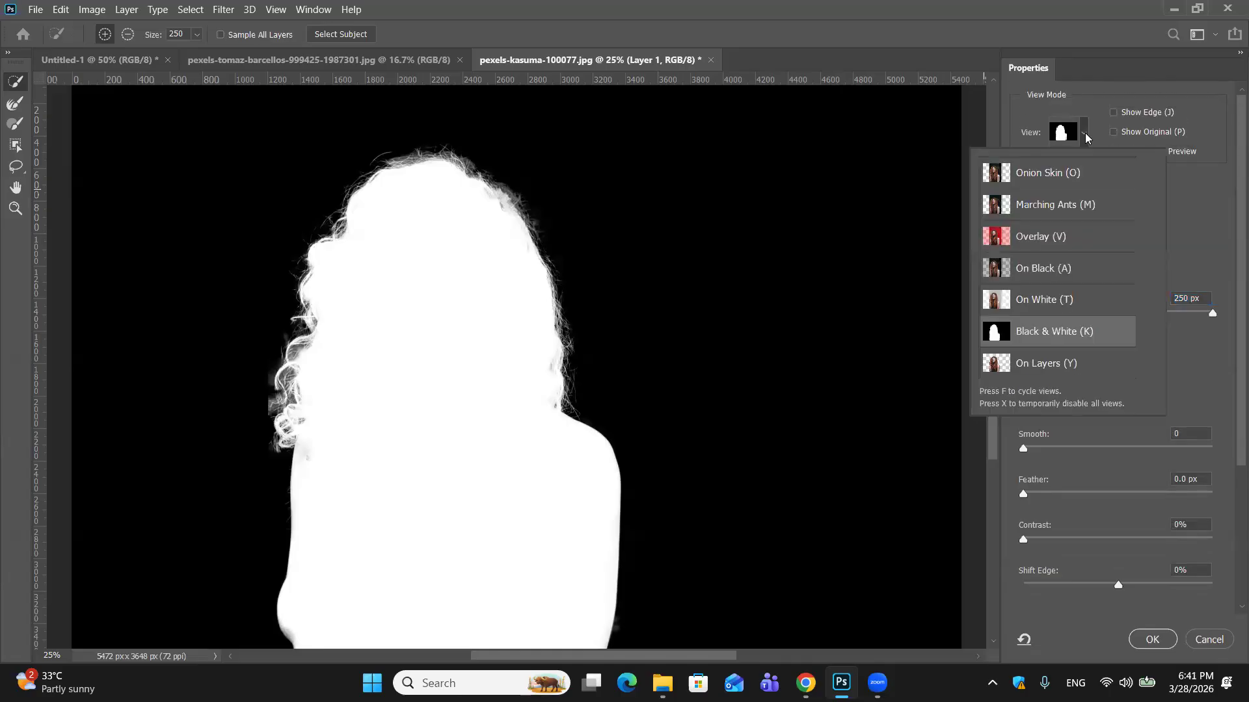
click(1054, 175)
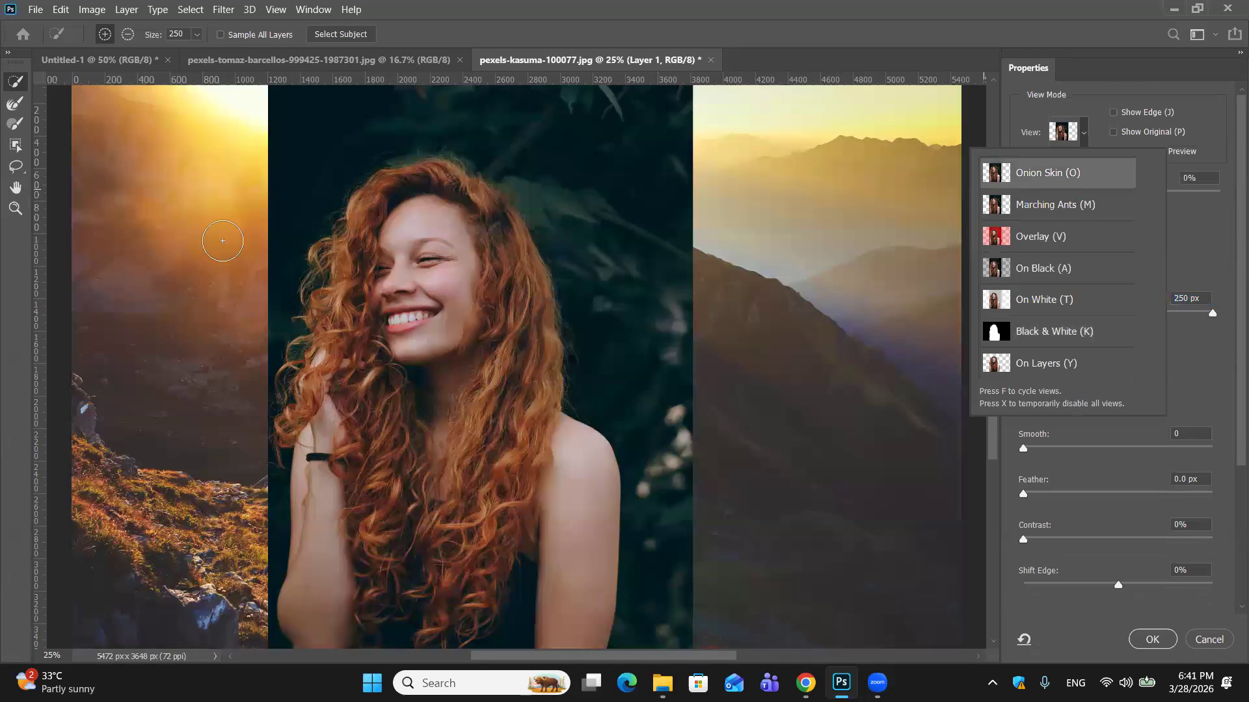
click(1182, 190)
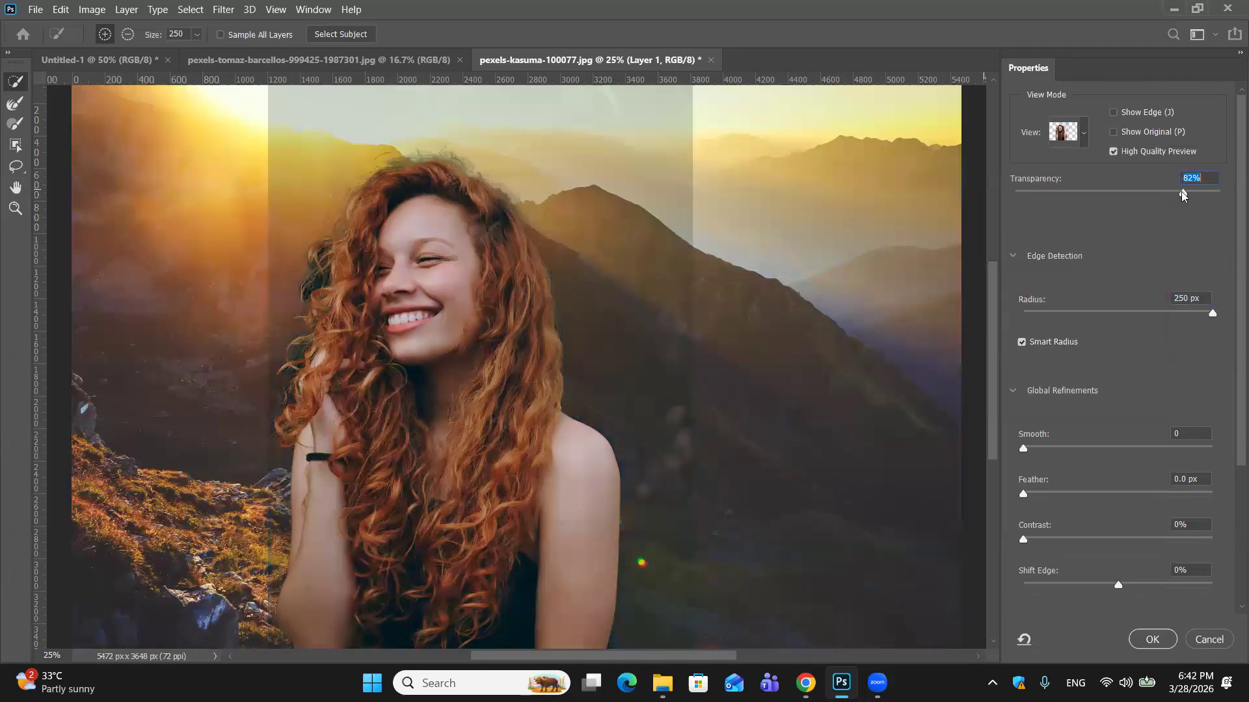
drag(1173, 190, 1232, 190)
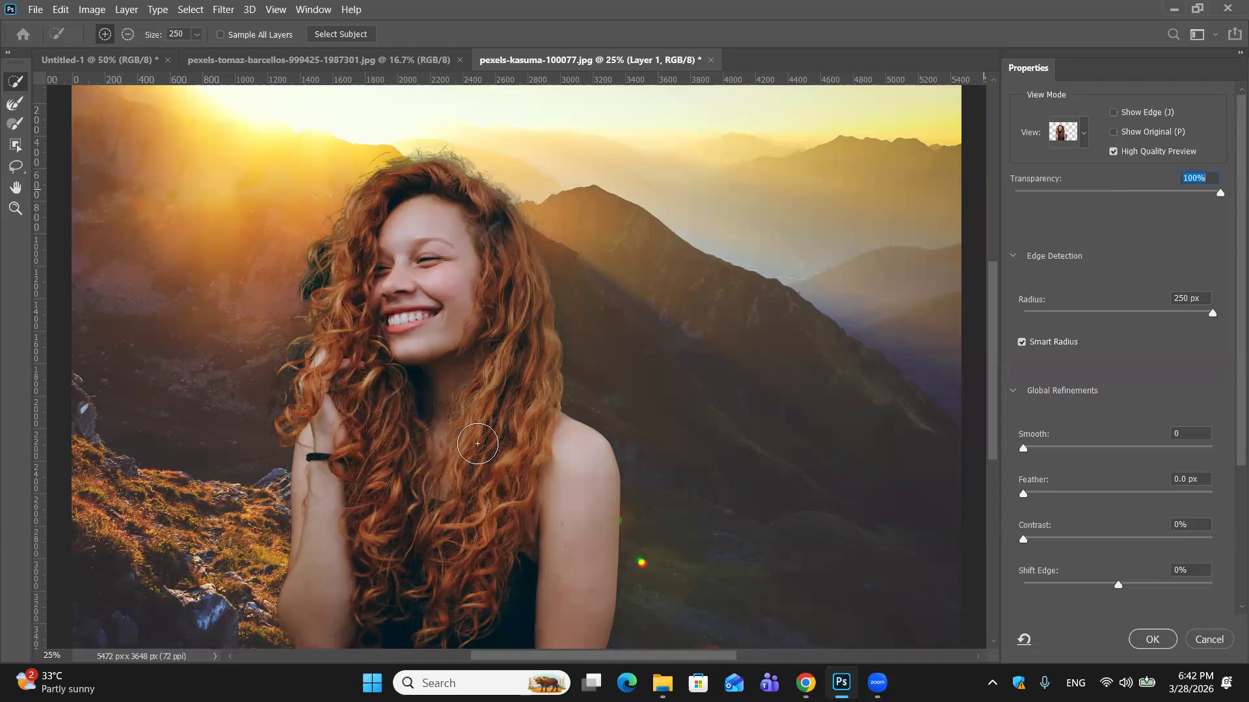
scroll(477, 444, down, 1)
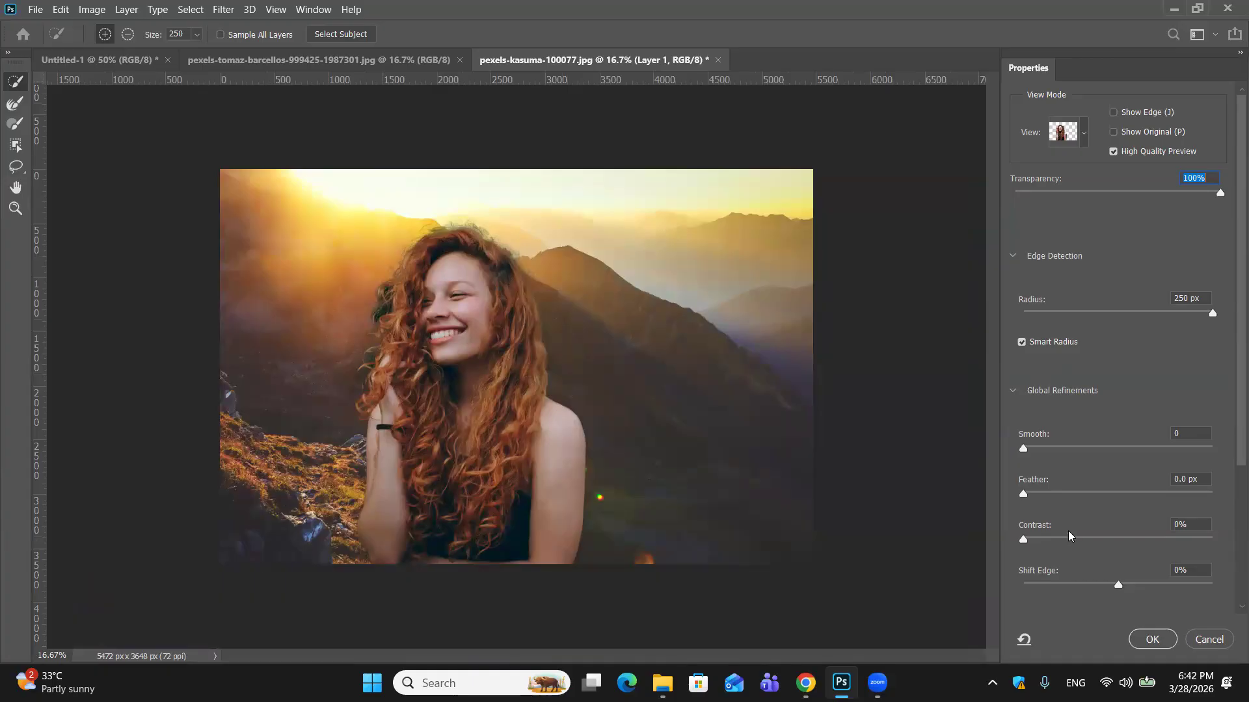
click(1151, 640)
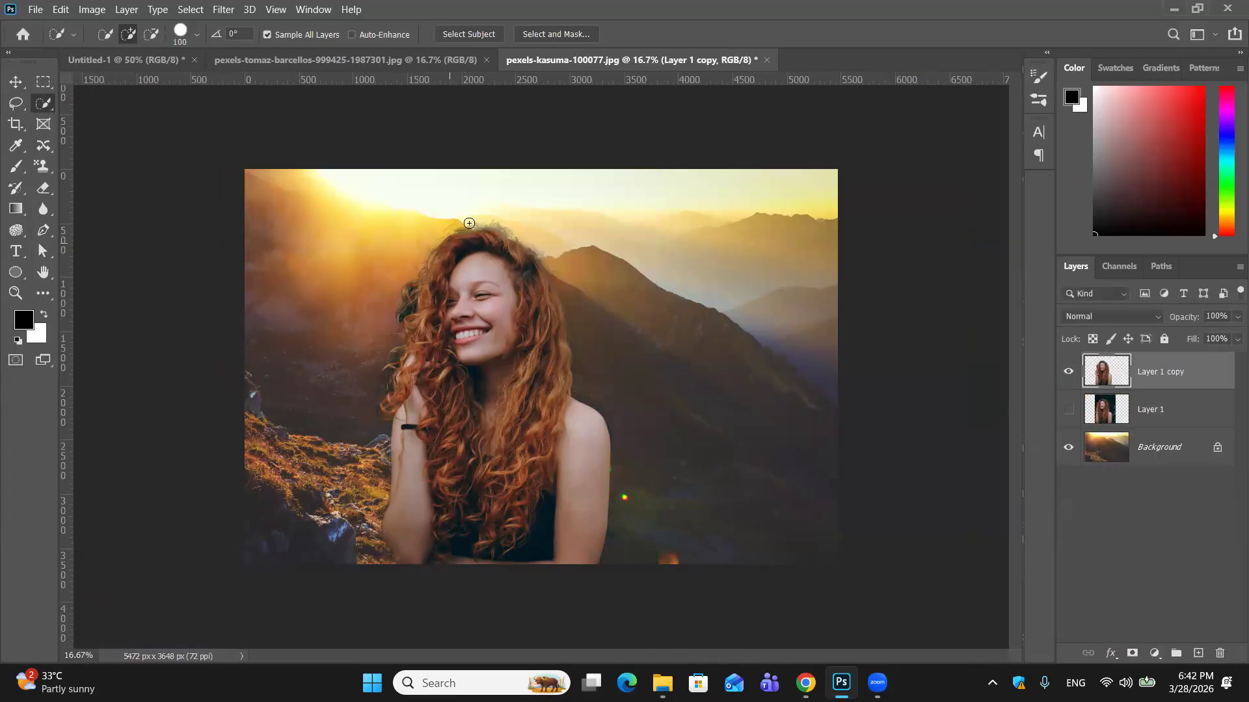
Inspect the cutout's hair edges against the sunset landscape and undo the Select and Mask output.
key(ctrl+plus)
key(ctrl+plus)
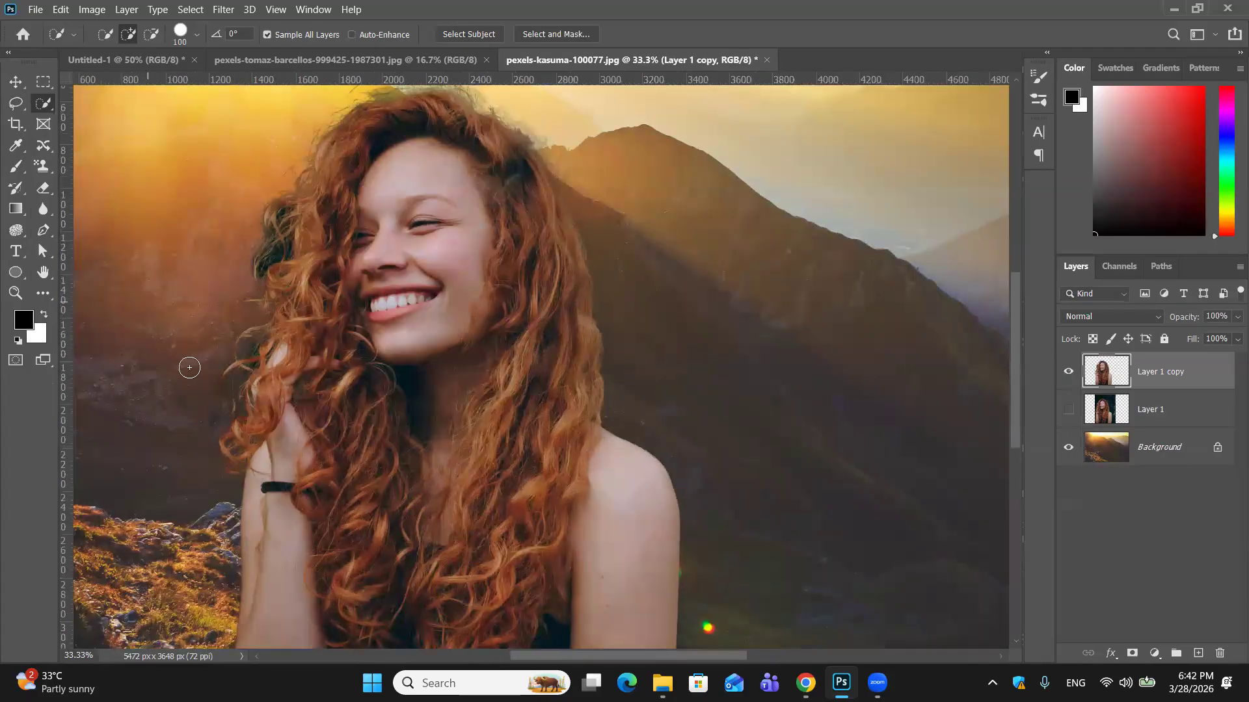
scroll(335, 373, up, 1)
scroll(329, 274, up, 1)
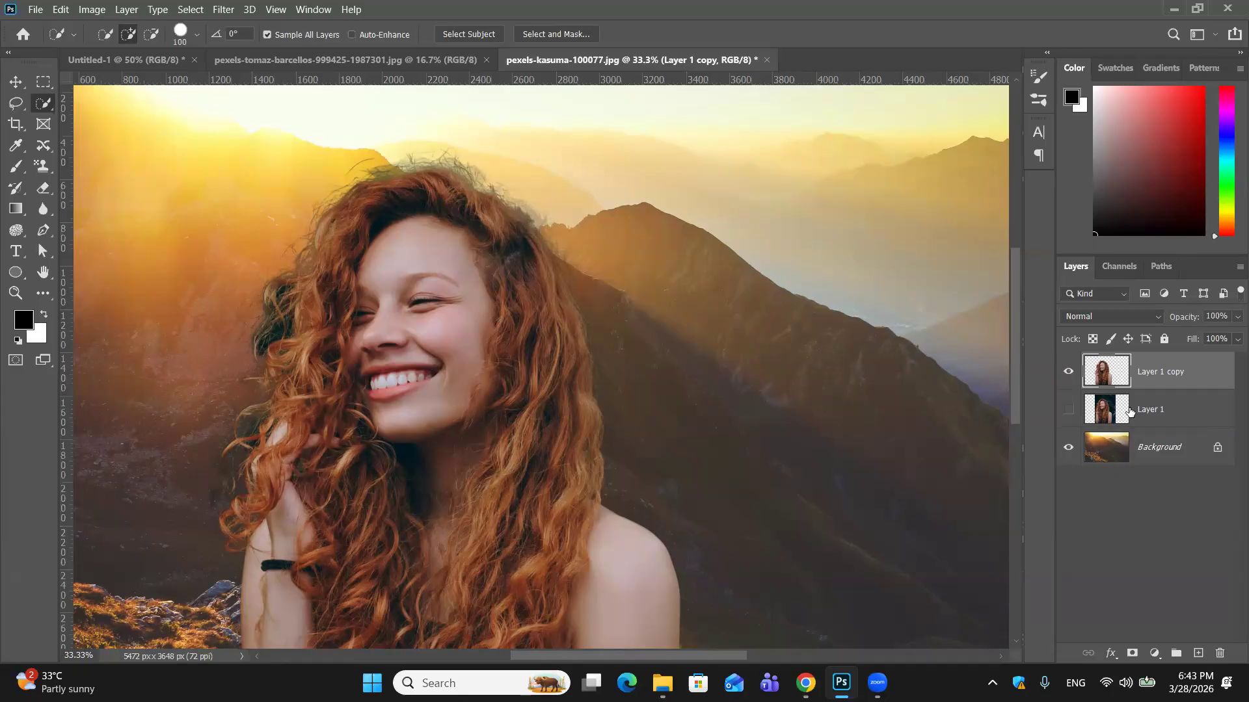
key(ctrl+z)
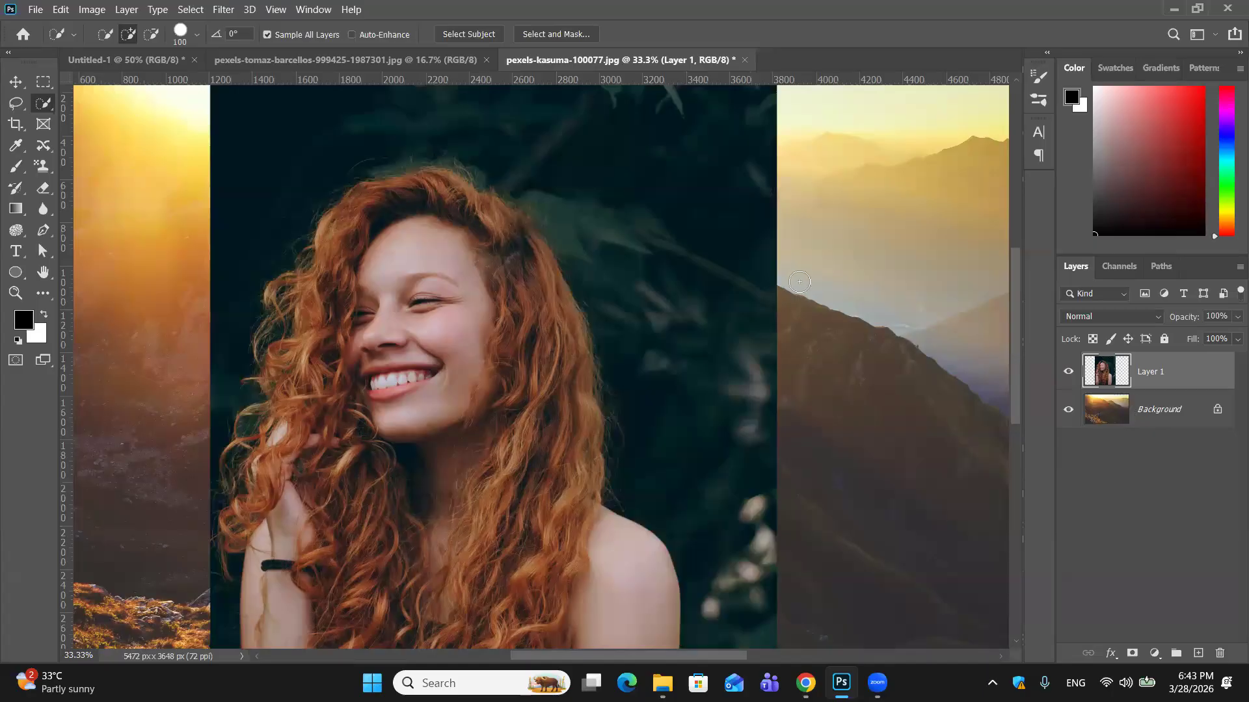
Reopen Select and Mask on Layer 1, lower the Onion Skin transparency to 0%, and switch the preview to Overlay.
click(573, 36)
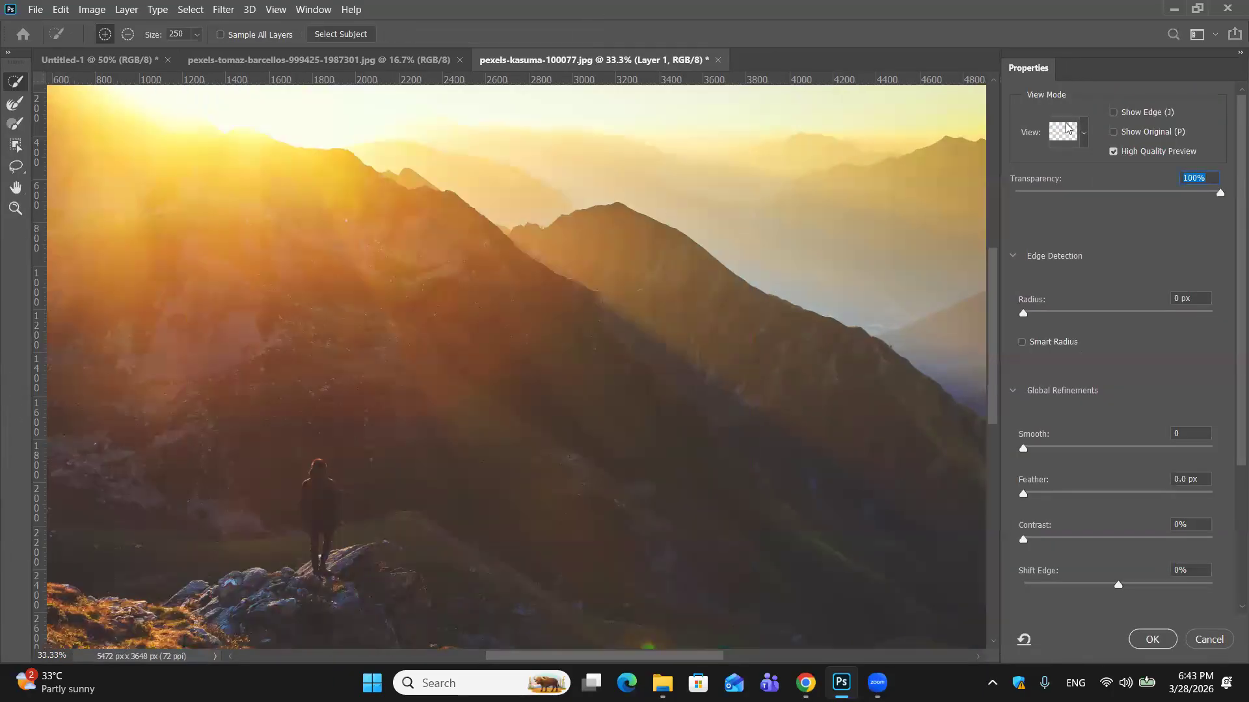
drag(1220, 193, 996, 205)
click(1082, 141)
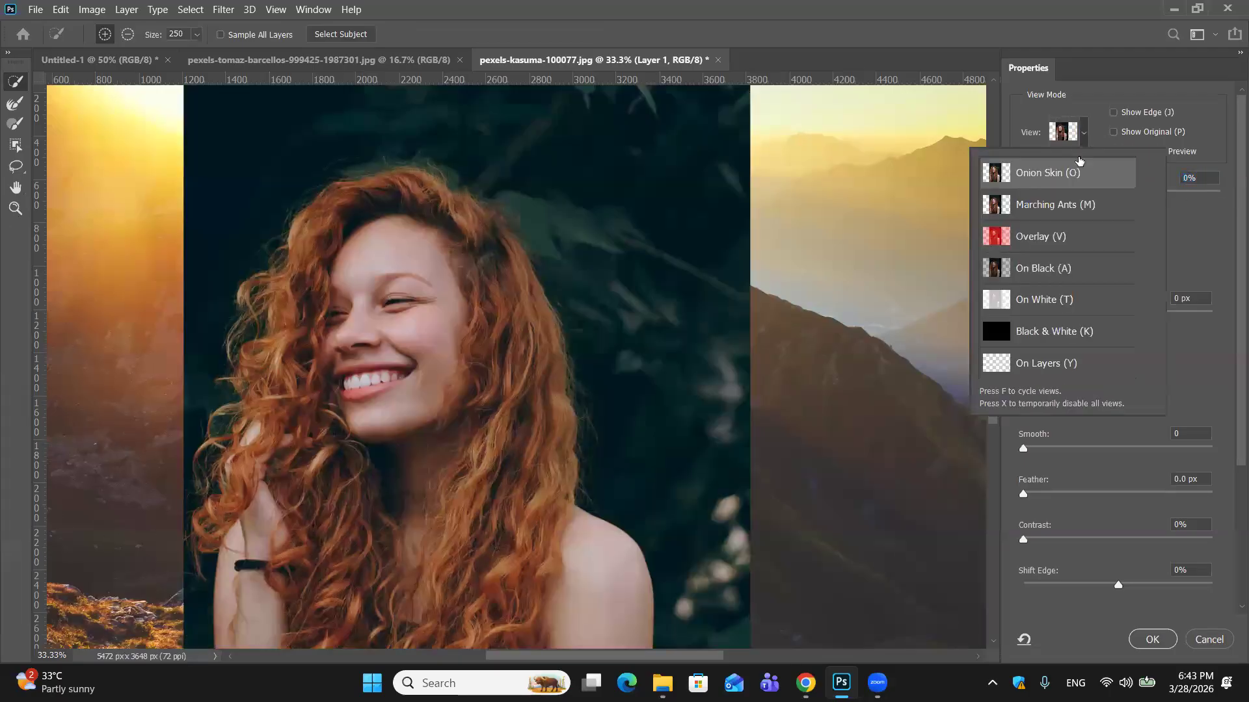
click(1055, 242)
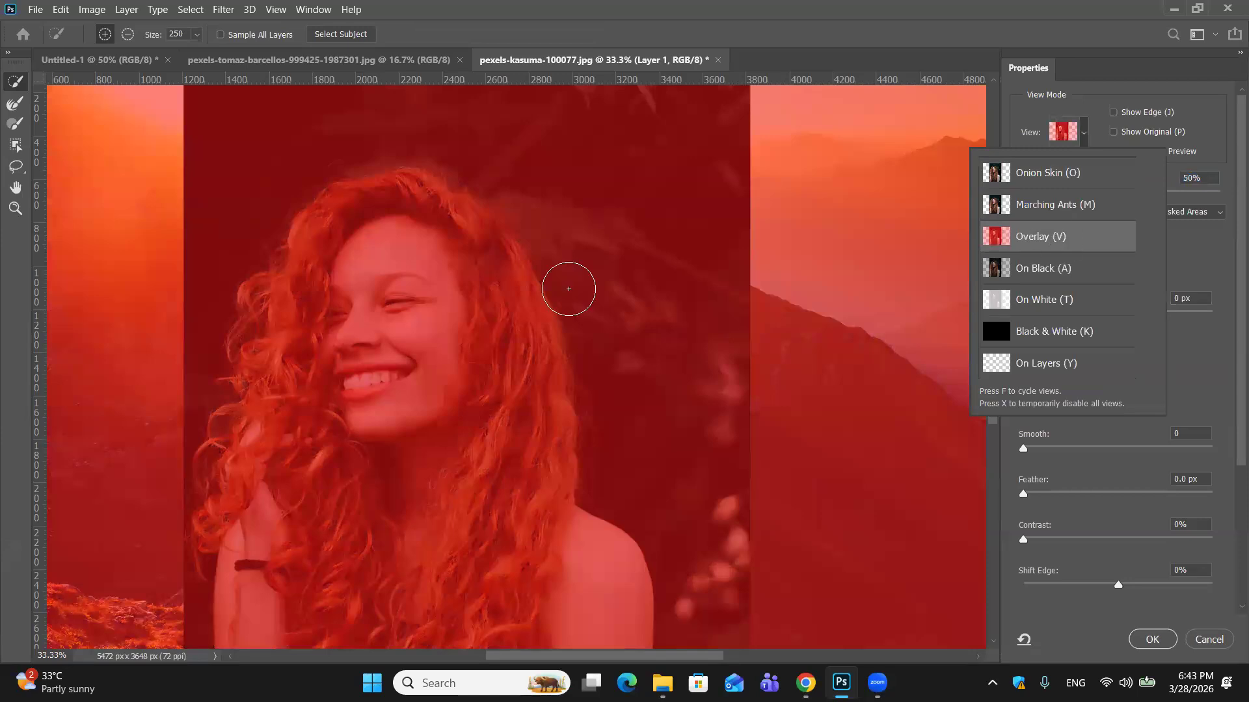
Brush a selection over the woman's hair, face, arms and torso, and subtract the spilled background beside her raised arm.
click(344, 251)
mouse_move(344, 251)
mouse_down()
mouse_move(413, 228)
mouse_move(465, 268)
mouse_move(513, 390)
mouse_move(520, 455)
mouse_move(429, 514)
mouse_move(336, 387)
mouse_move(302, 442)
mouse_move(286, 319)
mouse_move(260, 299)
mouse_move(270, 340)
mouse_move(251, 417)
mouse_move(292, 455)
mouse_up()
scroll(295, 439, down, 3)
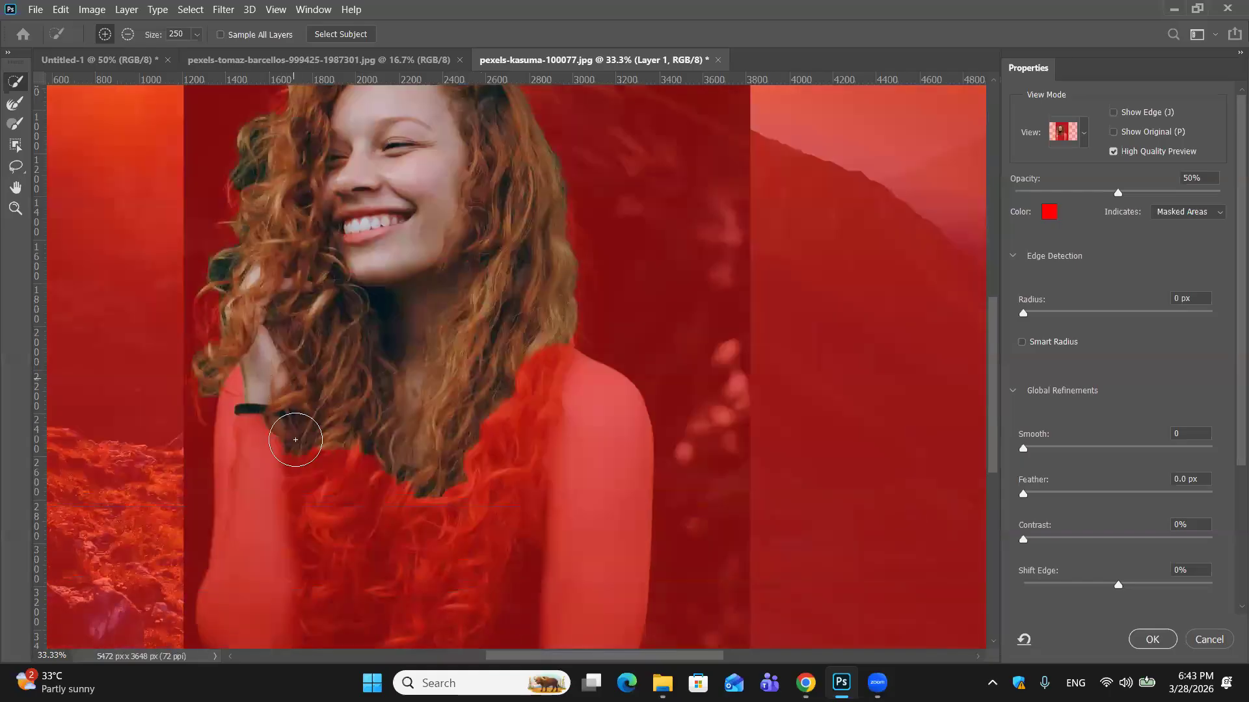
key(ctrl+minus)
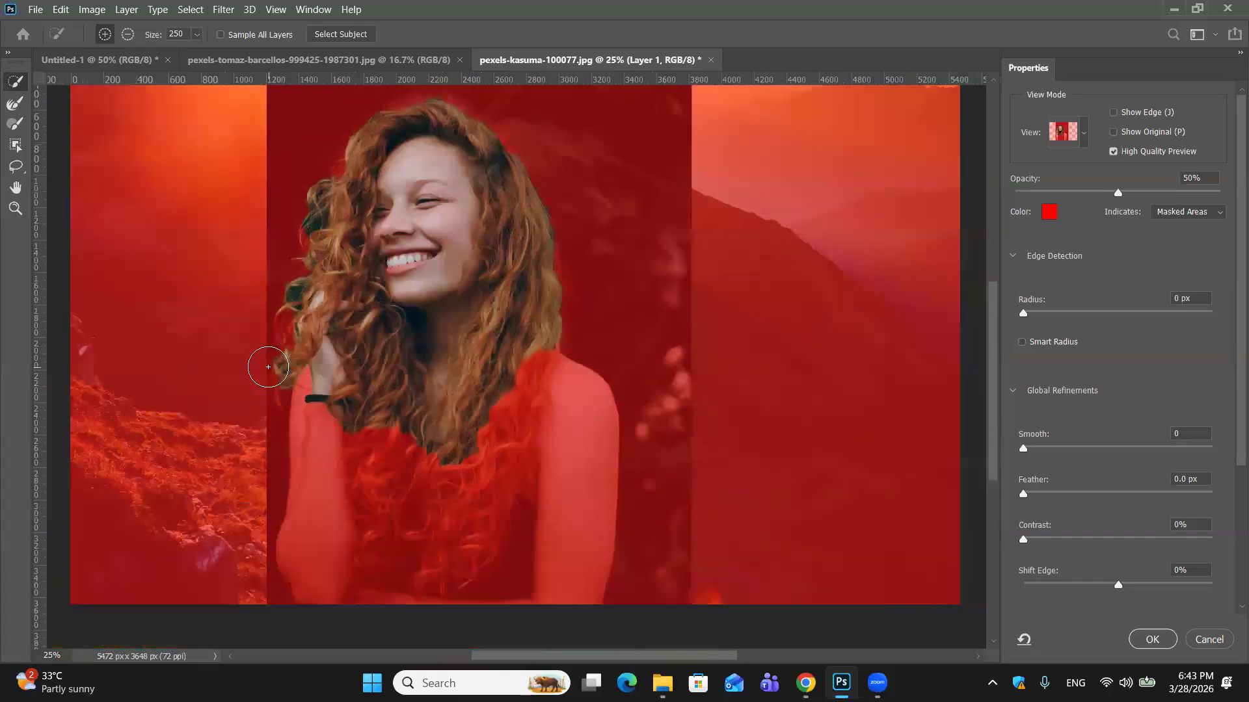
mouse_move(333, 375)
mouse_down()
mouse_move(354, 452)
mouse_move(410, 496)
mouse_up()
scroll(410, 496, down, 1)
scroll(415, 483, down, 2)
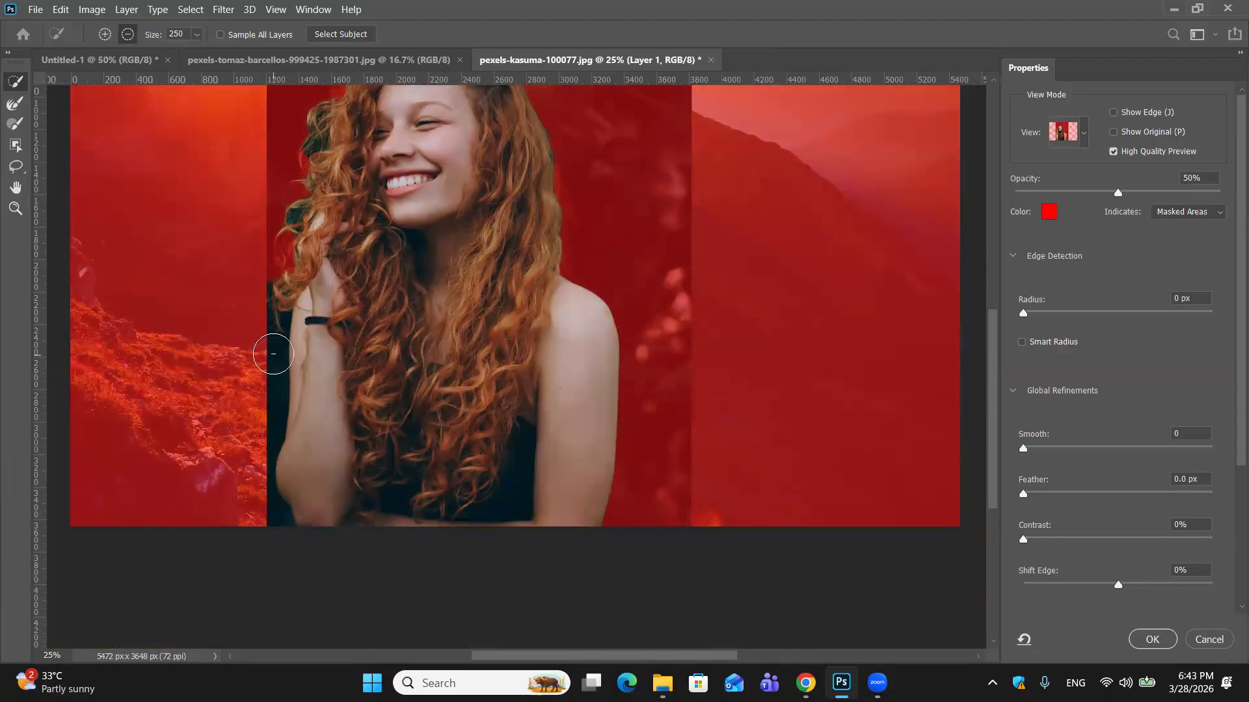
alt+click(274, 353)
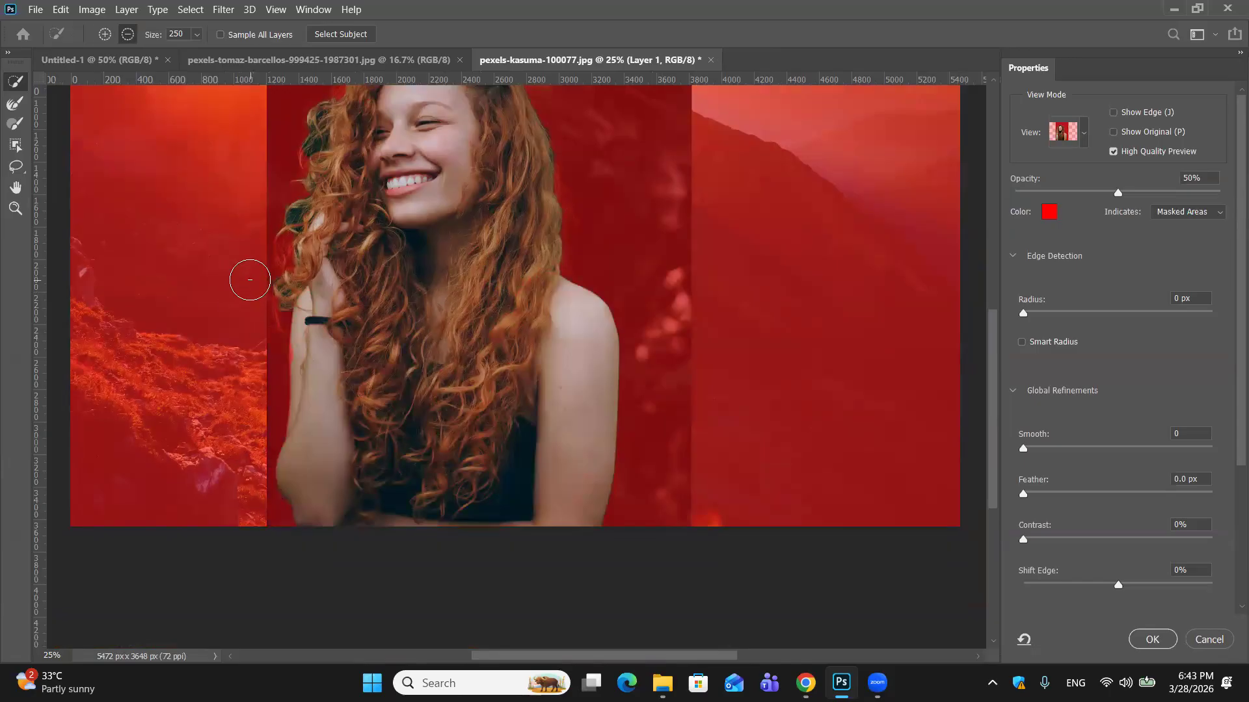
scroll(443, 329, up, 5)
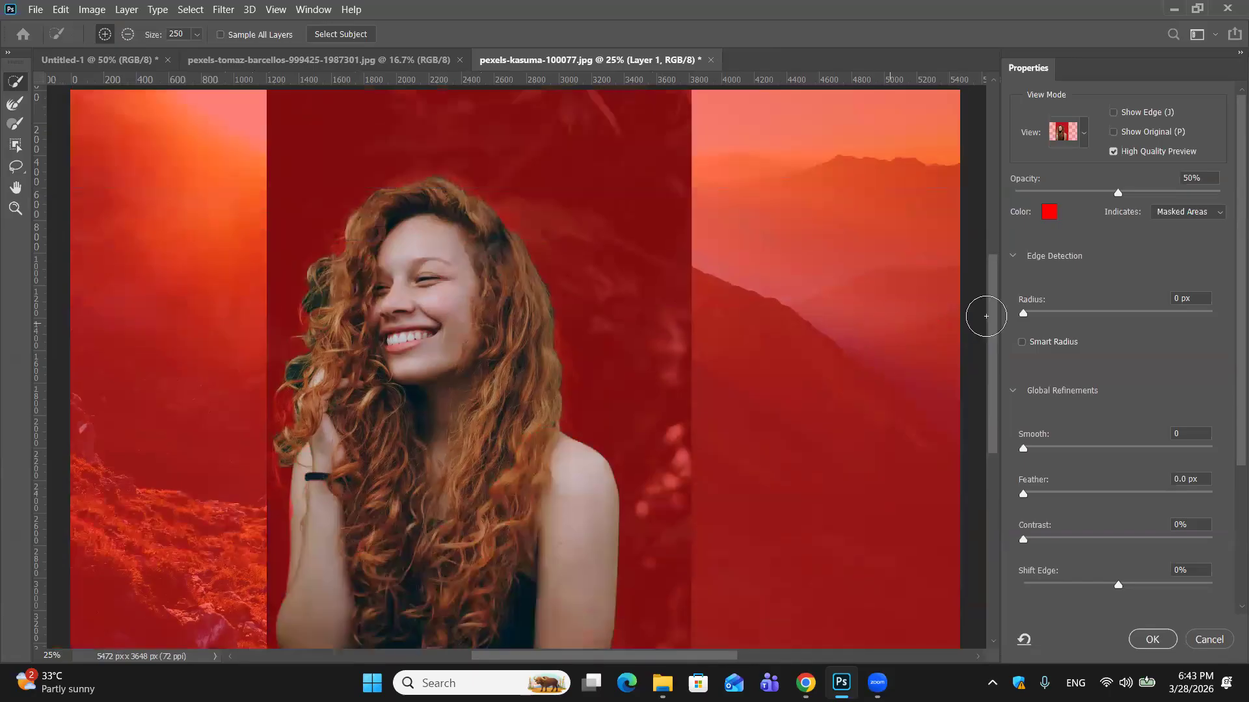
Switch the mask preview to Black & White, turn on Smart Radius, and set the Edge Detection radius to 250 px.
click(1072, 135)
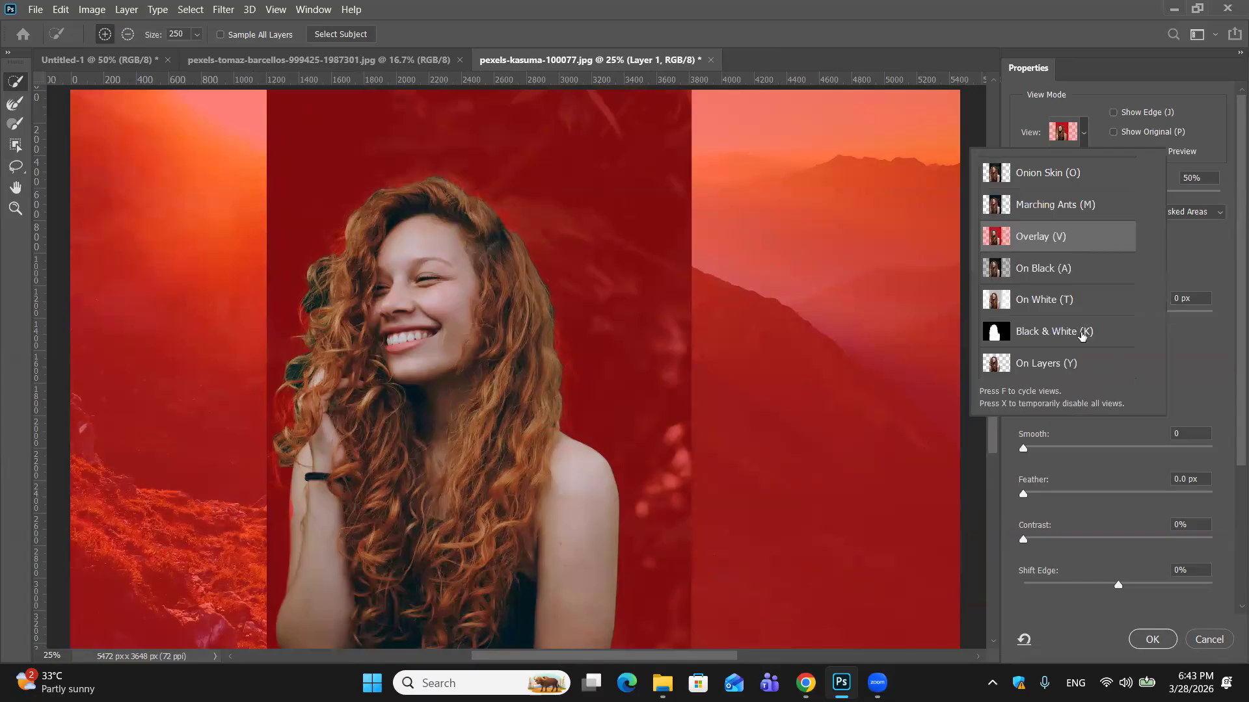
click(1077, 328)
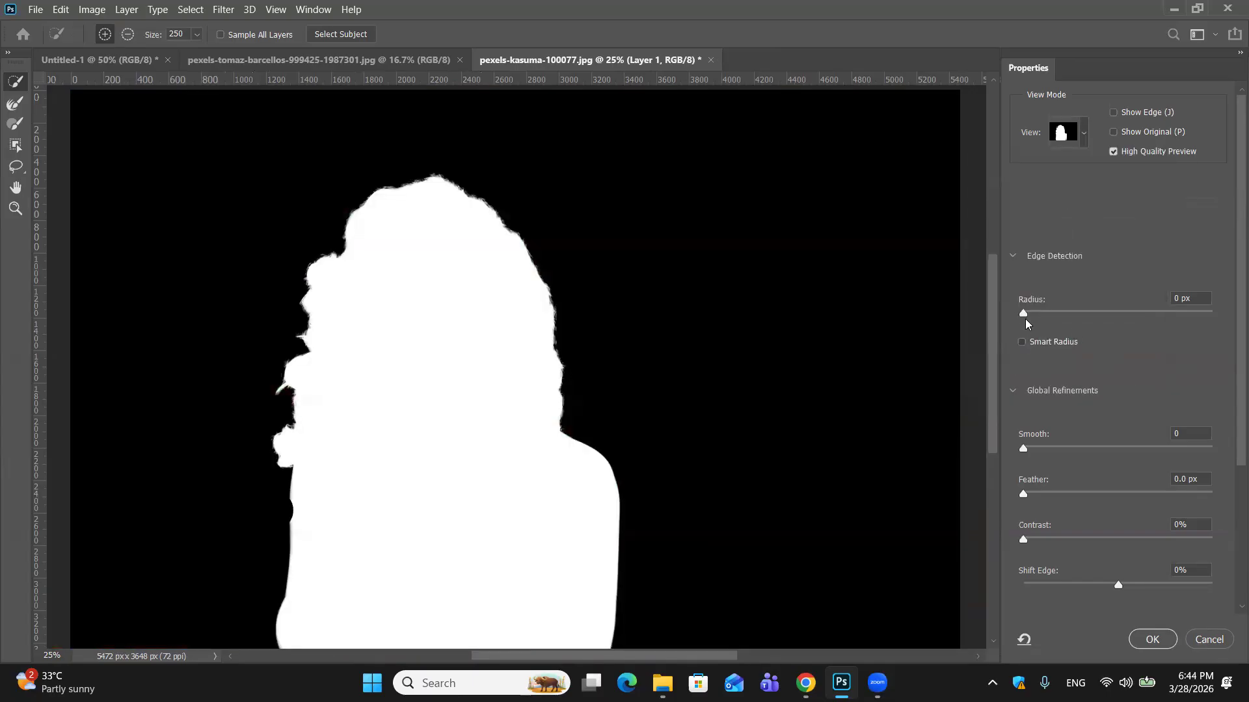
drag(1025, 314, 1200, 307)
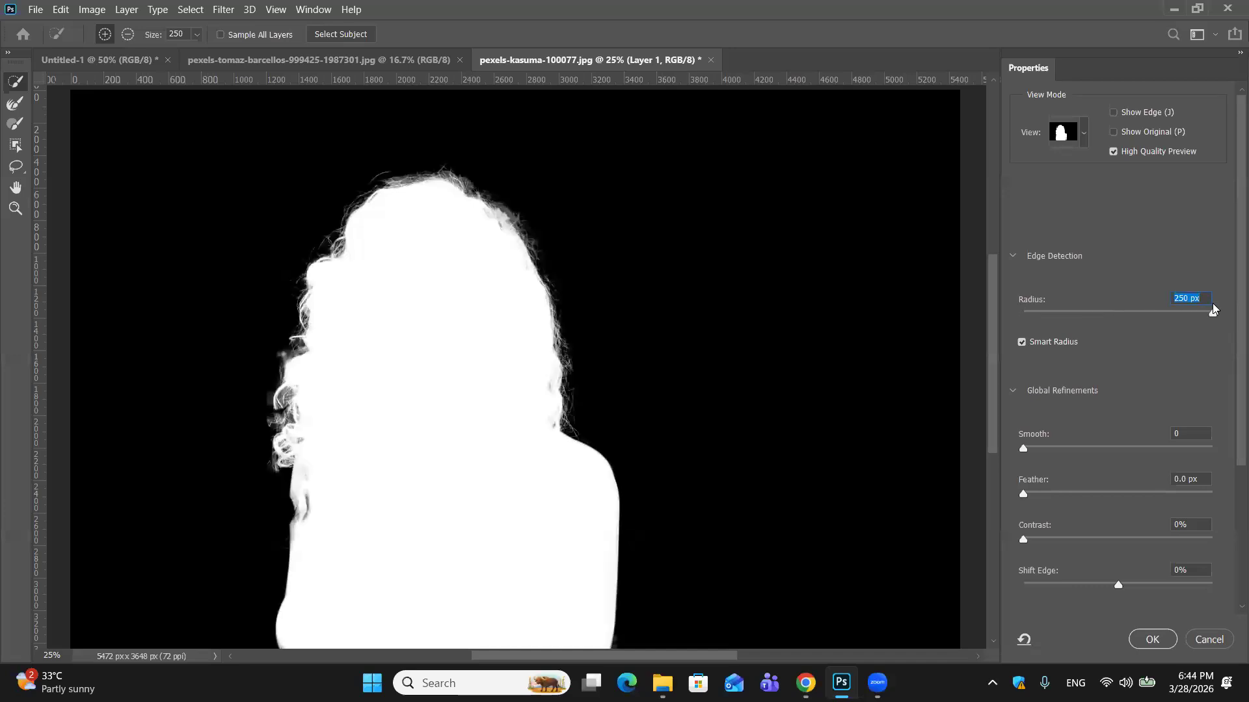
Switch the mask preview to the Onion Skin view and set its transparency to 100%.
click(1085, 133)
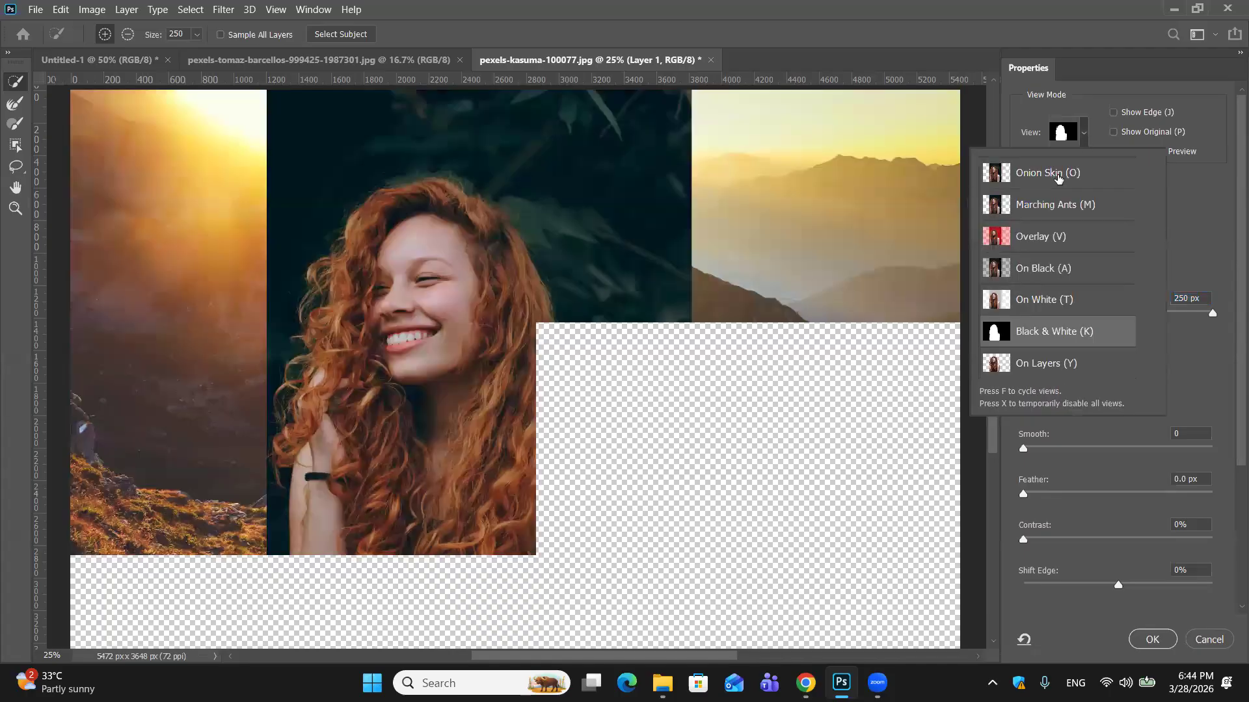
click(1058, 177)
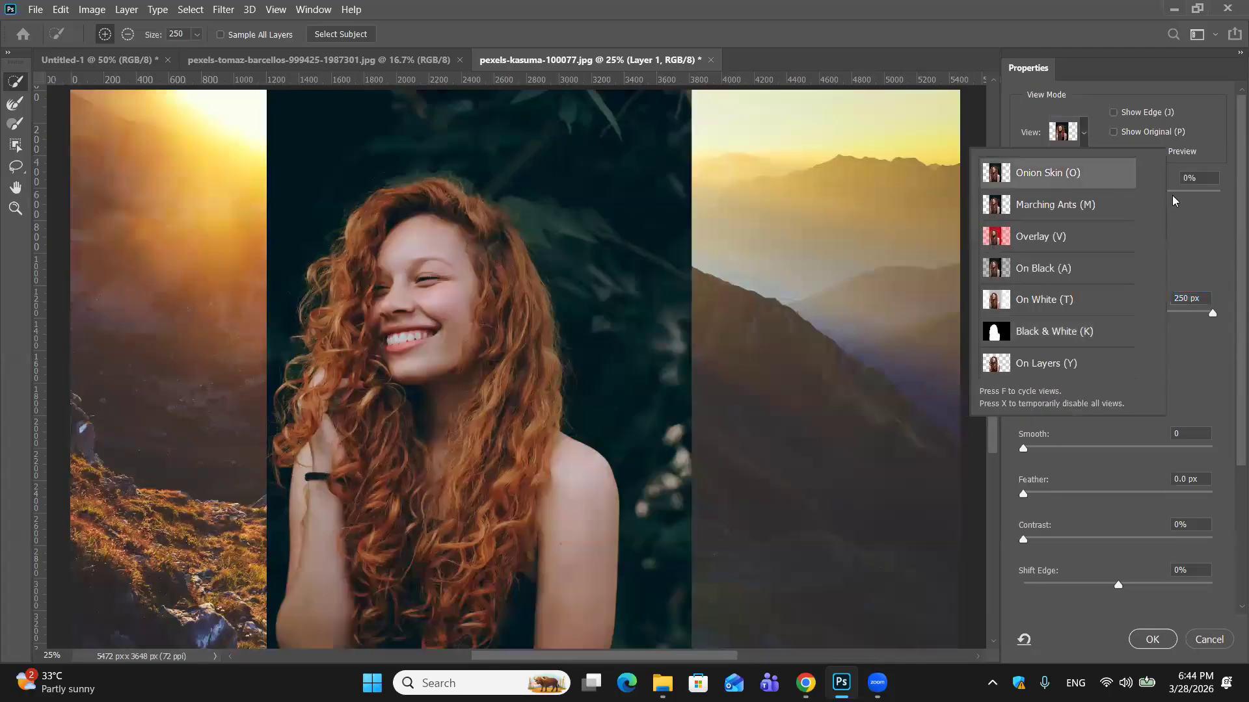
click(1203, 216)
drag(1014, 194, 1228, 196)
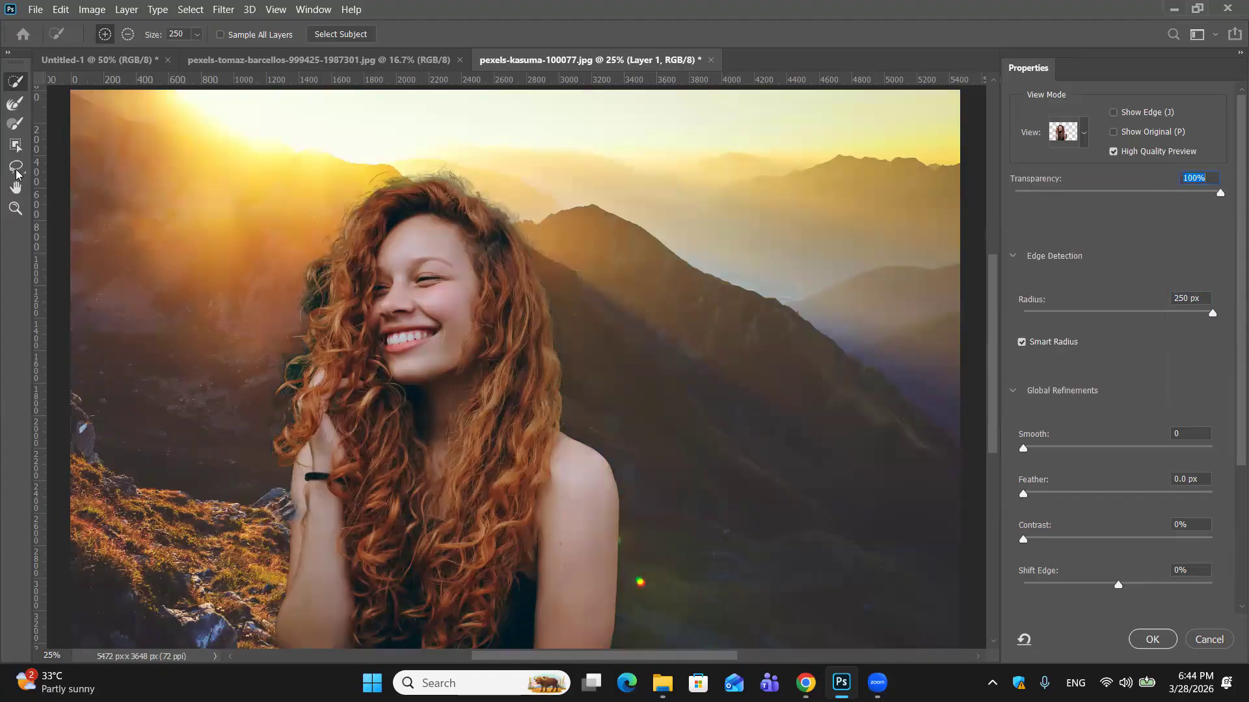
Paint with the Refine Edge Brush at size 200 along the hair edges, over the crown and both sides of the curls.
click(10, 111)
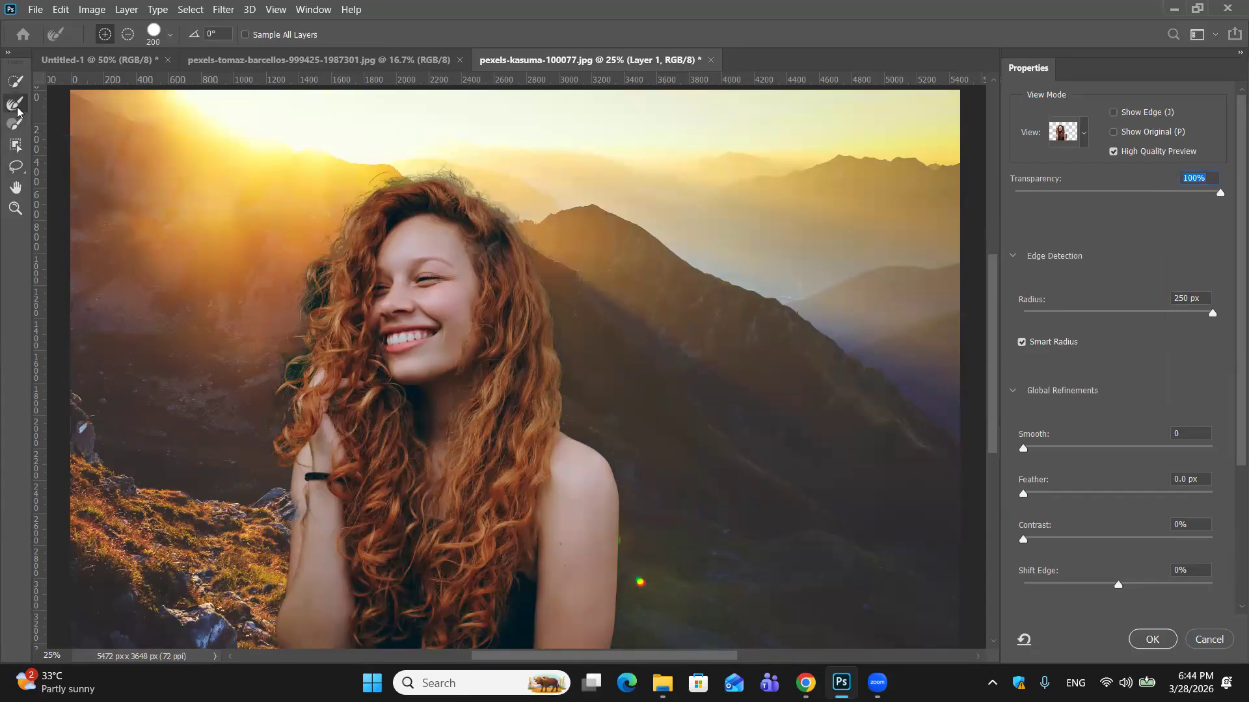
mouse_move(454, 173)
mouse_down()
mouse_move(468, 167)
mouse_move(379, 176)
mouse_move(338, 214)
mouse_move(290, 310)
mouse_move(303, 334)
mouse_move(292, 377)
mouse_up()
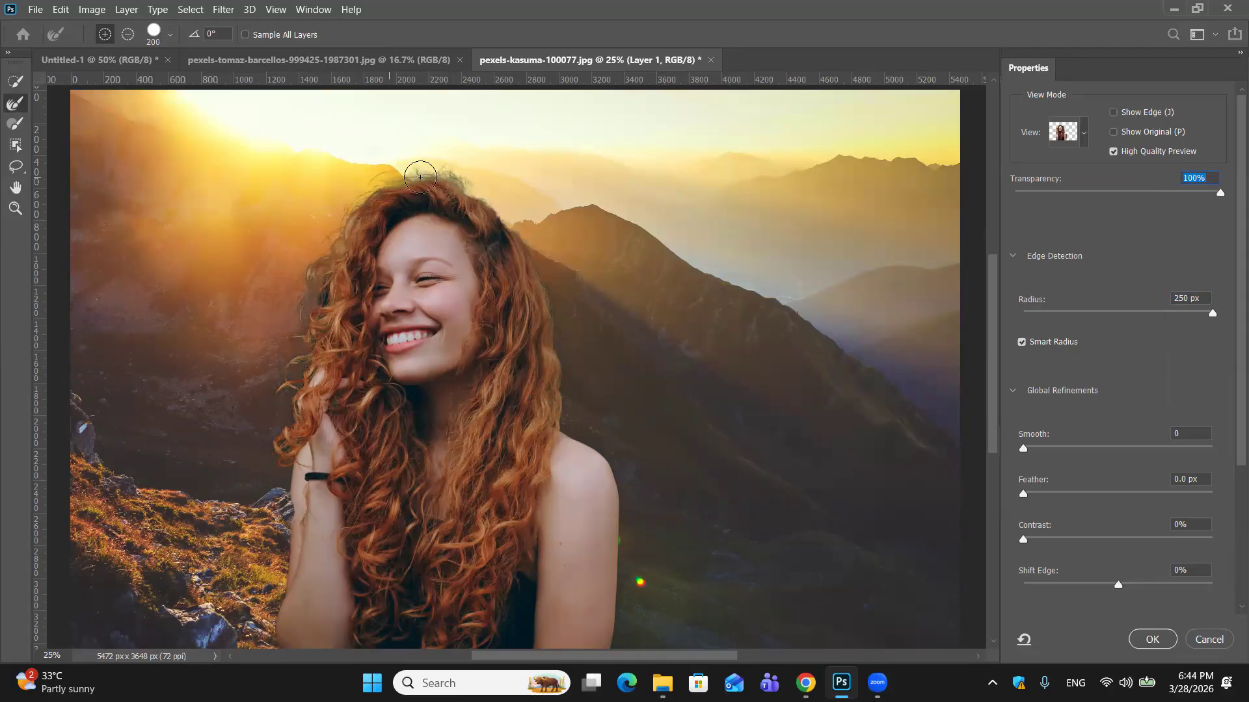
drag(479, 211, 531, 277)
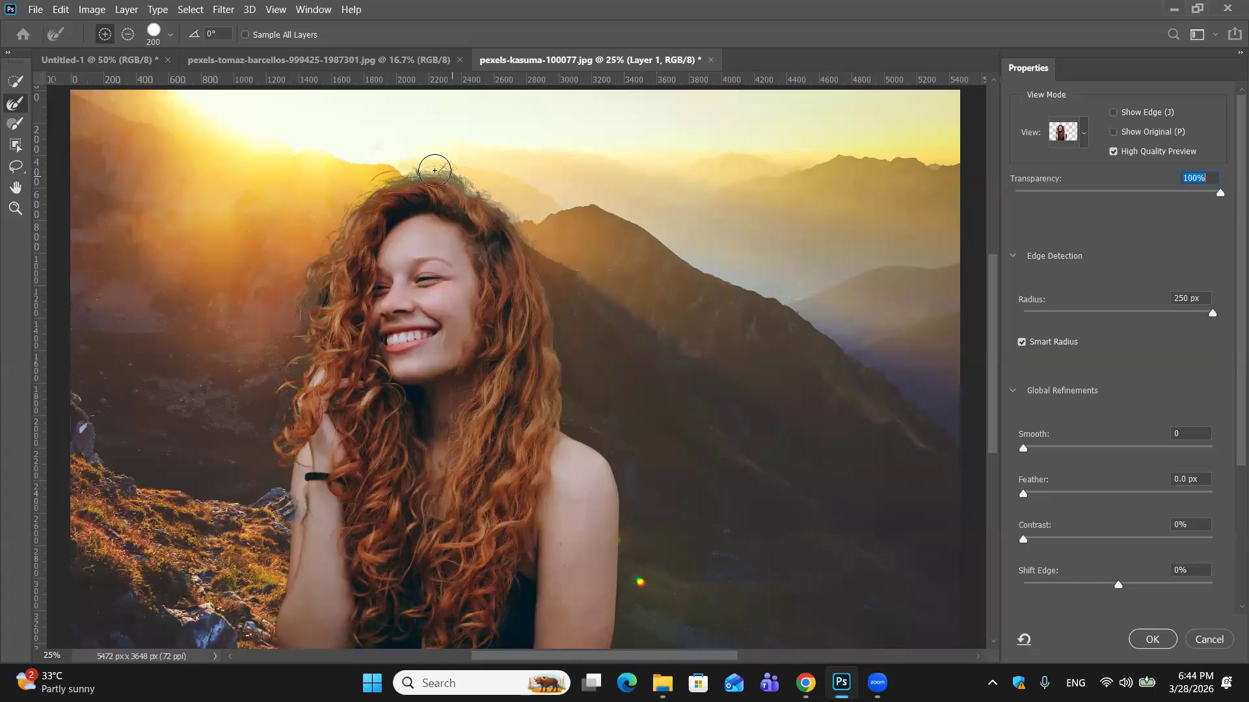
Paint with the Refine Edge Brush over the flyaway hair on the crown and the outer edge of the curls beside her neck.
mouse_move(434, 171)
mouse_down()
mouse_move(454, 170)
mouse_move(405, 162)
mouse_move(446, 166)
mouse_up()
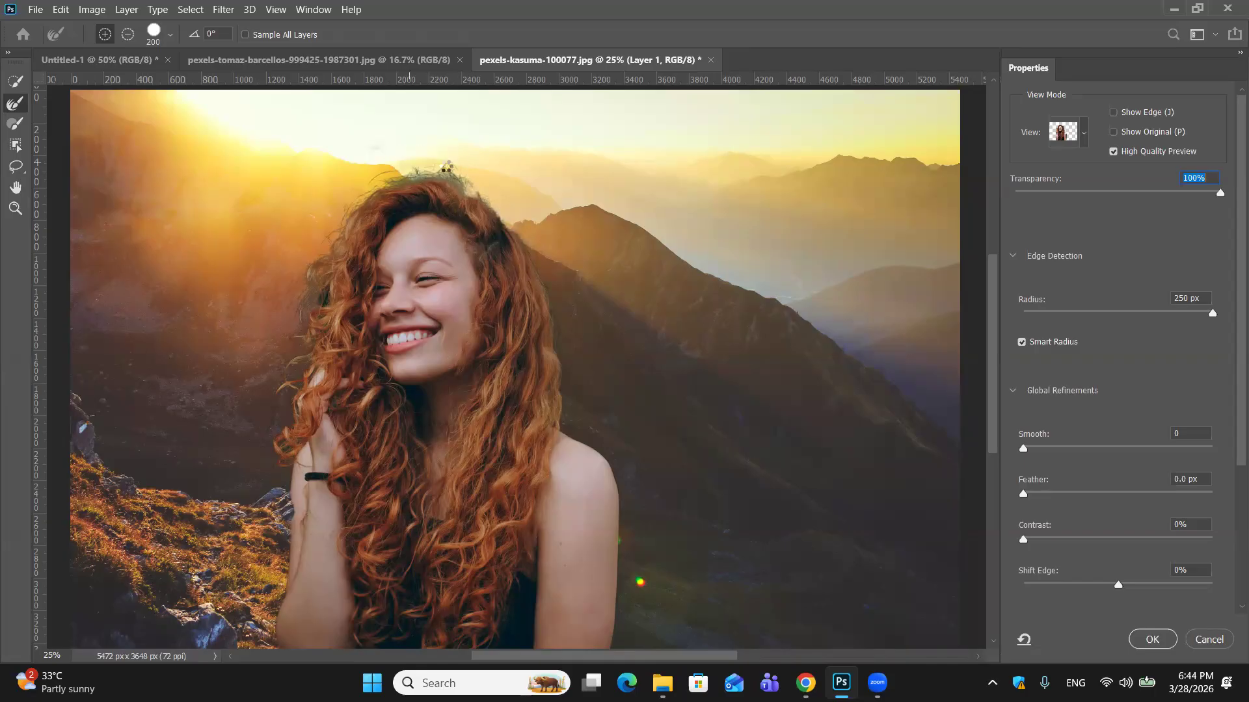
click(409, 168)
drag(575, 320, 574, 359)
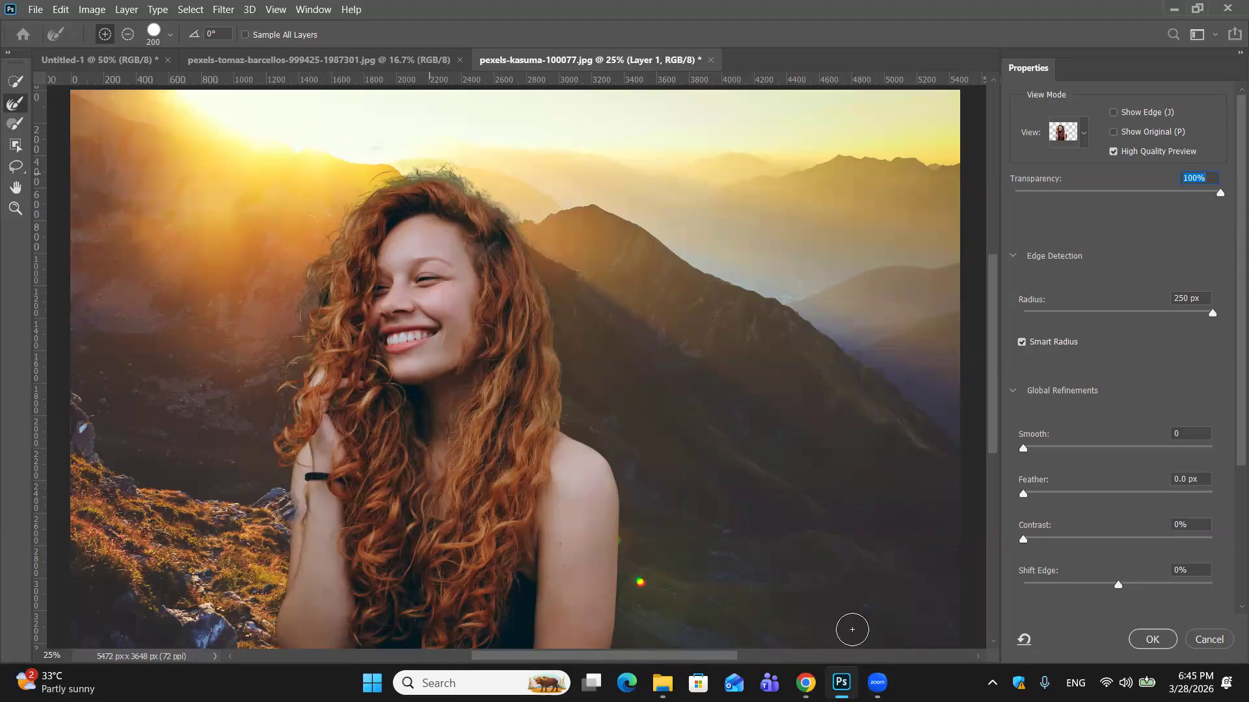
Set the Edge Detection radius to 228 px and refine one more spot of hair on the crown.
click(1203, 314)
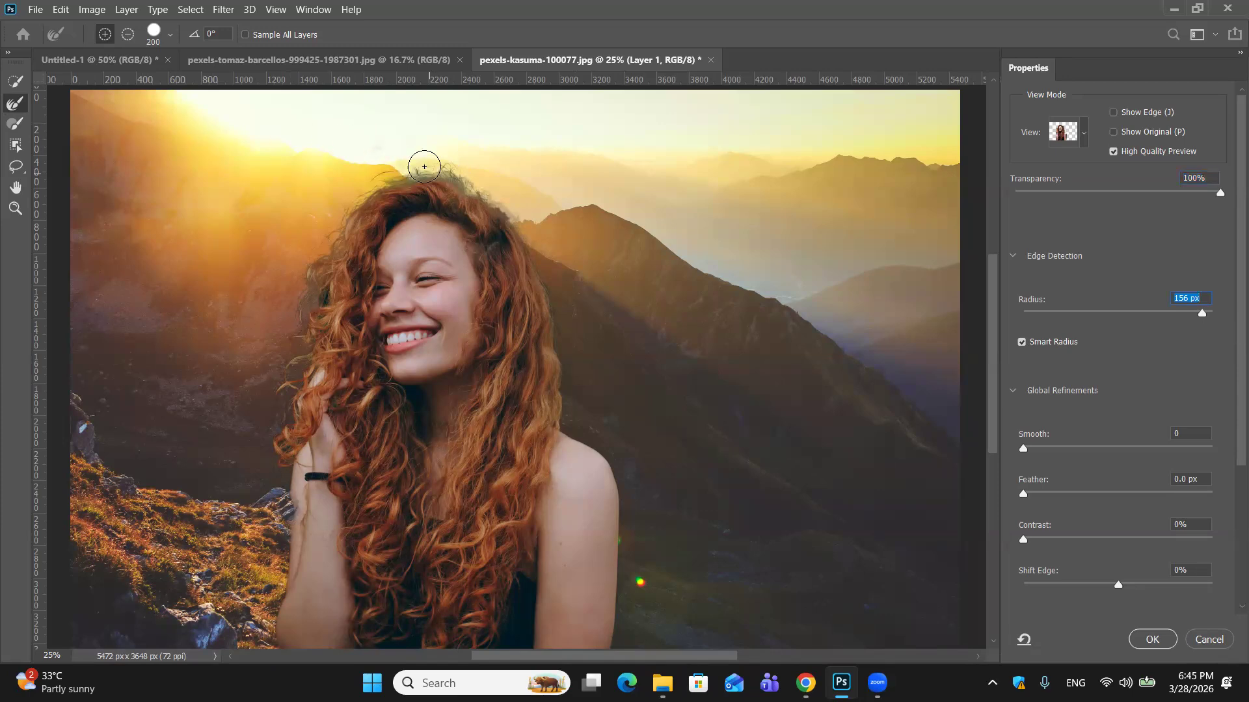
drag(1202, 314, 1210, 313)
click(453, 174)
Compare the original hair strands at 0% Onion Skin transparency with the cutout at 100% transparency.
drag(1220, 196, 939, 201)
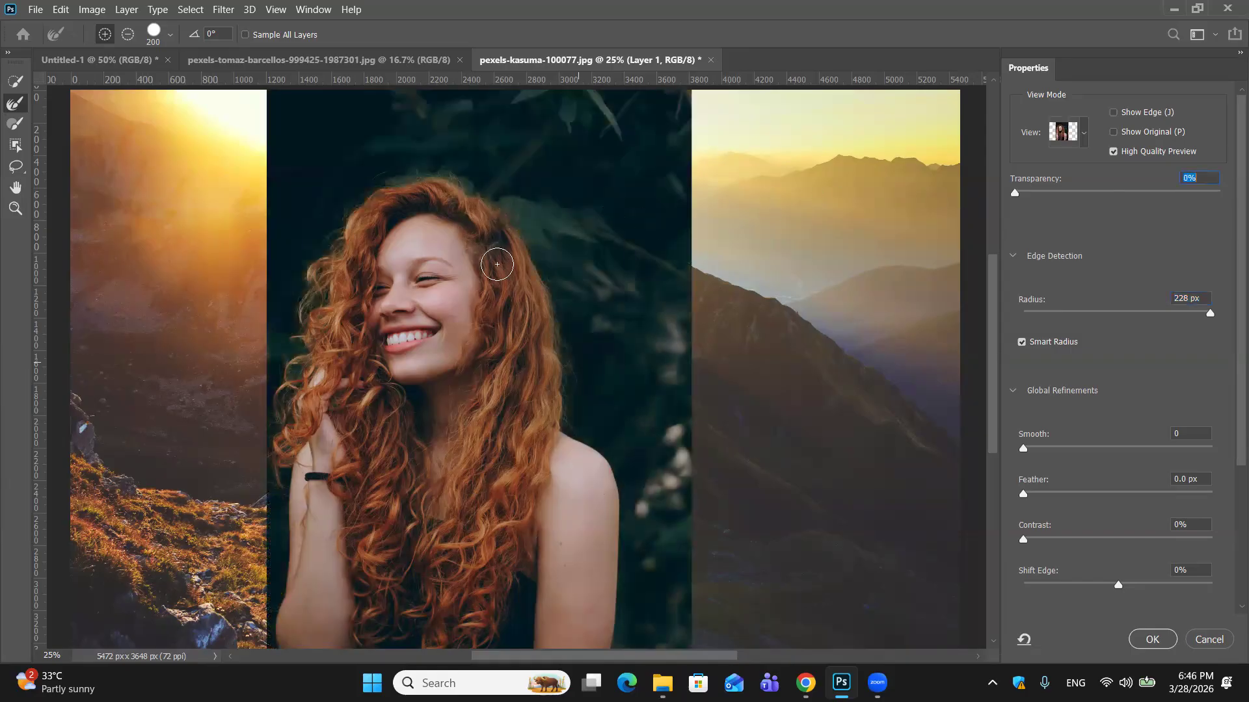
scroll(478, 272, up, 3)
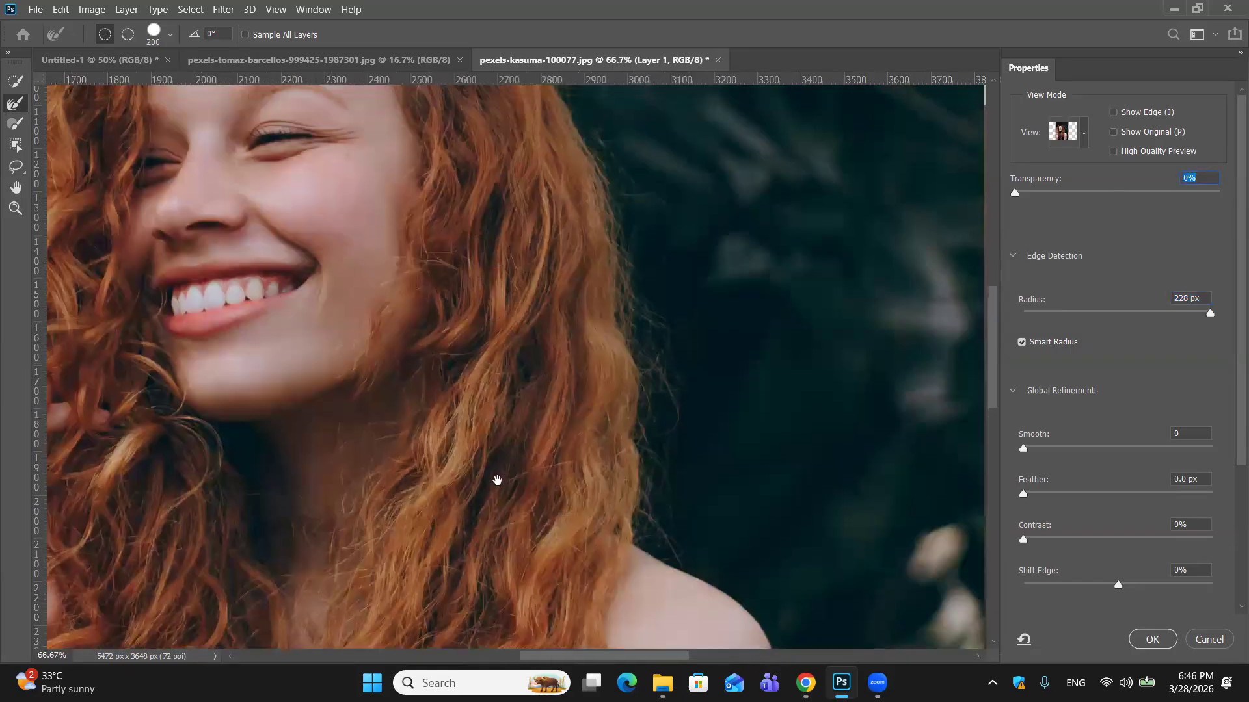
scroll(507, 273, up, 5)
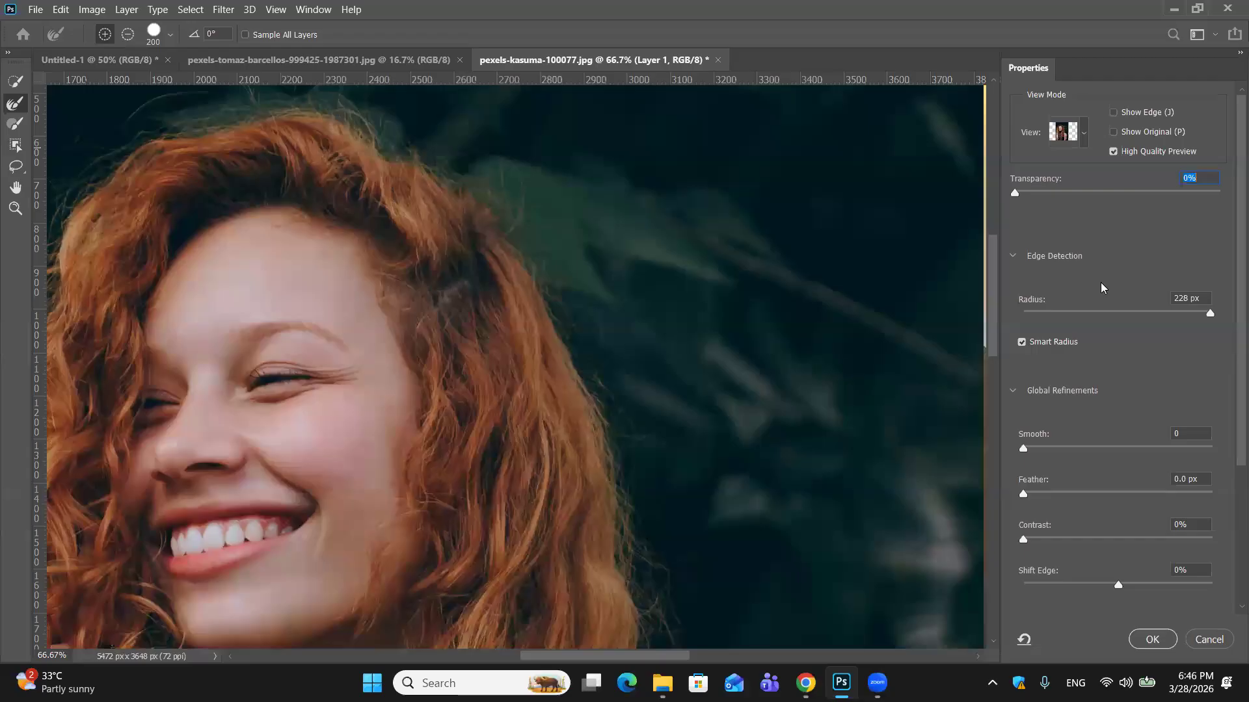
key(ctrl+minus)
key(ctrl+minus)
key(ctrl+minus)
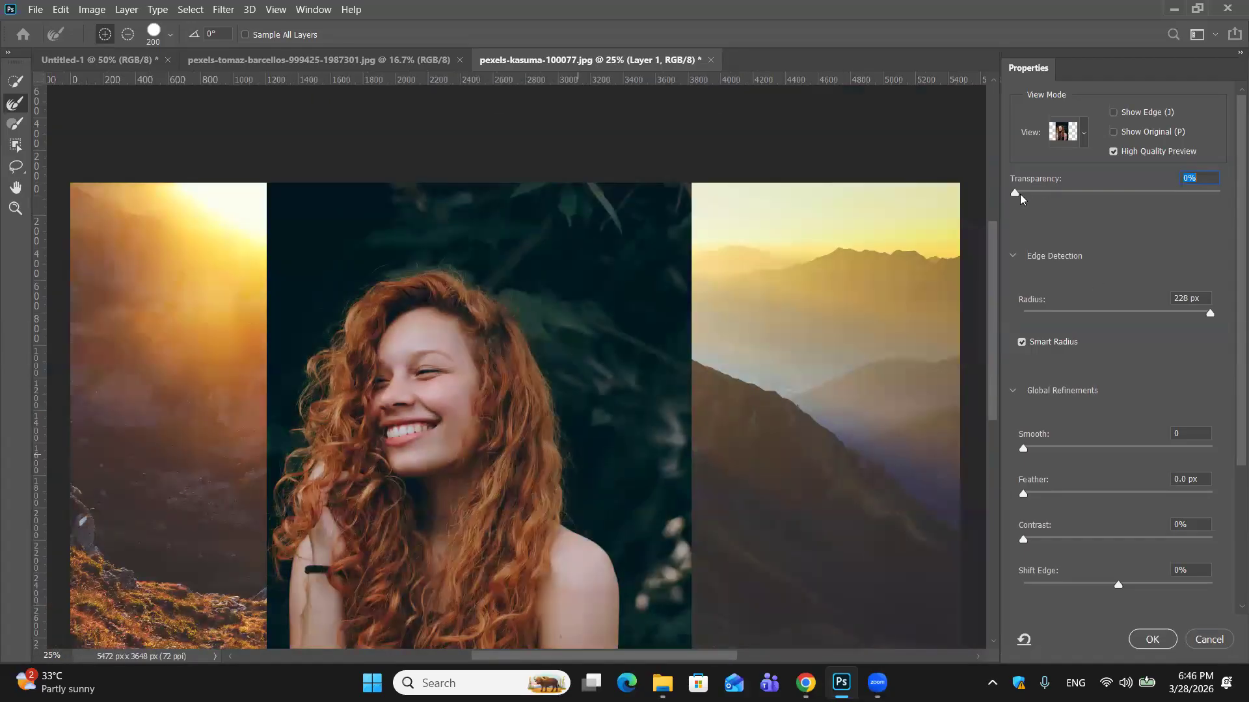
drag(1016, 193, 1229, 194)
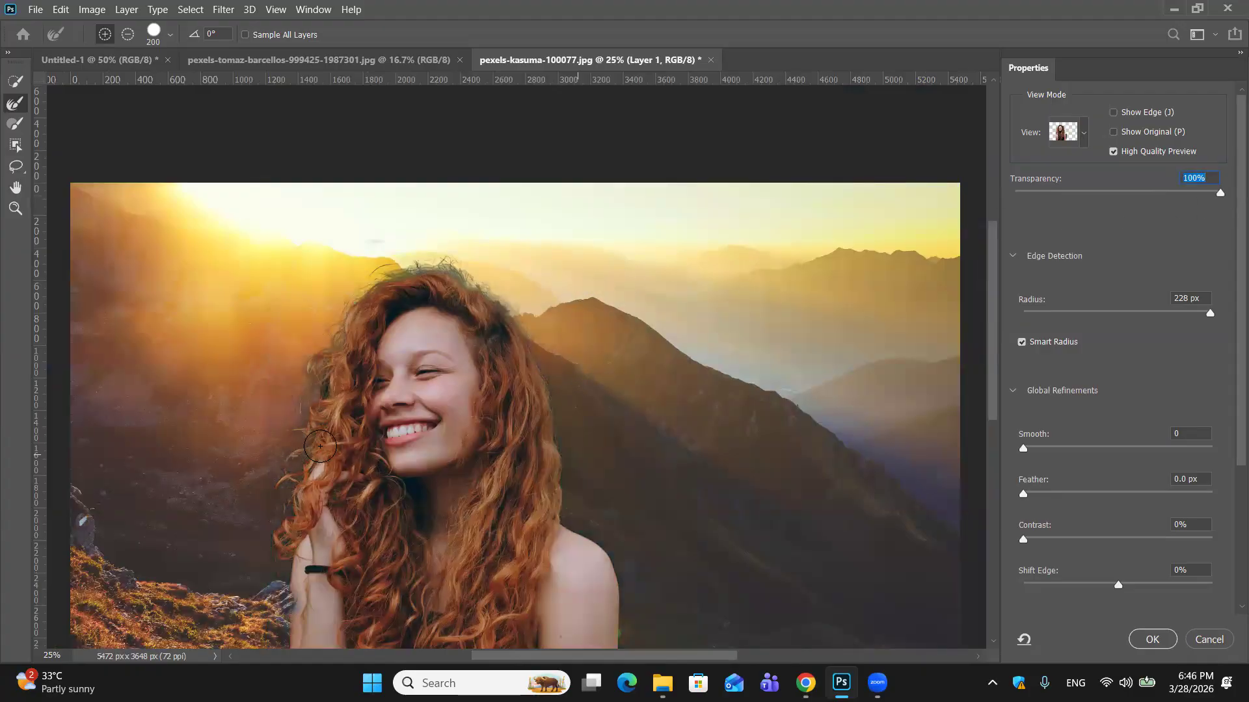
drag(493, 366, 495, 281)
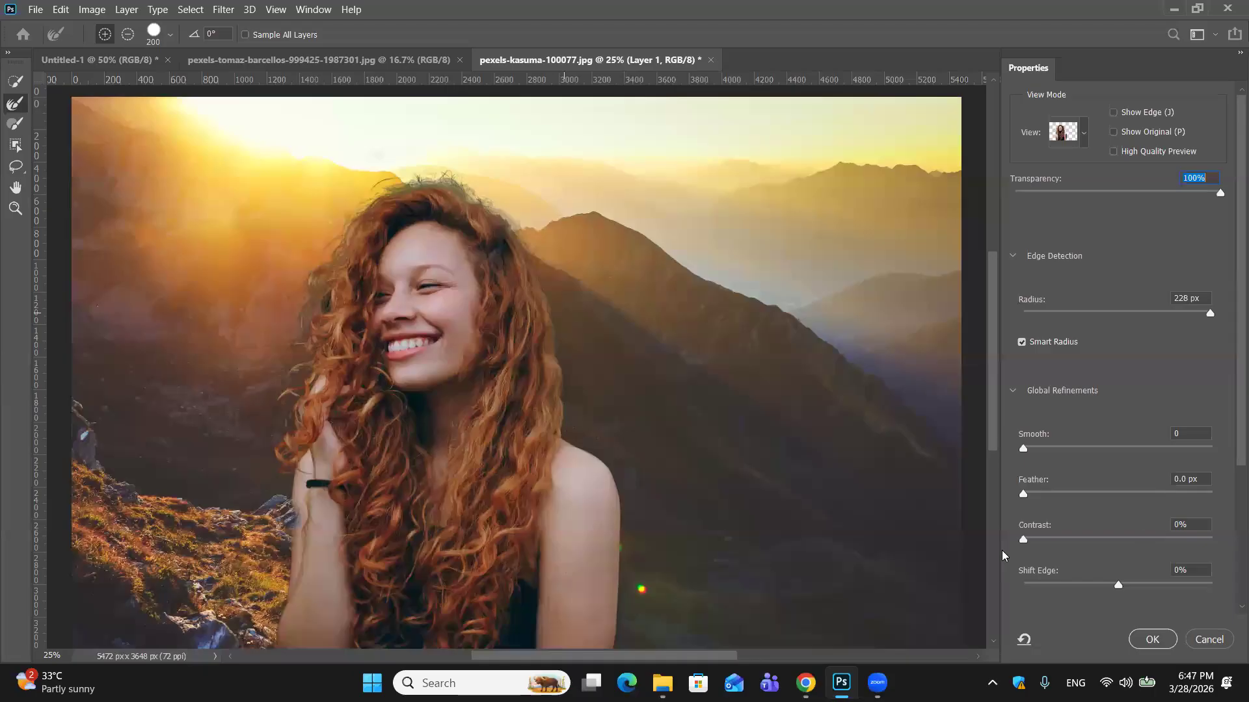
Output the refined selection as a New Layer with Layer Mask and apply it.
scroll(1133, 517, down, 2)
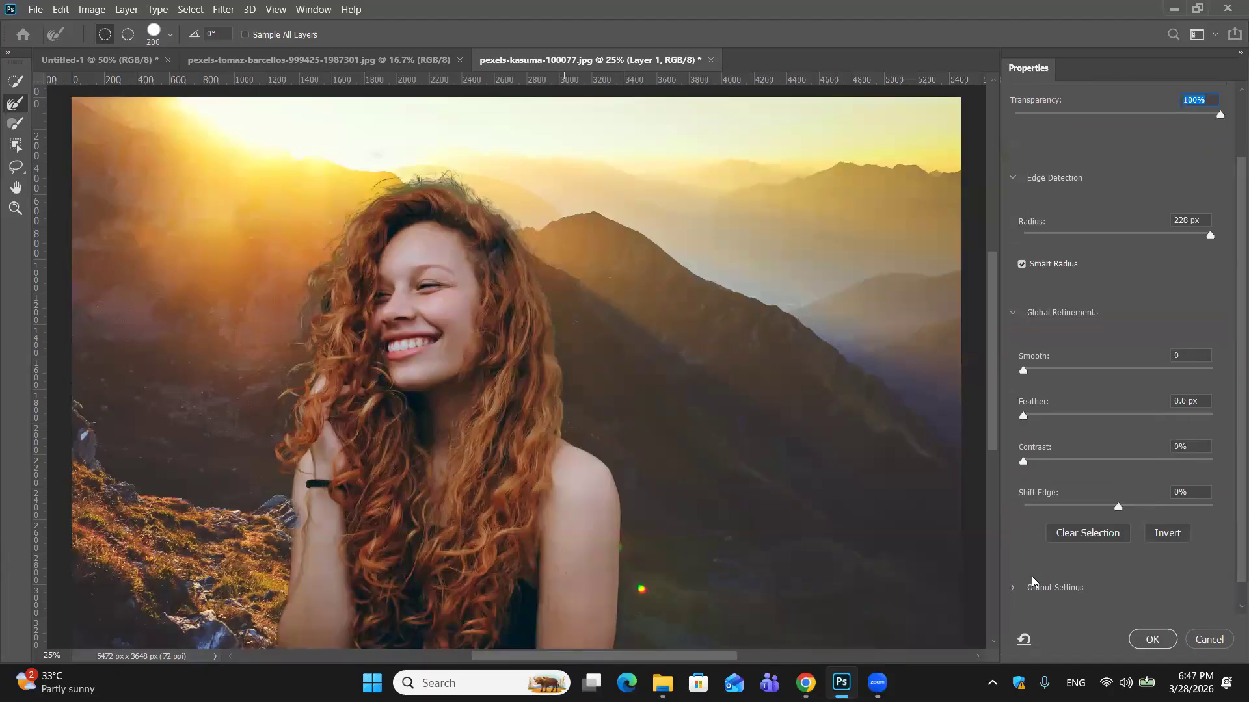
click(1013, 589)
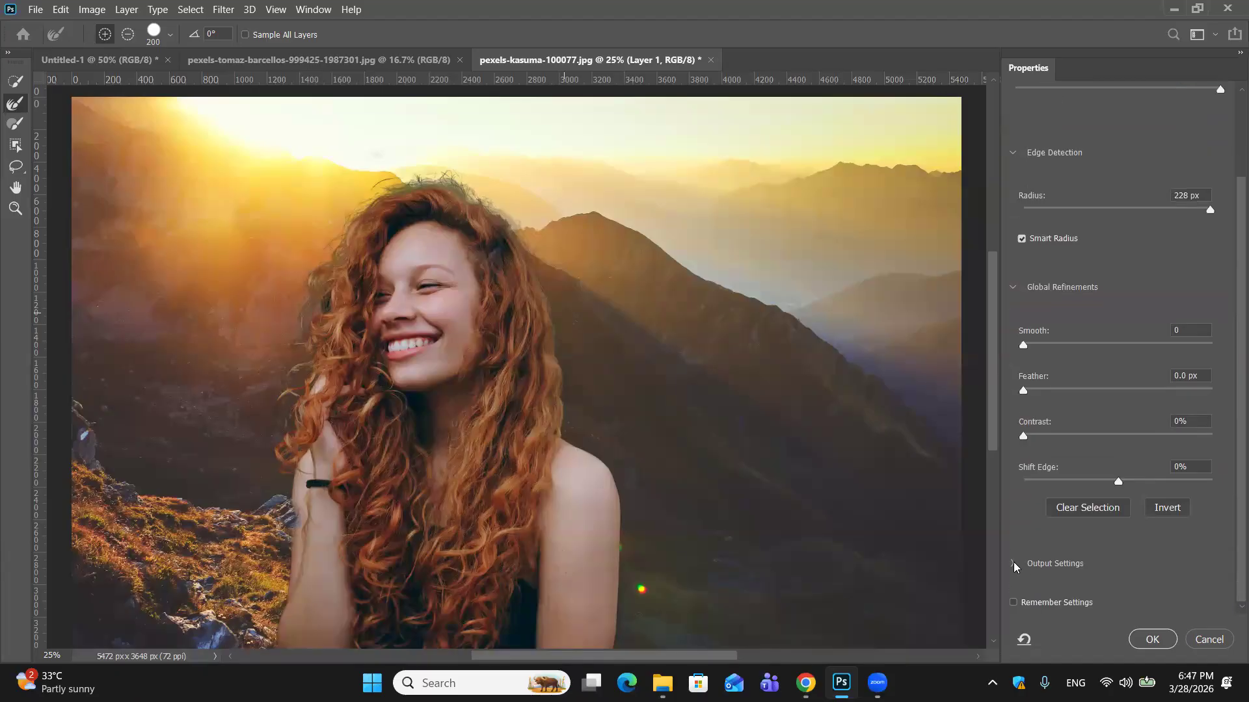
click(1024, 566)
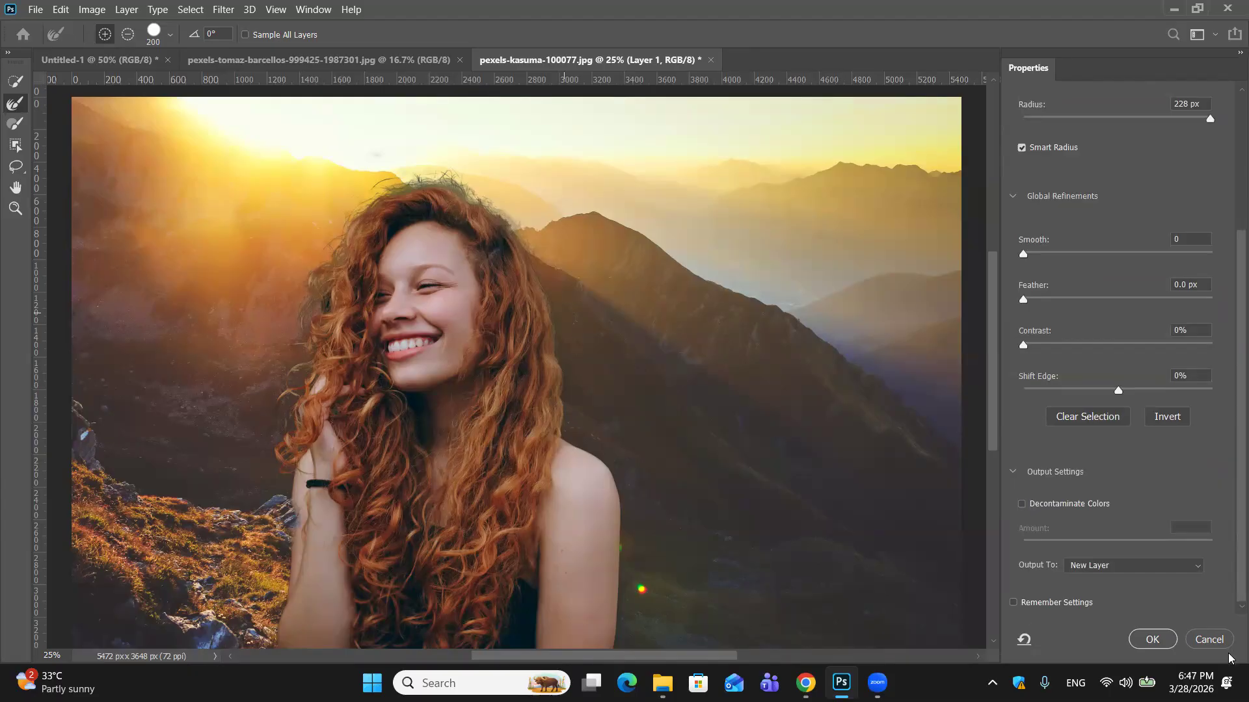
scroll(1087, 619, down, 3)
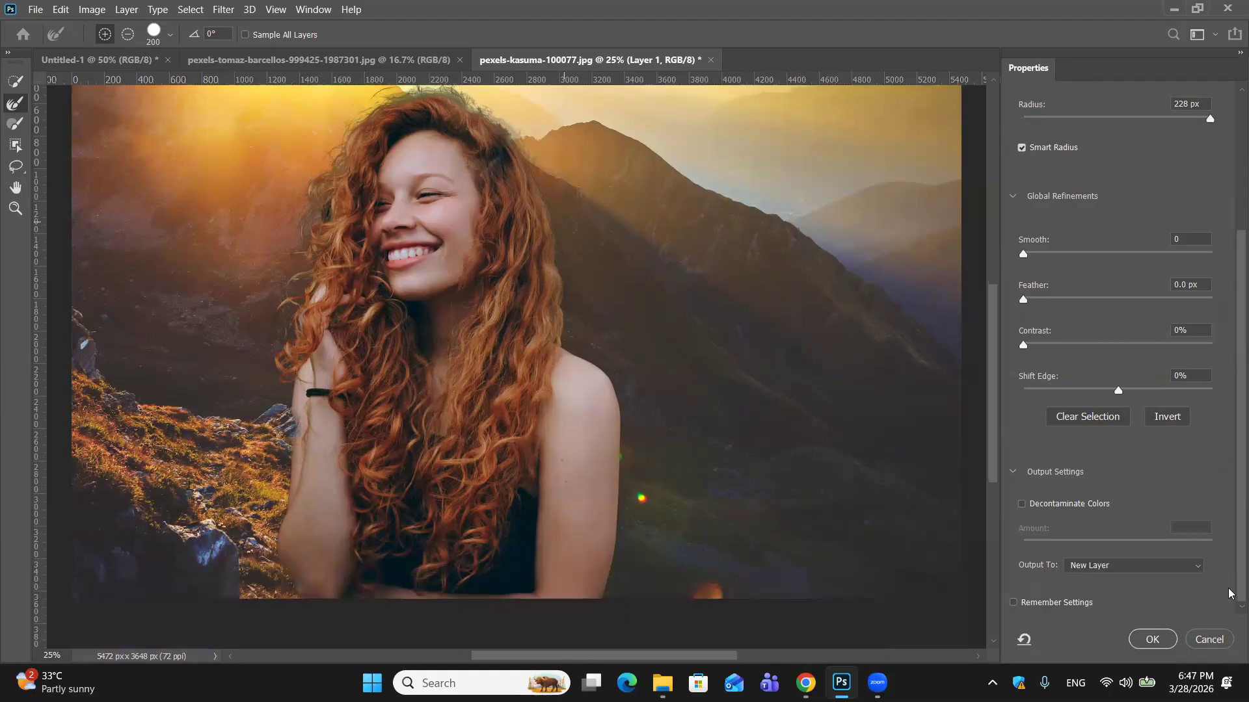
click(1200, 572)
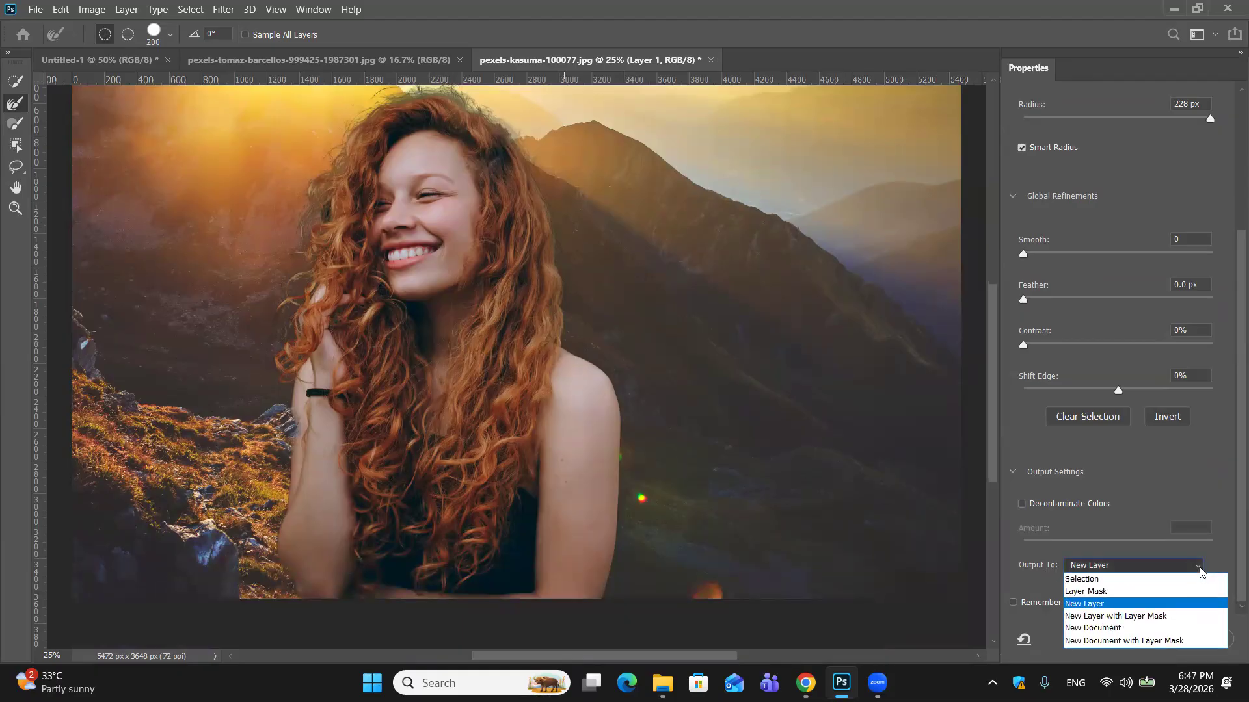
click(1166, 618)
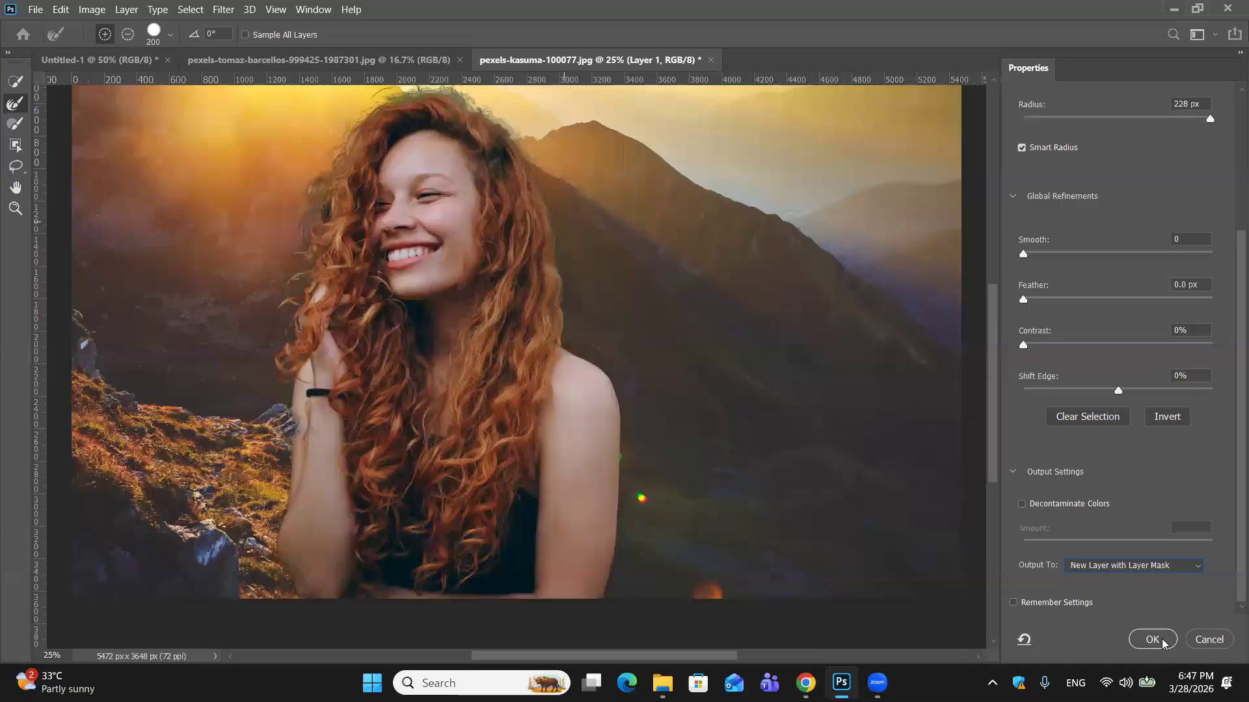
click(1152, 640)
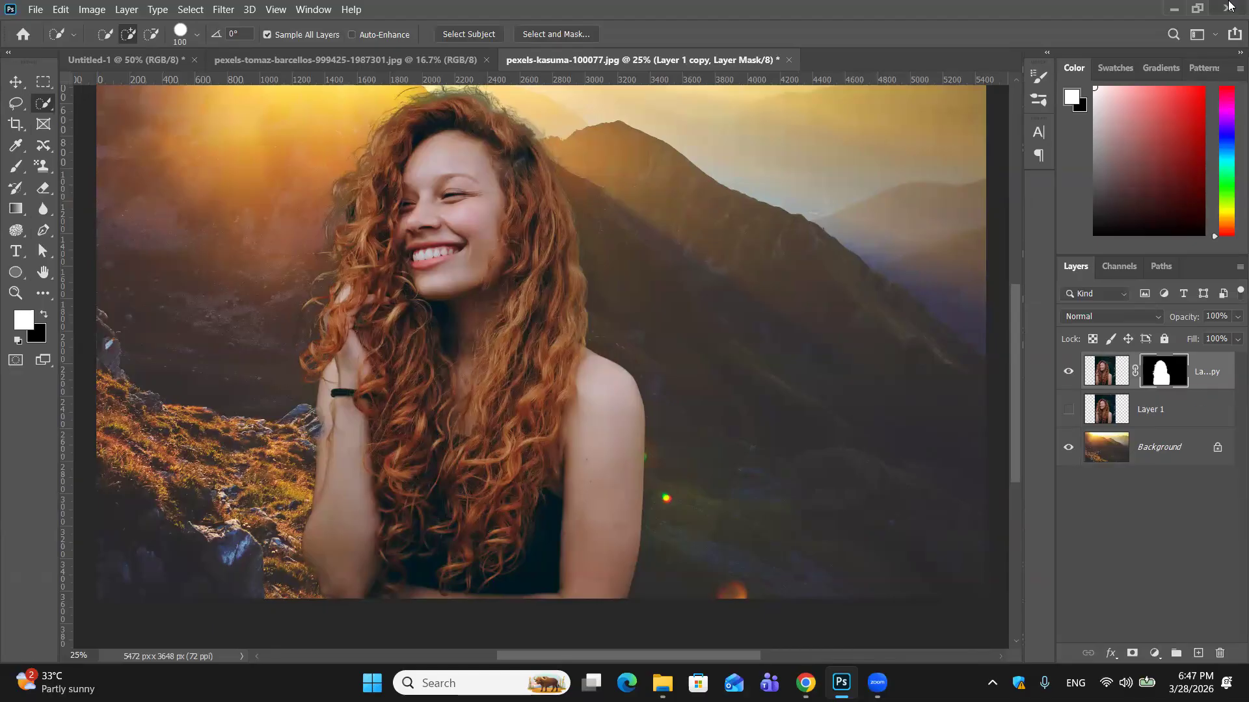
Compare the cutout with the original photo by toggling Layer 1's visibility and the copy's layer mask off and on.
click(1069, 410)
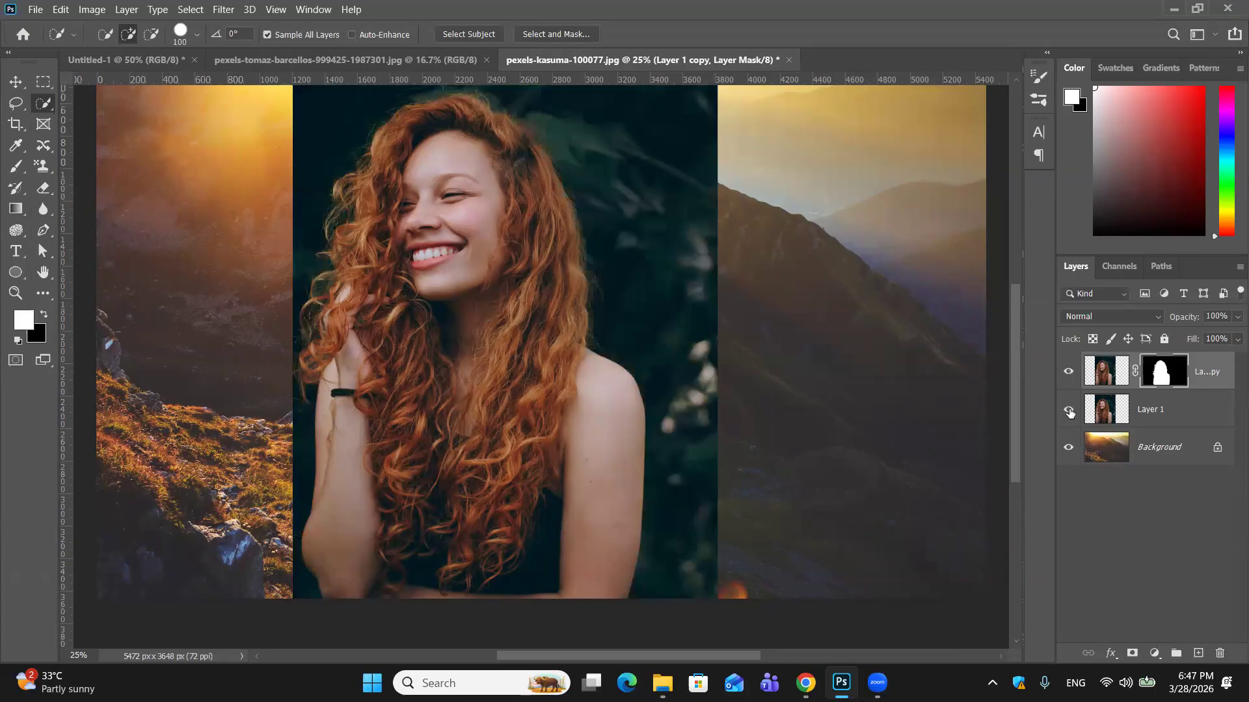
click(1068, 410)
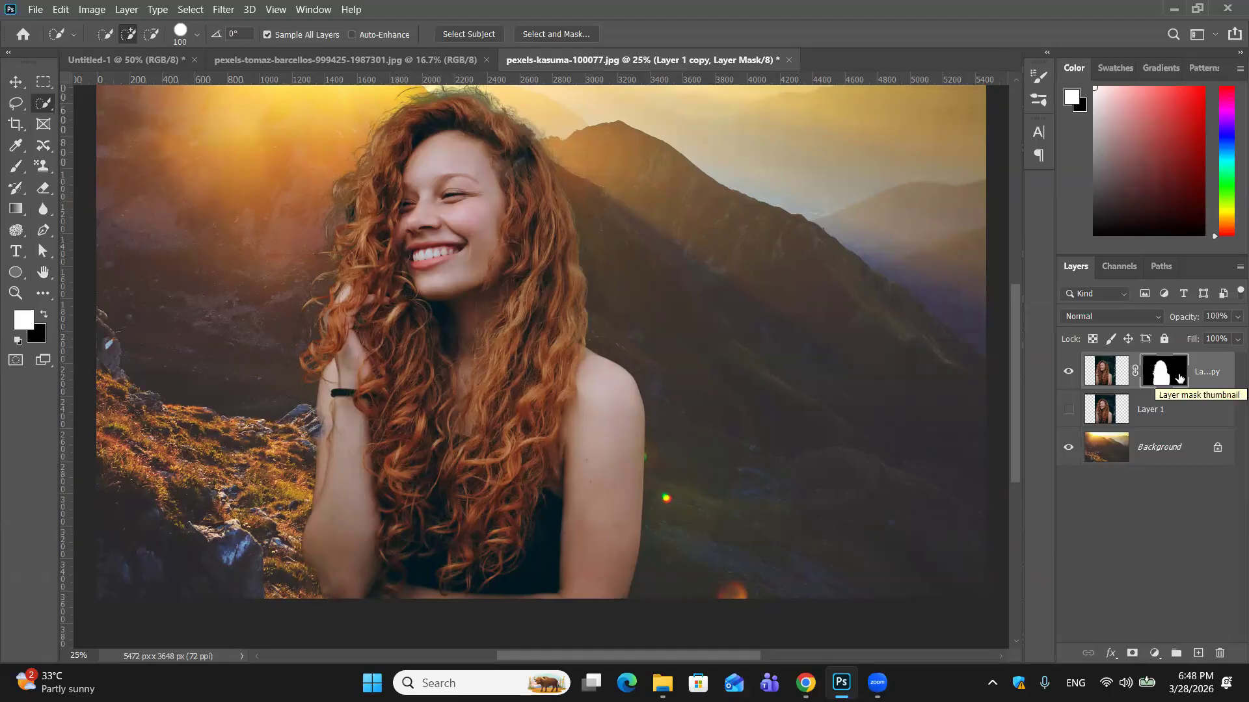
shift+click(1179, 378)
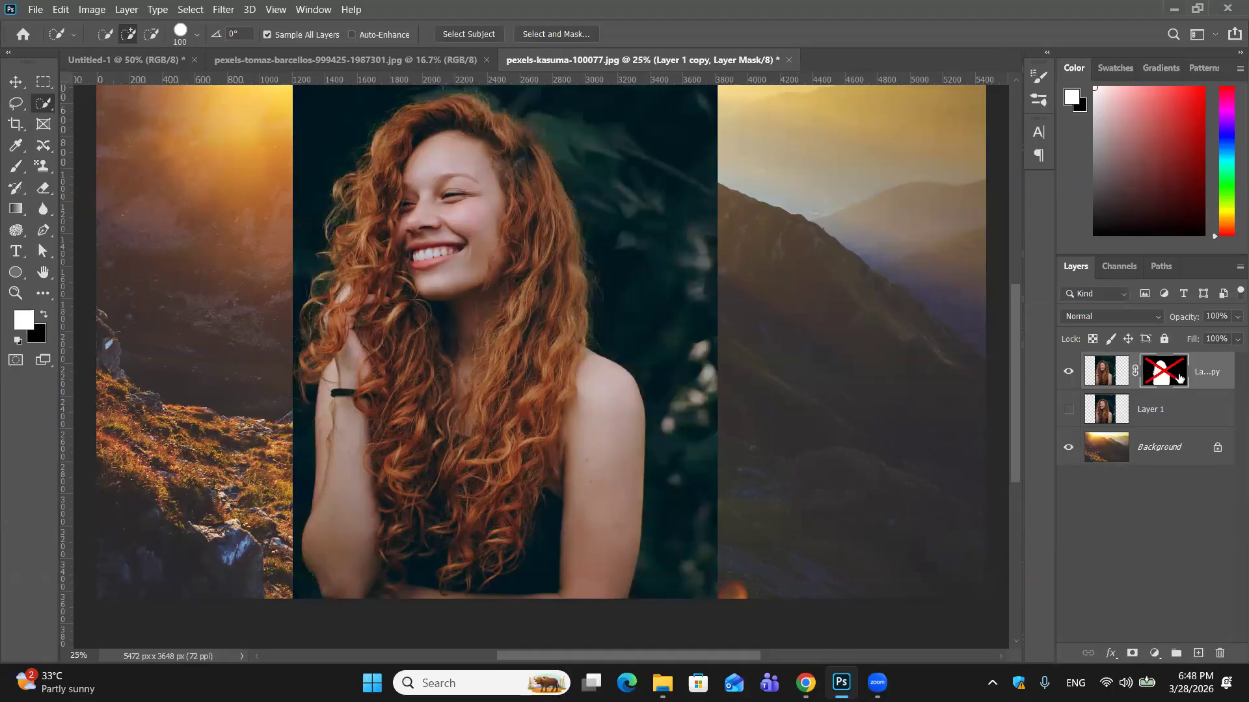
shift+click(1179, 378)
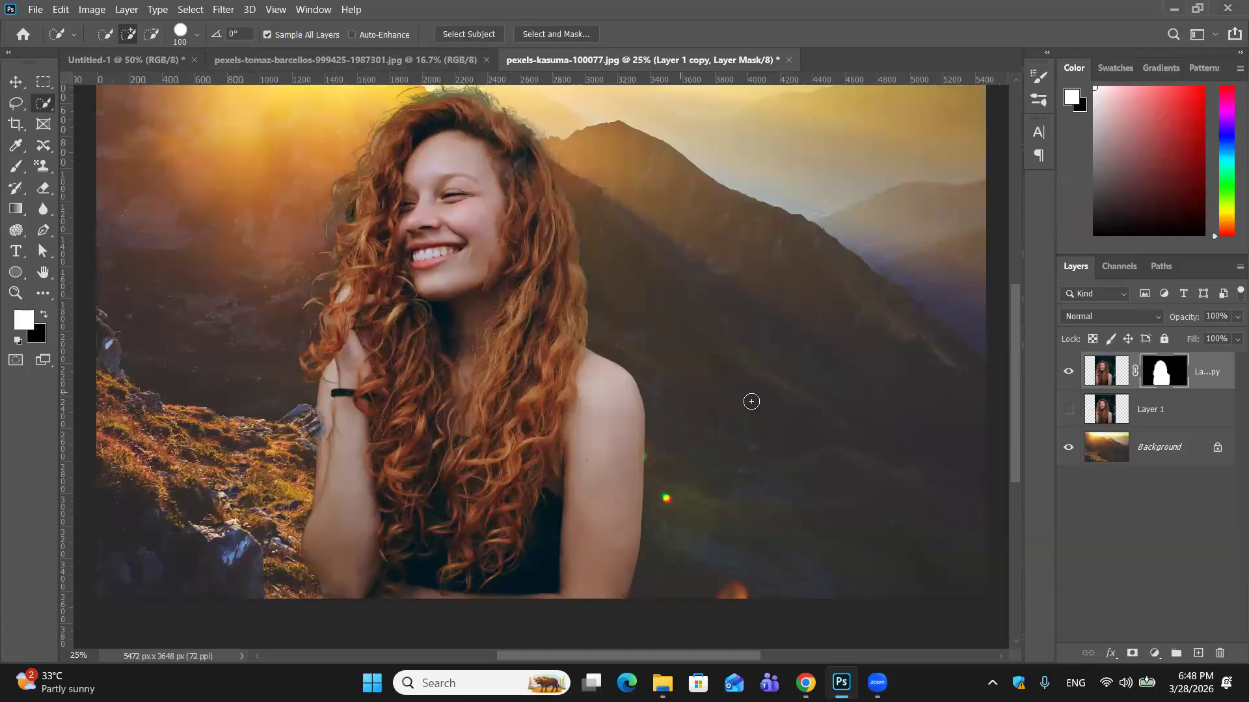
Reopen the copy's layer mask in Select and Mask and enable Decontaminate Colors at 100%.
right_click(1209, 376)
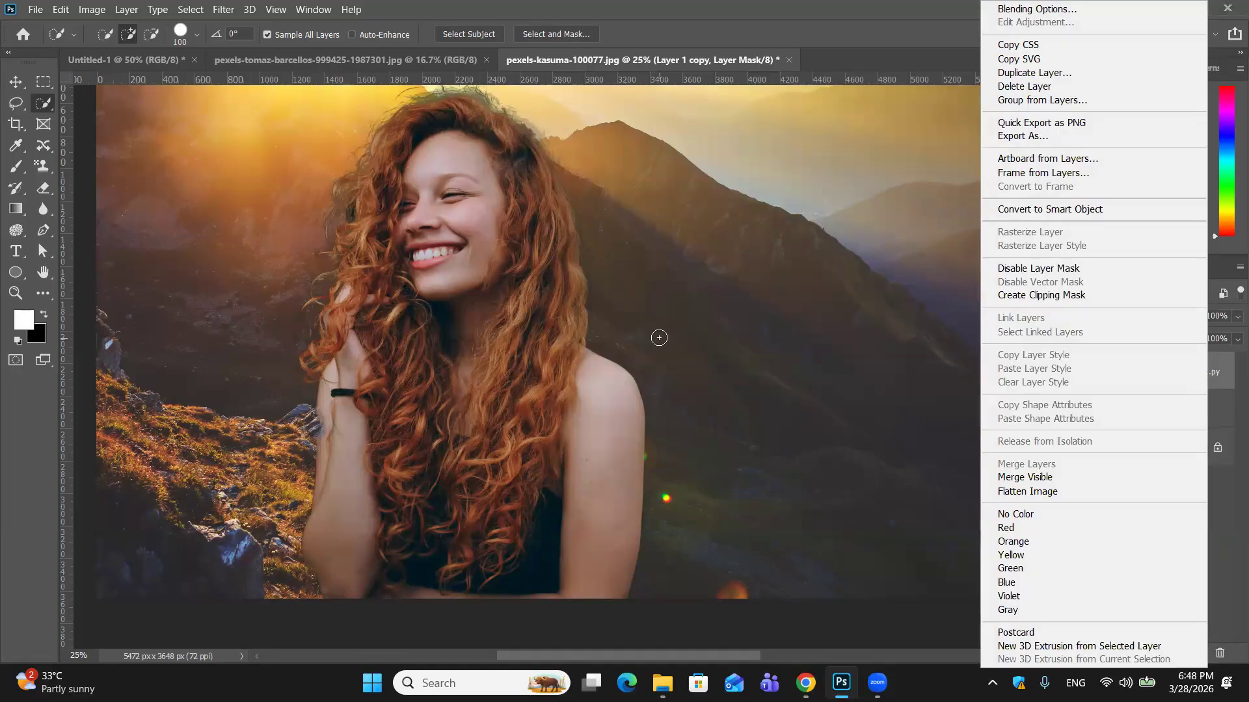
click(655, 339)
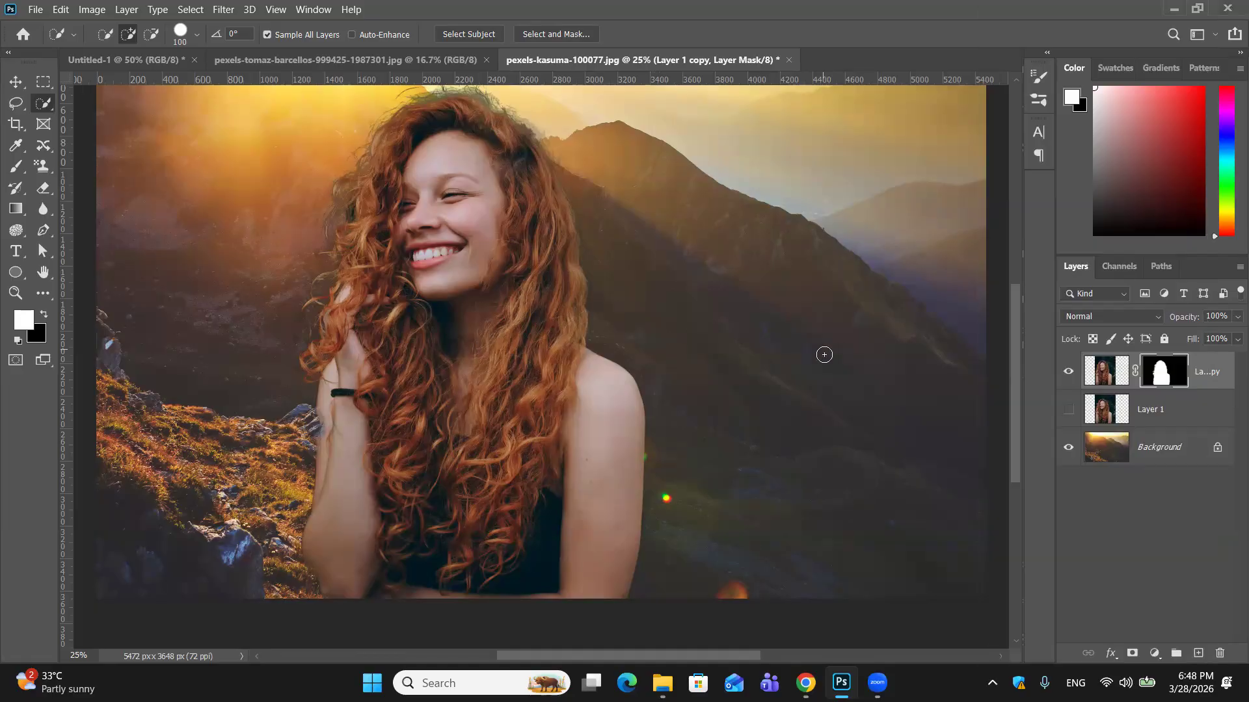
right_click(1162, 372)
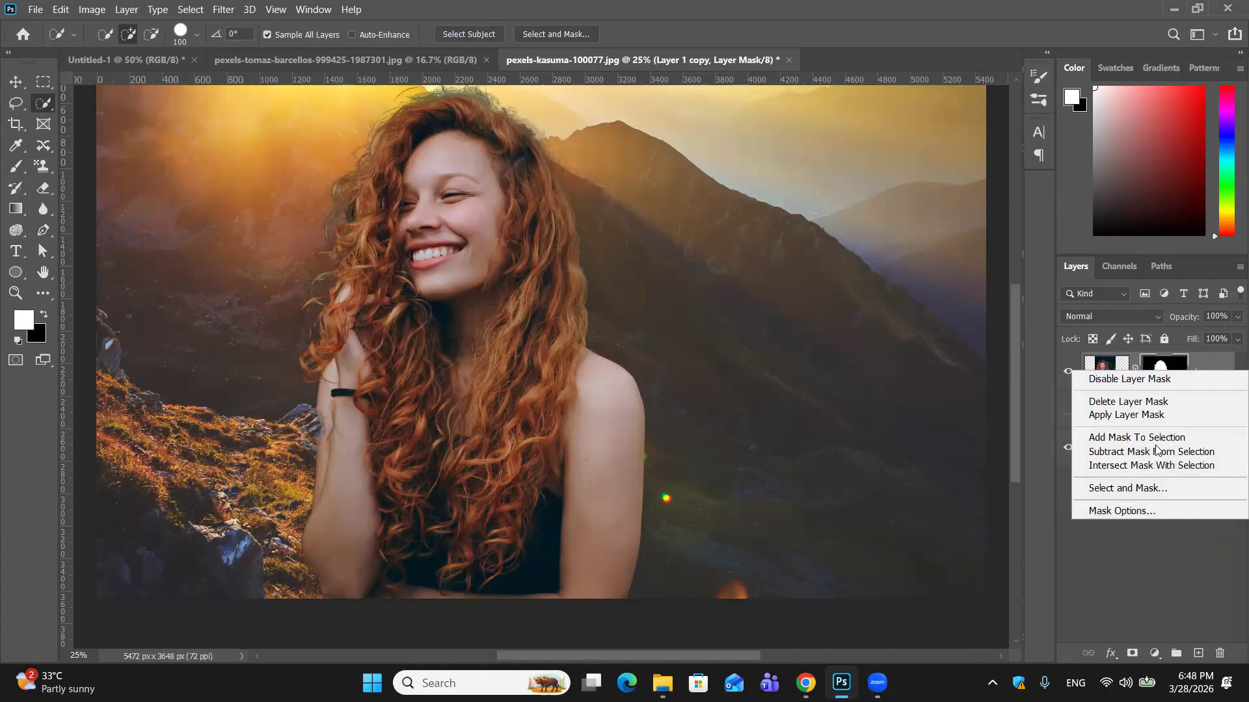
click(1153, 488)
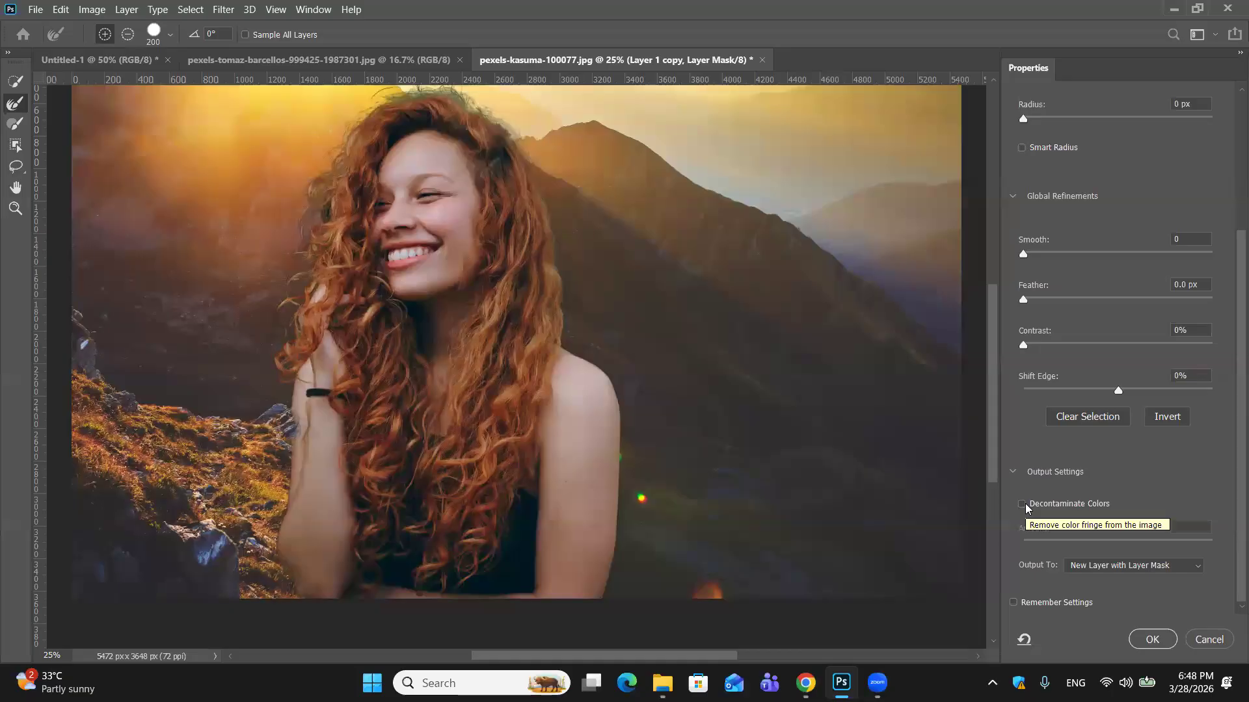
click(1022, 505)
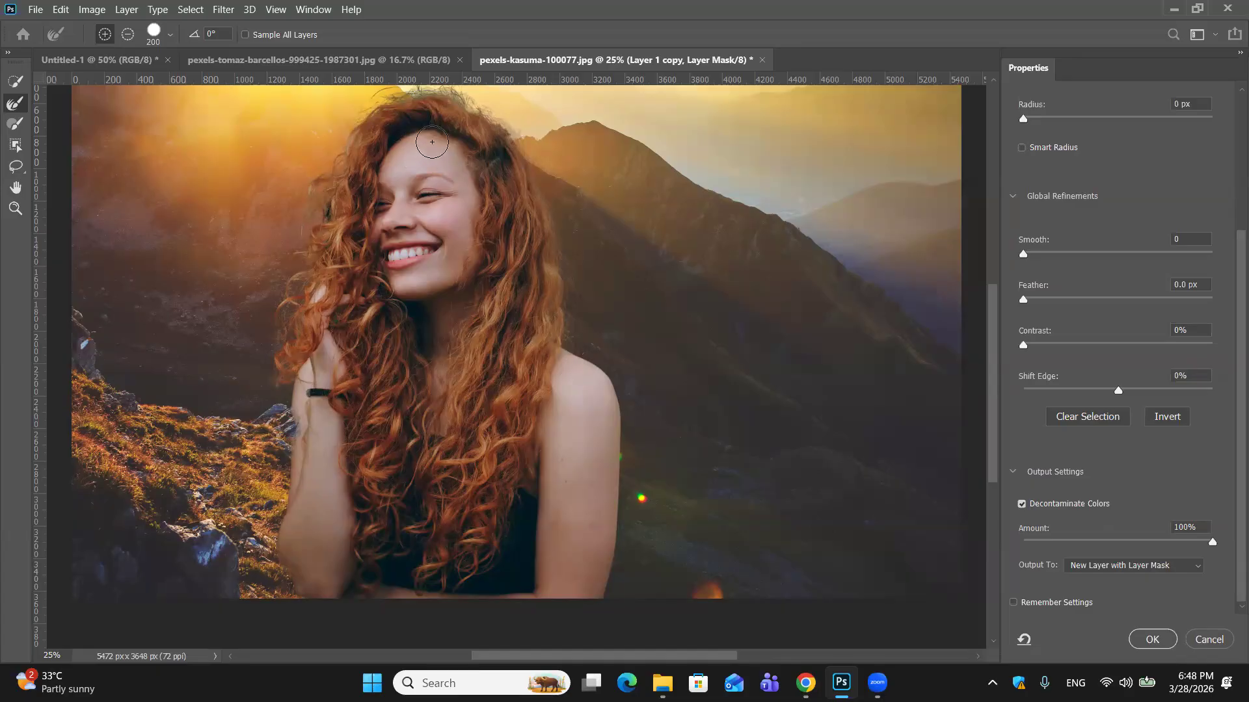
Compare the hair edges with Decontaminate Colors off and on, then apply it enabled, output to a New Layer with Layer Mask.
key(ctrl+minus)
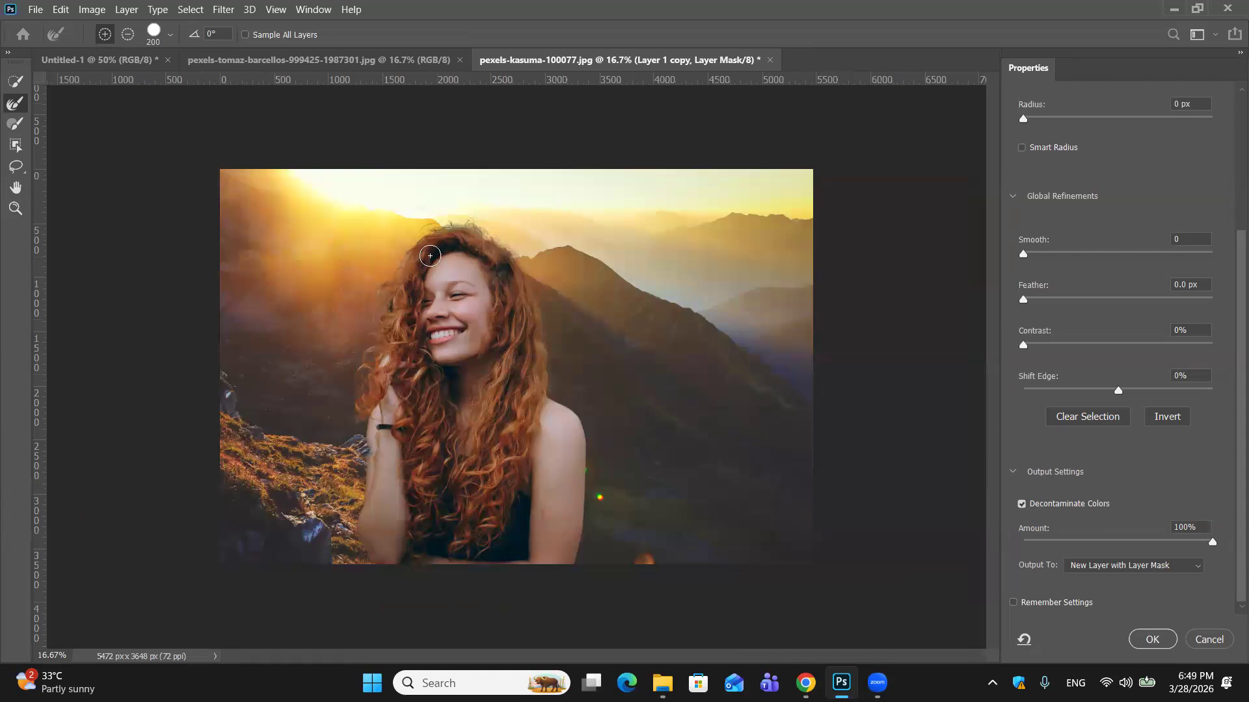
scroll(537, 413, up, 3)
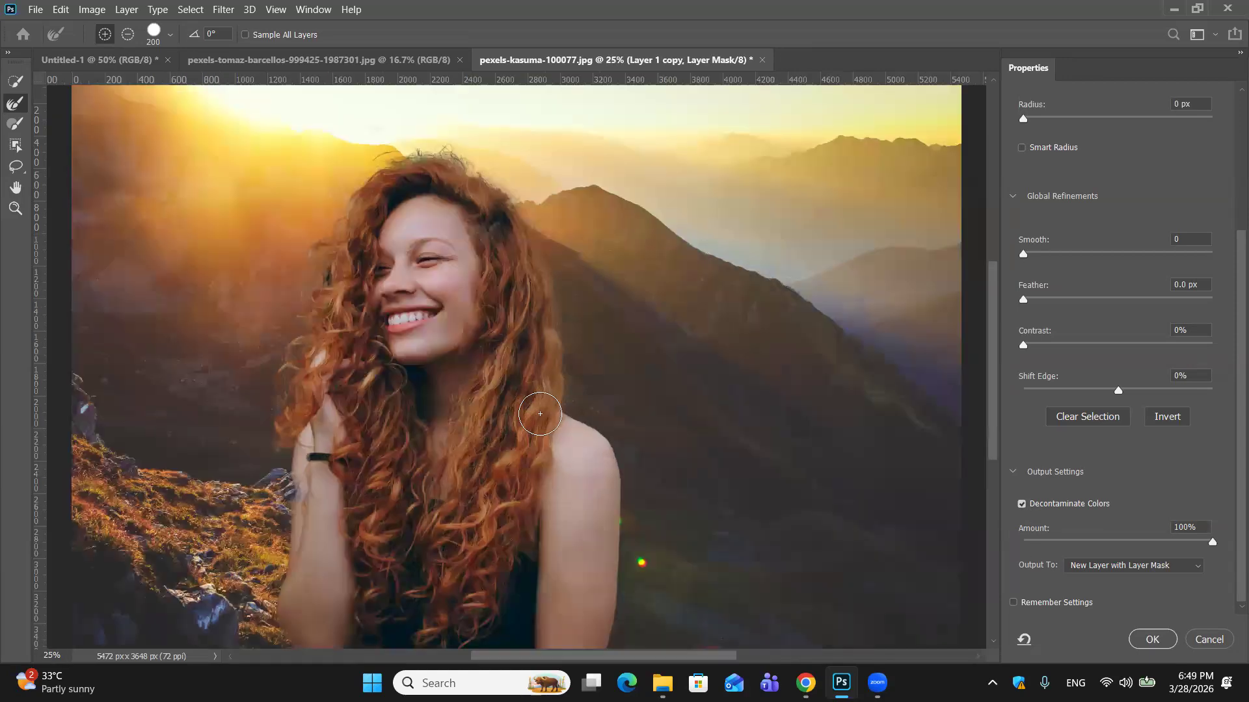
scroll(474, 411, up, 3)
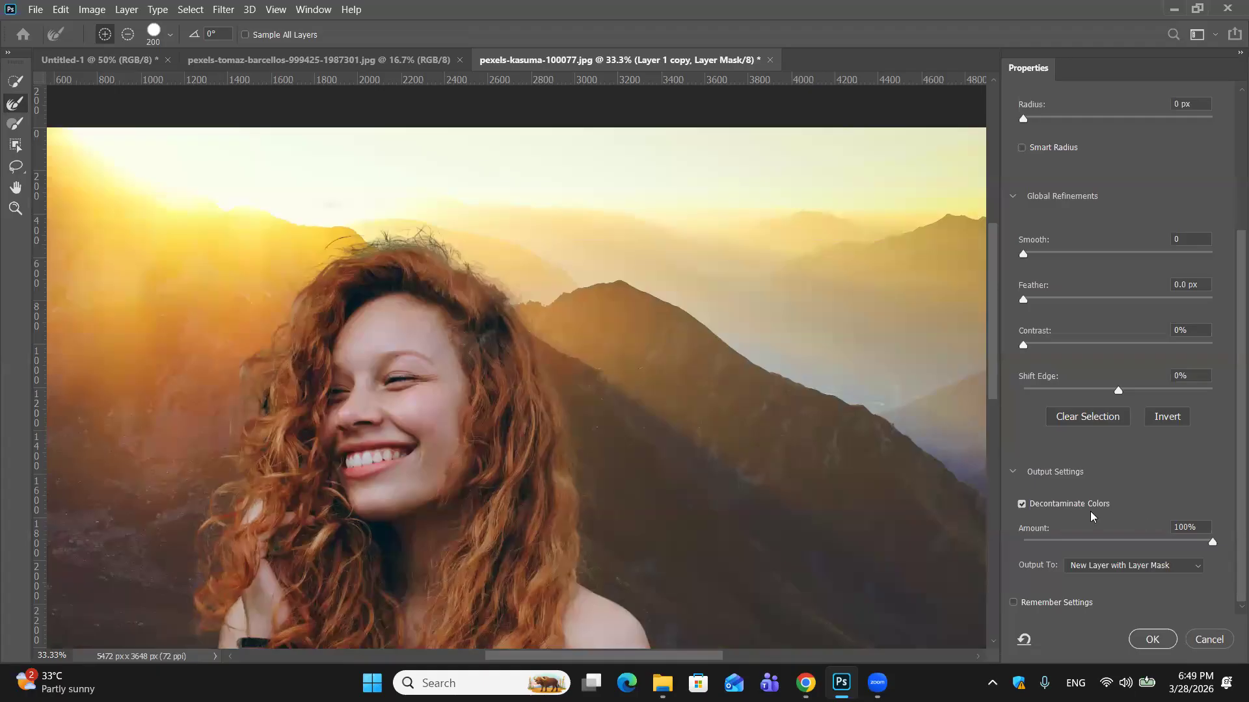
click(1024, 507)
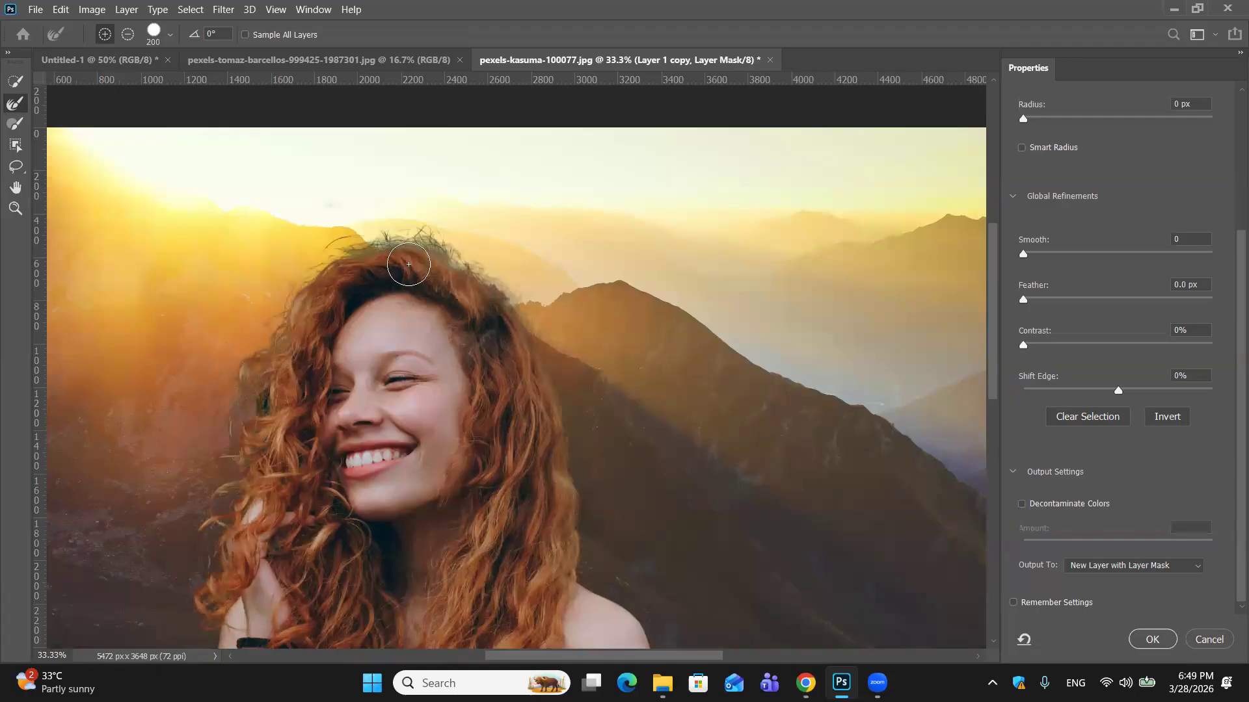
click(1022, 505)
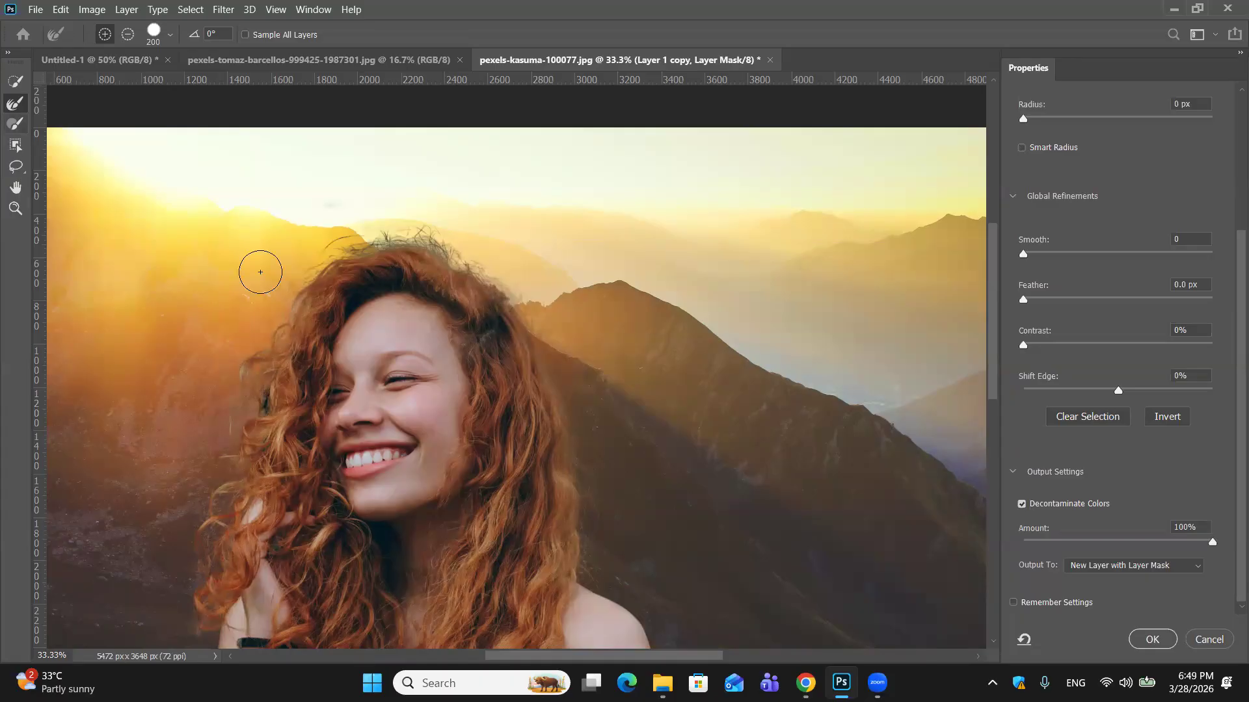
click(1166, 642)
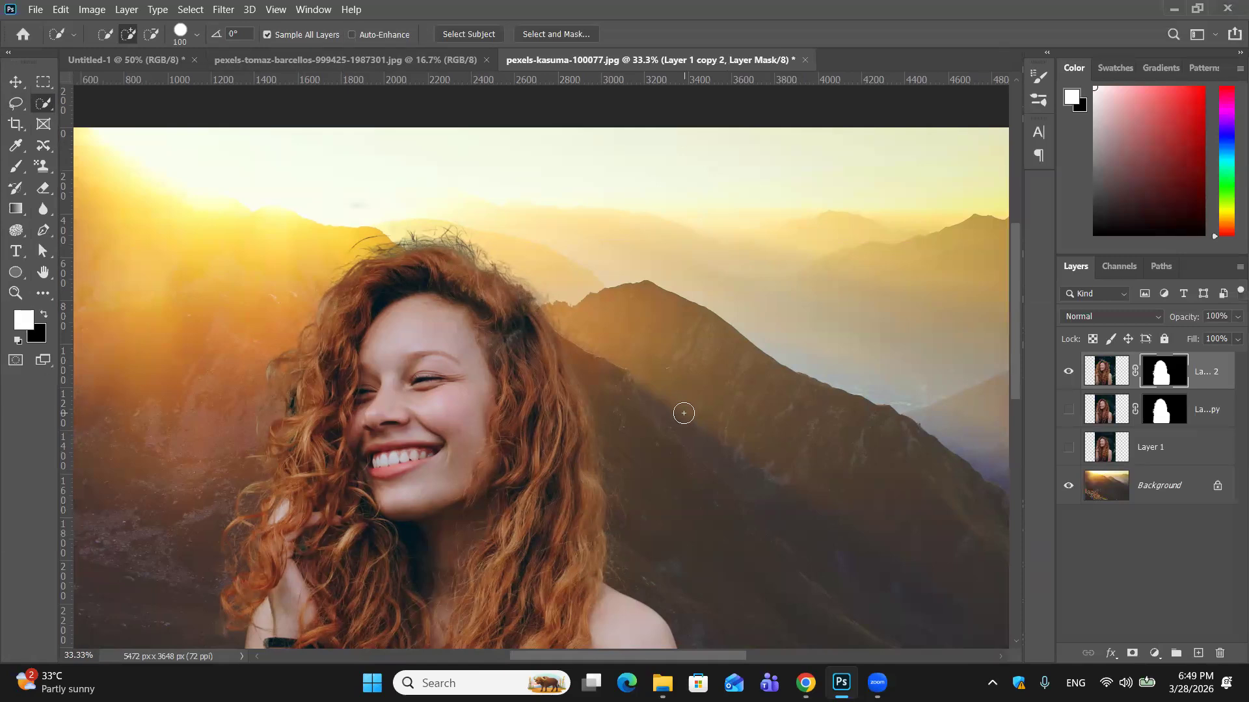
Show the first masked copy, hide the decontaminated copy above it, and make the first copy's image, not its mask, active.
click(1069, 409)
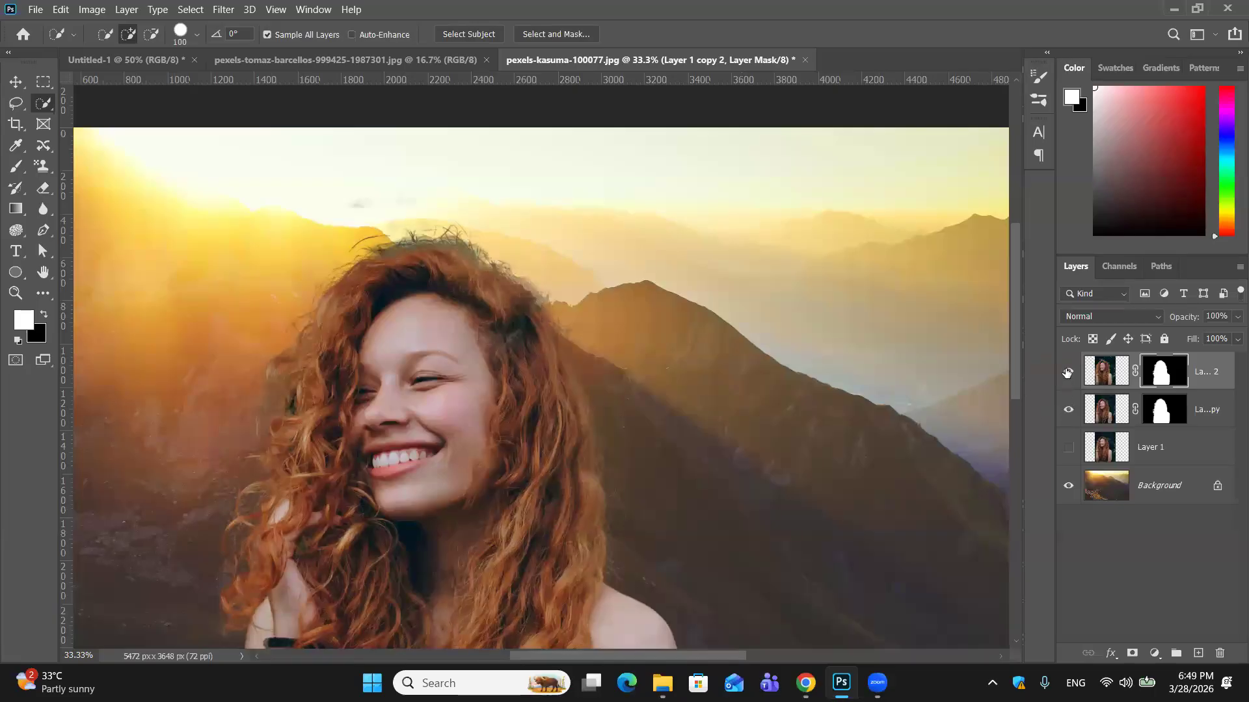
click(1067, 372)
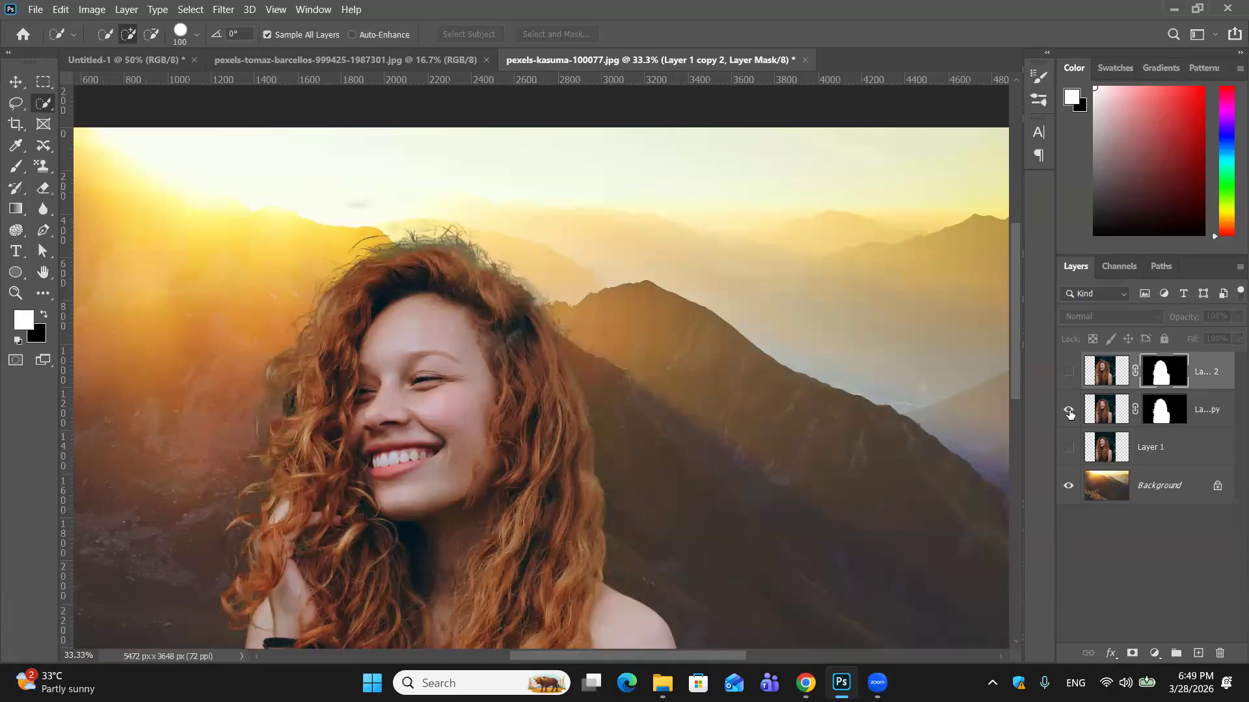
click(1153, 416)
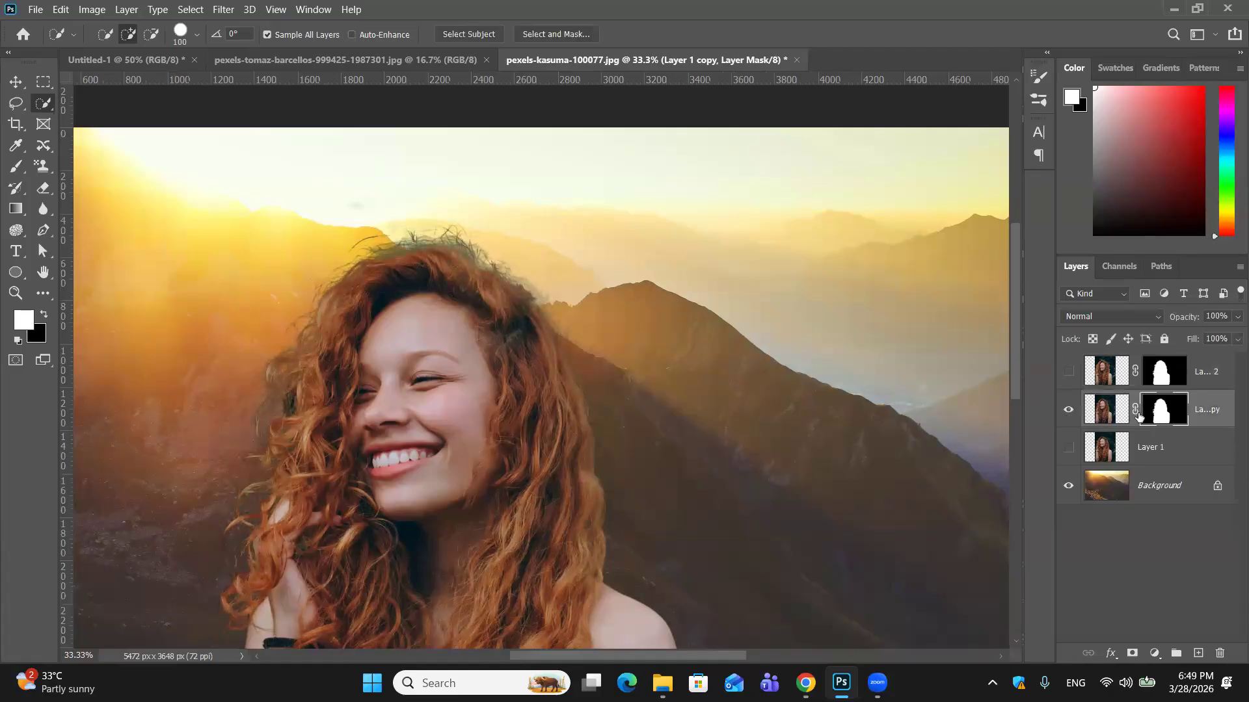
click(1068, 410)
click(1068, 410)
click(1095, 412)
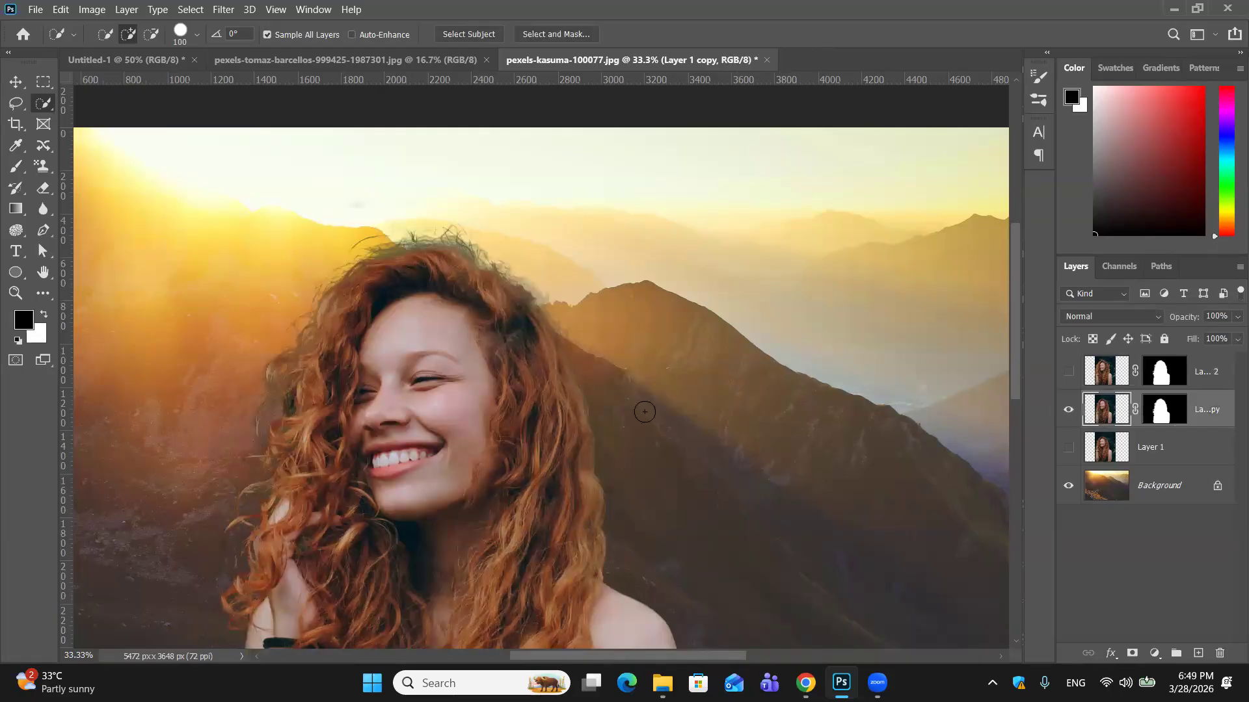
Compare the two masked copies by alternating their visibility, leaving the decontaminated copy shown and the first copy hidden.
click(1068, 409)
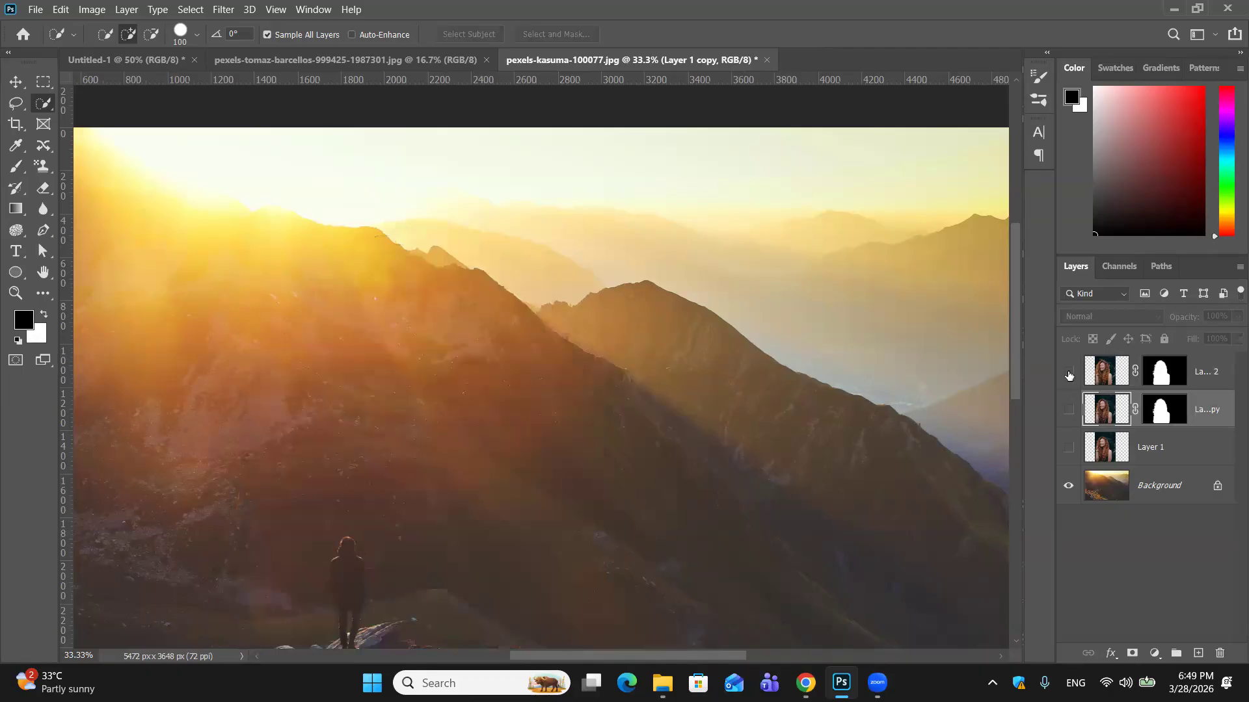
click(1069, 372)
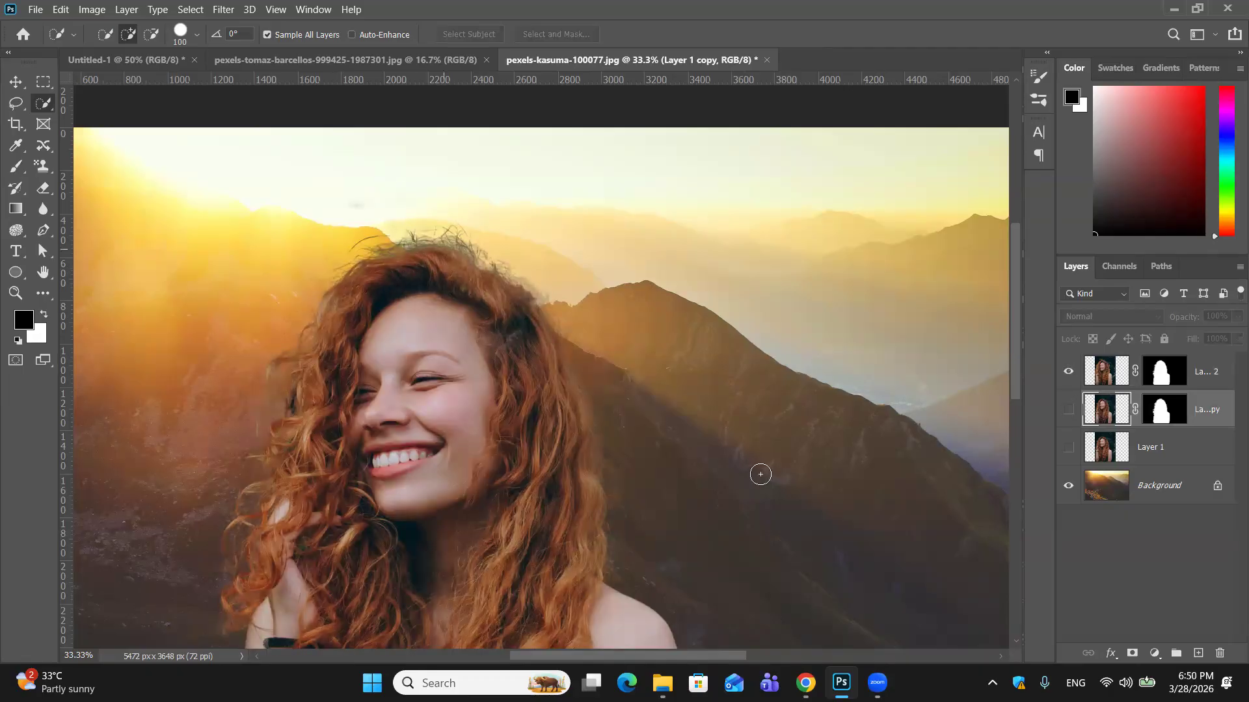
click(1068, 372)
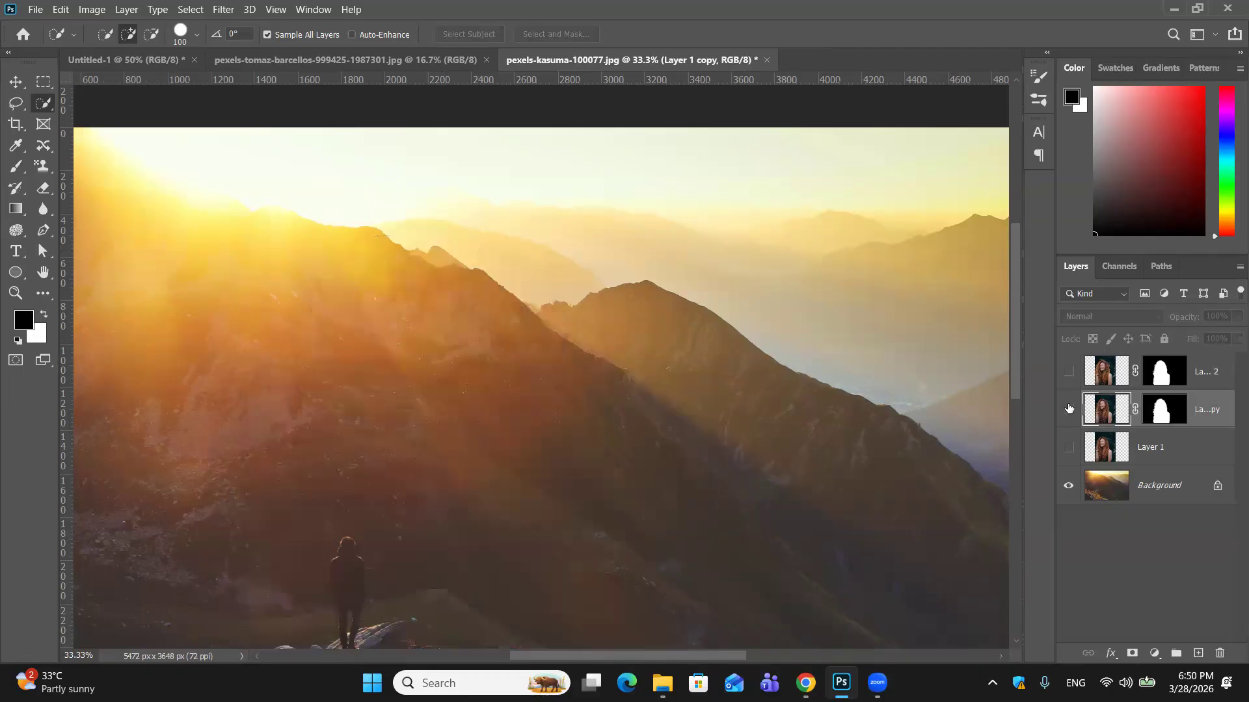
click(1069, 409)
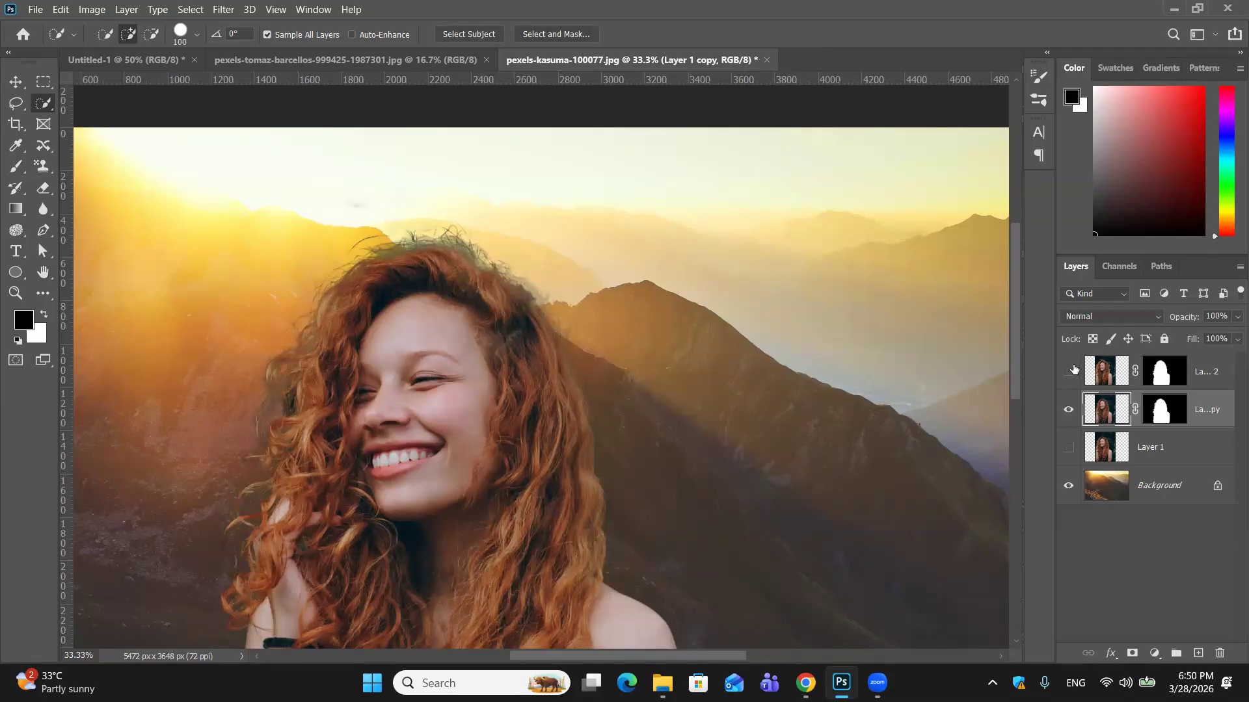
click(1069, 370)
click(1068, 409)
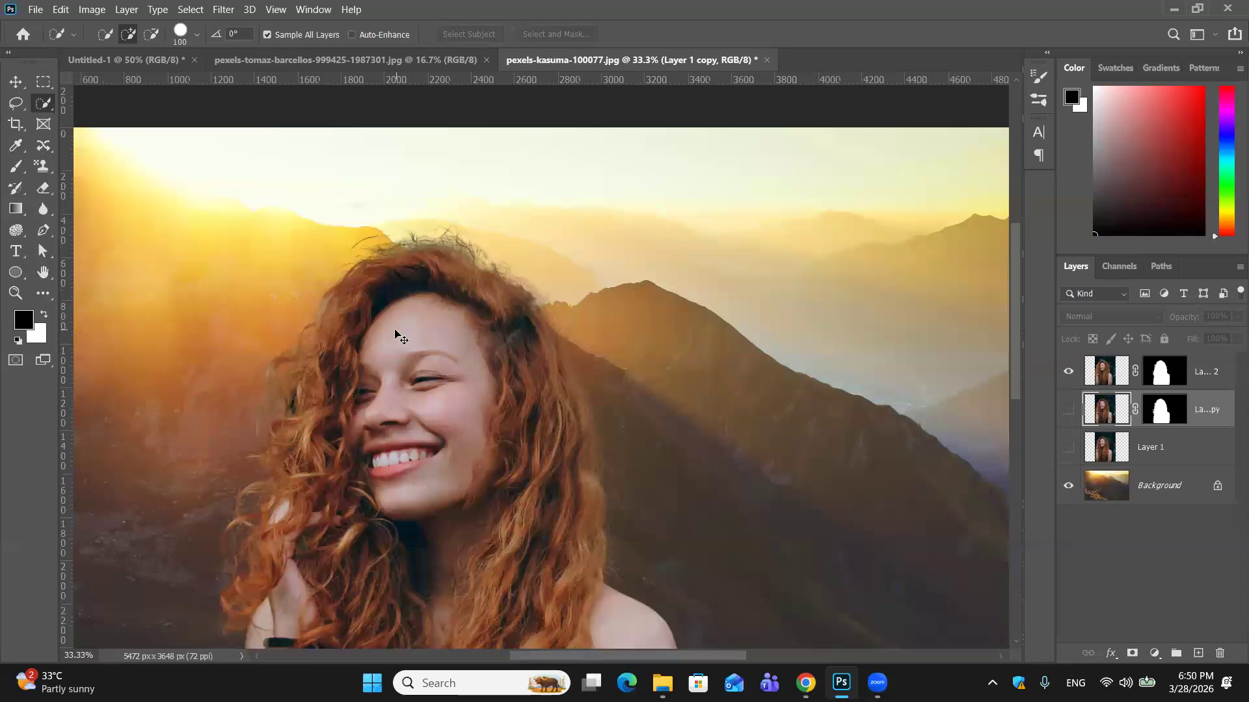
Disable and re-enable the decontaminated copy's layer mask to examine the recolored pixels around the hair.
scroll(395, 334, up, 1)
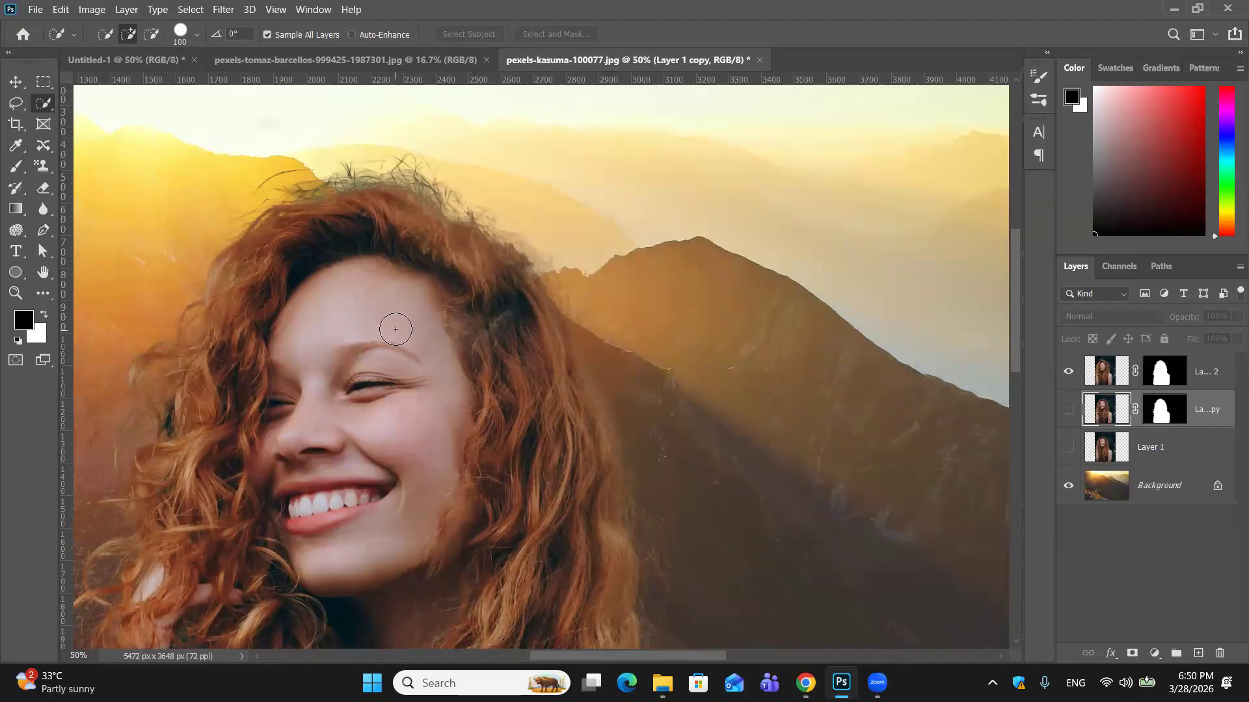
scroll(395, 329, down, 2)
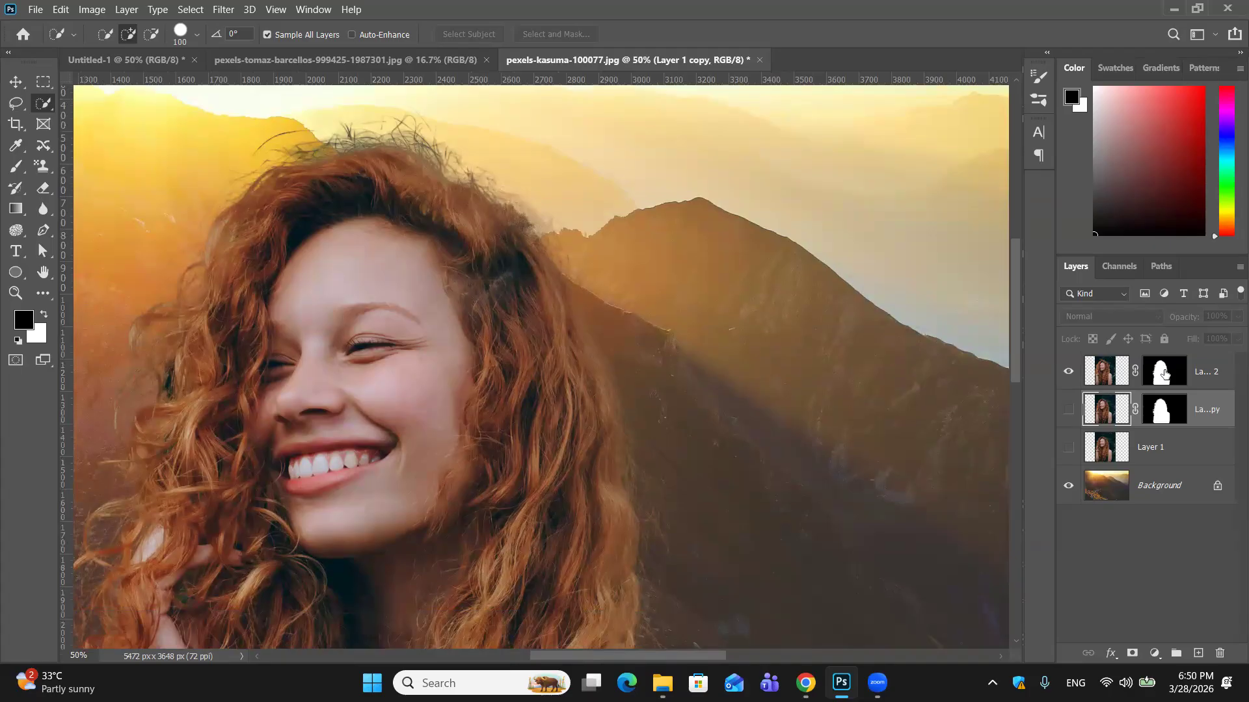
click(1139, 377)
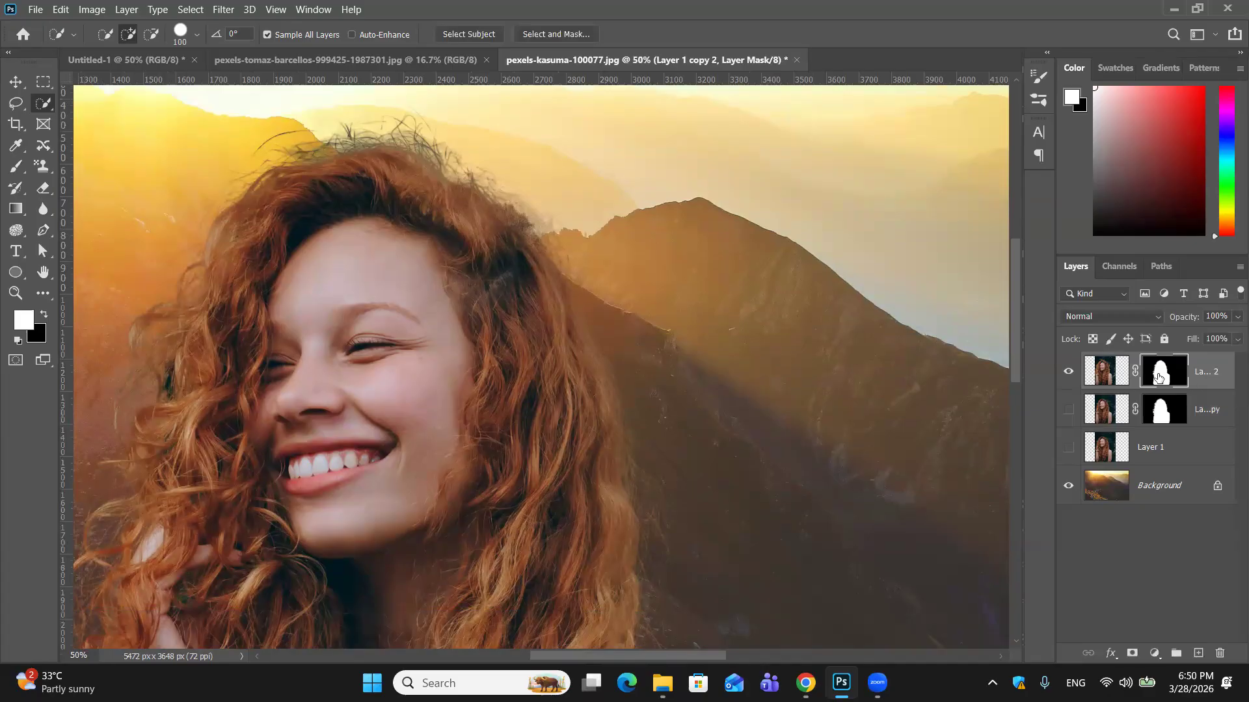
shift+click(1140, 377)
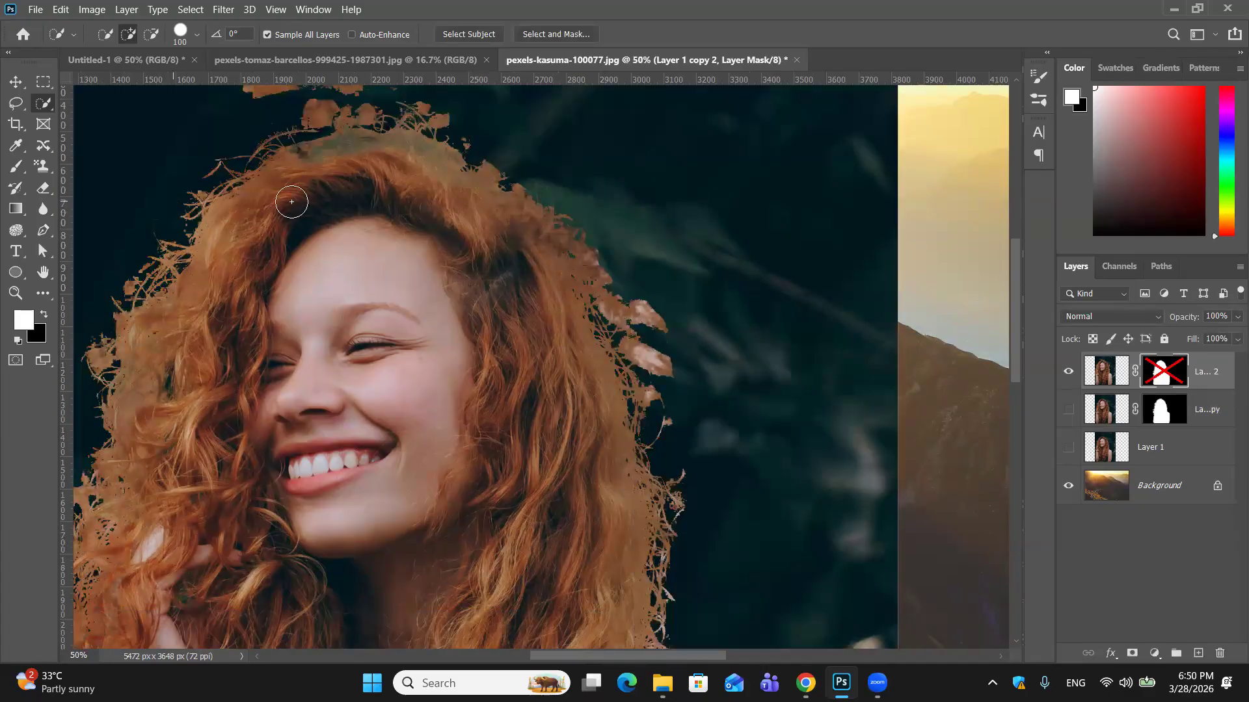
scroll(301, 223, up, 2)
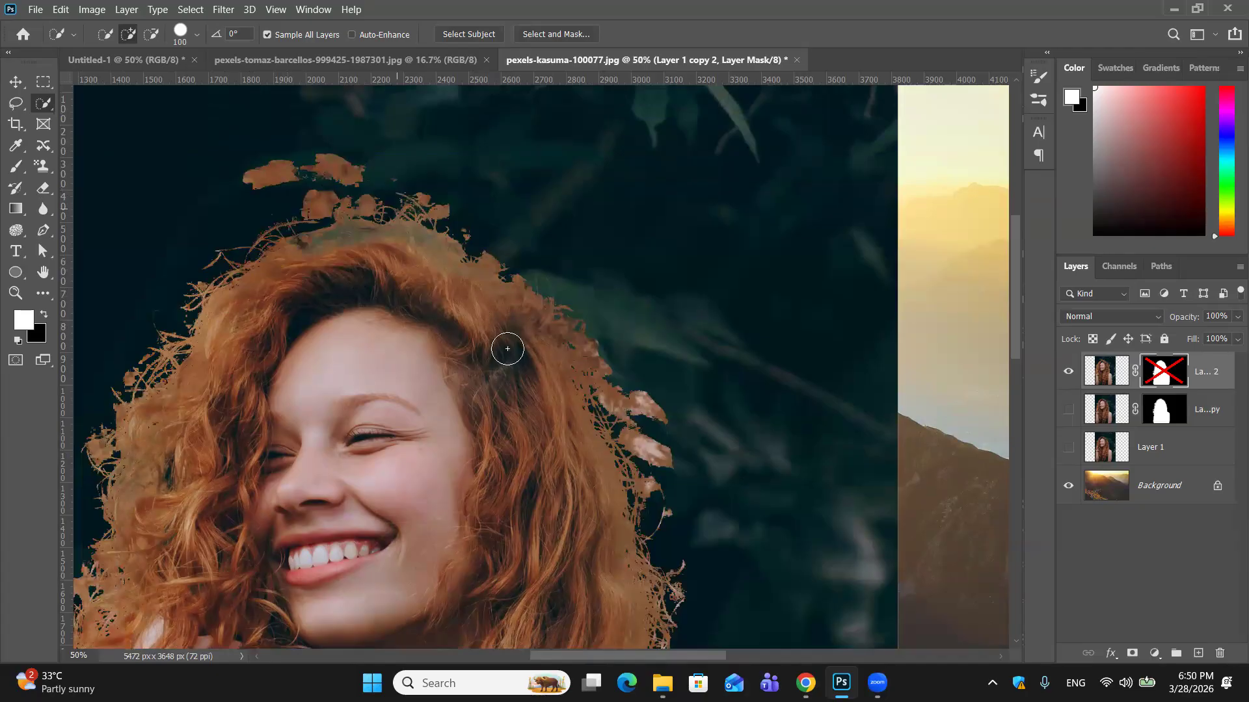
scroll(530, 412, down, 2)
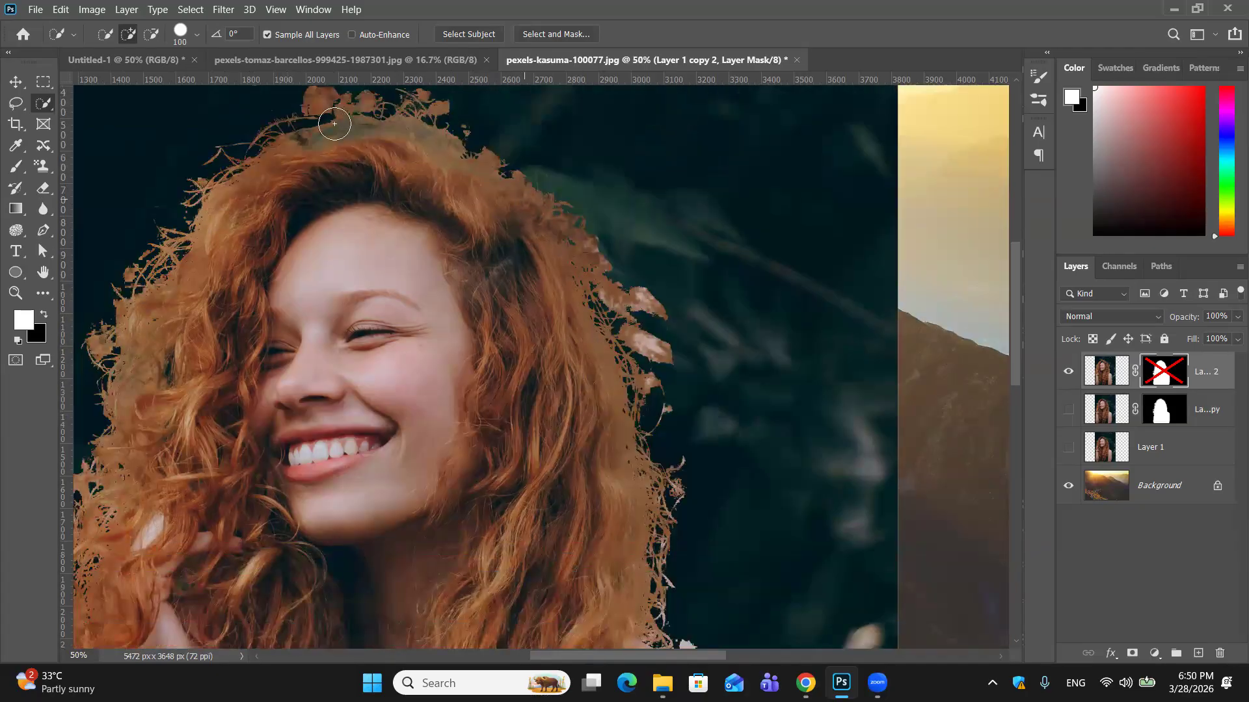
shift+click(1164, 372)
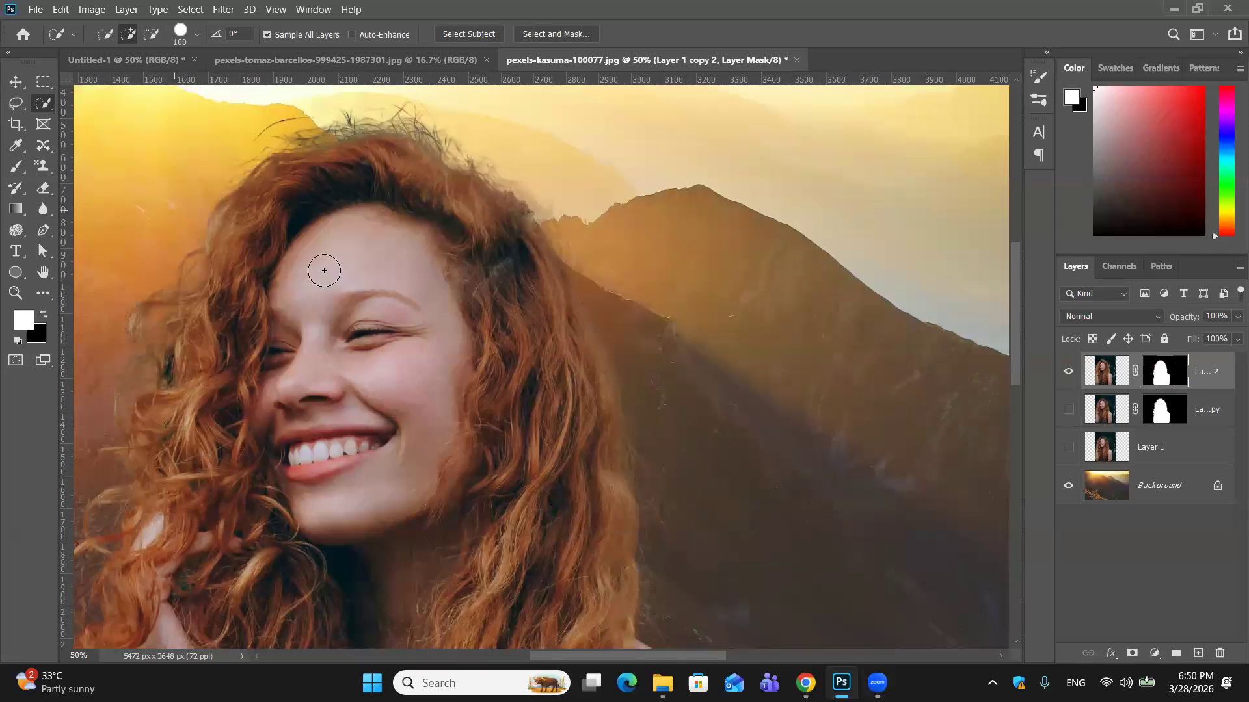
Set up the Brush tool with a soft round pressure tip, 36% flow and a 90 px size.
drag(324, 271, 375, 336)
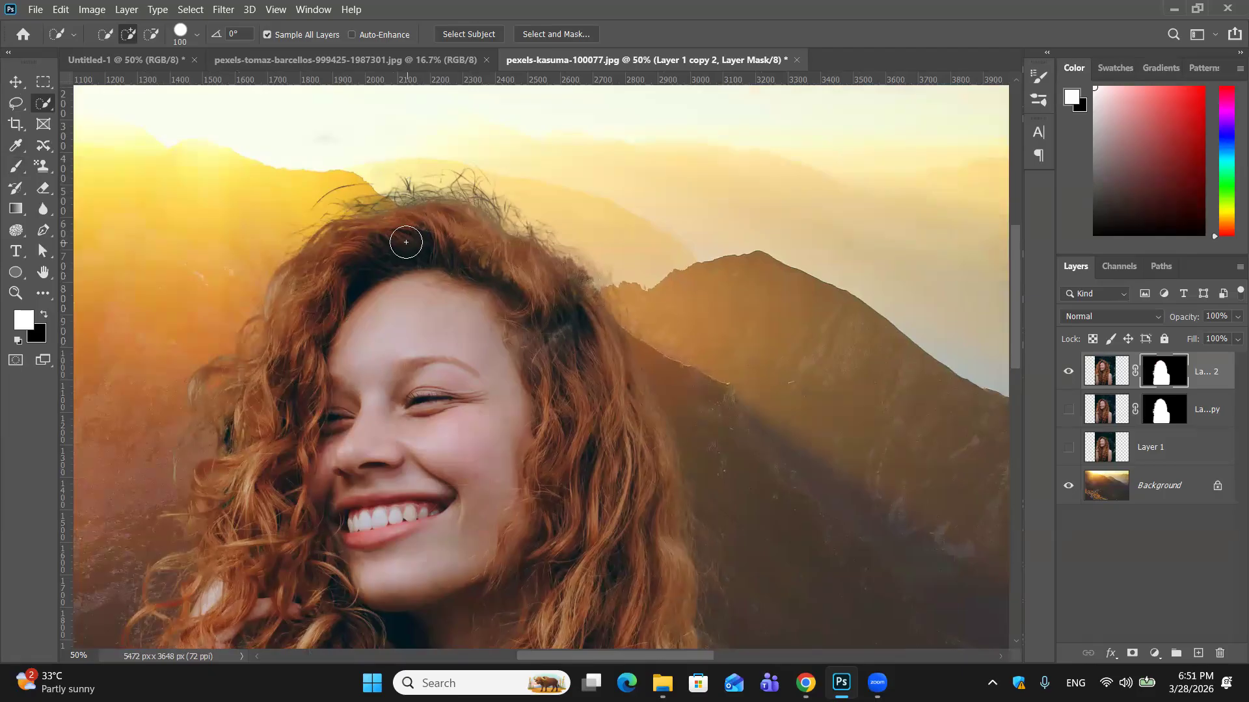
click(16, 166)
click(117, 35)
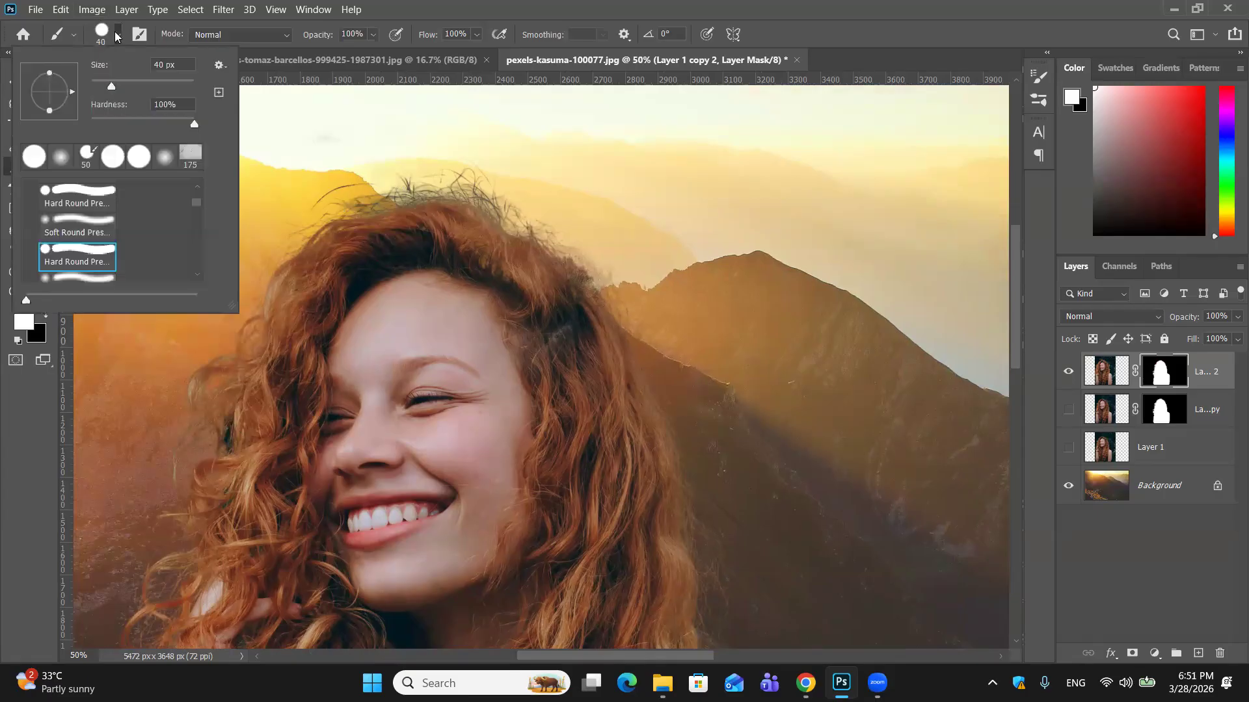
click(70, 220)
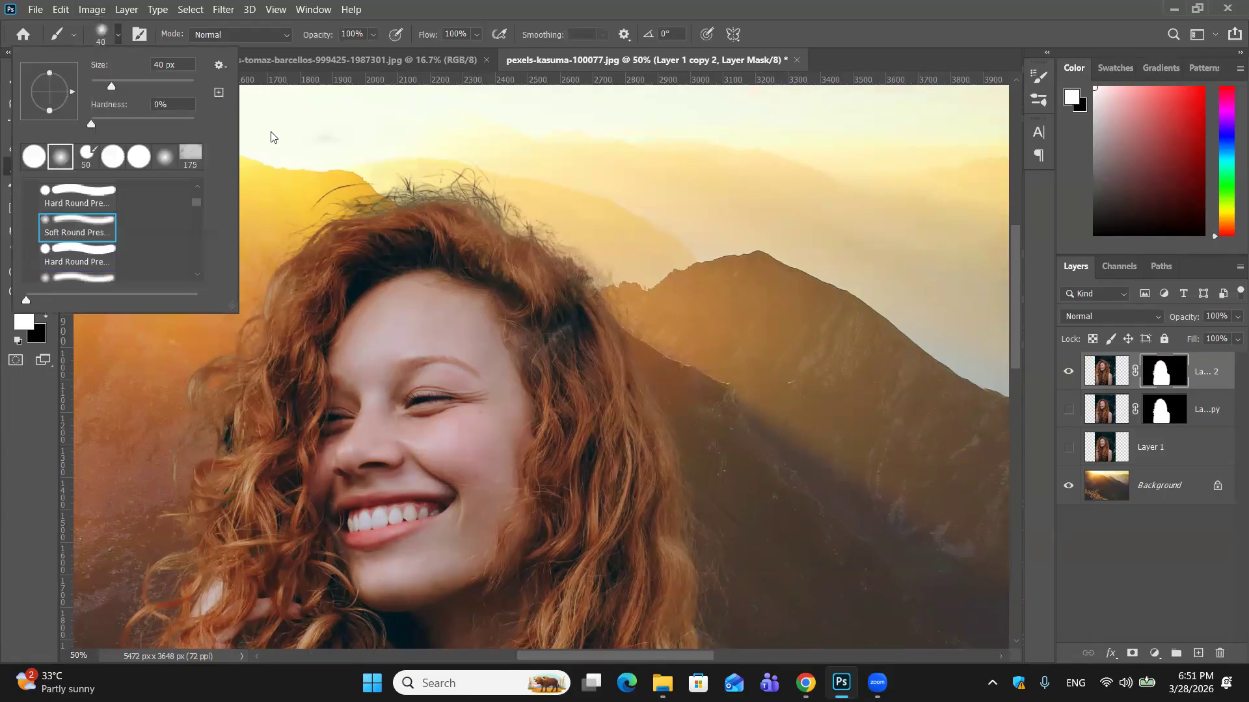
click(478, 36)
click(446, 53)
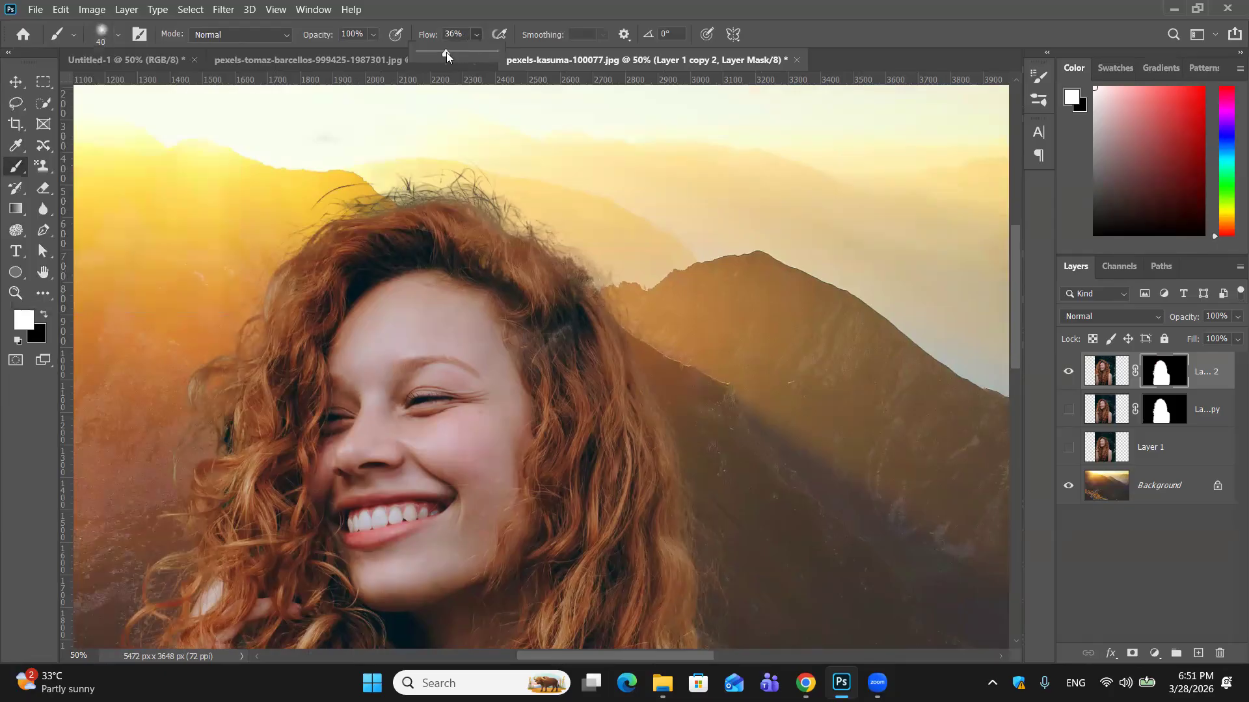
key(alt)
click(399, 219)
key(bracketright)
key(bracketright)
key(bracketright)
key(bracketright)
key(bracketright)
Try a brush stroke on the decontaminated copy's mask along the crown of the hair, and undo it.
mouse_move(454, 195)
mouse_down()
mouse_move(465, 189)
mouse_move(507, 232)
mouse_move(492, 230)
mouse_up()
key(ctrl+z)
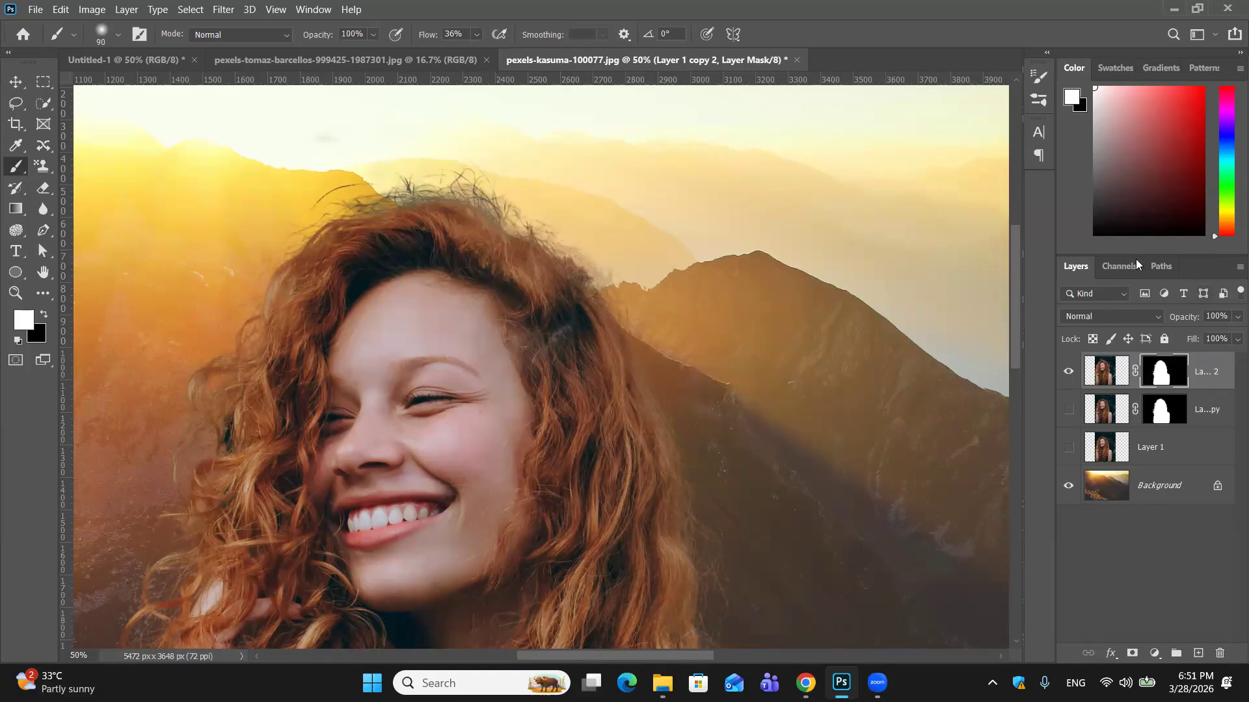
Make the decontaminated copy's image active instead of its mask, and try a black stroke along the crown, undoing it.
click(1114, 368)
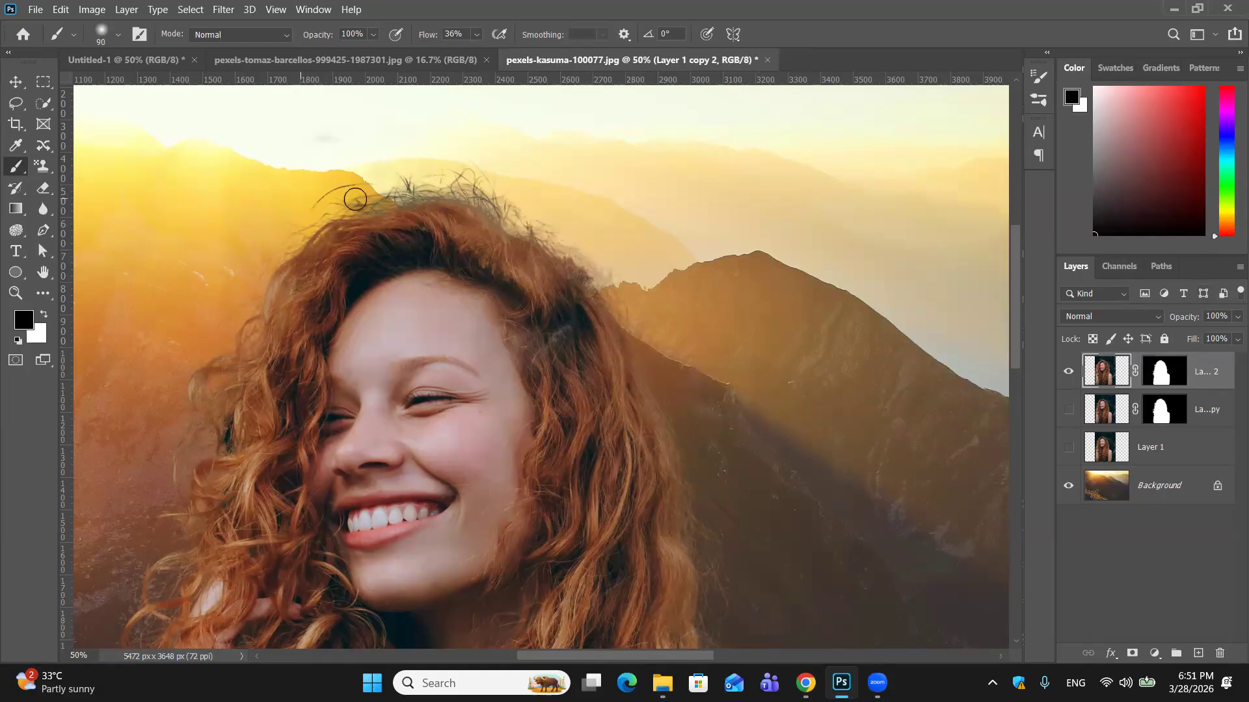
mouse_move(394, 203)
mouse_down()
mouse_move(492, 189)
mouse_move(466, 195)
mouse_move(503, 244)
mouse_move(474, 215)
mouse_up()
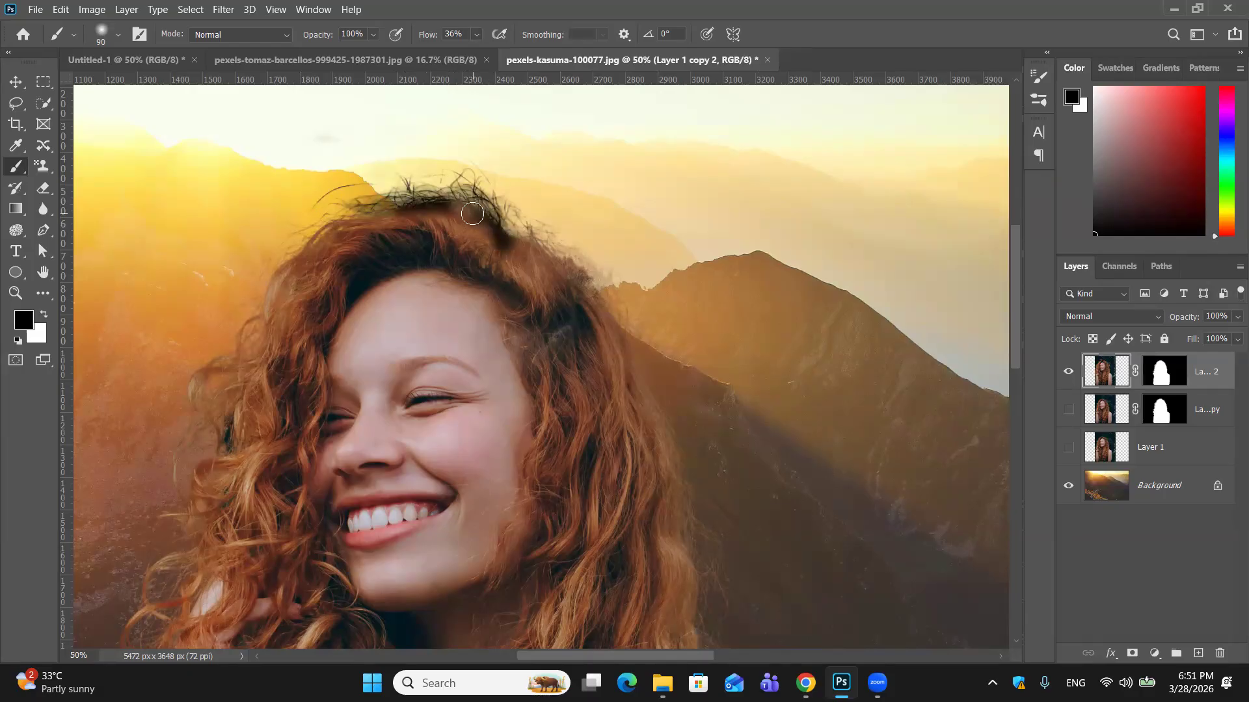
key(ctrl+z)
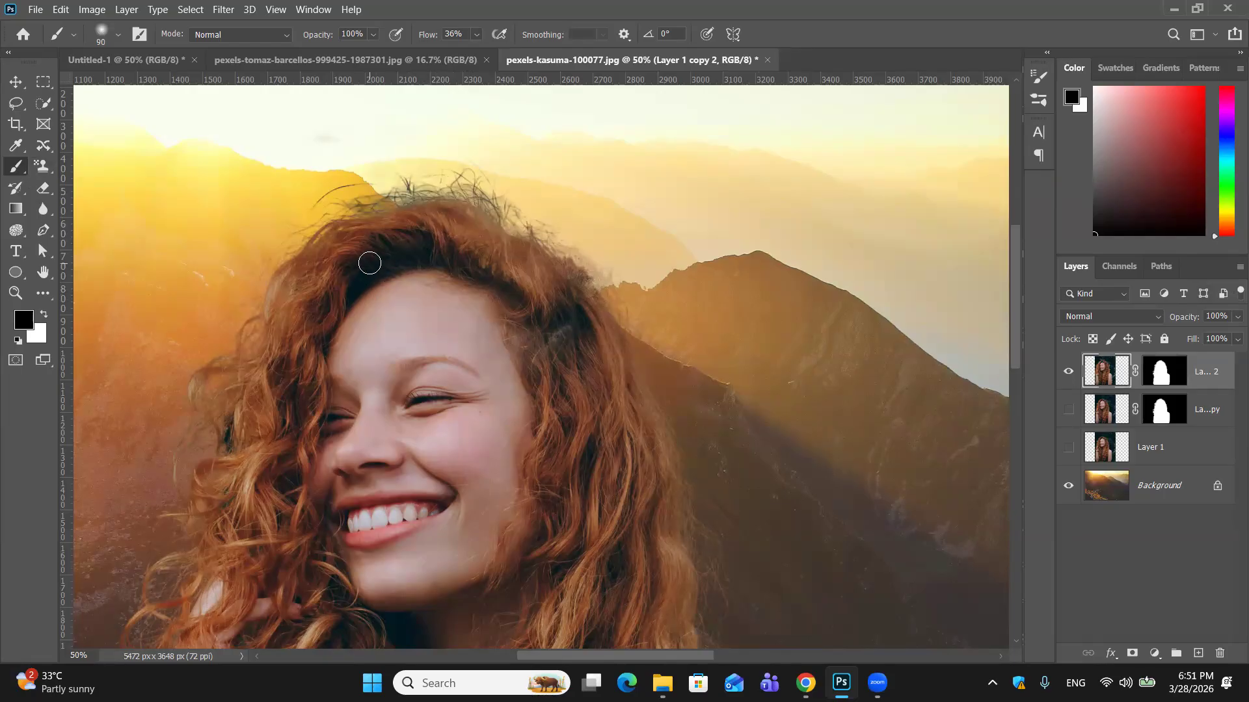
Sample reddish brown from the hair near the crown and paint it over the discolored outer edges of the hair.
alt+click(408, 211)
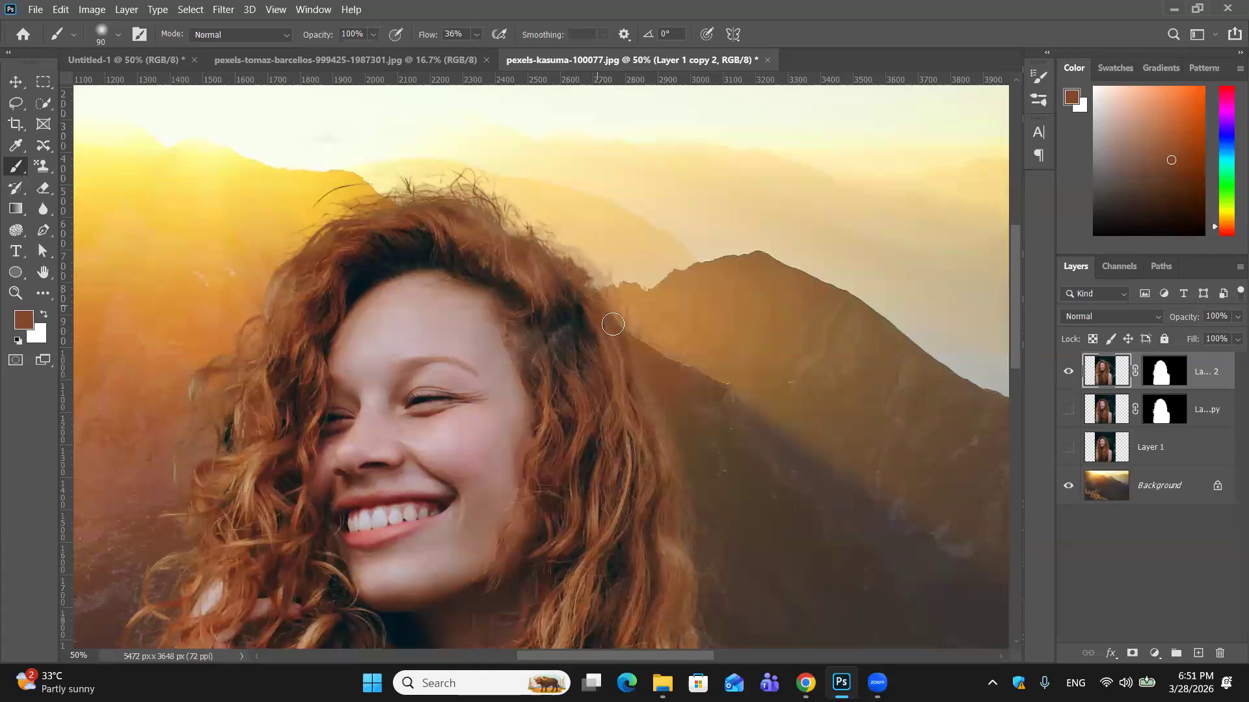
mouse_move(232, 433)
mouse_down()
mouse_move(229, 459)
mouse_move(223, 422)
mouse_up()
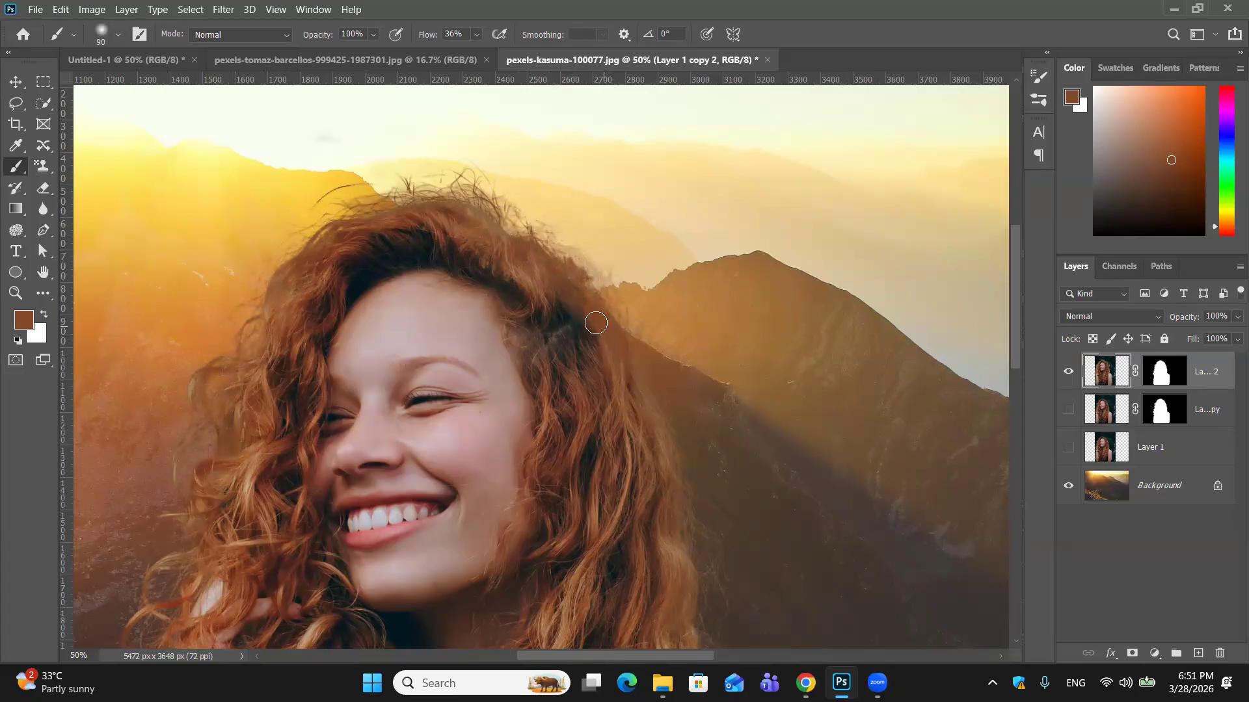
scroll(249, 381, down, 5)
mouse_move(248, 381)
mouse_down()
mouse_move(238, 367)
mouse_move(260, 396)
mouse_up()
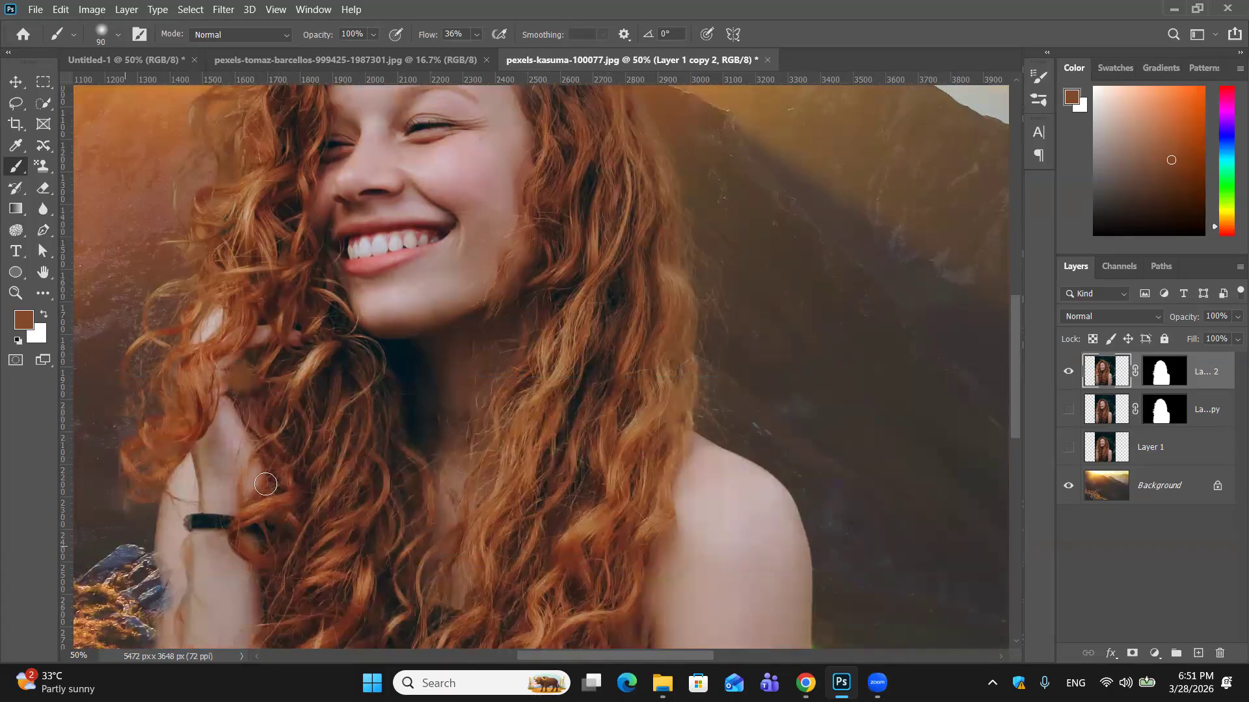
Lower the brush flow to 9% and enlarge the brush to 175 px for softer tinting of the lower hair.
scroll(312, 481, down, 3)
scroll(318, 470, down, 4)
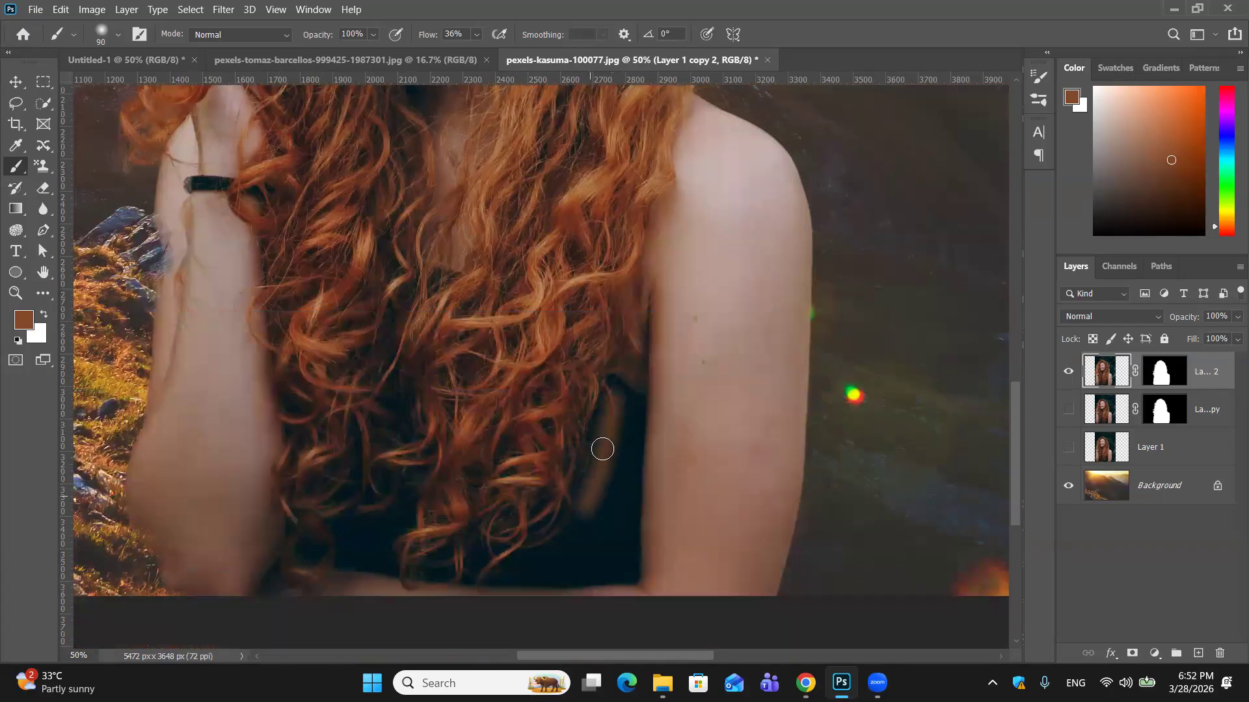
click(476, 34)
drag(484, 52, 465, 52)
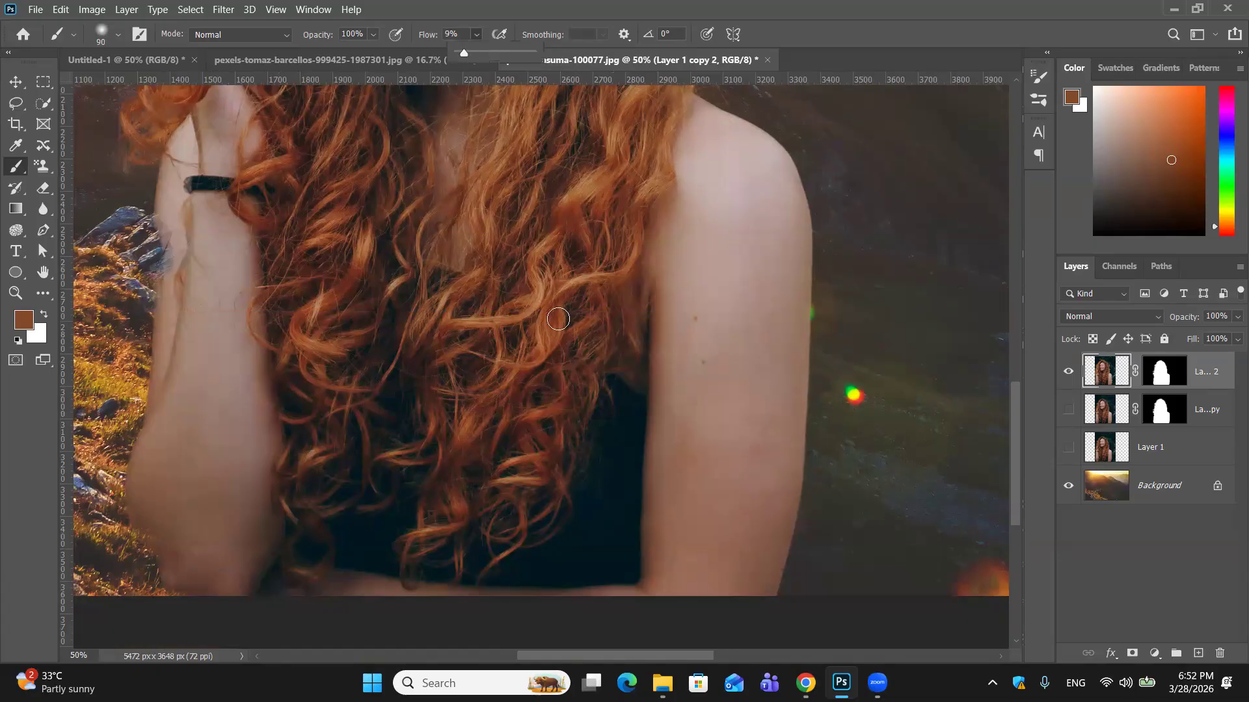
key(bracketright)
key(bracketright)
key(bracketright)
key(bracketright)
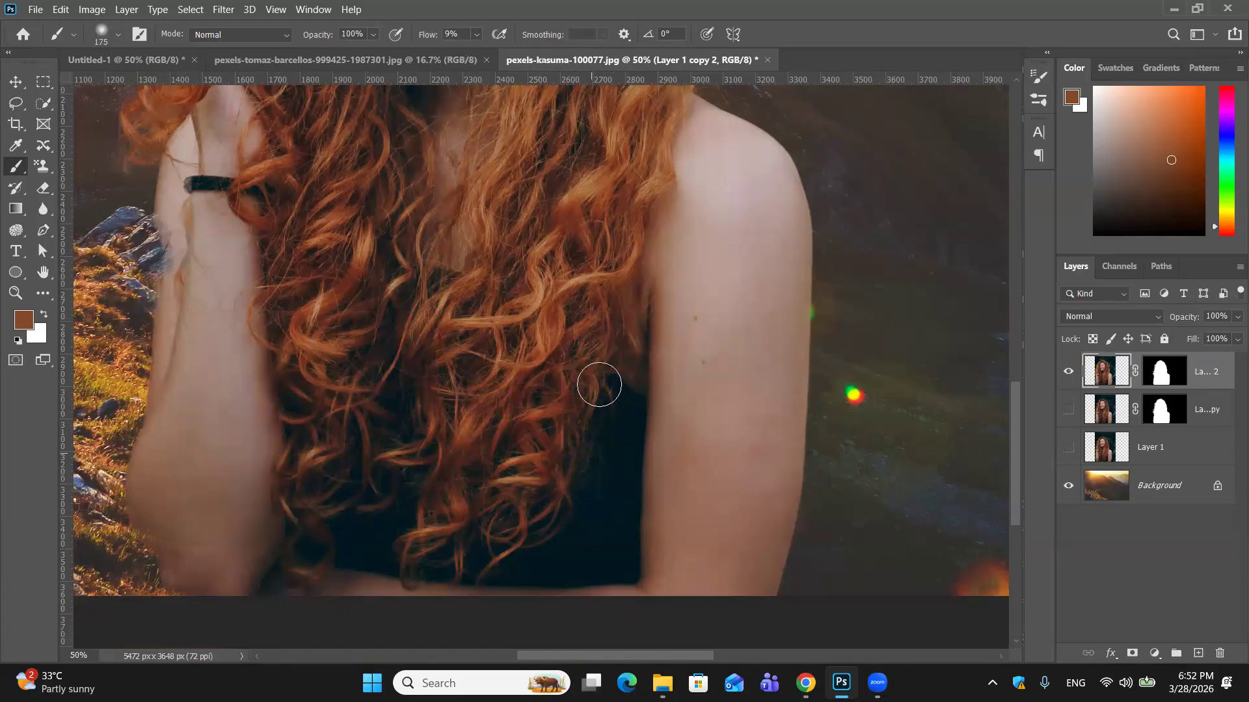
Compare the finished composite with the original portrait by swapping the visibility of Layer 1 and the decontaminated copy.
scroll(551, 354, up, 9)
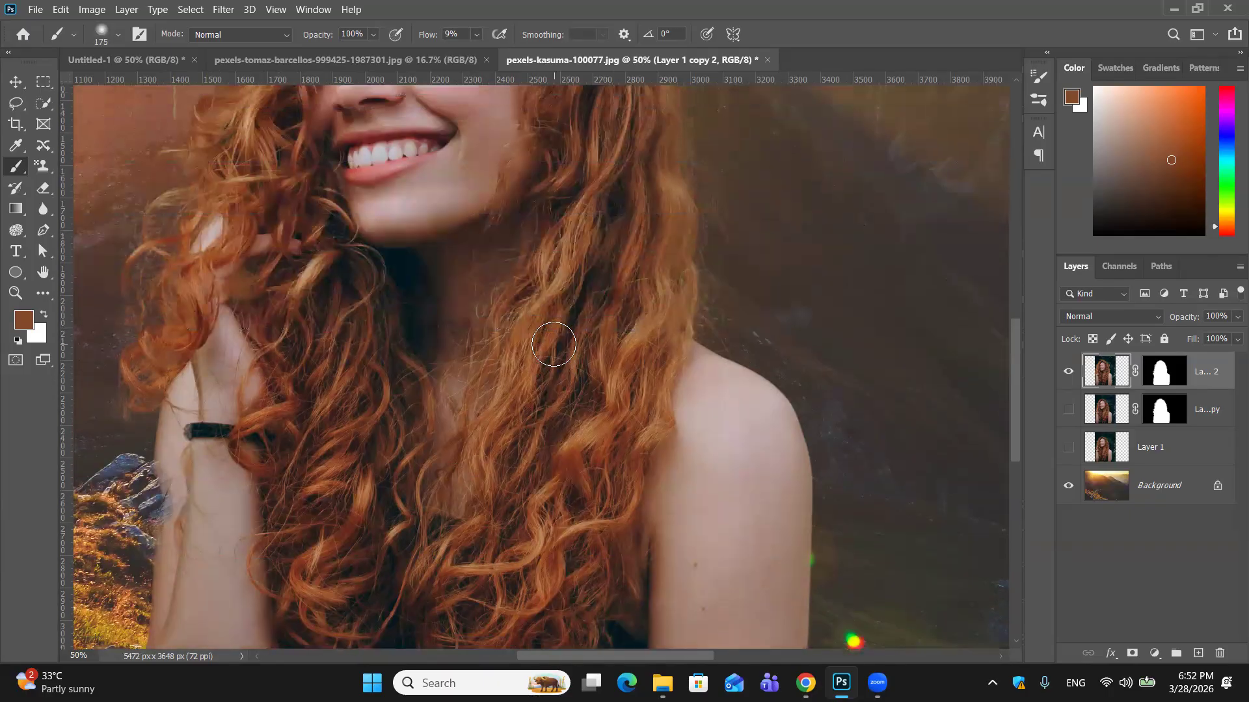
scroll(553, 344, up, 3)
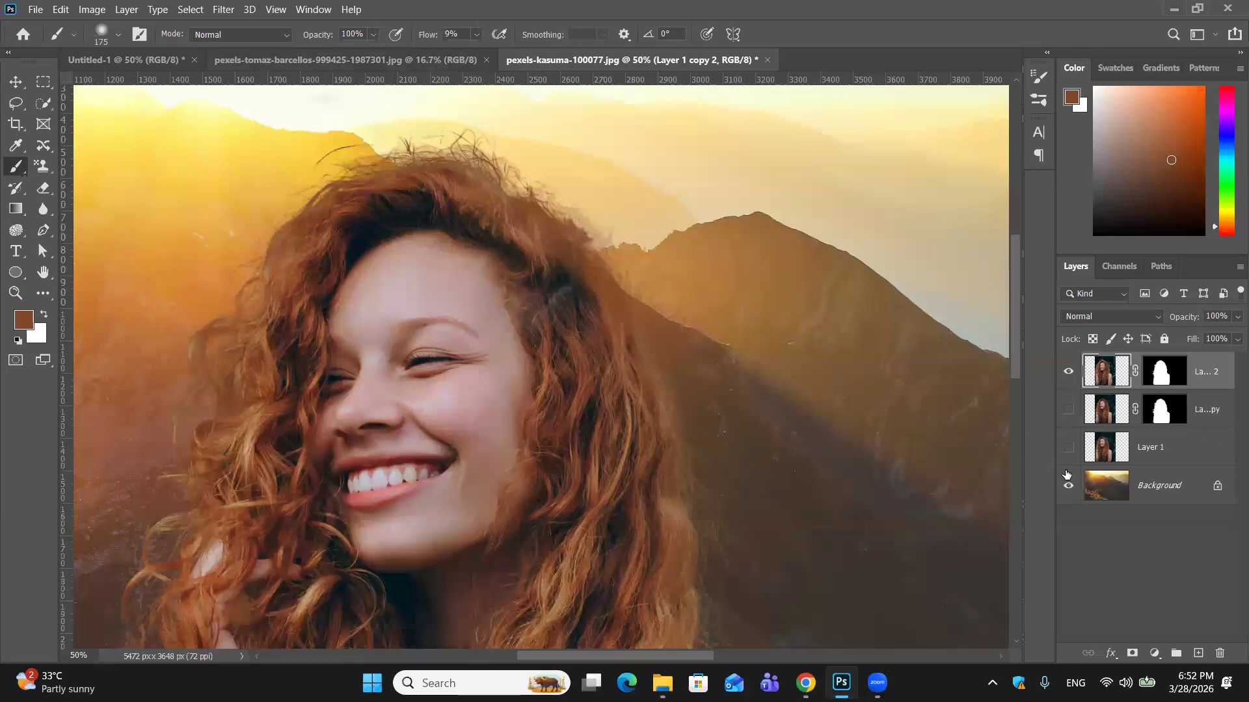
key(ctrl+minus)
key(ctrl+minus)
key(ctrl+minus)
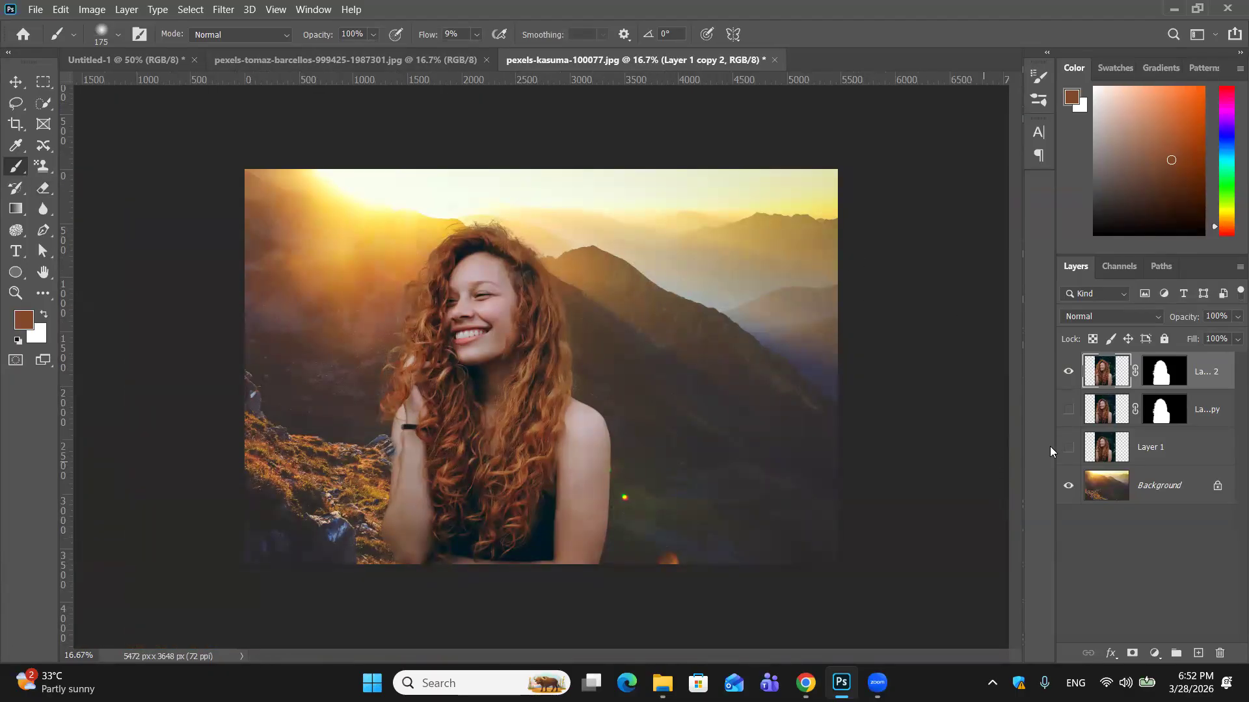
click(1068, 448)
click(1068, 372)
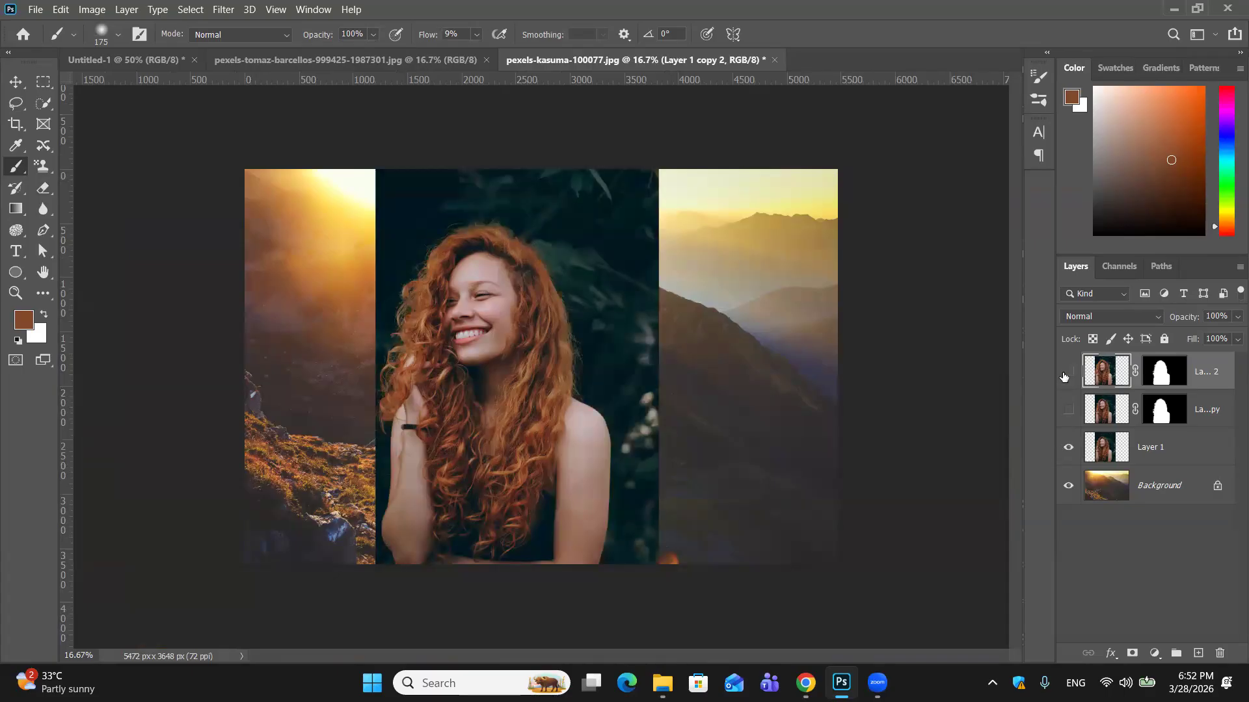
click(1068, 447)
click(1067, 372)
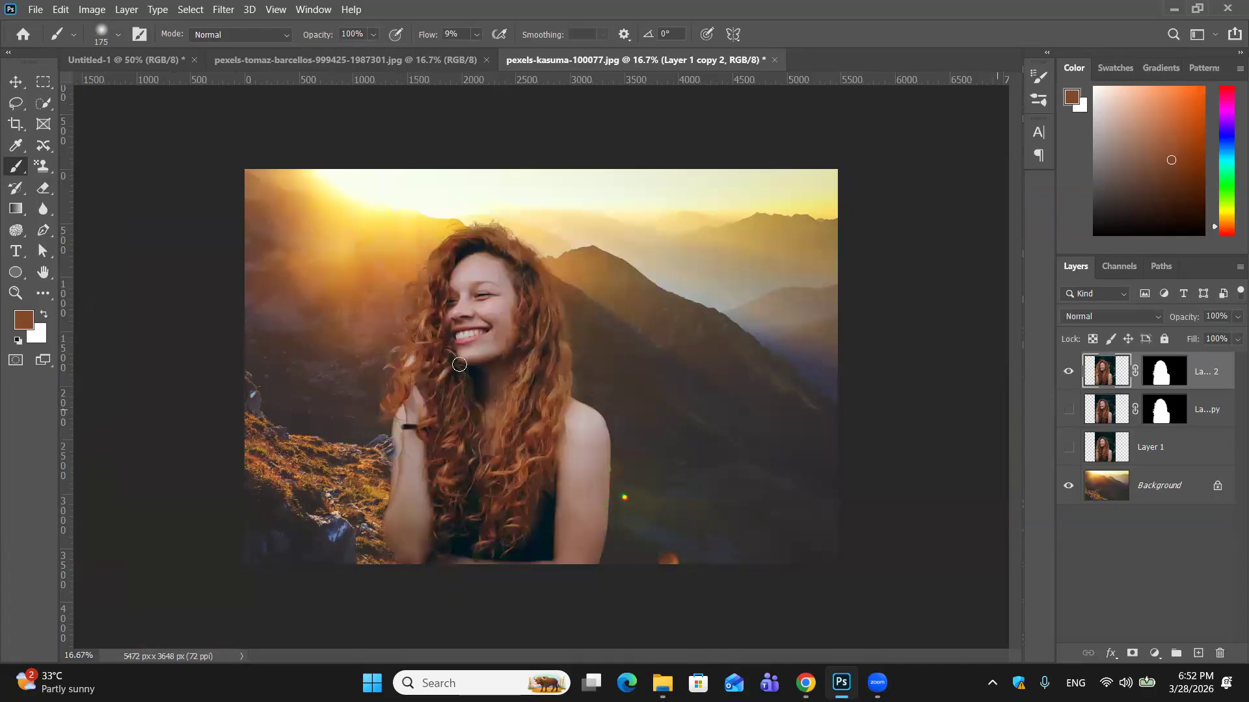
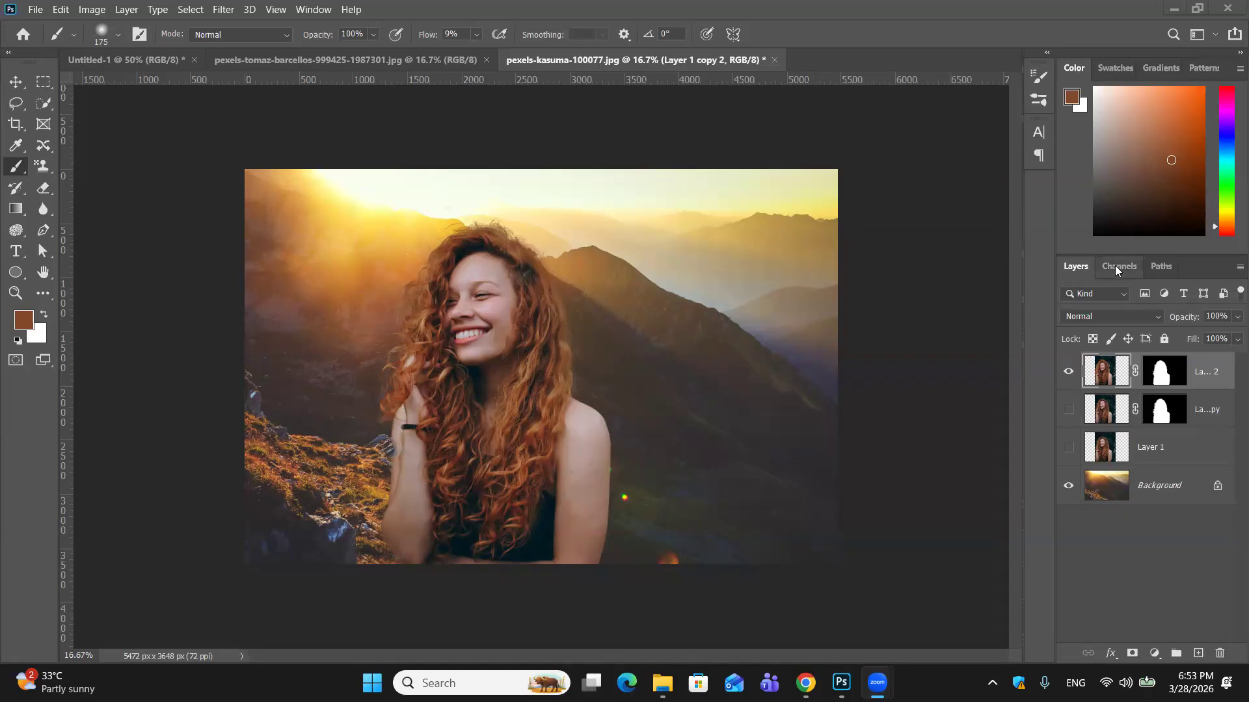
Close the sunset landscape composite and the portrait photo, and select the top text layer in Untitled-1.
click(774, 60)
click(672, 268)
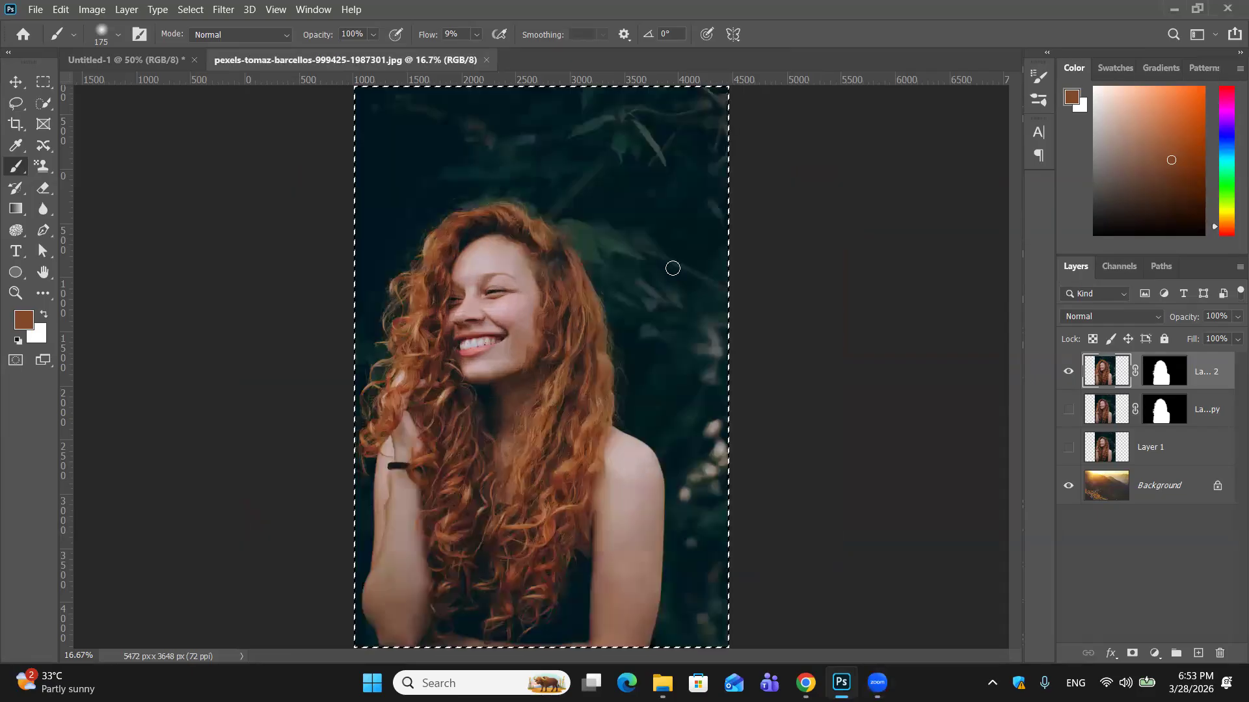
click(486, 60)
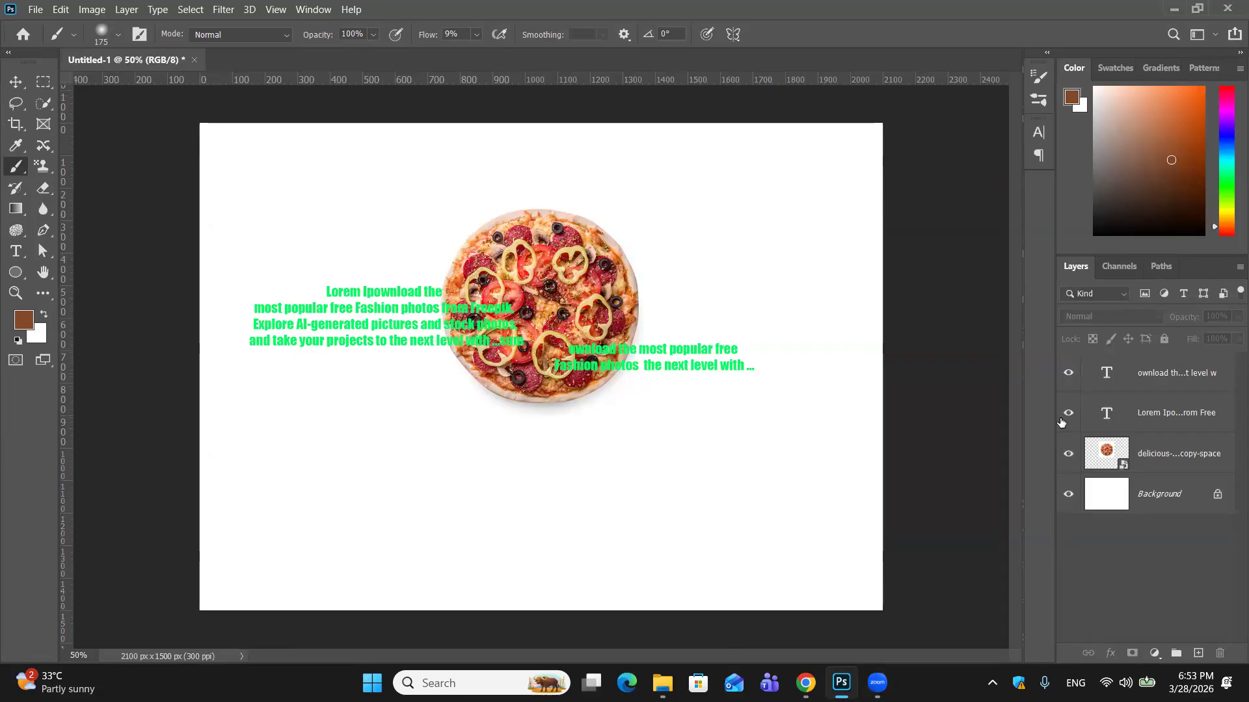
click(1165, 376)
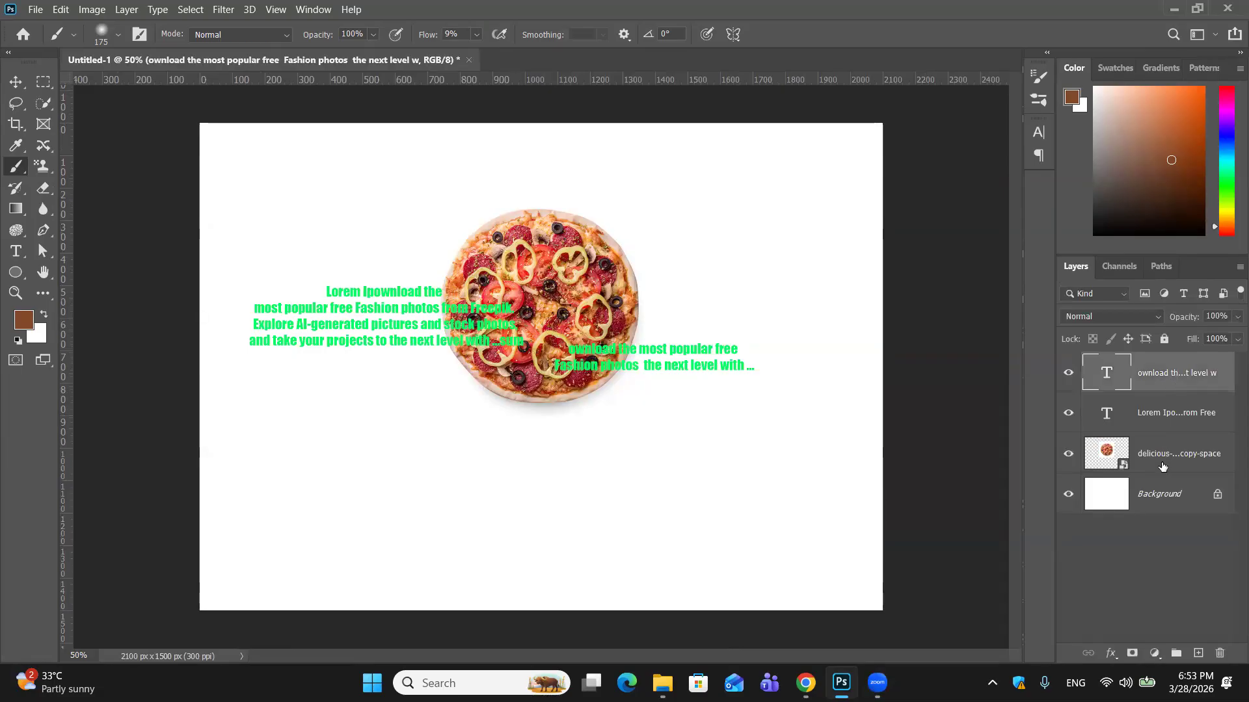
Delete both text layers and the pizza layer from Untitled-1.
shift+click(1163, 467)
key(Delete)
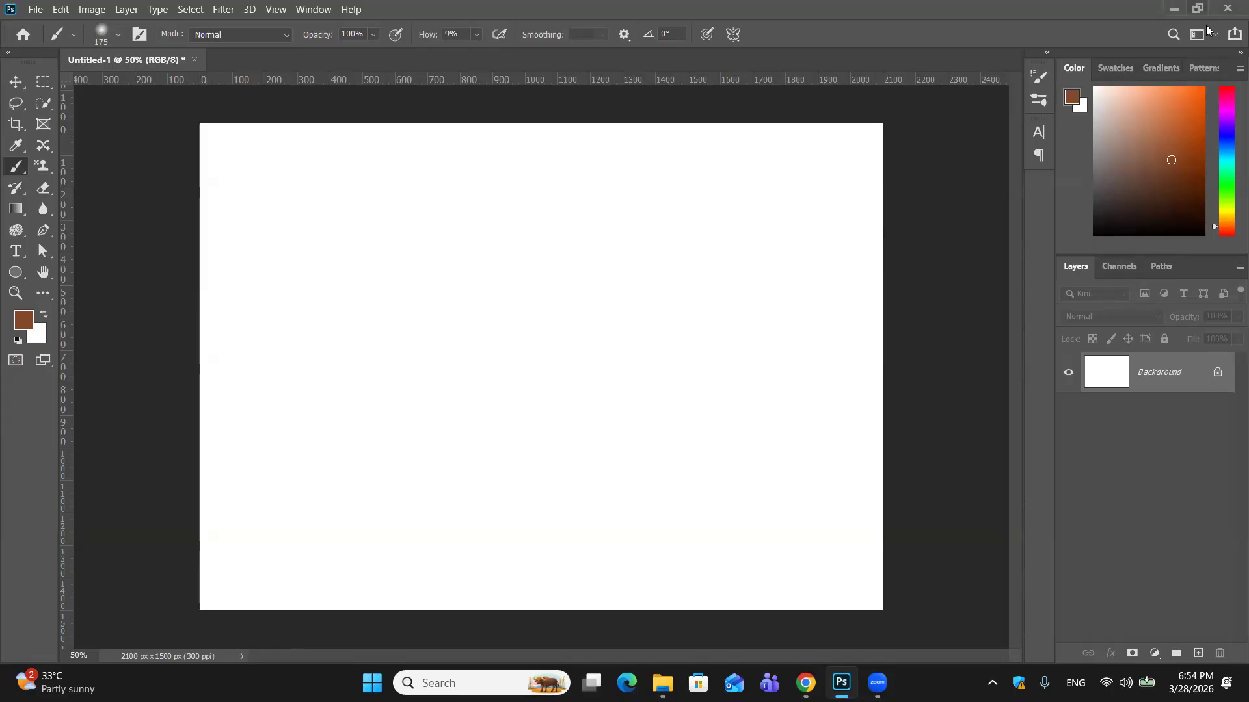
Open the parrot photo from the Downloads folder as its own document in Photoshop.
click(1174, 12)
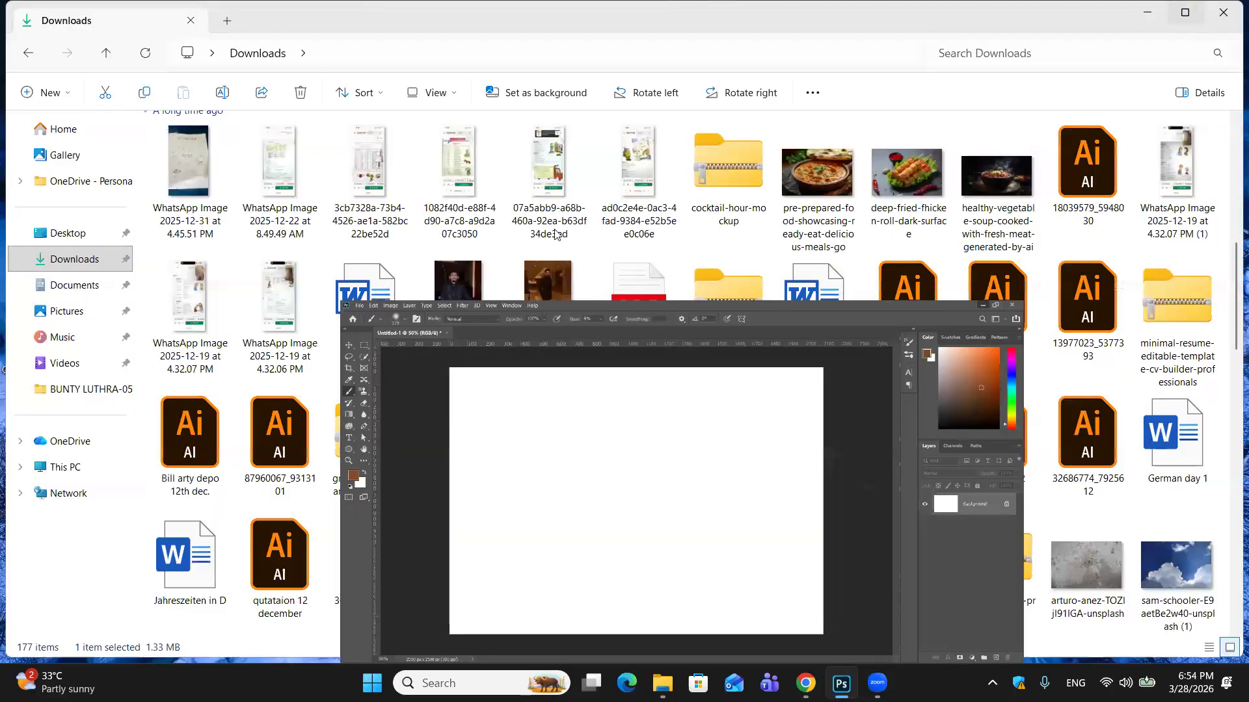
key(F1)
scroll(460, 410, down, 7)
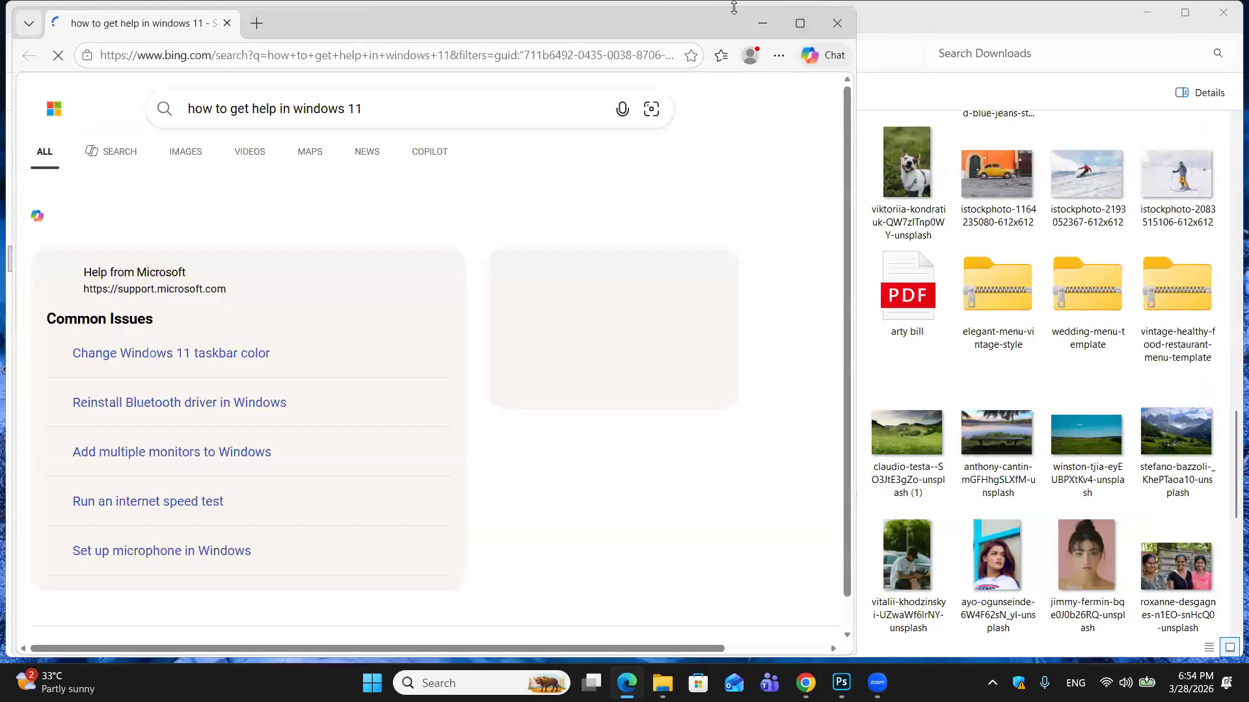
click(839, 25)
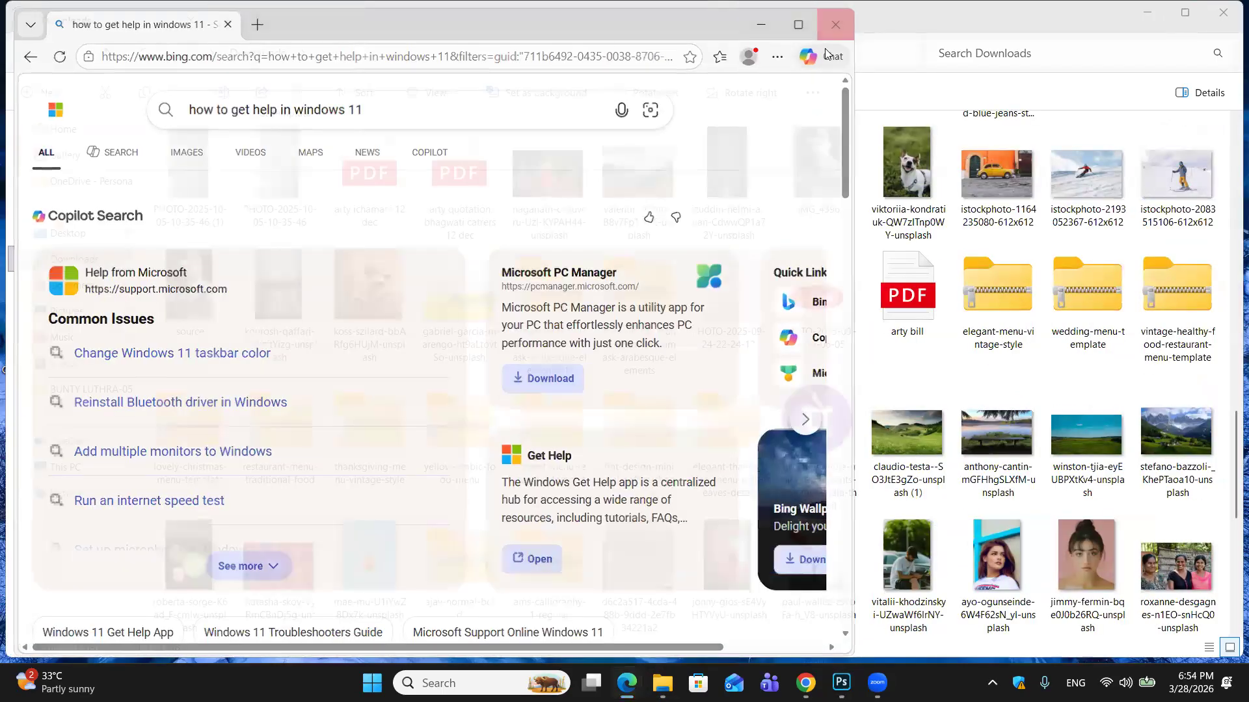
scroll(549, 449, down, 5)
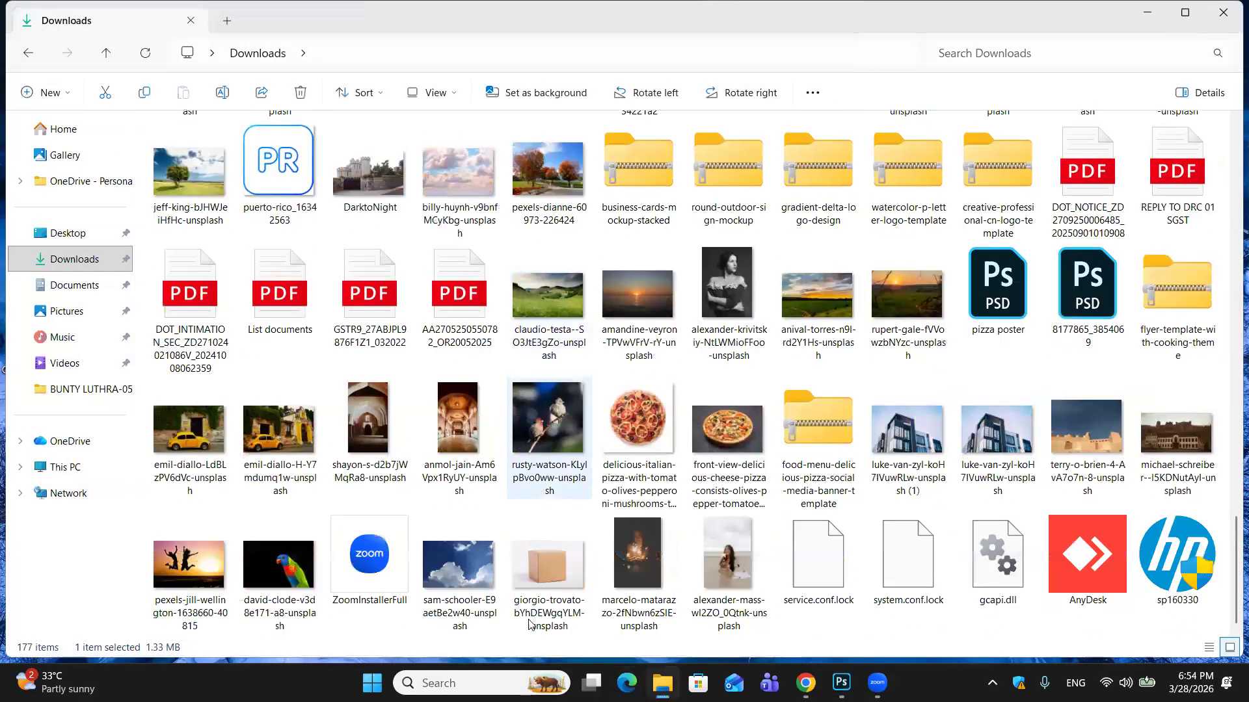
drag(280, 569, 298, 63)
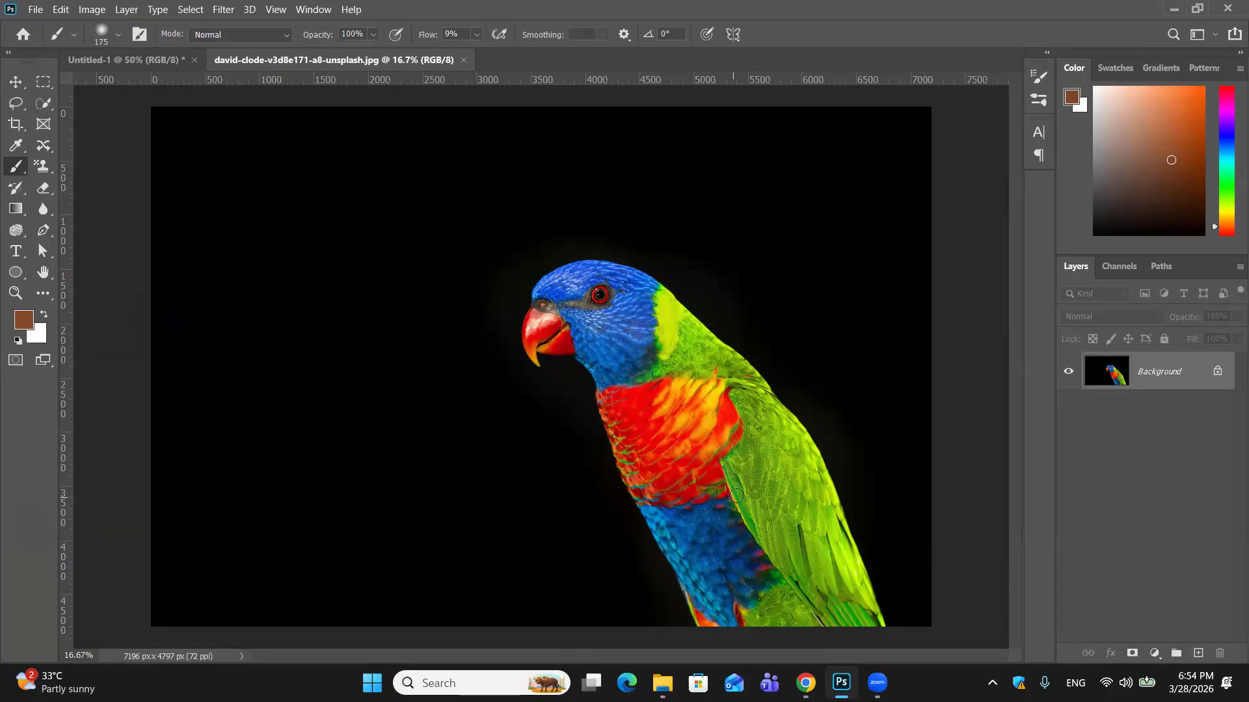
View the parrot photo's Red, Green and Blue channels one at a time, then restore the RGB composite.
click(1114, 268)
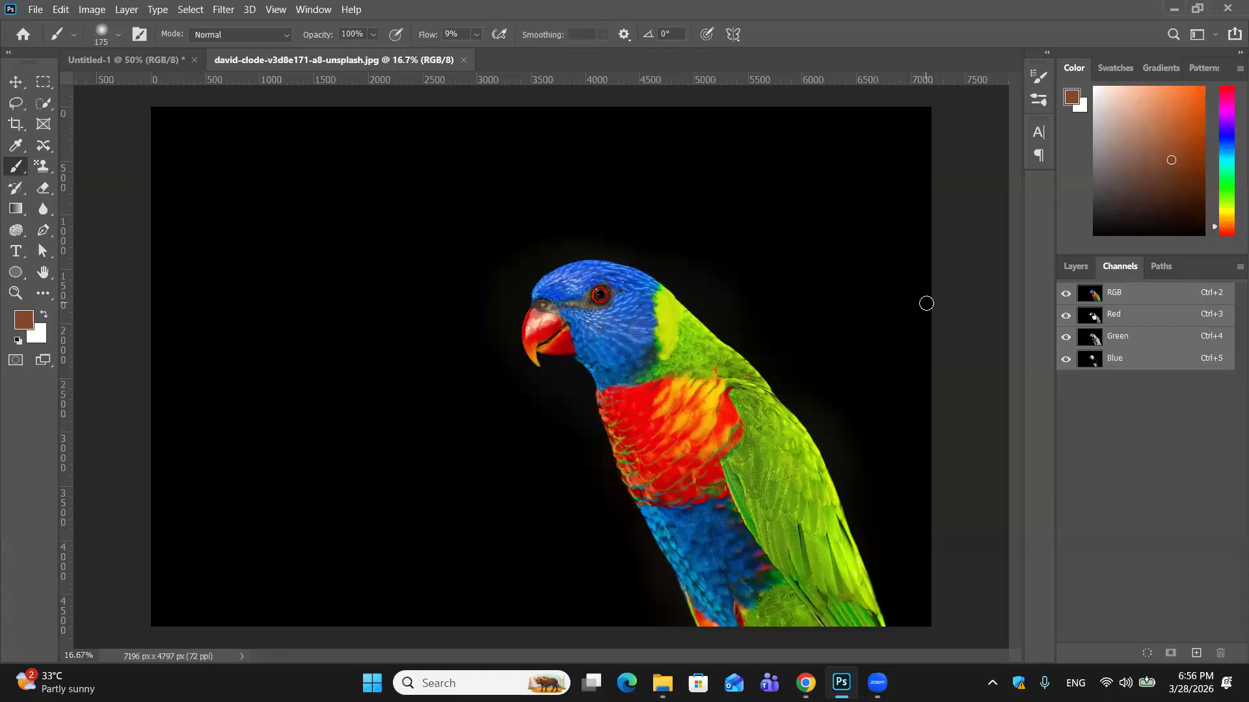
click(1146, 321)
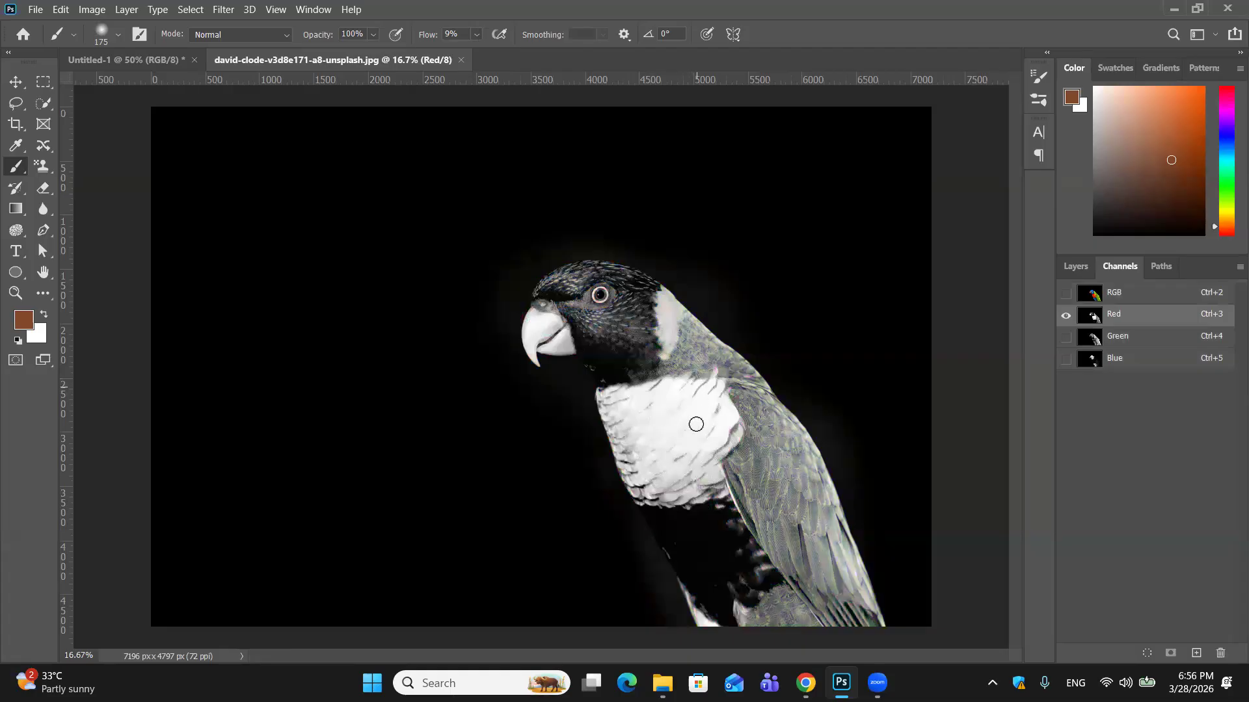
click(1063, 294)
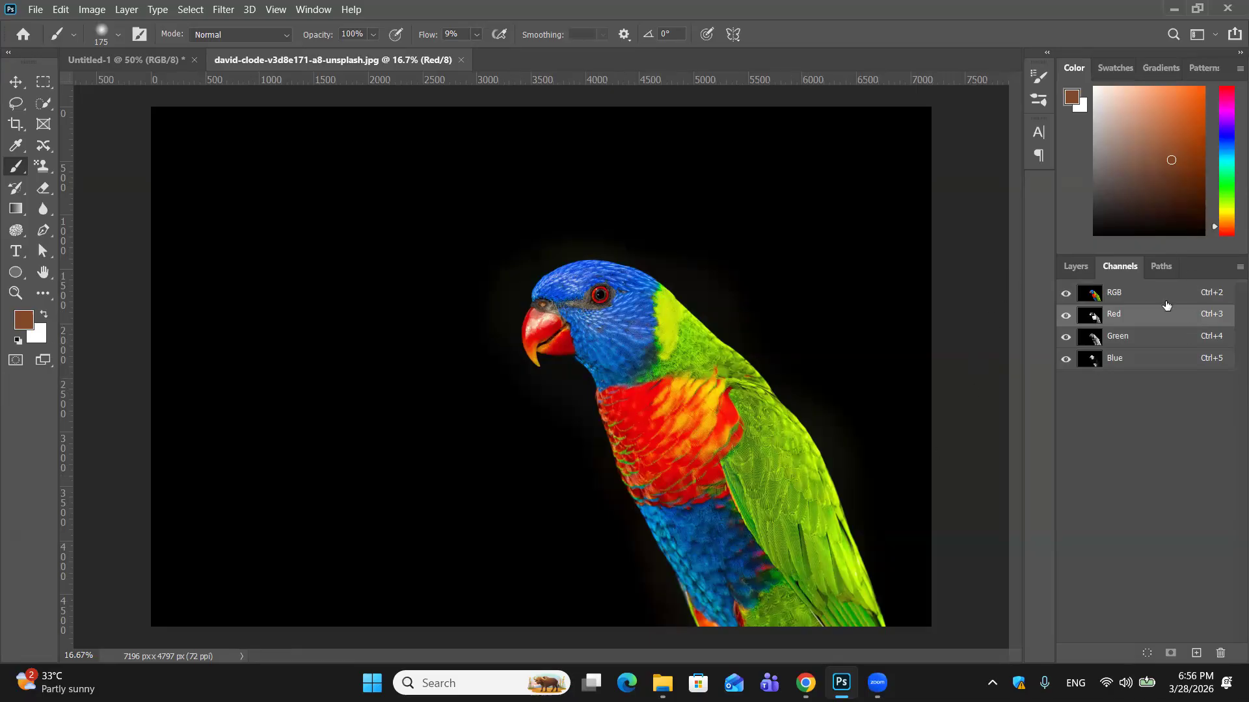
click(1161, 318)
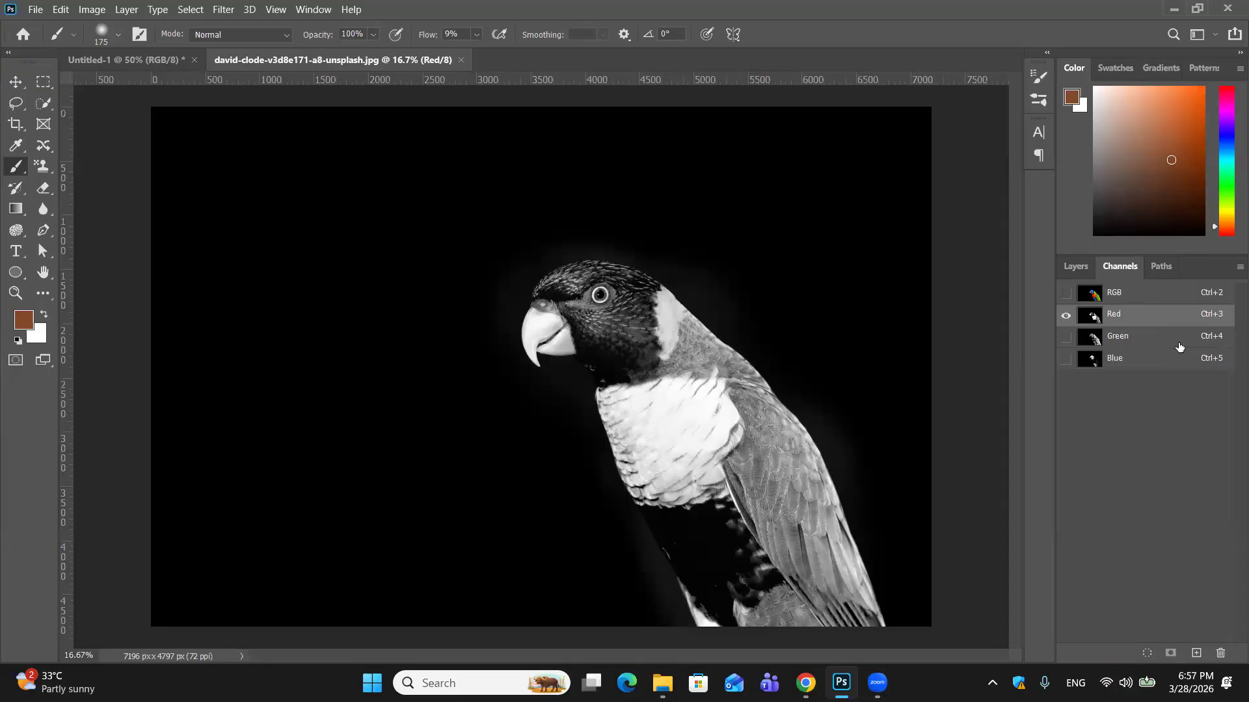
click(1158, 339)
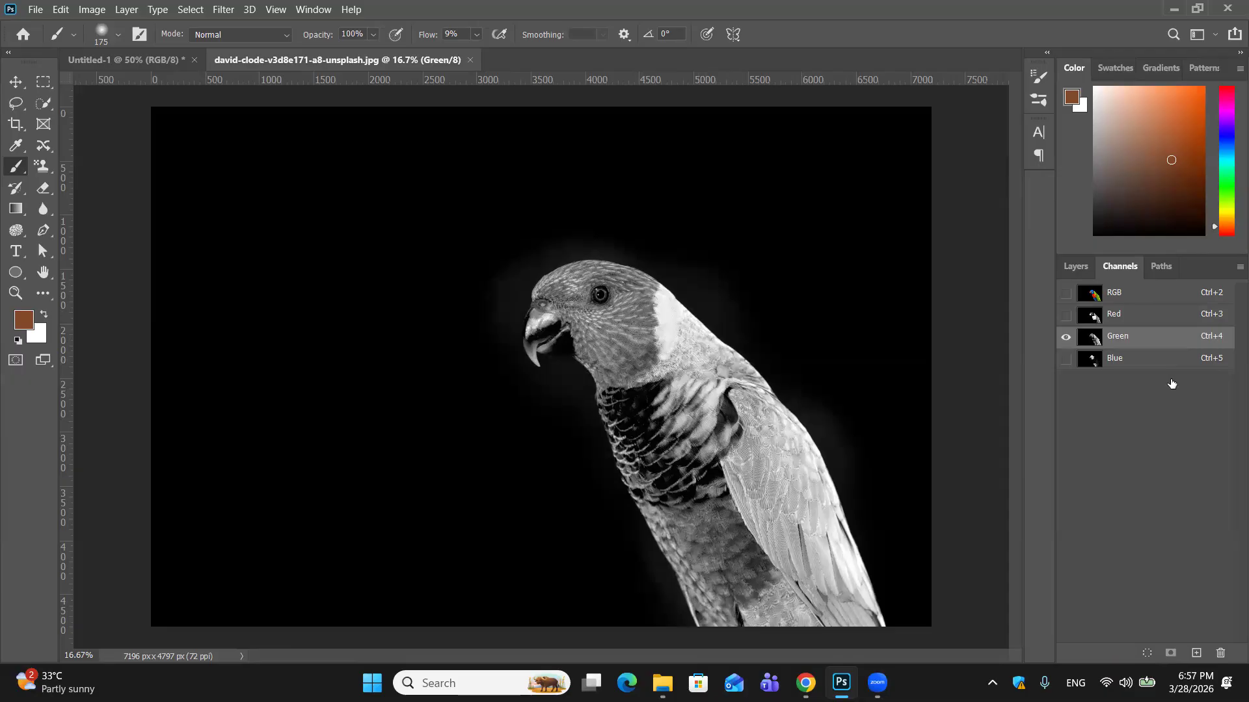
click(1128, 360)
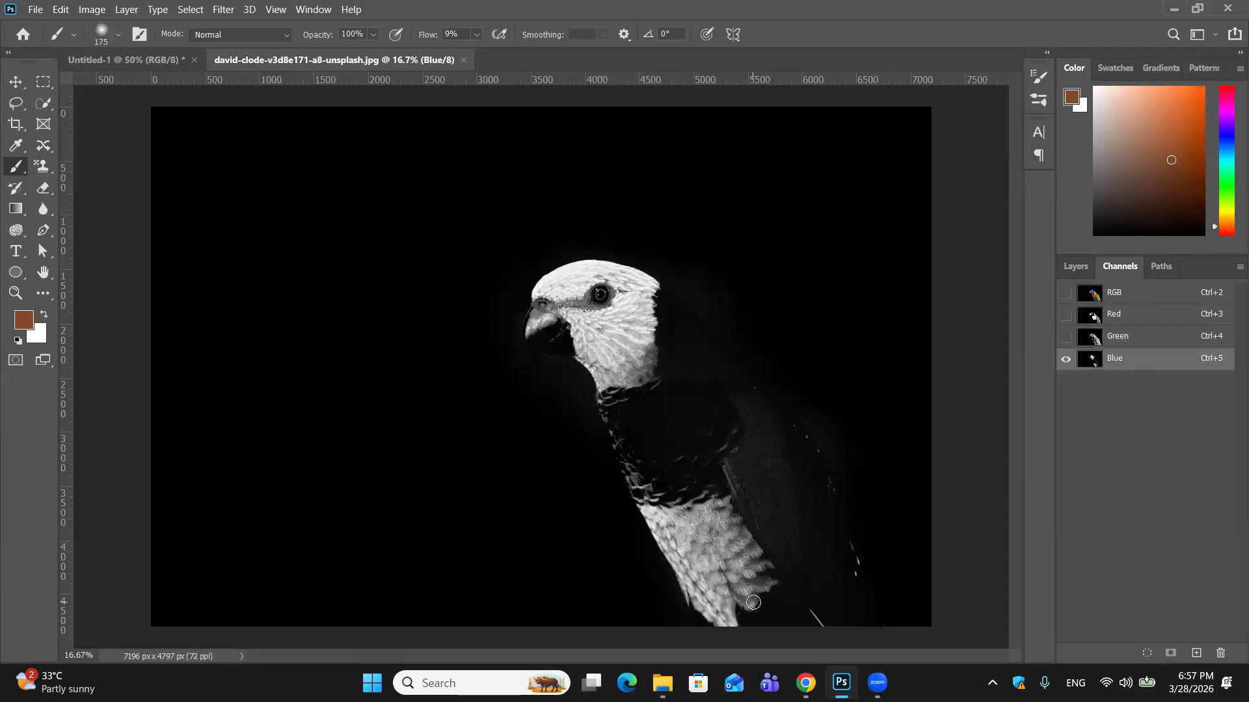
click(1114, 294)
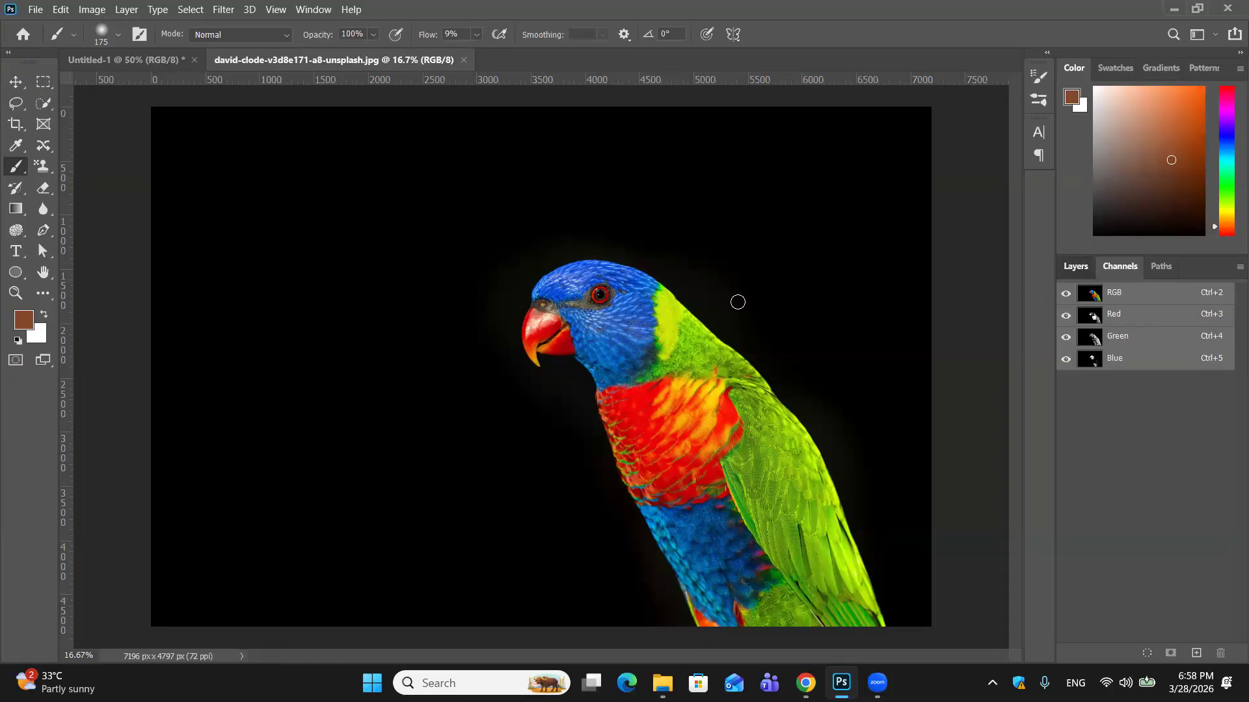
click(1067, 270)
click(24, 319)
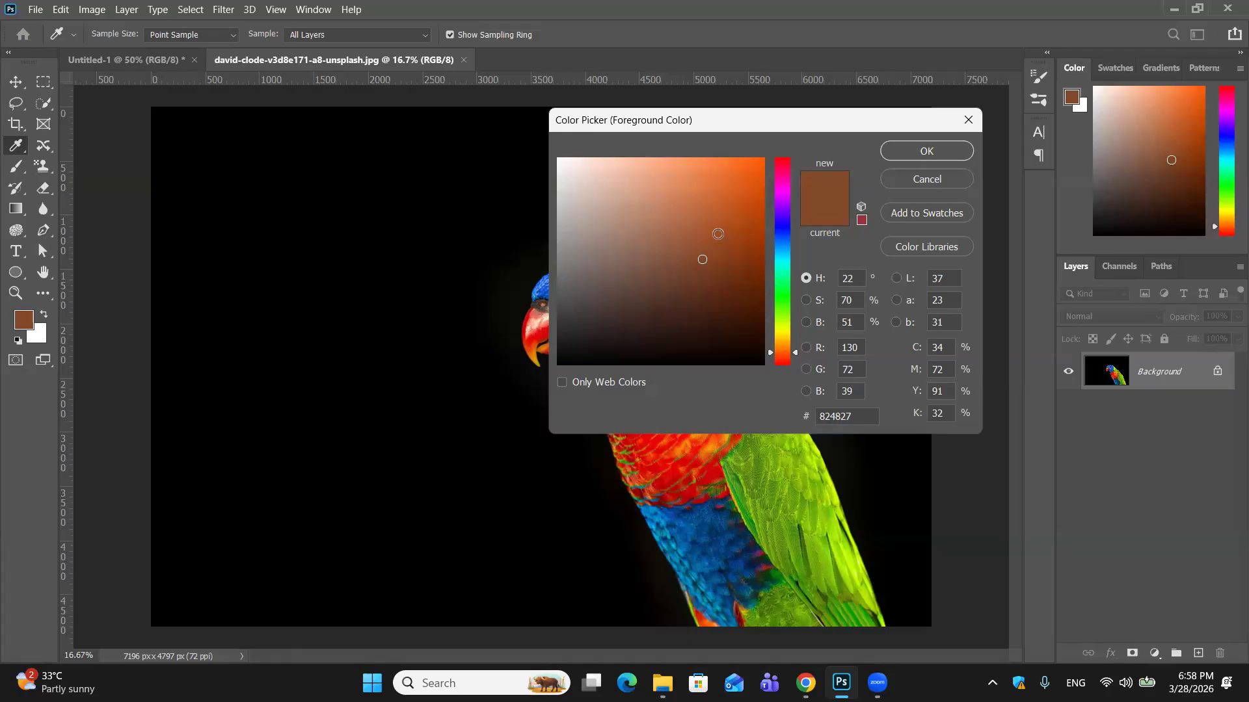
click(720, 267)
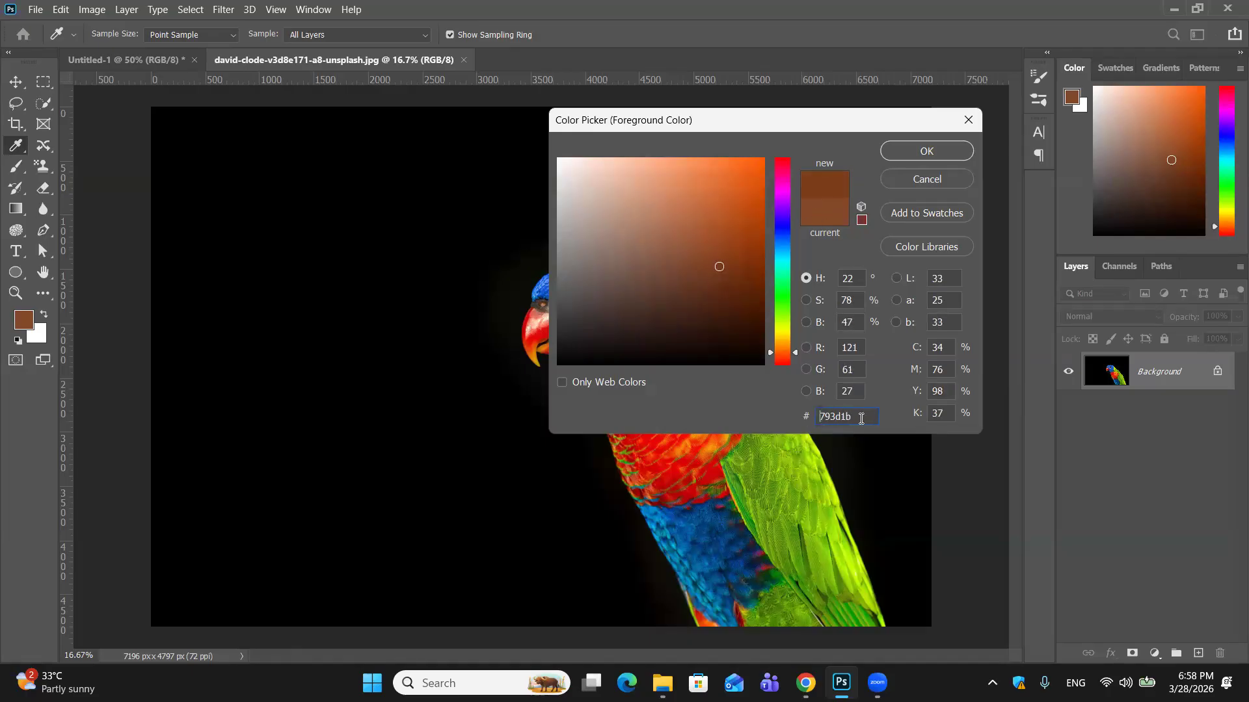
click(943, 172)
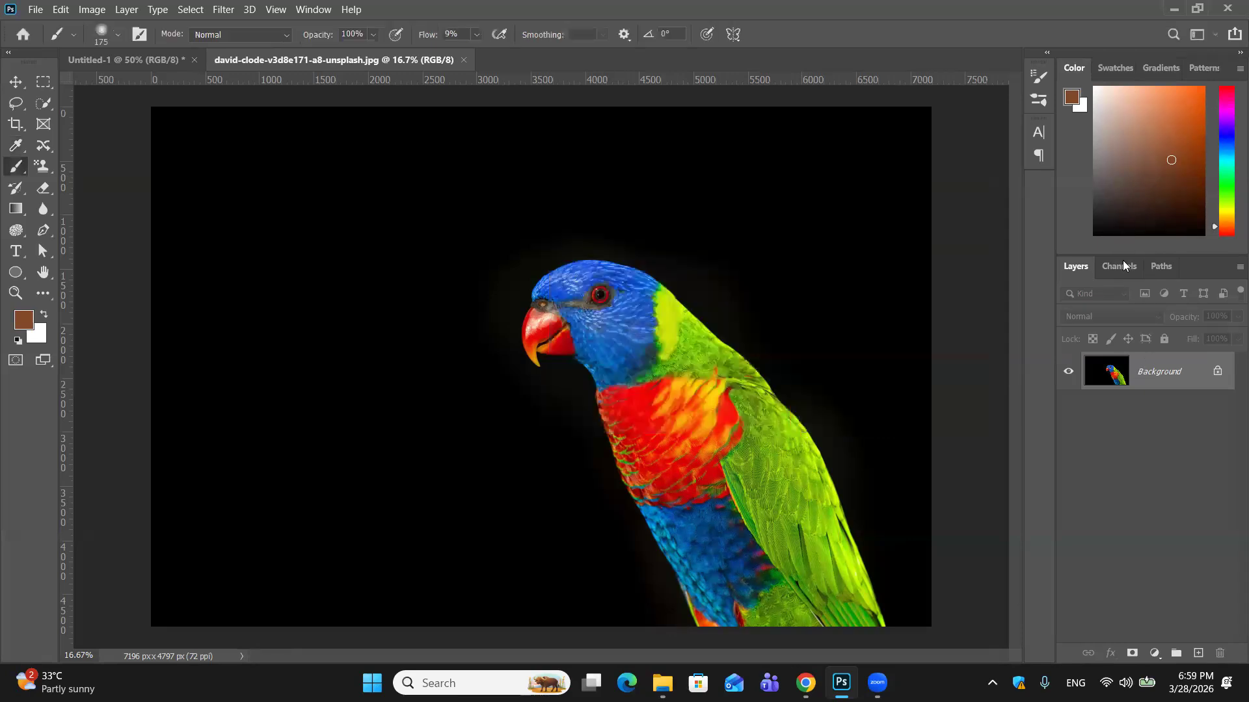
Return to Untitled-1 with its channels shown, reset the colors to default and fill the Background with black.
click(1122, 262)
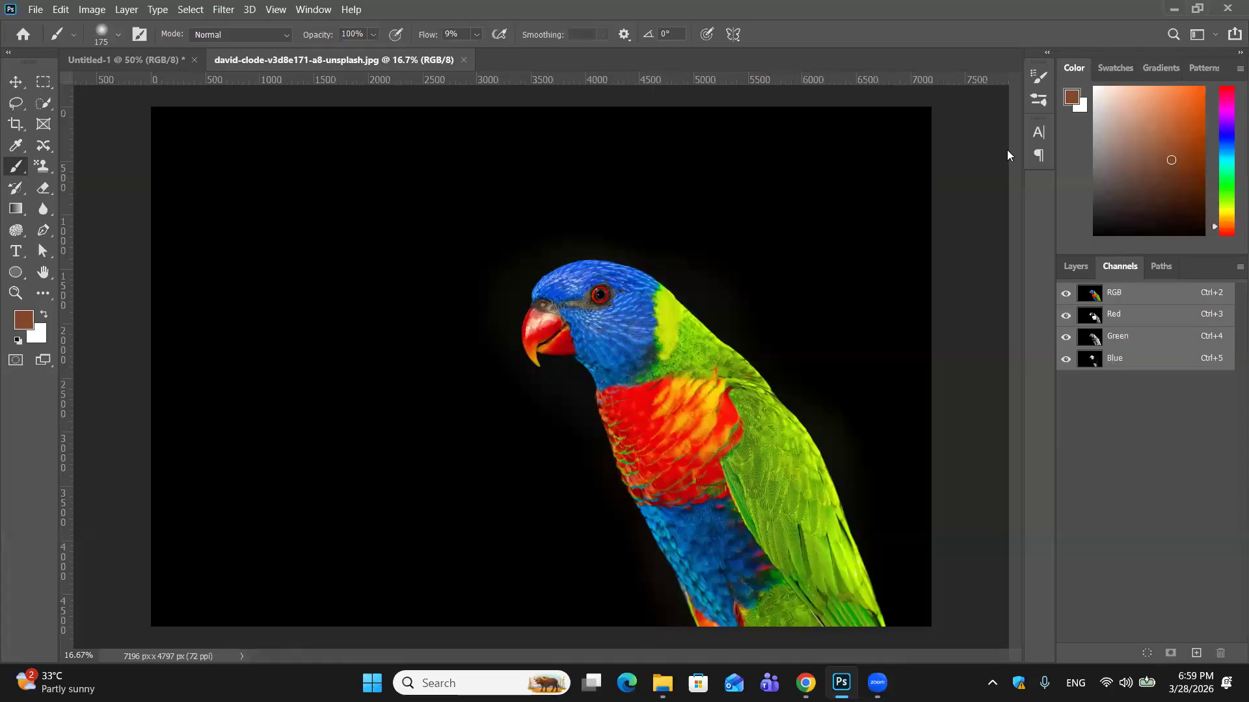
click(112, 62)
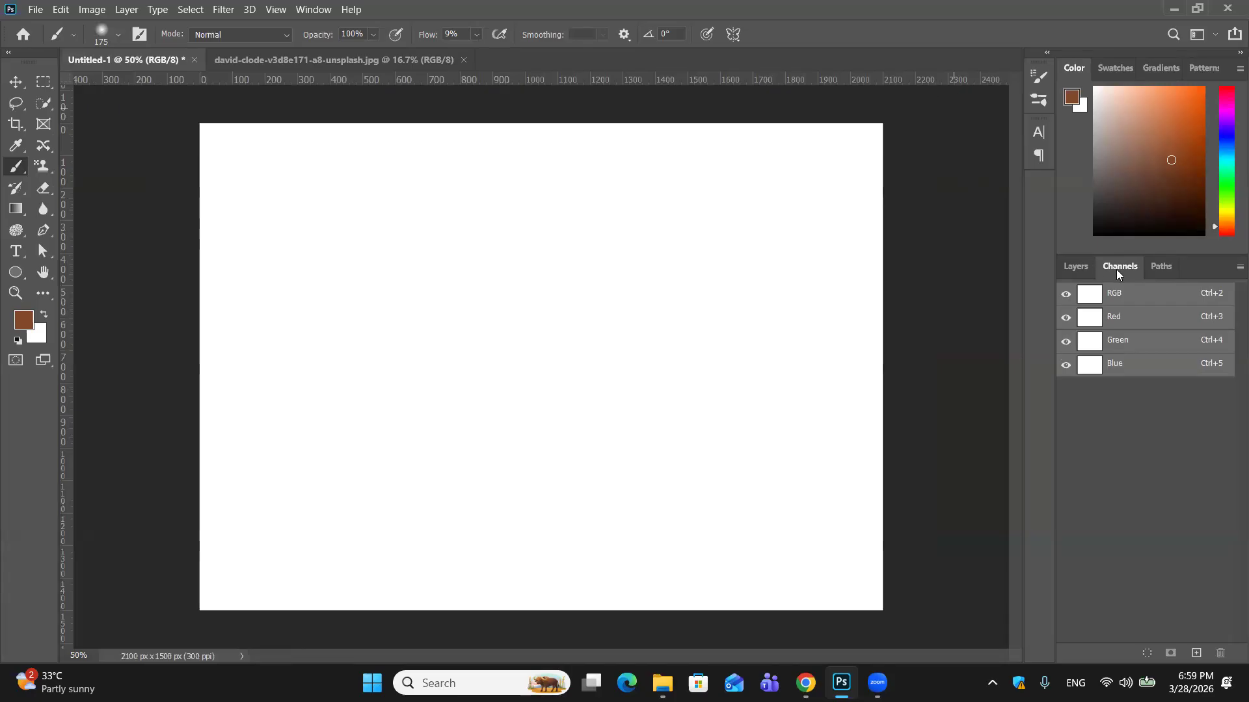
click(1086, 268)
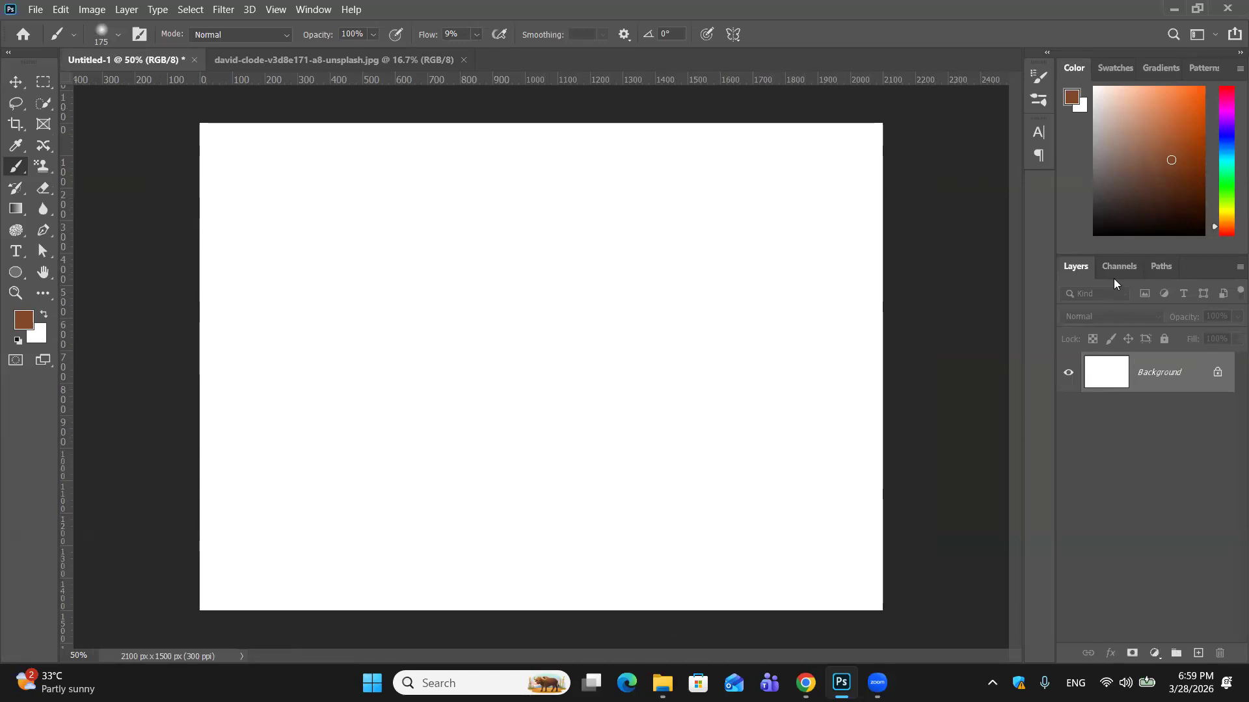
click(1128, 267)
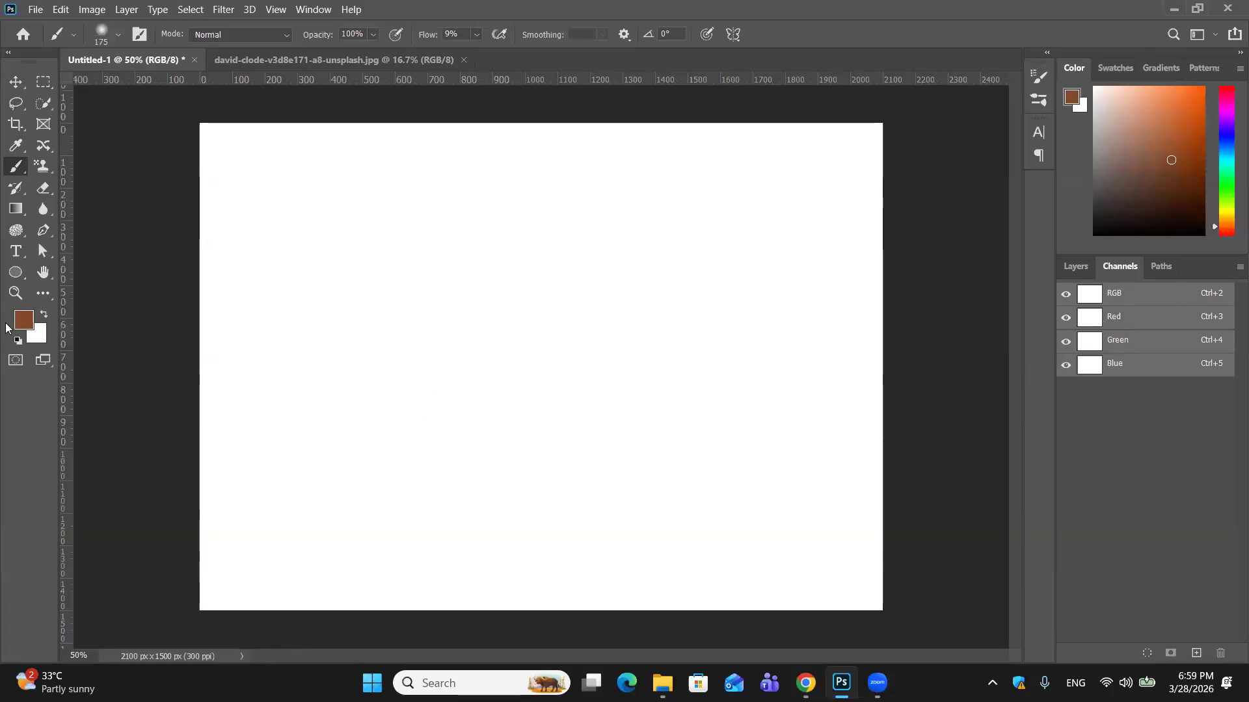
click(16, 340)
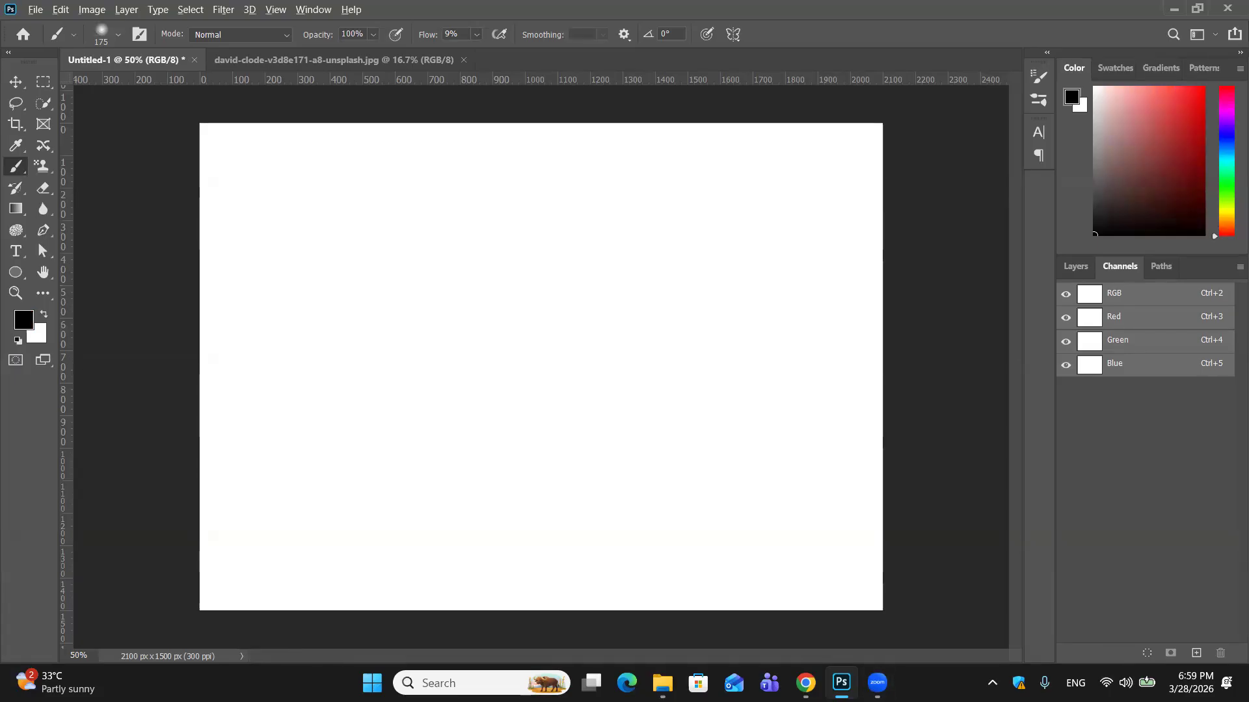
key(alt+BackSpace)
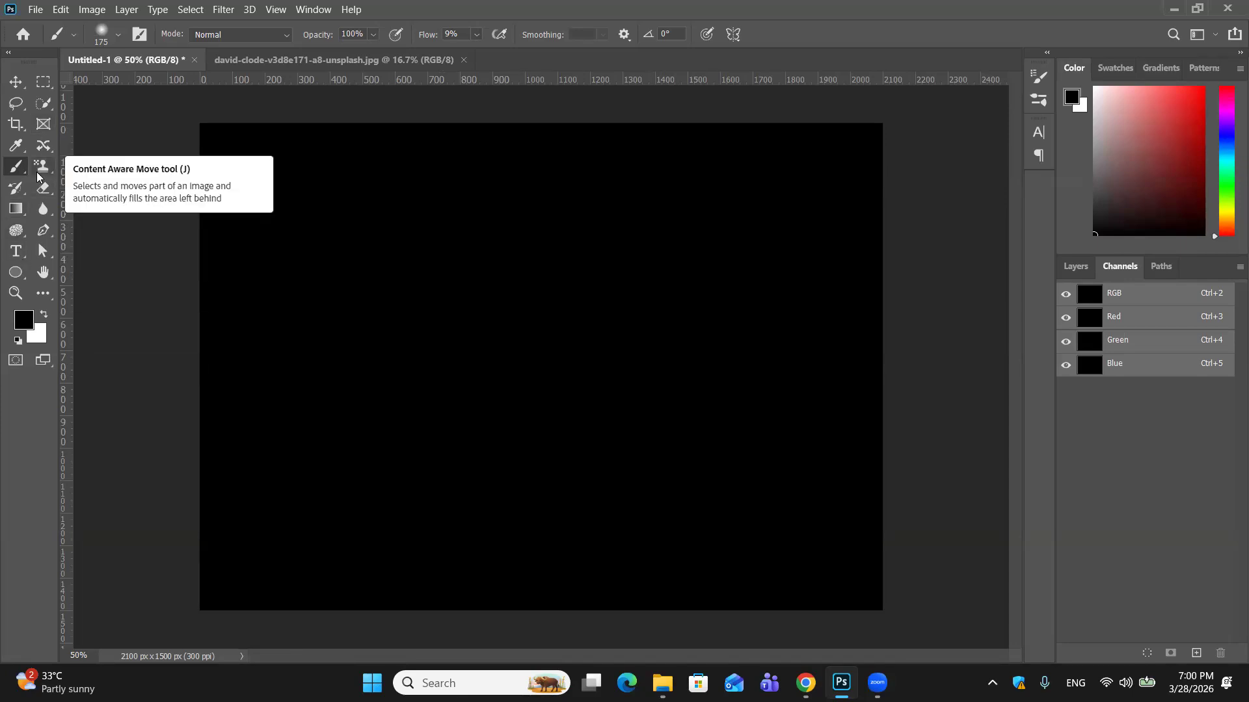
Set up the Brush tool with the first Hard Round preset at 175 px and 100% hardness.
right_click(17, 167)
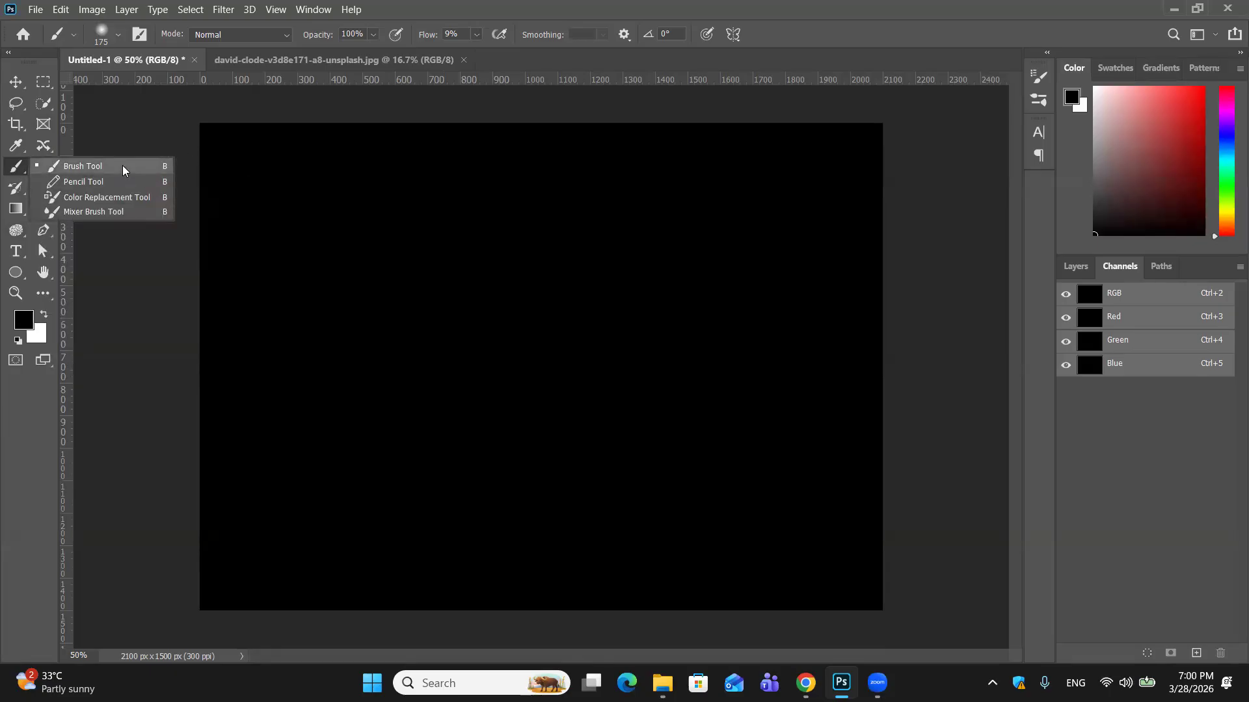
click(16, 82)
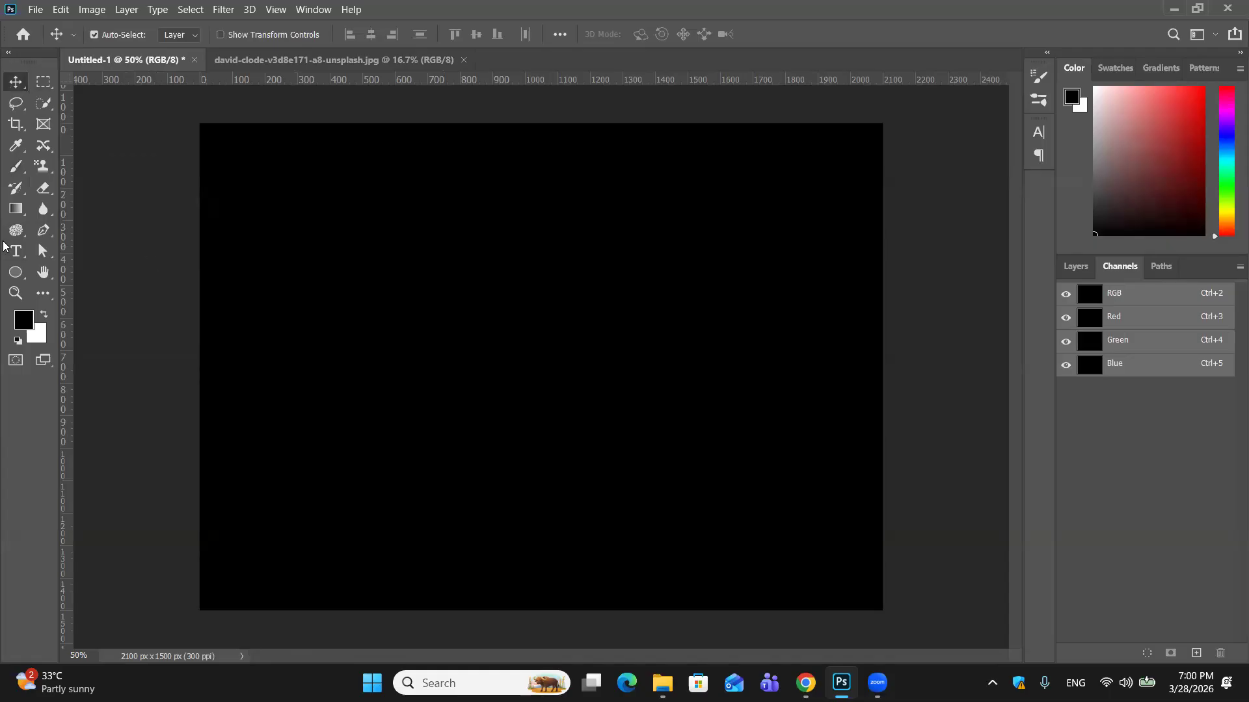
click(26, 168)
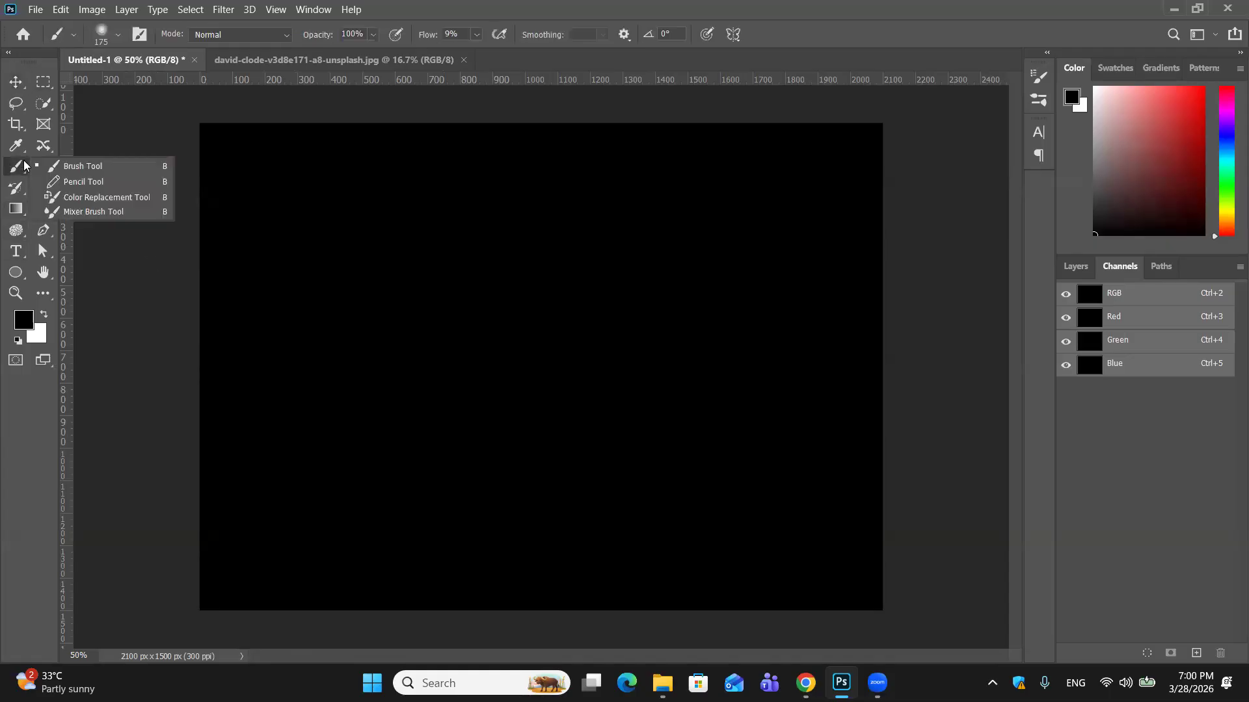
click(111, 38)
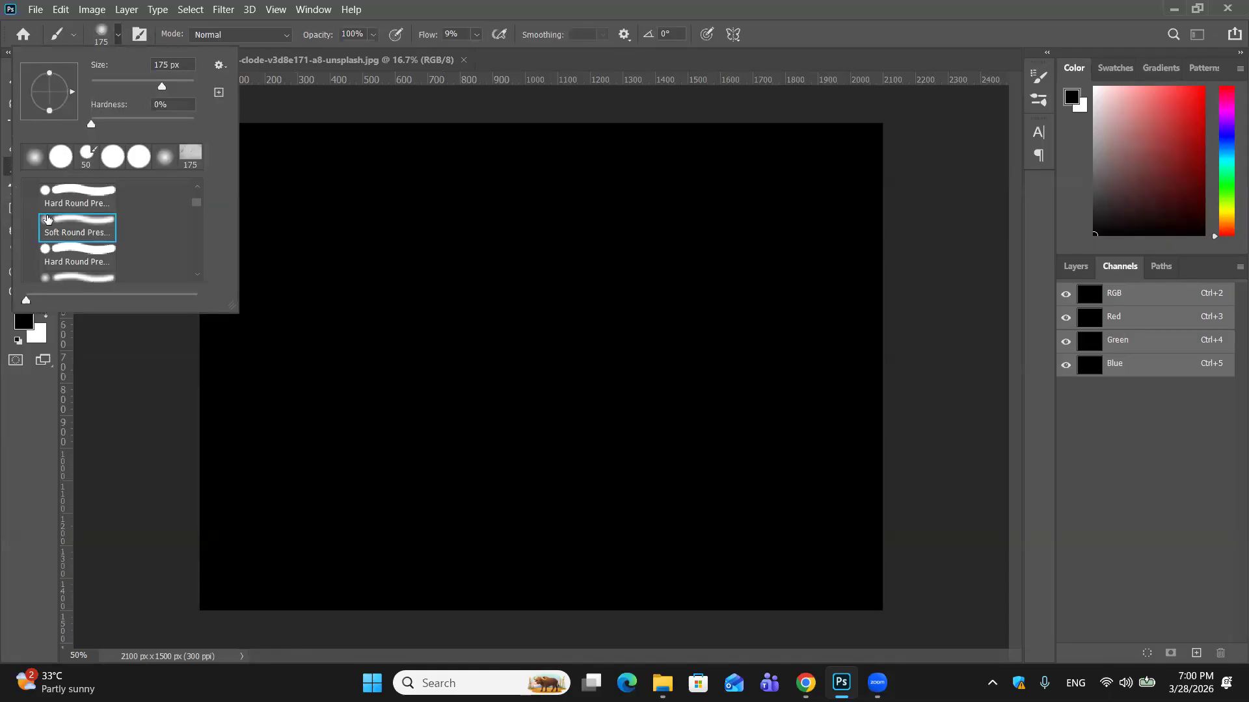
click(62, 197)
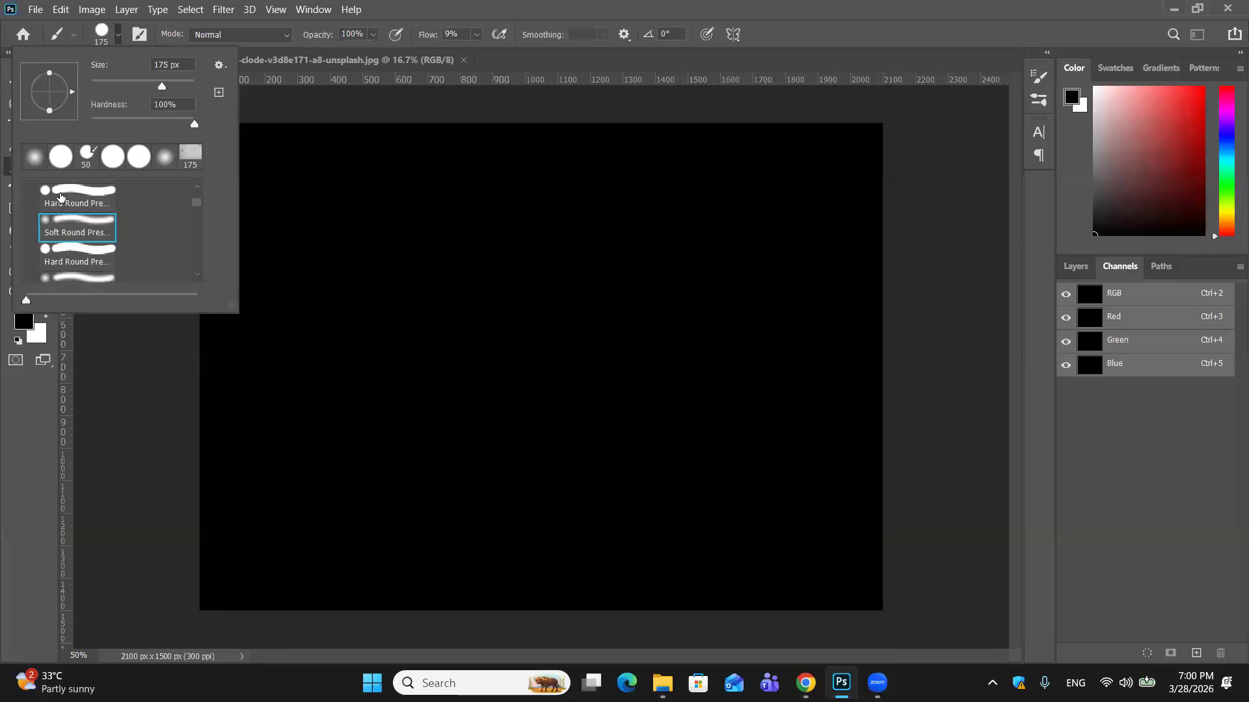
click(119, 39)
click(145, 35)
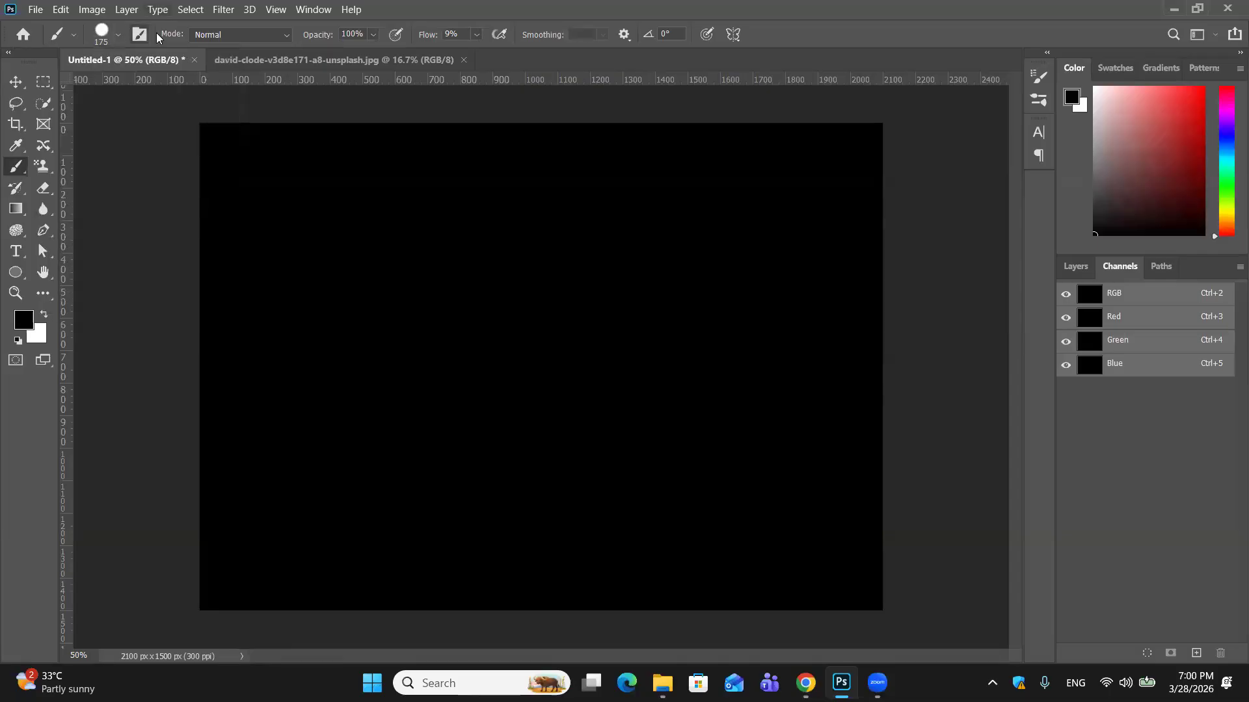
click(140, 36)
click(120, 36)
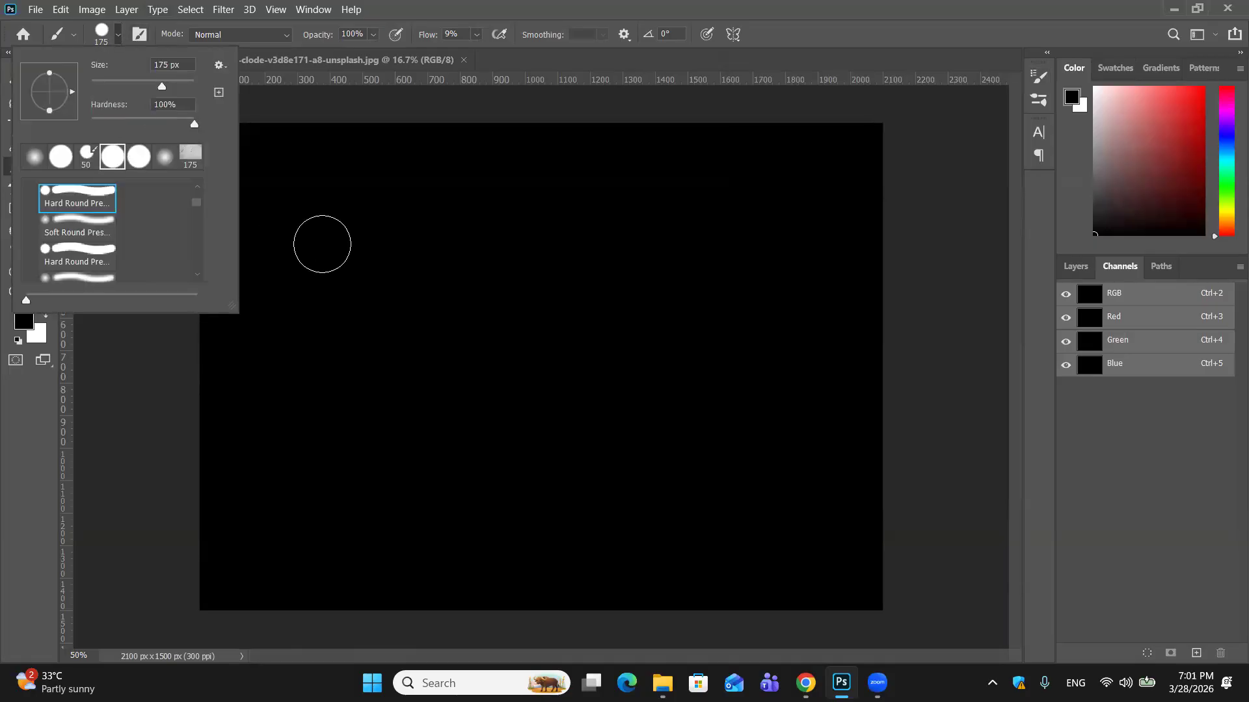
click(322, 244)
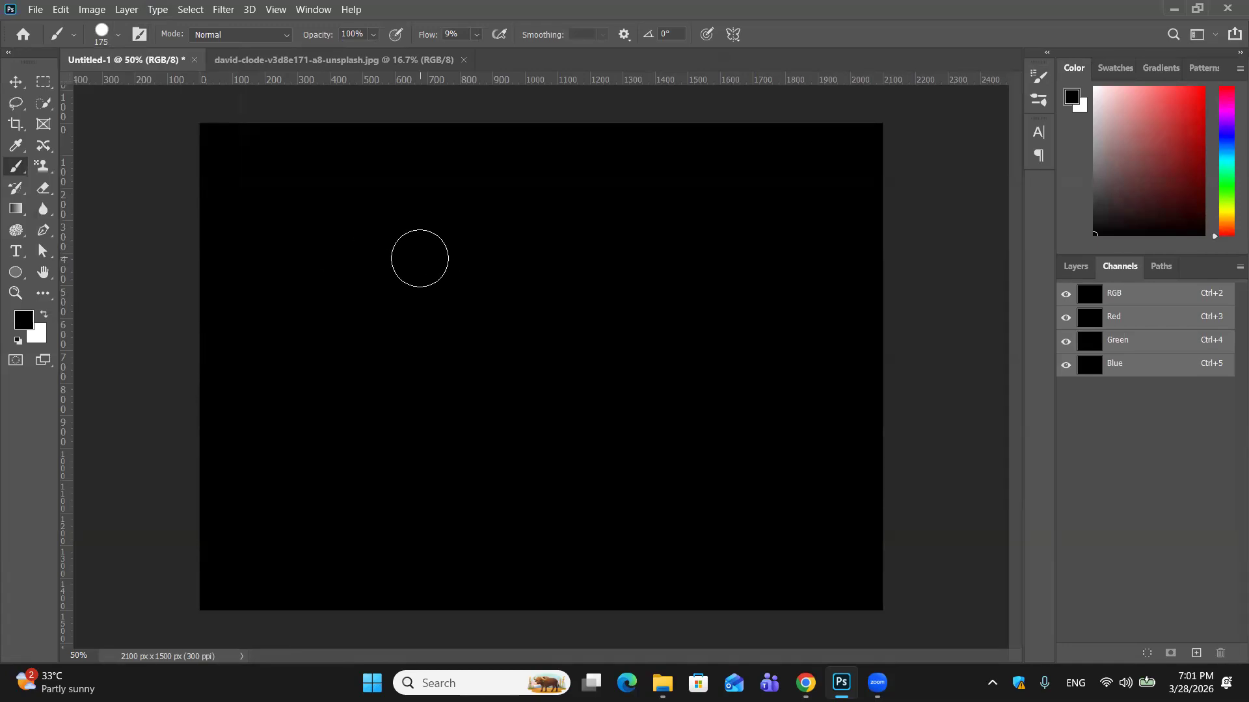
Enlarge the brush to 500 px.
key(bracketright)
key(bracketright)
key(bracketright)
key(bracketright)
Fill the canvas with the white background color, then refill it with the black foreground color.
key(ctrl+BackSpace)
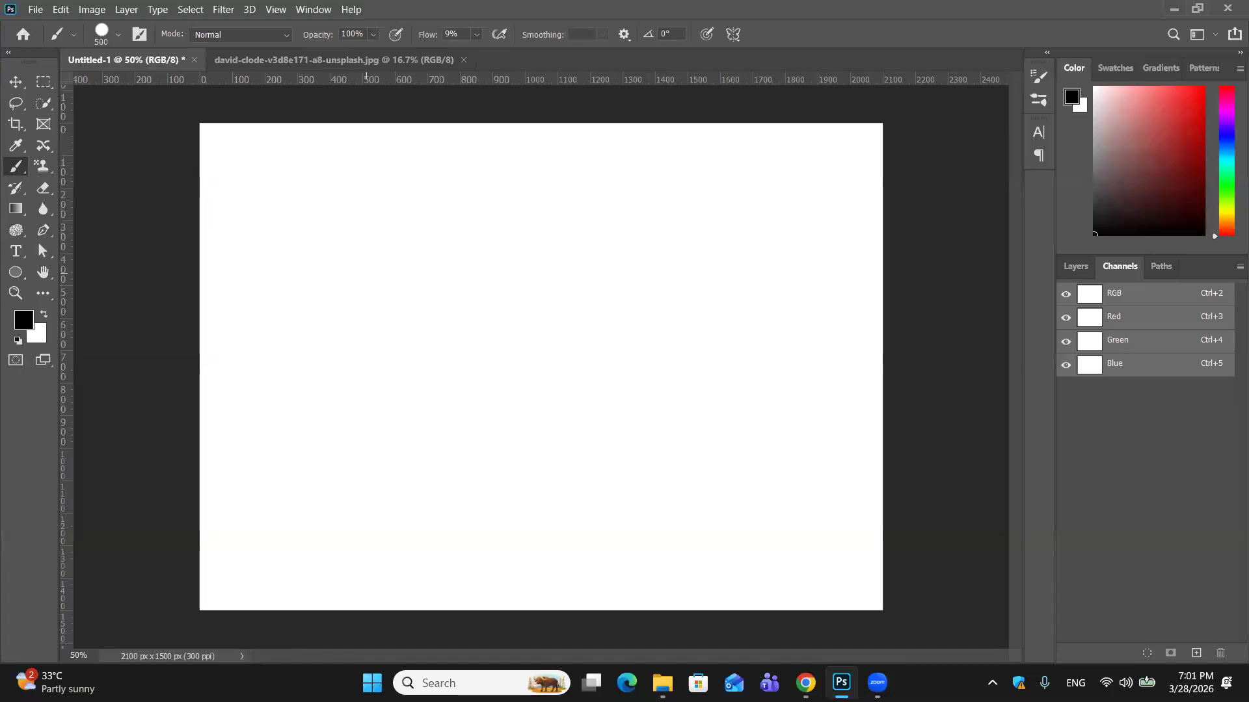
key(alt+BackSpace)
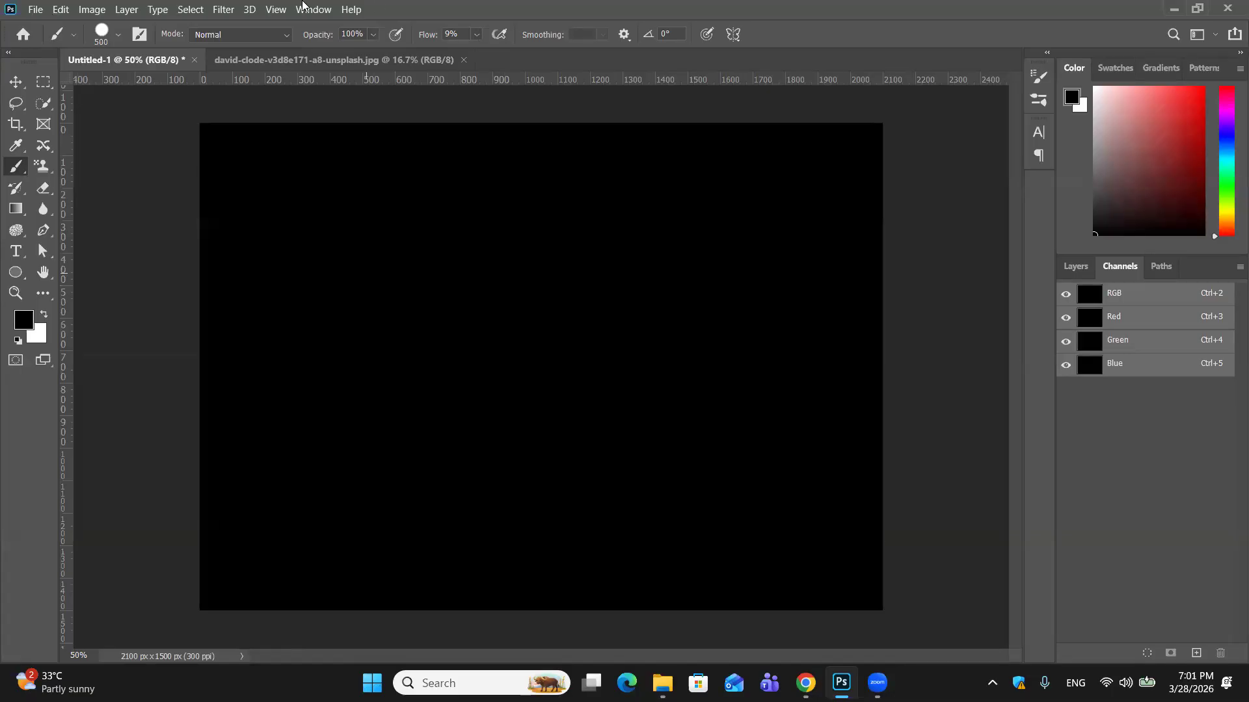
Make white the foreground color, test a single brush dab near the canvas's upper-left corner and undo it.
click(44, 316)
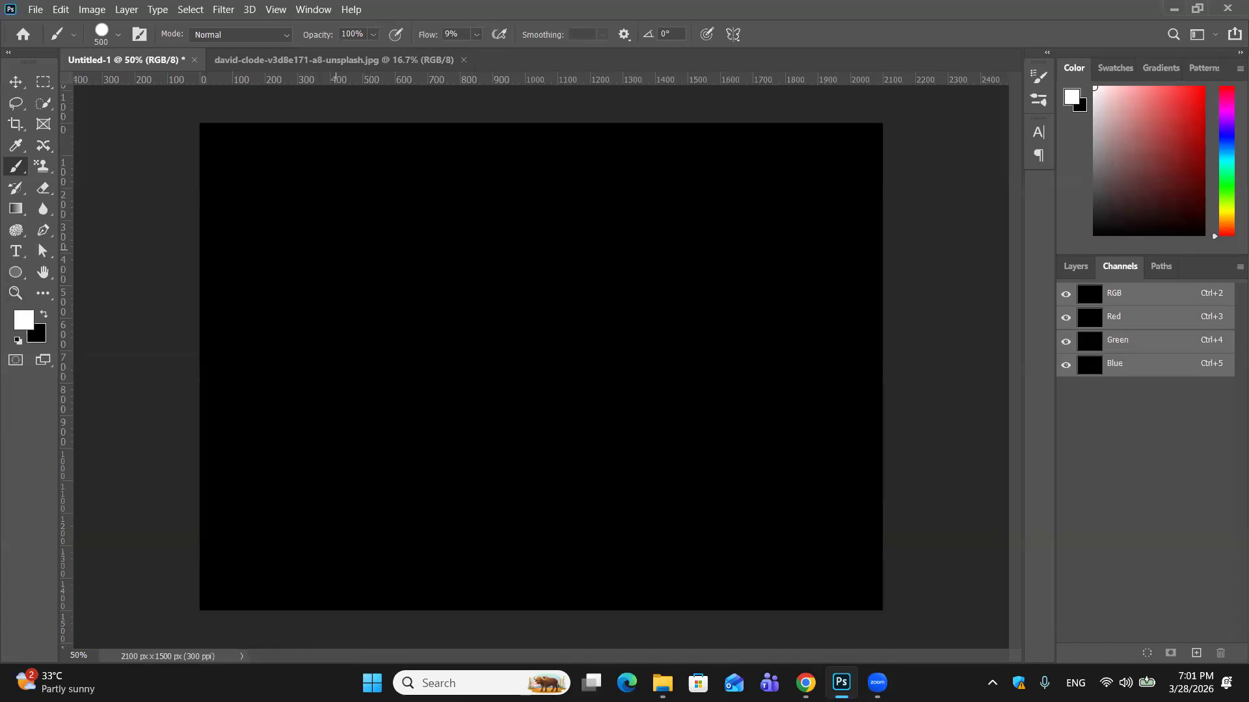
click(336, 250)
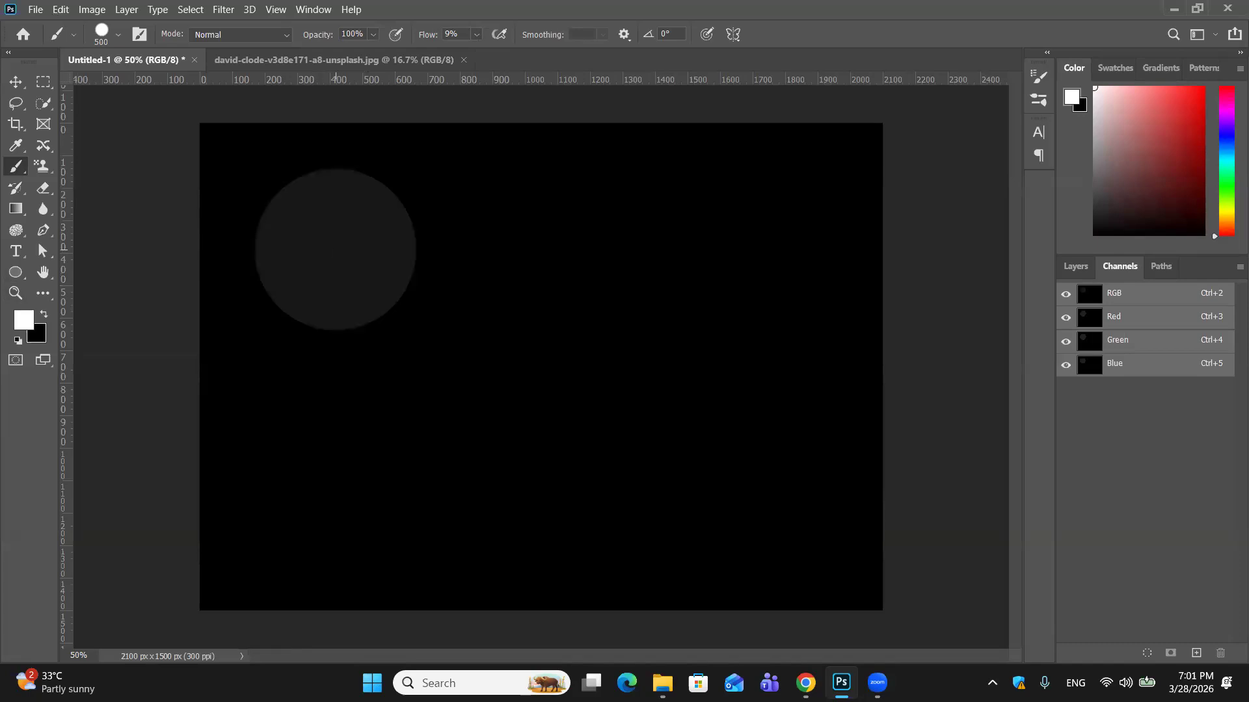
key(ctrl+z)
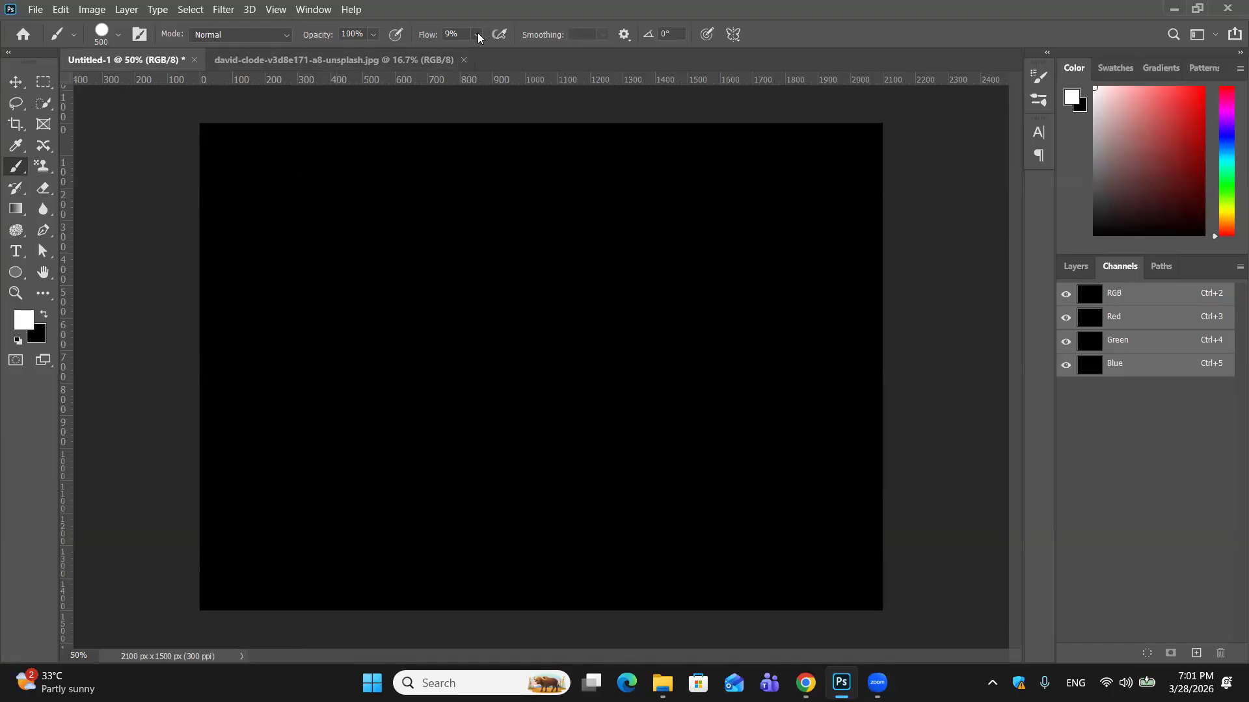
Raise the brush flow to 100%.
click(478, 34)
drag(476, 52, 586, 59)
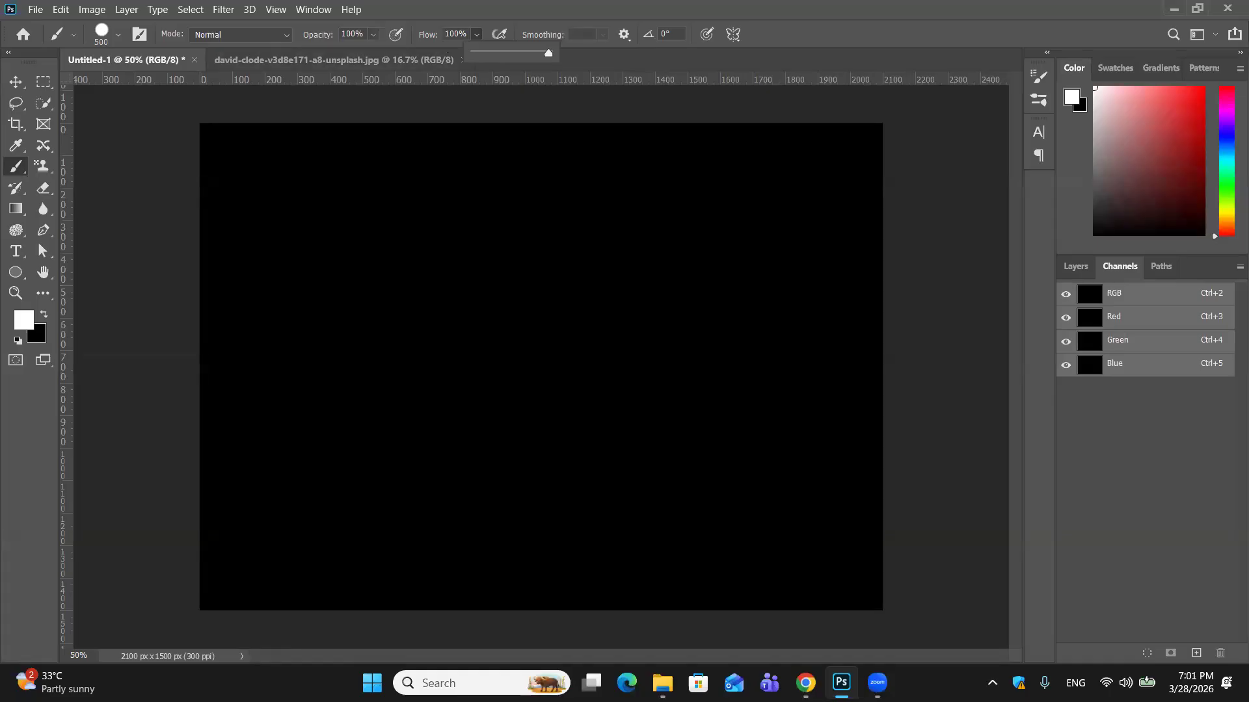
click(351, 284)
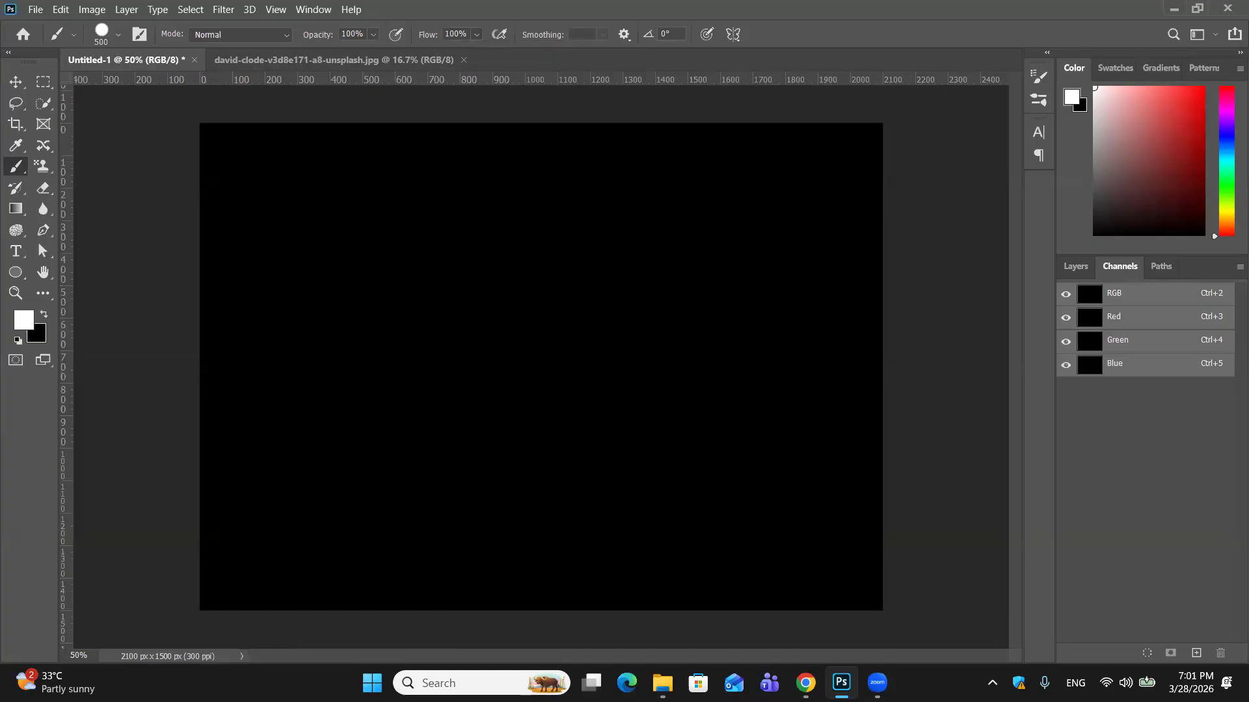
Paint a white dab on the RGB composite, view it in the Red channel, return to RGB and undo the dab.
click(351, 284)
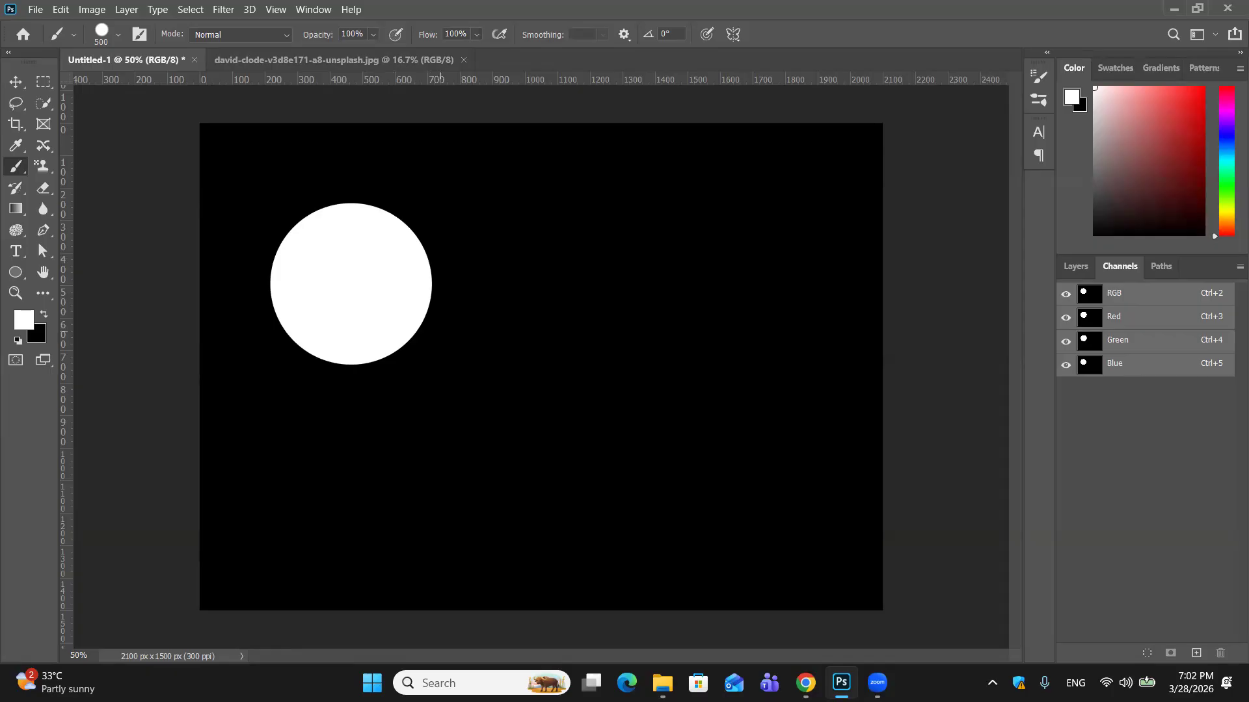
click(1160, 321)
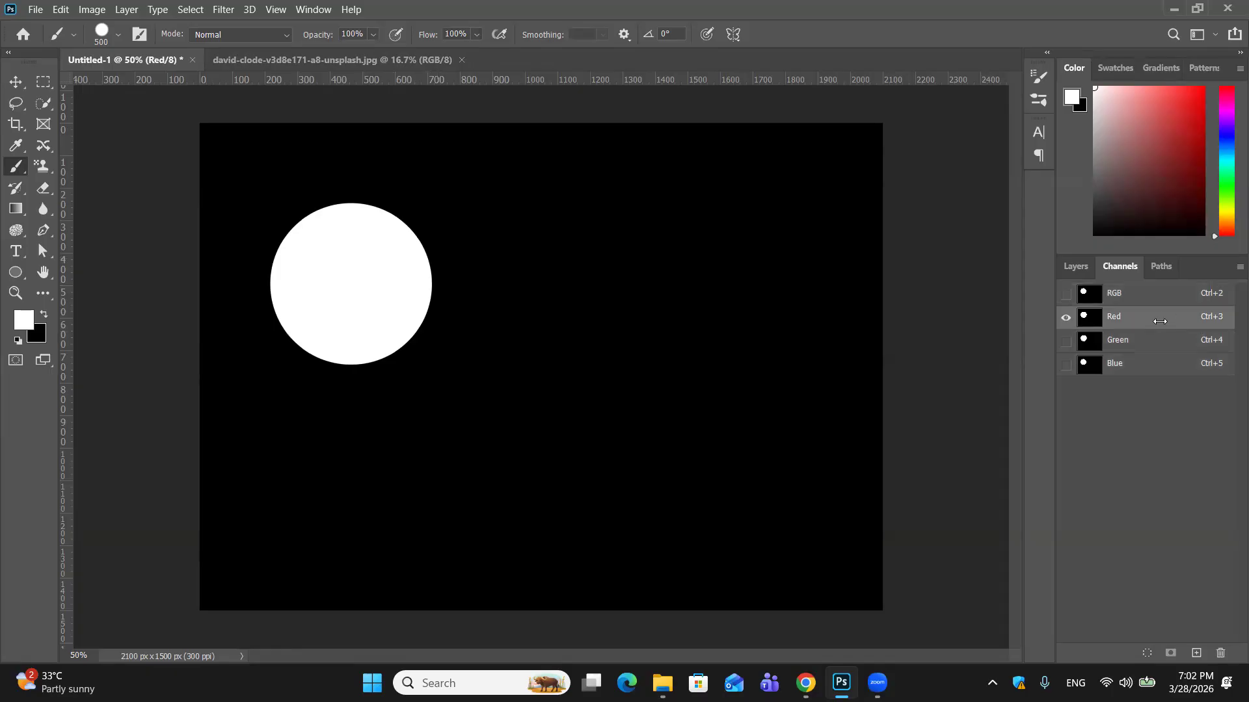
click(1118, 292)
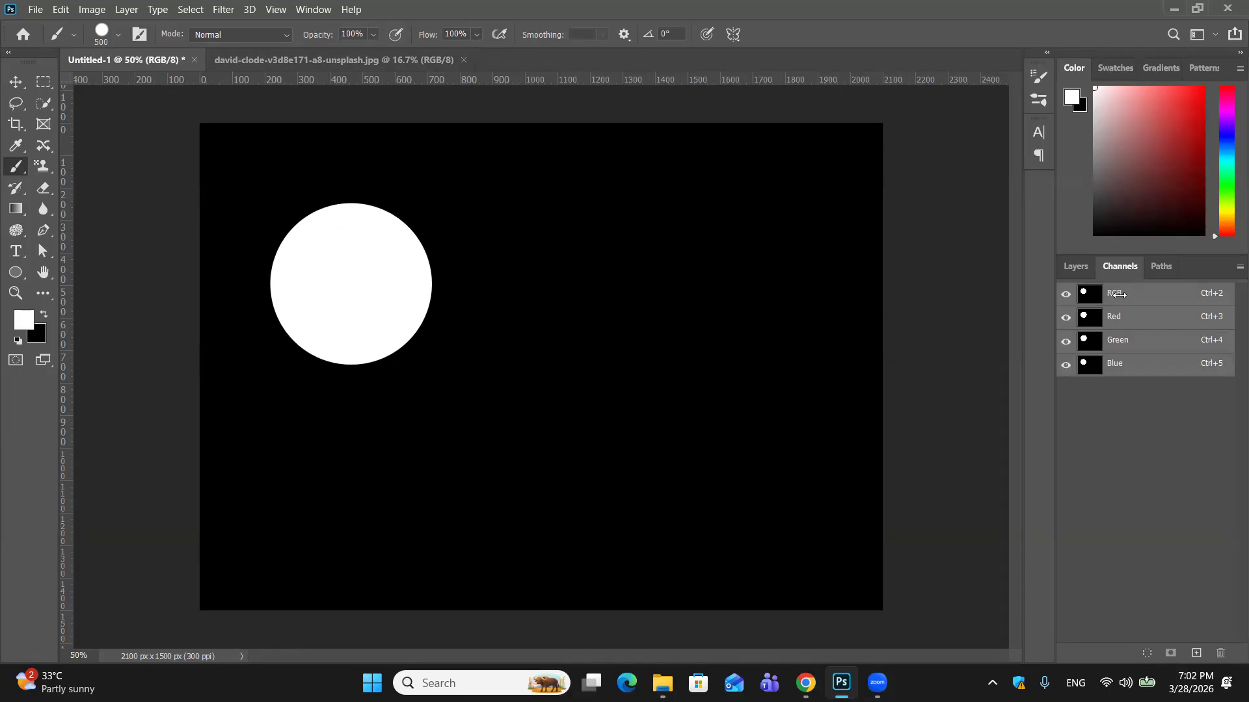
key(ctrl+z)
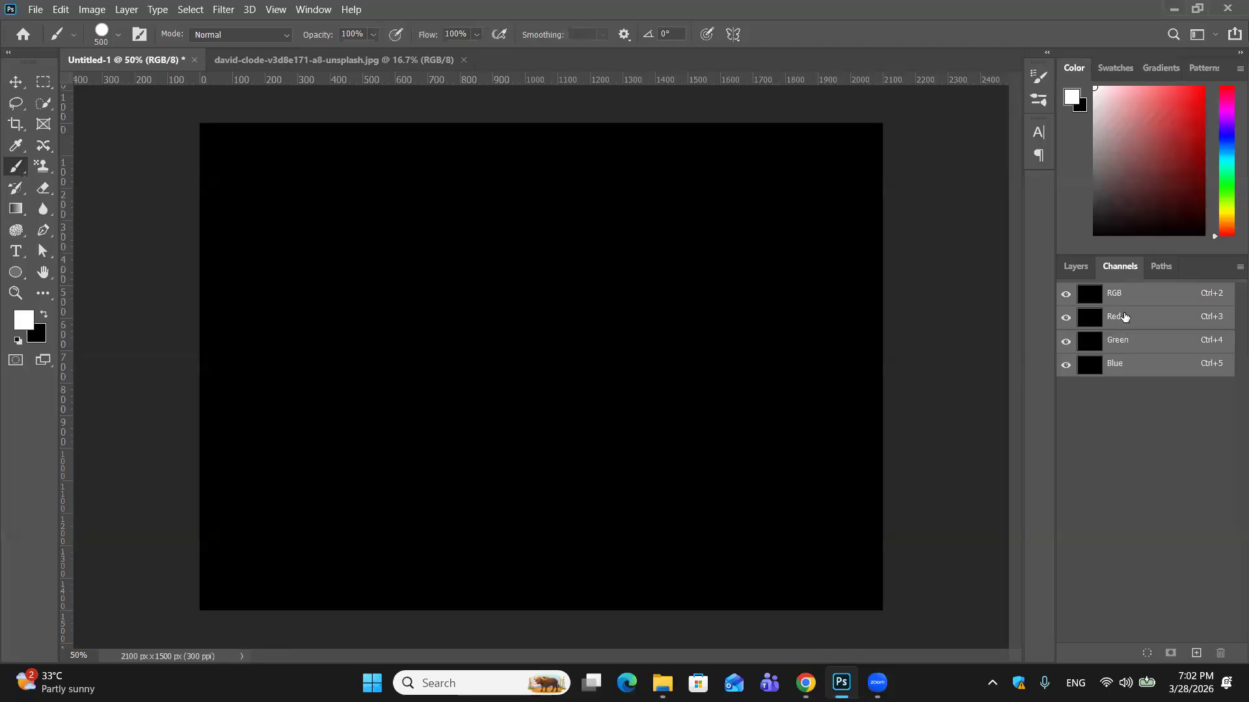
Paint overlapping white dabs in the Red and Green channels, viewing the RGB composite after each, and undo both.
click(1124, 316)
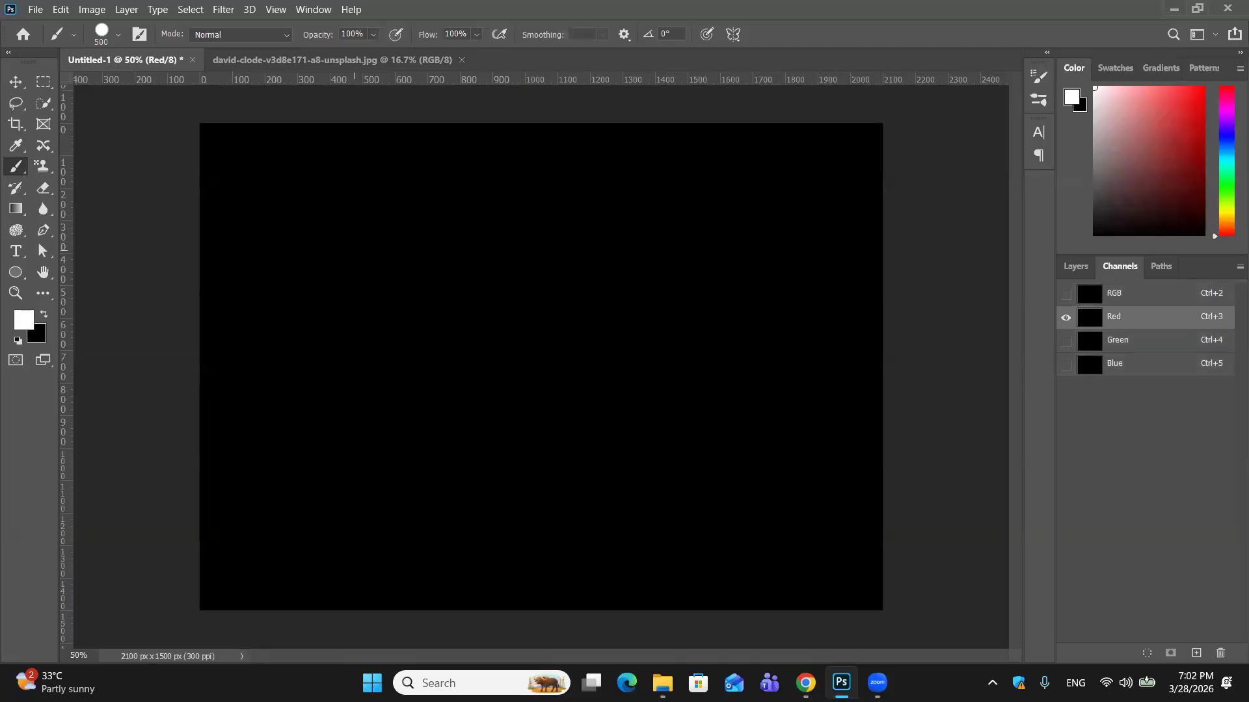
click(355, 251)
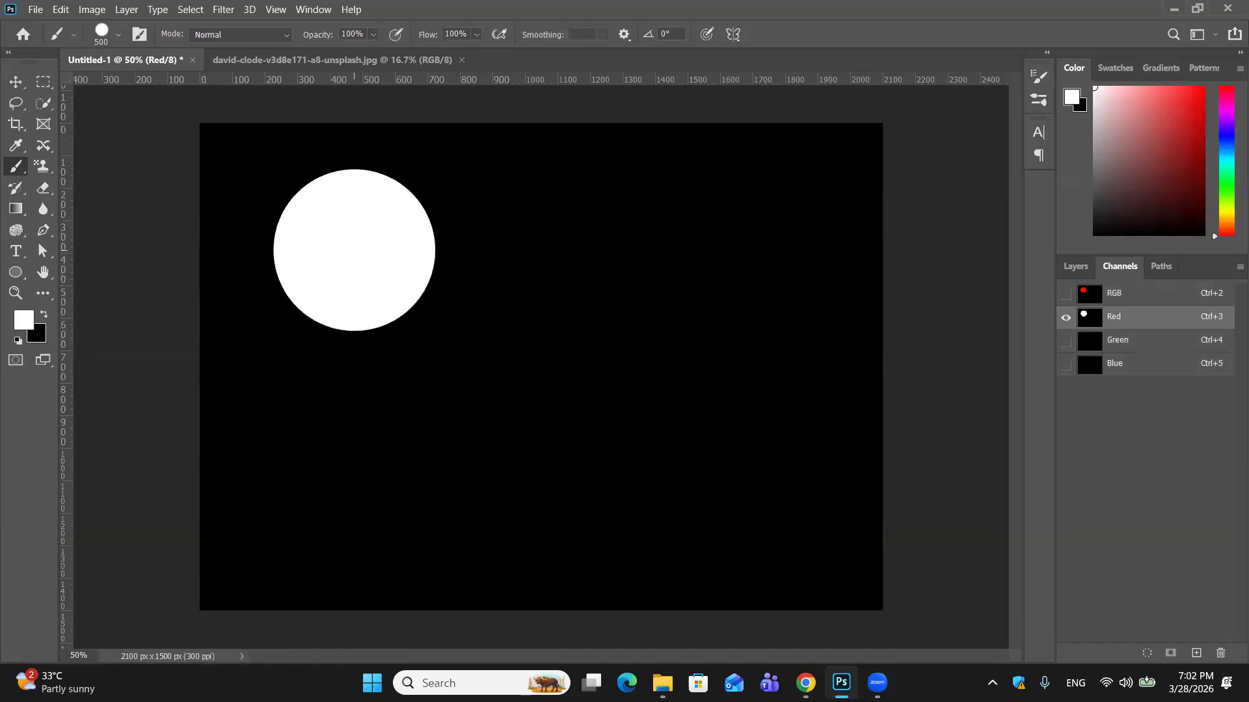
click(1121, 296)
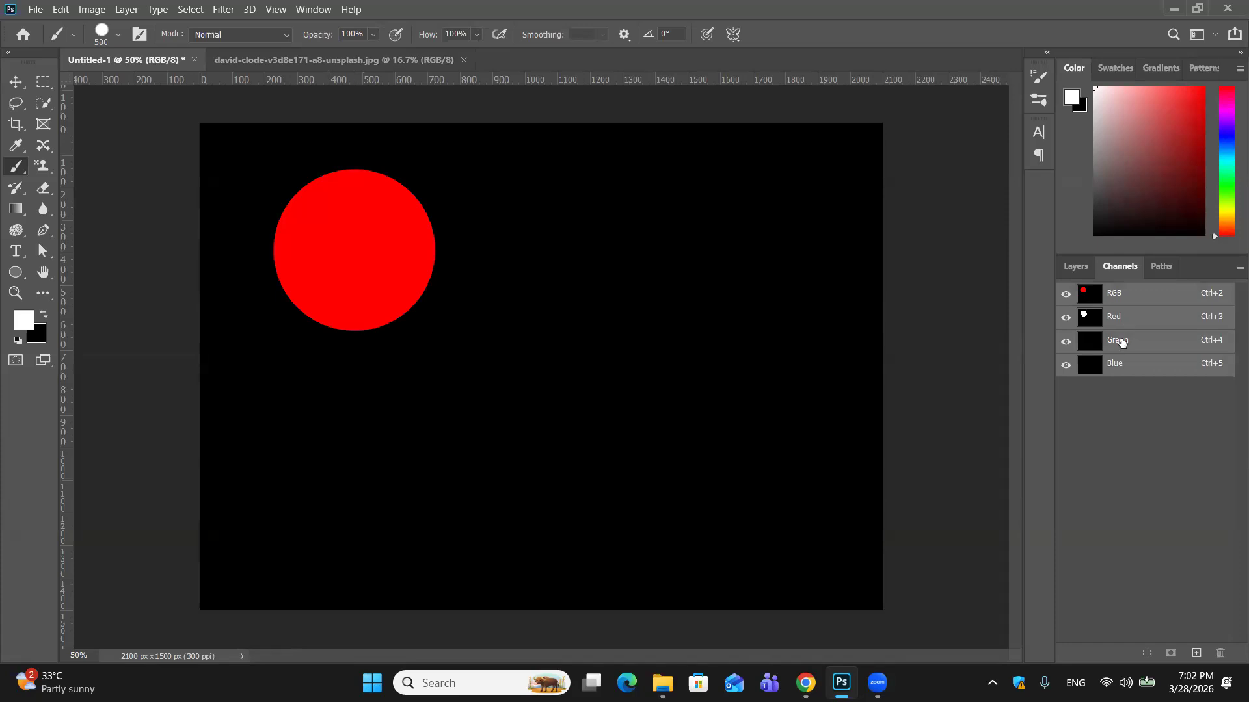
click(1122, 342)
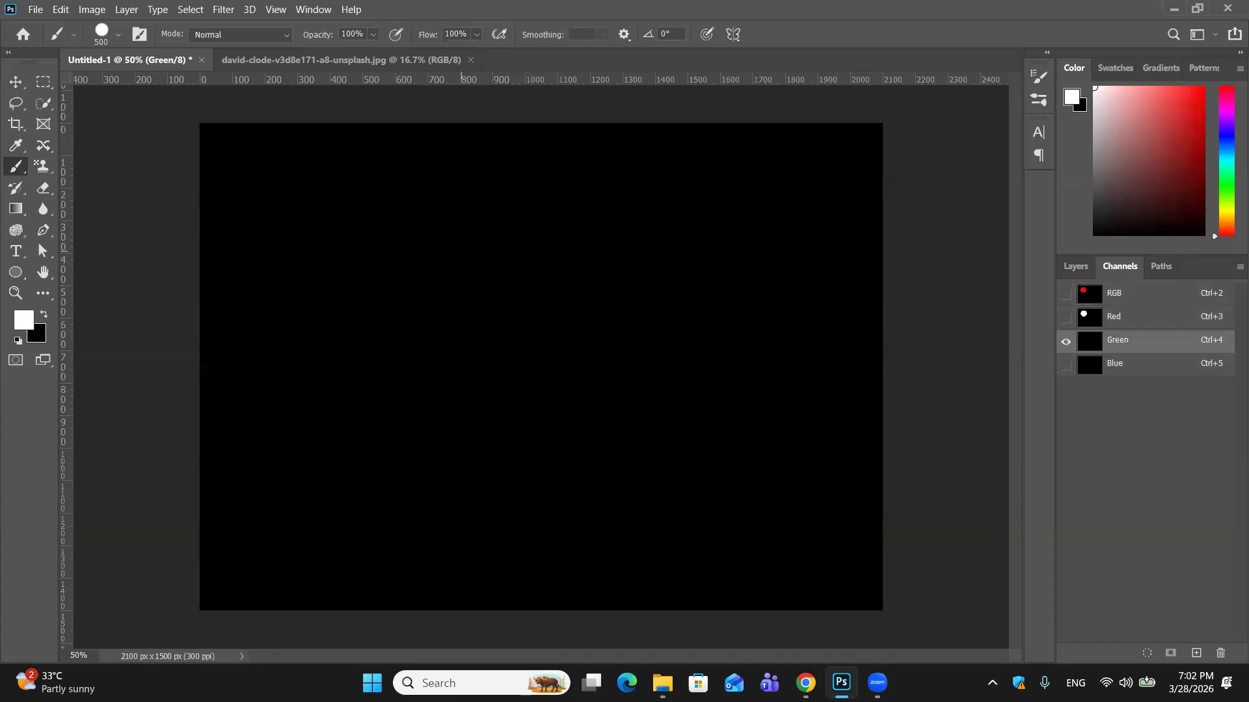
click(406, 230)
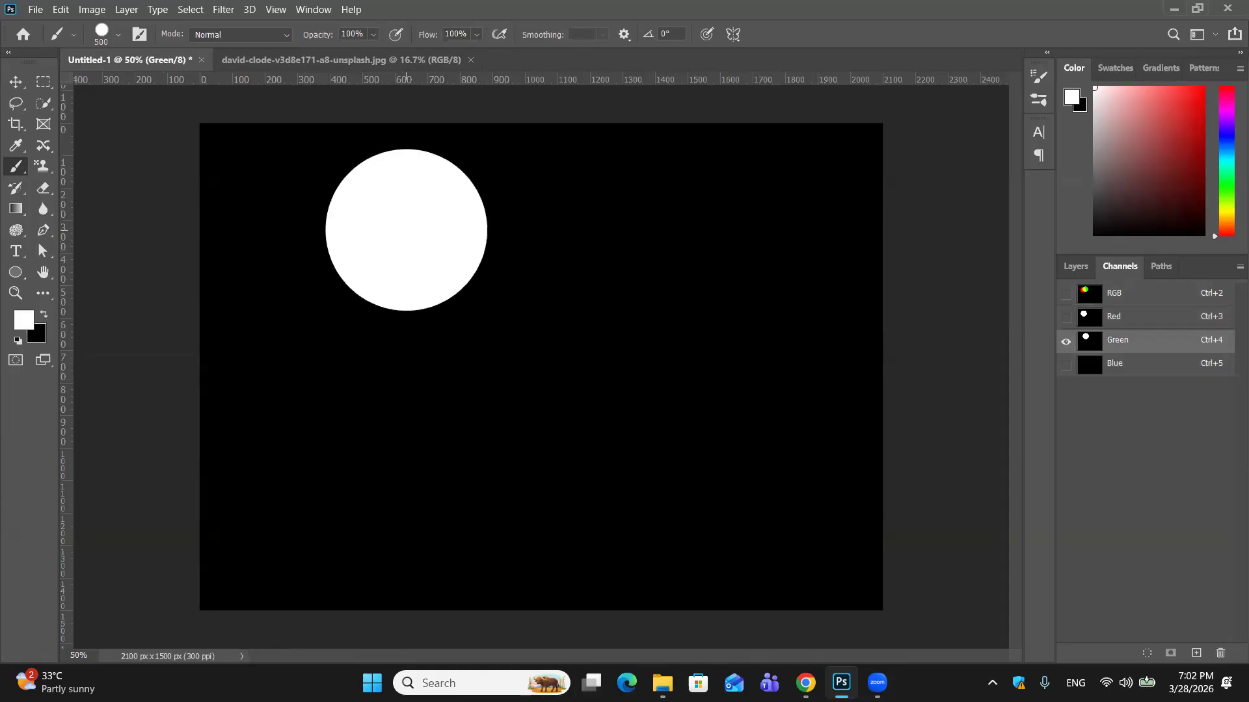
click(1114, 293)
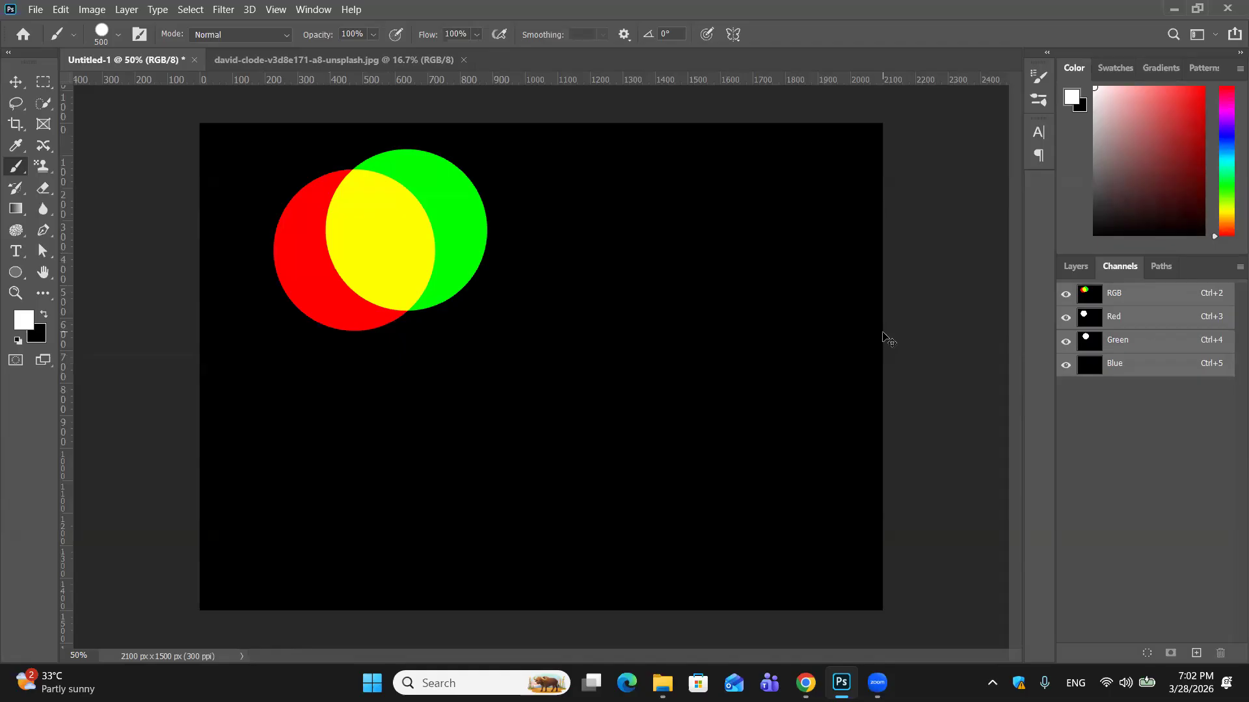
key(ctrl+z)
key(ctrl+z)
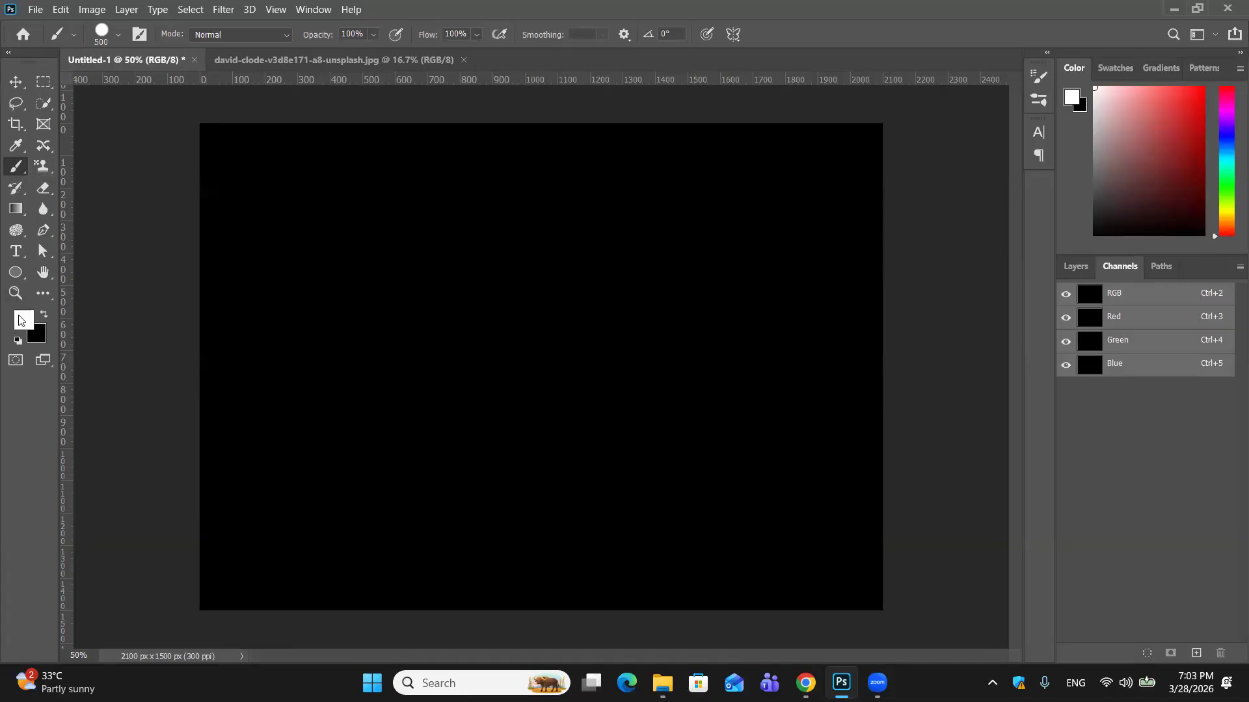
Paint a white dab in the Red channel and an overlapping one in the Green channel, showing the RGB composite after each.
click(1134, 319)
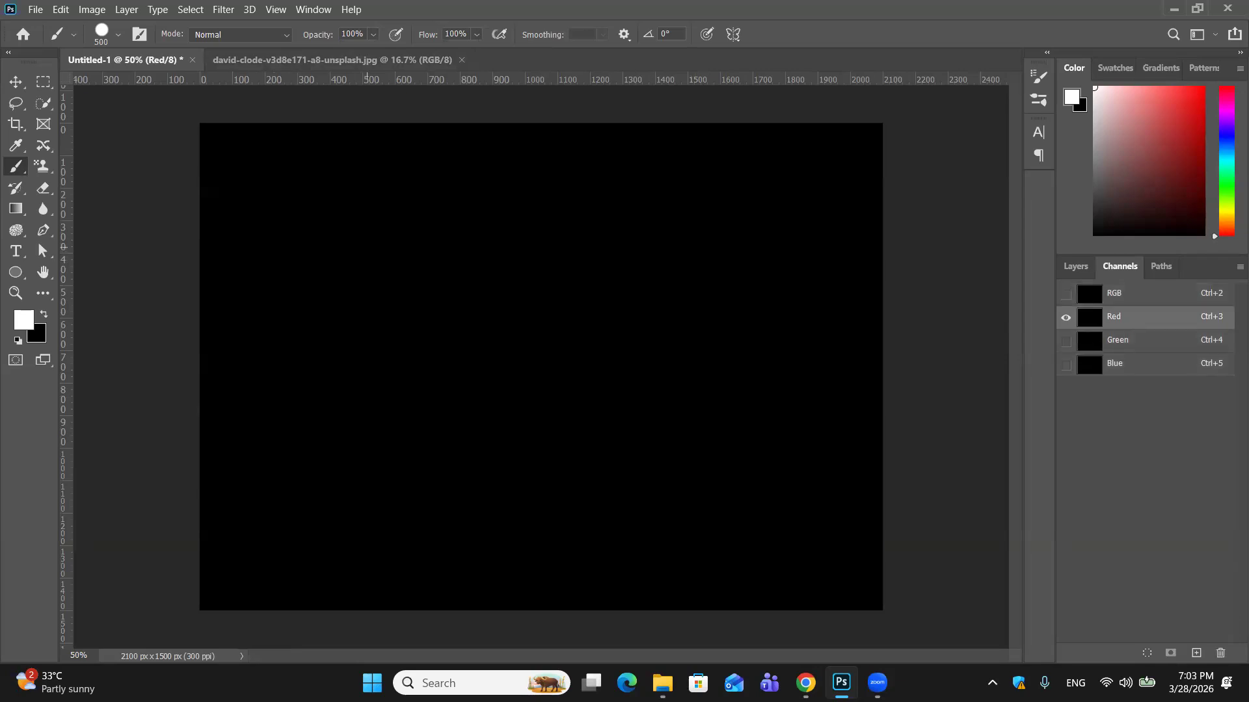
click(374, 248)
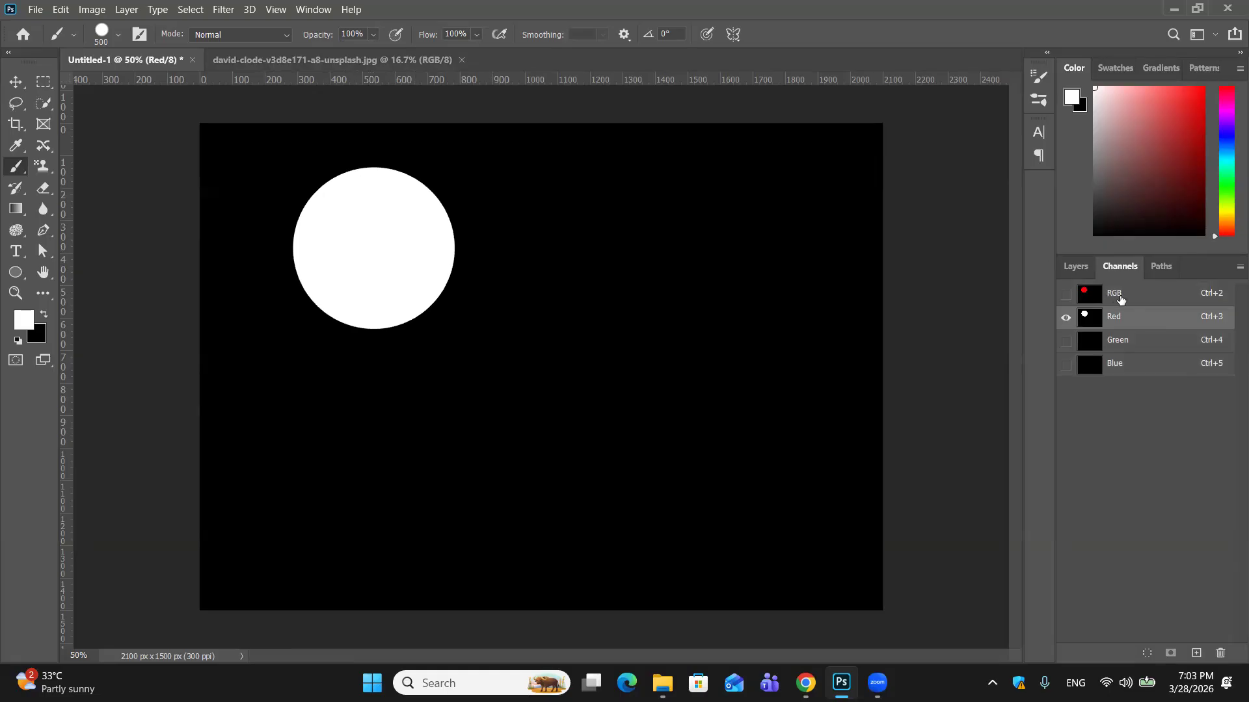
click(1121, 298)
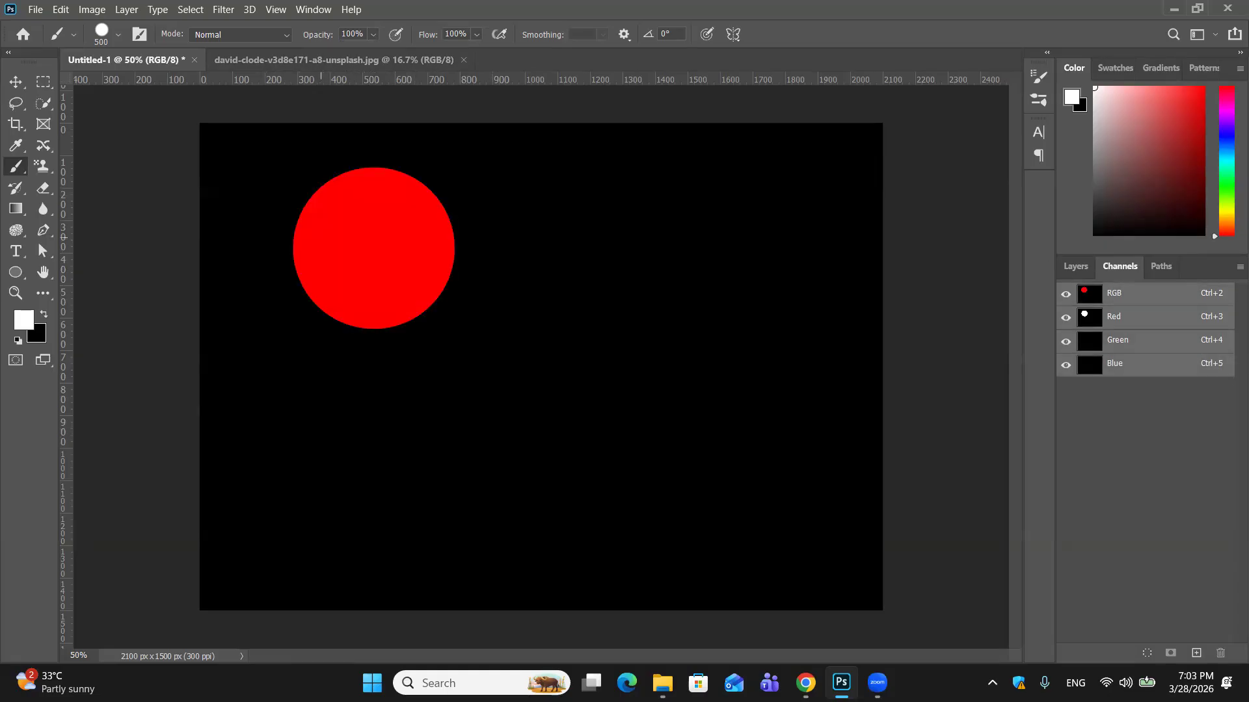
click(1133, 338)
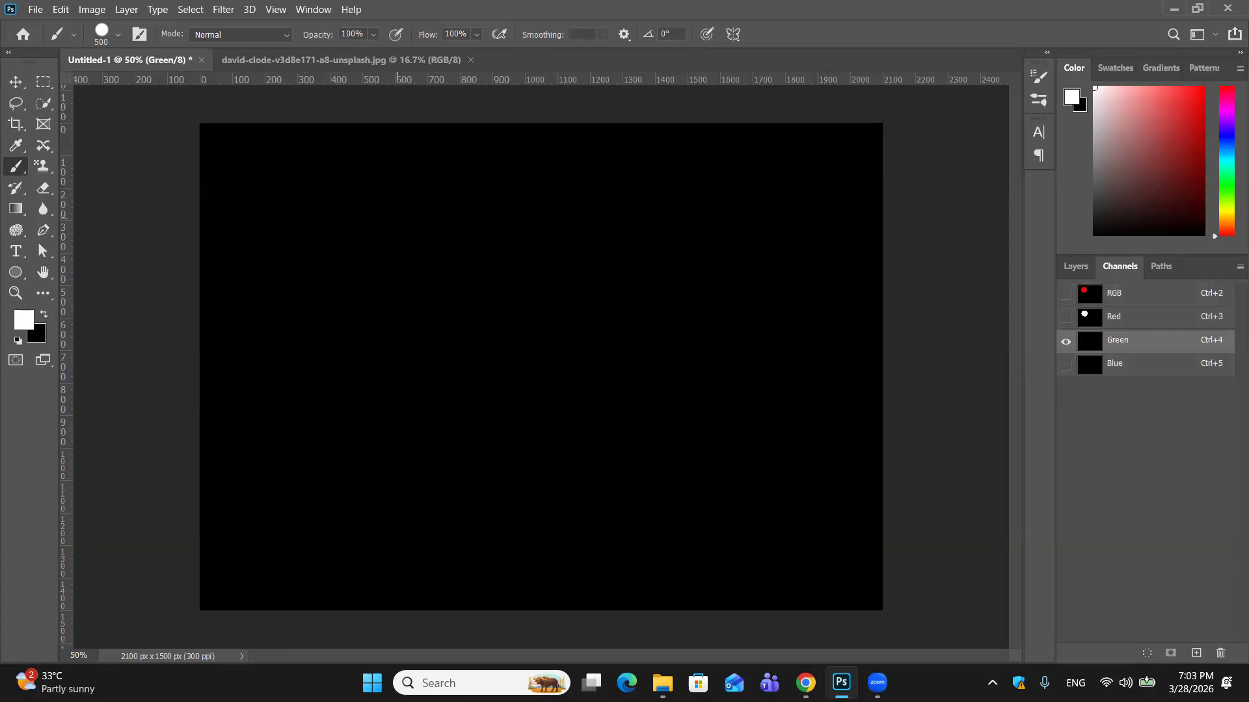
click(424, 225)
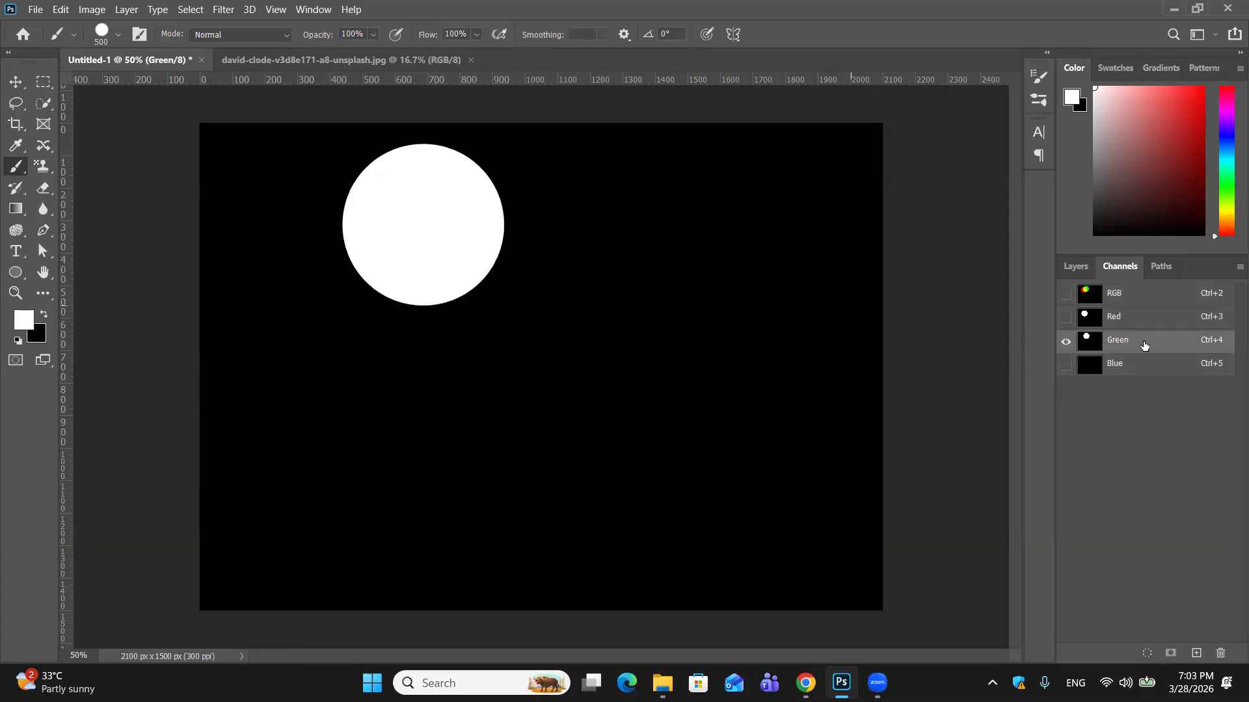
click(1145, 299)
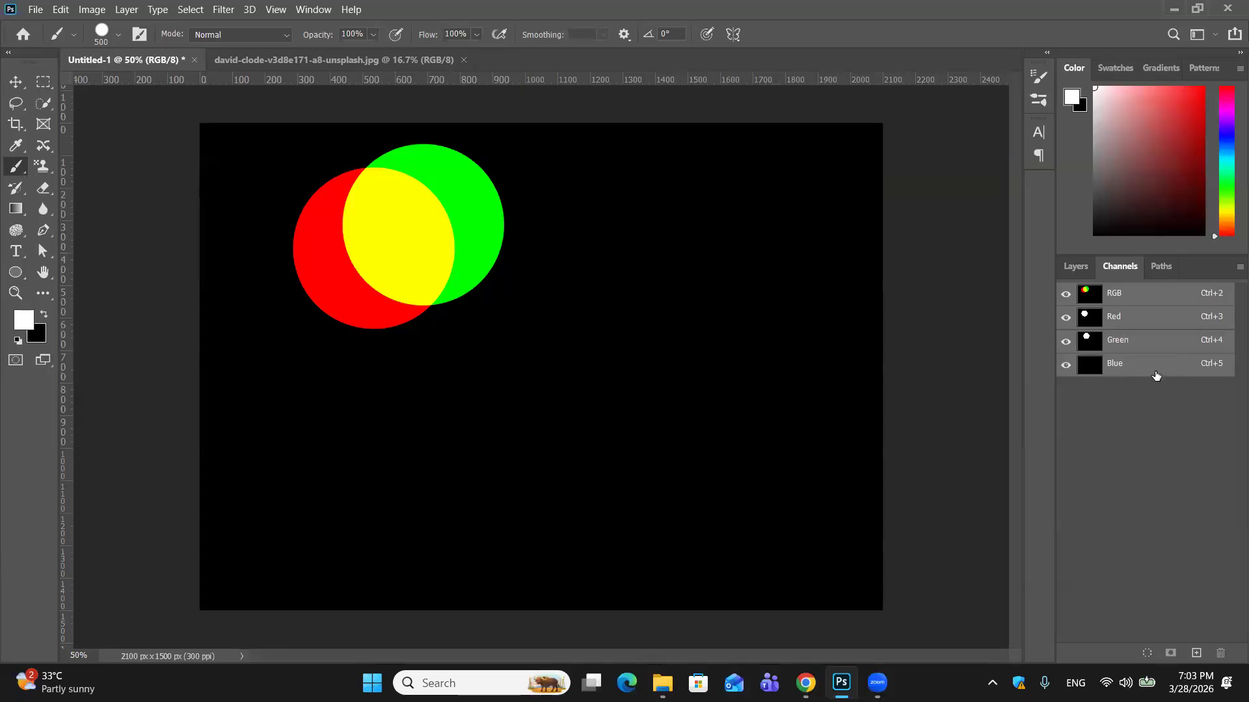
Paint a white dab in the Blue channel overlapping the lower part of the other circles, and show the RGB composite.
click(1155, 369)
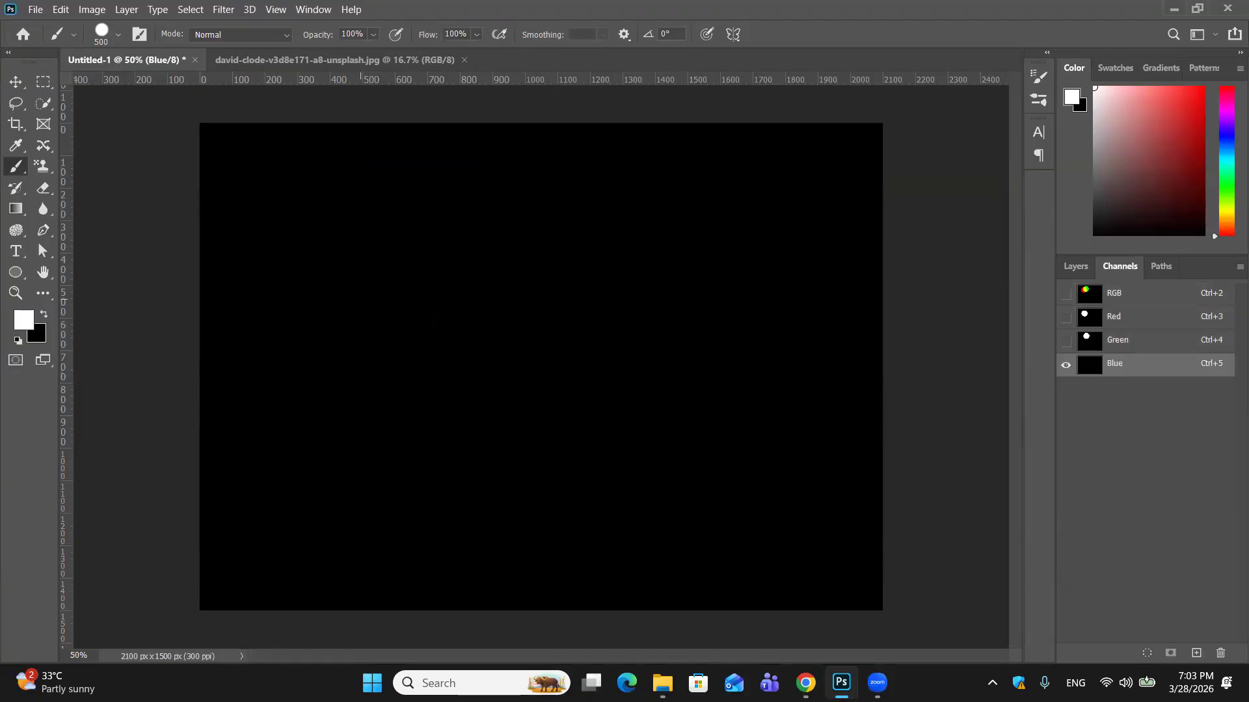
click(361, 300)
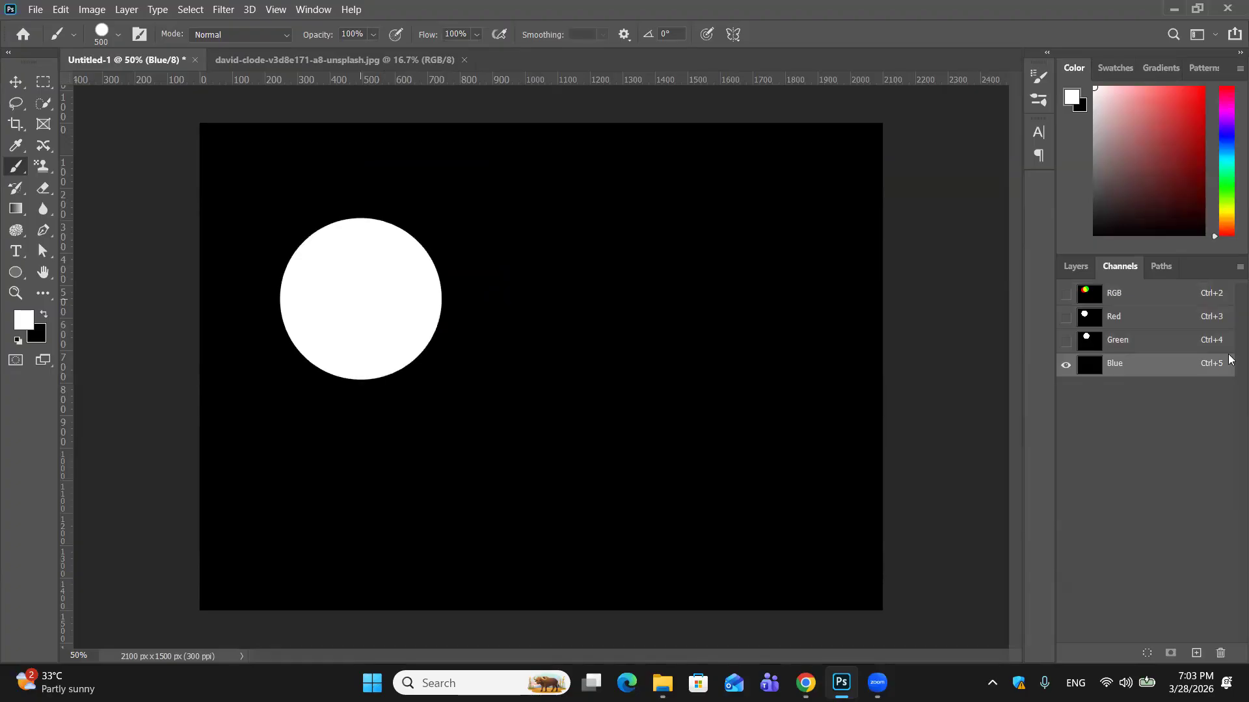
click(1118, 296)
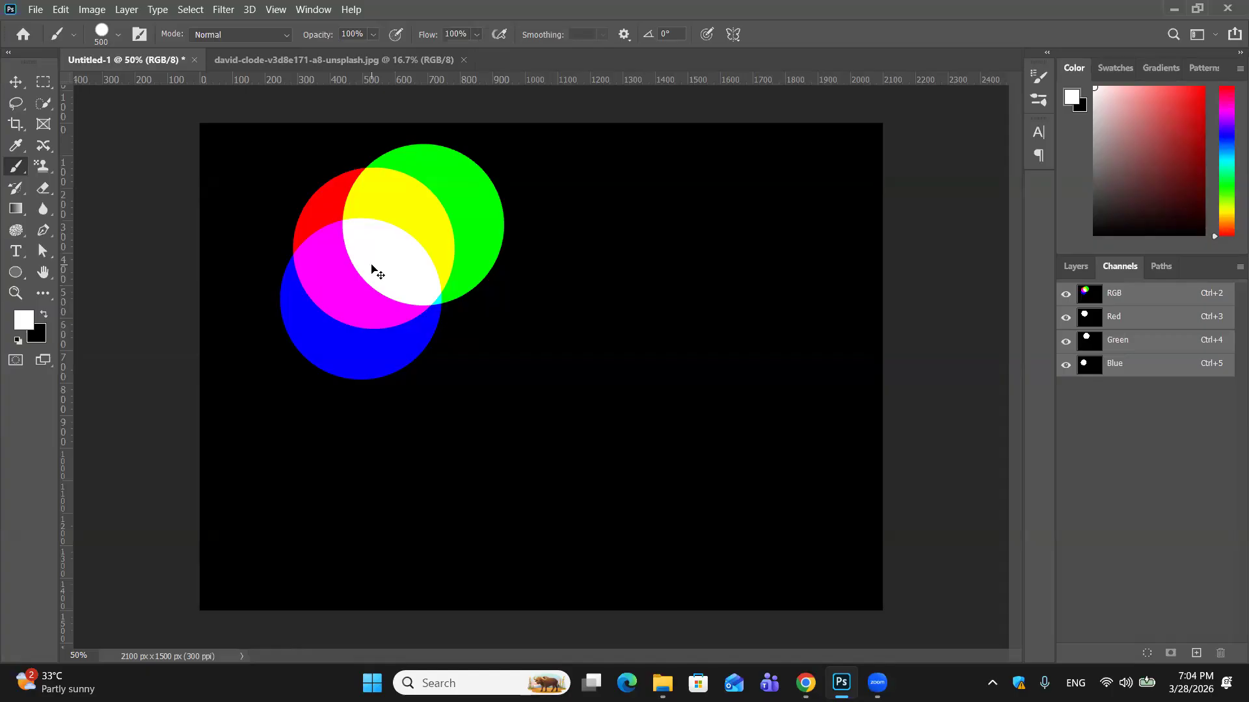
Undo the Blue, Green and Red channel dabs to clear the canvas back to black.
key(ctrl+z)
key(ctrl+z)
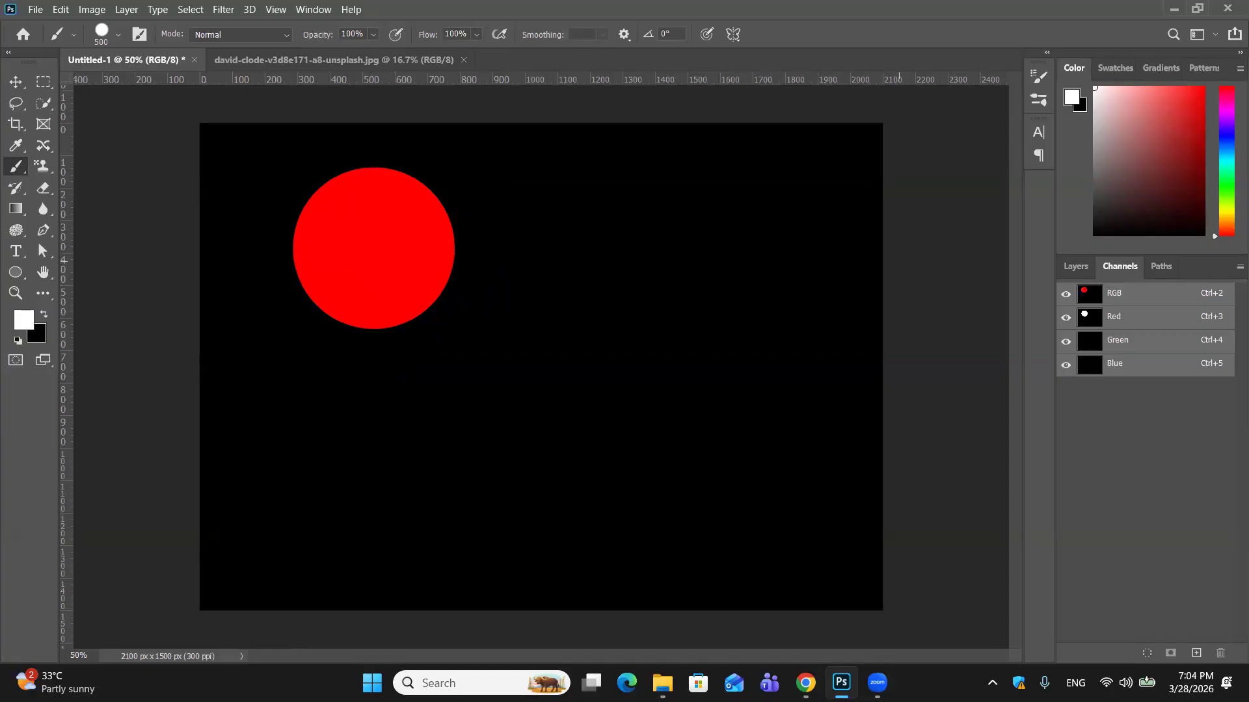
key(ctrl+z)
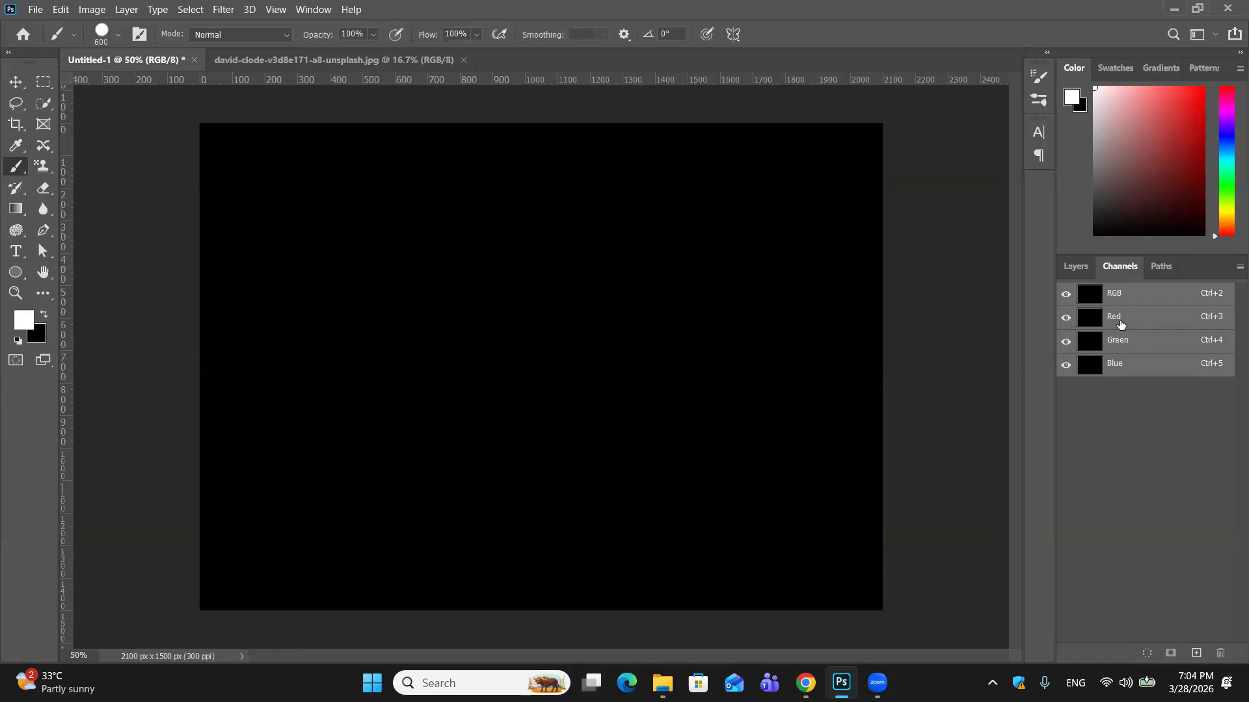
Using a 600 px brush, paint one overlapping white dab in each of the Red, Green and Blue channels, and show the RGB composite.
click(1079, 319)
click(396, 266)
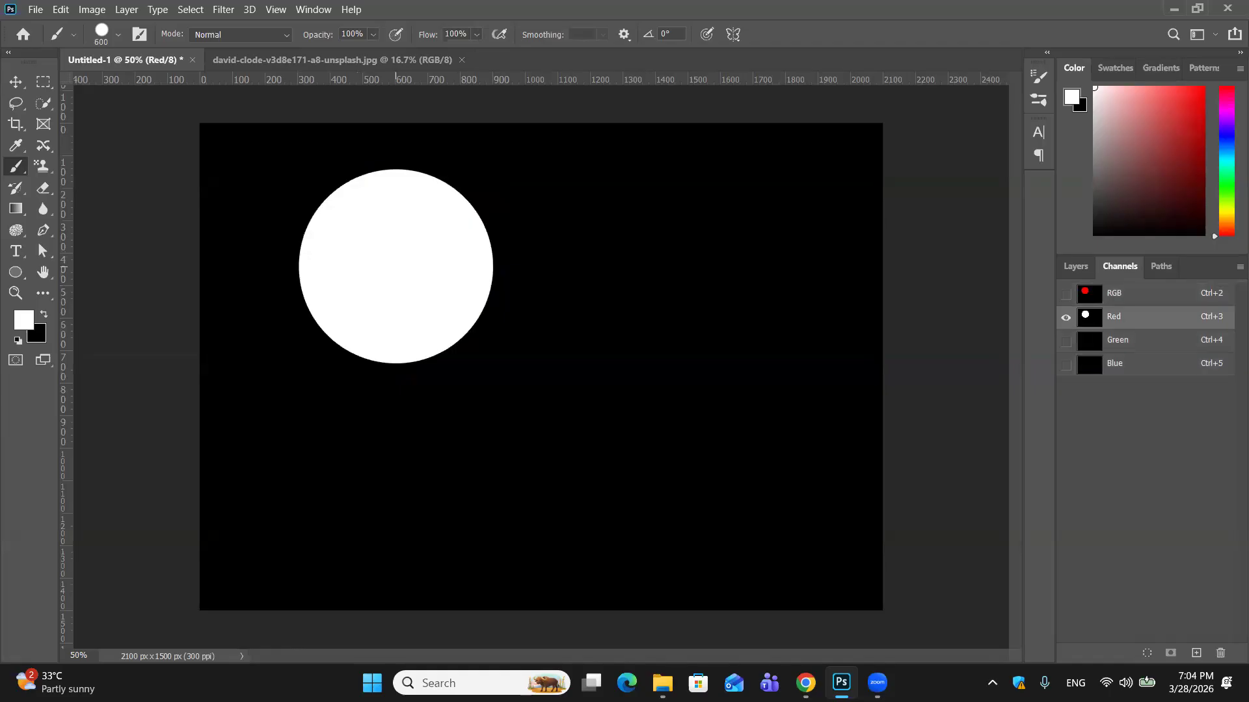
click(1145, 344)
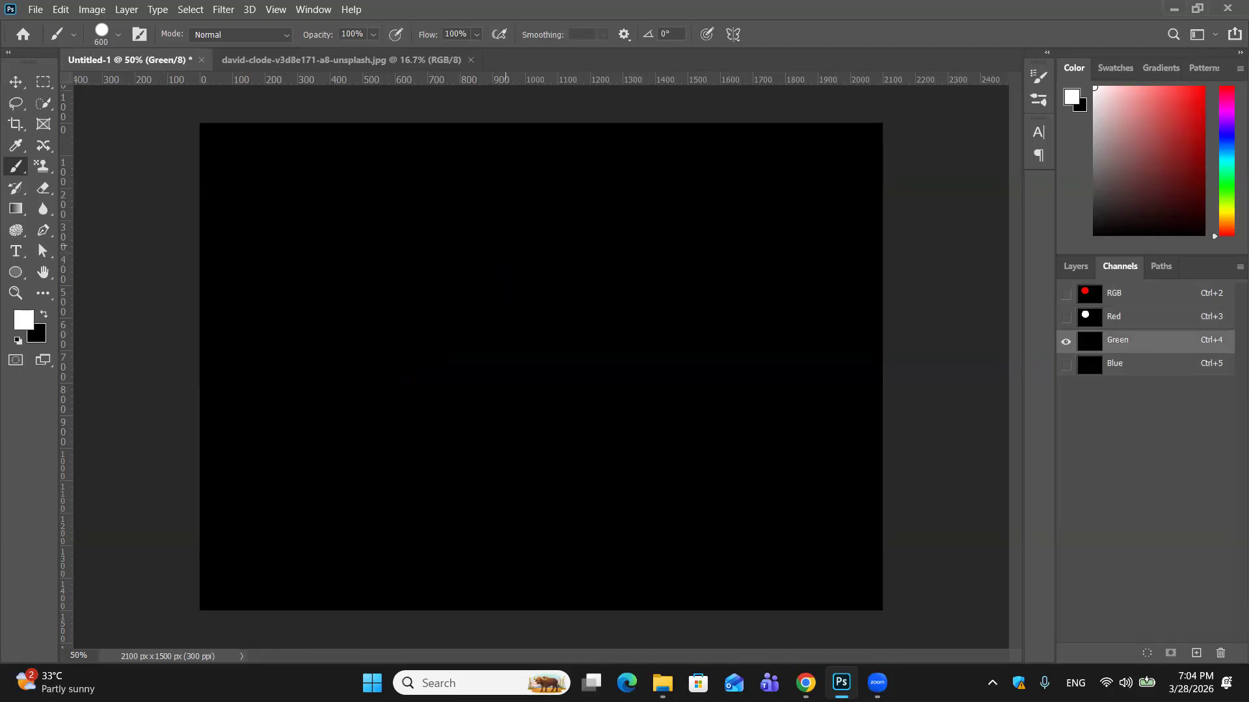
click(505, 245)
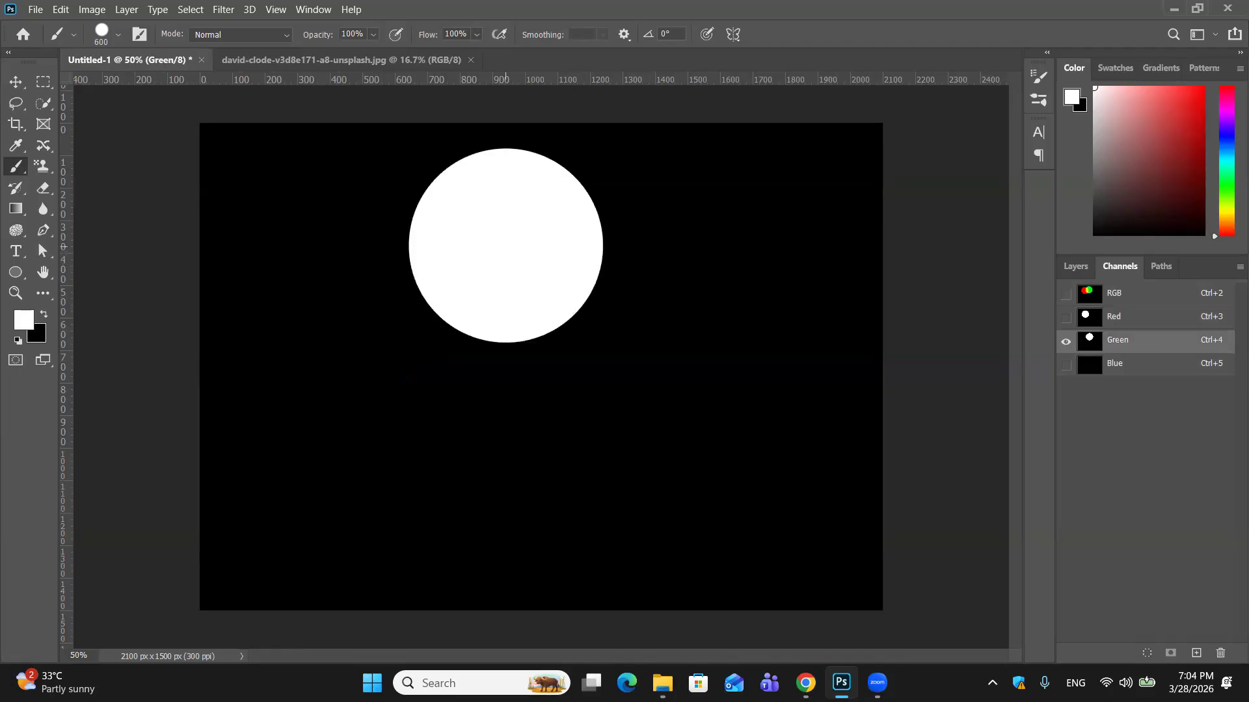
click(1125, 370)
click(418, 352)
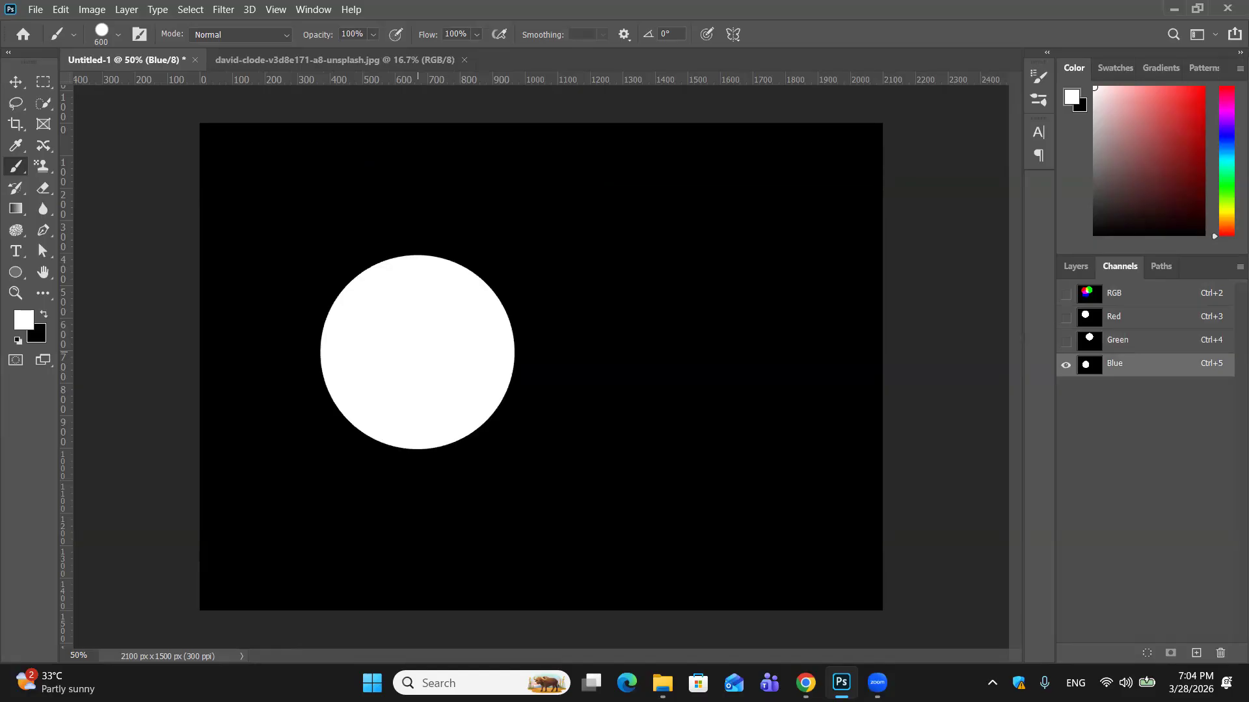
click(1117, 294)
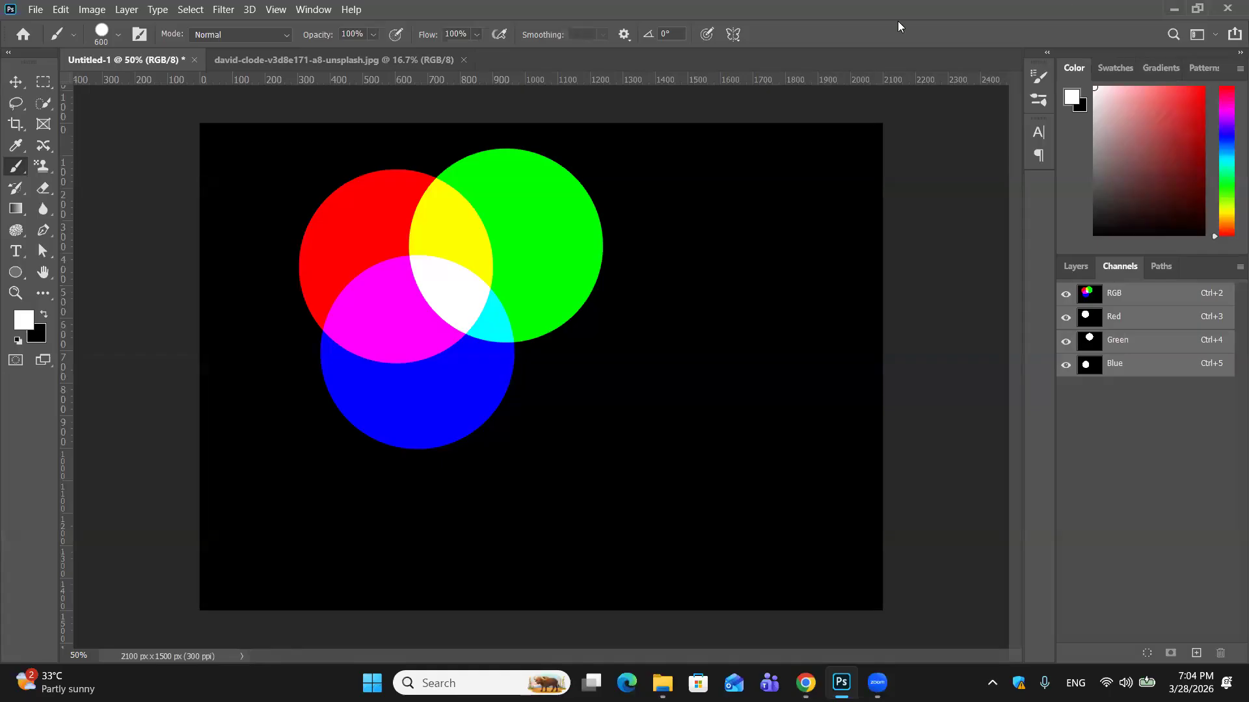
Show the layers, set the foreground color to near-black #010000 and return to the Brush tool.
click(1075, 267)
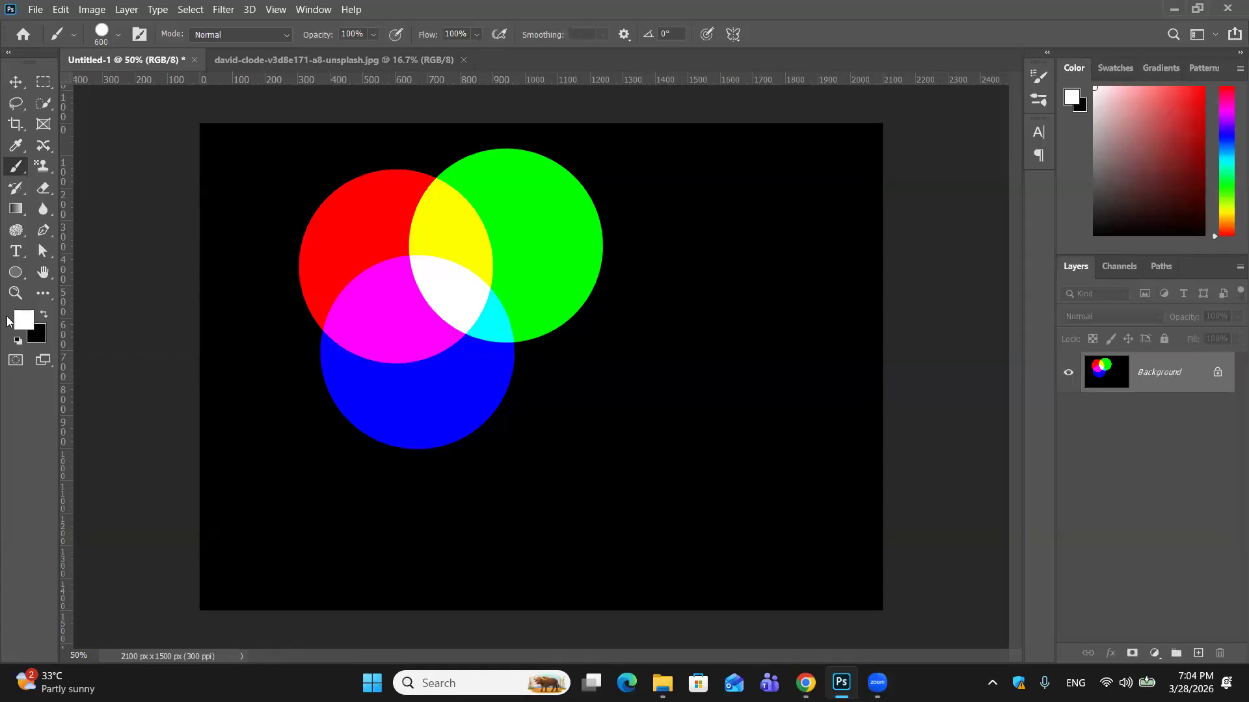
click(23, 320)
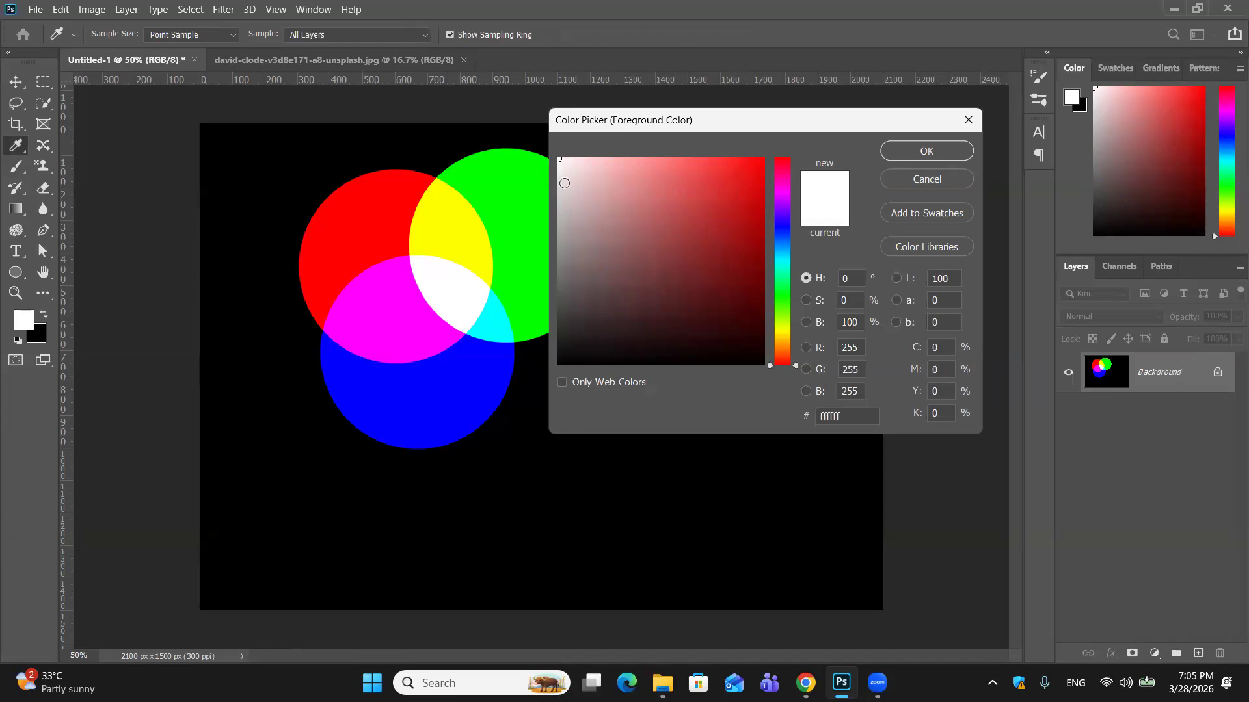
click(761, 362)
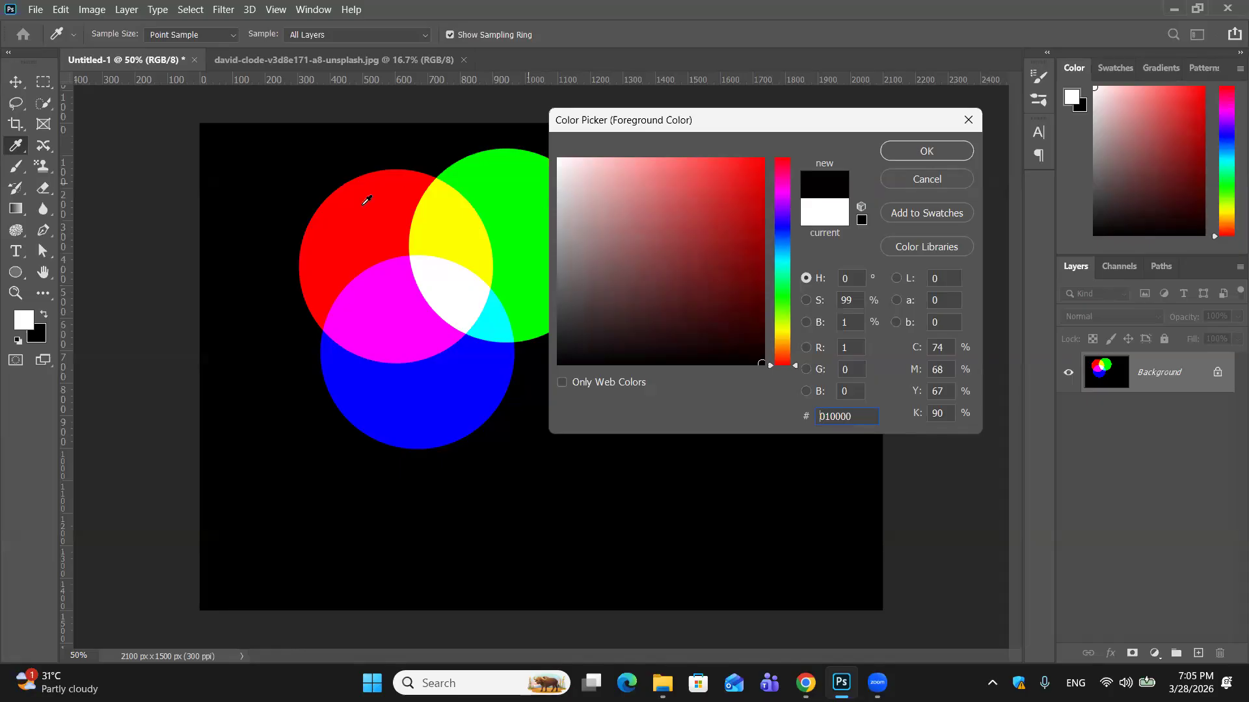
click(904, 149)
key(b)
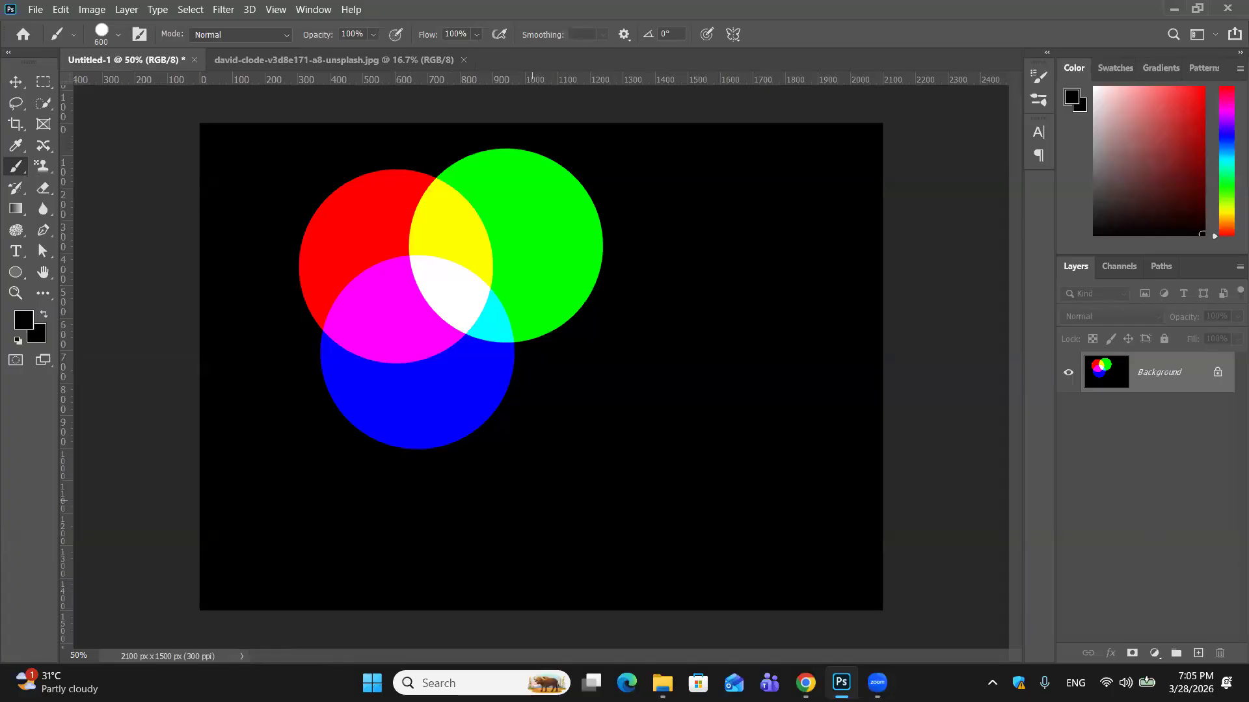
key(XF86AudioRaiseVolume)
click(35, 6)
key(Escape)
key(ctrl+n)
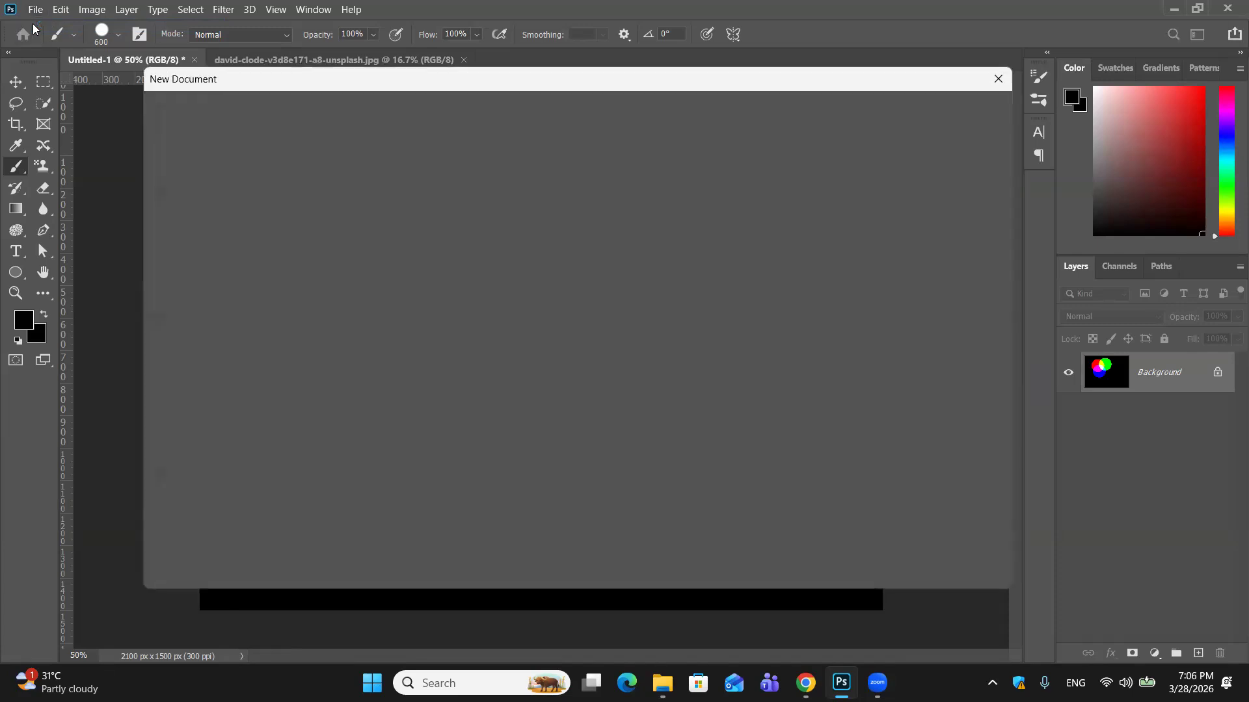
click(894, 383)
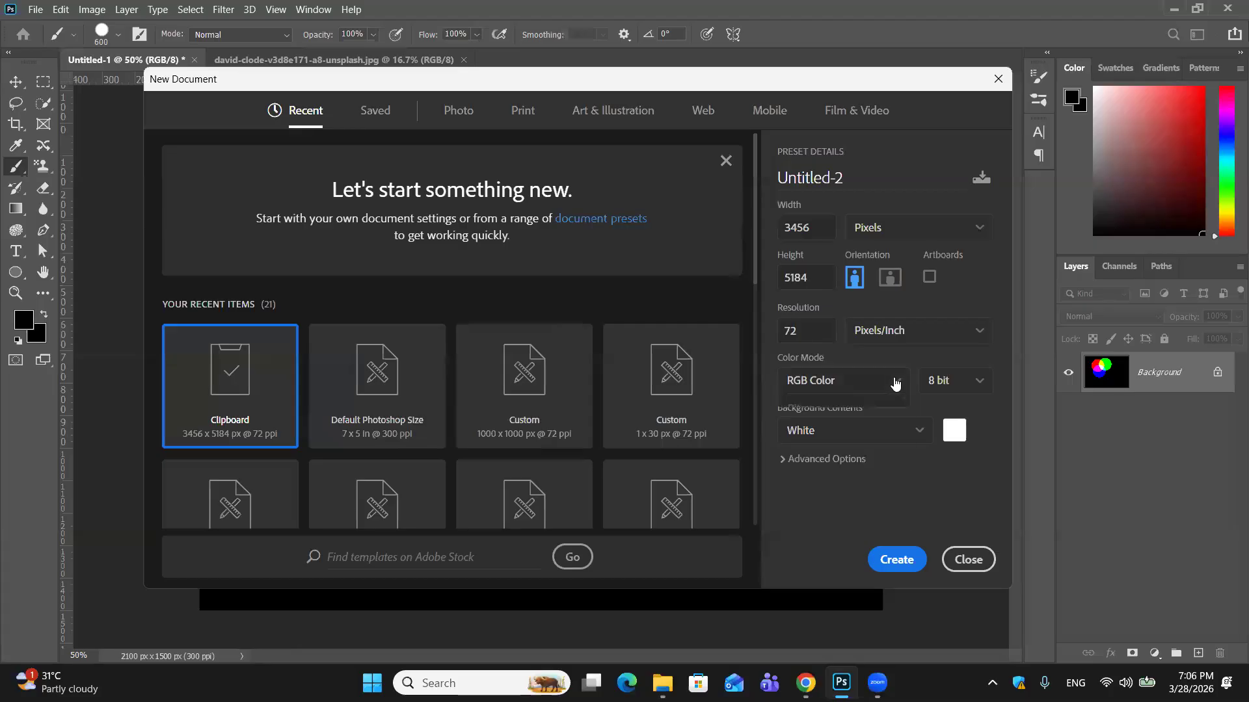
click(849, 496)
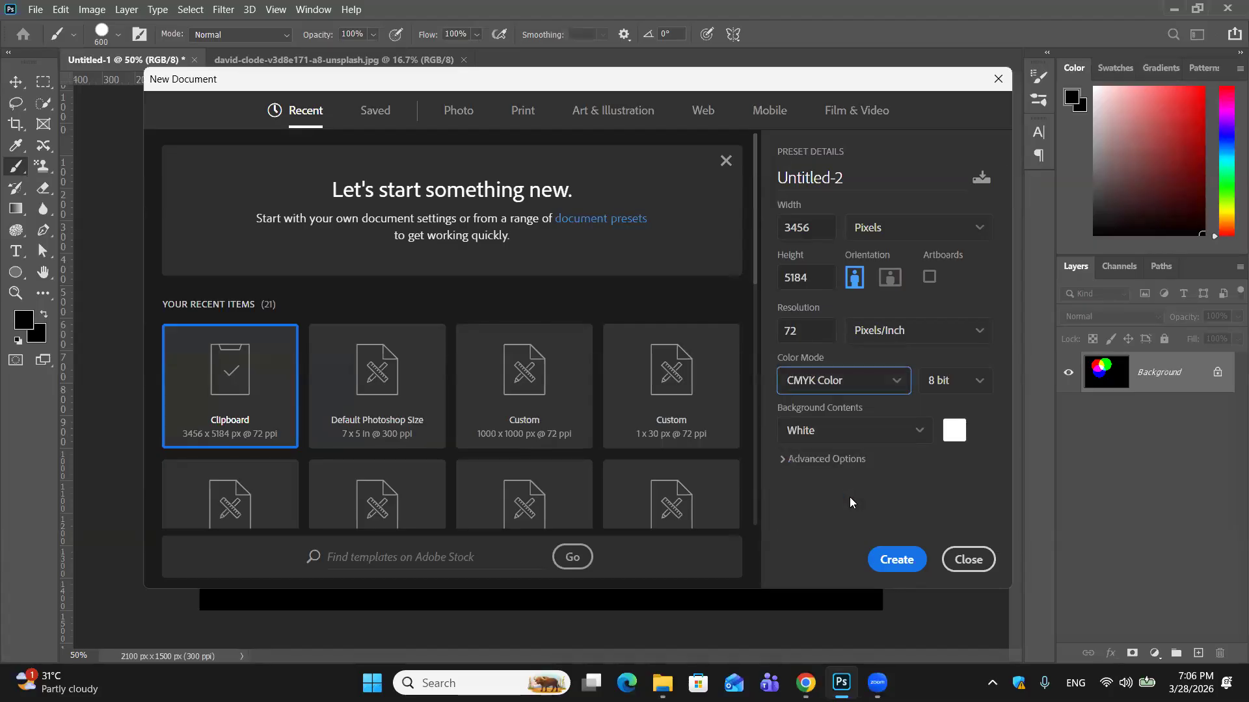
click(908, 559)
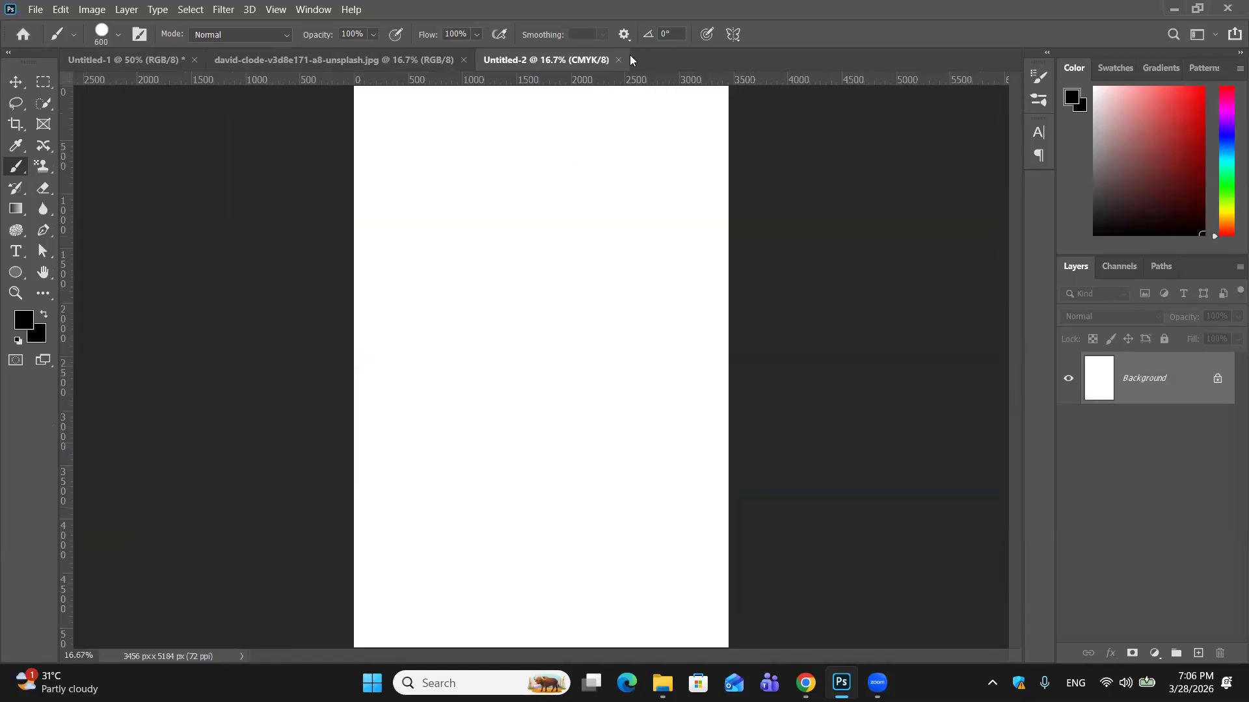
click(618, 60)
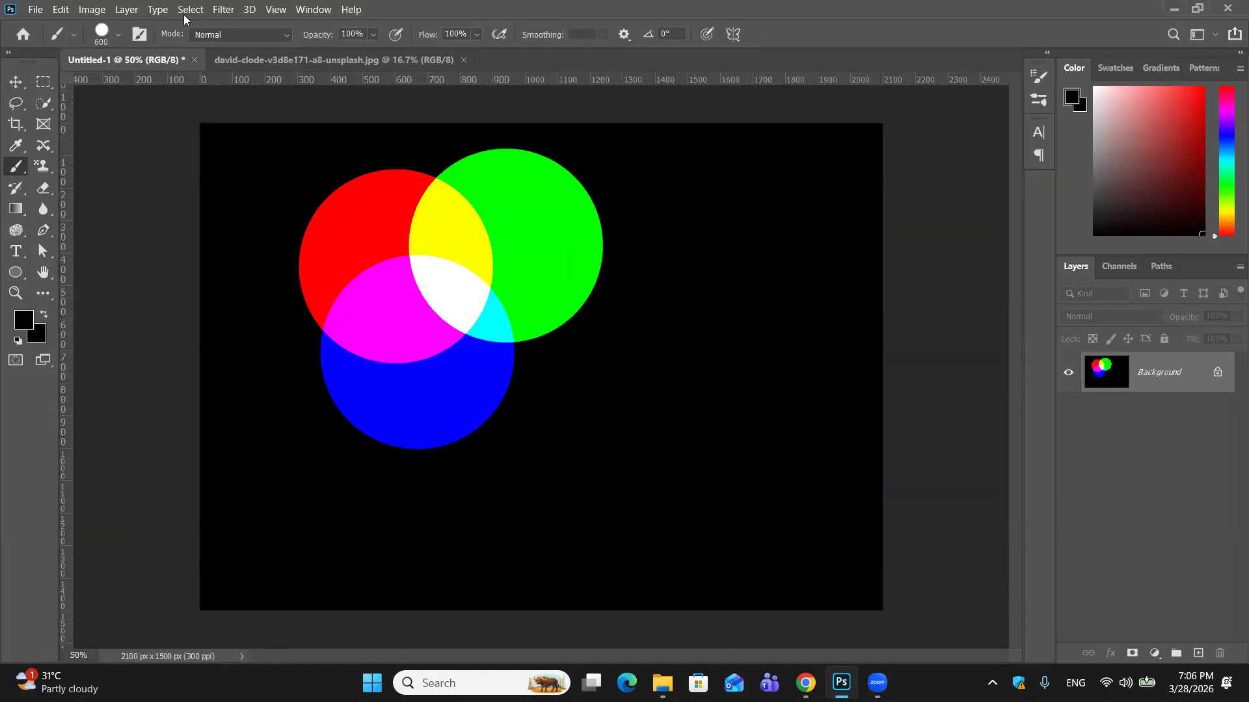
Create a new CMYK Color document from the Default Photoshop Size preset, 7 x 5 in at 300 ppi.
click(34, 10)
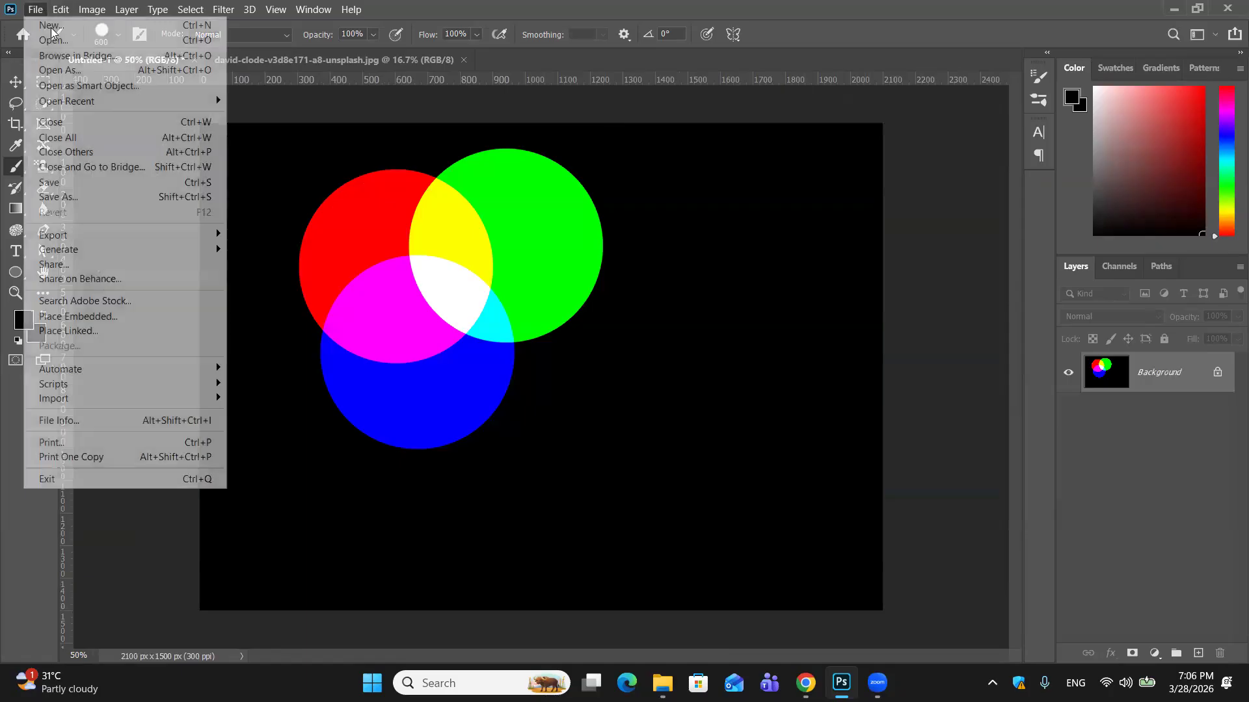
click(51, 26)
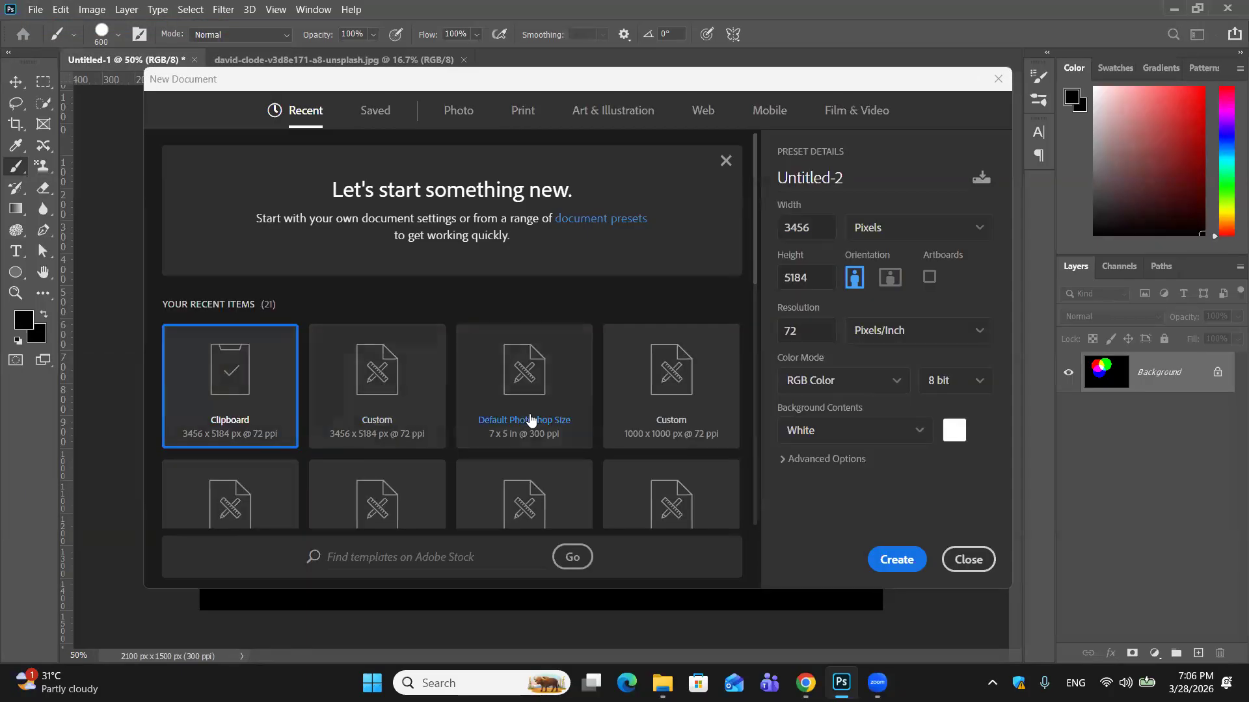
click(526, 419)
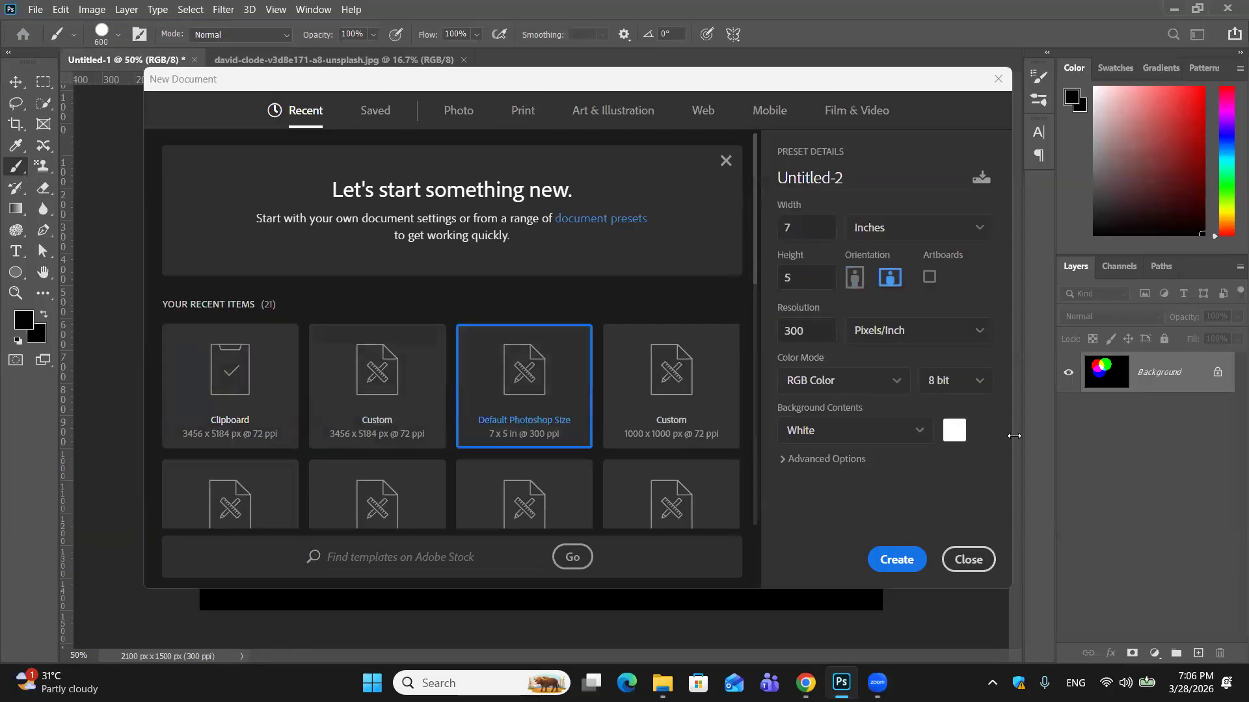
click(886, 380)
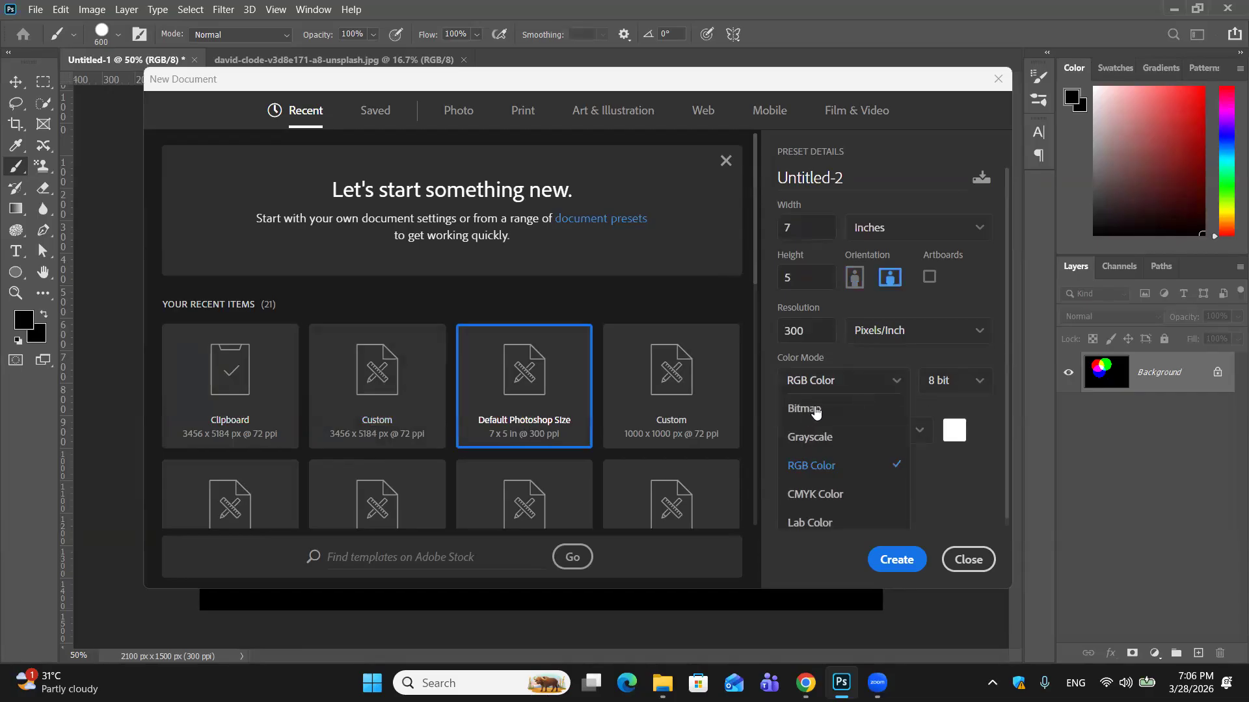
click(815, 494)
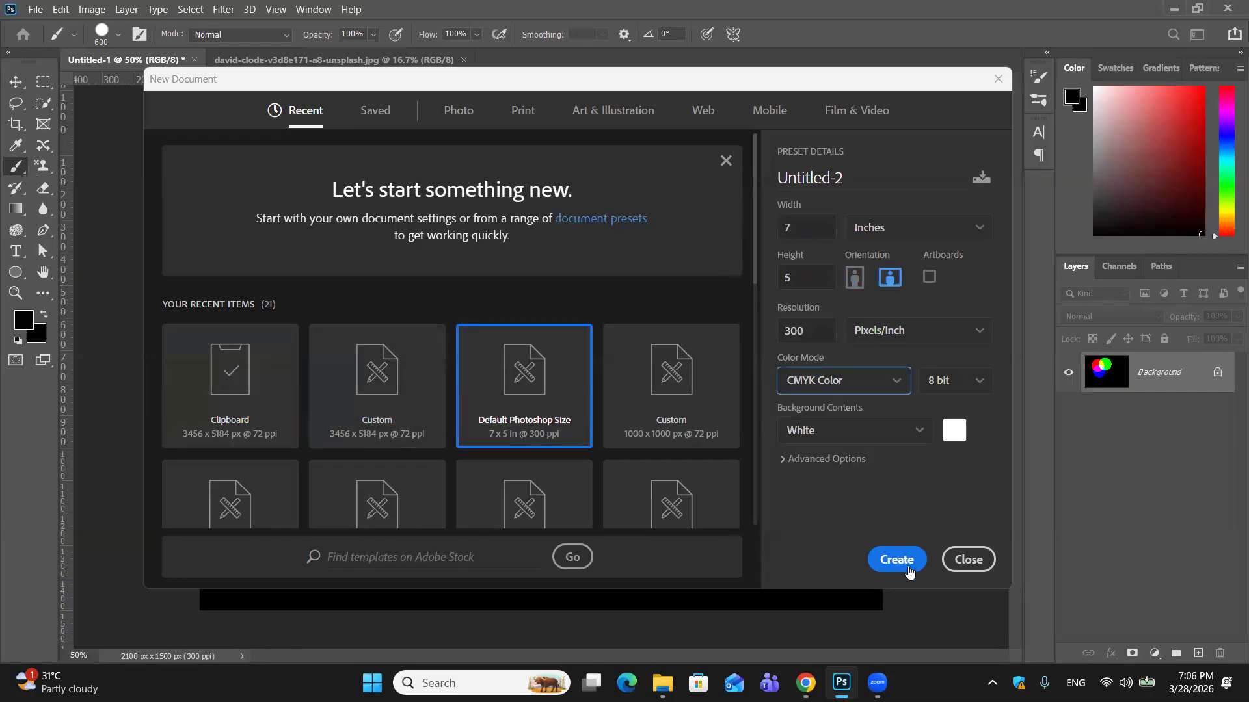
click(897, 560)
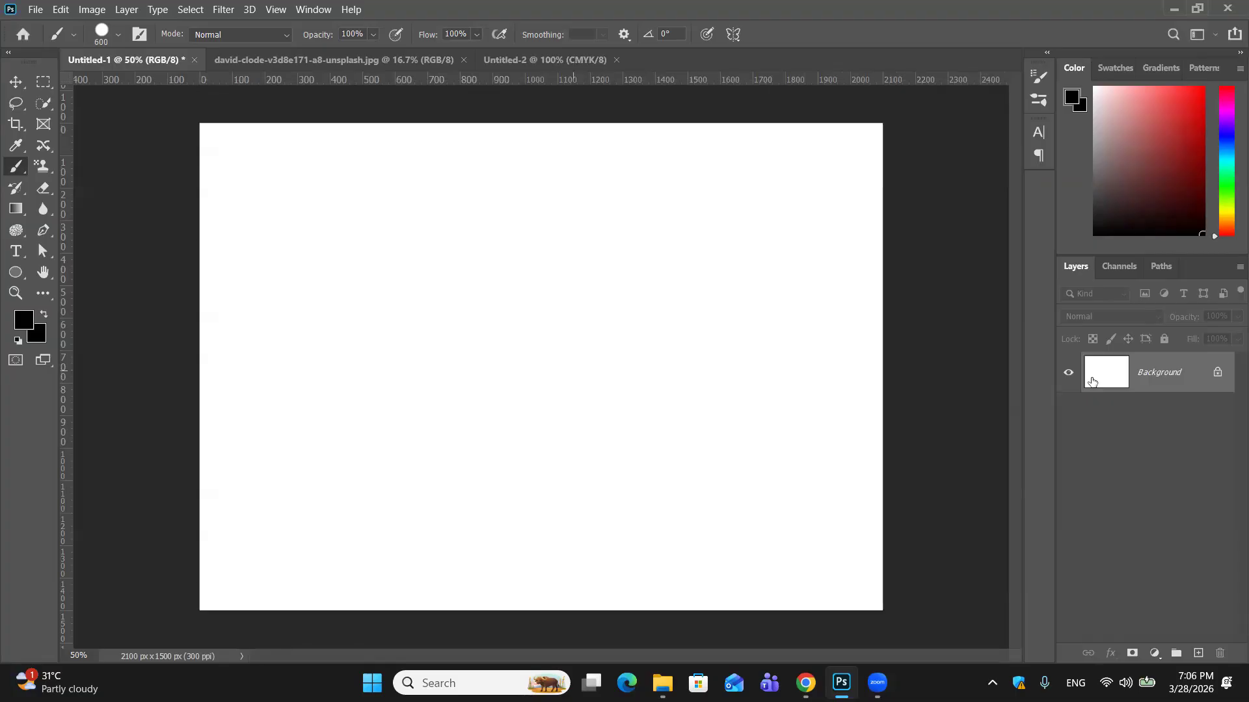
Paint one black 600 px brush dab in the Cyan channel, and show the CMYK composite.
click(1125, 270)
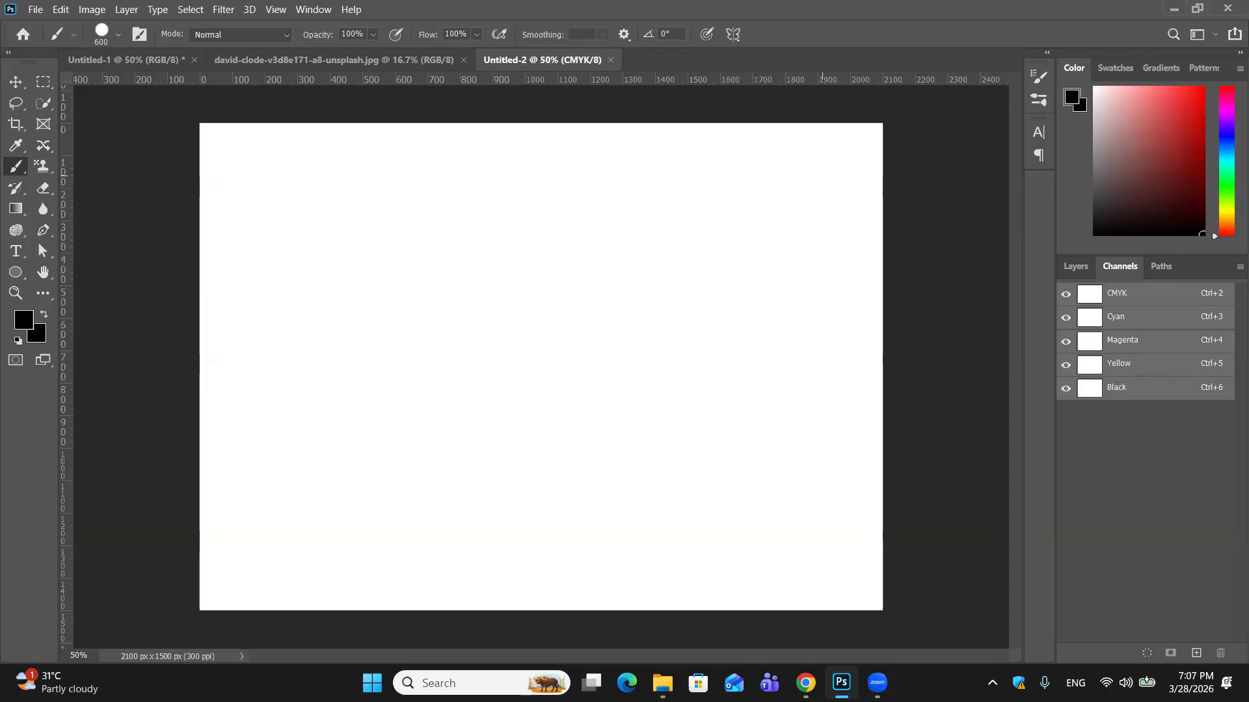
key(XF86AudioRaiseVolume)
click(1151, 324)
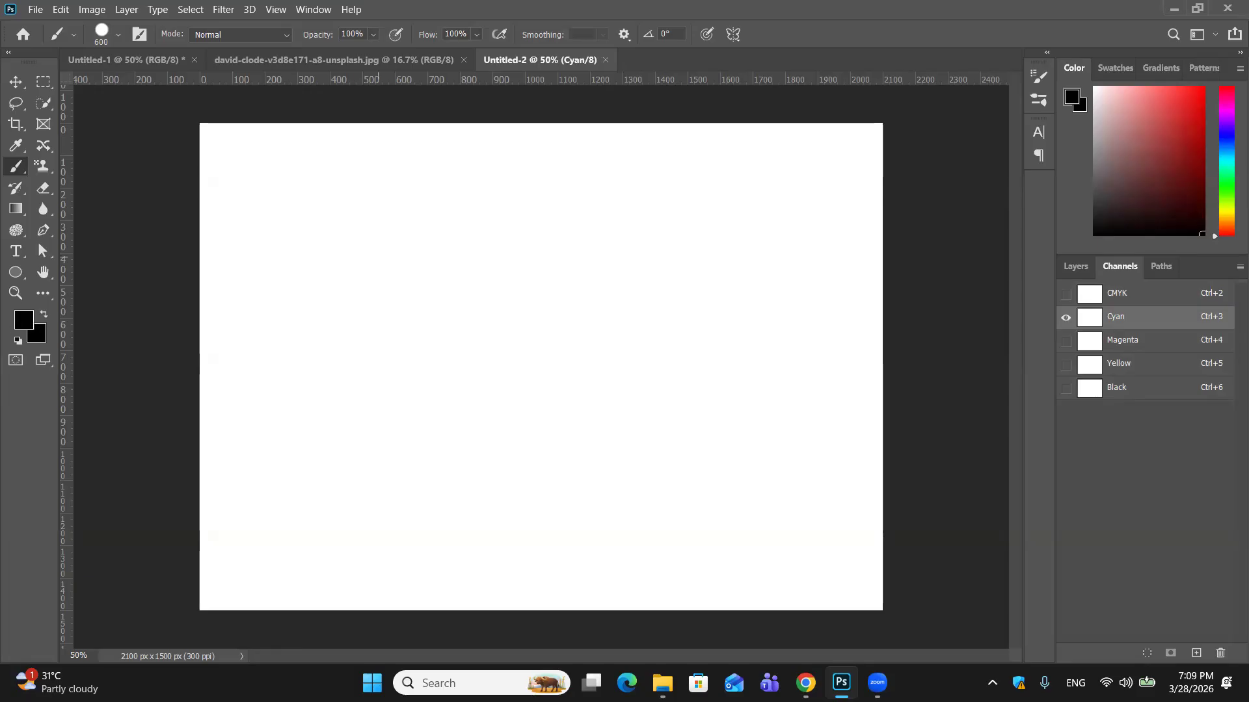
click(360, 274)
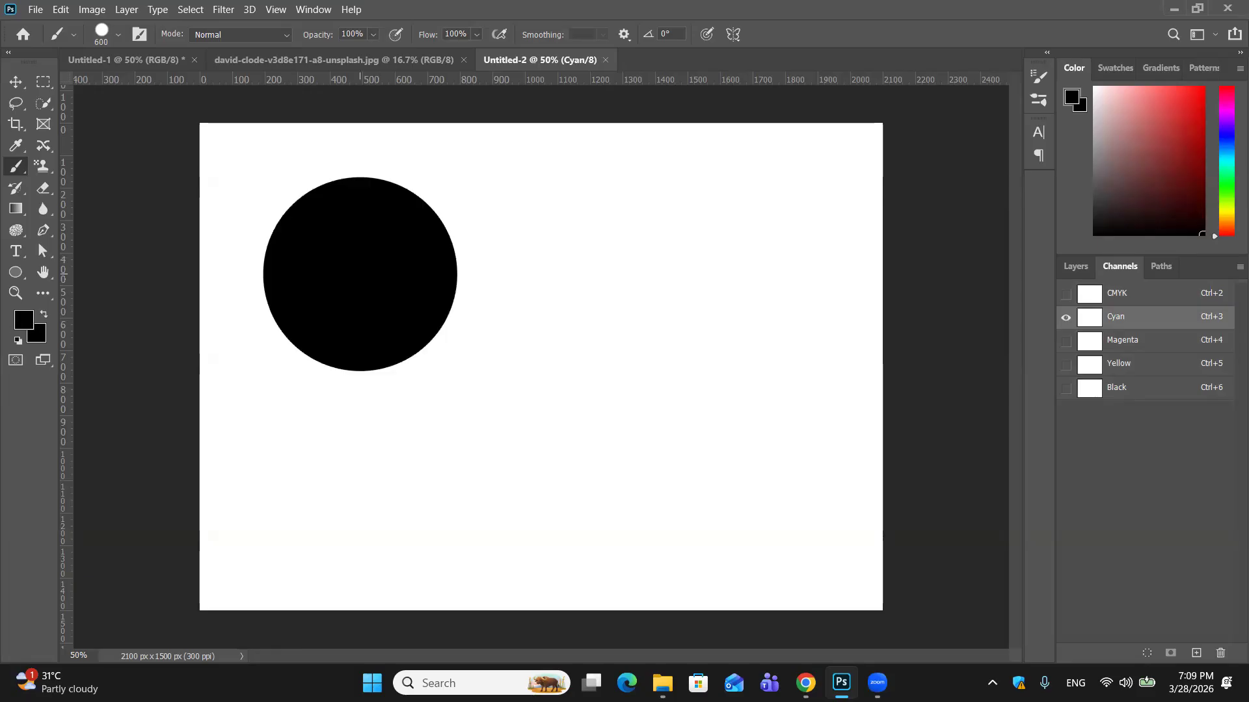
click(1149, 296)
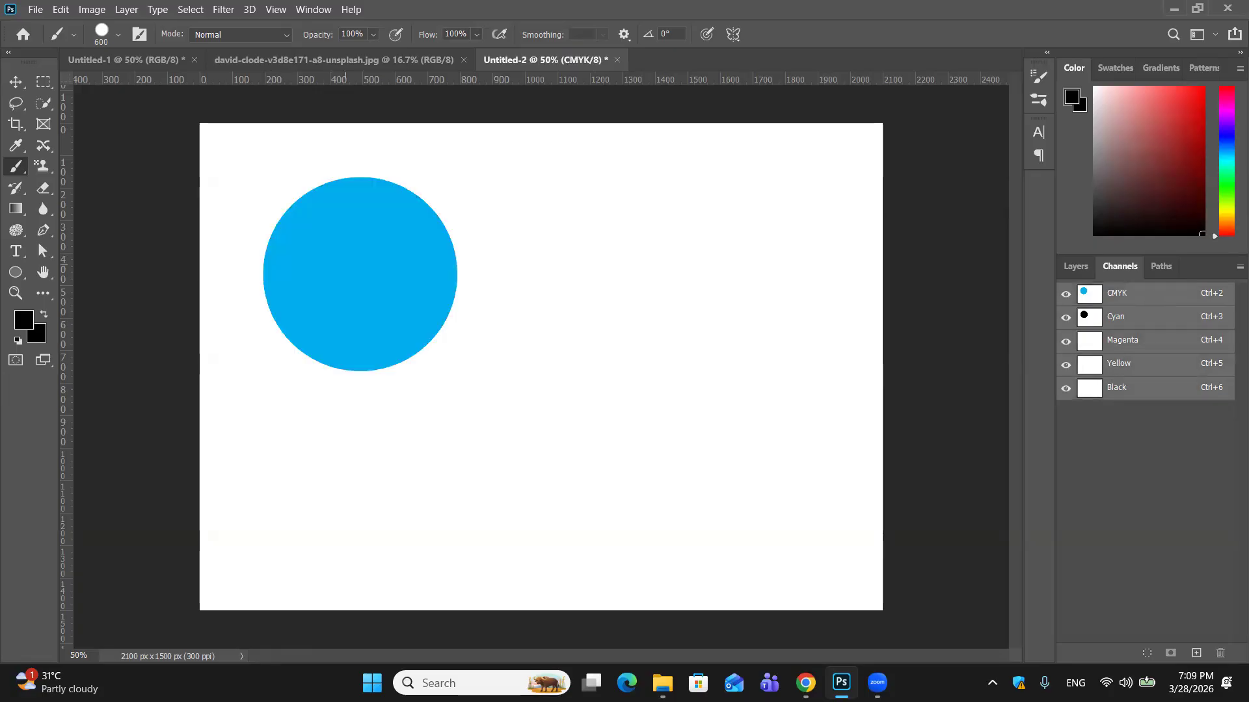
Paint one black dab in the Magenta channel overlapping the right side of the cyan circle, and show the CMYK composite.
click(1140, 342)
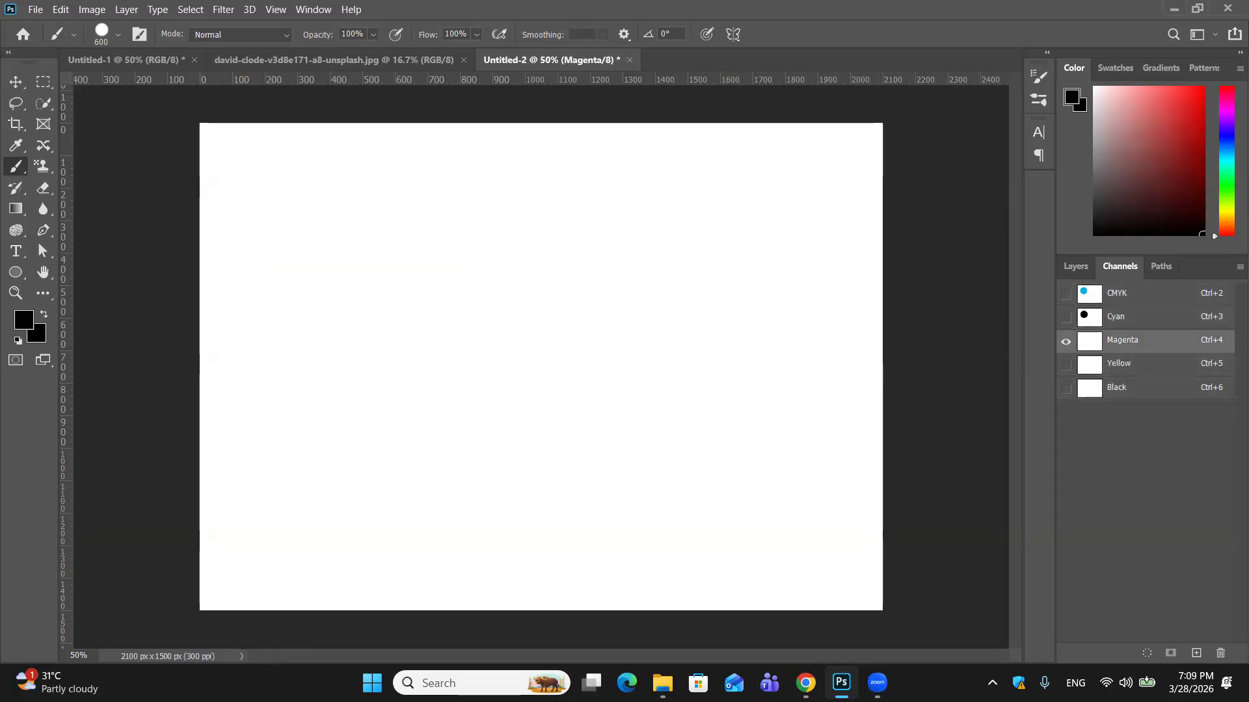
click(477, 253)
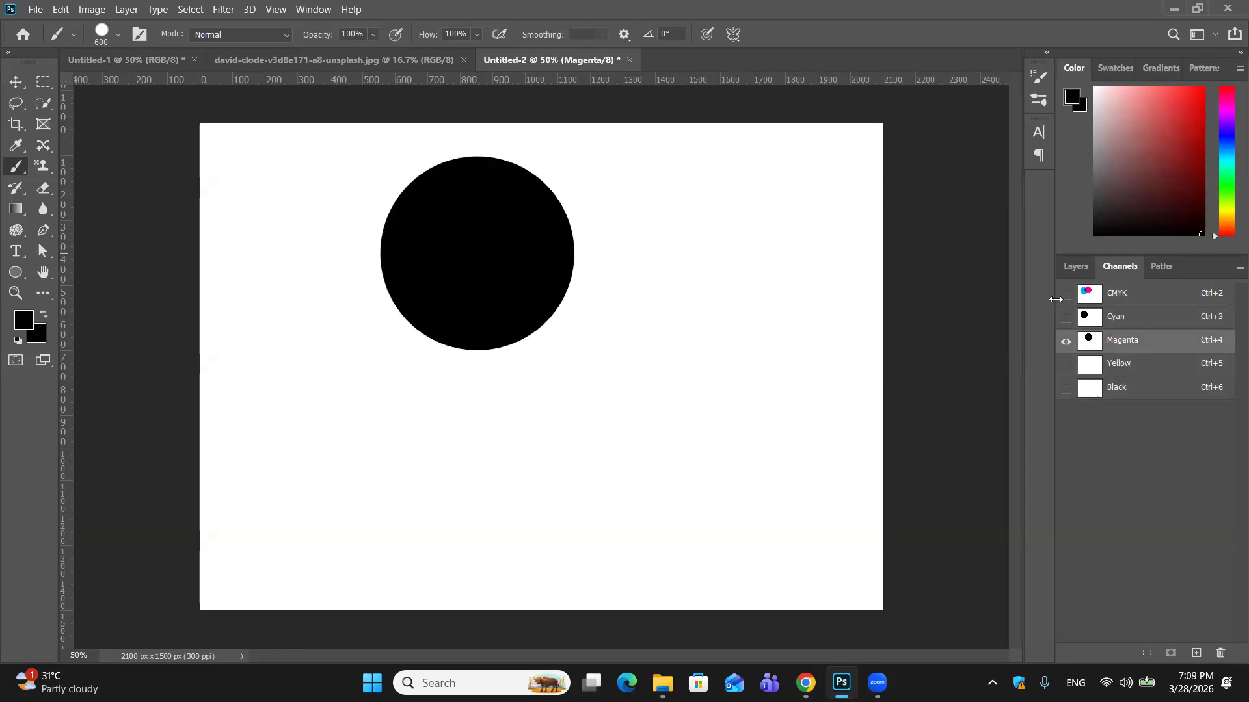
click(1168, 295)
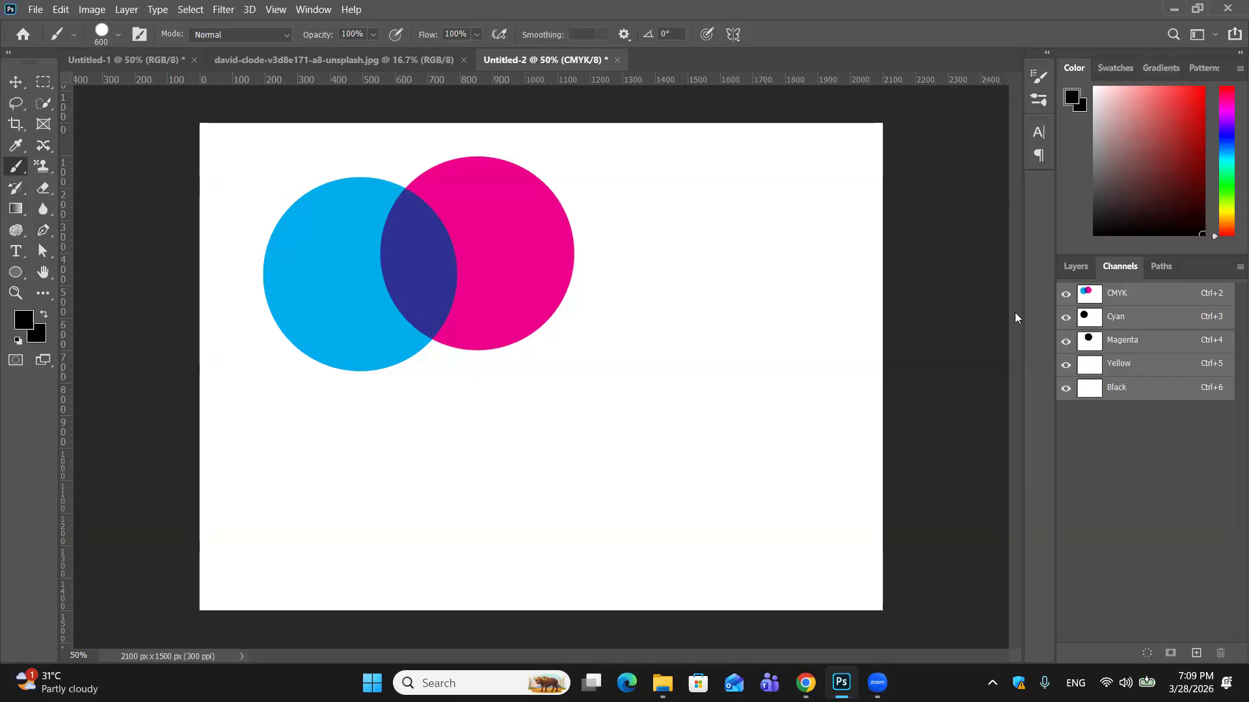
Paint one black dab in the Yellow channel overlapping the lower part of both circles, and show the CMYK composite.
click(1159, 348)
click(1142, 368)
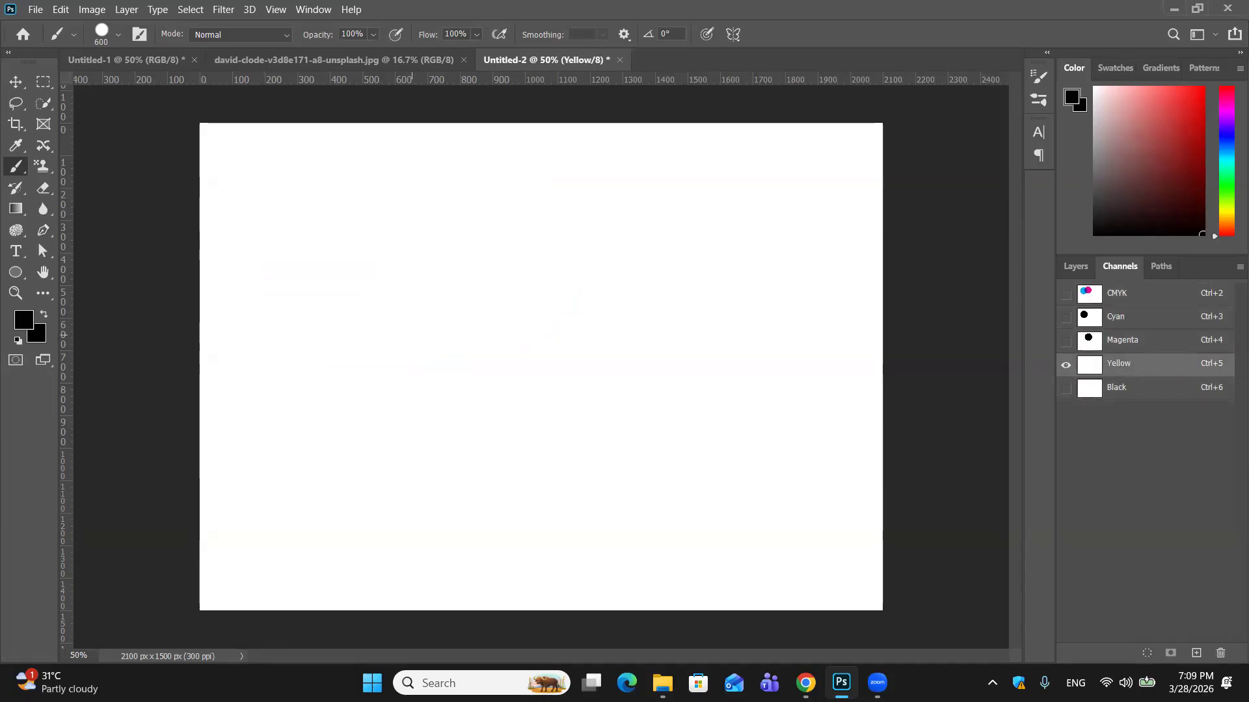
click(411, 335)
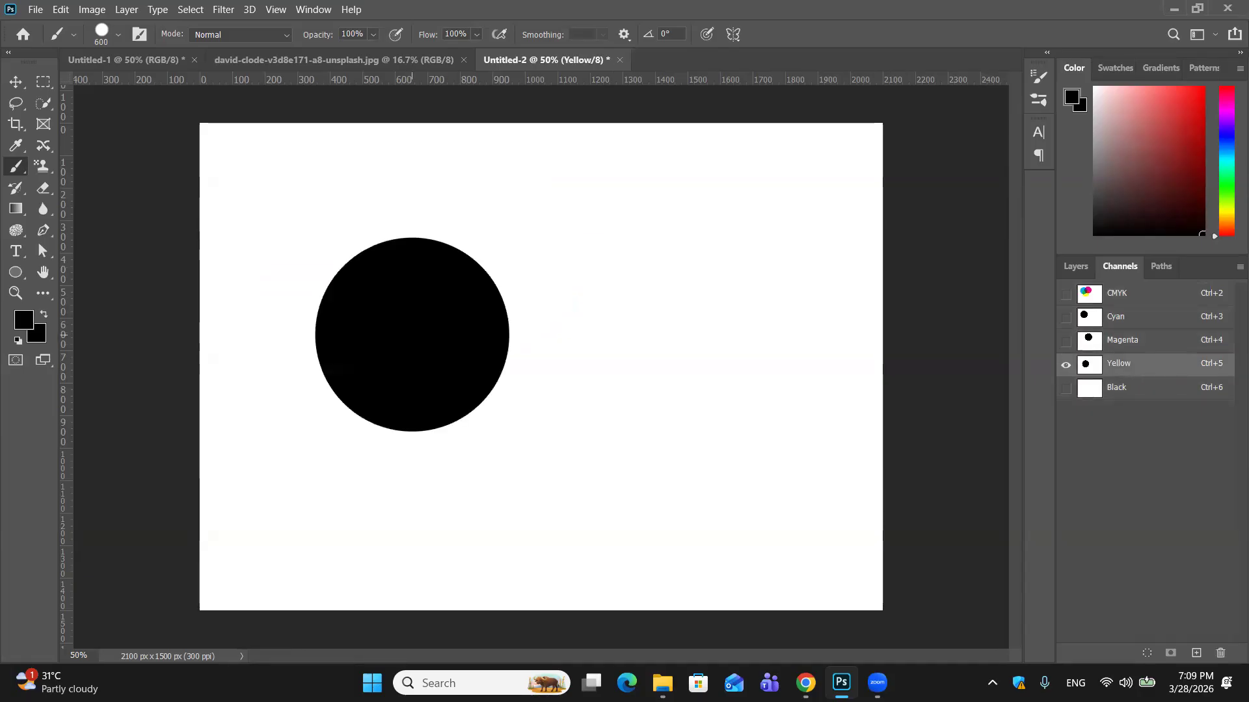
click(1132, 297)
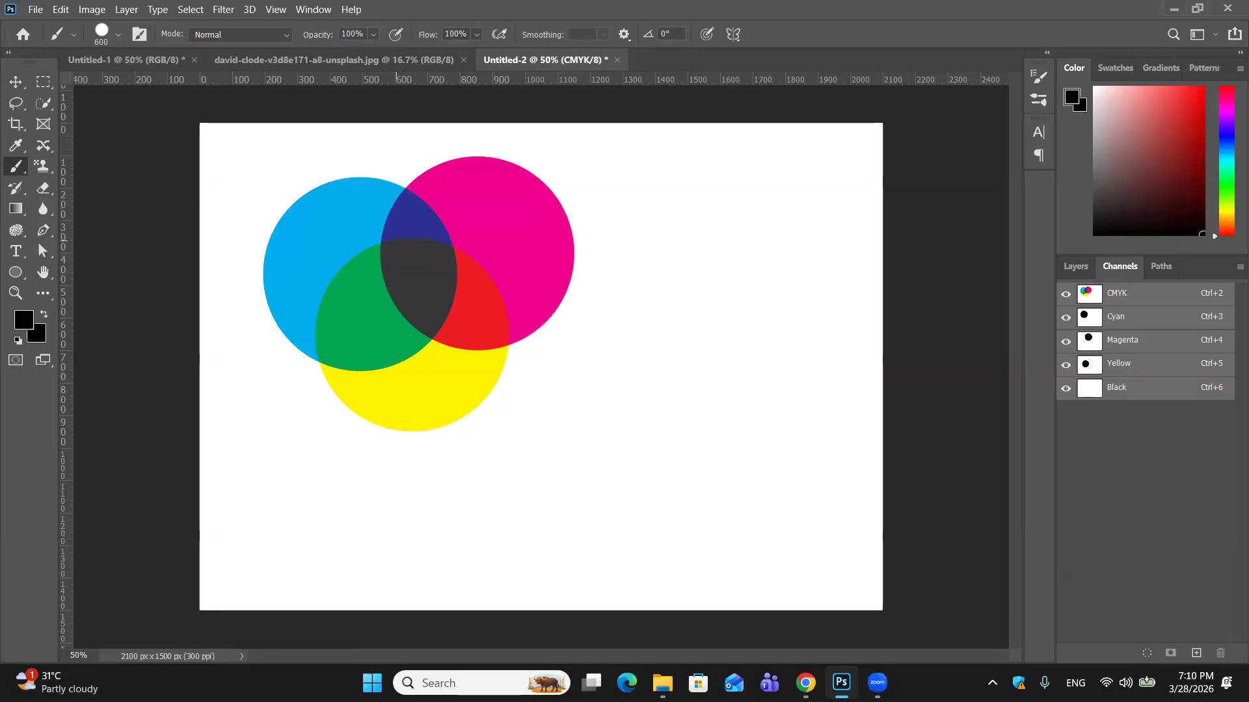
Show the layers and undo the Yellow, Magenta and Cyan channel dabs to clear the canvas back to white.
click(1070, 267)
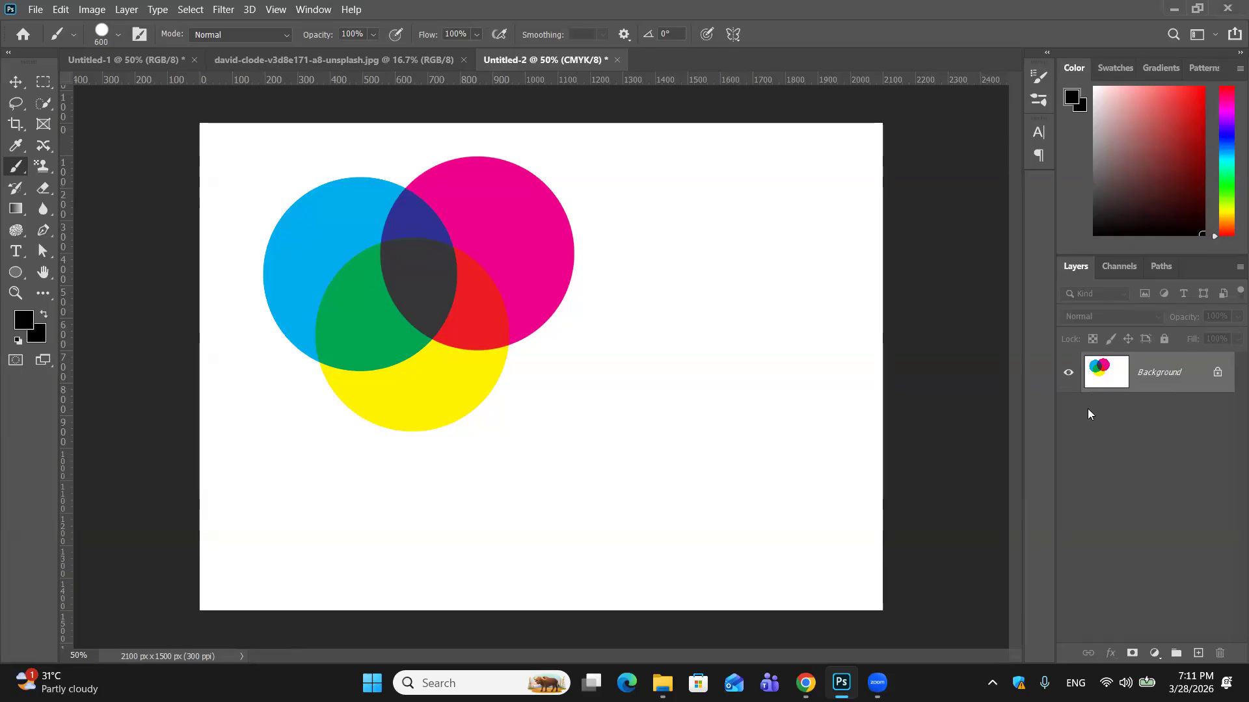
key(ctrl+z)
key(ctrl+z)
key(ctrl+z)
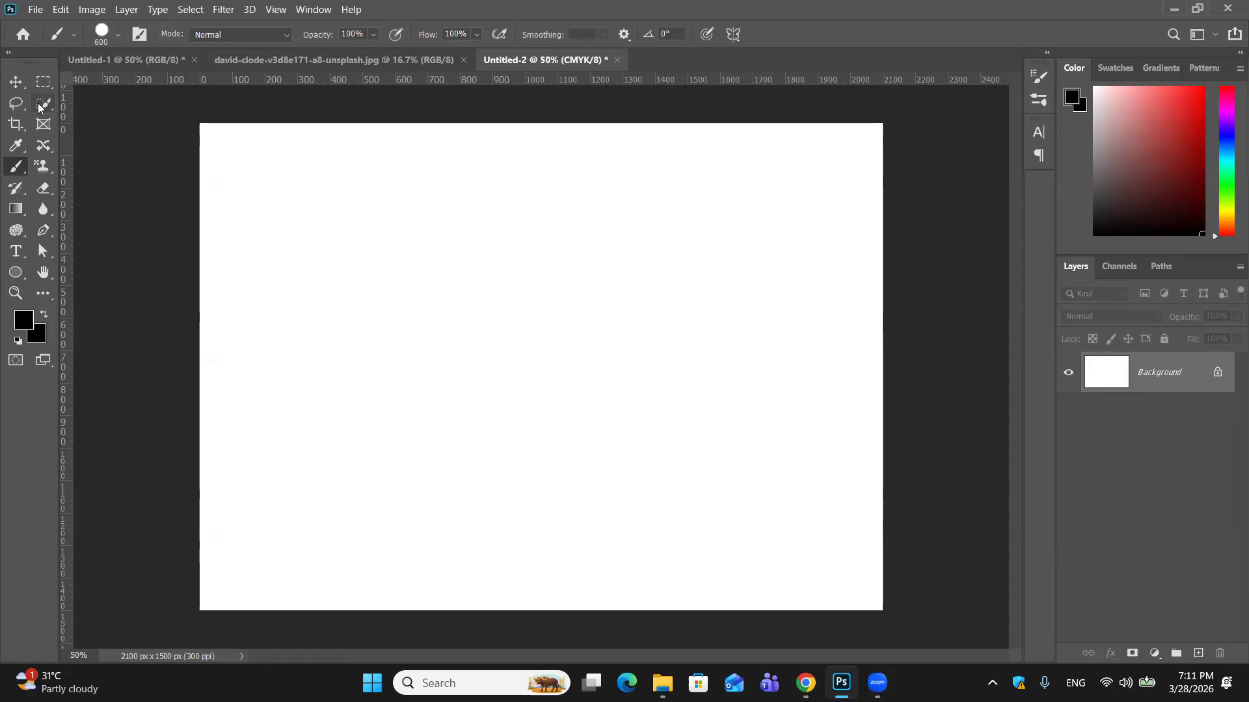
With the Rectangular Marquee tool, select a large rectangle and add two progressively narrower overlapping rectangles extending to its right.
drag(43, 82, 70, 89)
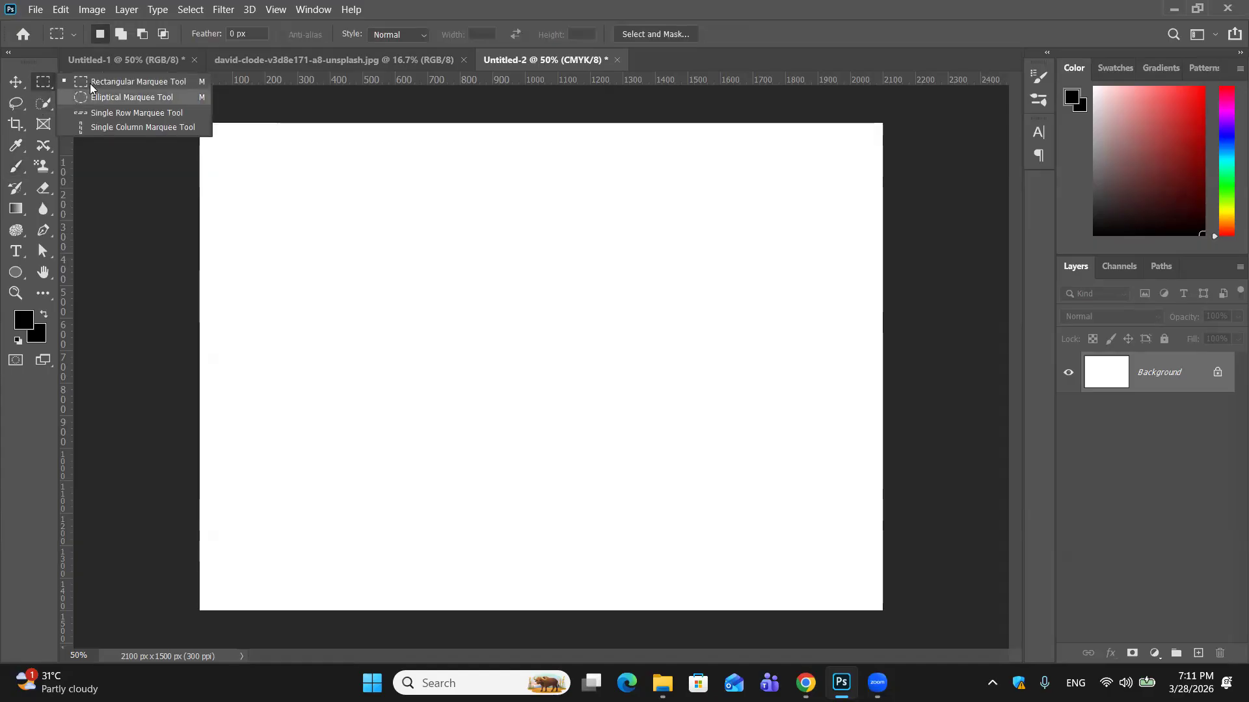
click(90, 84)
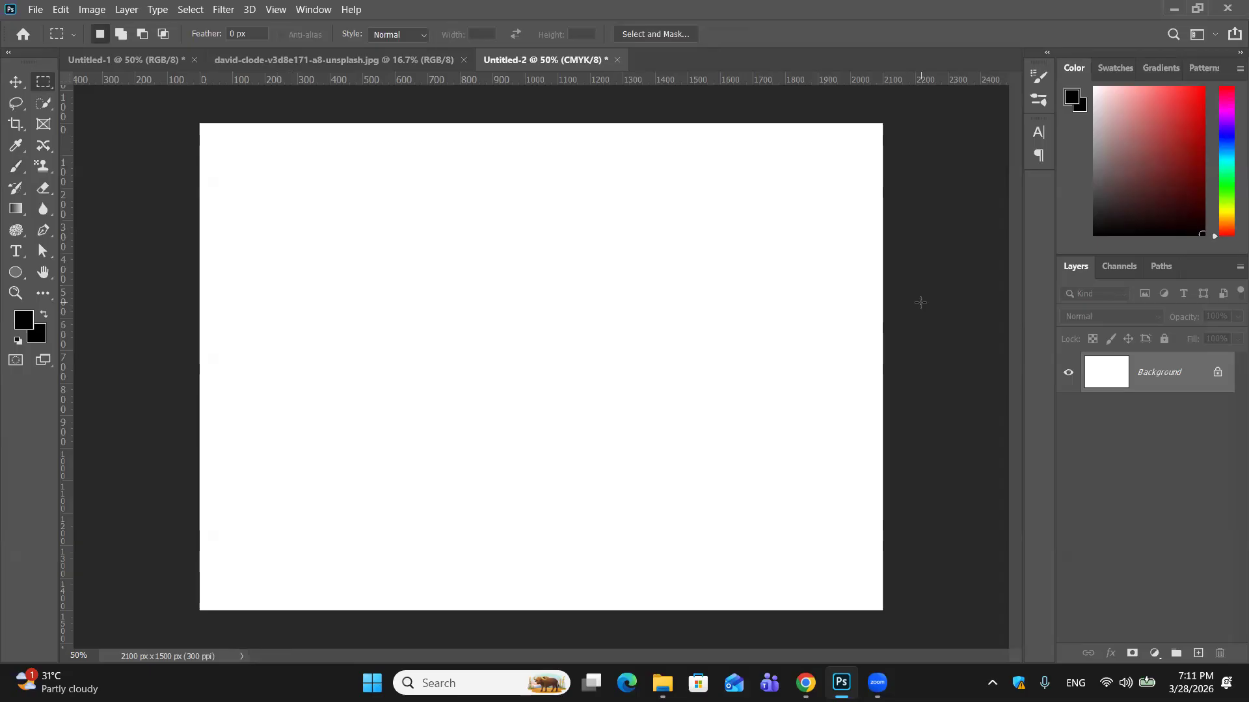
drag(247, 235, 466, 405)
shift+drag(422, 269, 589, 372)
shift+drag(566, 296, 785, 328)
Subtract four narrow vertical strips from the combined rectangular selection, splitting it into five separate pieces.
alt+drag(303, 211, 345, 433)
alt+drag(392, 212, 425, 430)
alt+drag(503, 247, 539, 394)
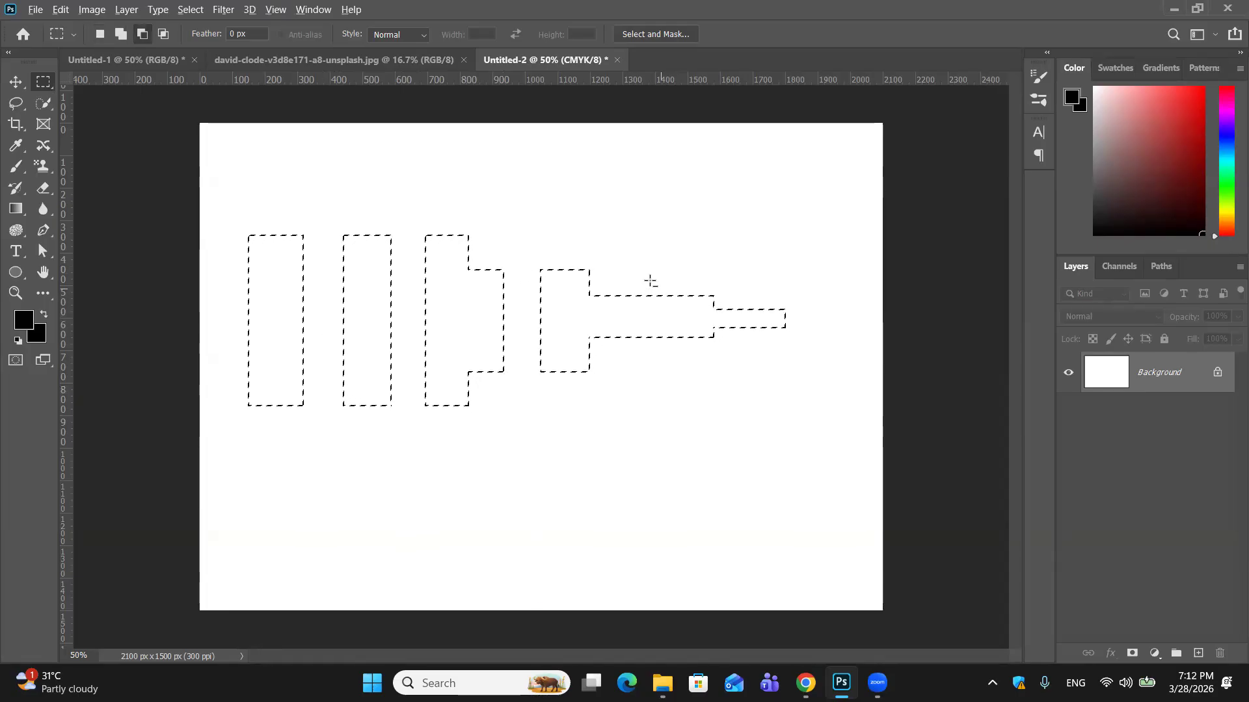
drag(639, 276, 677, 369)
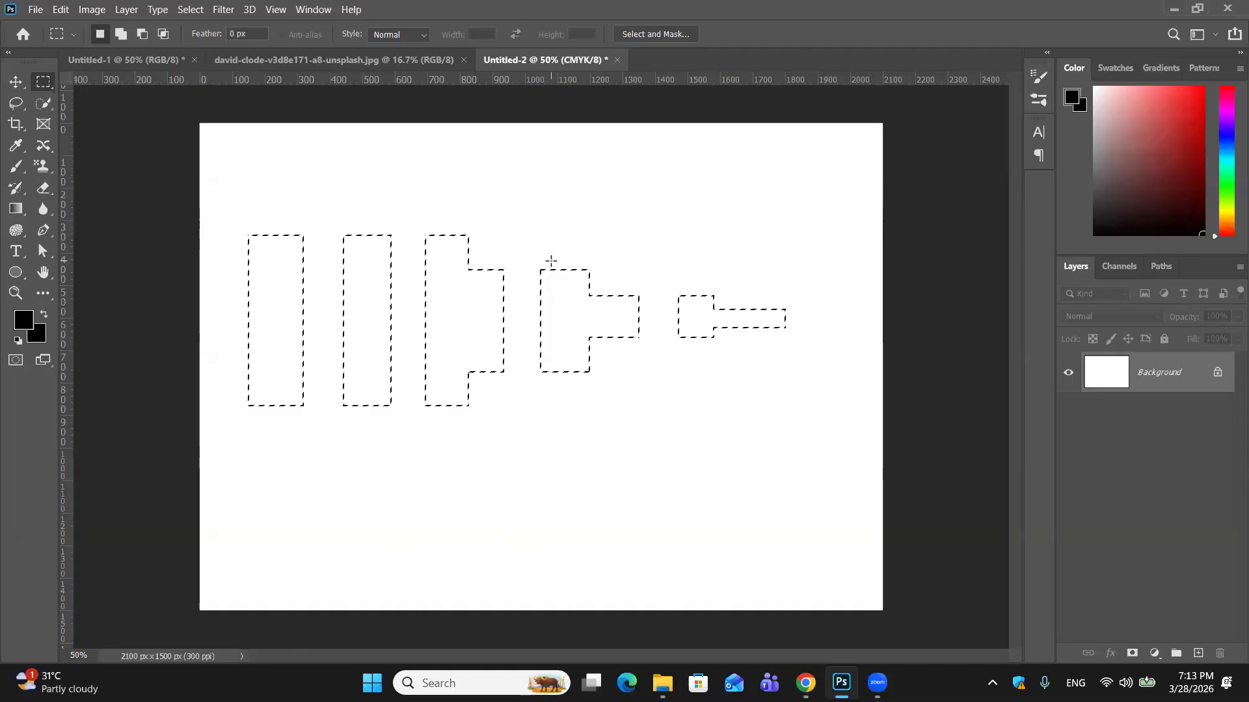
Try to save the selection as a new channel named new1 in Untitled-2, and deselect everything.
right_click(553, 264)
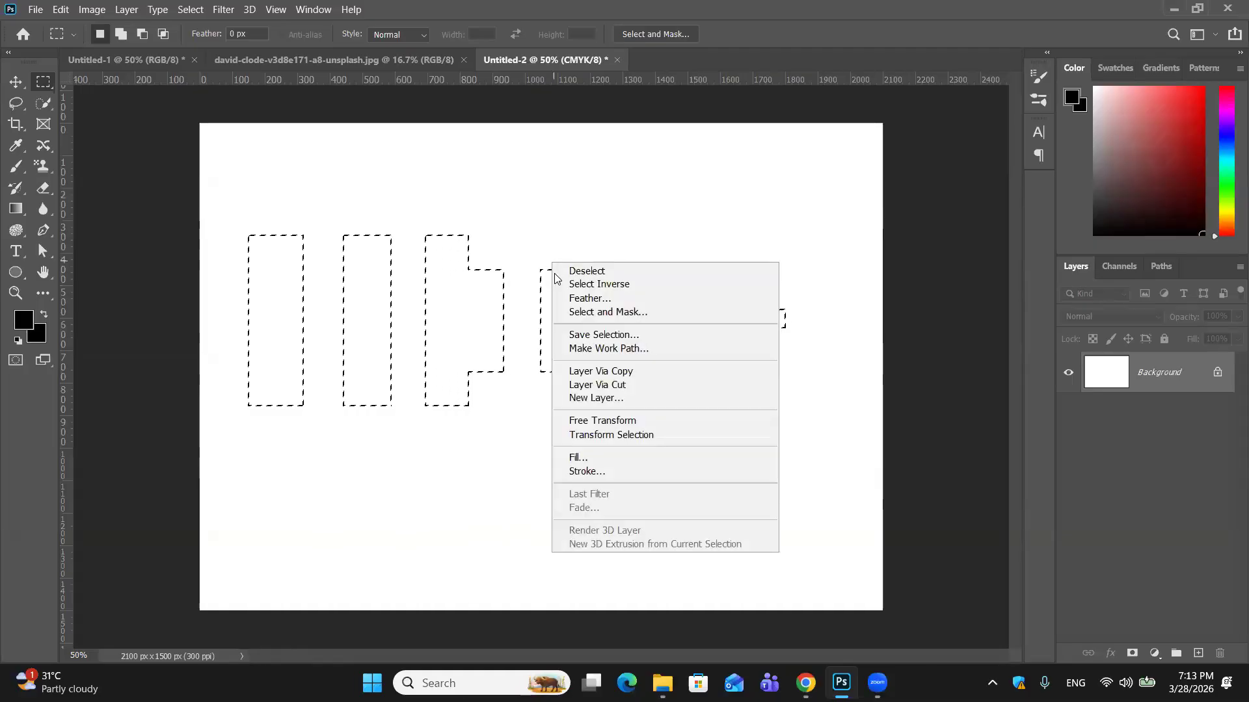
click(570, 335)
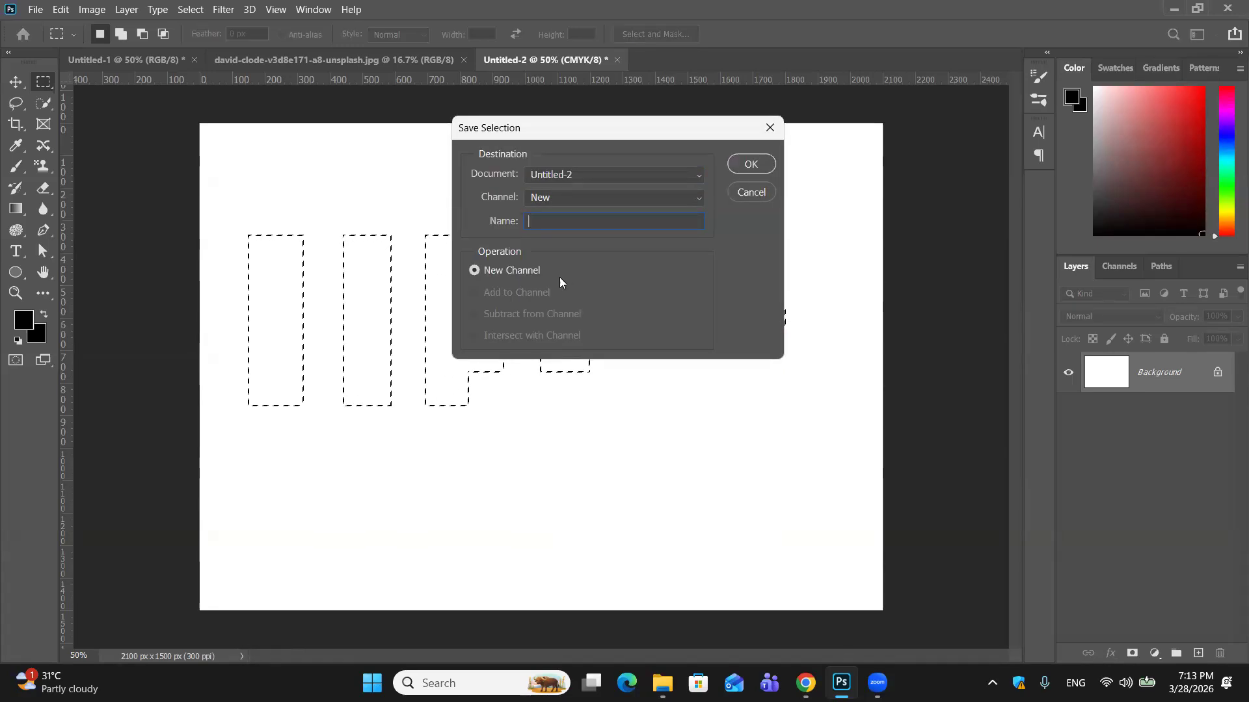
text(new1)
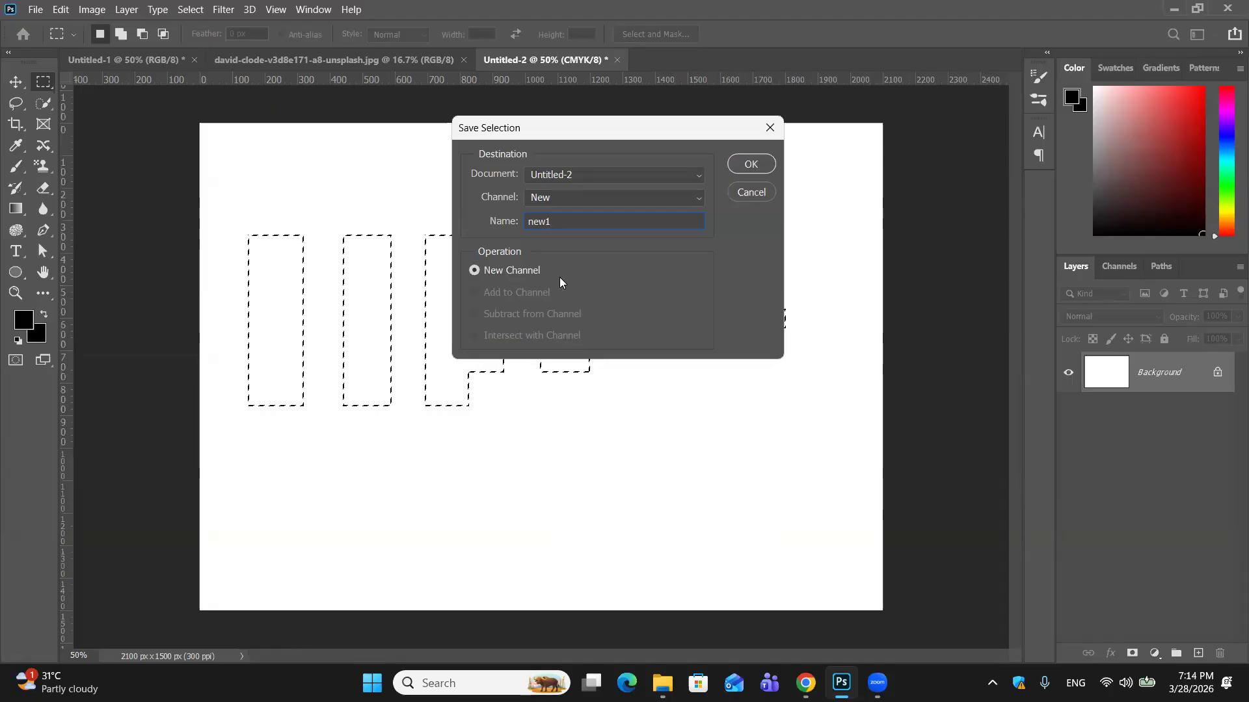
key(Return)
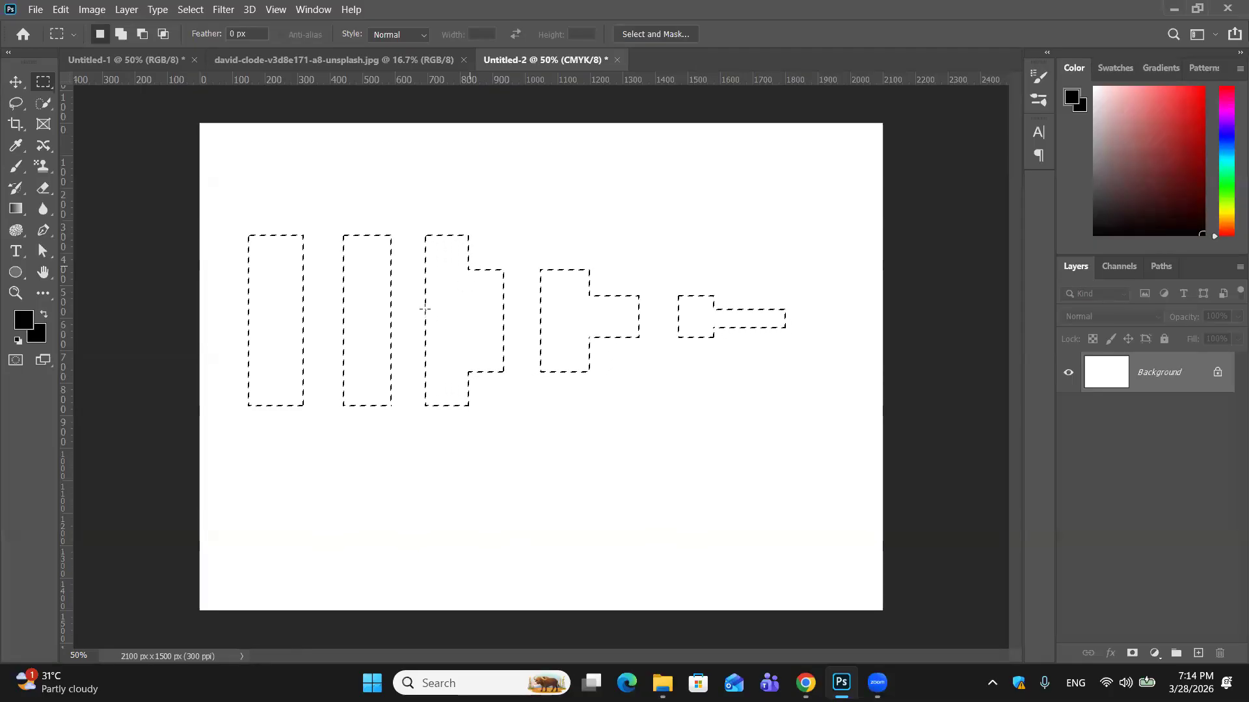
click(644, 229)
Check the channels of Untitled-2, and close both it and the Unsplash photo document without saving changes.
click(1132, 273)
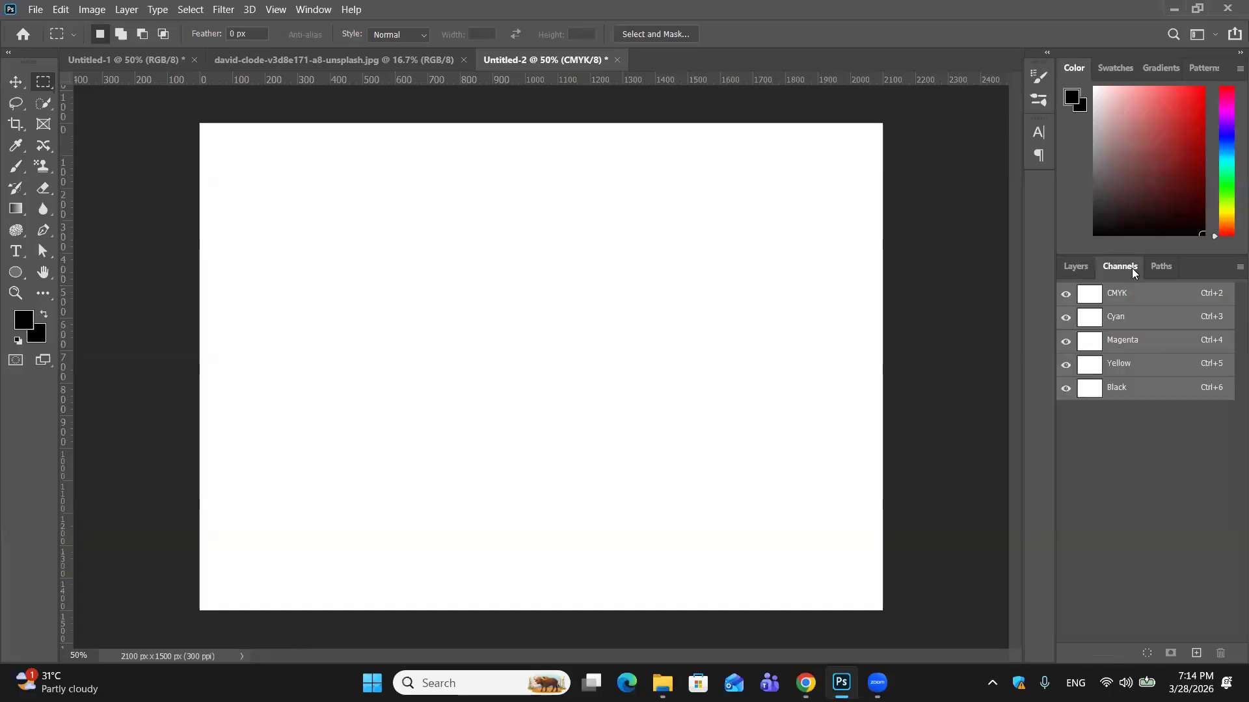
click(1080, 270)
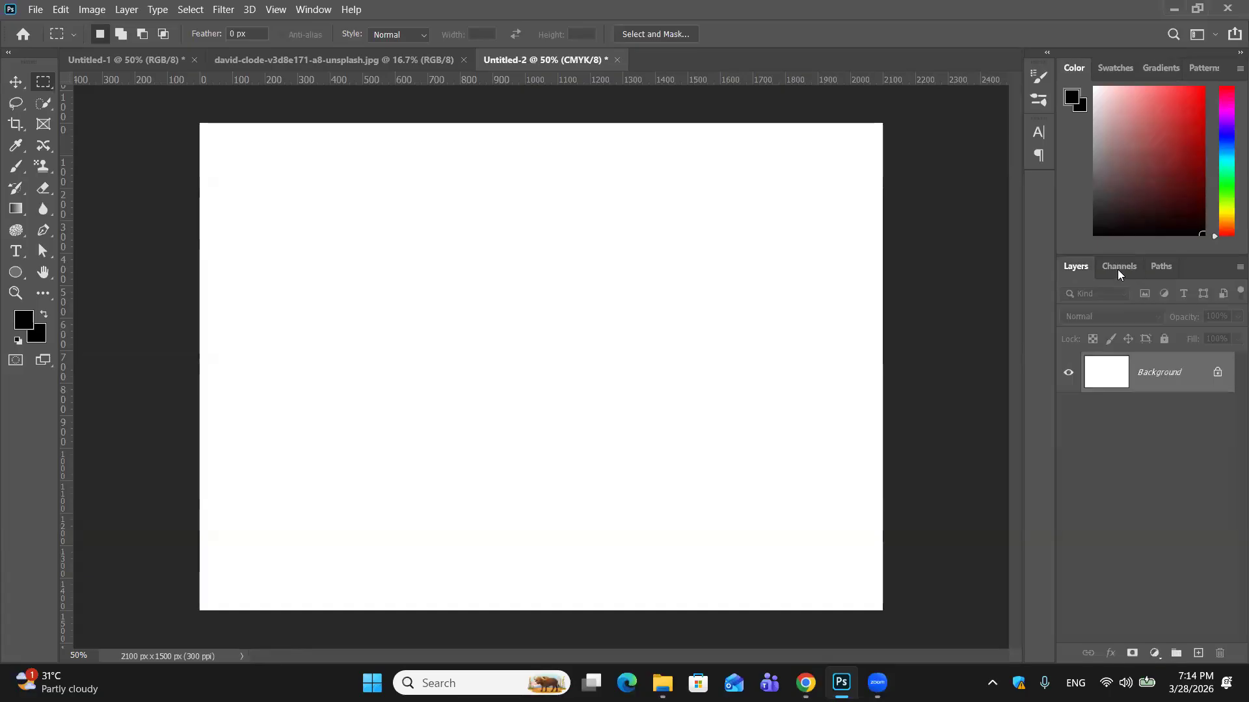
click(1118, 269)
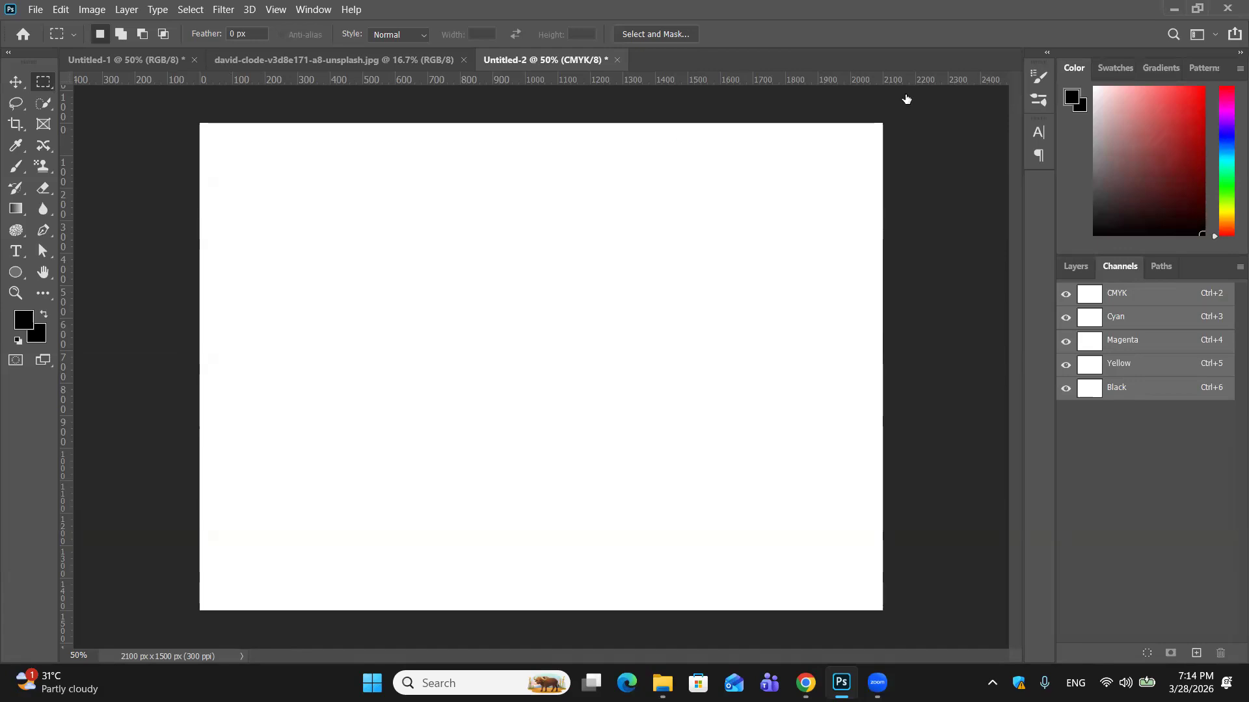
click(616, 59)
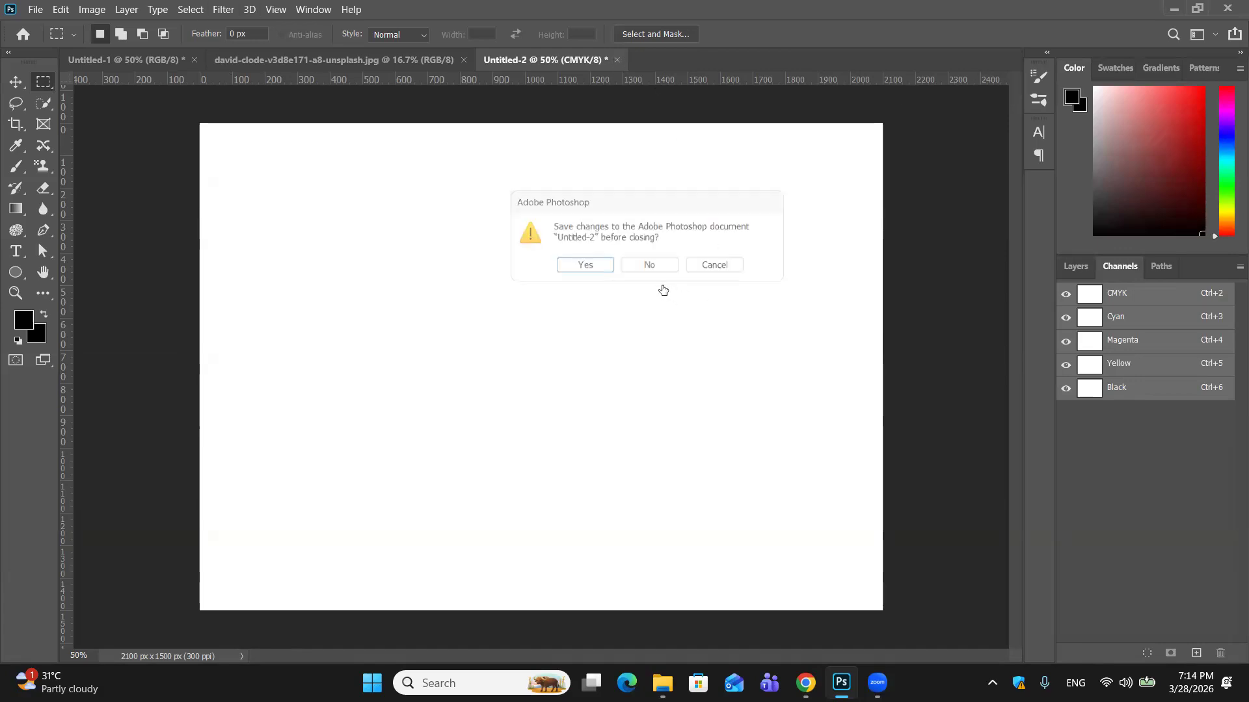
click(670, 265)
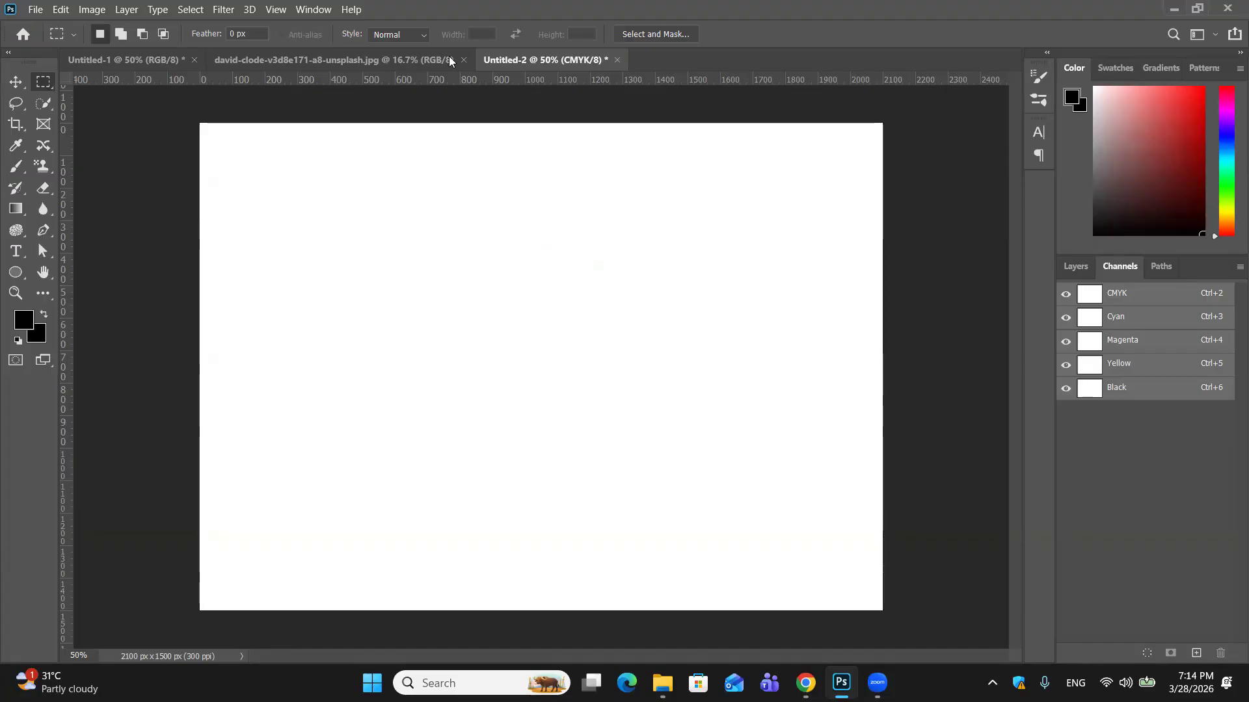
click(463, 60)
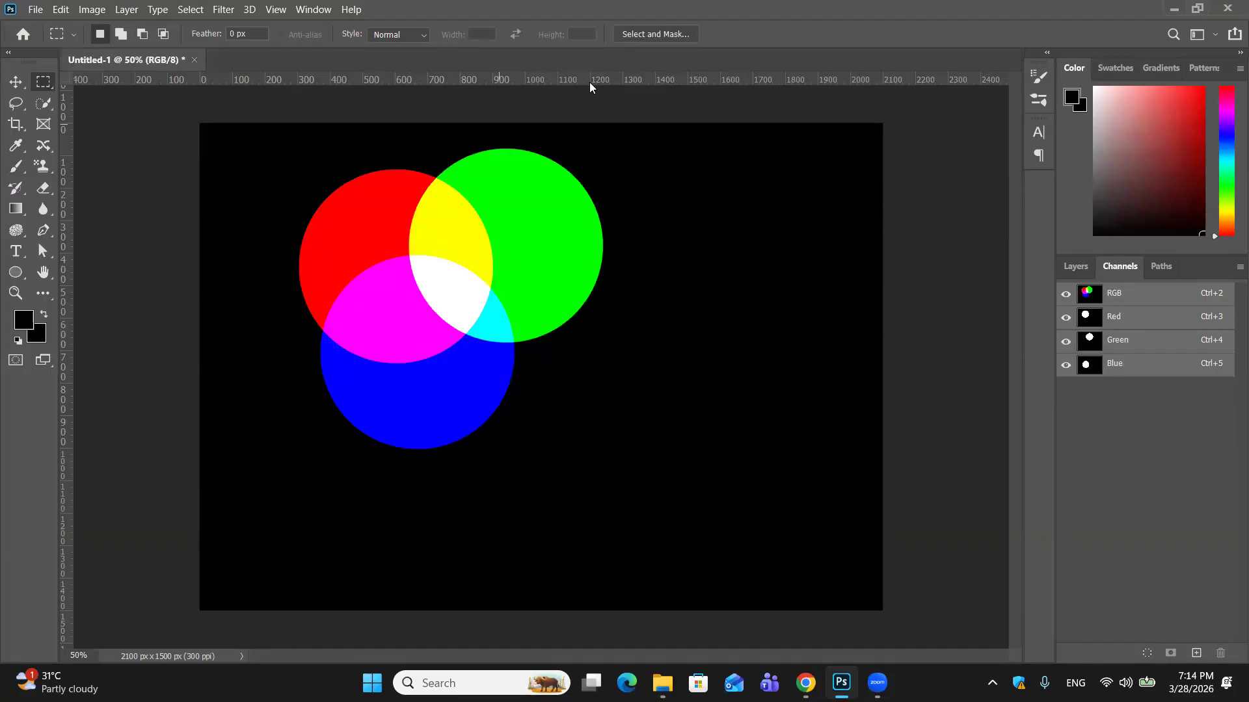
Create a new 7 x 5 inch document at 300 pixels/inch in RGB Color mode with a white background.
click(35, 9)
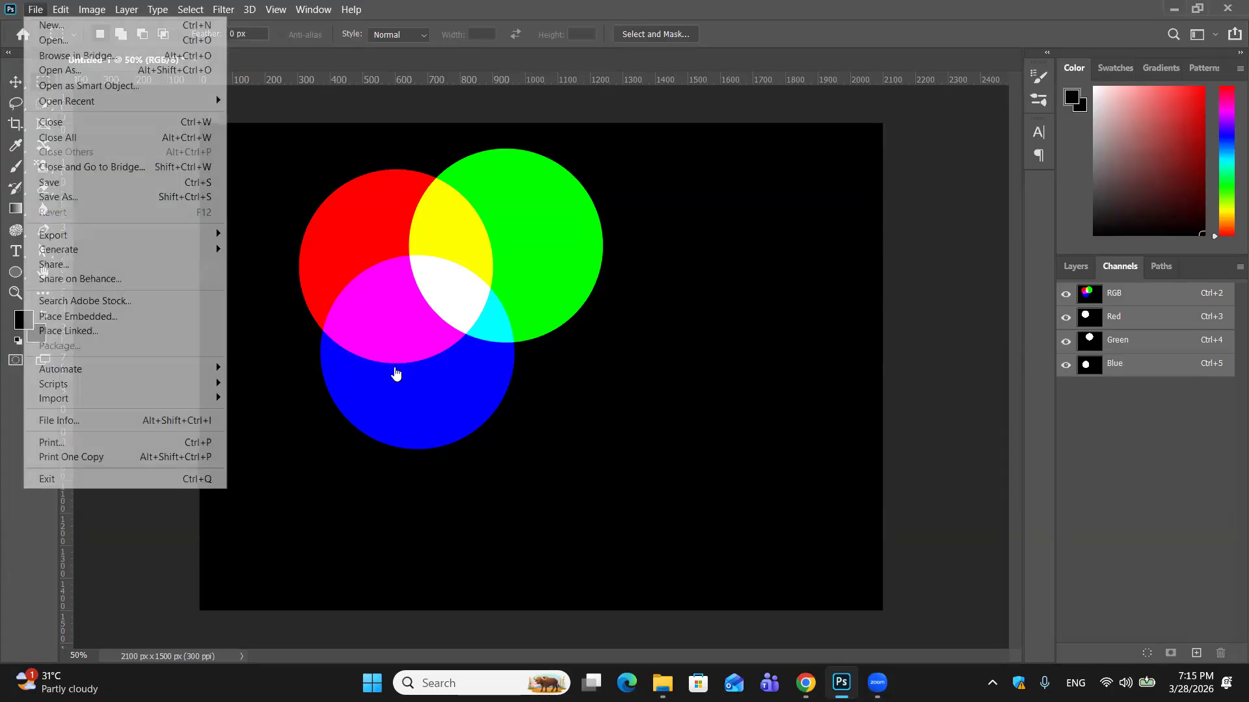
key(ctrl+n)
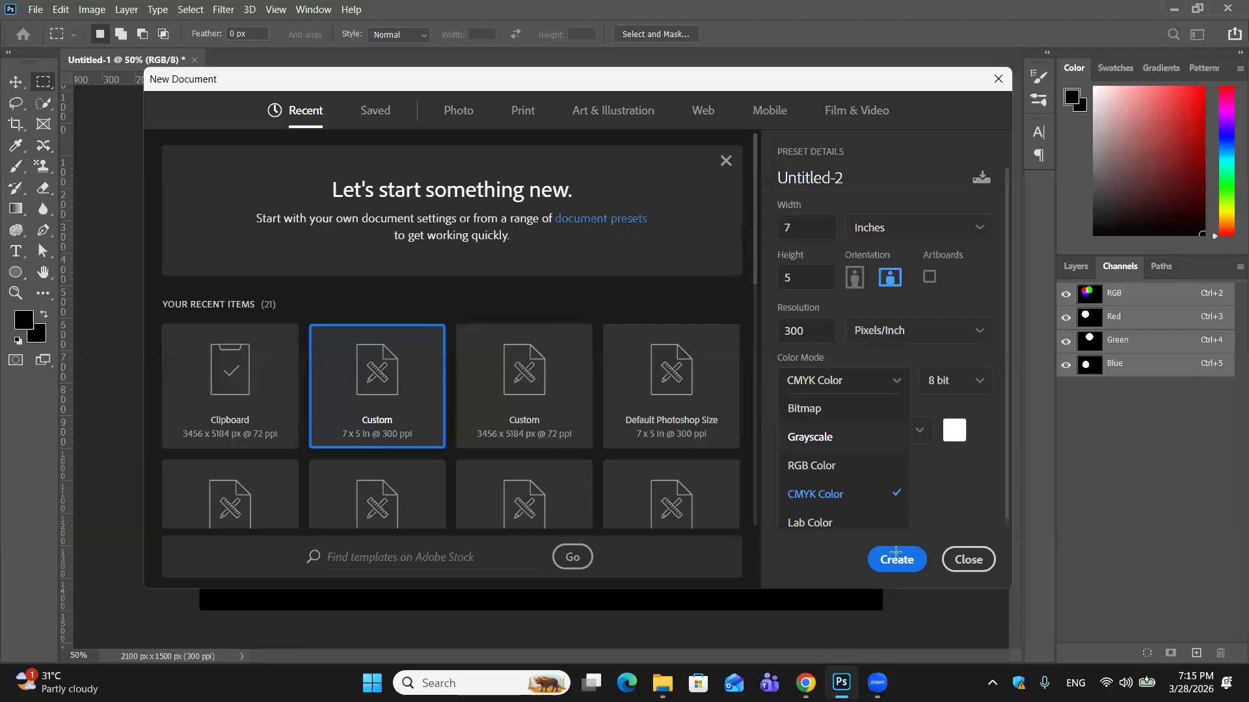
click(896, 555)
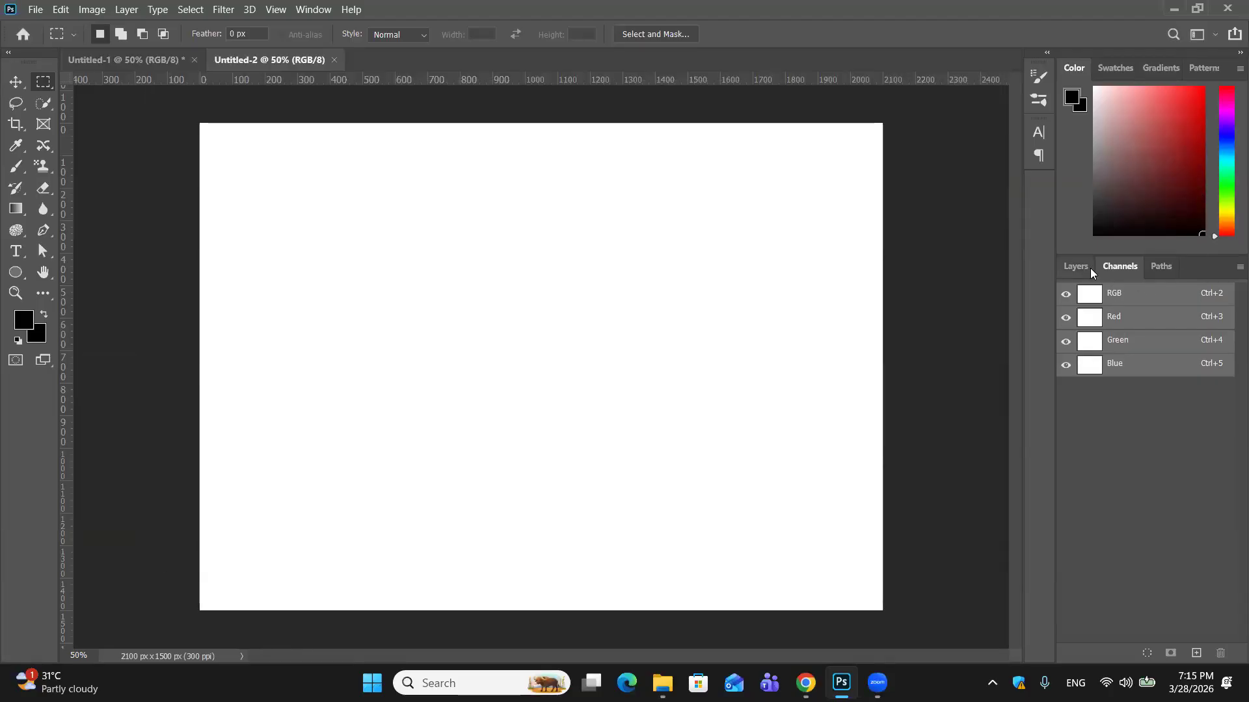
Show the layers and select a large rectangle with two progressively narrower overlapping rectangles added on its right side.
click(1076, 268)
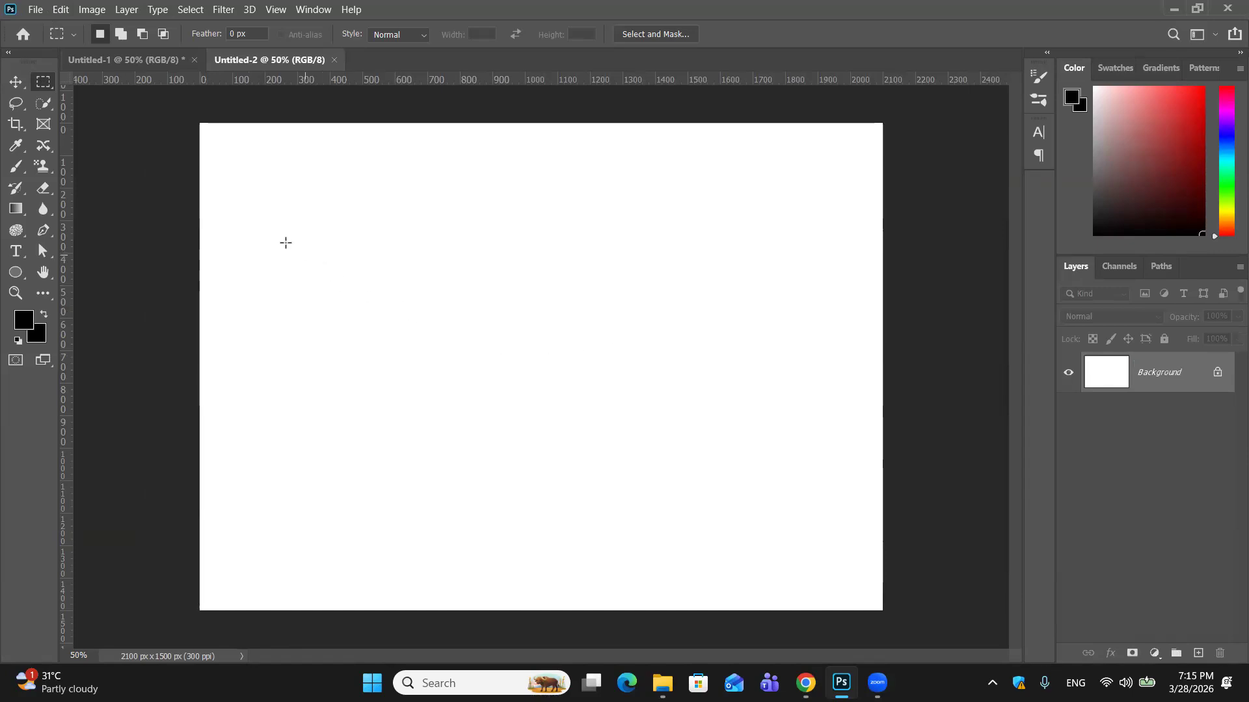
drag(232, 259, 482, 413)
drag(438, 293, 604, 368)
drag(575, 316, 782, 341)
Subtract five narrow vertical strips from the combined selection, including one through its thin right end.
drag(278, 249, 335, 428)
drag(388, 246, 427, 455)
drag(531, 274, 564, 400)
drag(648, 285, 673, 358)
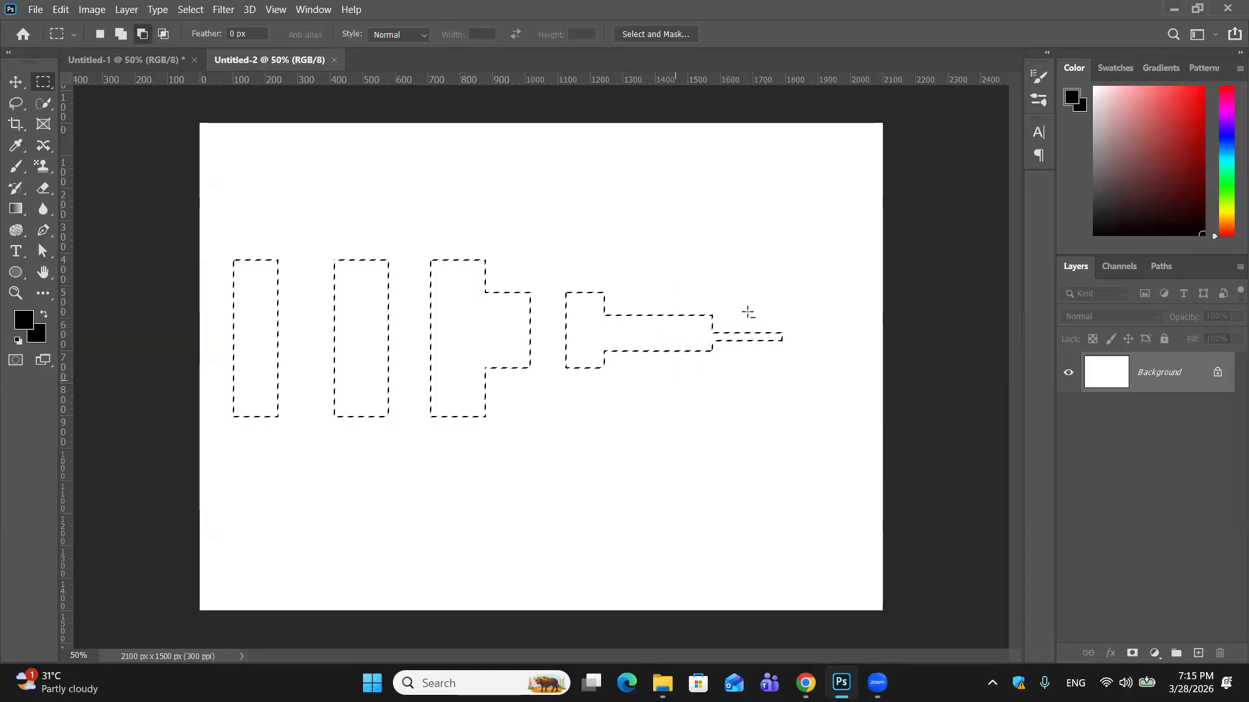
drag(747, 313, 767, 364)
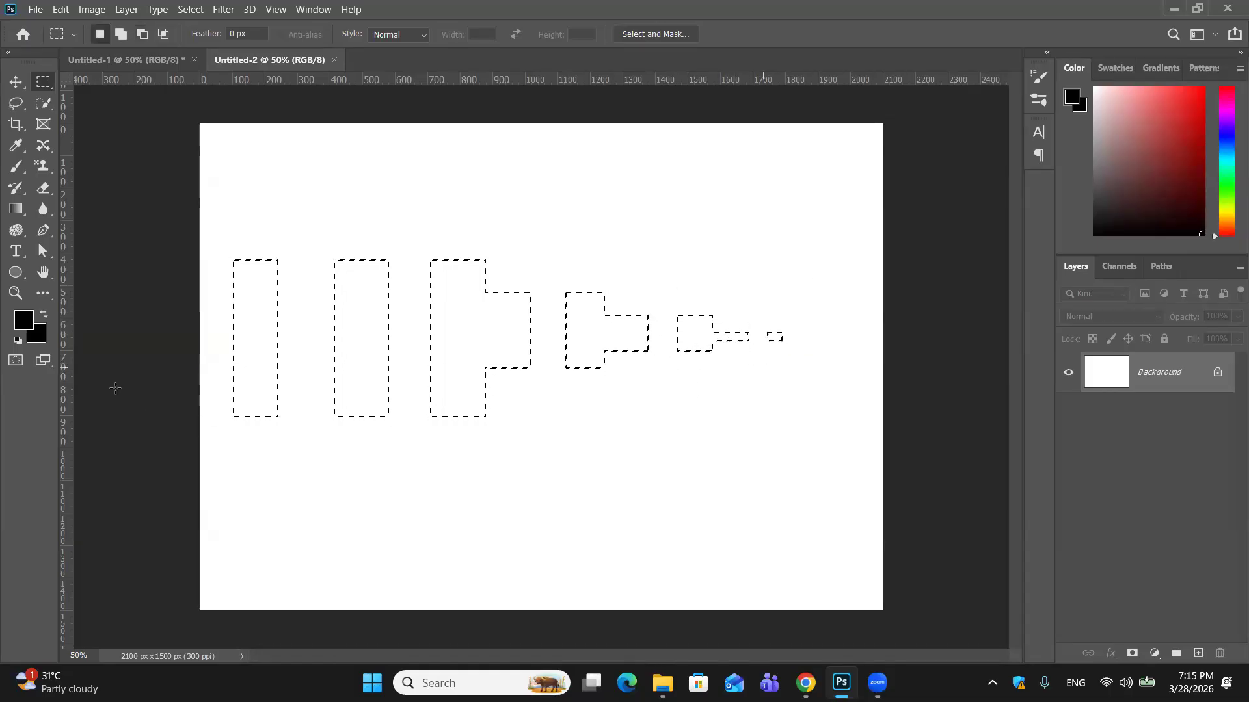
Save the selection as a new channel named new1 in Untitled-2, and deselect everything.
right_click(418, 281)
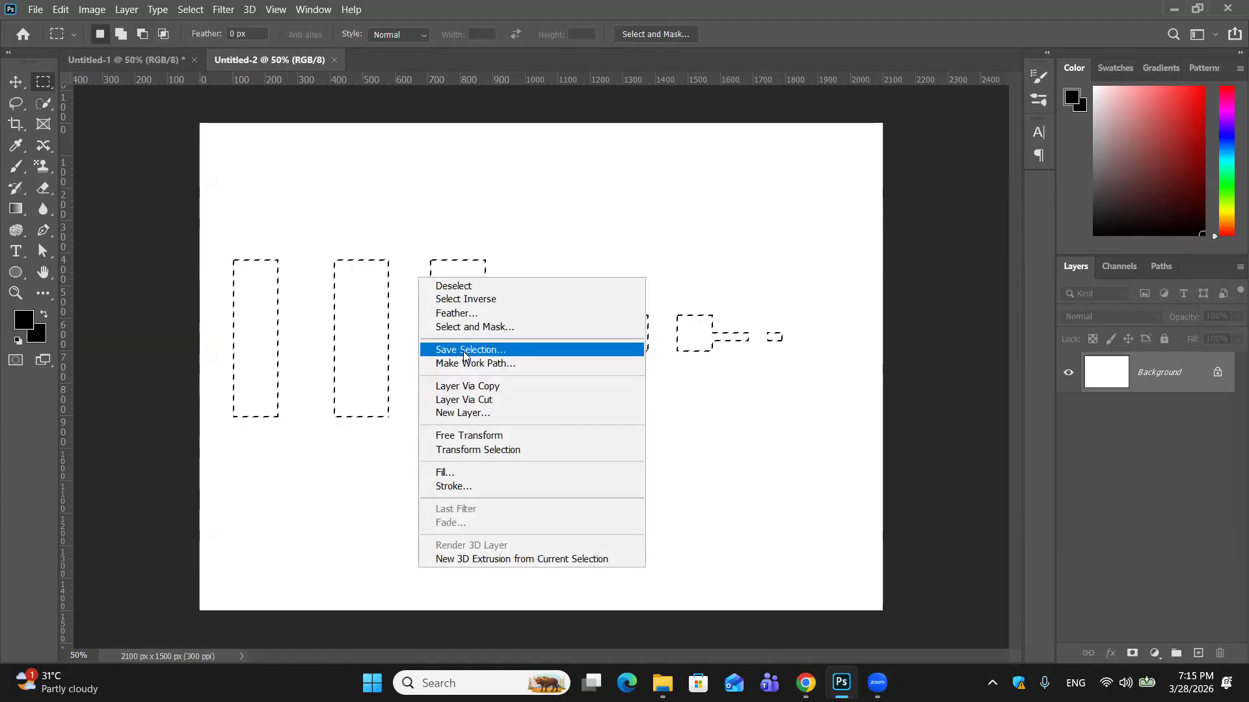
click(464, 351)
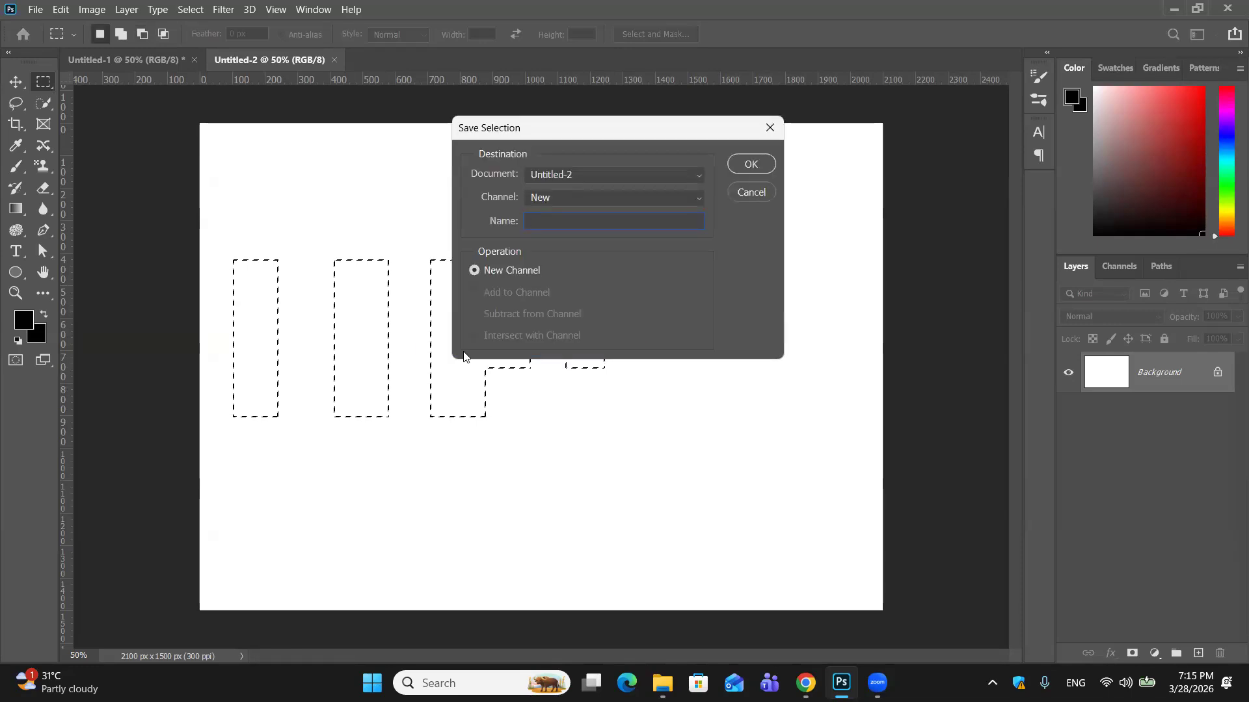
text(new)
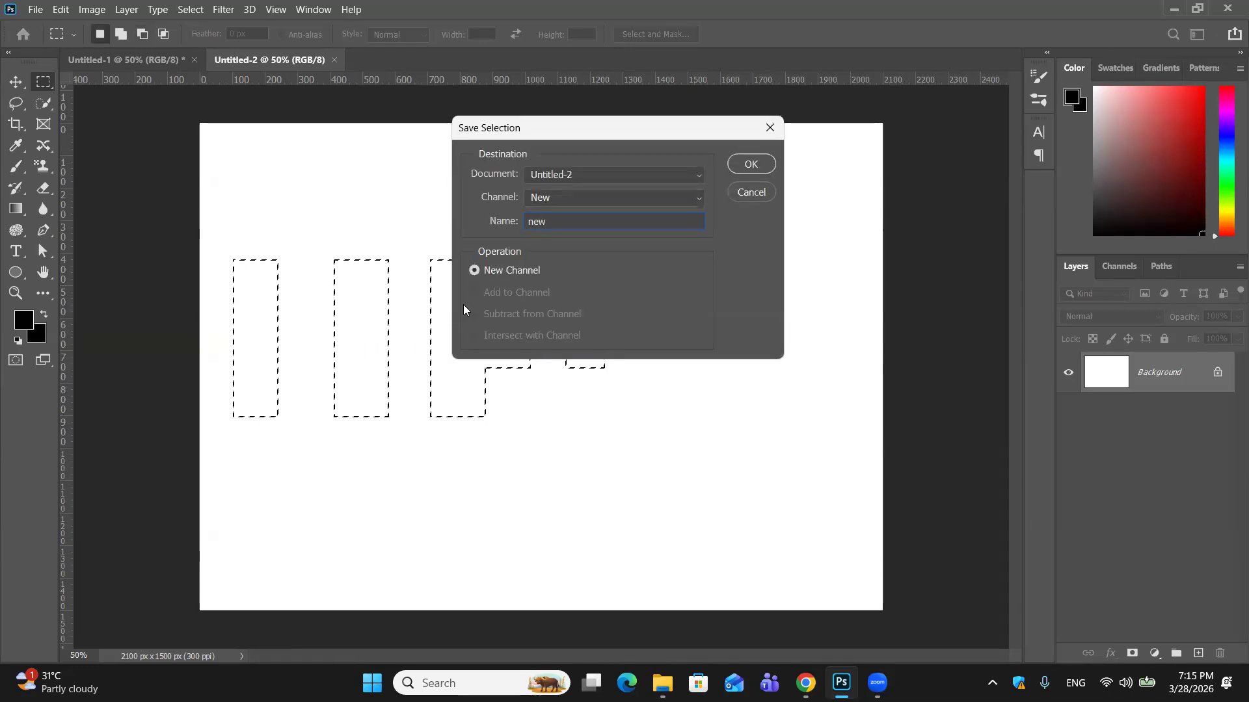
text(1)
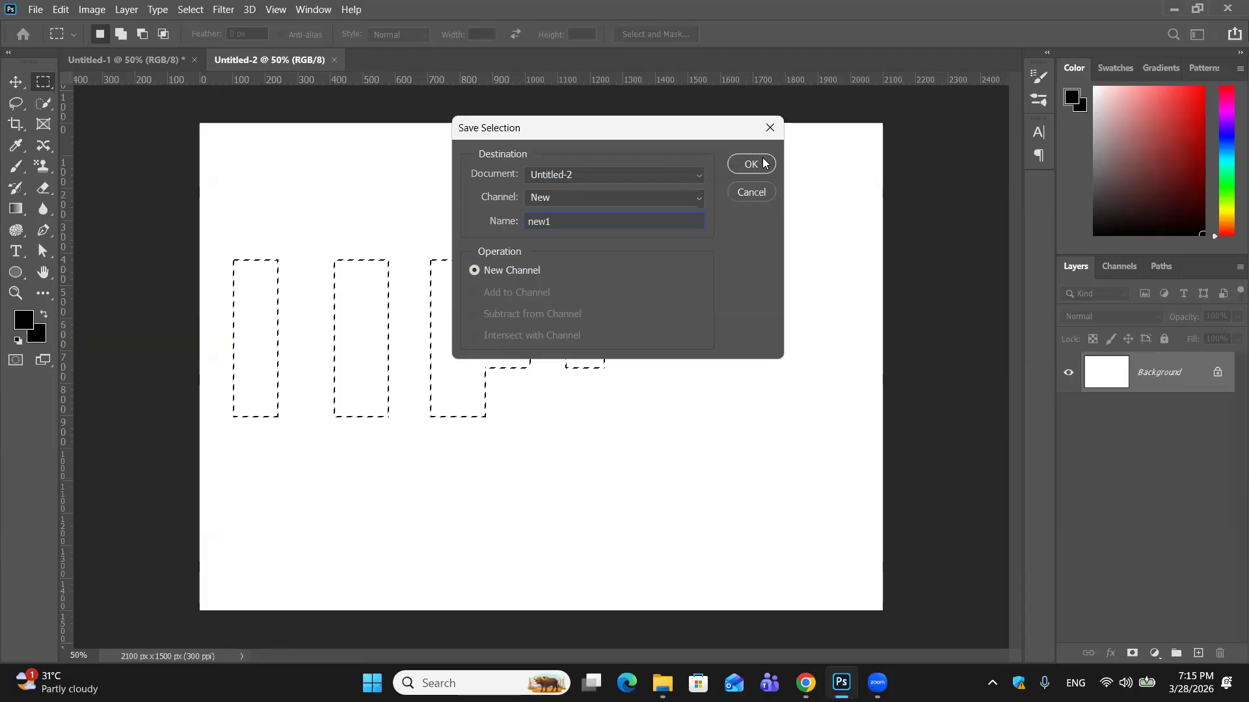
click(763, 163)
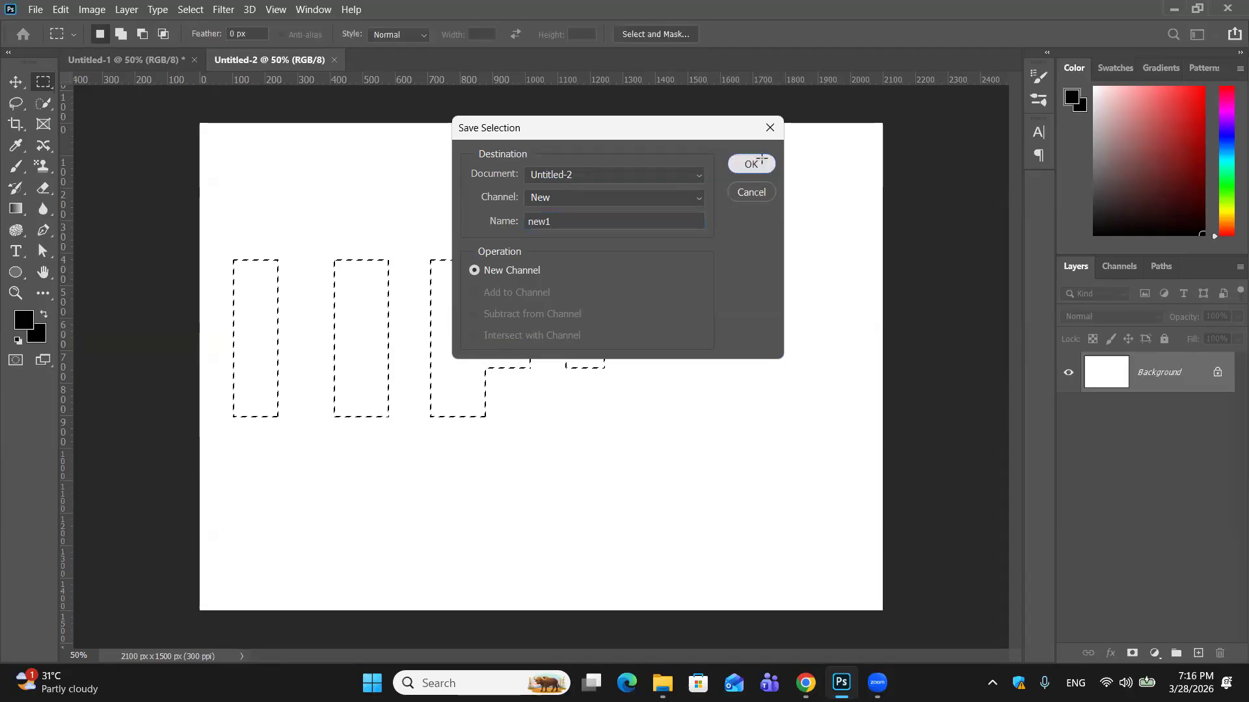
key(ctrl+d)
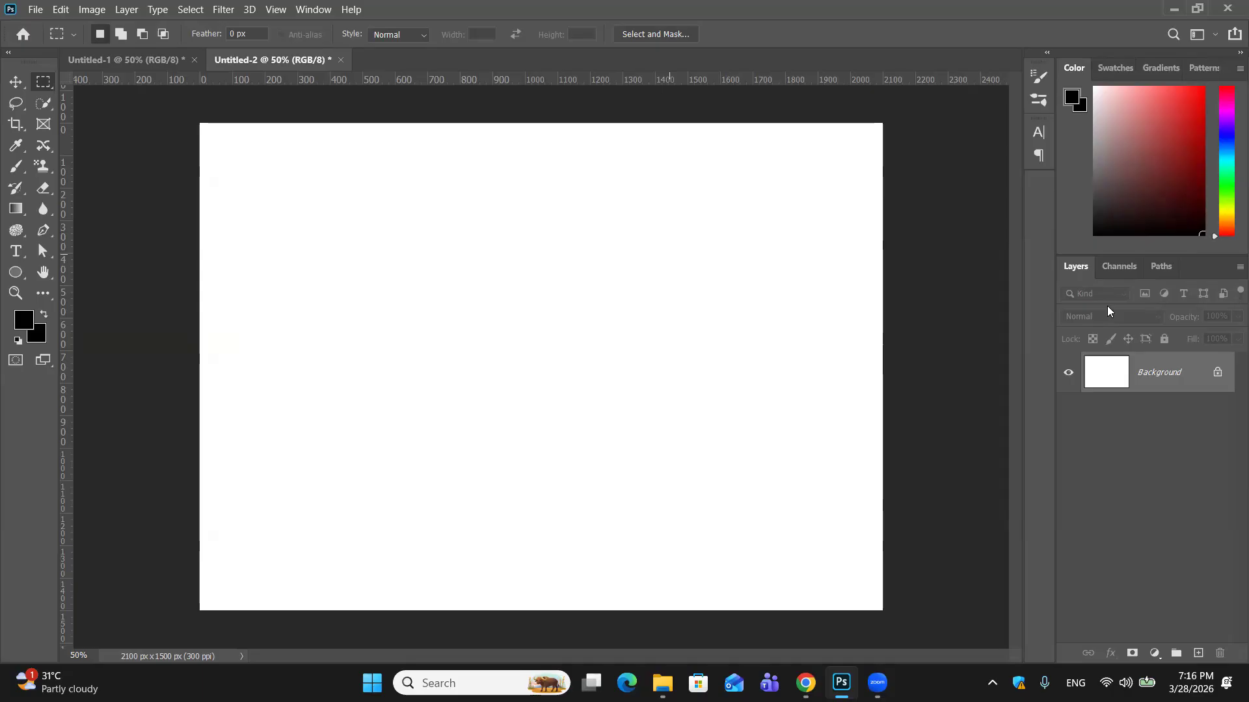
Add two blank alpha channels below new1 in Untitled-2, and display the new1 channel on its own.
click(1125, 274)
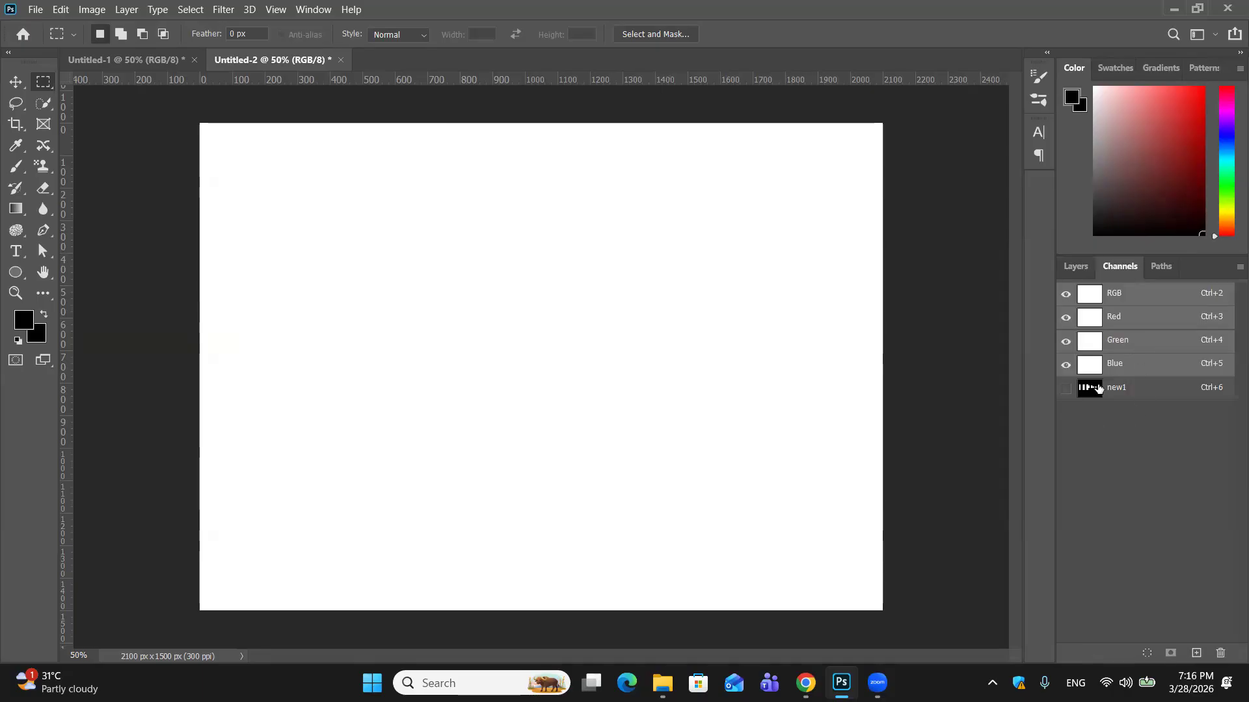
click(1140, 395)
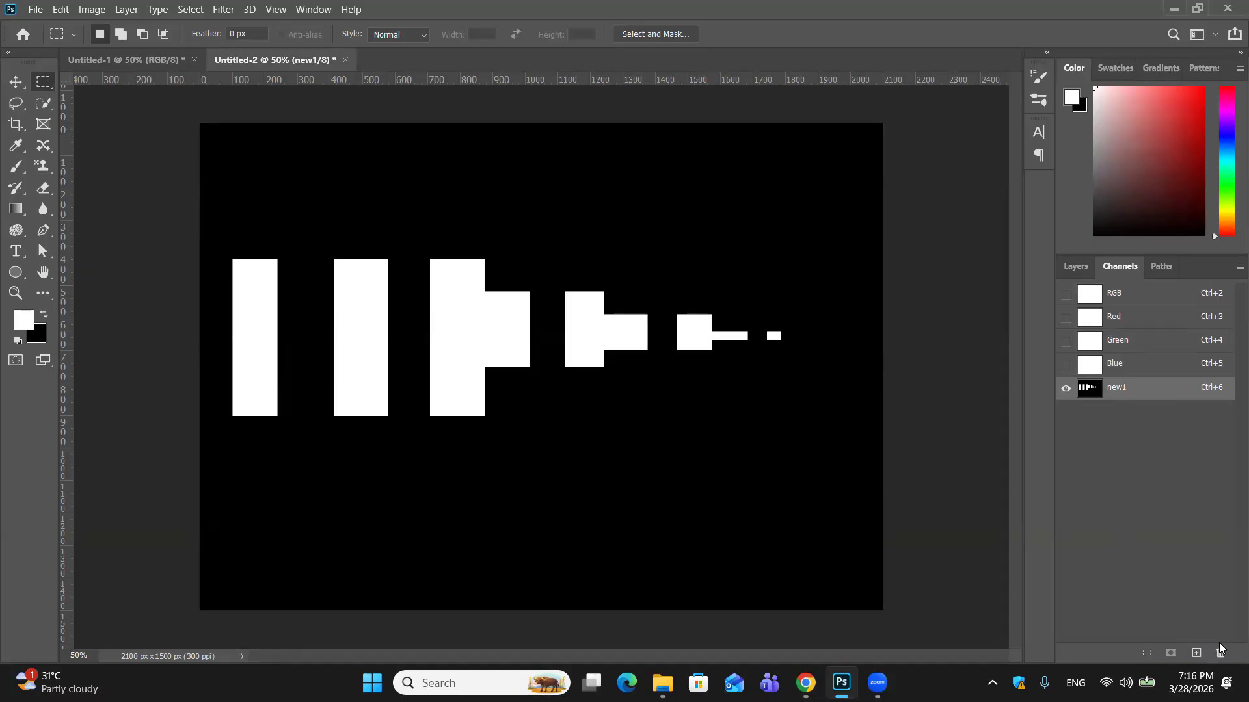
click(1196, 655)
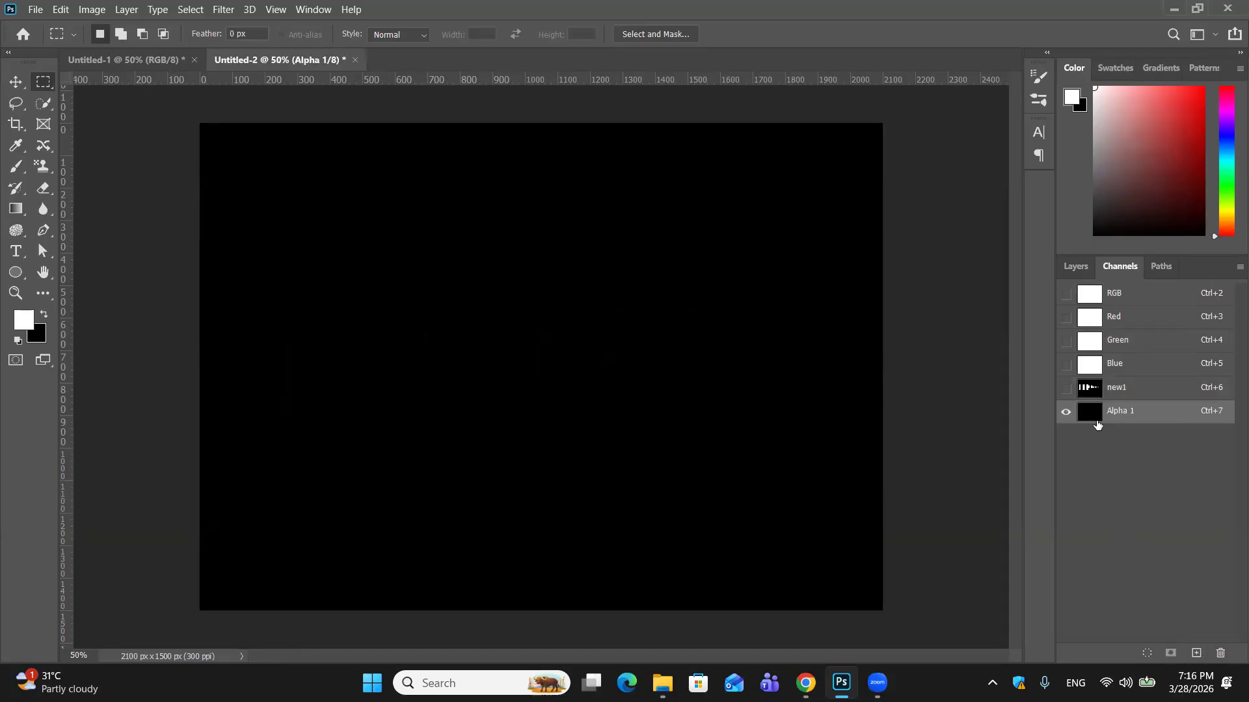
click(1197, 653)
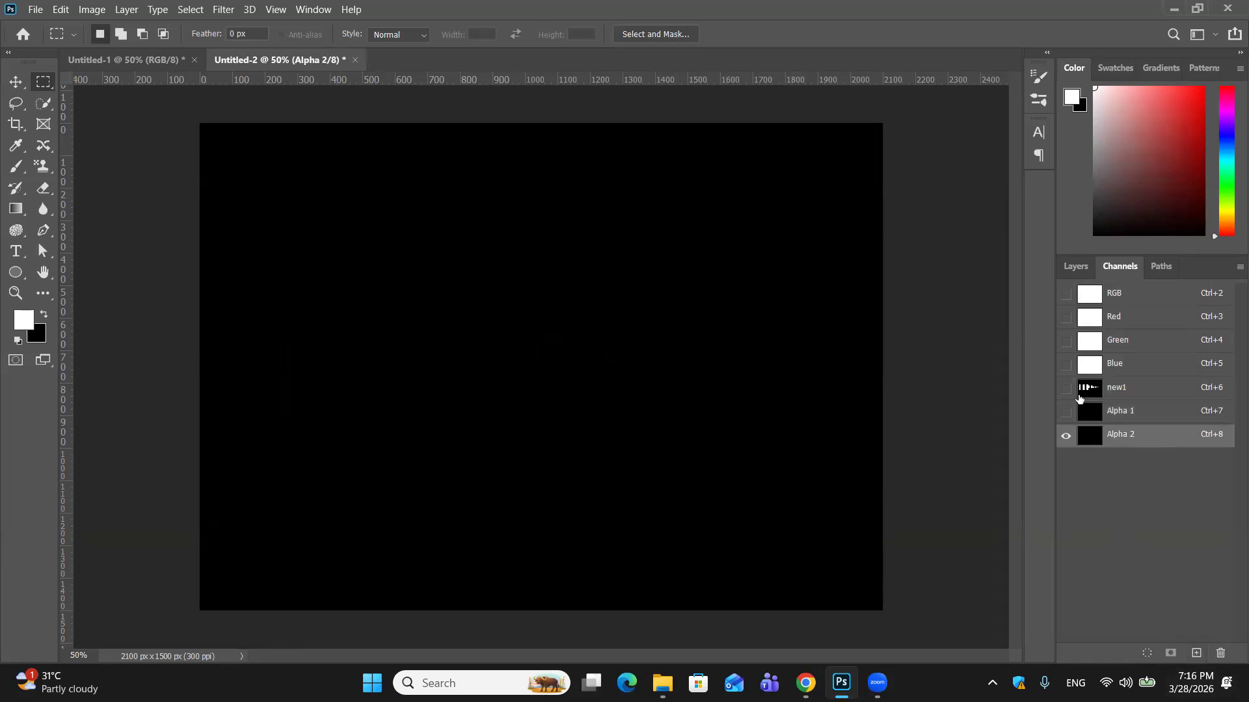
click(1127, 386)
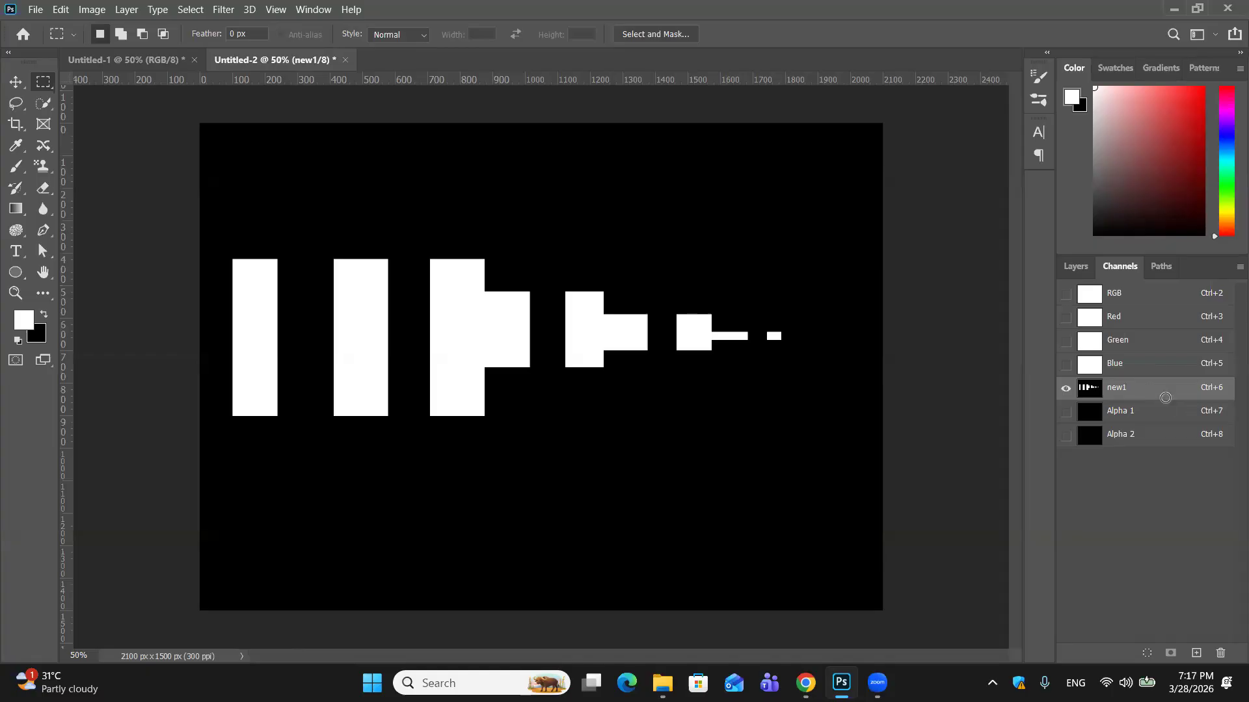
Create another RGB document from the recent custom 7 x 5 in, 300 ppi preset.
click(28, 9)
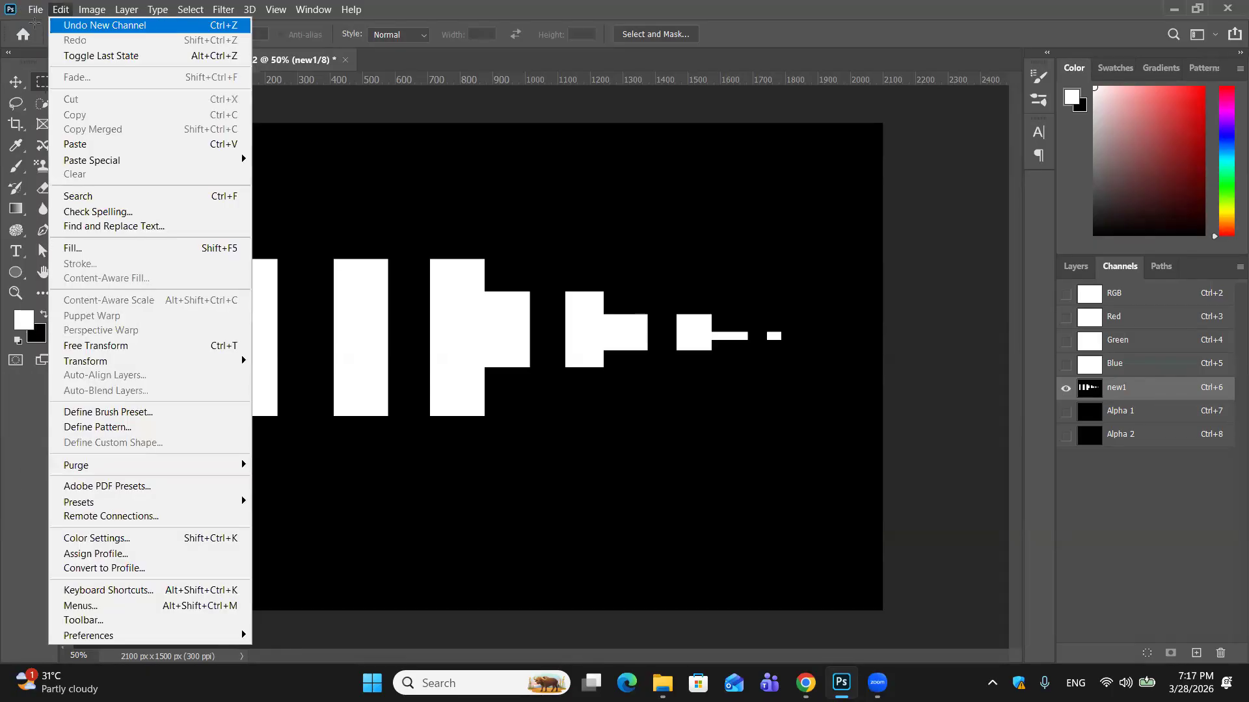
mouse_move(36, 10)
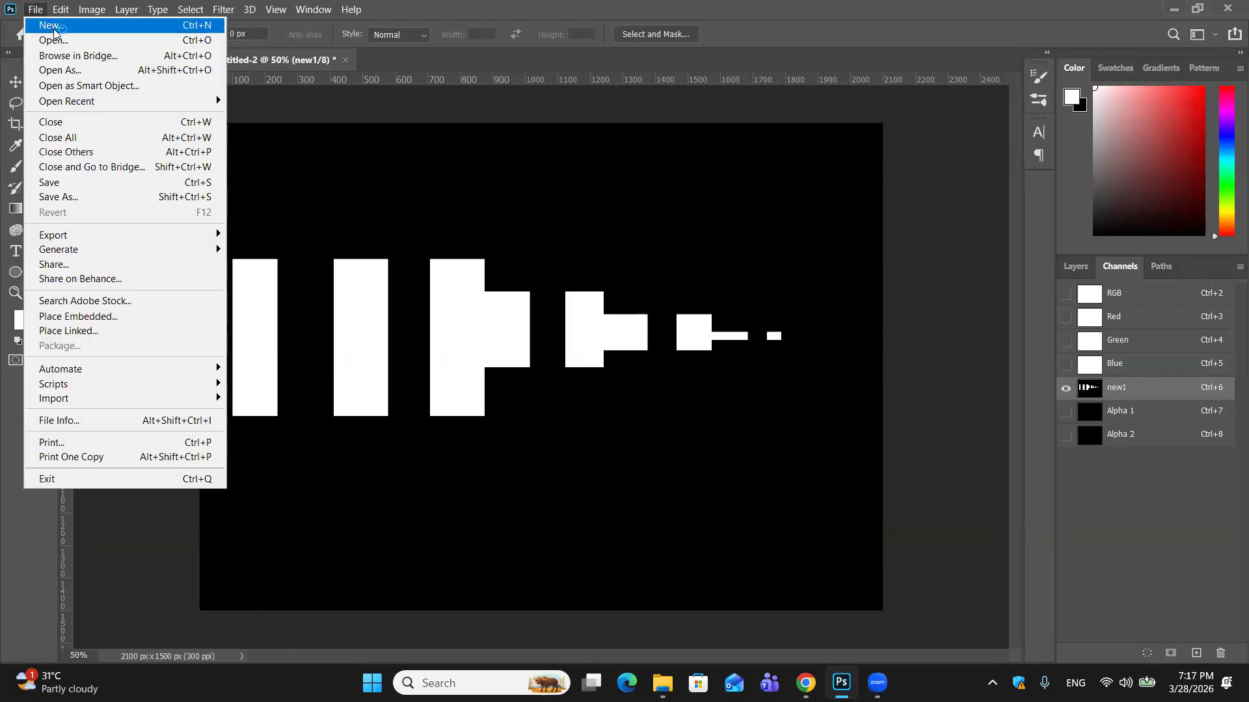
click(54, 26)
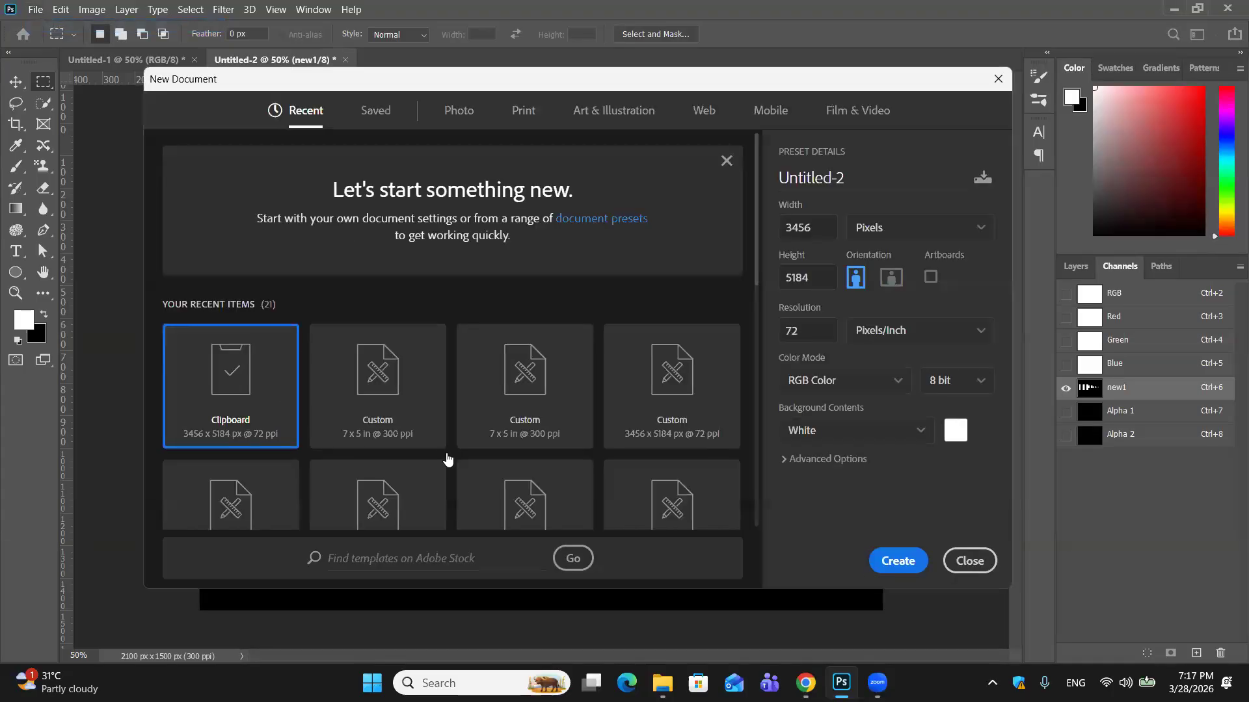
click(419, 440)
click(888, 558)
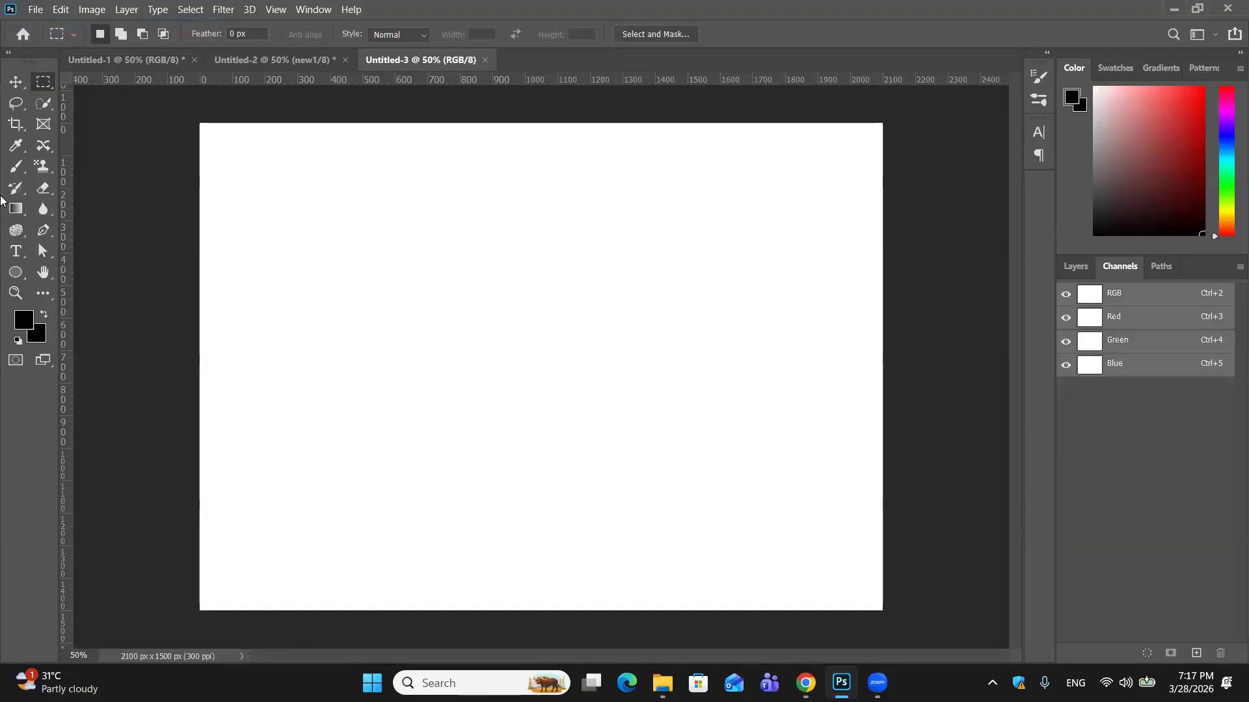
Load the new1 channel of Untitled-2 as a new selection in Untitled-3.
right_click(440, 243)
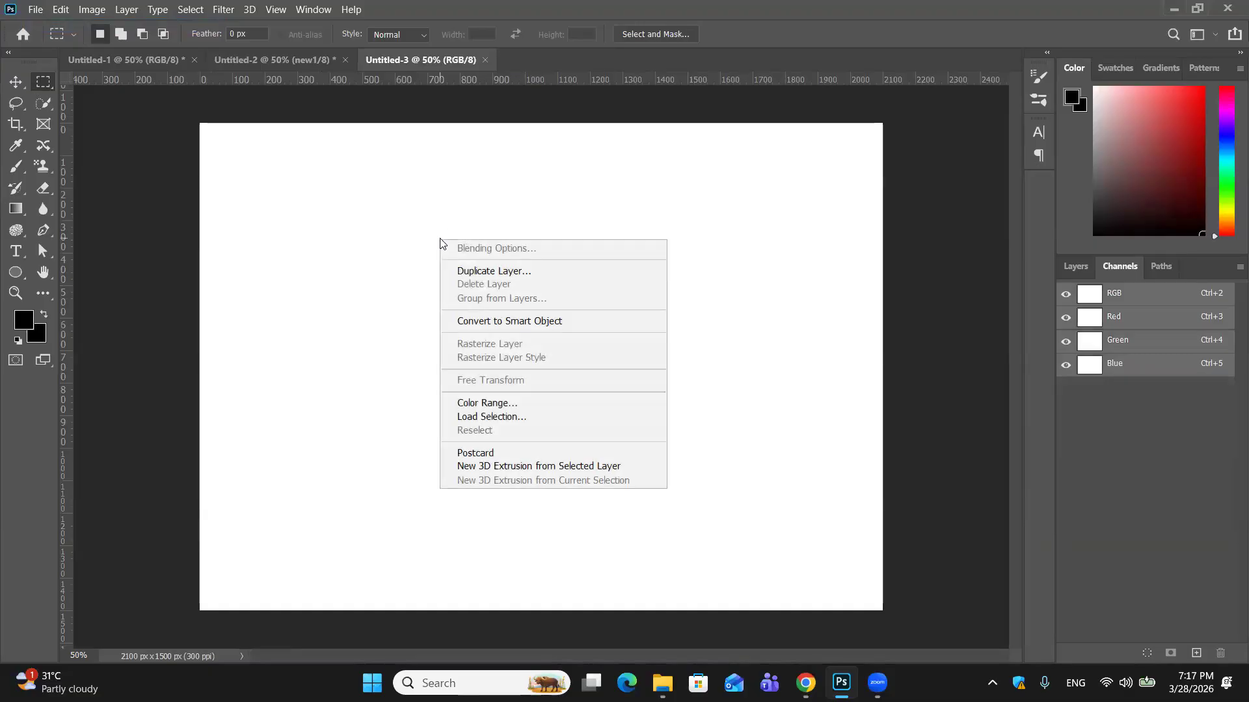
click(489, 422)
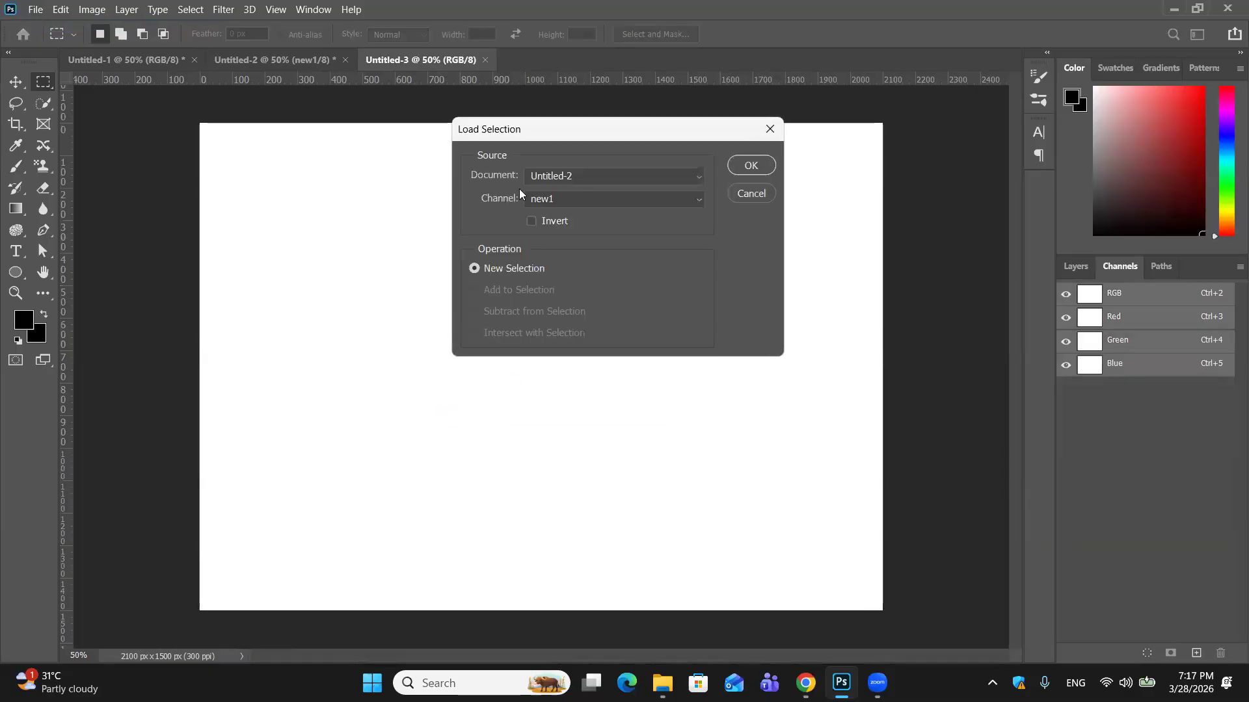
click(701, 204)
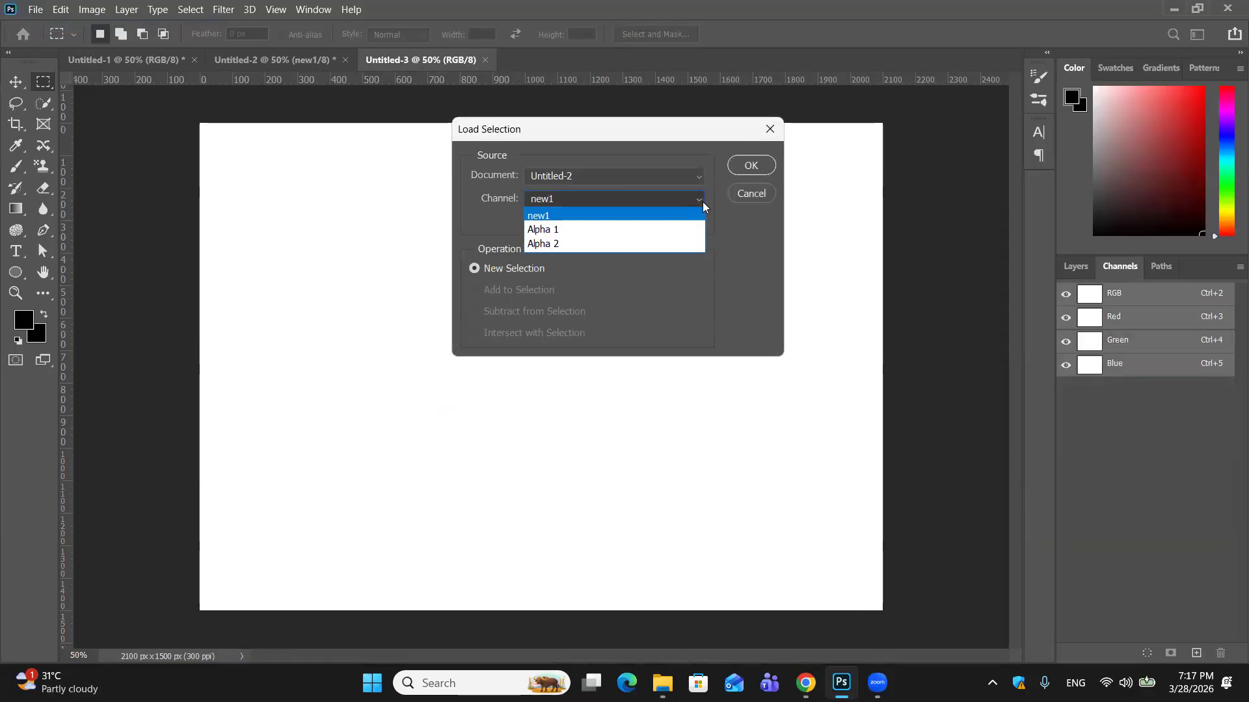
click(651, 215)
click(752, 166)
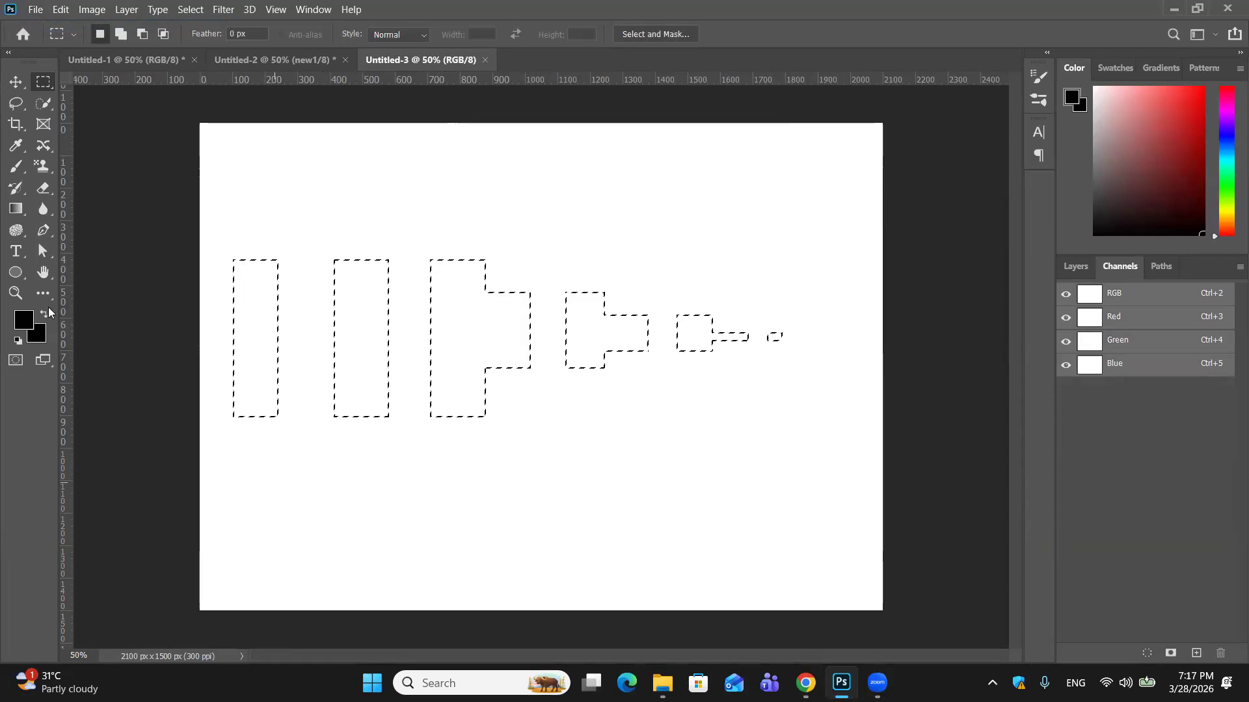
Set the foreground color to ff0000 and fill the loaded selection with it.
click(24, 320)
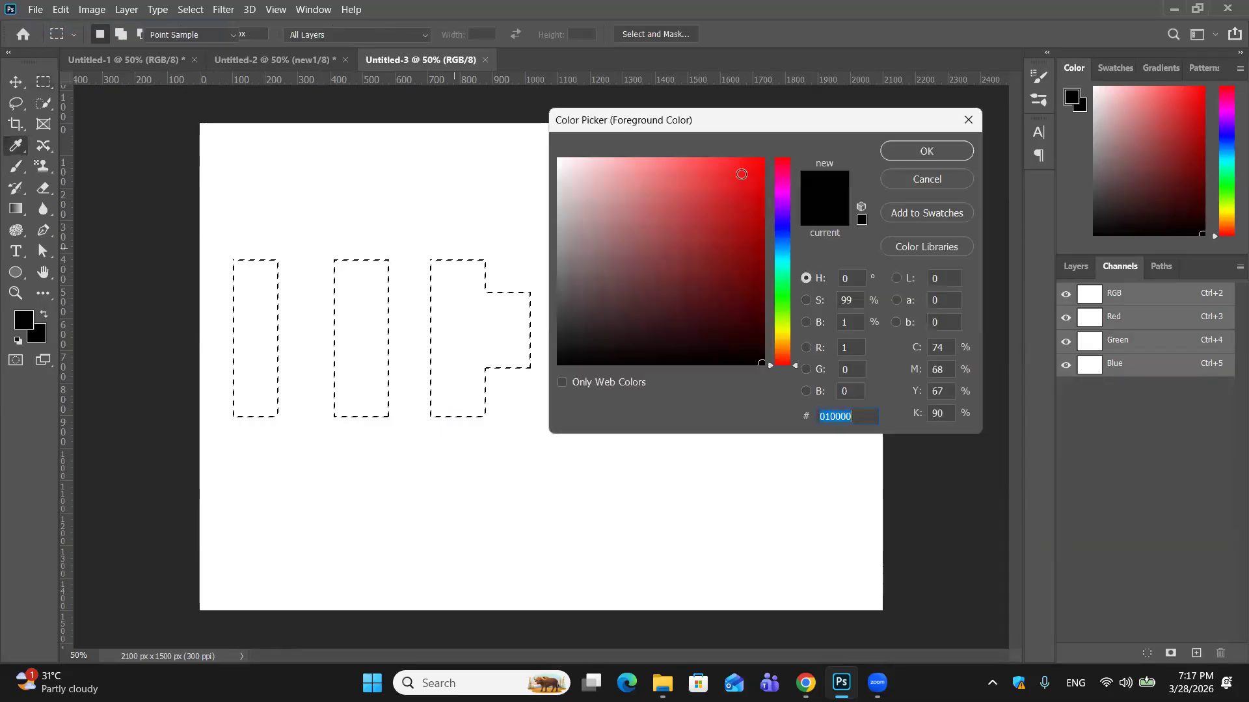
text(ff0000)
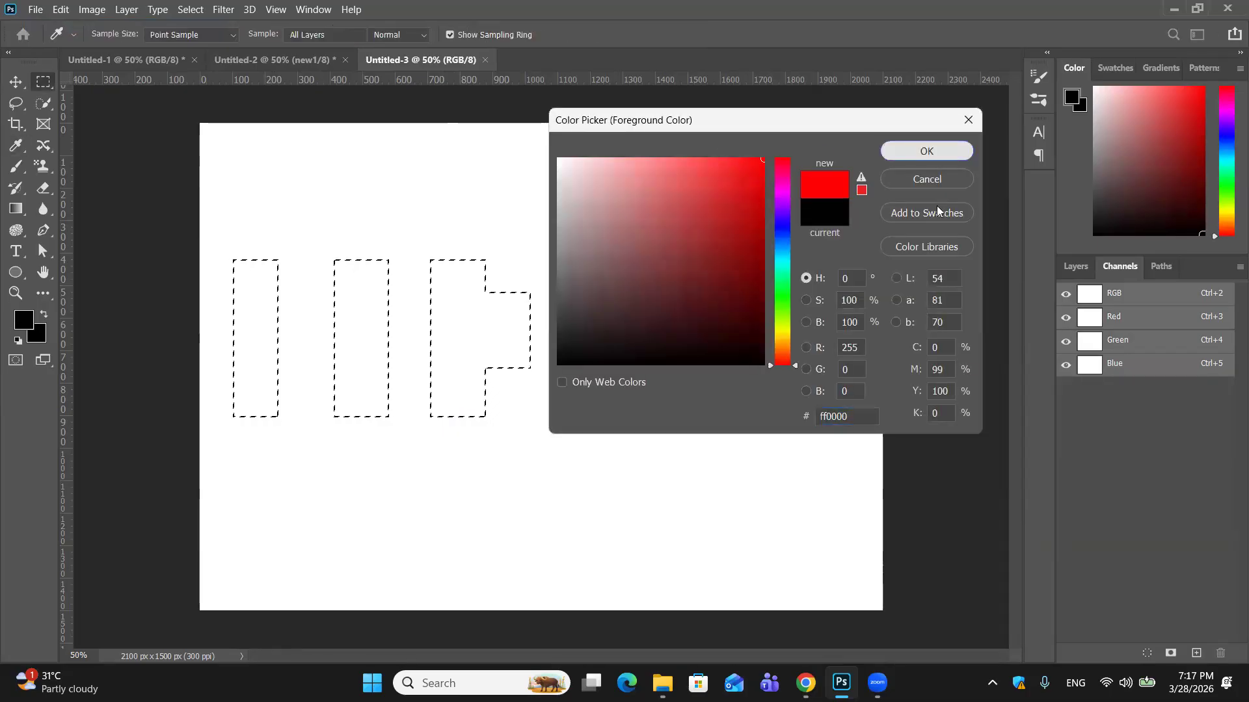
click(926, 150)
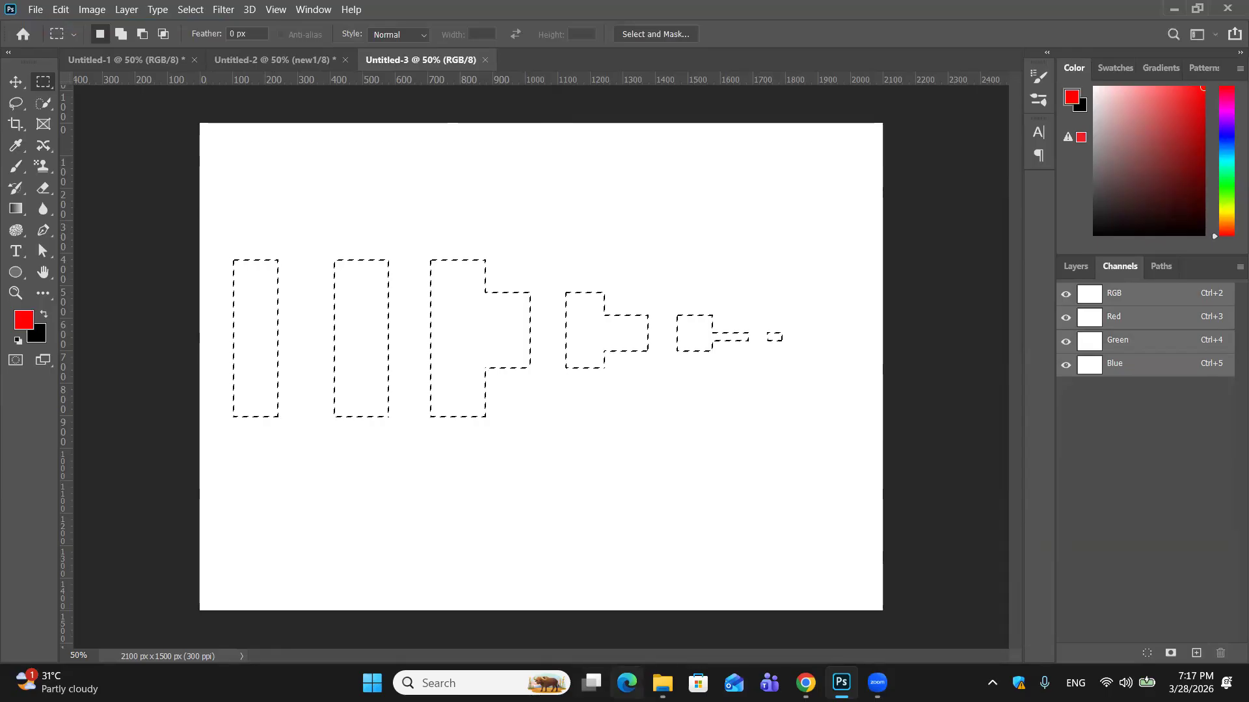
key(alt+BackSpace)
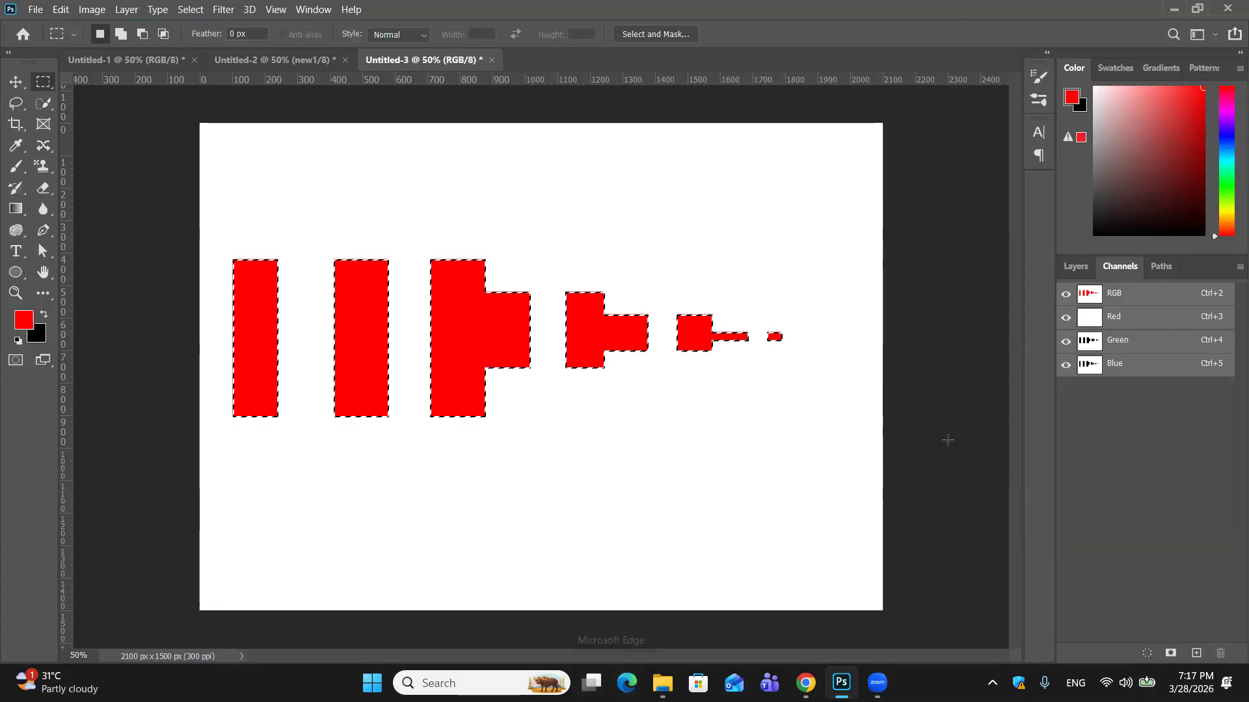
Remove the red fill from the selected shapes on the Background layer of Untitled-3, and drop the selection.
key(ctrl+d)
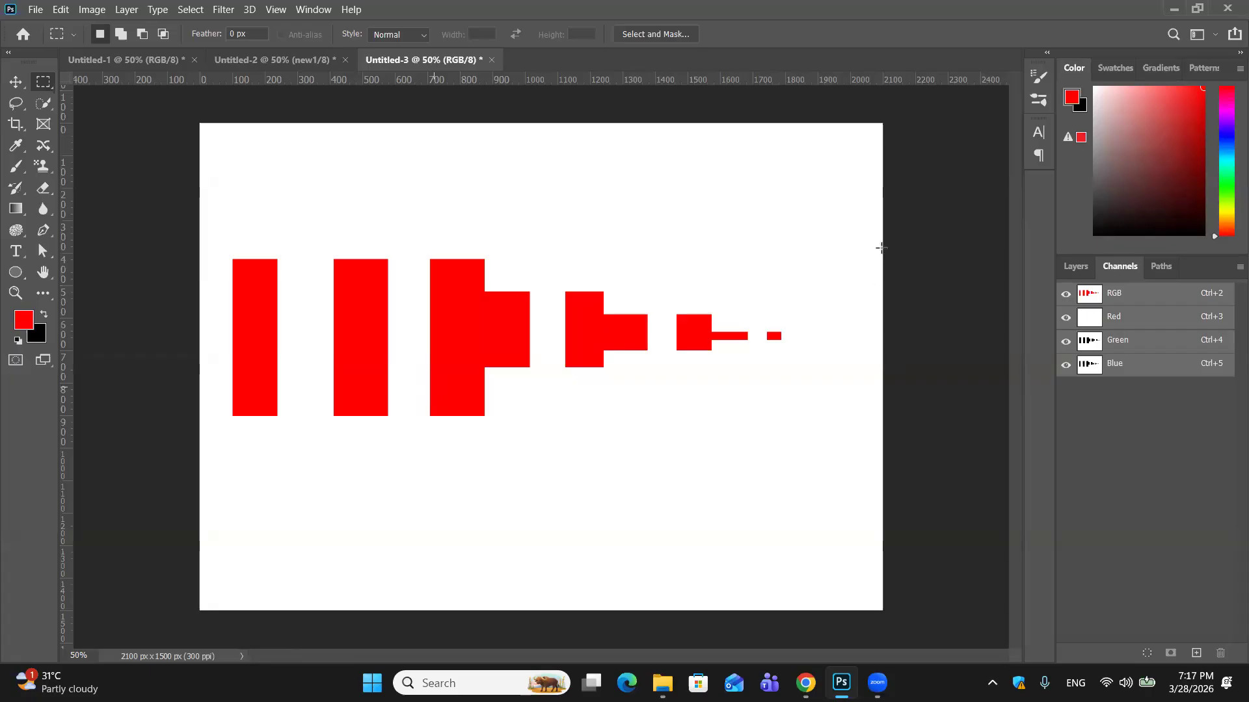
click(1064, 267)
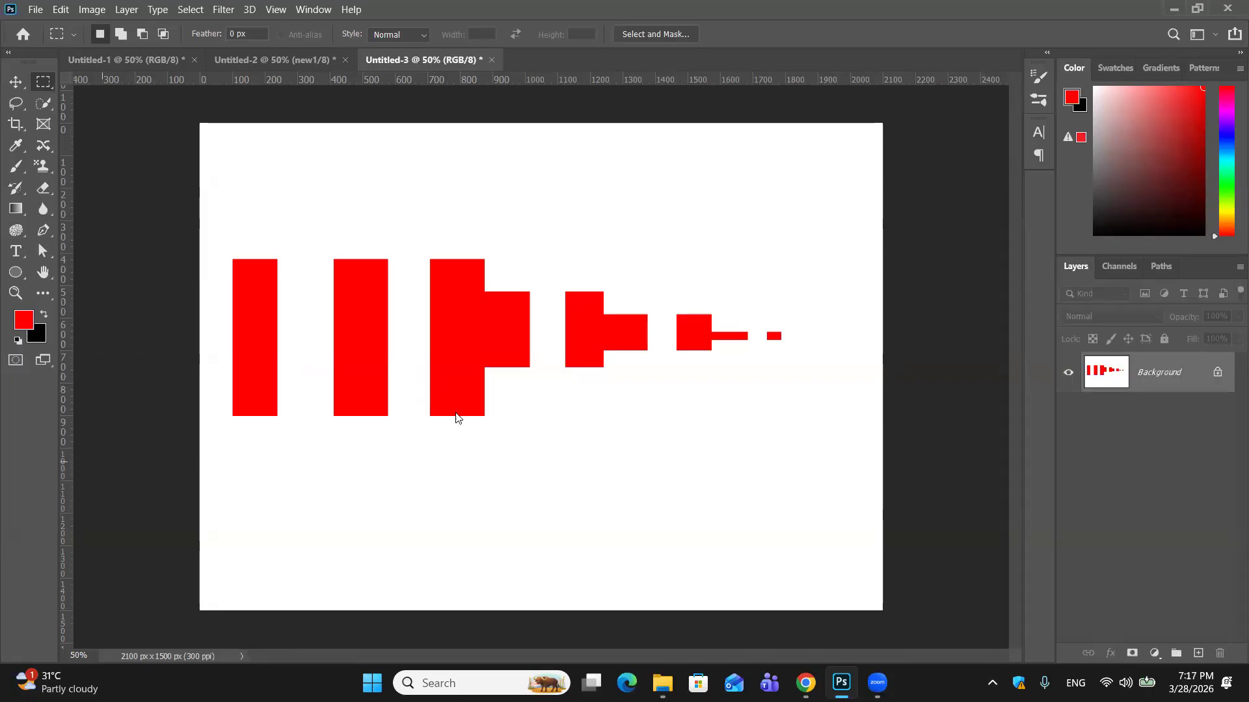
key(ctrl+z)
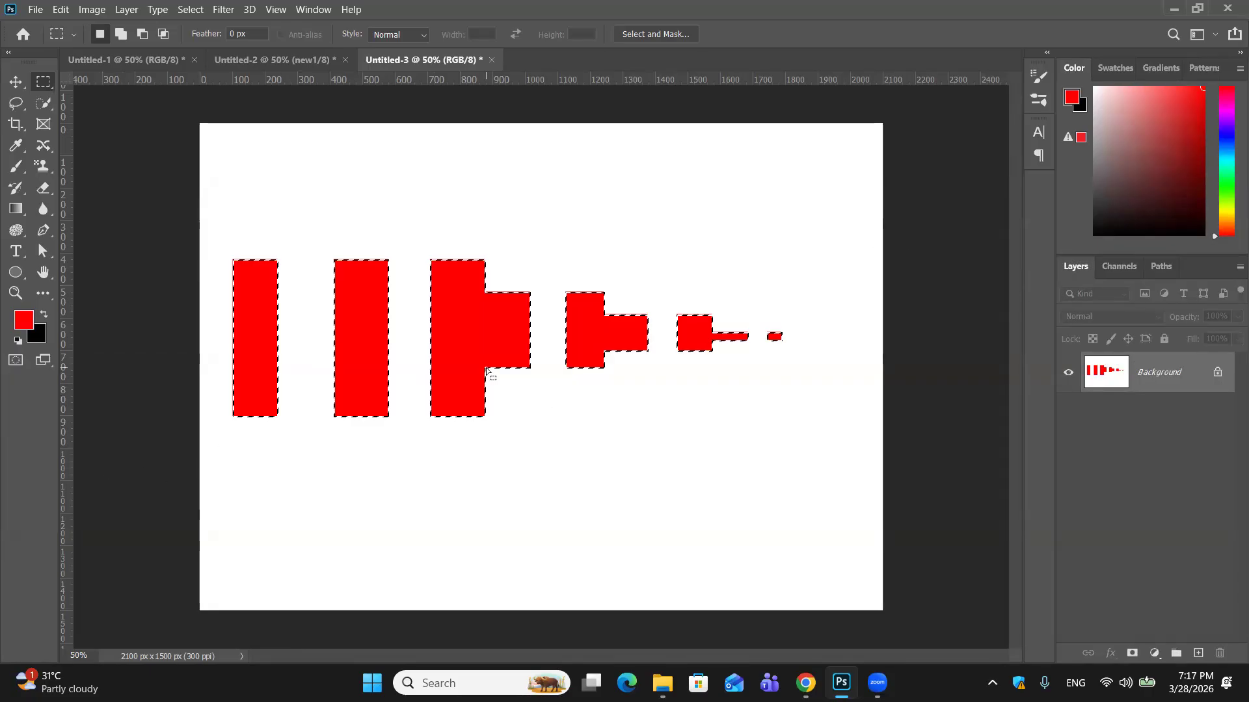
key(Delete)
key(ctrl+d)
Load the inverted new1 channel of Untitled-2 as a new selection, and fill it with the red foreground color.
right_click(491, 352)
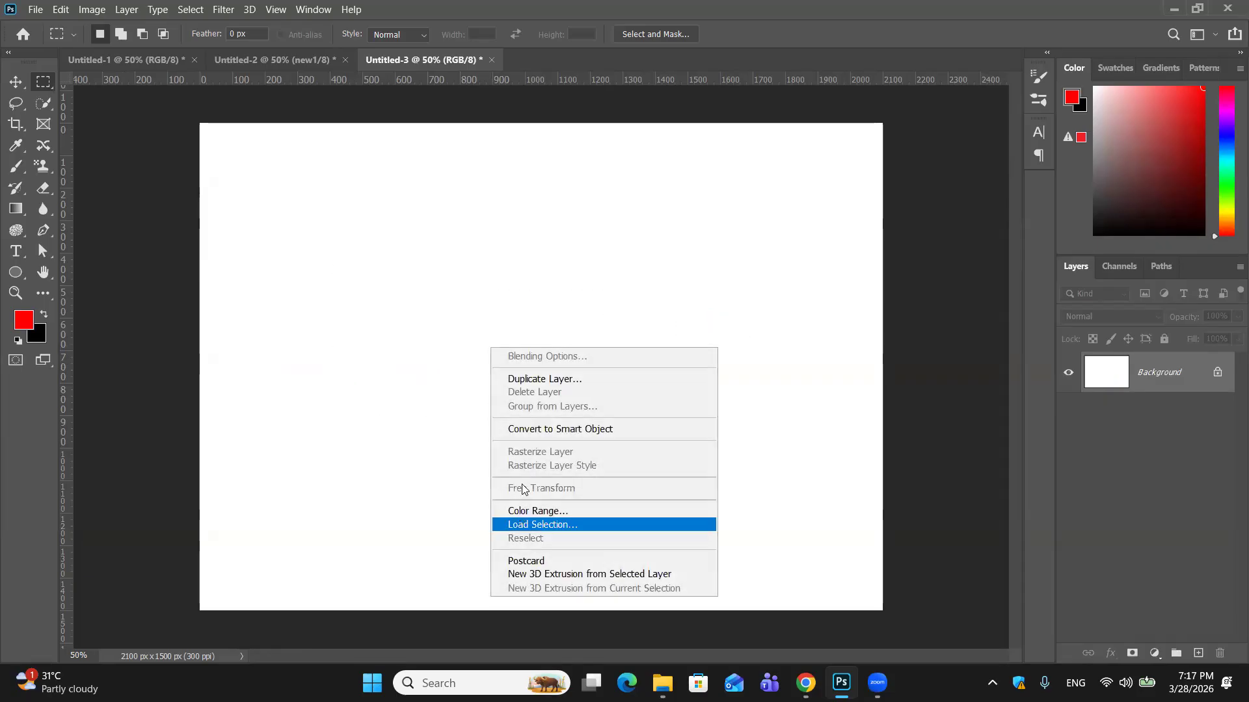
click(528, 524)
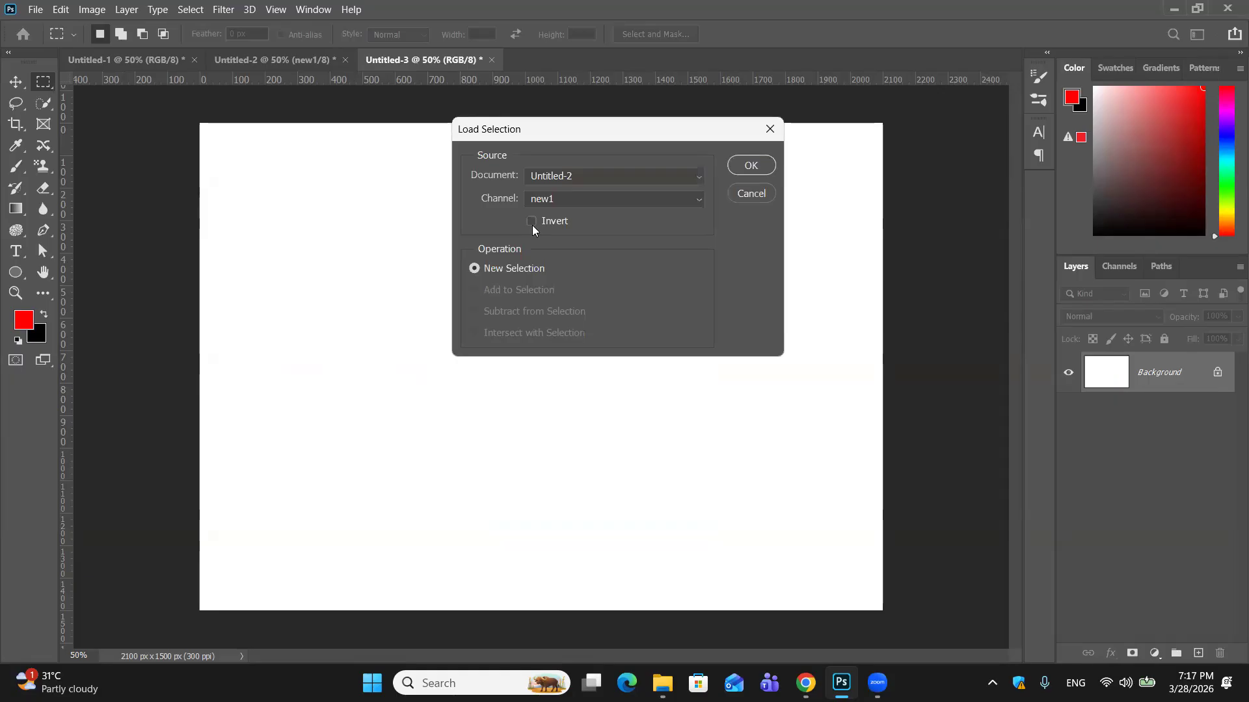
click(772, 166)
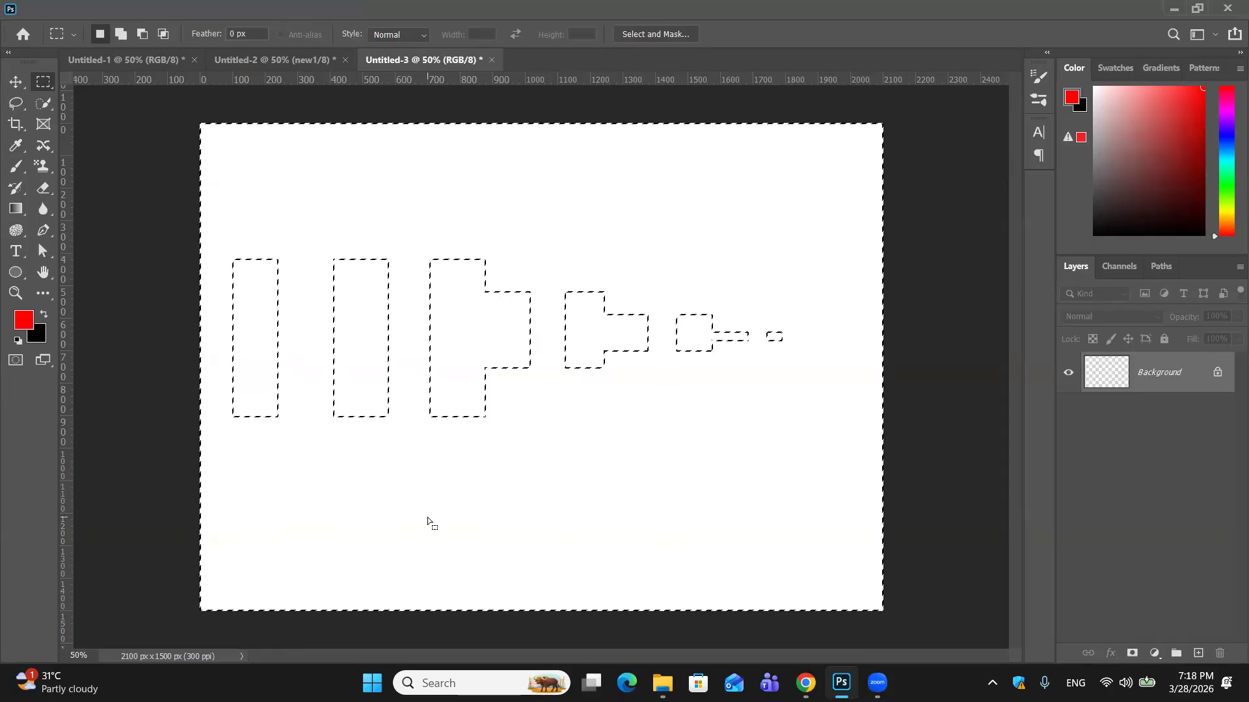
key(alt+BackSpace)
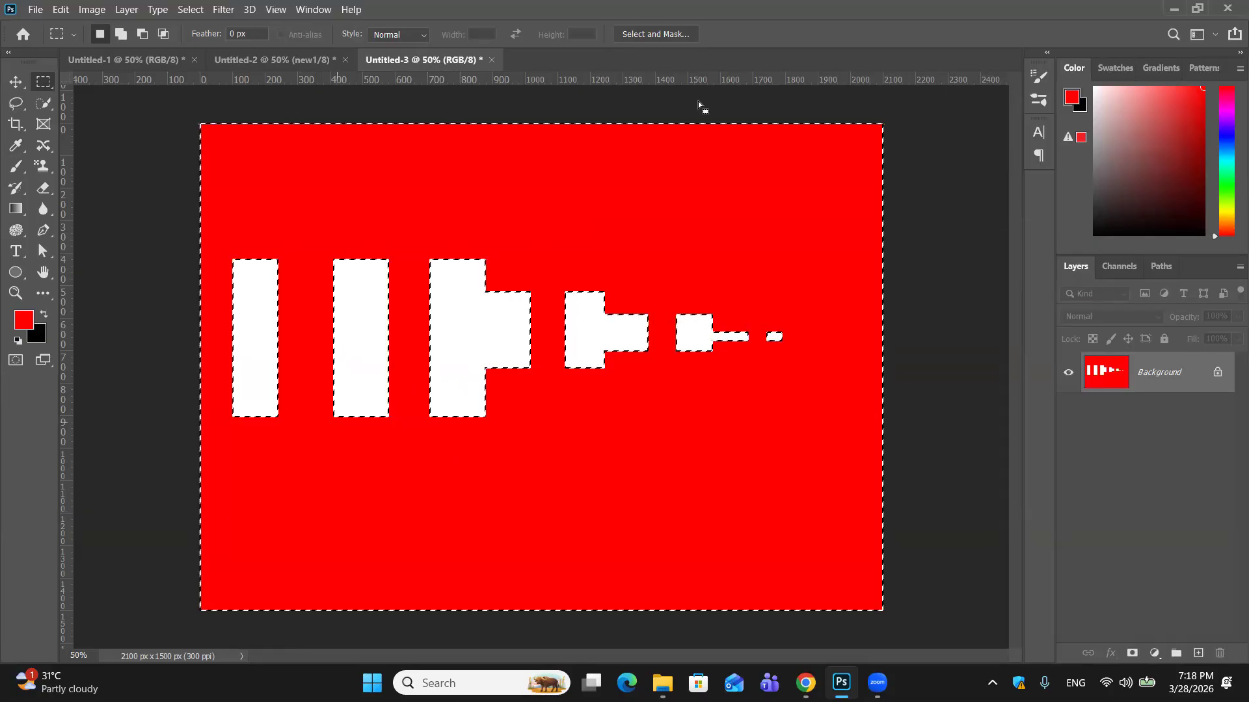
key(ctrl+d)
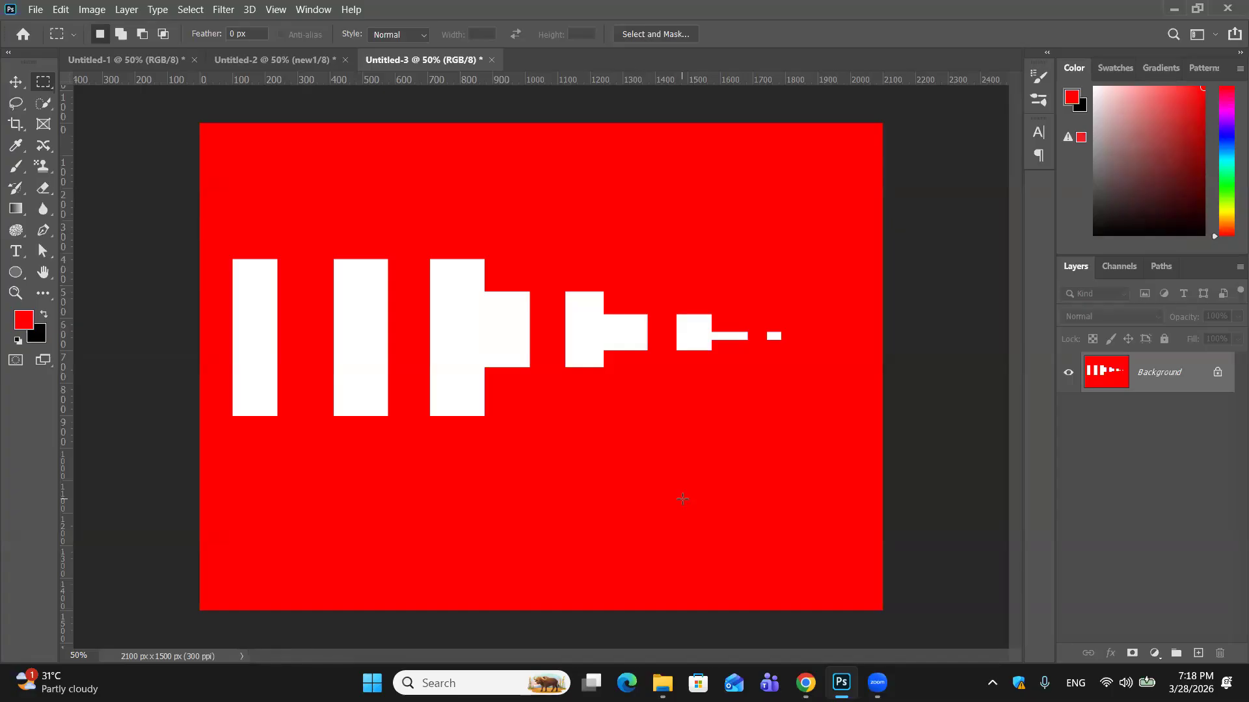
Reselect the area around the white shapes, delete its red fill, and deselect.
key(ctrl+shift+d)
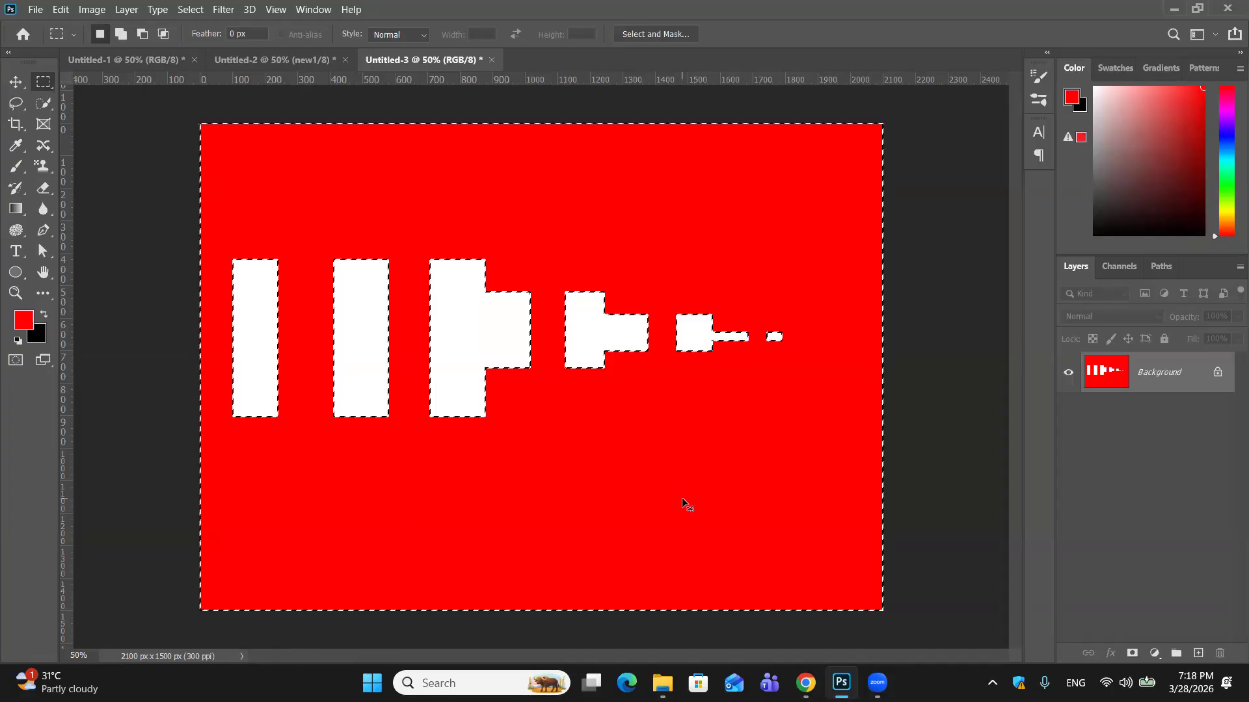
key(Delete)
key(ctrl+d)
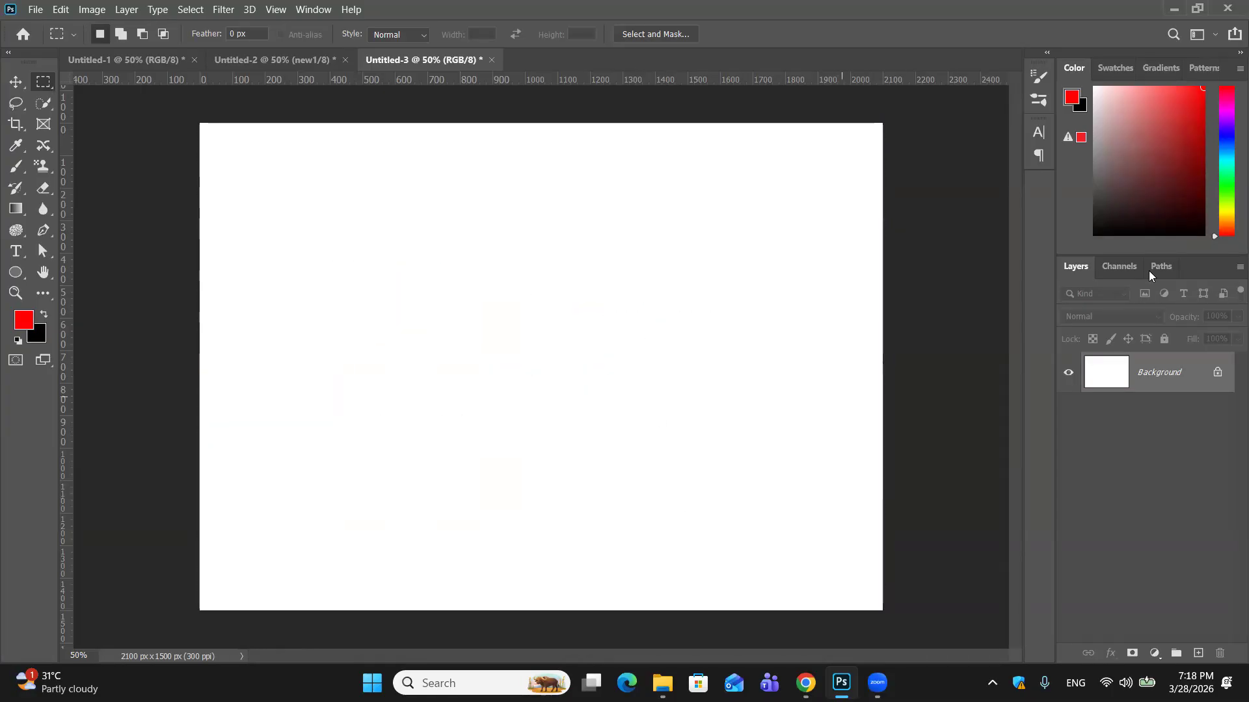
Return Untitled-2 to its RGB composite, and load new1 as a selection directly from its channel thumbnail before deselecting.
click(1126, 268)
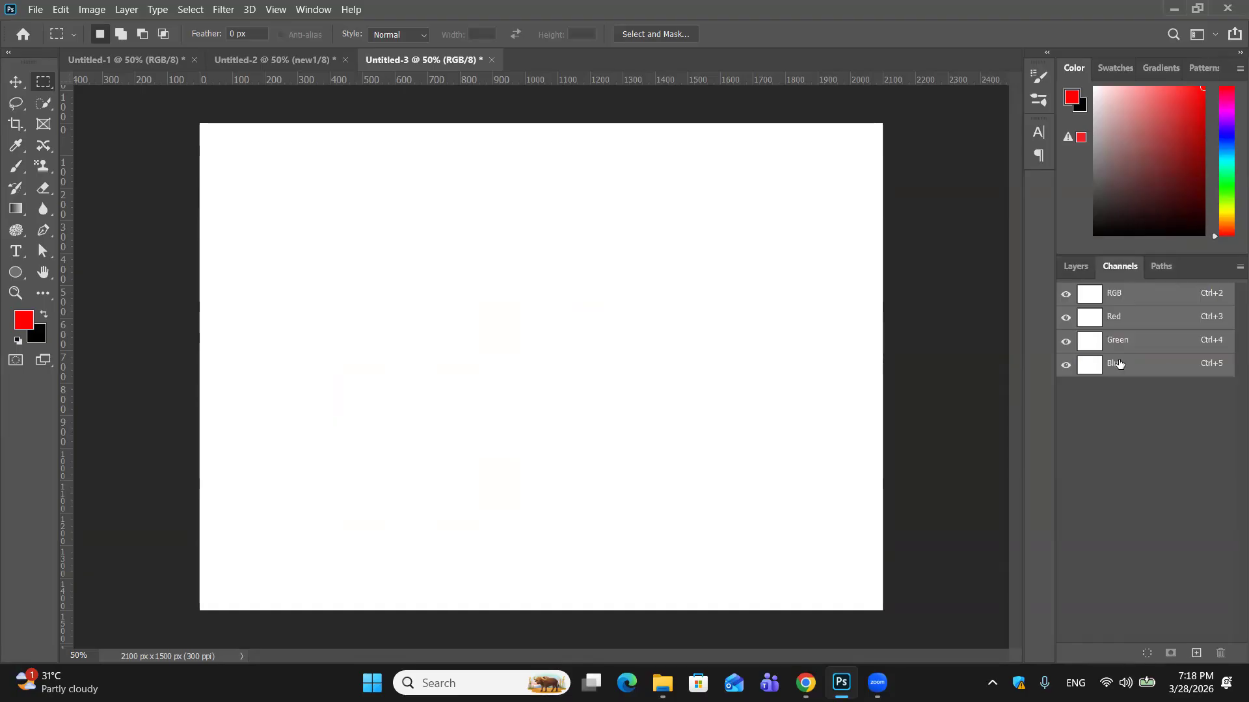
click(275, 60)
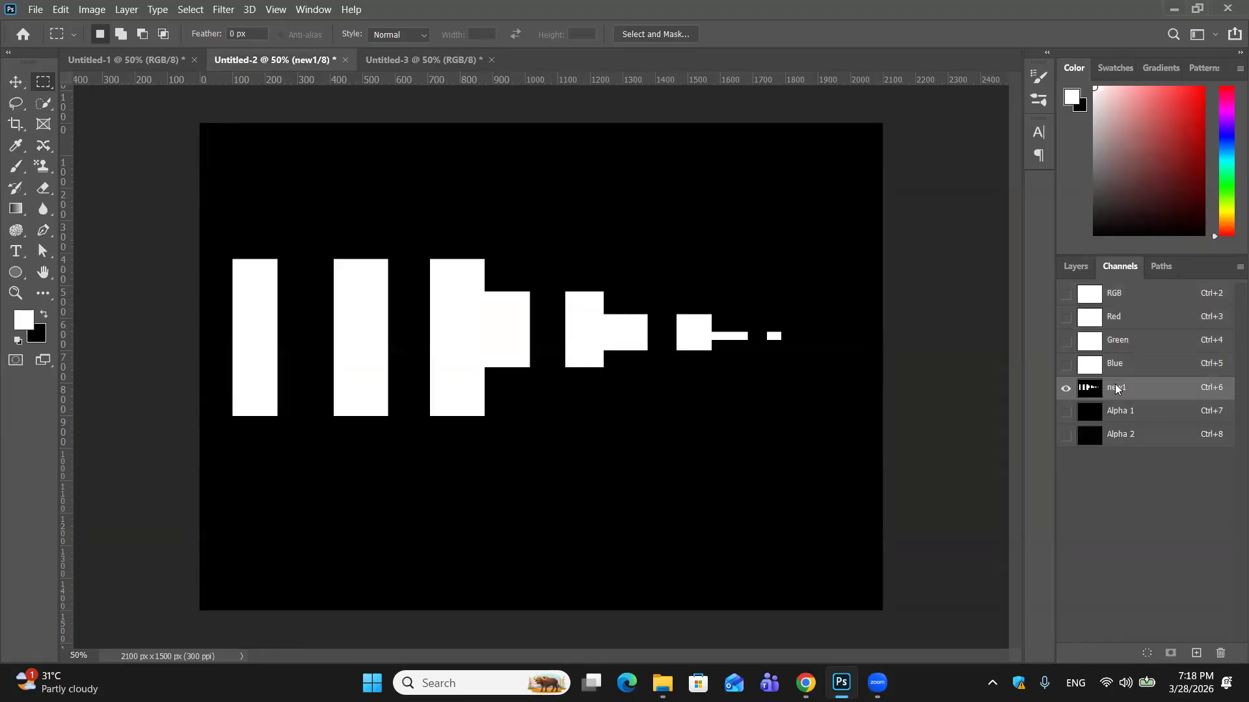
click(1075, 267)
click(1104, 268)
click(1126, 299)
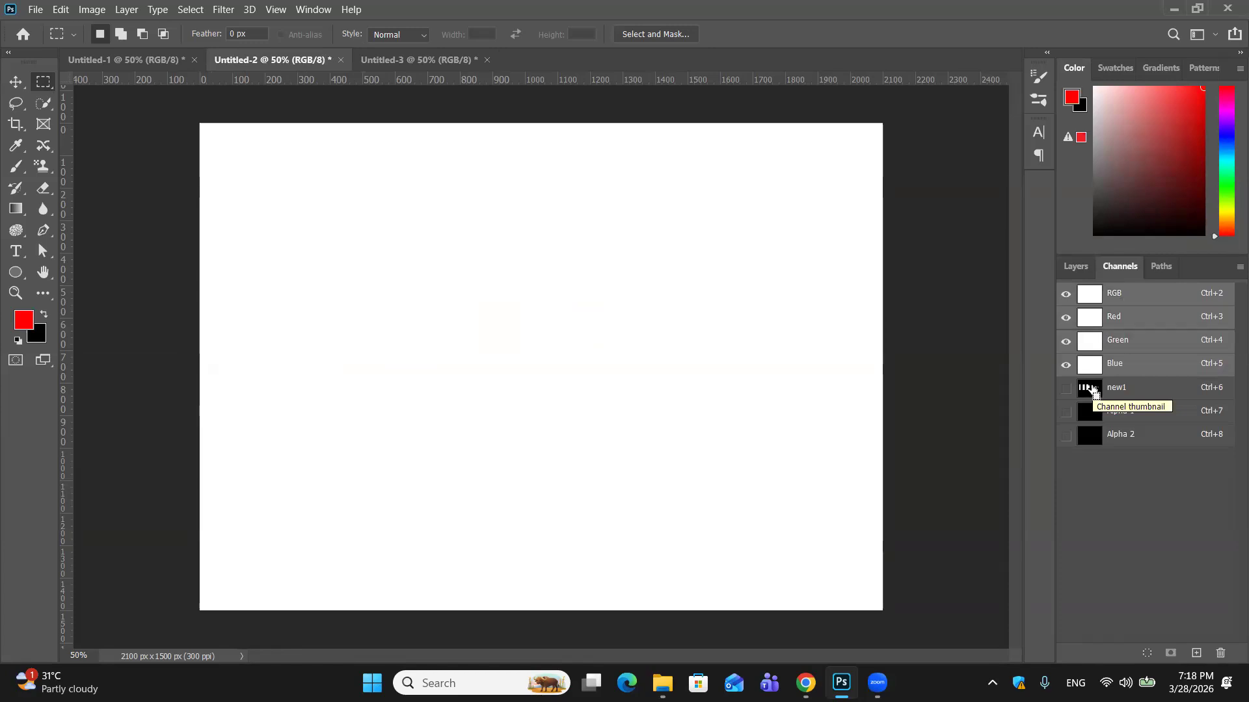
ctrl+click(1092, 387)
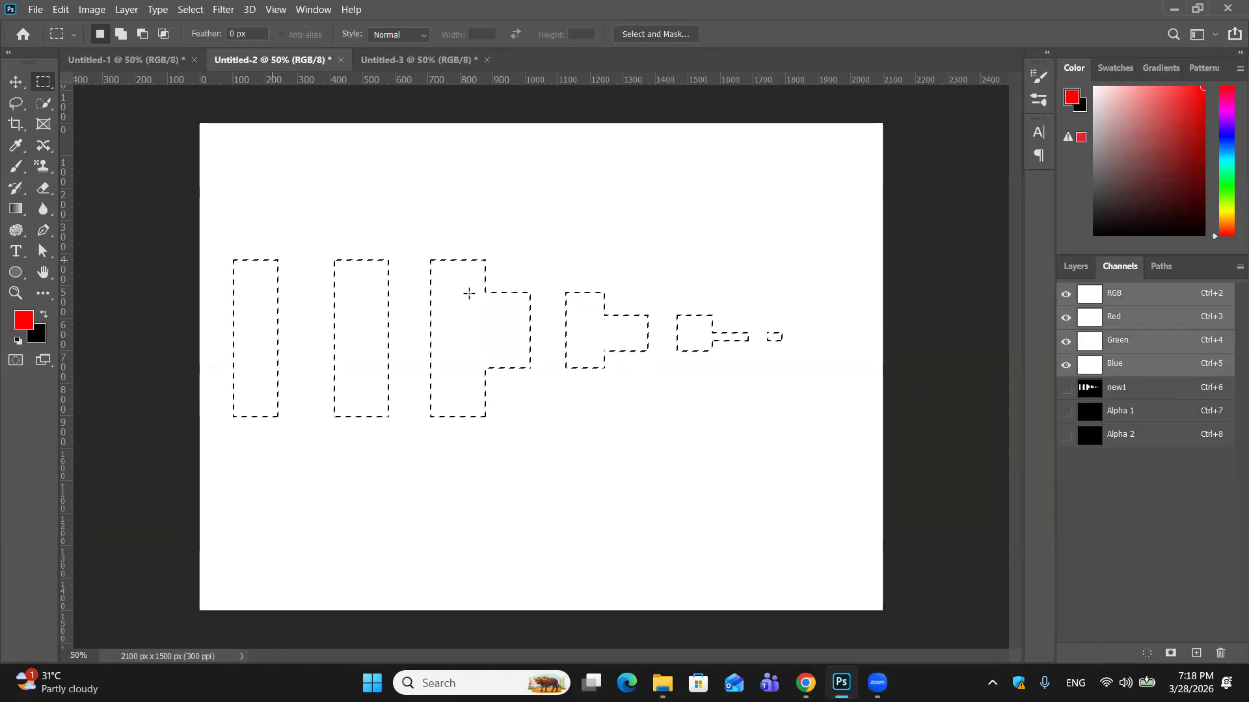
click(1064, 269)
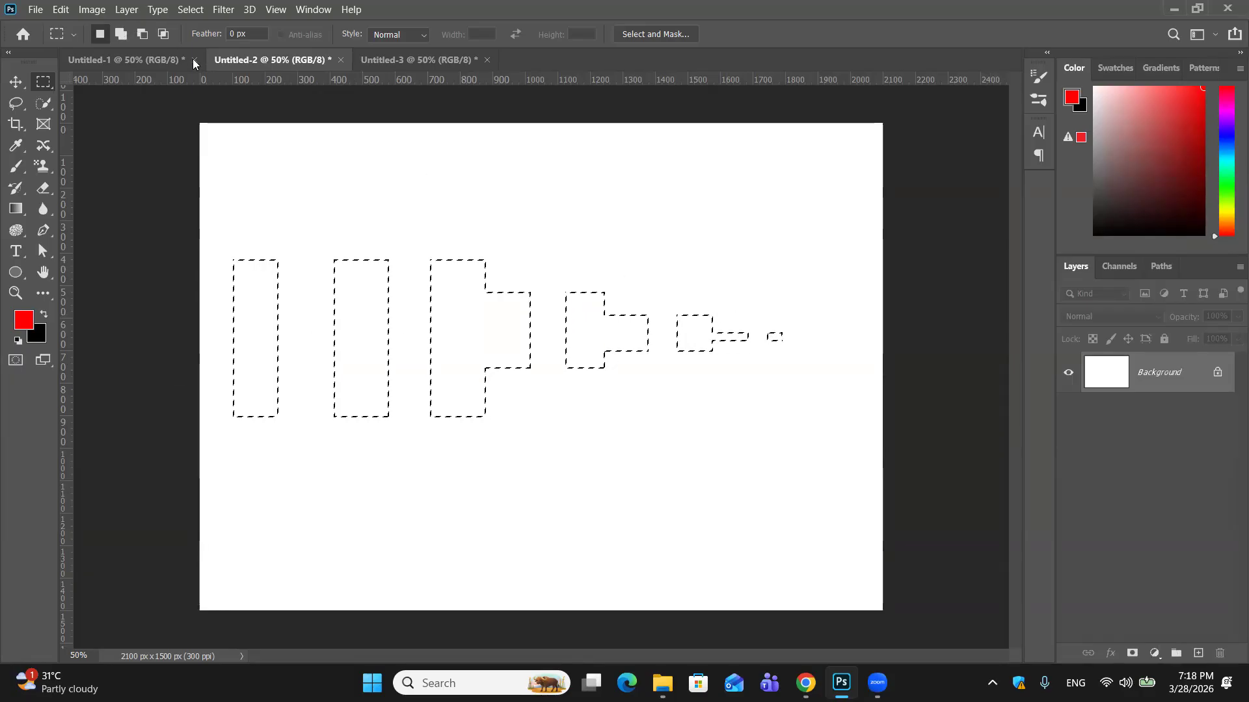
key(ctrl+d)
Load the new1 channel of Untitled-2 as a new selection with the Load Selection command, and deselect it.
click(200, 11)
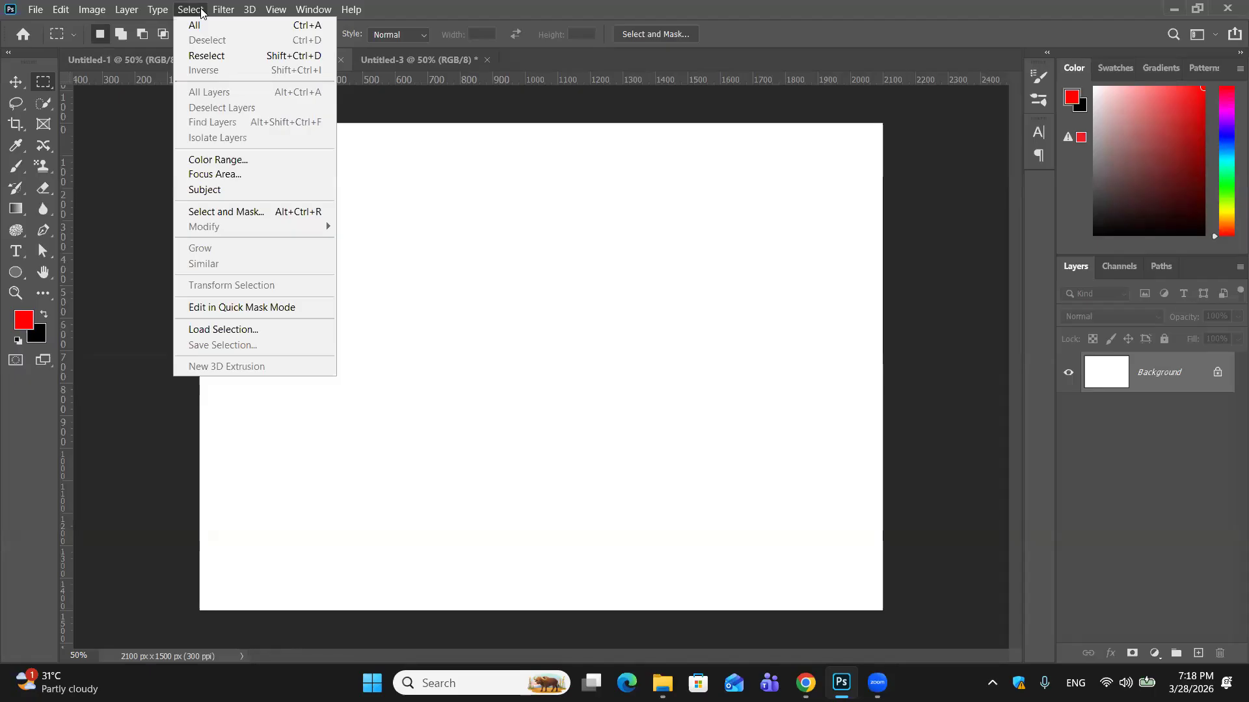
click(254, 333)
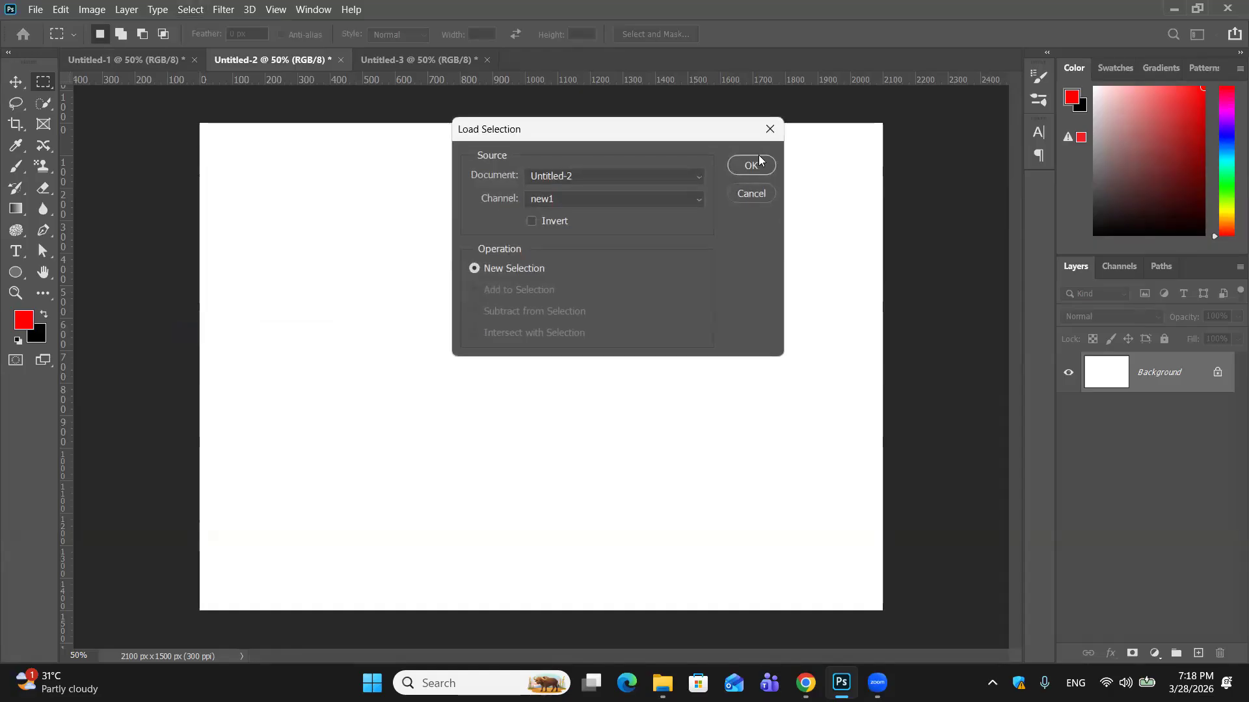
click(755, 164)
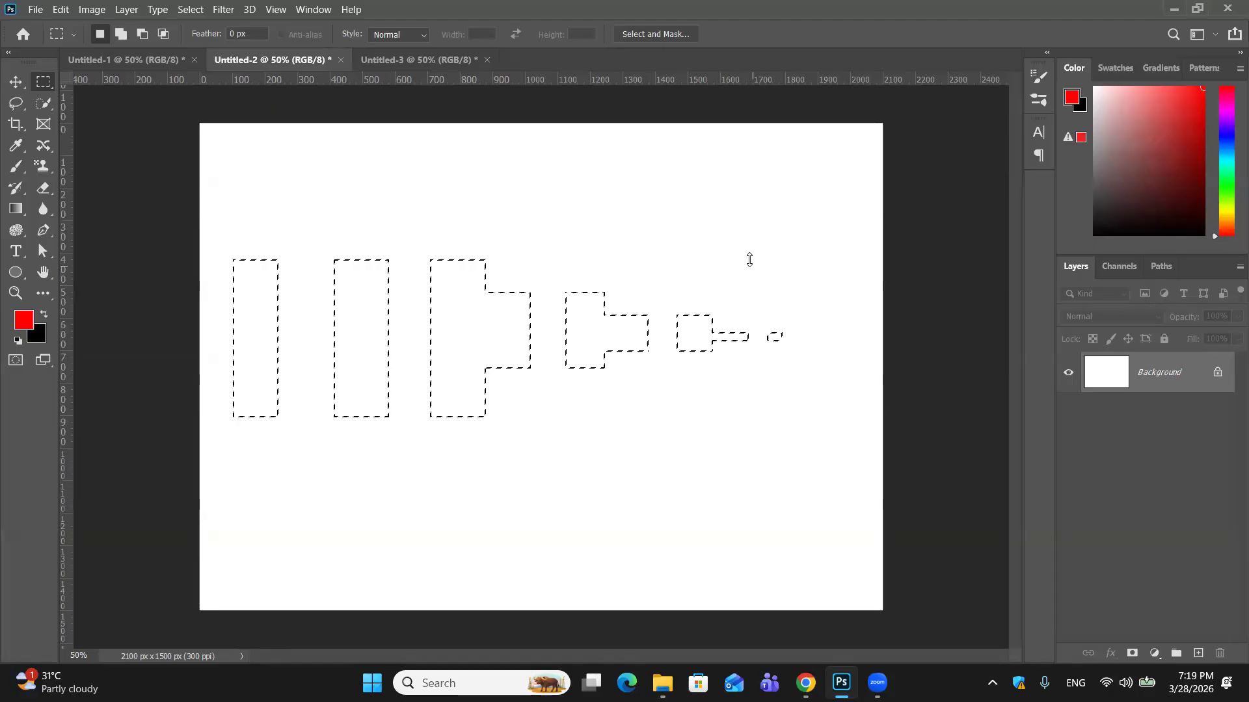
click(750, 256)
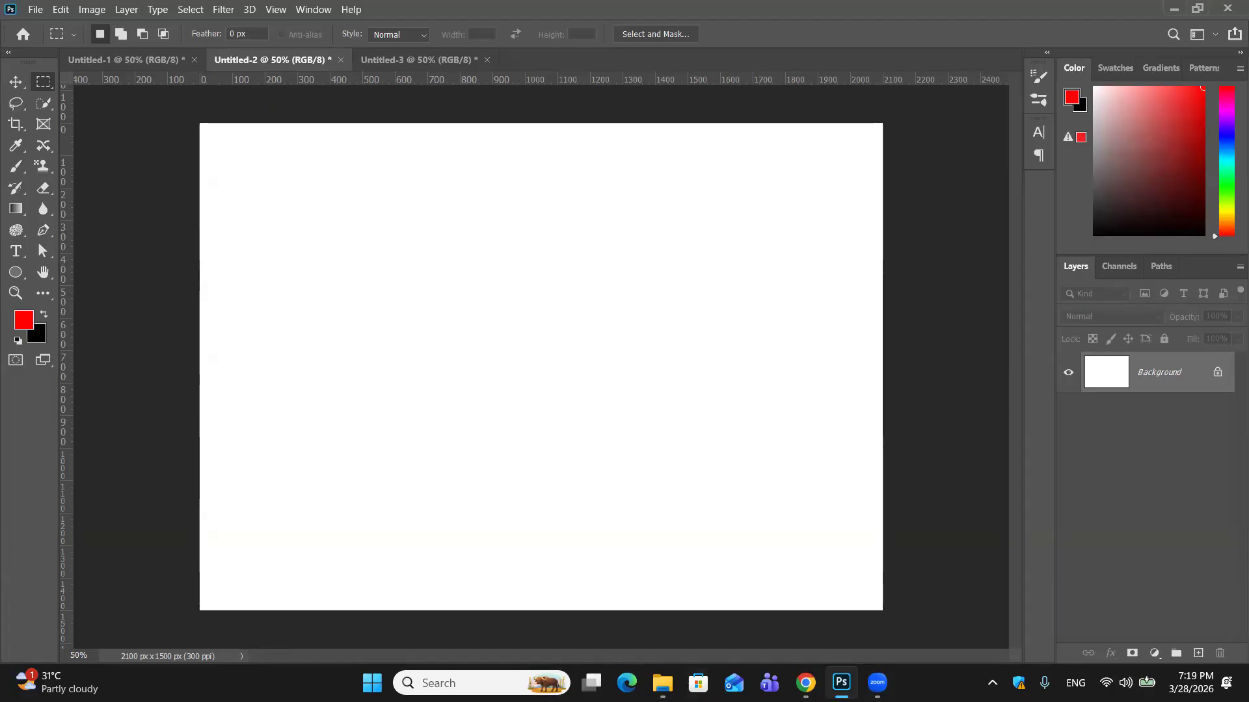